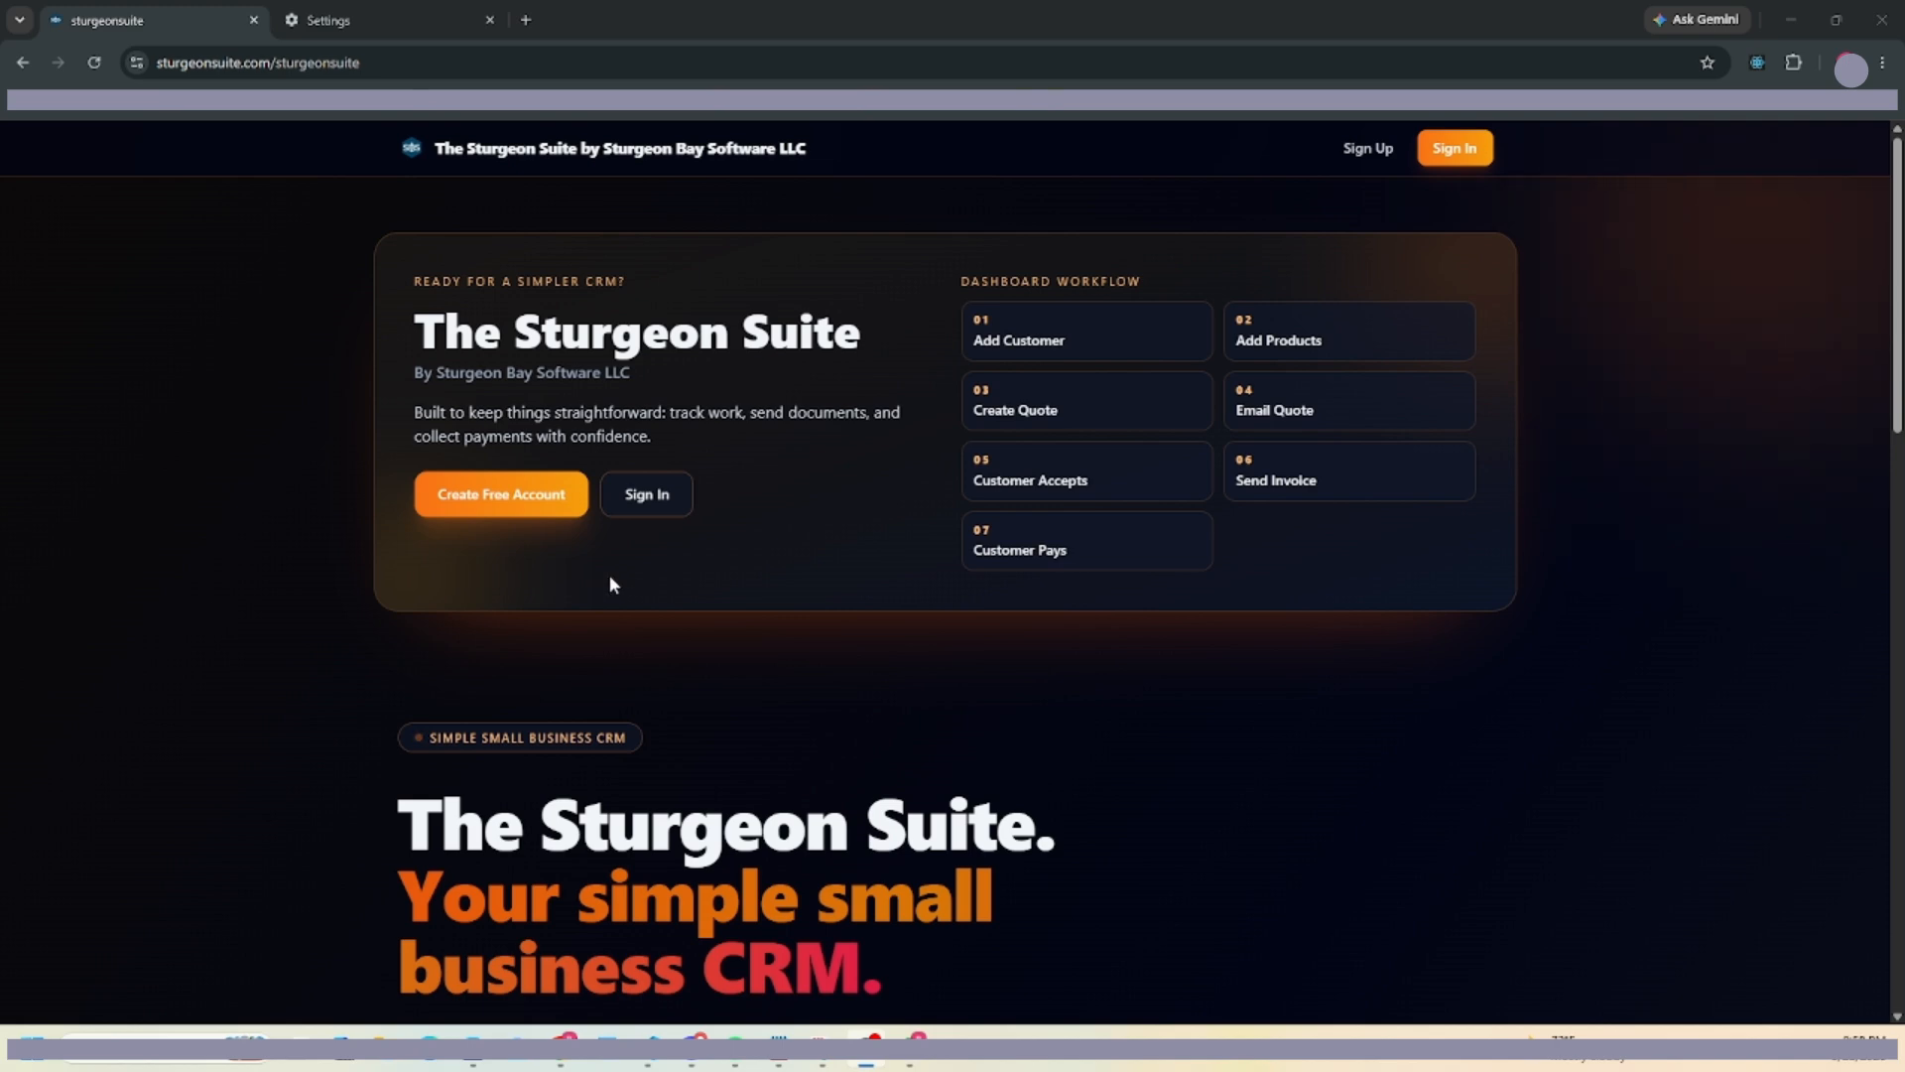
Open the free account signup form from the Sturgeon Suite landing page.
{"action": "left_click", "coordinate": [504, 494]}
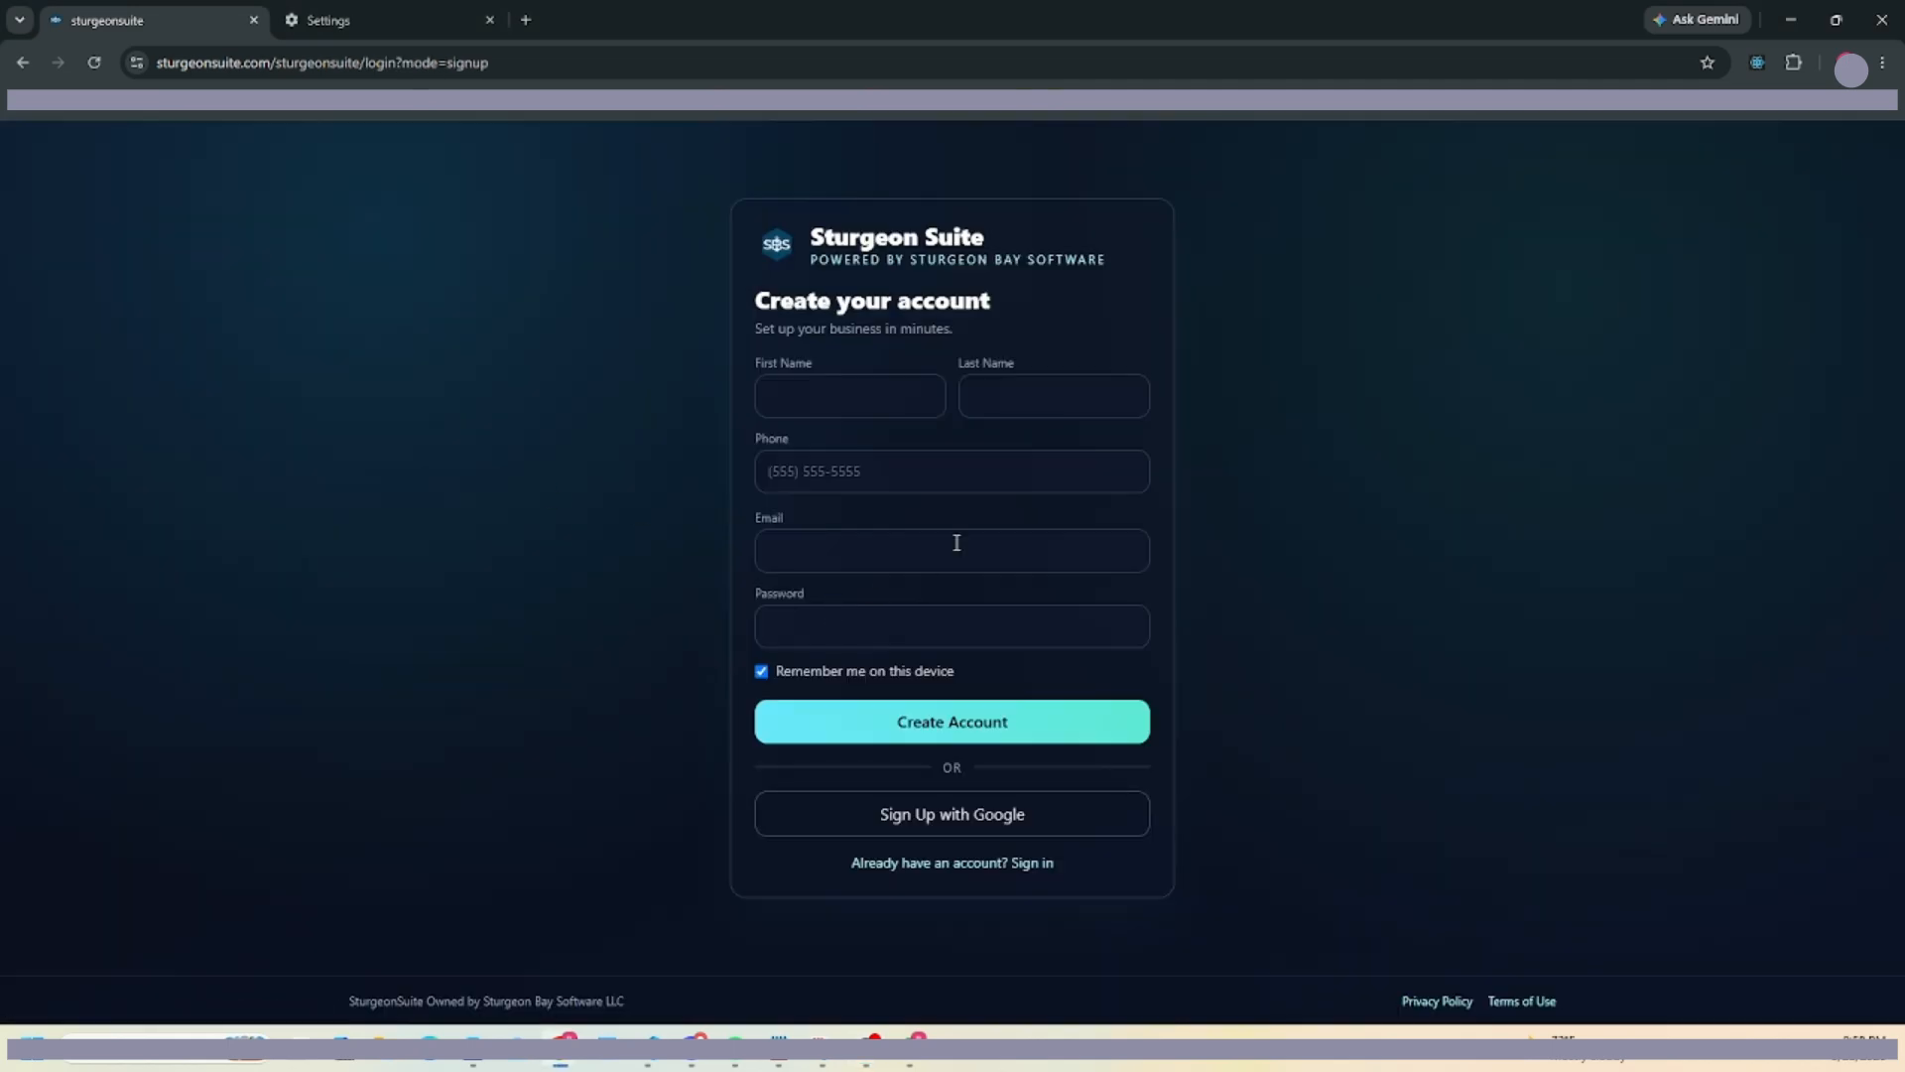
Enter the account holder's first and last name in the signup form.
{"action": "left_click", "coordinate": [825, 390]}
{"action": "type", "text": "Brad"}
{"action": "key", "text": "Tab"}
{"action": "type", "text": "tes"}
{"action": "key", "text": "BackSpace"}
{"action": "key", "text": "BackSpace"}
{"action": "key", "text": "BackSpace"}
{"action": "type", "text": "Test"}
{"action": "key", "text": "Tab"}
Add the phone and password, create the account, and decline saving the password in Chrome.
{"action": "type", "text": "23"}
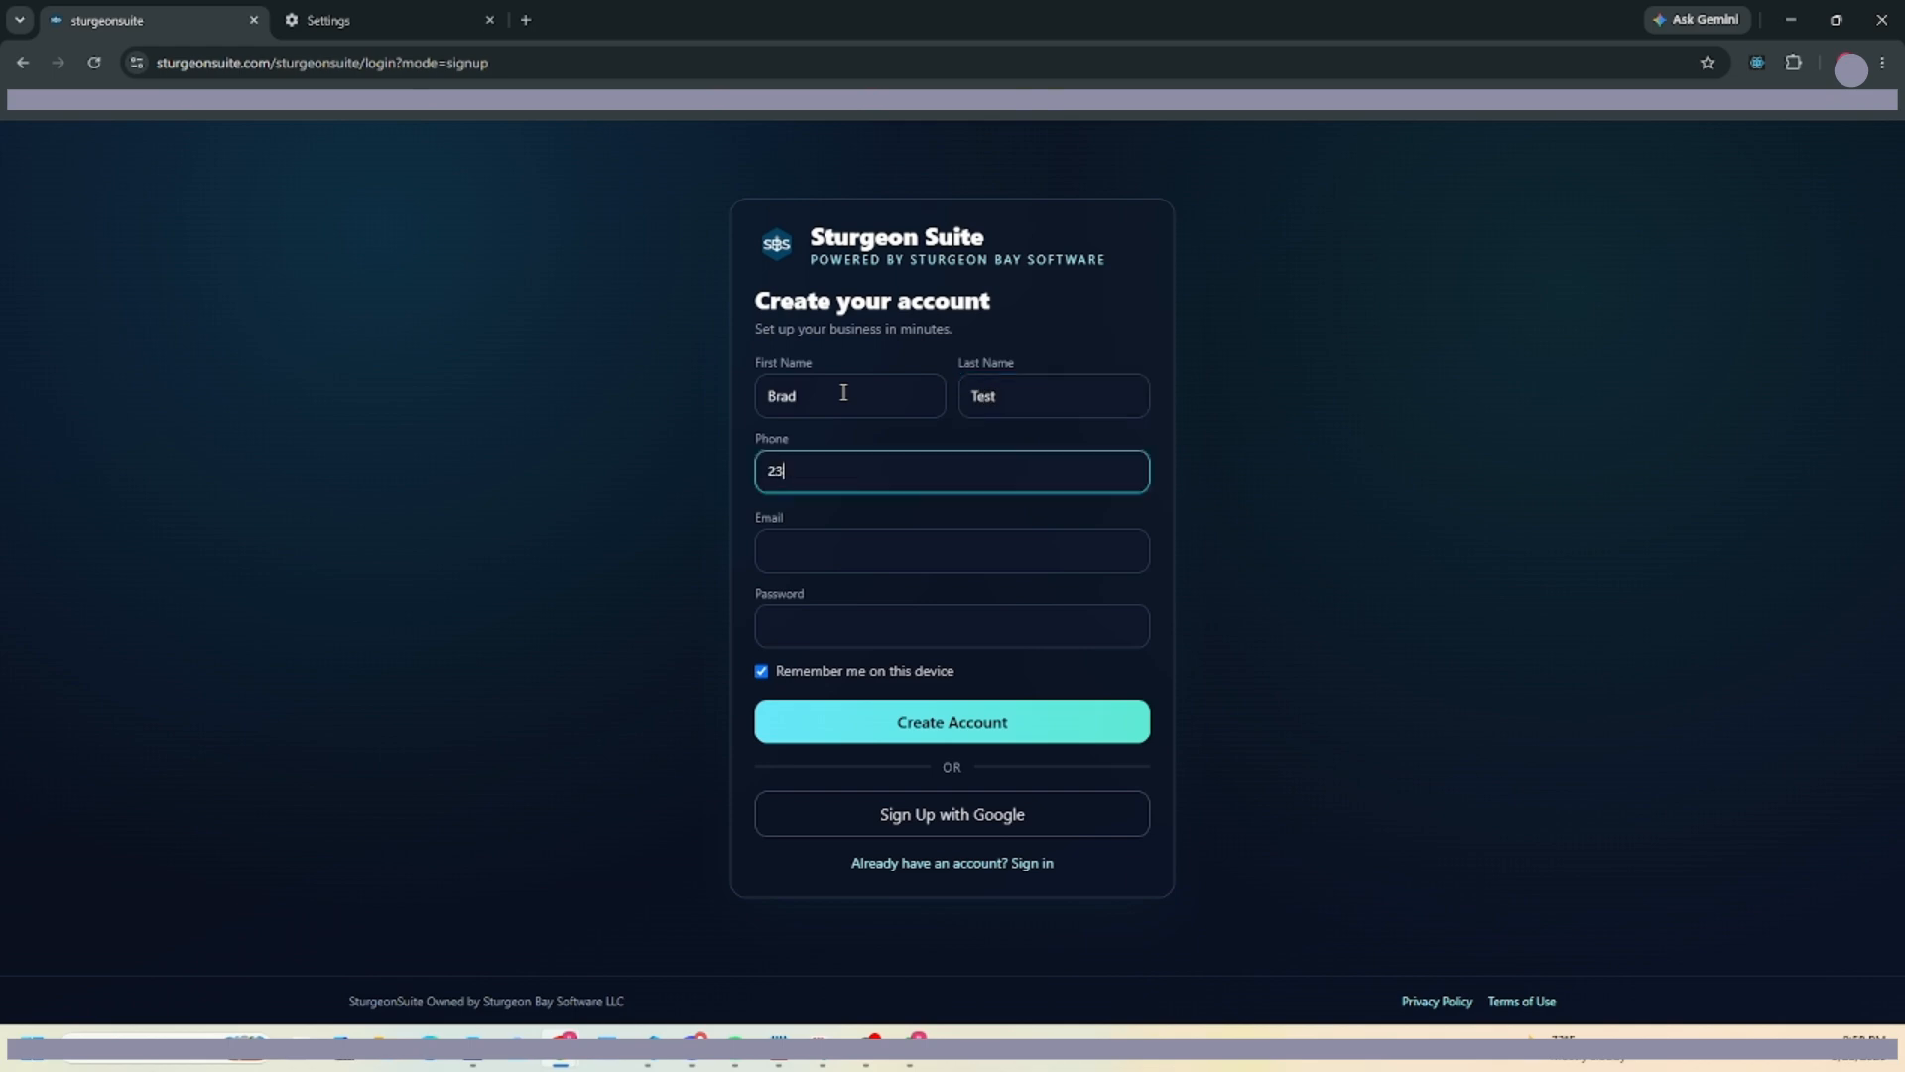
{"action": "type", "text": "••••••••"}
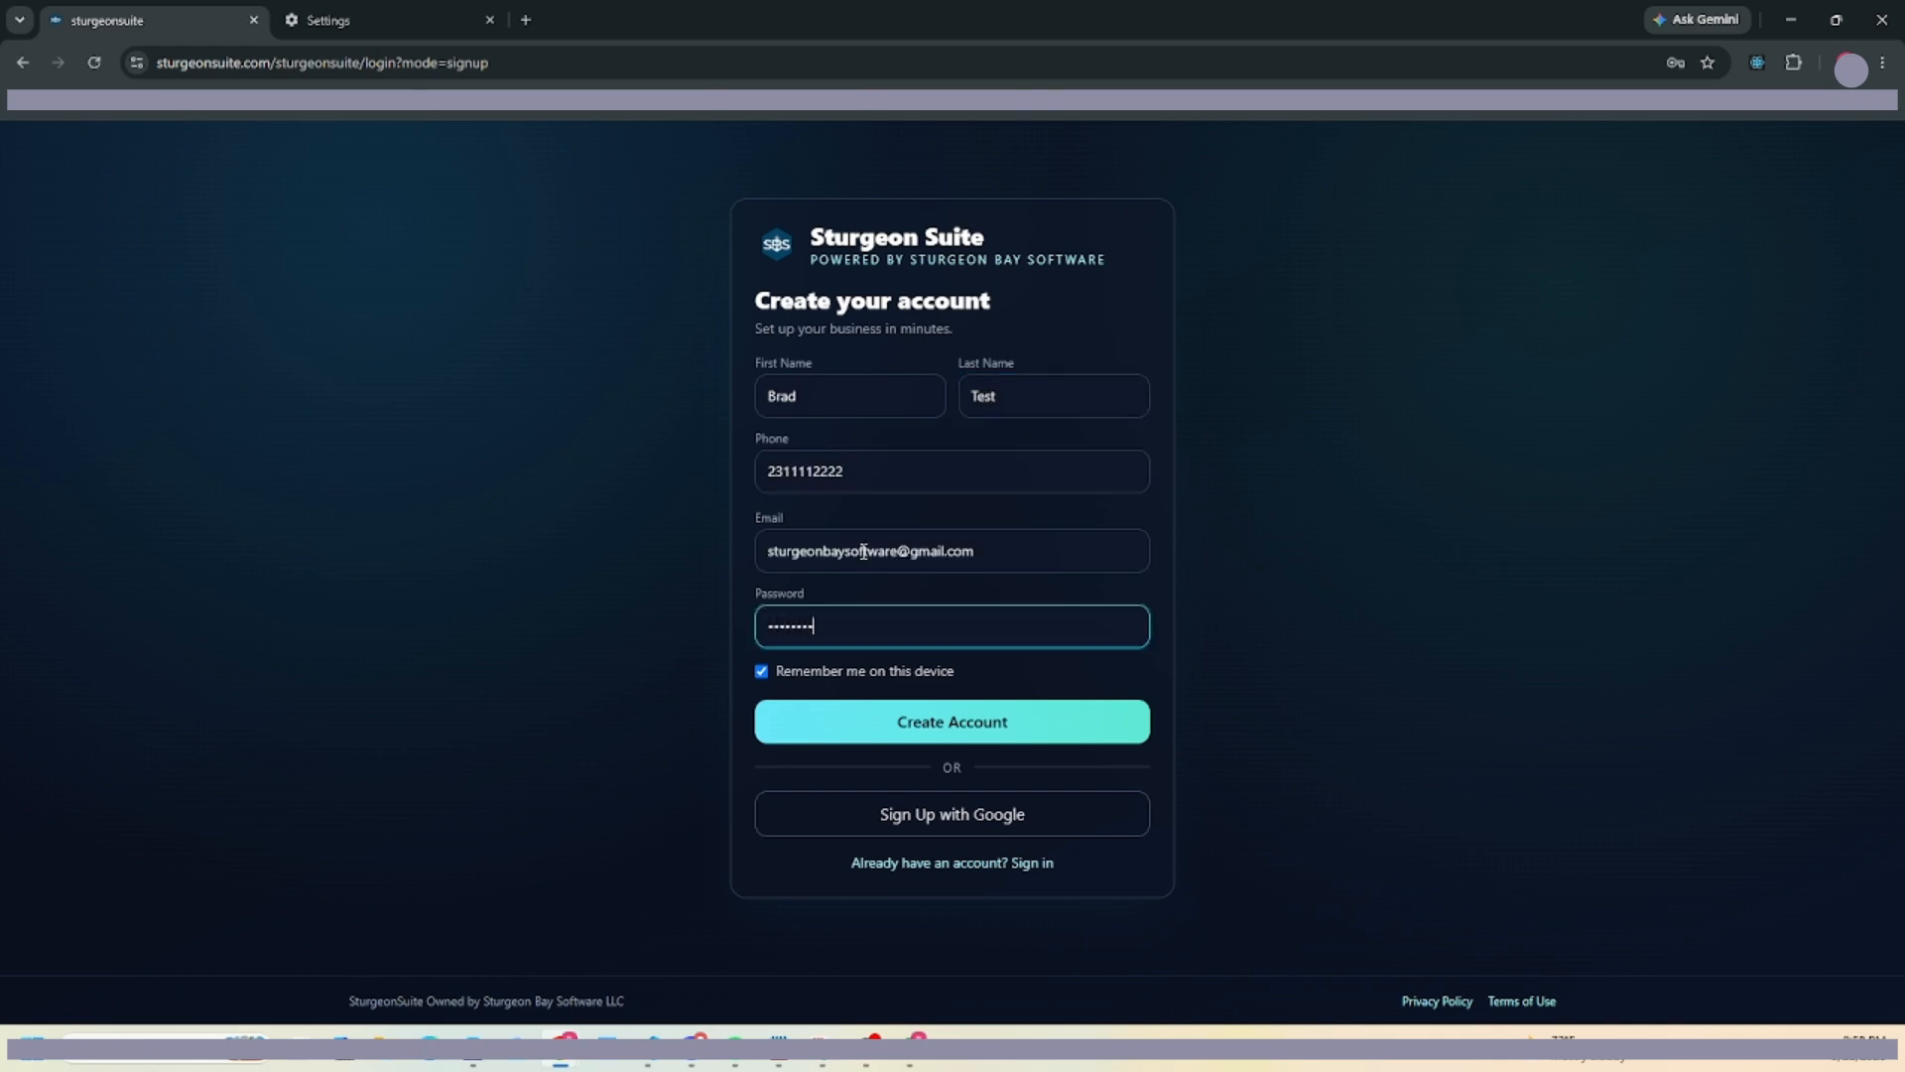
{"action": "type", "text": "•"}
{"action": "key", "text": "Return"}
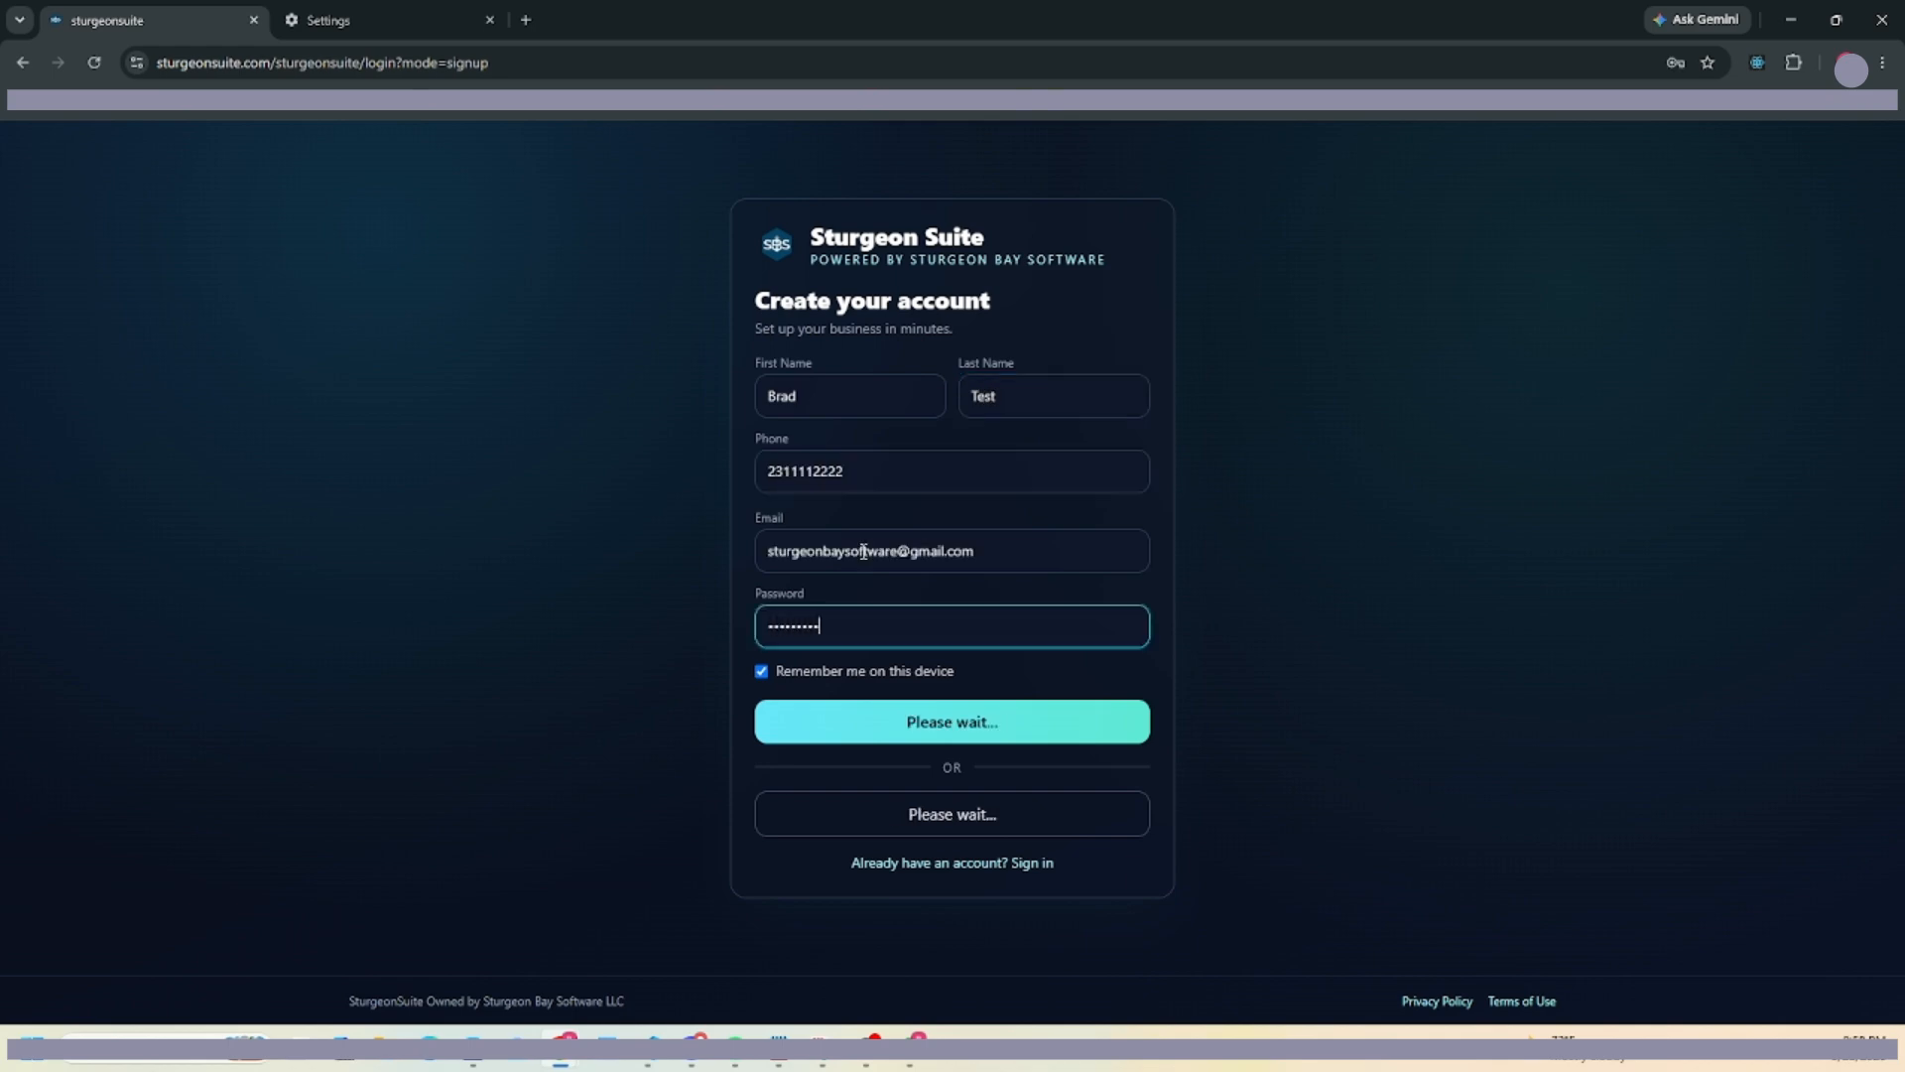
{"action": "left_click", "coordinate": [1697, 370]}
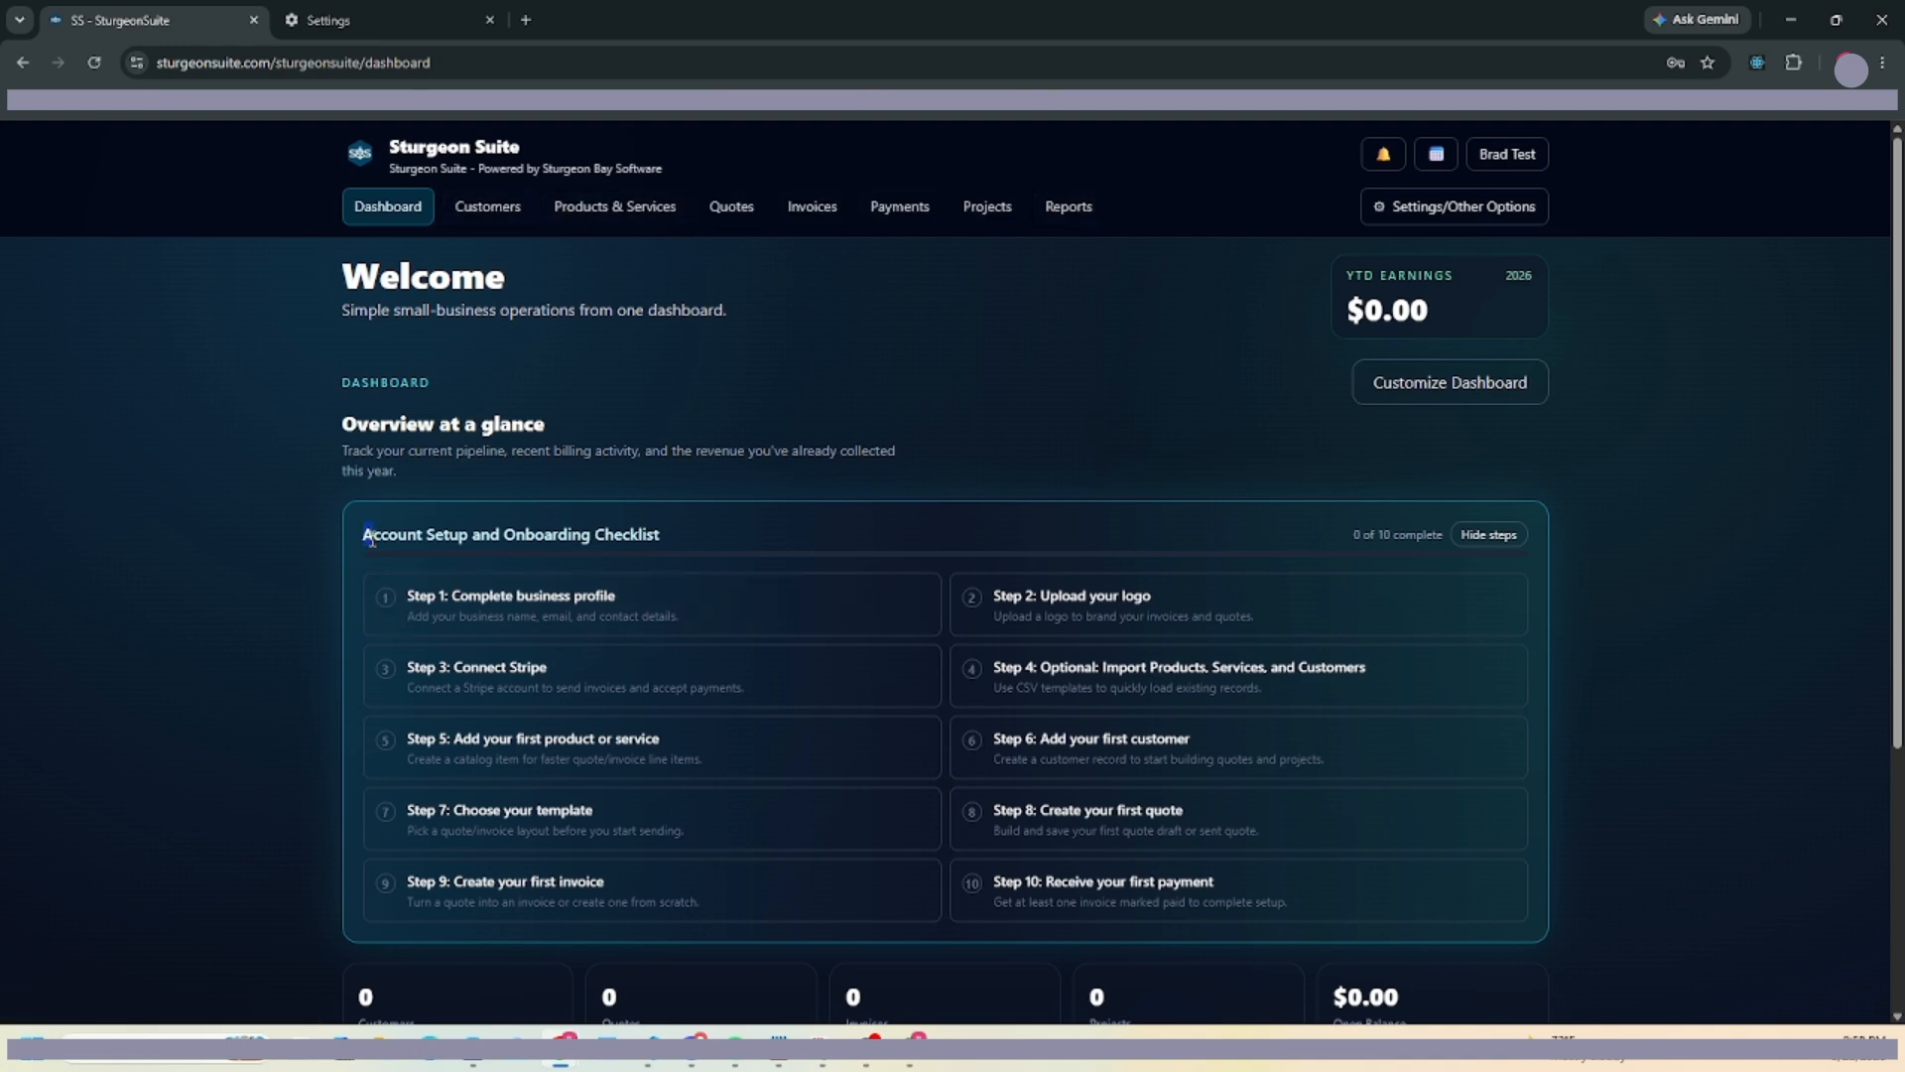
{"action": "left_click_drag", "start_coordinate": [369, 537], "coordinate": [689, 545]}
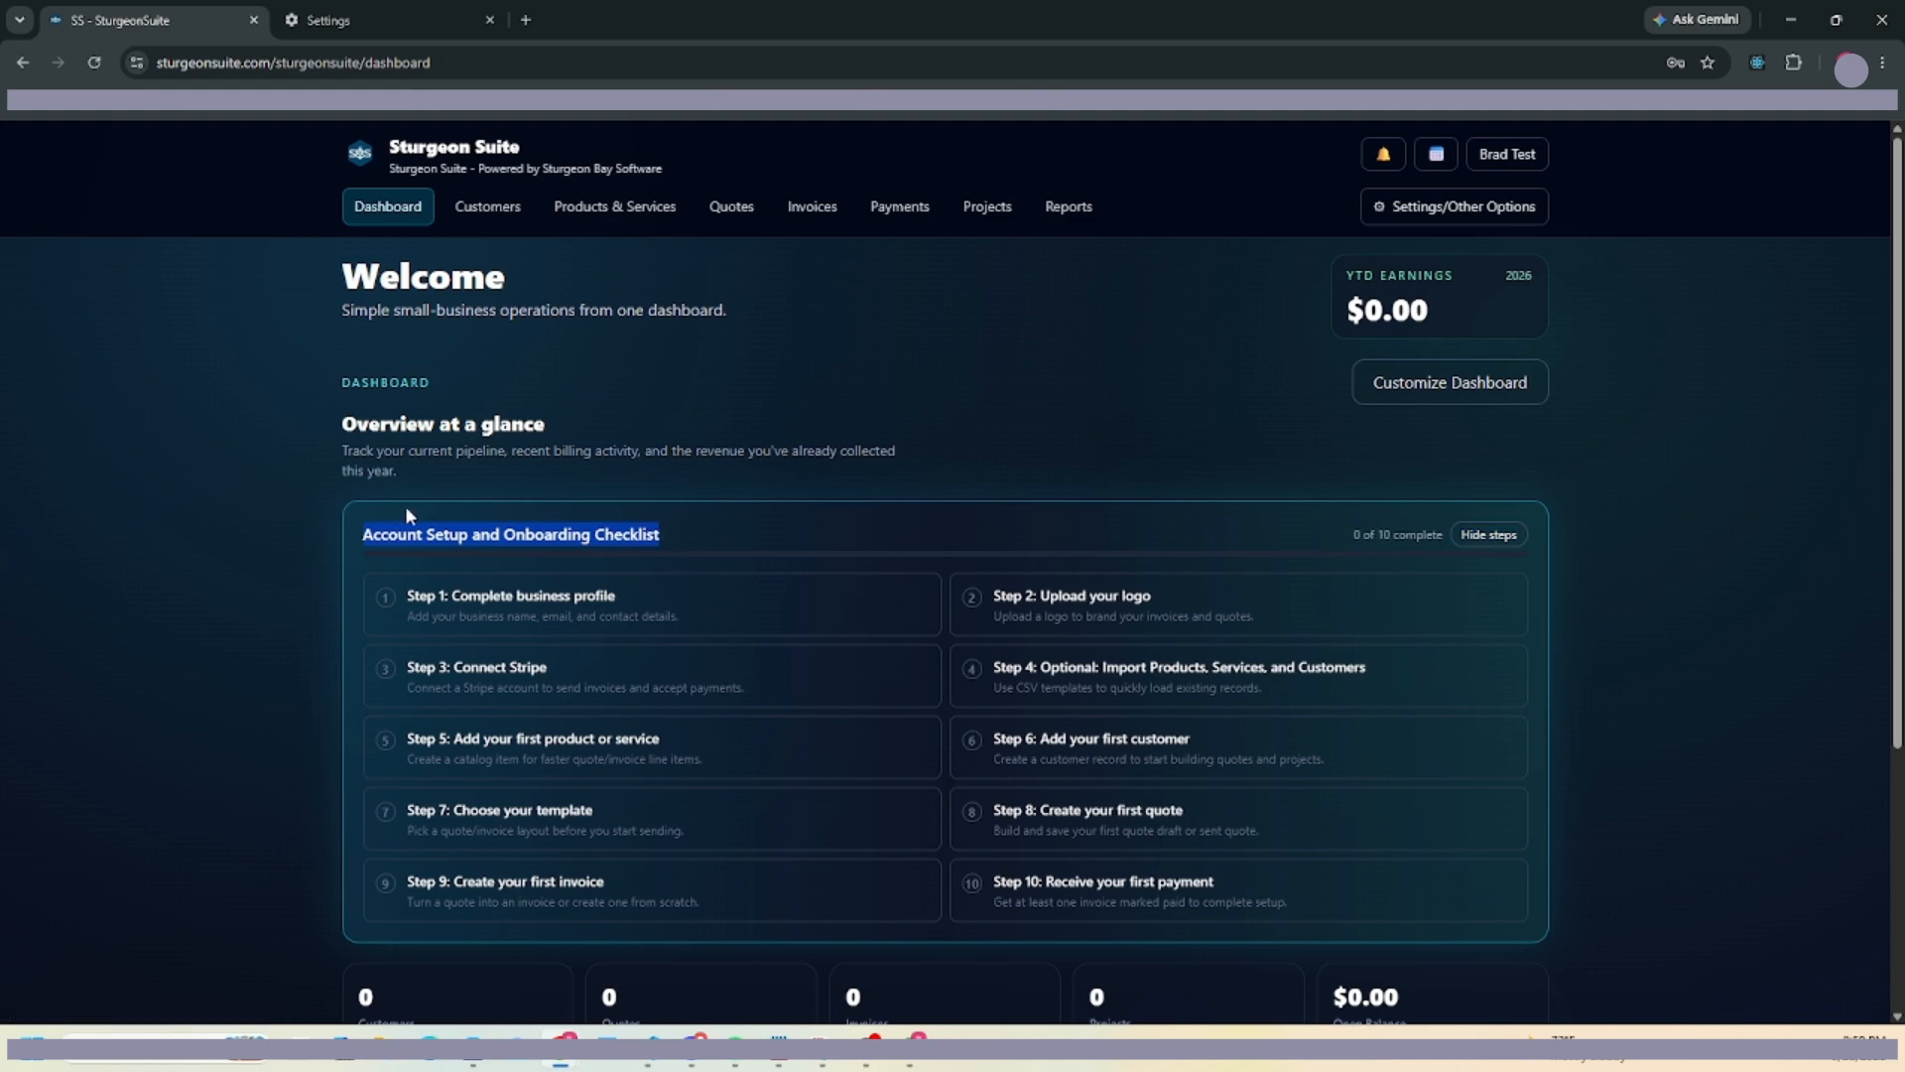
{"action": "left_click", "coordinate": [1692, 429]}
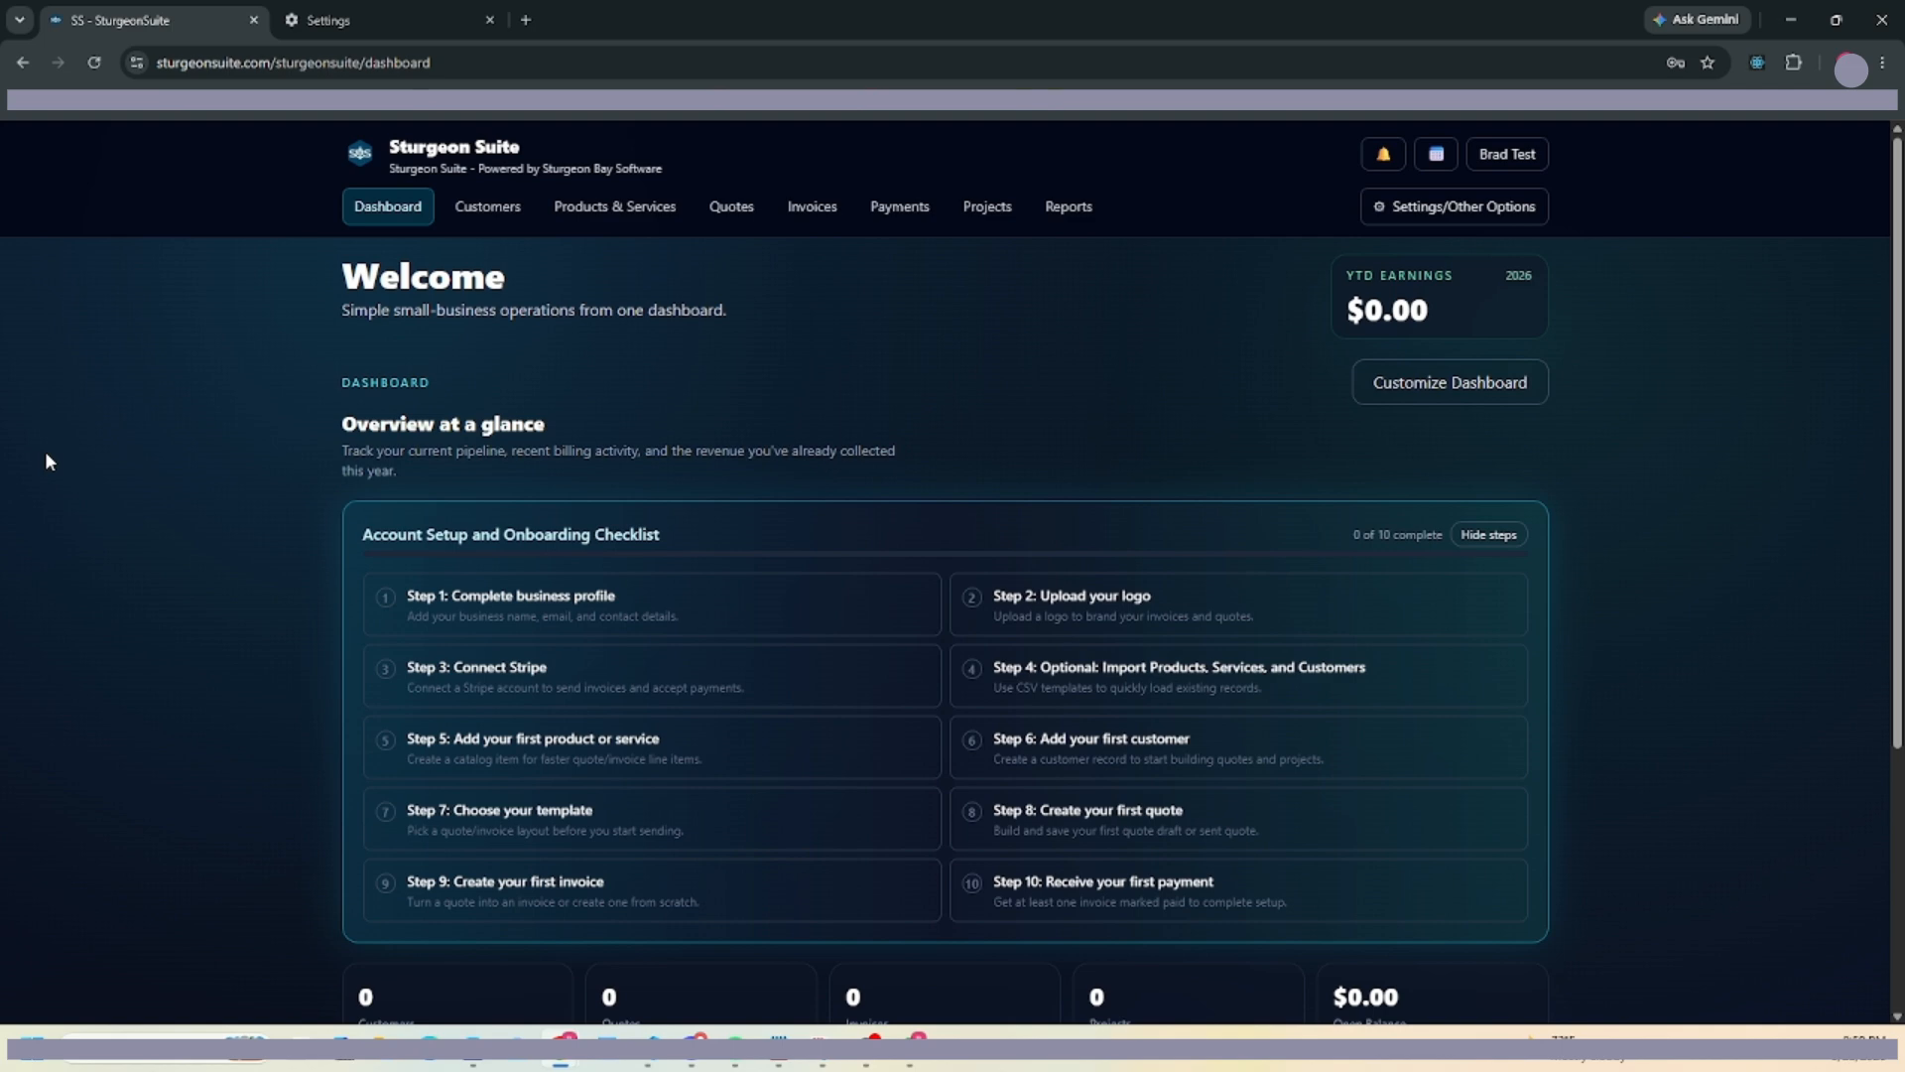
In the business profile step, answer Yes to US citizen and name the business Brads Construction.
{"action": "left_click", "coordinate": [410, 612]}
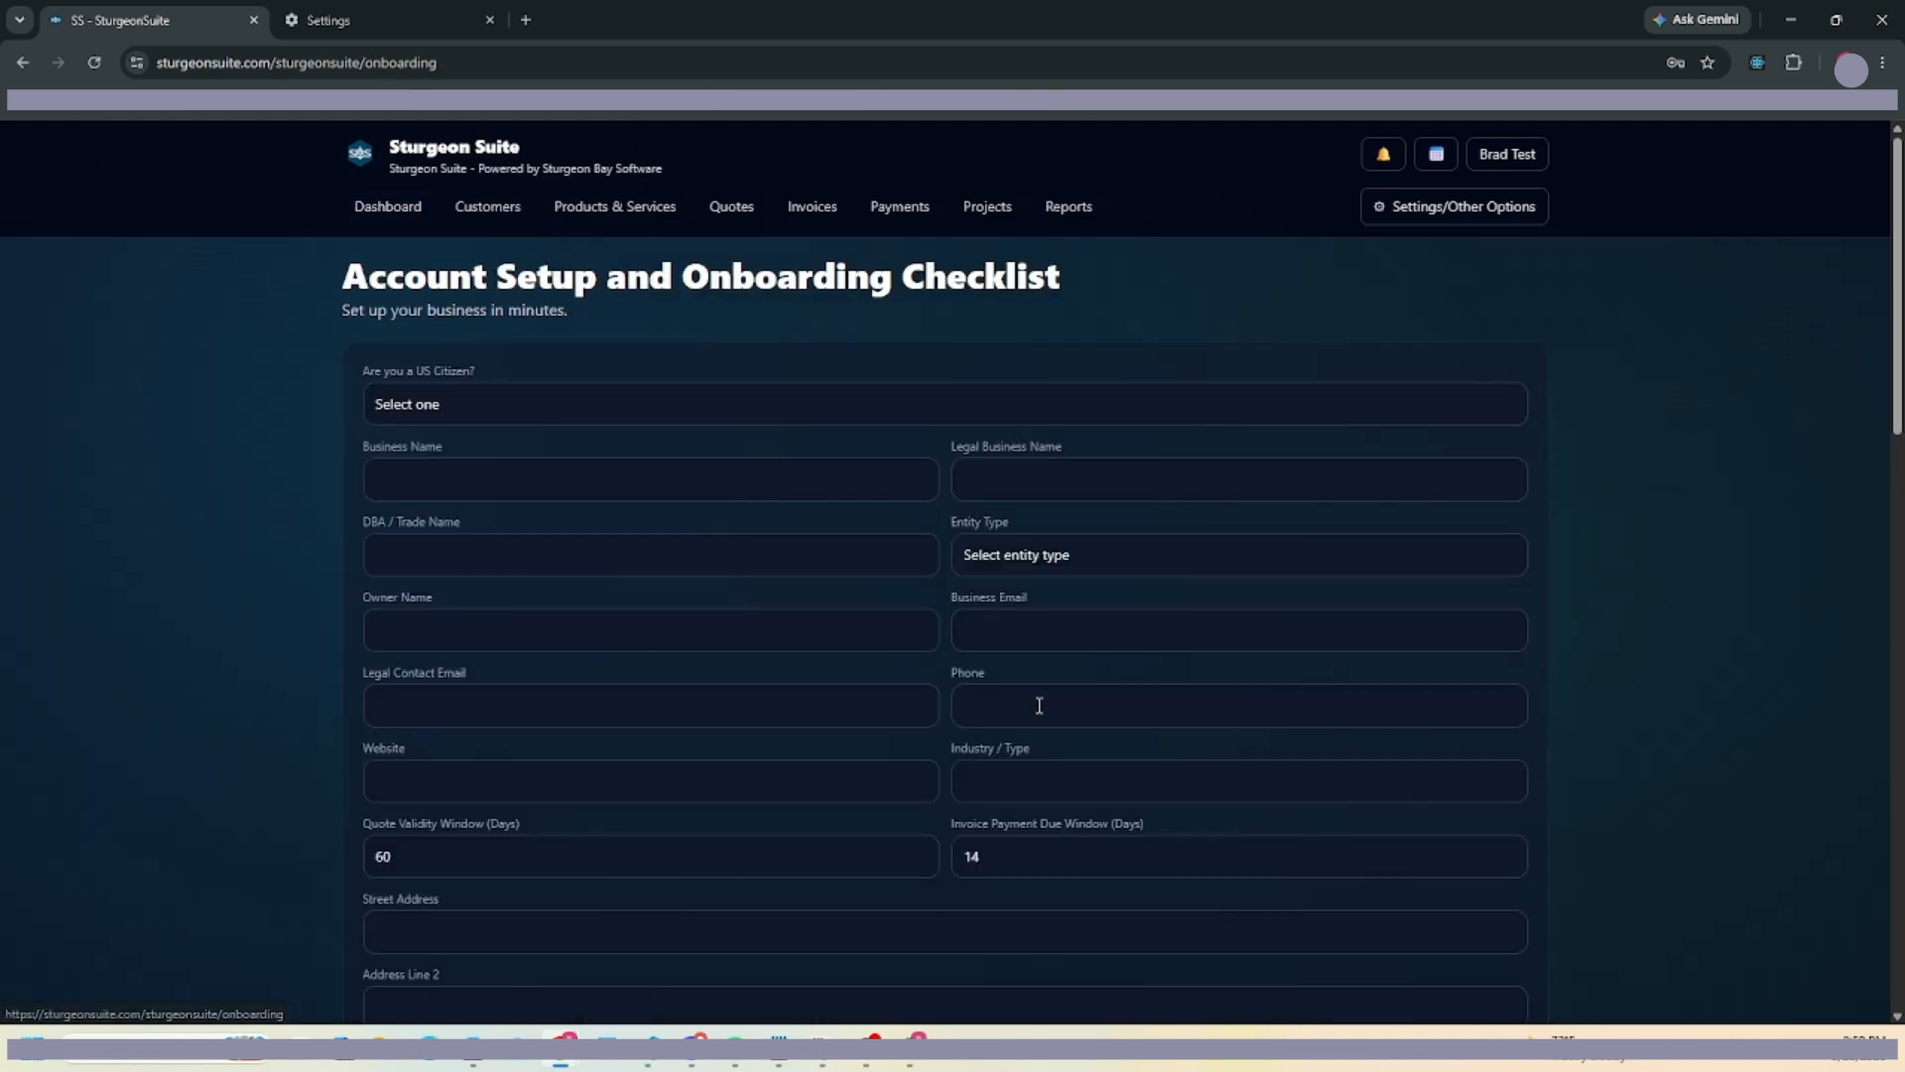
{"action": "left_click", "coordinate": [448, 415]}
{"action": "left_click", "coordinate": [407, 463]}
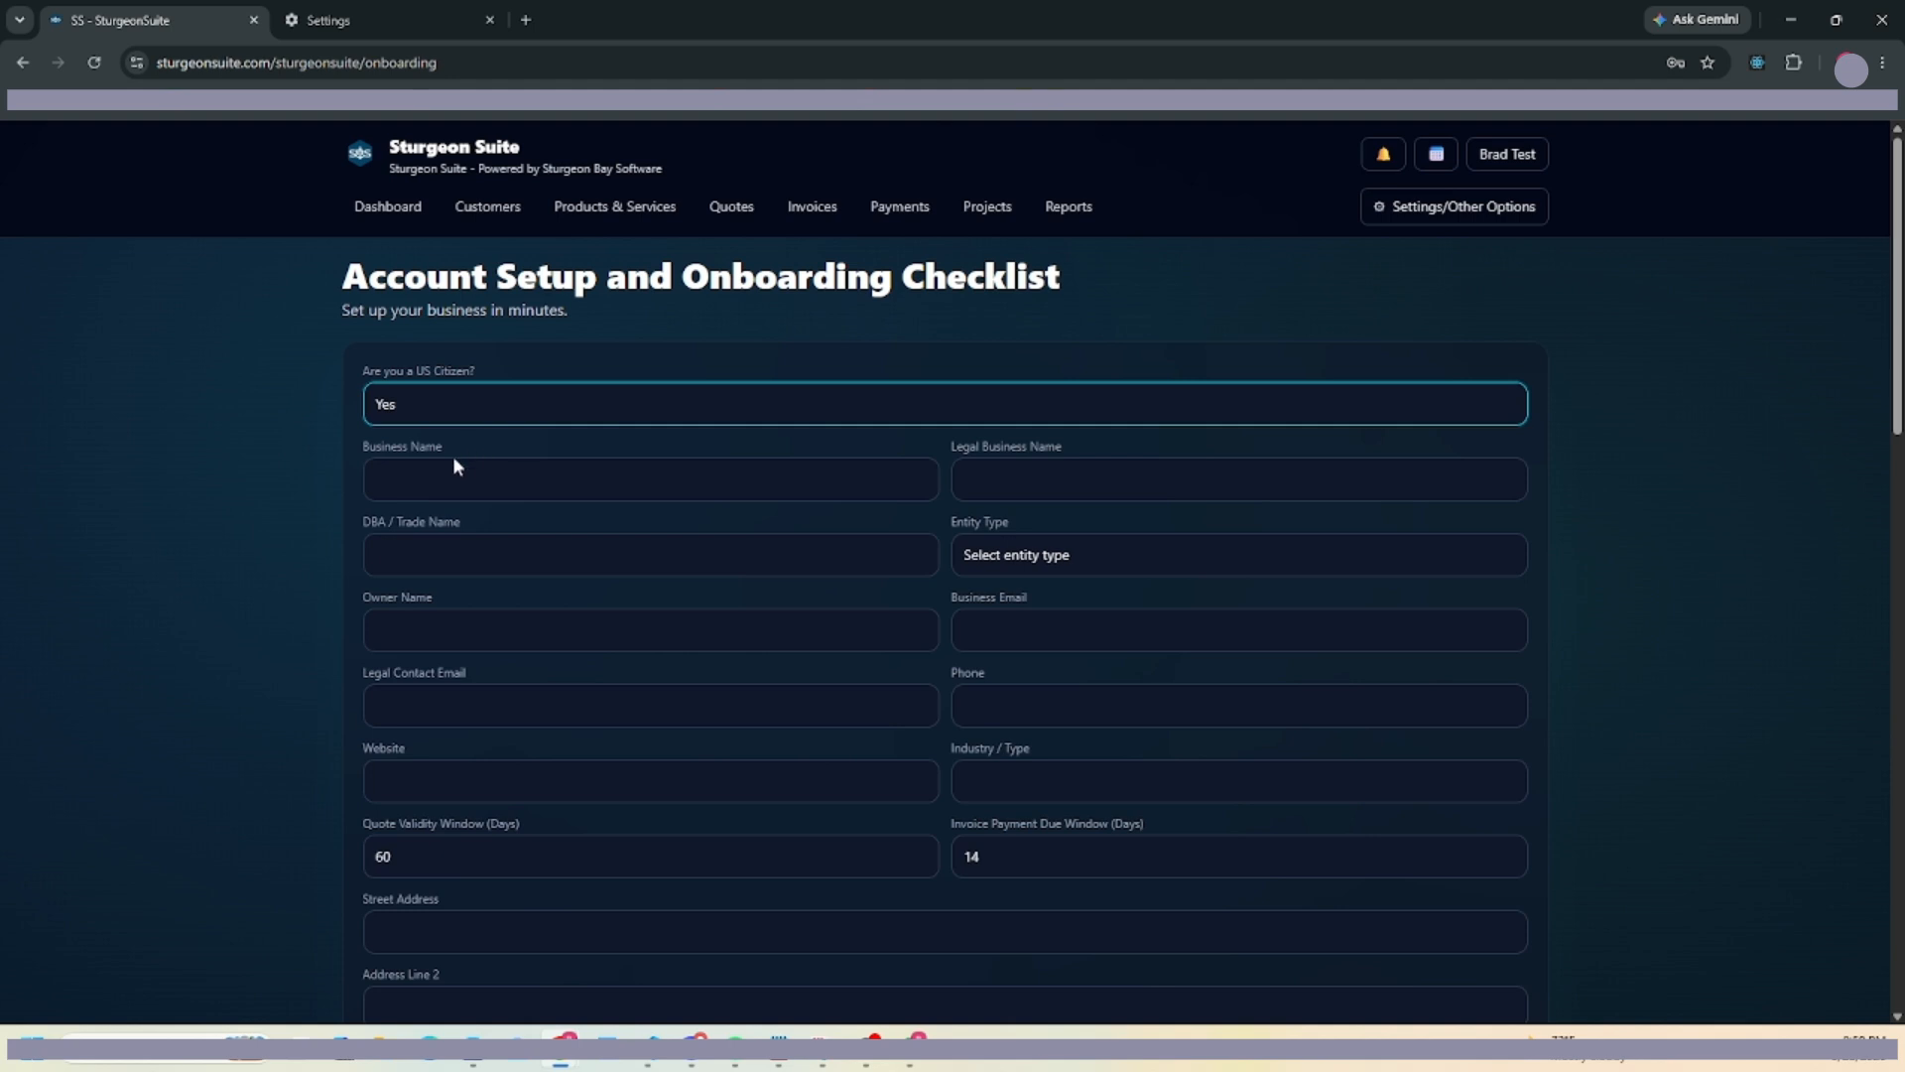
{"action": "left_click", "coordinate": [450, 482]}
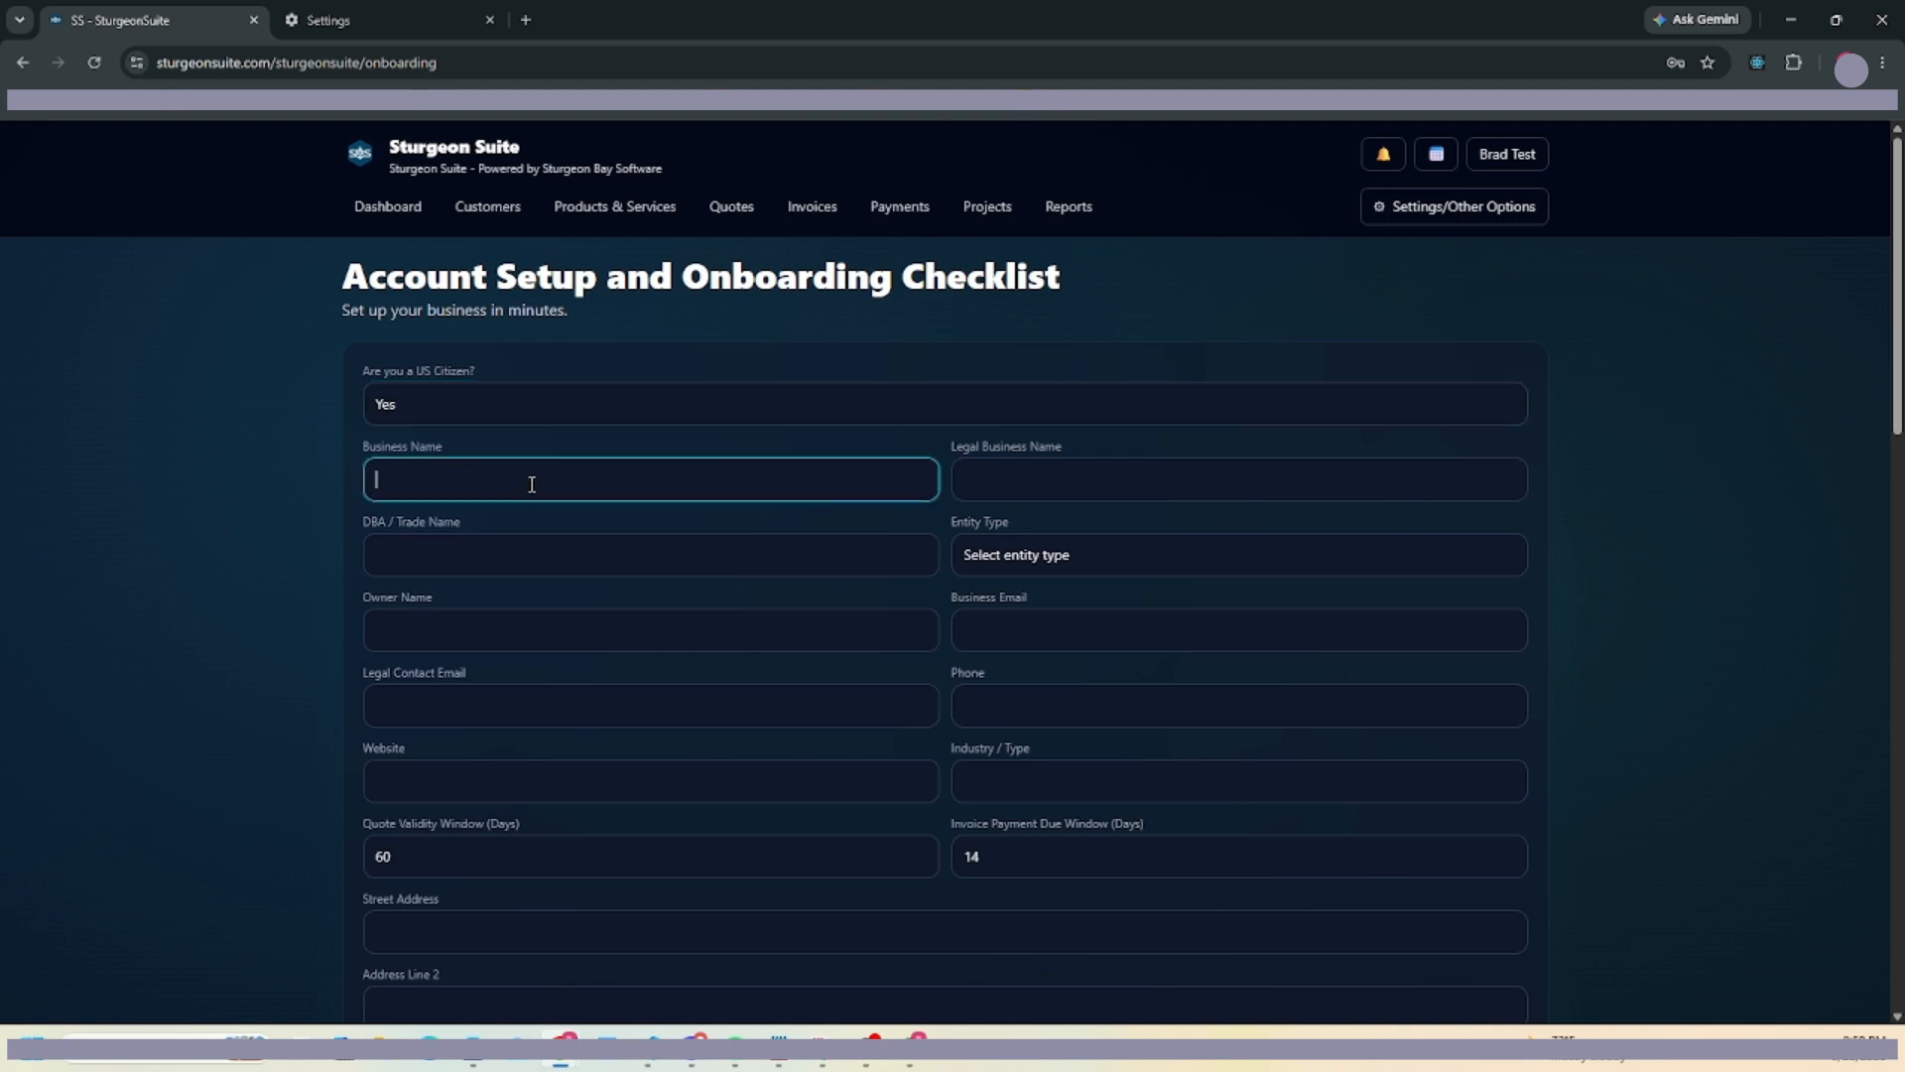
{"action": "type", "text": "Brads Construction"}
{"action": "key", "text": "Tab"}
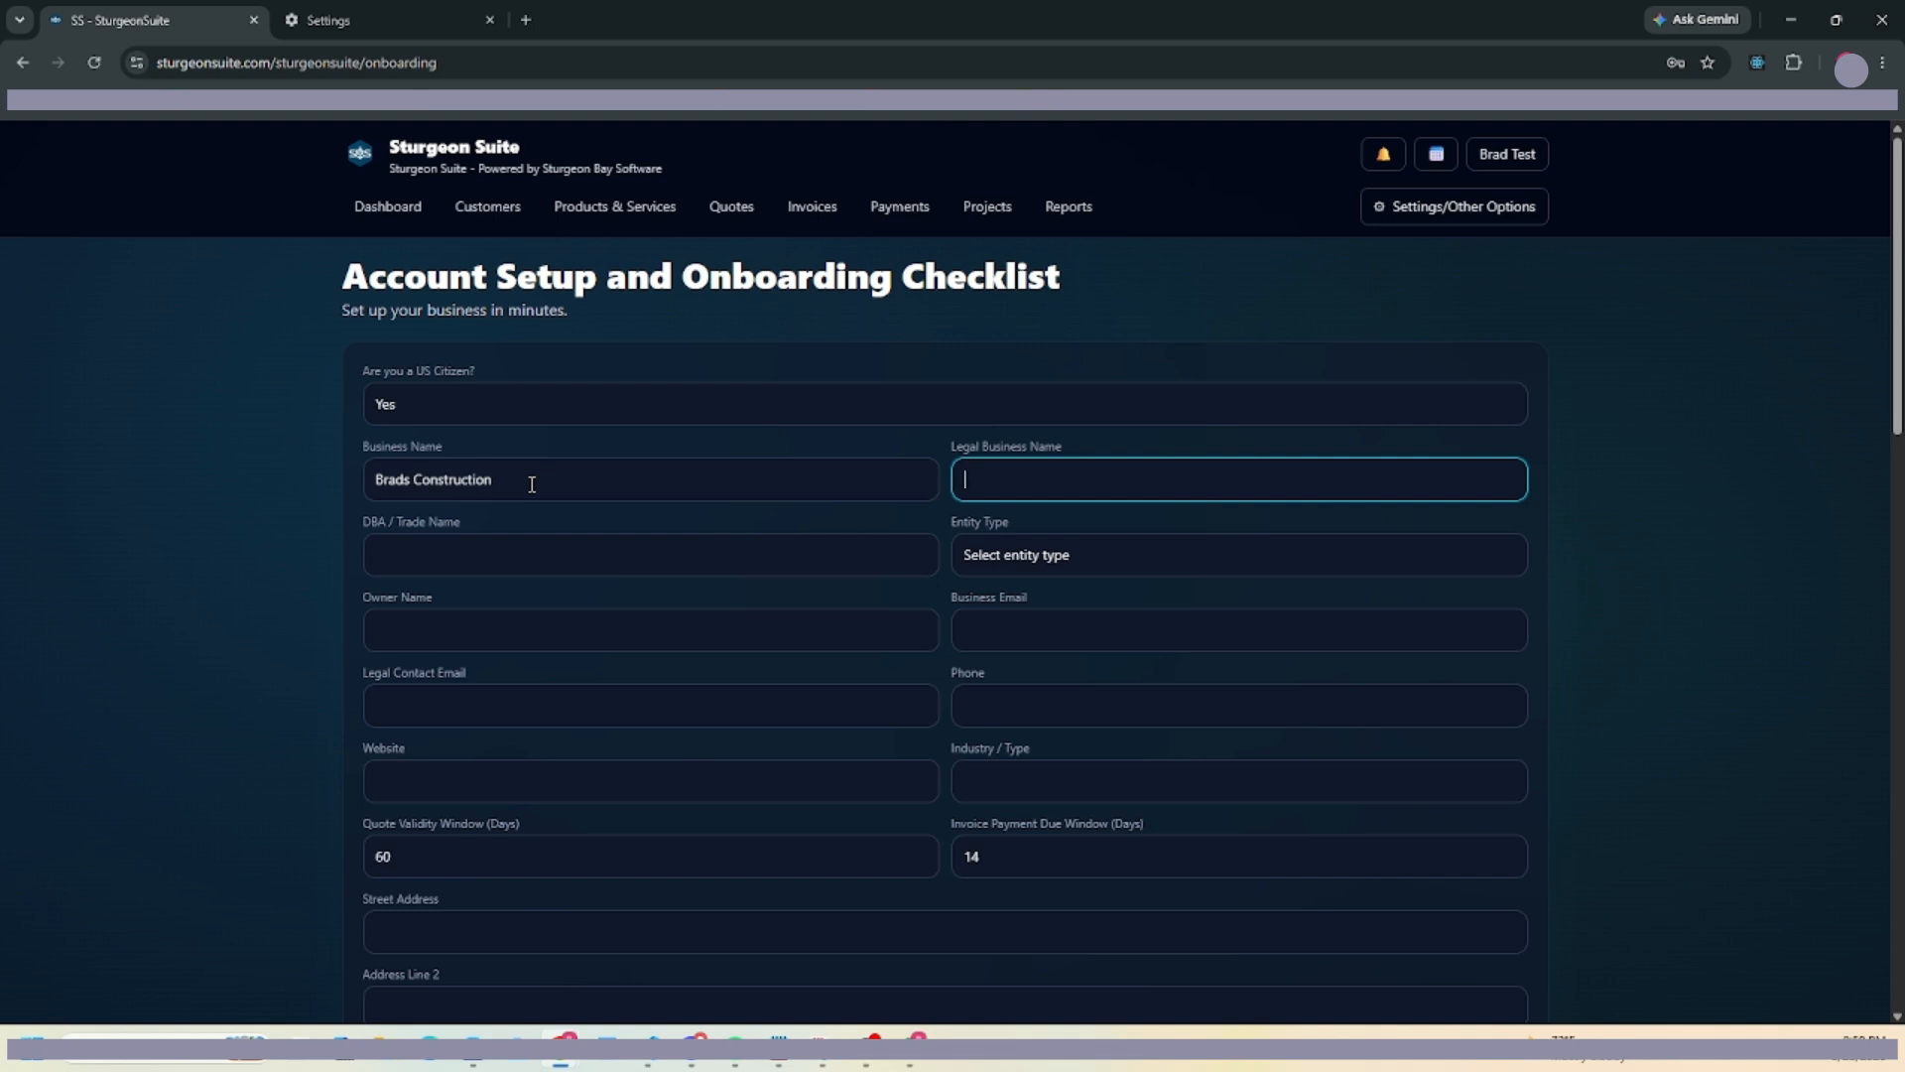
Copy Brads Construction into the legal and DBA names and set the entity type to LLC.
{"action": "left_click_drag", "start_coordinate": [534, 483], "coordinate": [342, 494]}
{"action": "left_click", "coordinate": [584, 484]}
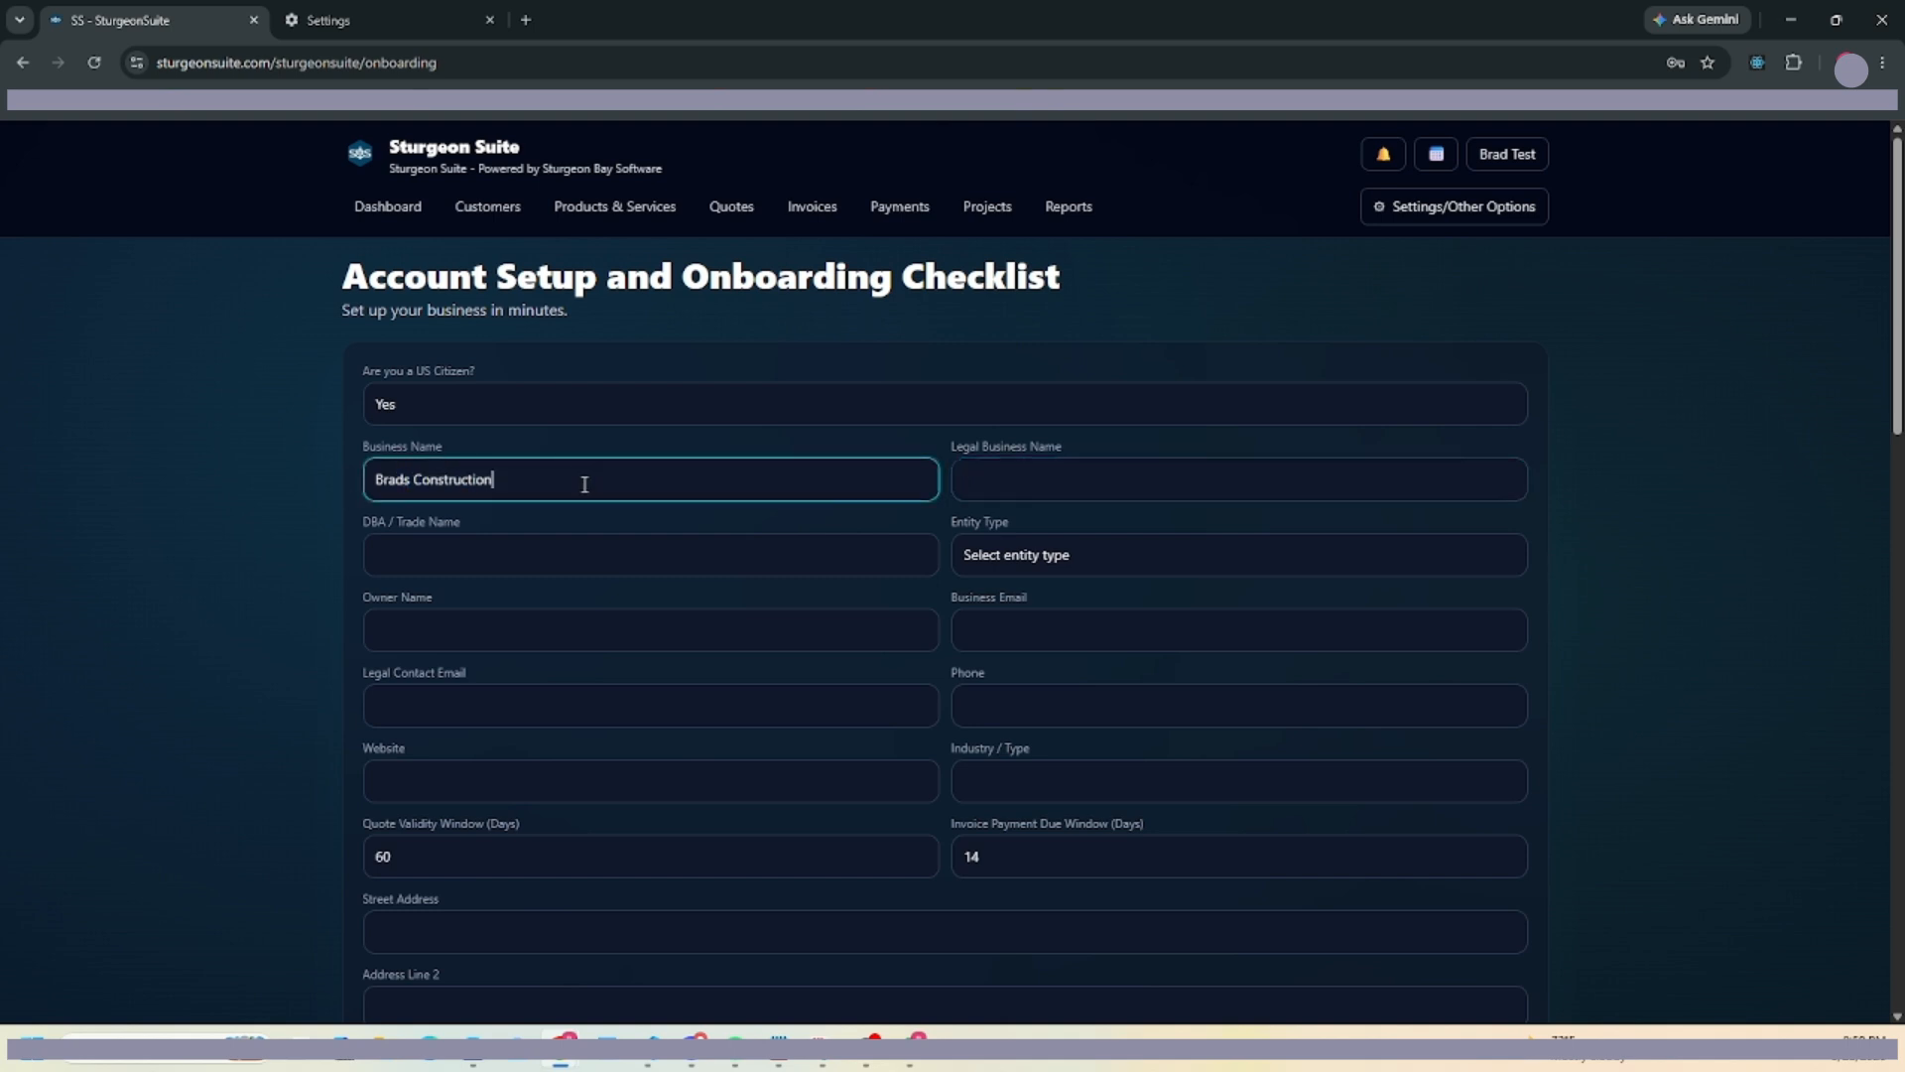
{"action": "left_click_drag", "start_coordinate": [585, 484], "coordinate": [289, 493]}
{"action": "key", "text": "ctrl+c"}
{"action": "left_click", "coordinate": [1092, 479]}
{"action": "key", "text": "ctrl+v"}
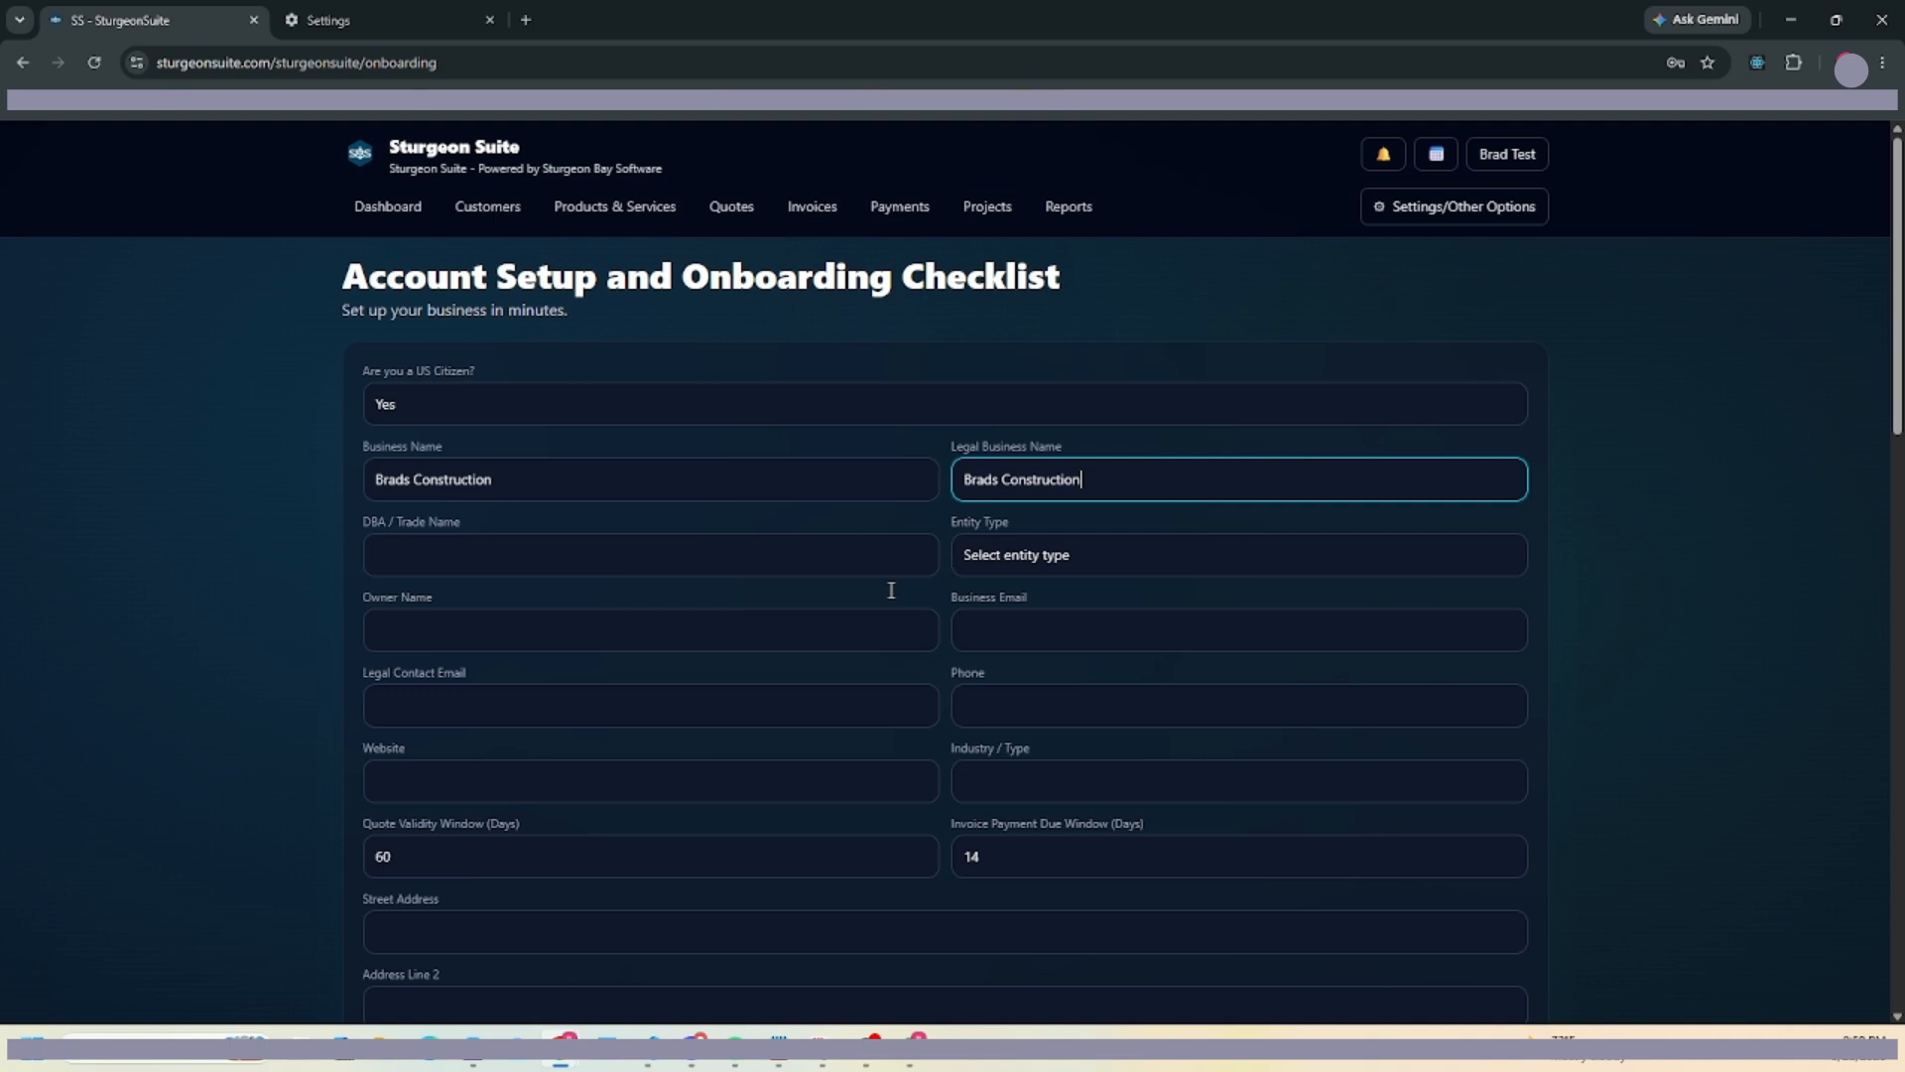
{"action": "left_click", "coordinate": [565, 561]}
{"action": "key", "text": "ctrl+v"}
{"action": "left_click", "coordinate": [1131, 560]}
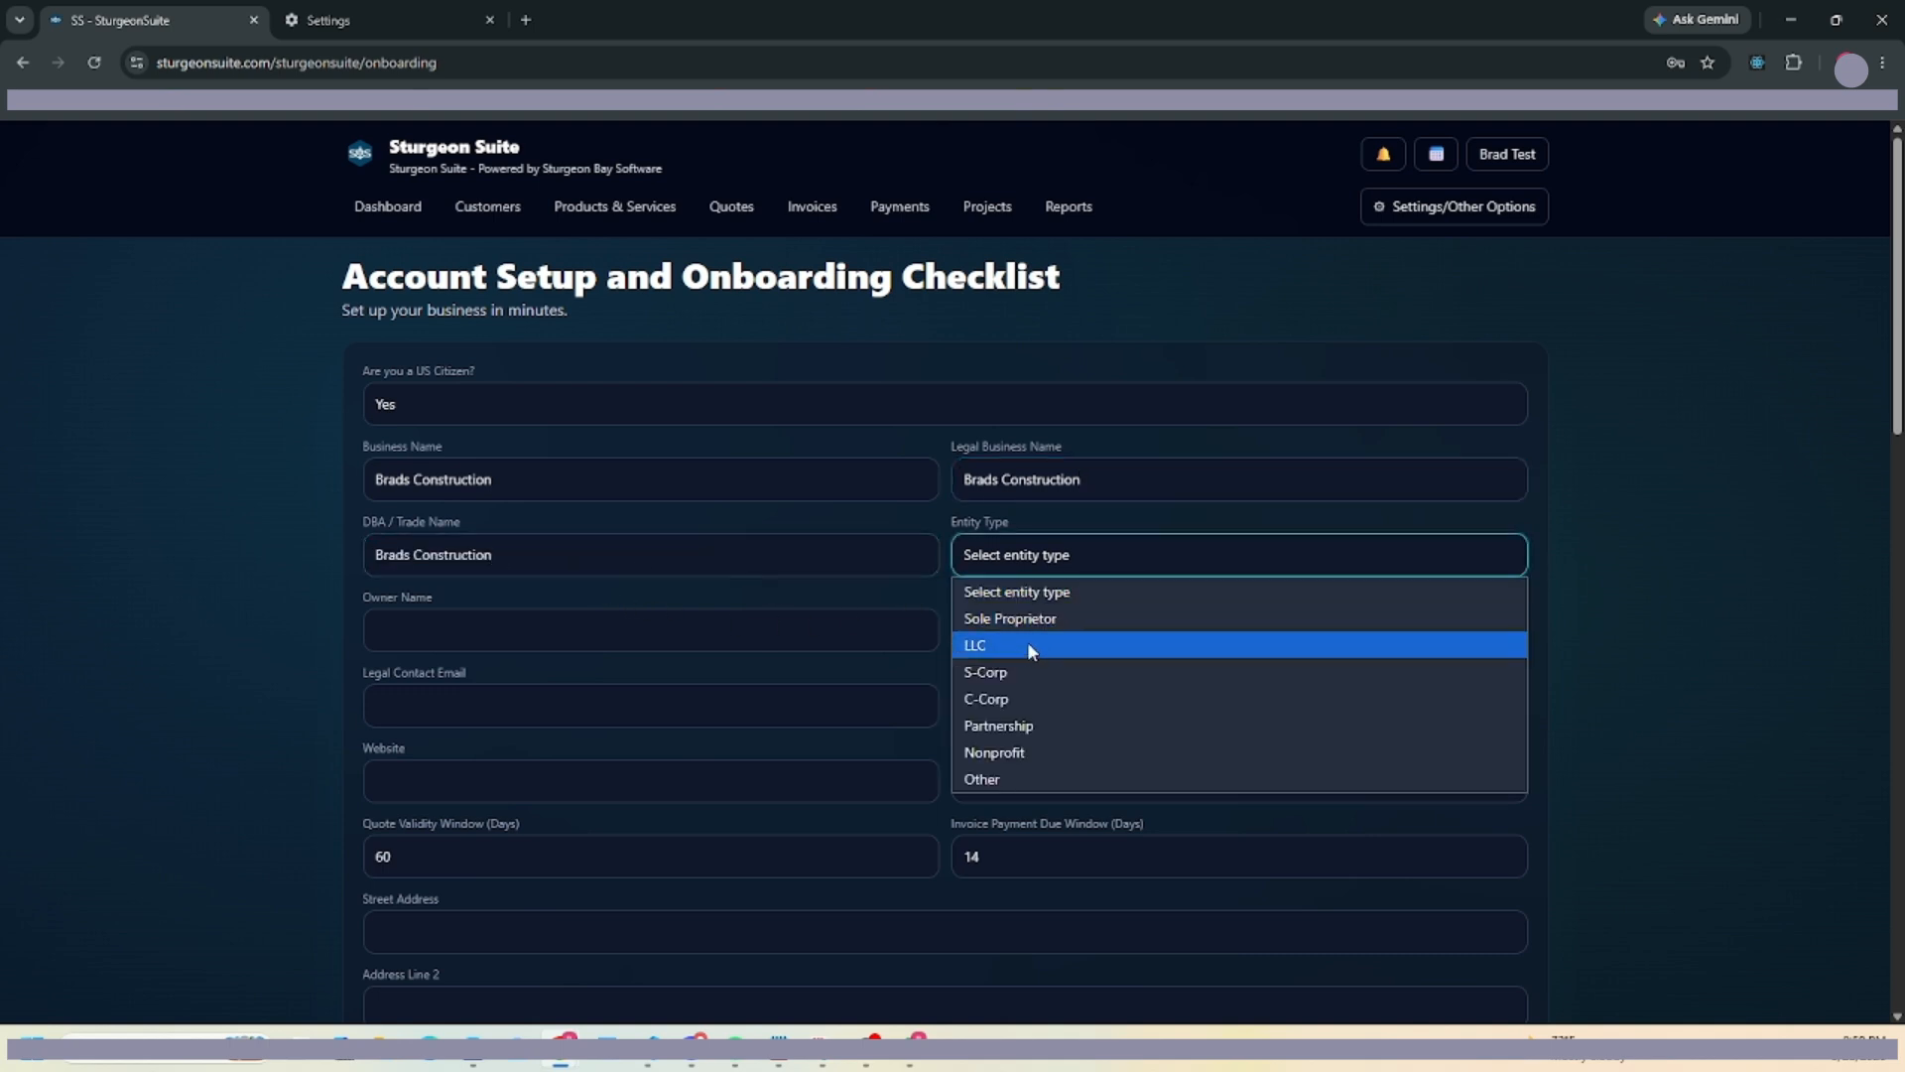
{"action": "left_click", "coordinate": [1025, 645]}
Fill in the owner's name, business email, legal contact and business phone number.
{"action": "left_click", "coordinate": [557, 631]}
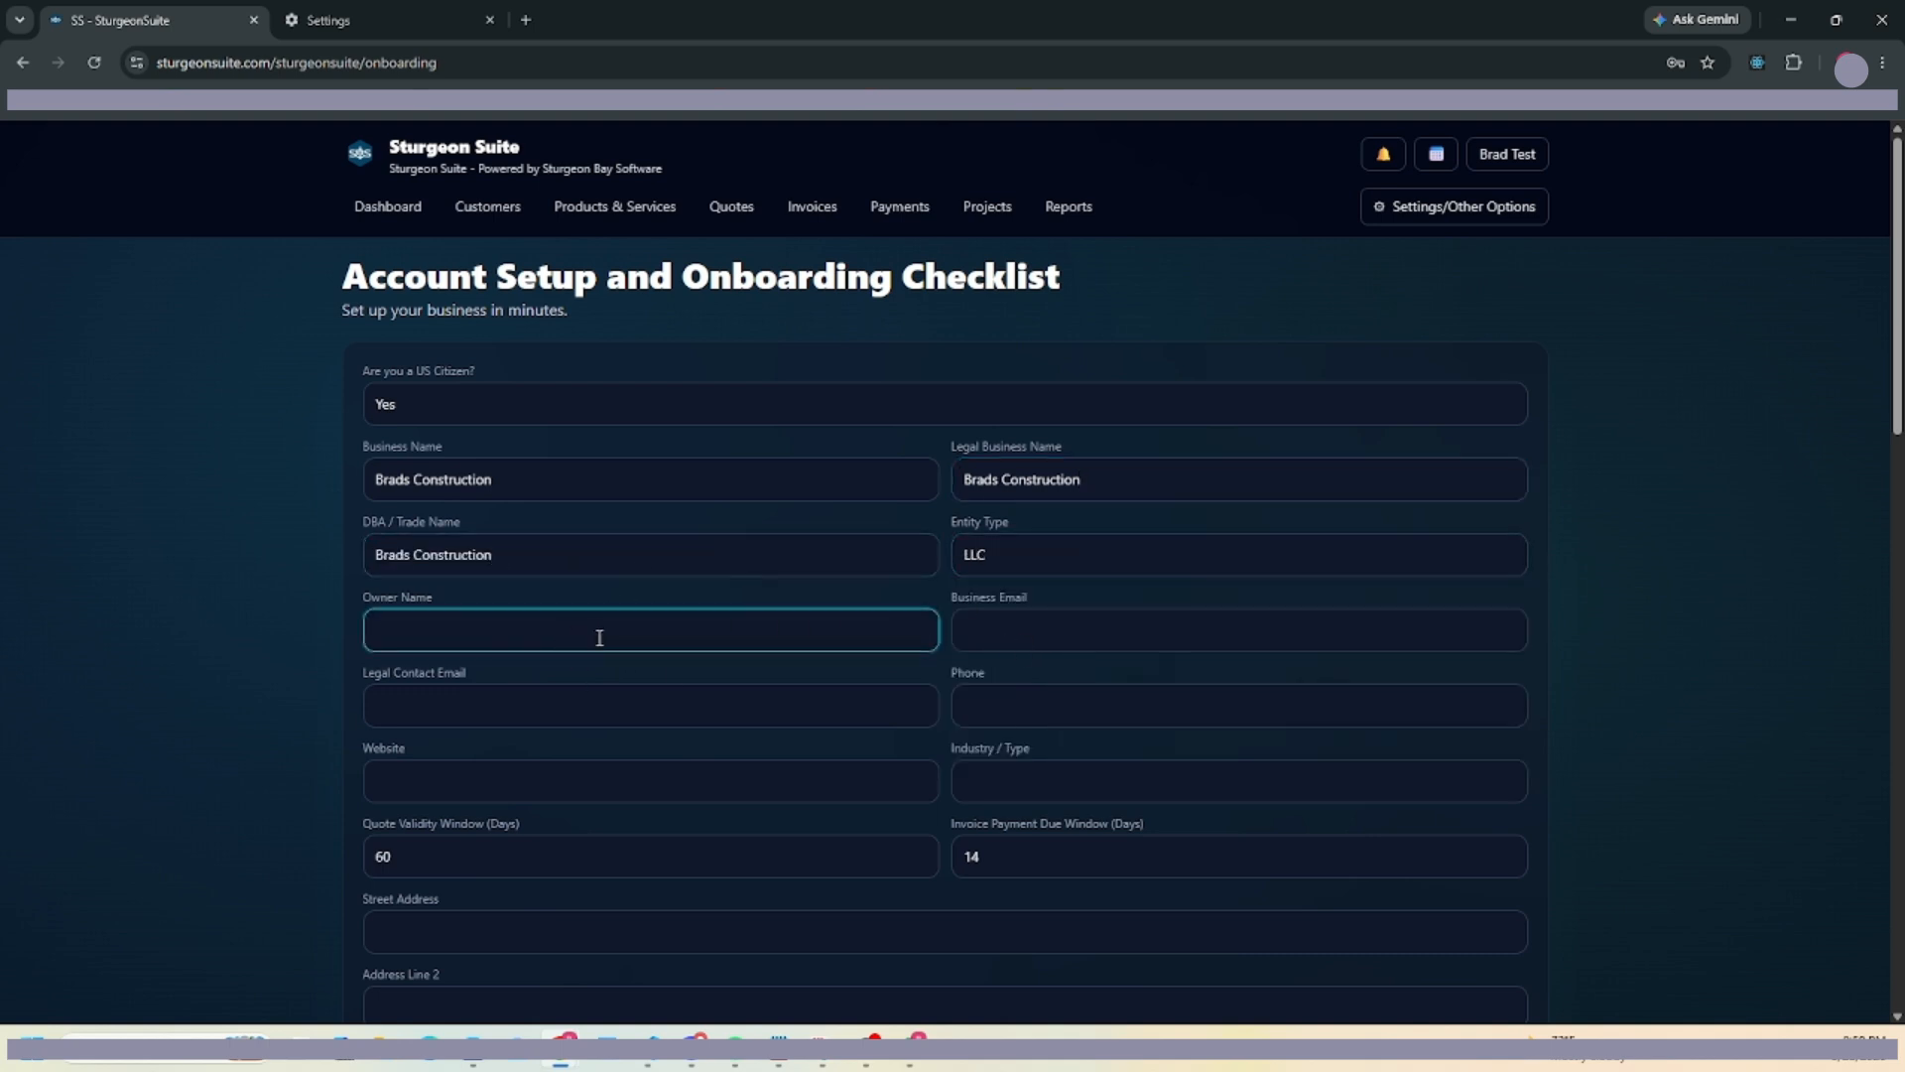
{"action": "type", "text": "Brad Test"}
{"action": "key", "text": "Tab"}
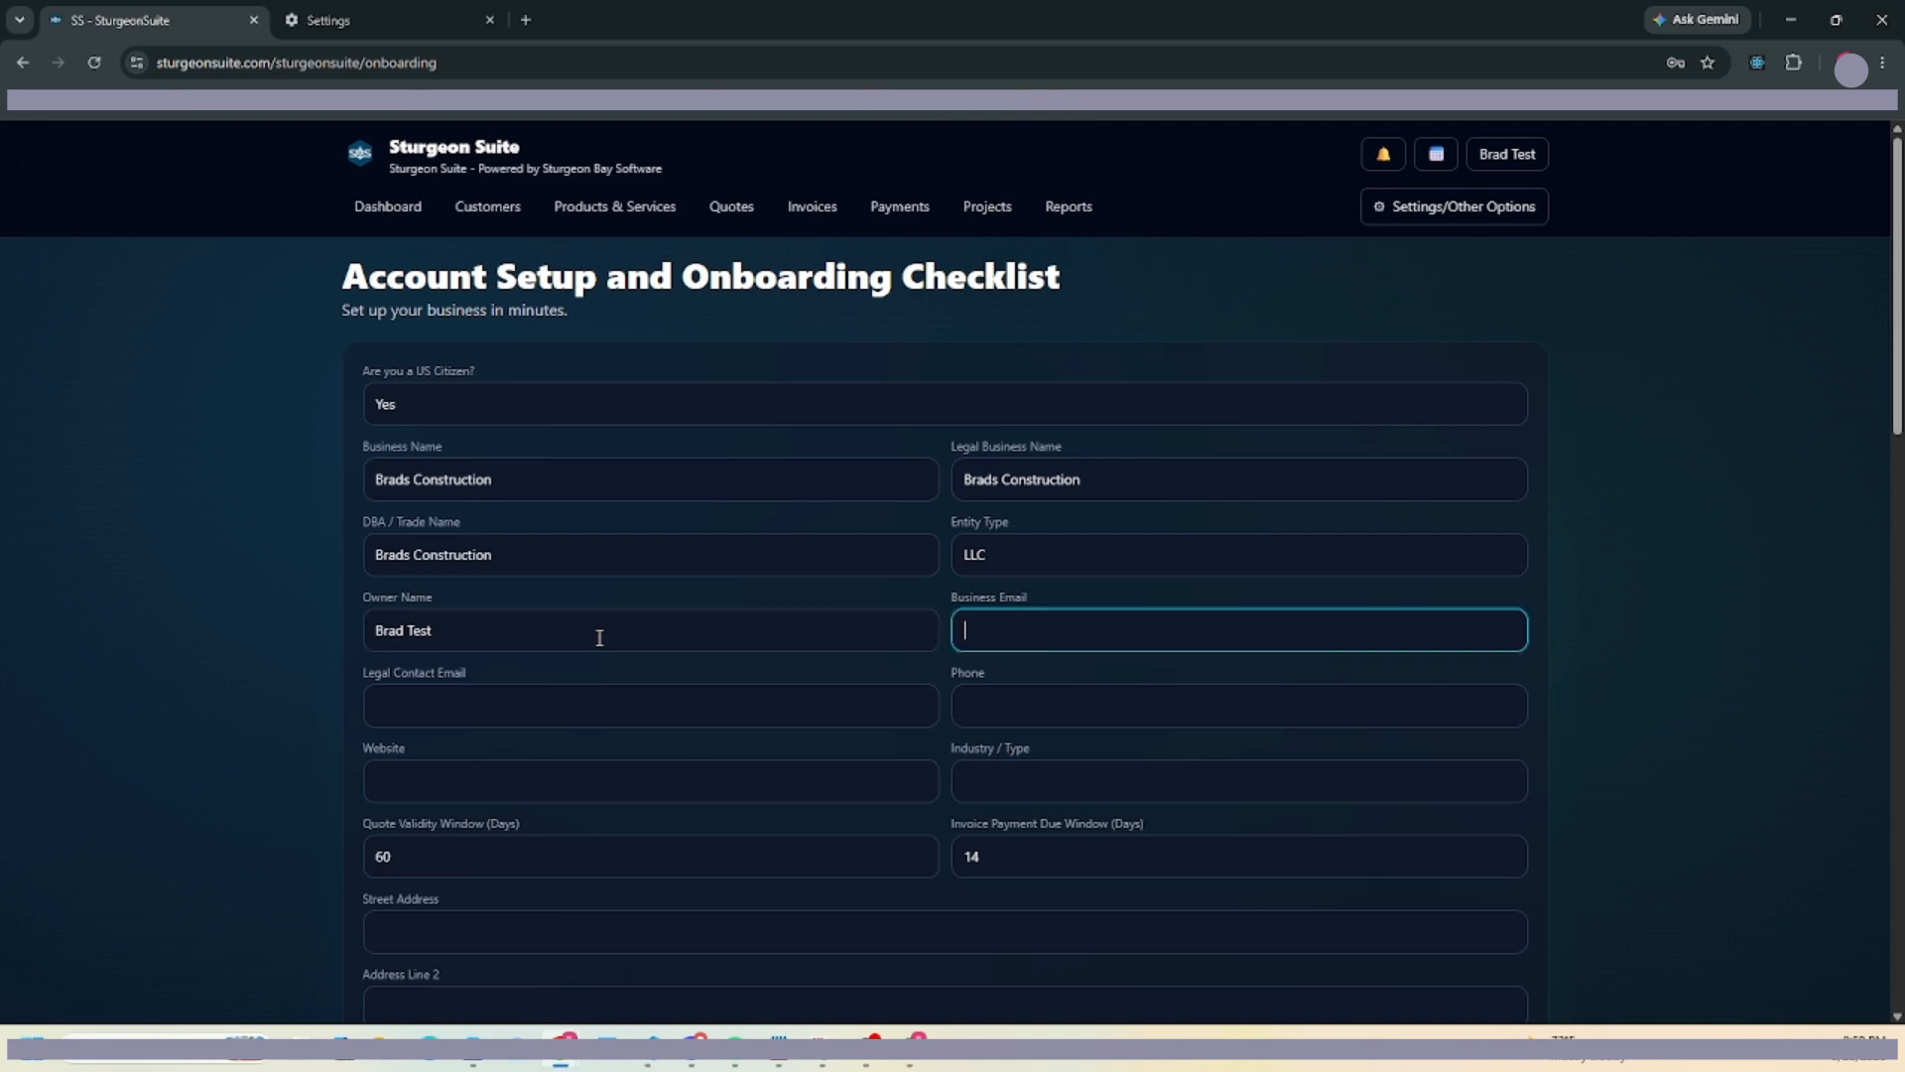
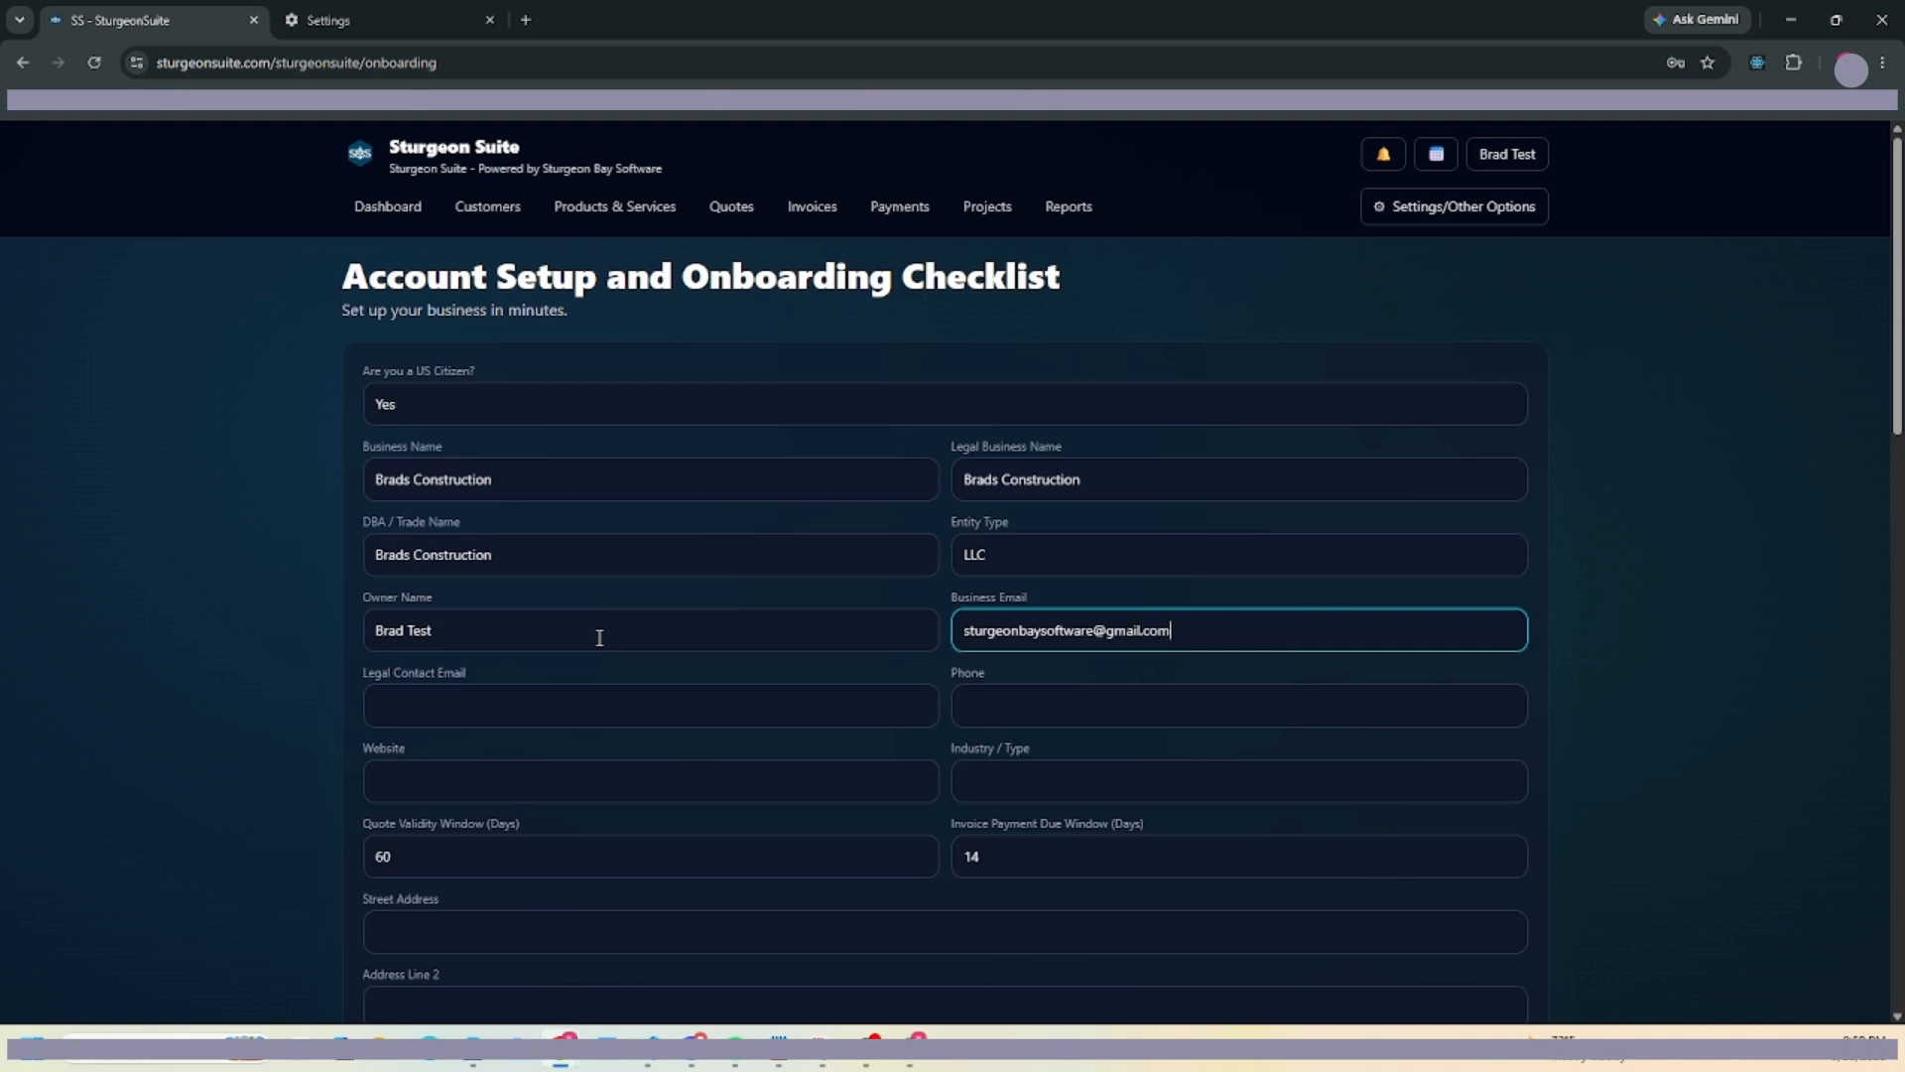
{"action": "key", "text": "Tab"}
{"action": "type", "text": "Brad Test"}
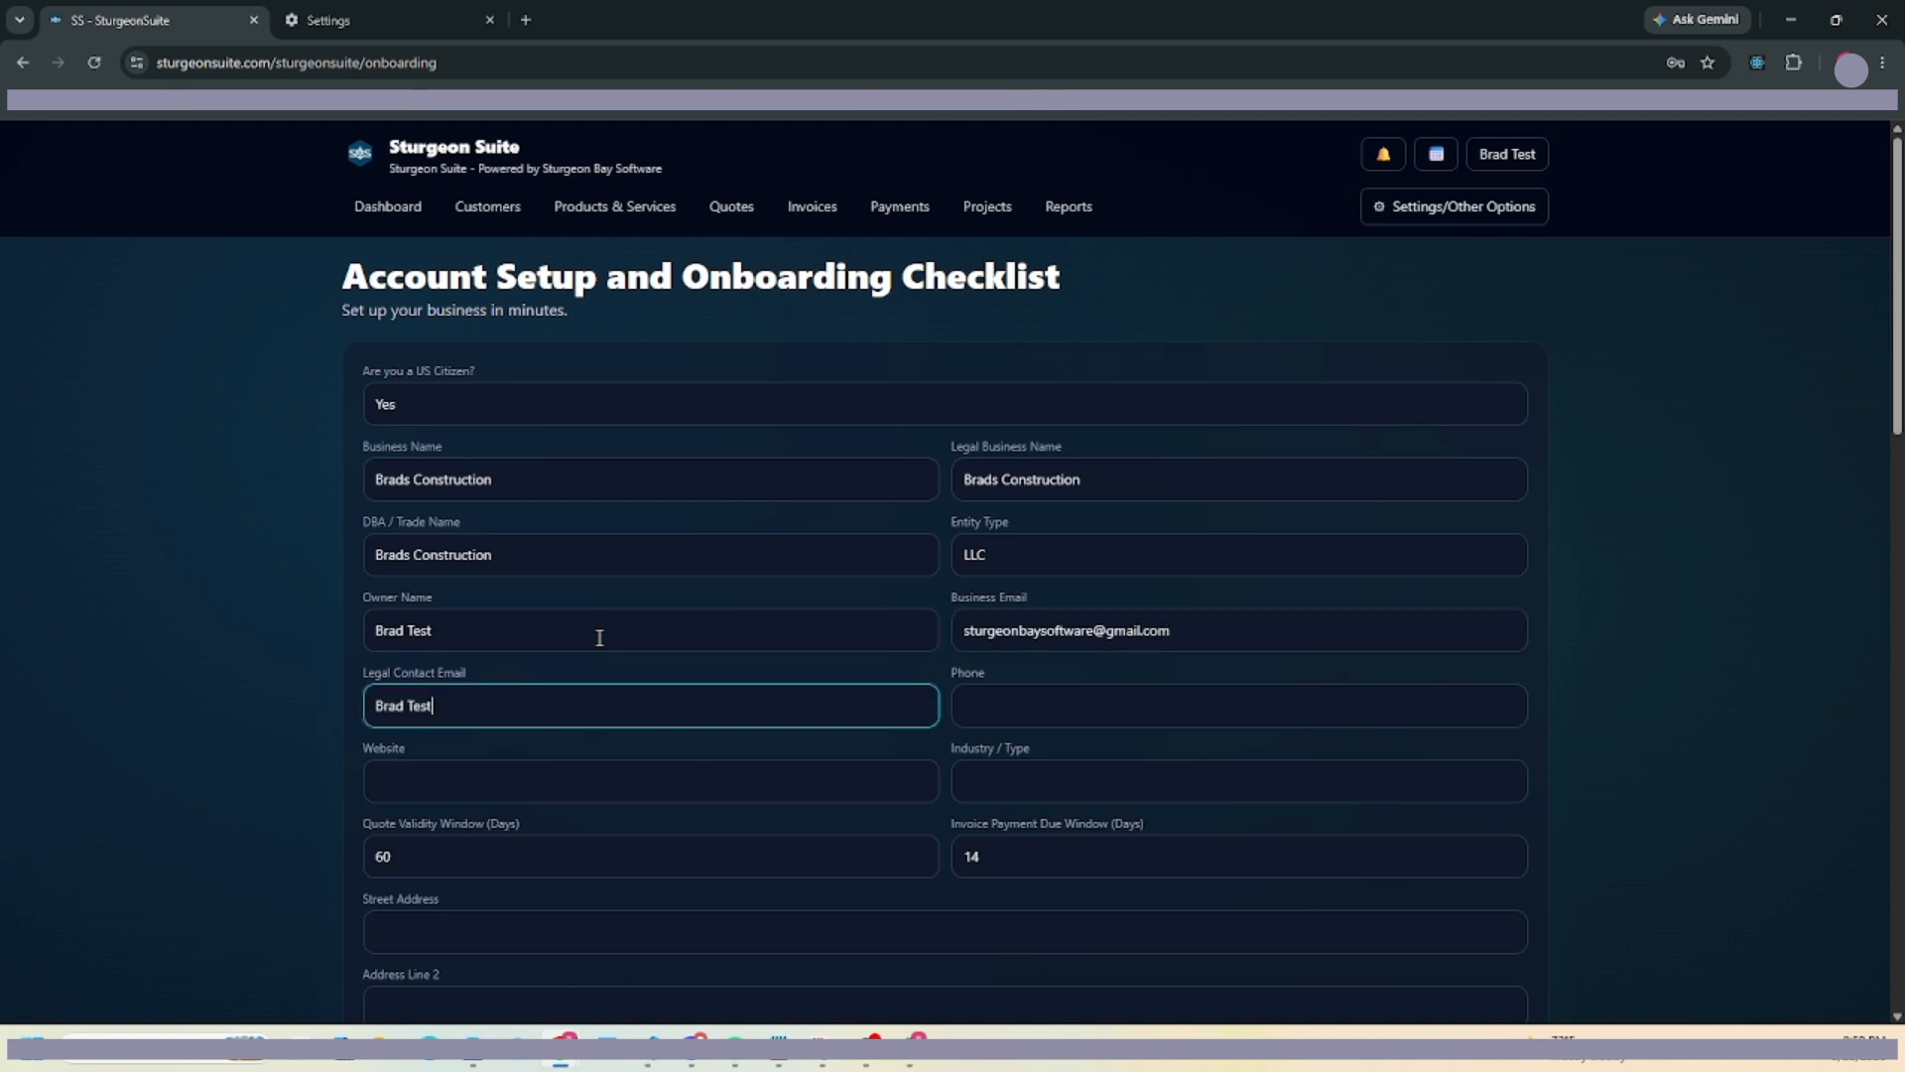
{"action": "key", "text": "Tab"}
{"action": "type", "text": "23"}
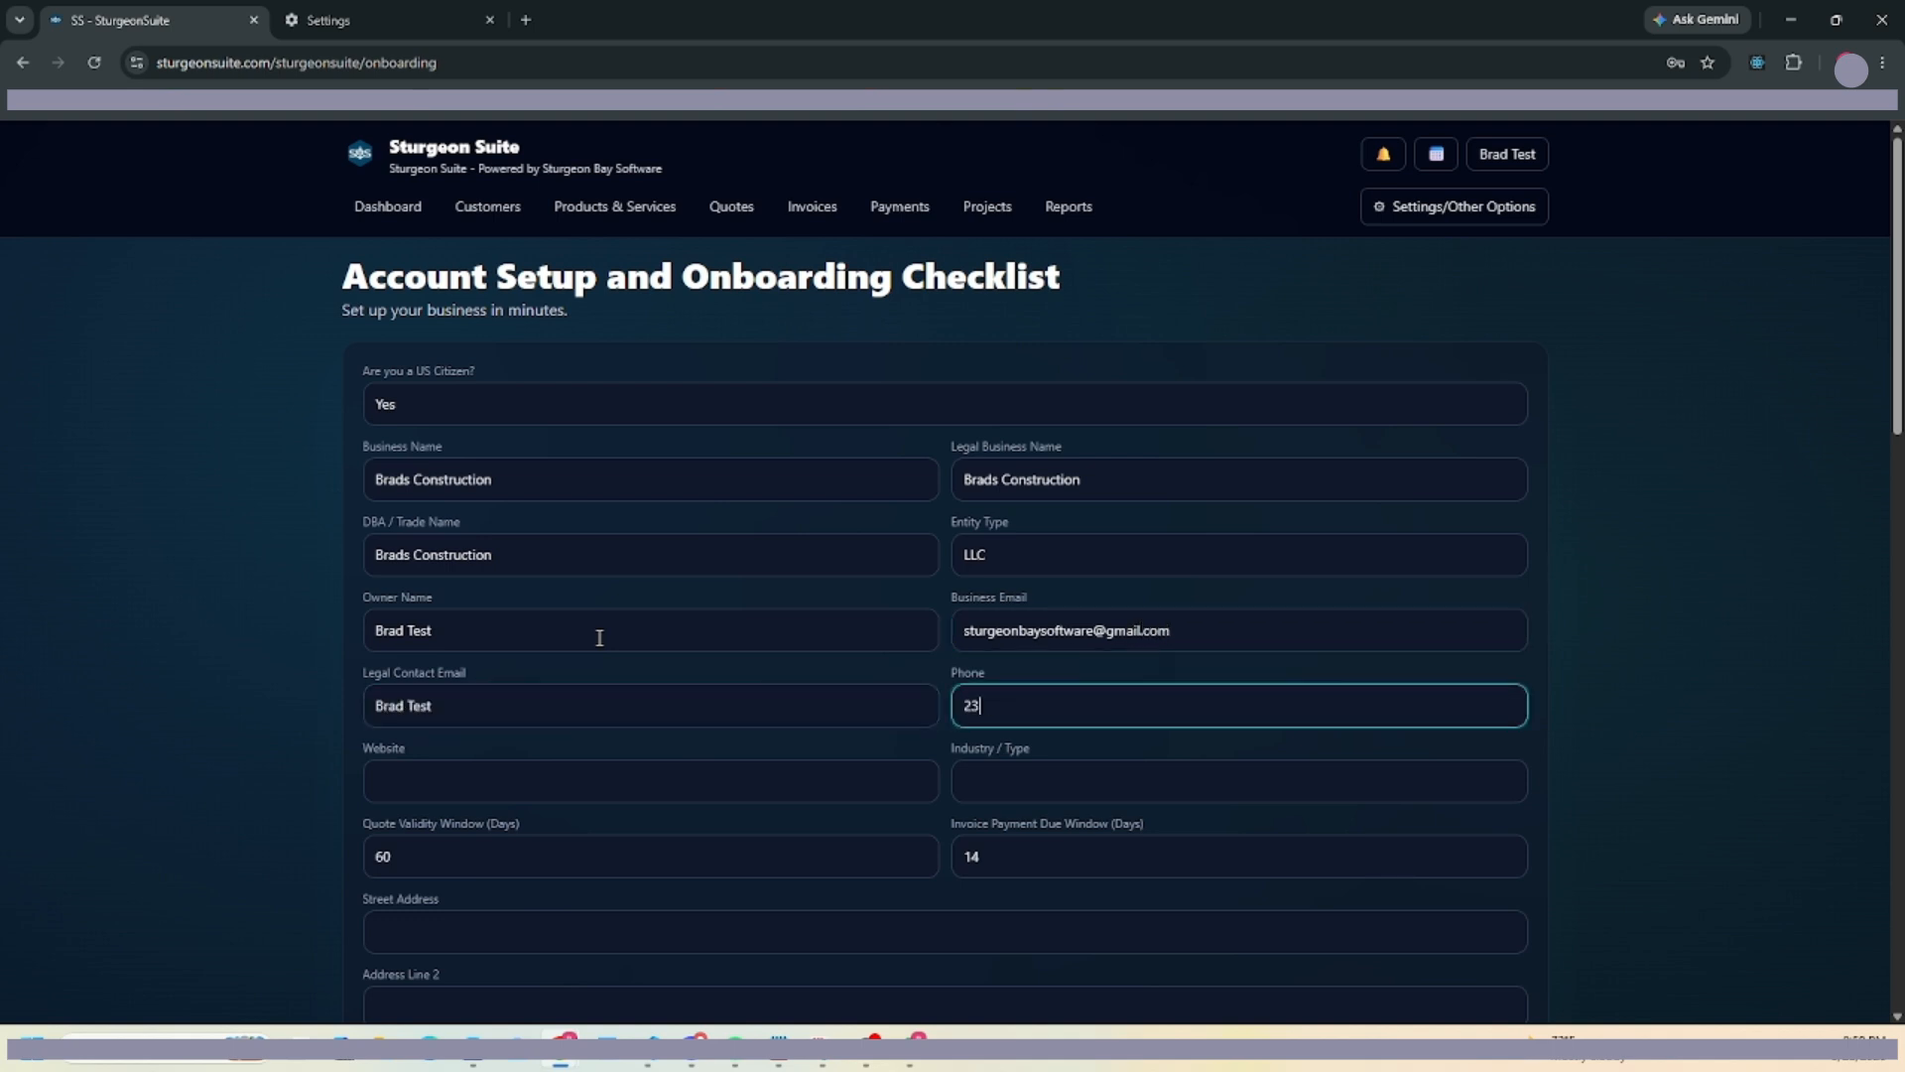
{"action": "type", "text": "1112222"}
{"action": "scroll", "coordinate": [599, 637], "scroll_direction": "down", "scroll_amount": 2}
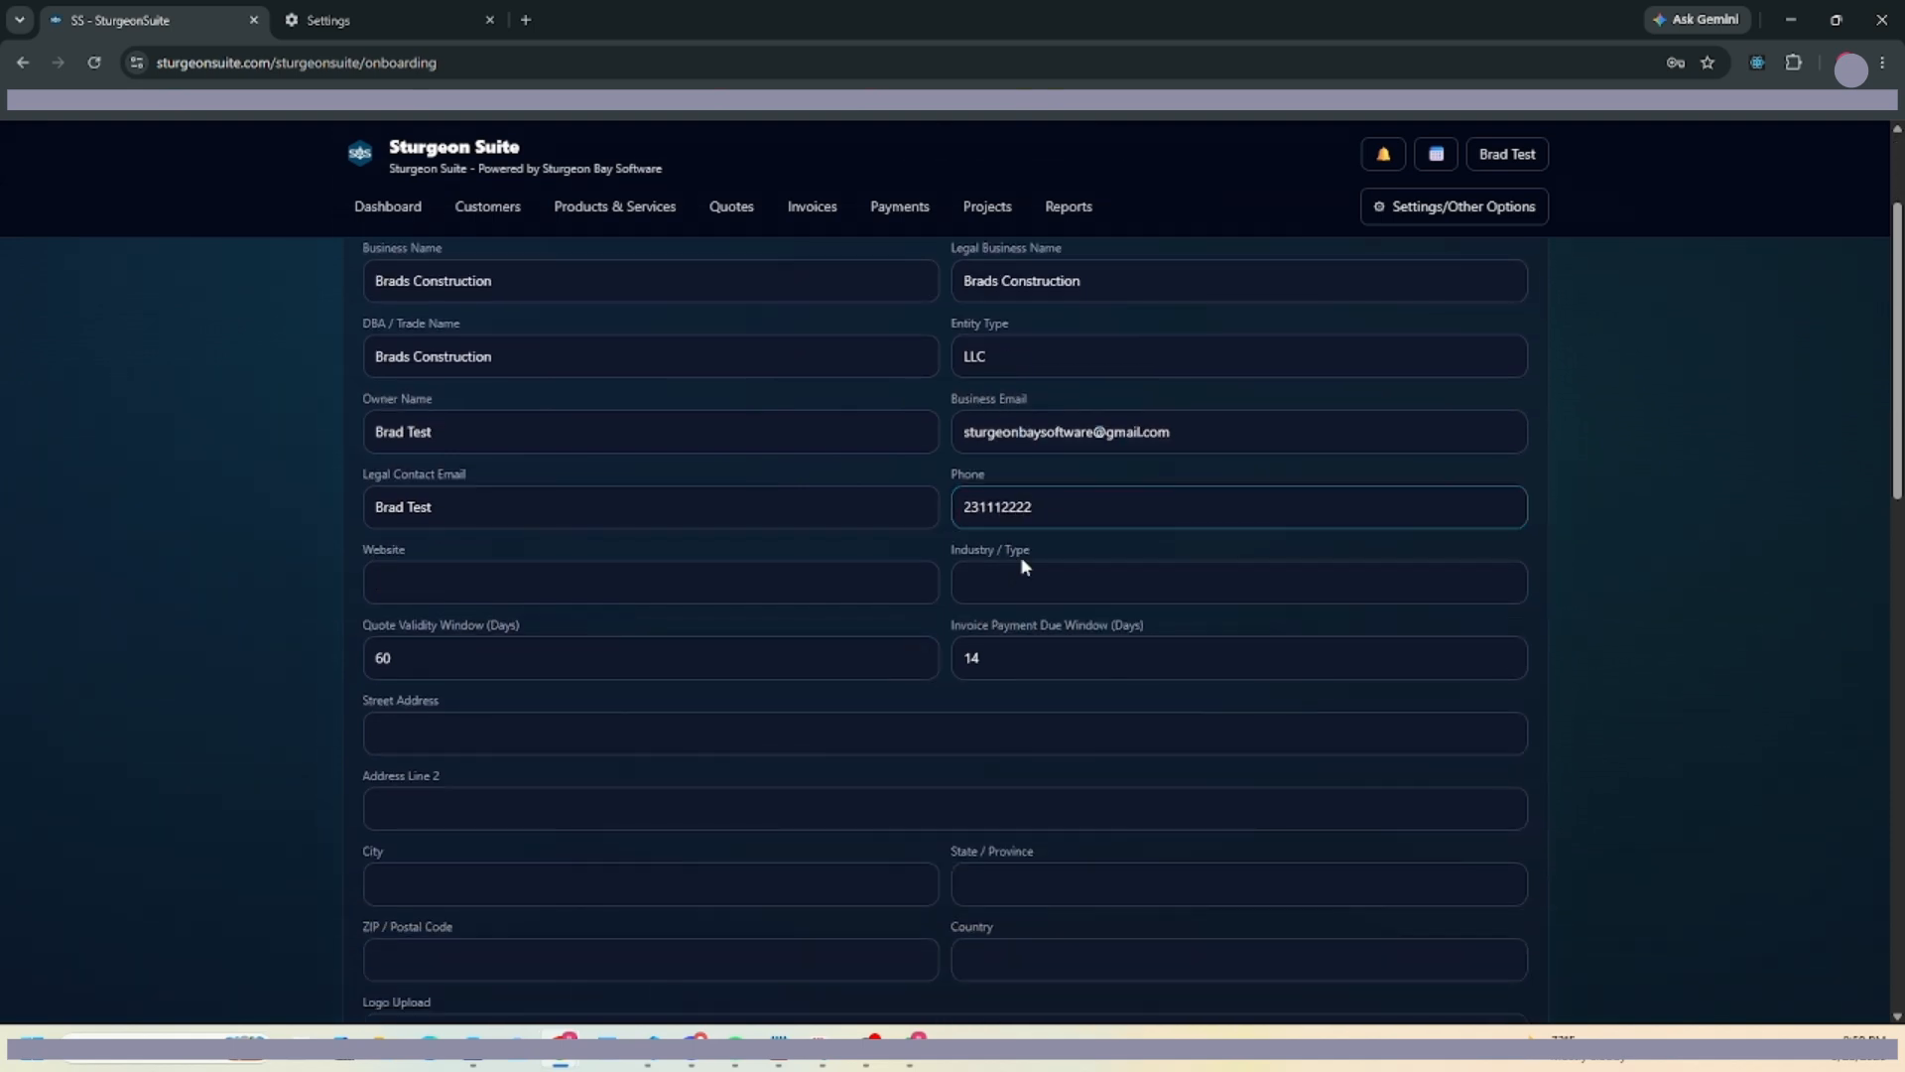
Enter the business street address, city and state.
{"action": "left_click", "coordinate": [1017, 580]}
{"action": "left_click", "coordinate": [579, 651]}
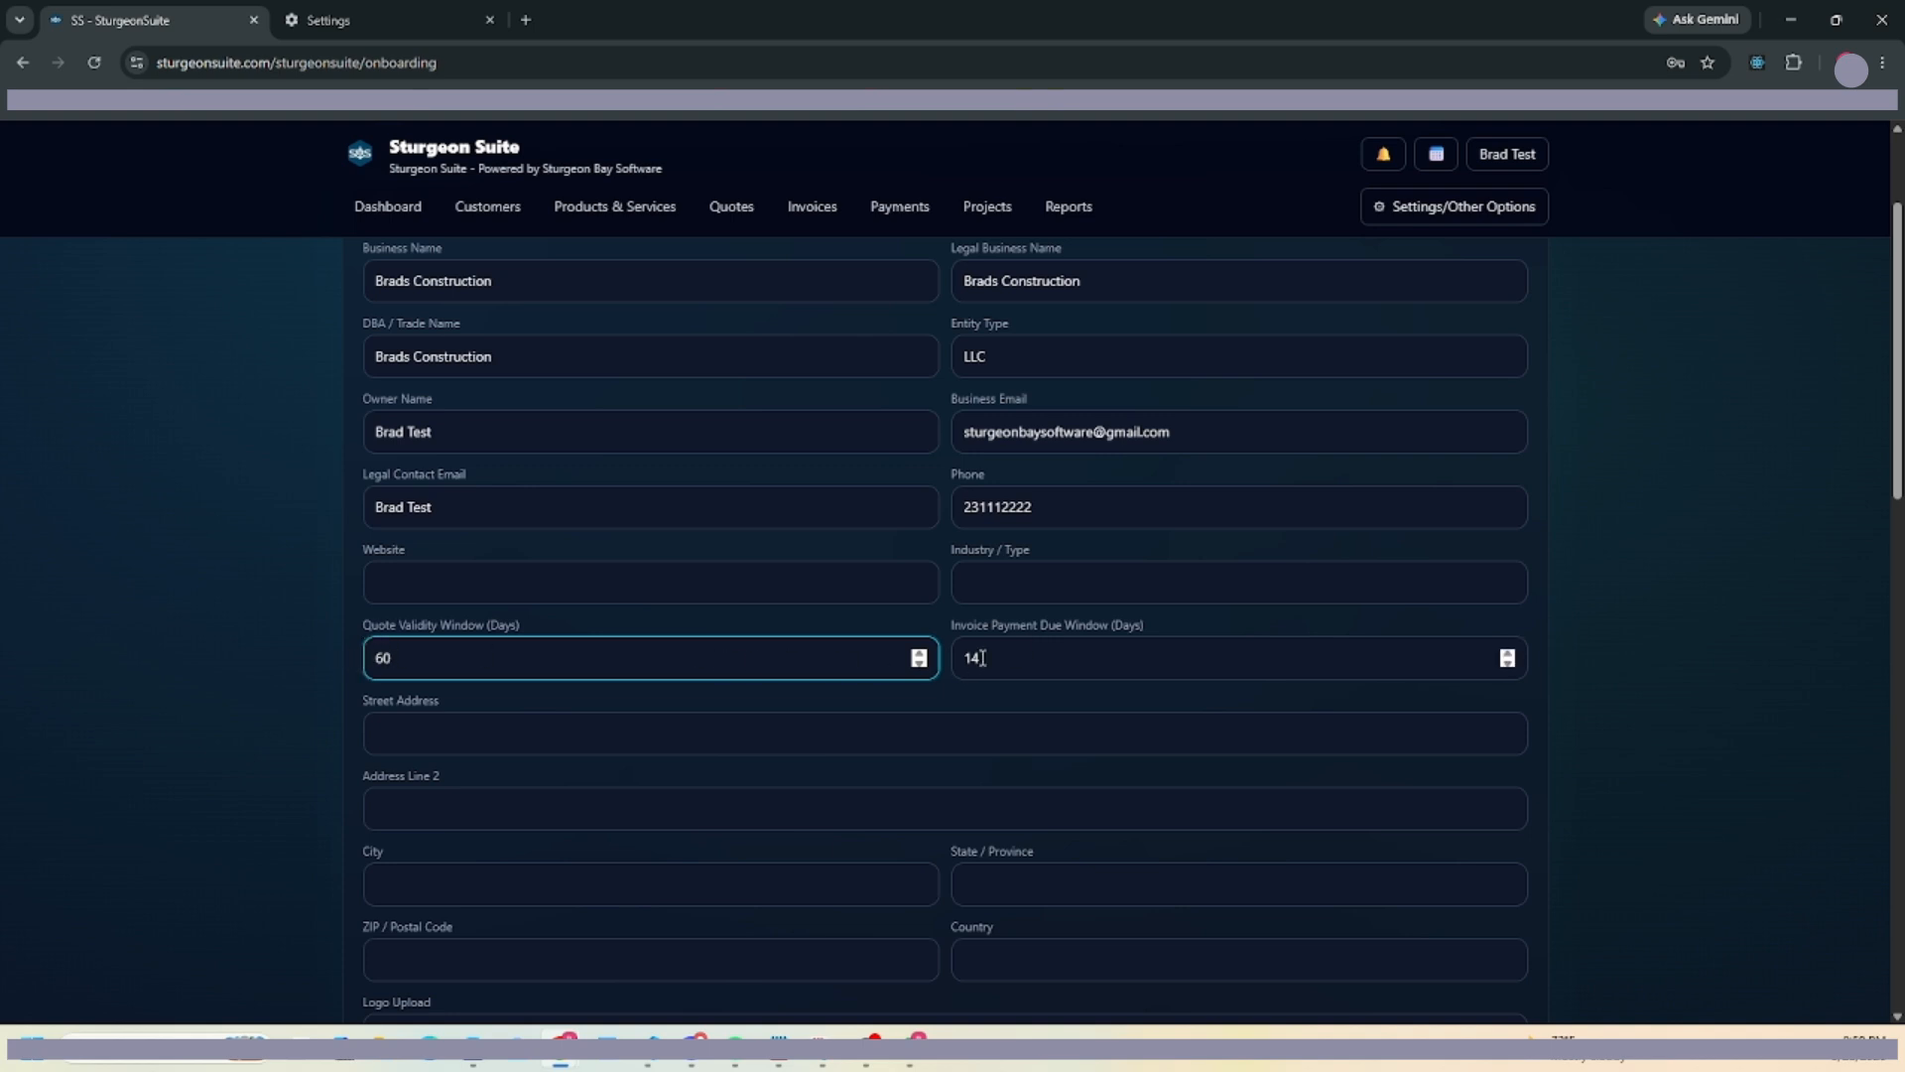
{"action": "scroll", "coordinate": [1012, 650], "scroll_direction": "down", "scroll_amount": 1}
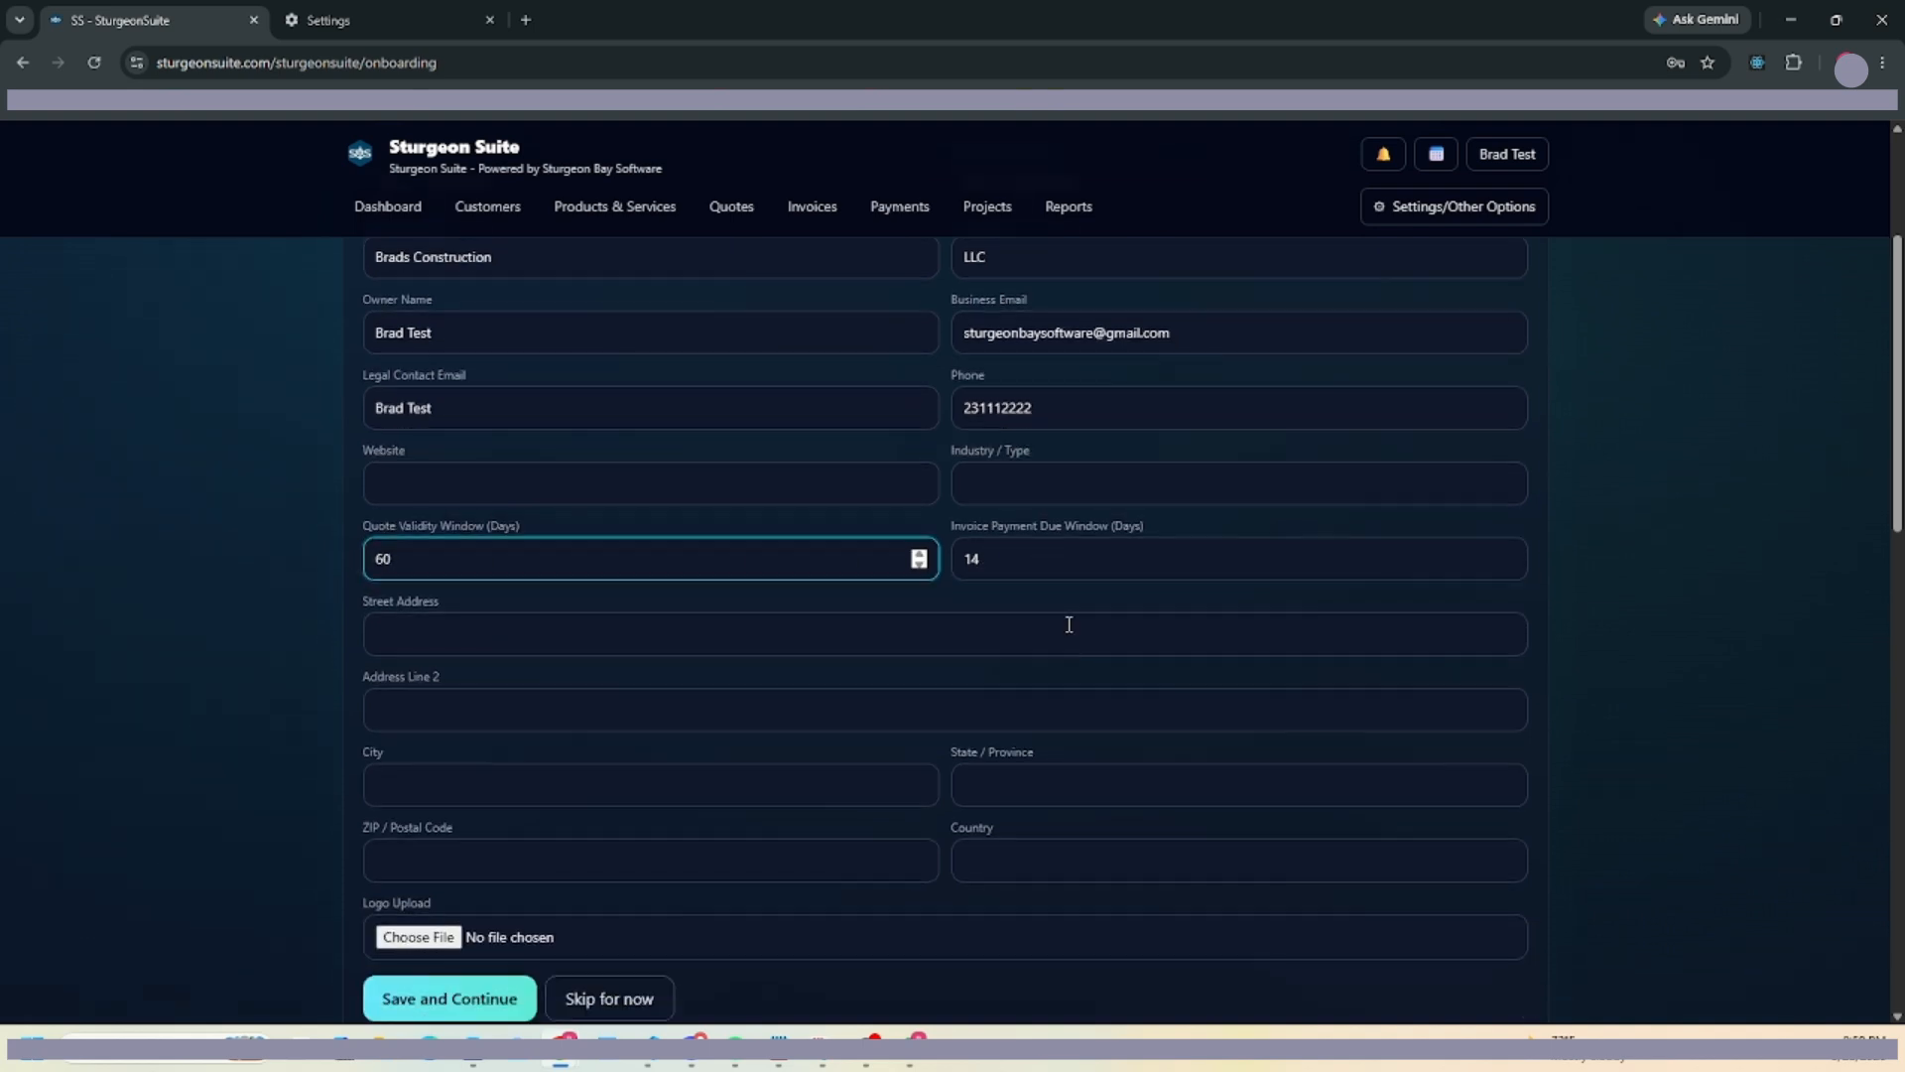
{"action": "left_click", "coordinate": [443, 646]}
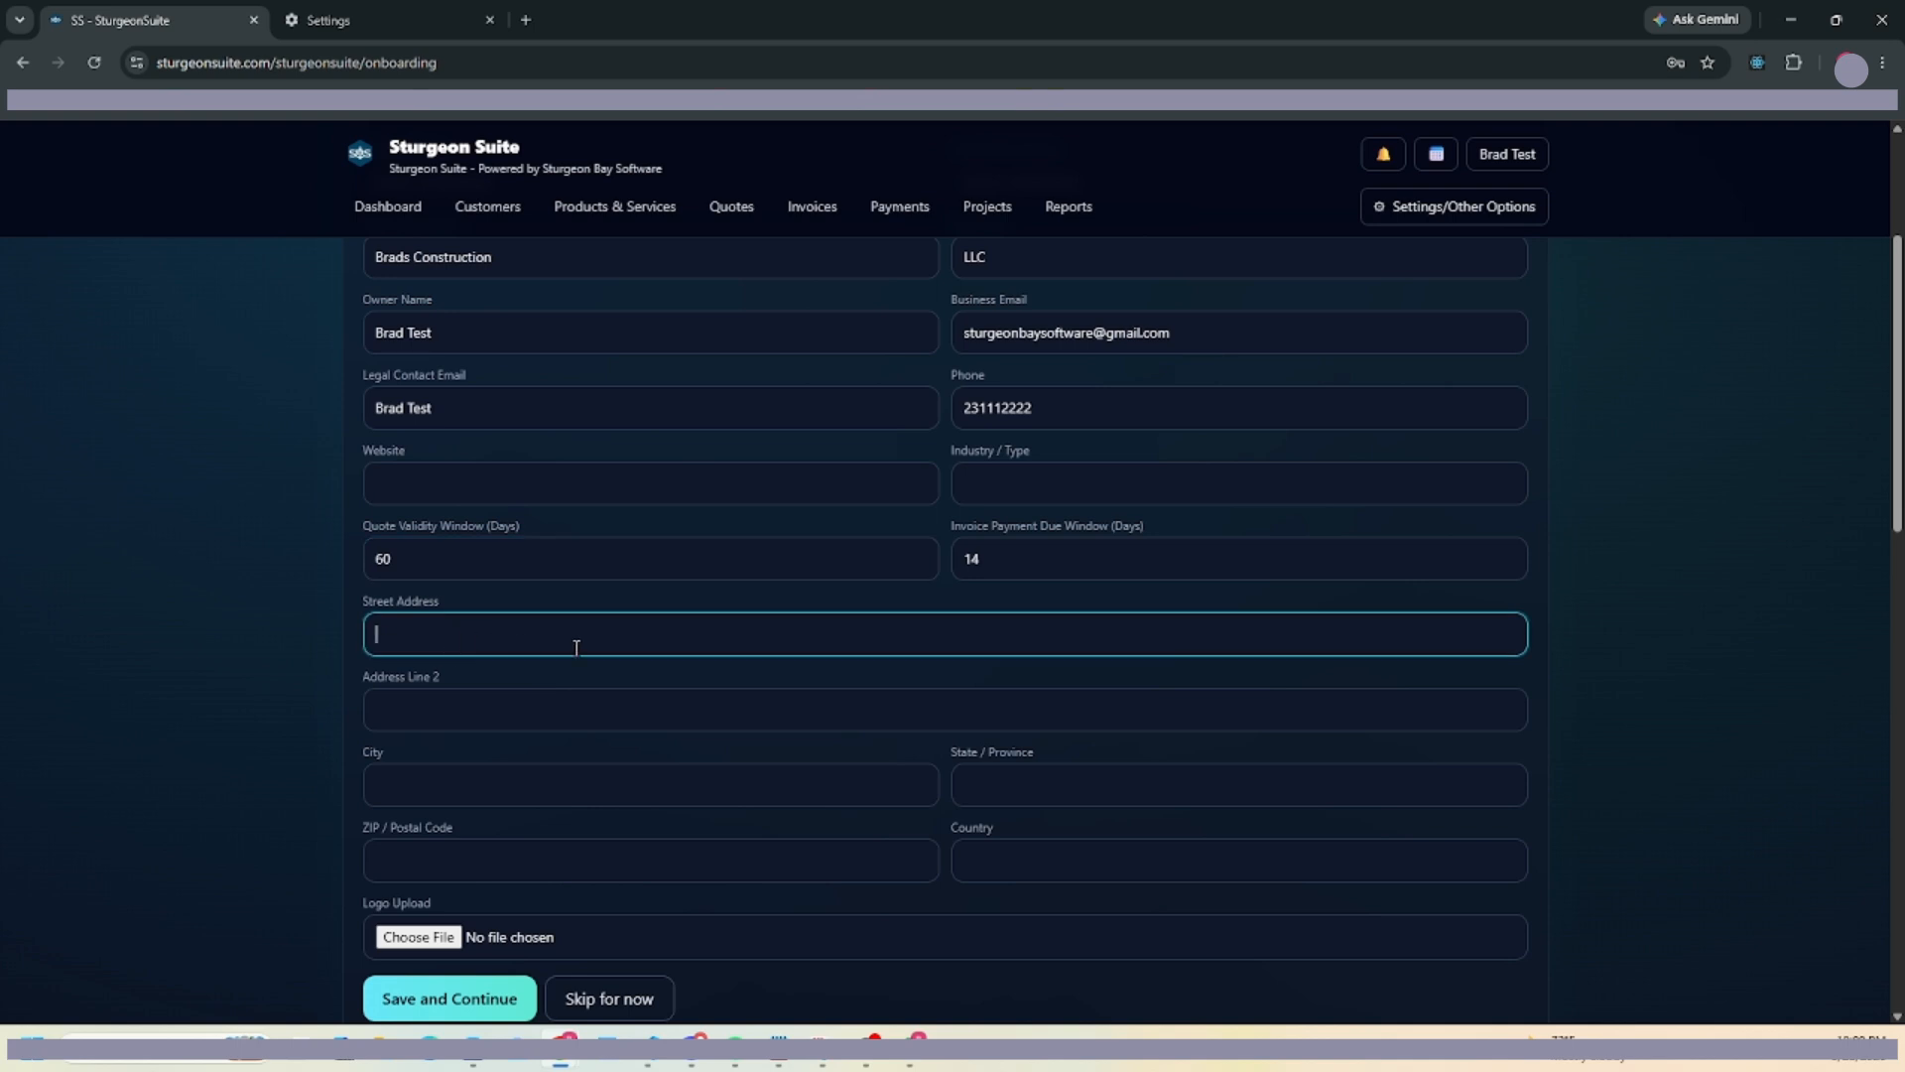
{"action": "type", "text": "123 Test rd"}
{"action": "key", "text": "Tab"}
{"action": "key", "text": "Tab"}
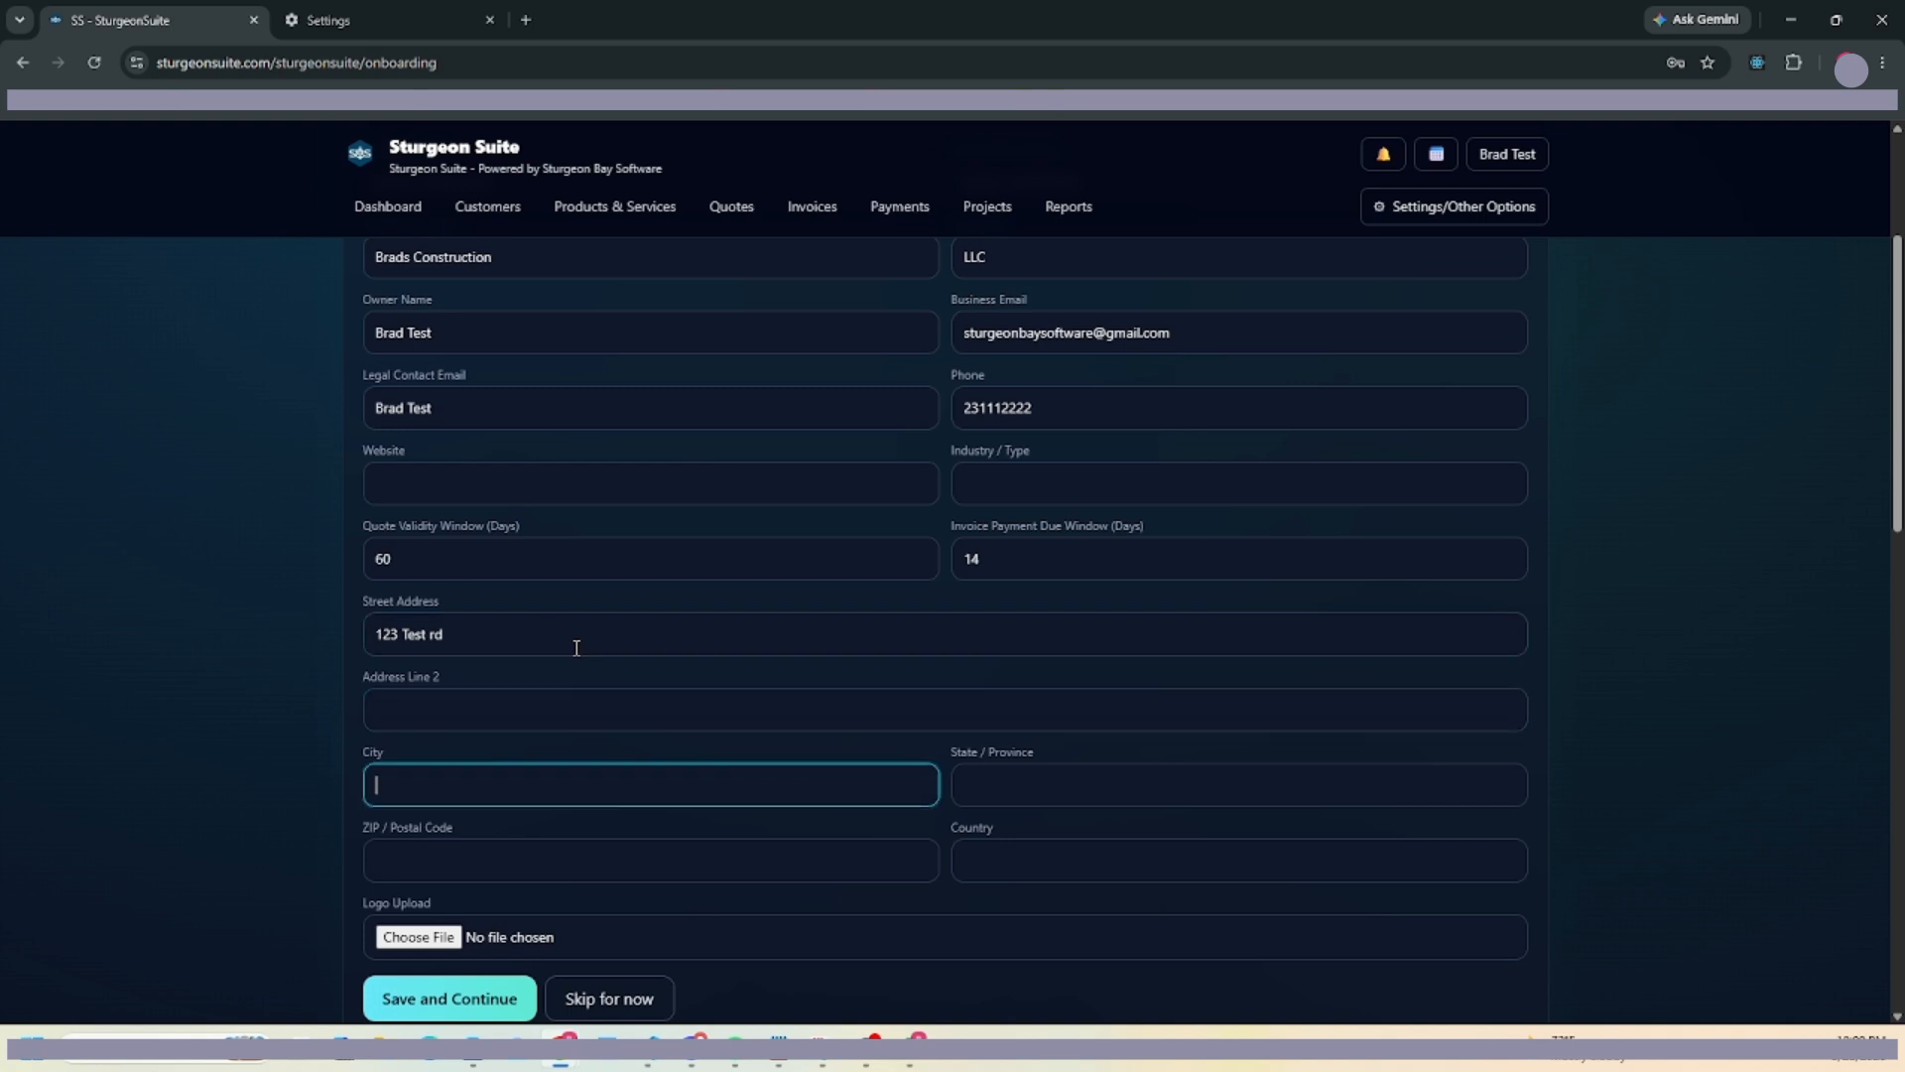
{"action": "type", "text": "Test"}
{"action": "left_click", "coordinate": [1062, 789]}
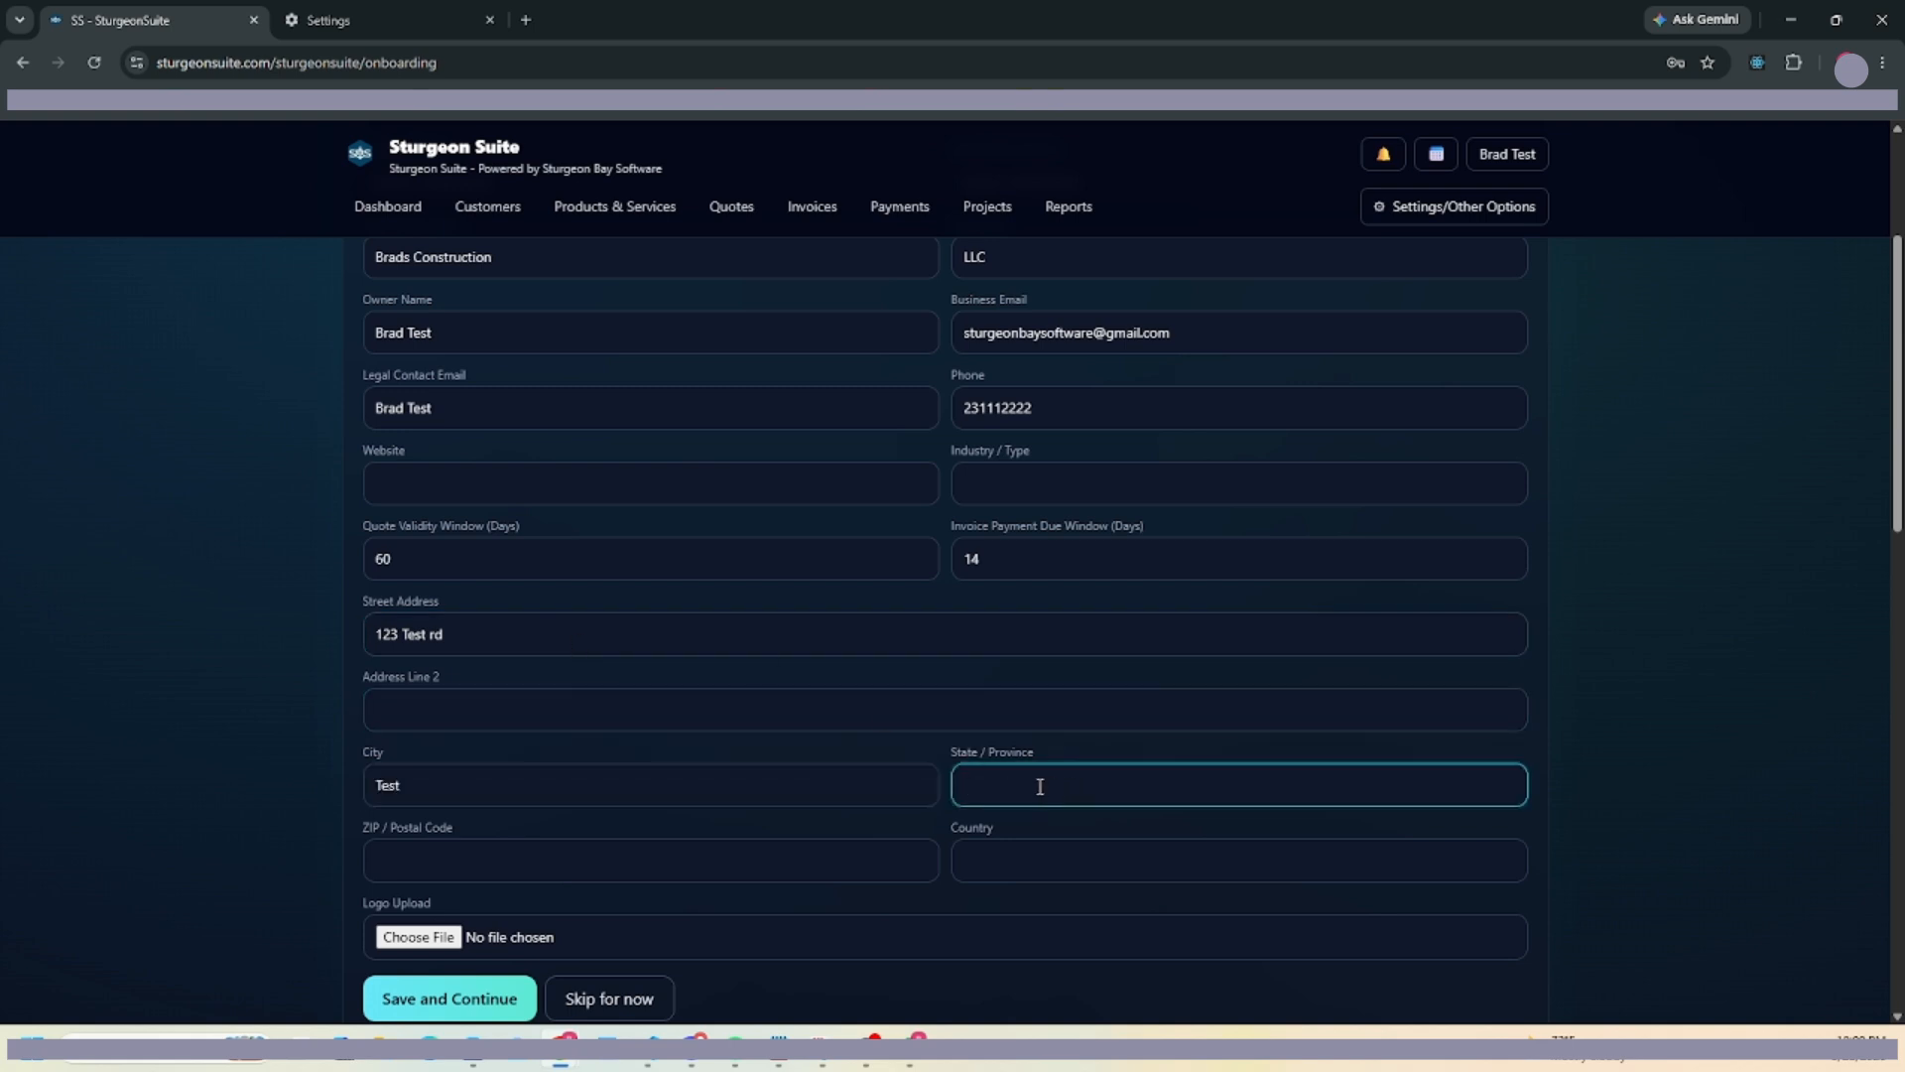
{"action": "type", "text": "MI"}
Add the ZIP code and country United States, then save the business profile.
{"action": "scroll", "coordinate": [764, 635], "scroll_direction": "down", "scroll_amount": 2}
{"action": "left_click", "coordinate": [489, 659]}
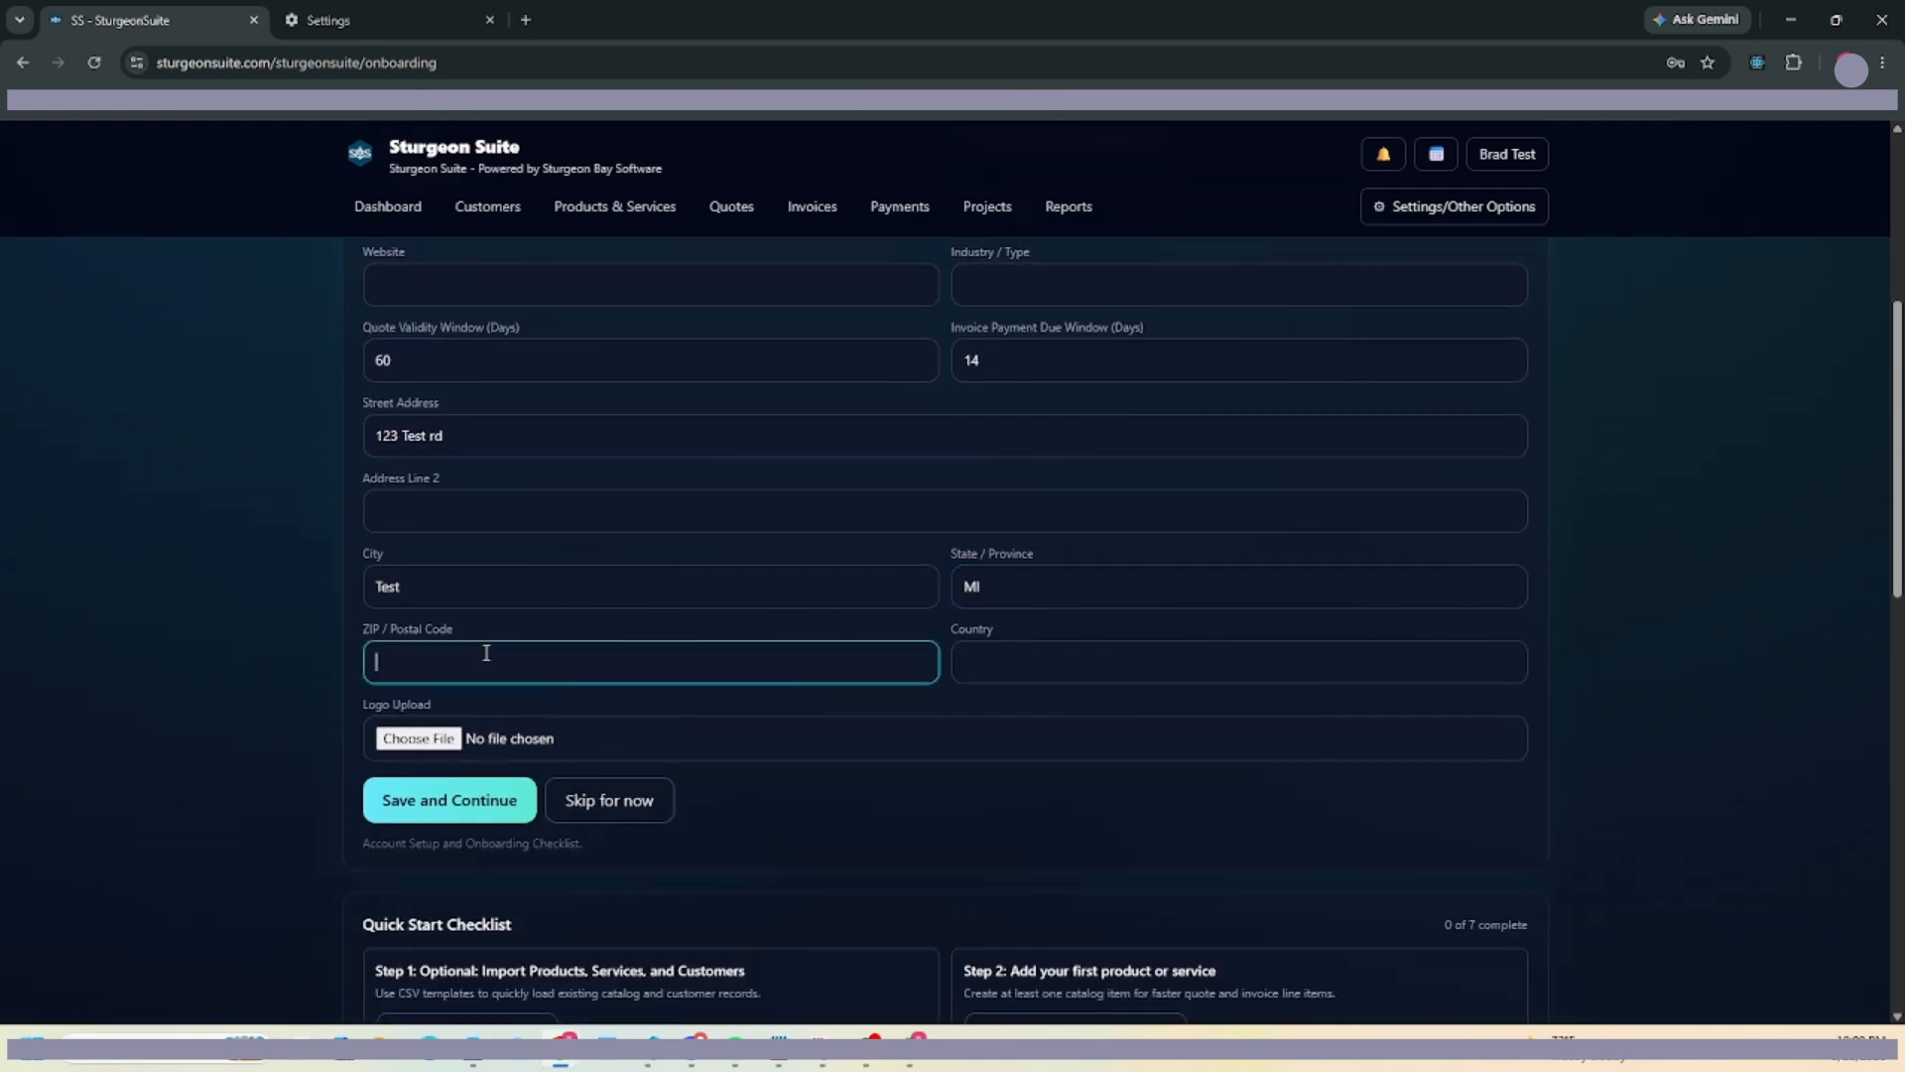
{"action": "type", "text": "49770"}
{"action": "key", "text": "Tab"}
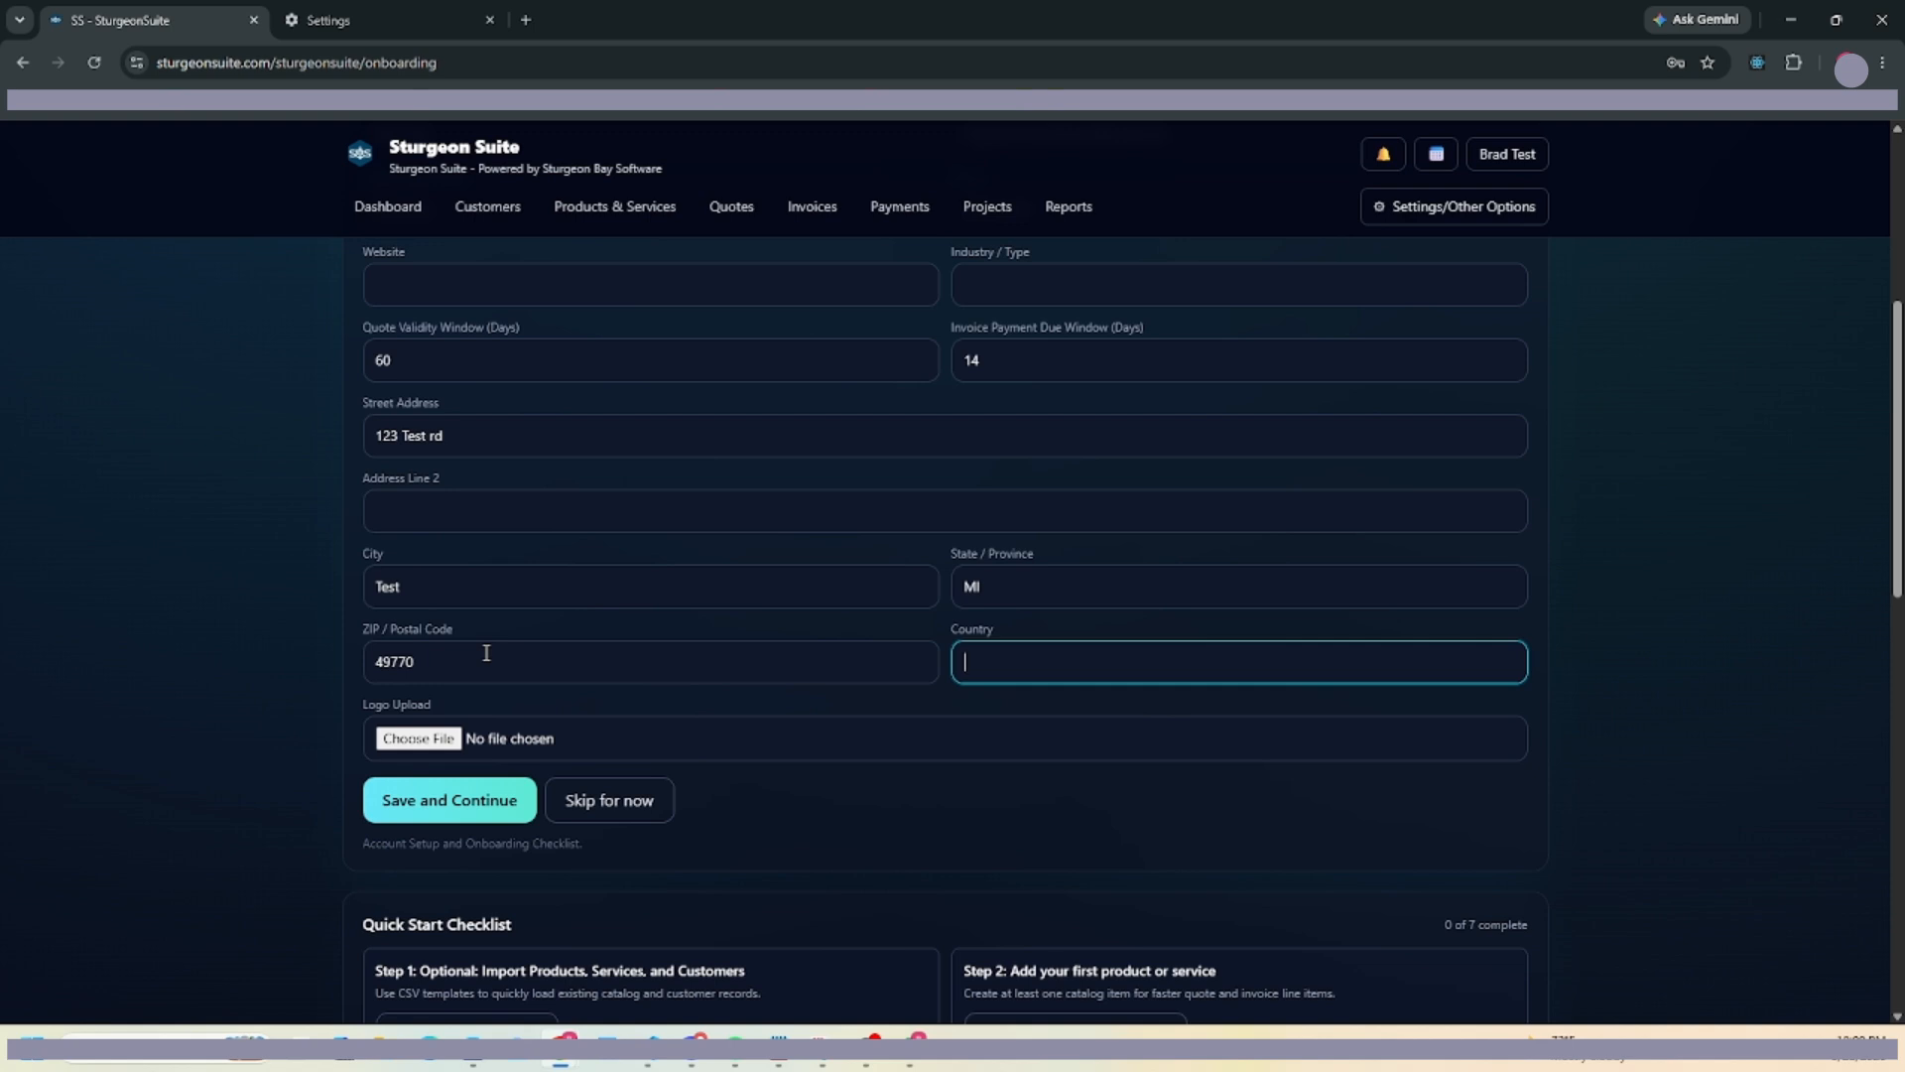
{"action": "type", "text": "United State"}
{"action": "scroll", "coordinate": [476, 754], "scroll_direction": "down", "scroll_amount": 3}
{"action": "left_click", "coordinate": [459, 501]}
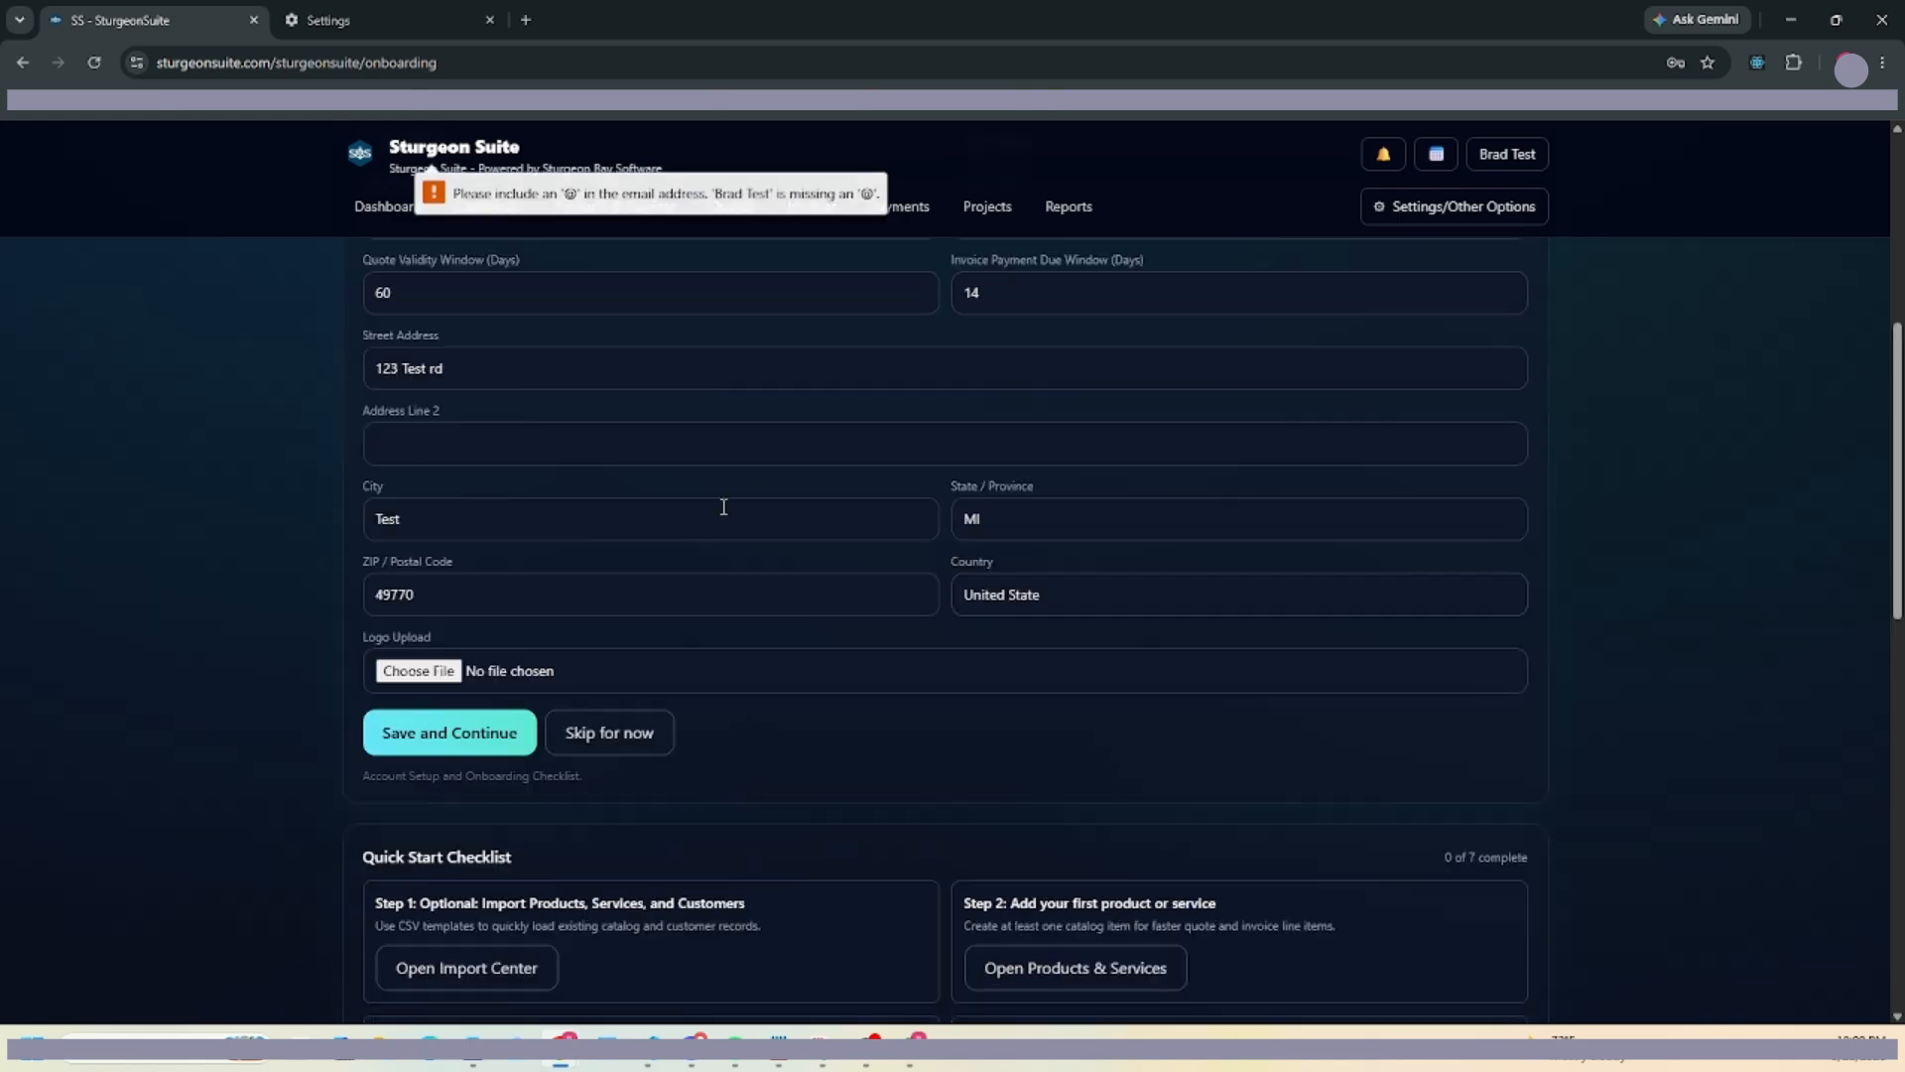
Replace the Legal Contact Email with the business email address and save again.
{"action": "scroll", "coordinate": [710, 506], "scroll_direction": "up", "scroll_amount": 3}
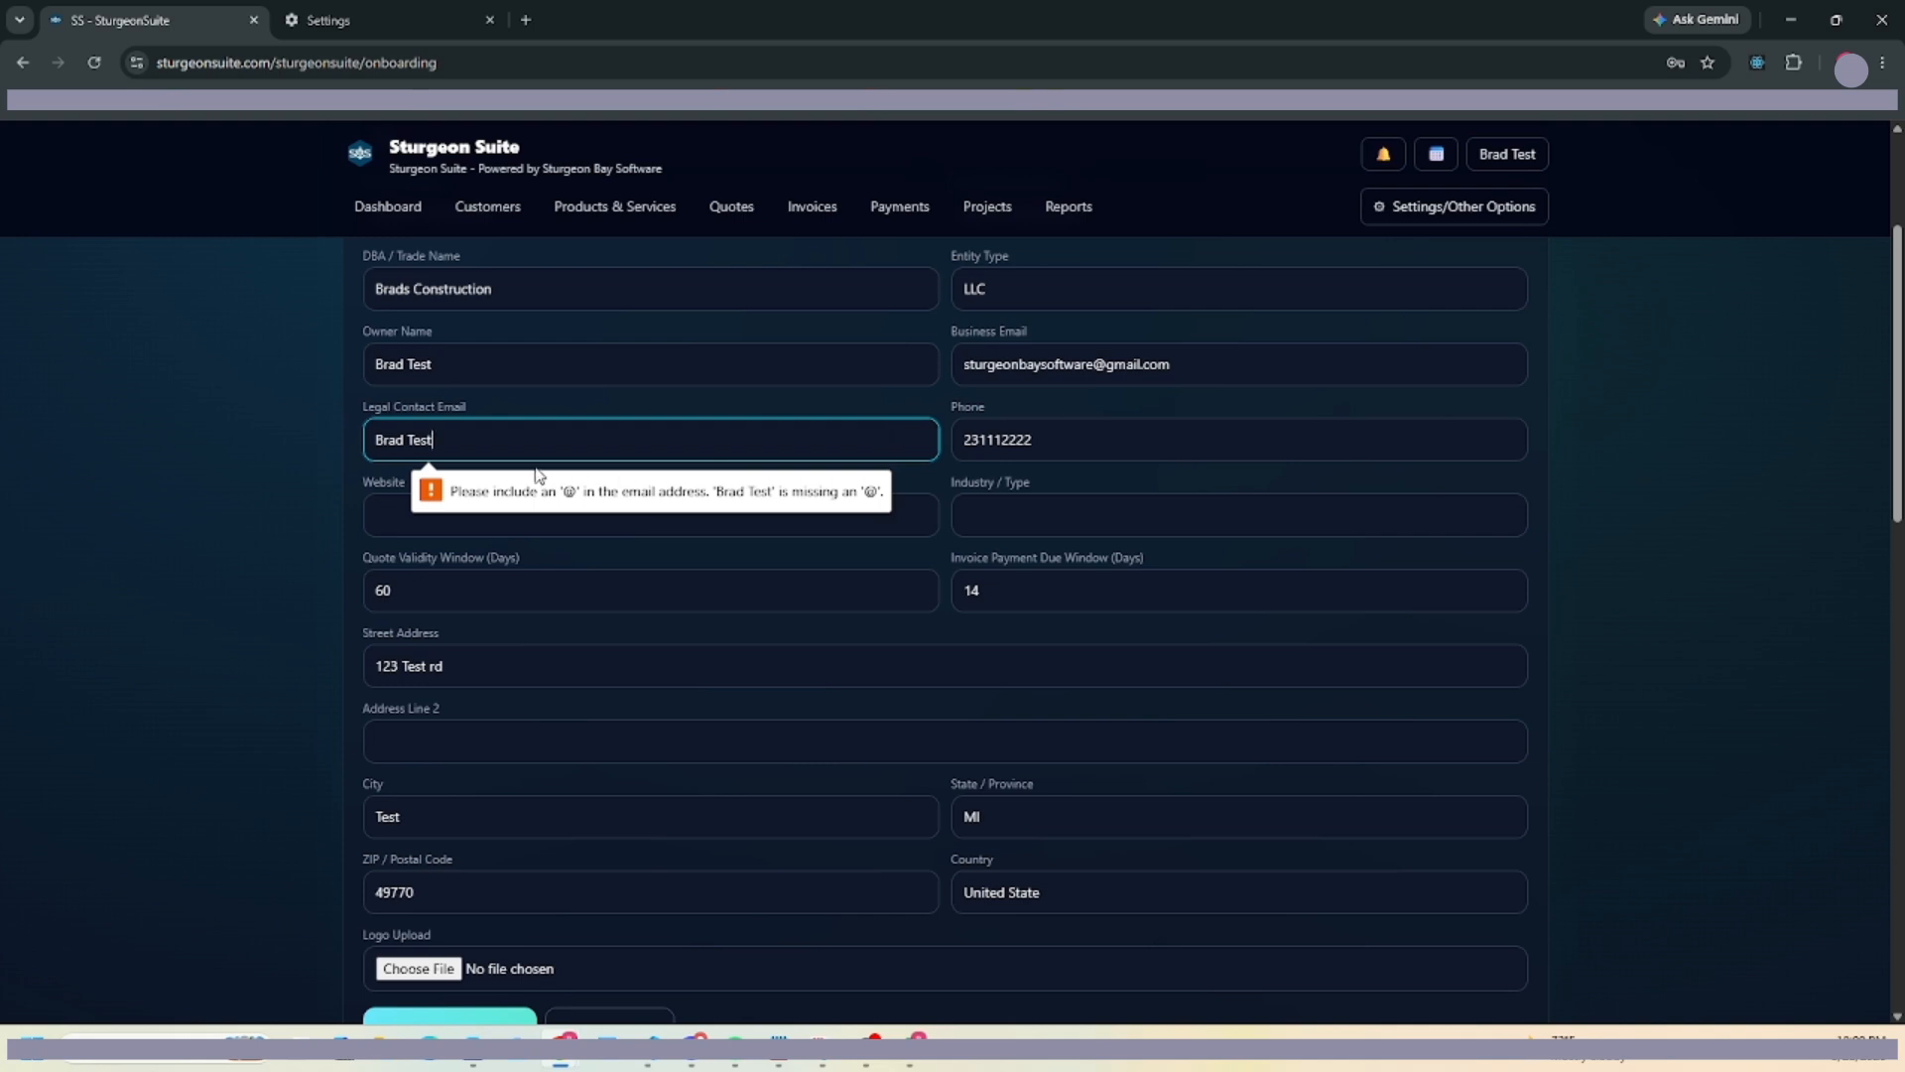
{"action": "left_click", "coordinate": [1142, 373]}
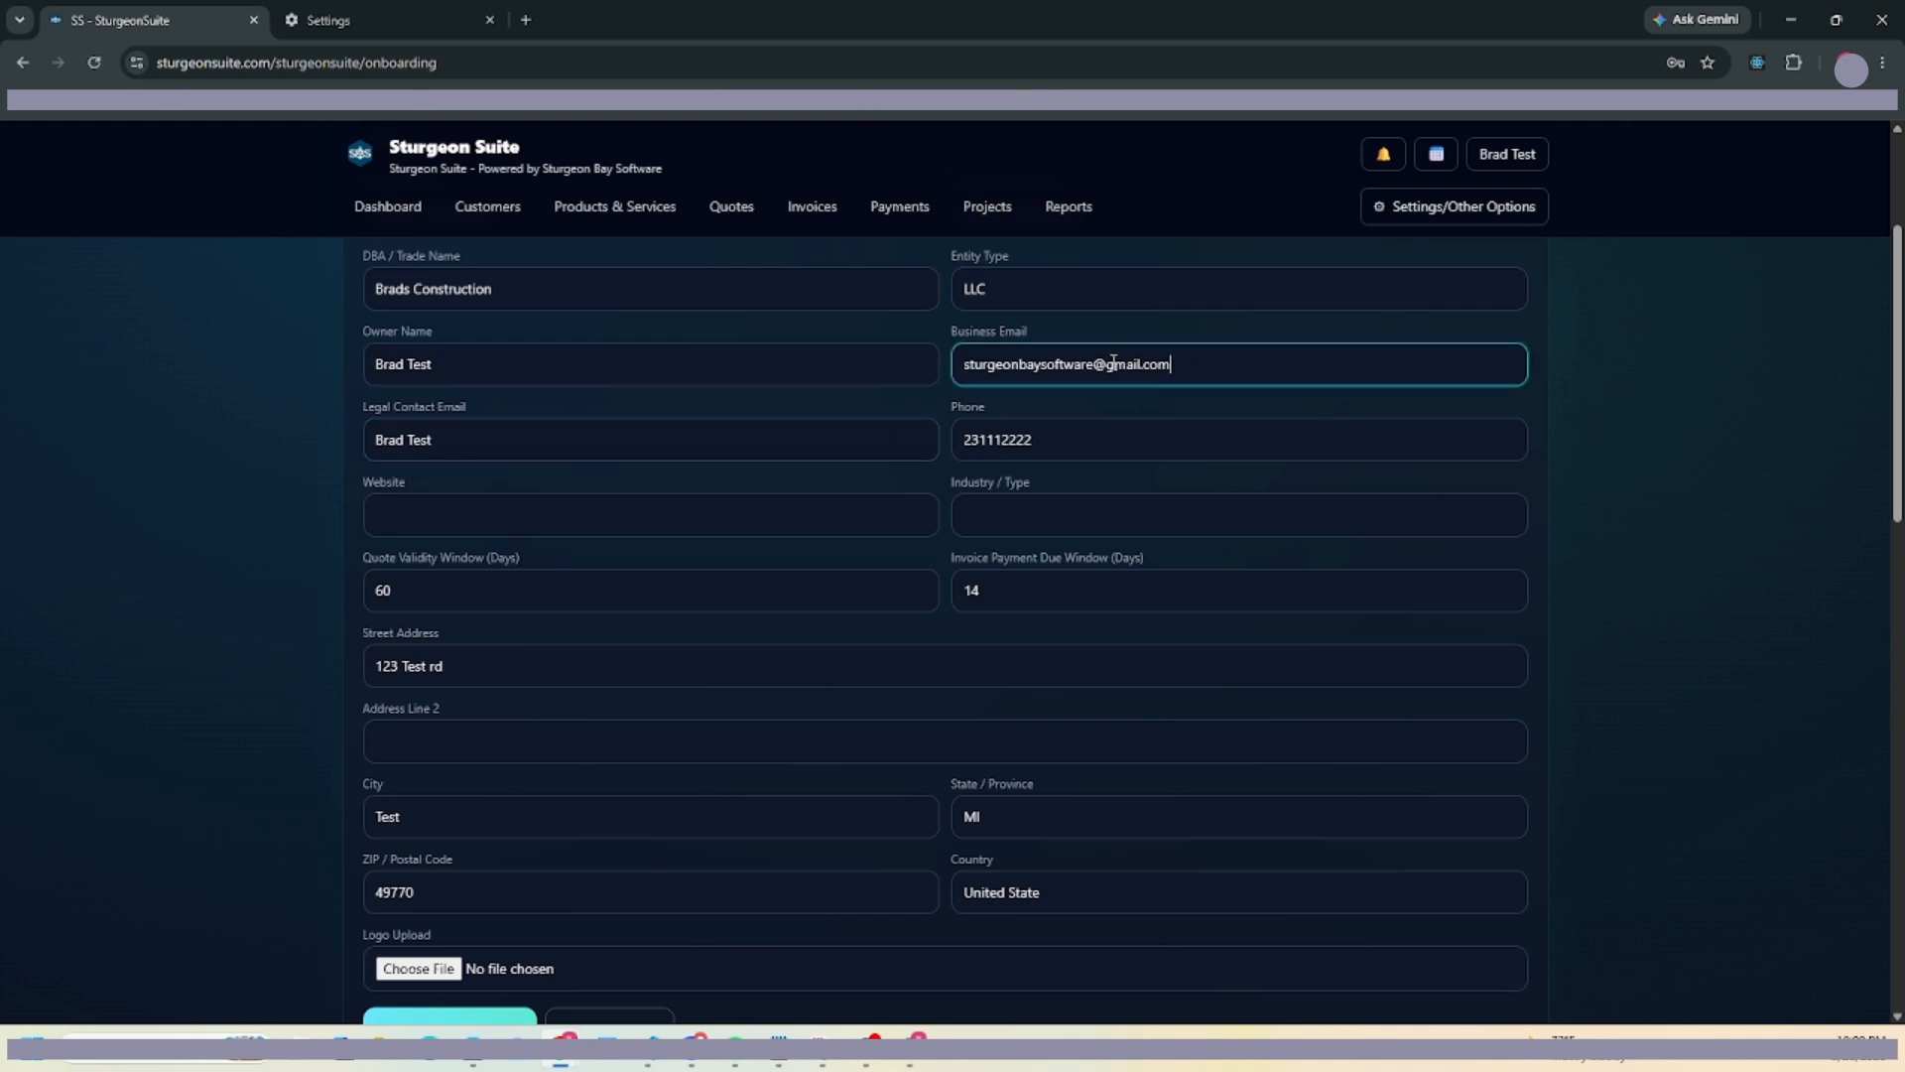
{"action": "key", "text": "ctrl+a"}
{"action": "key", "text": "ctrl+c"}
{"action": "left_click", "coordinate": [444, 449]}
{"action": "key", "text": "ctrl+a"}
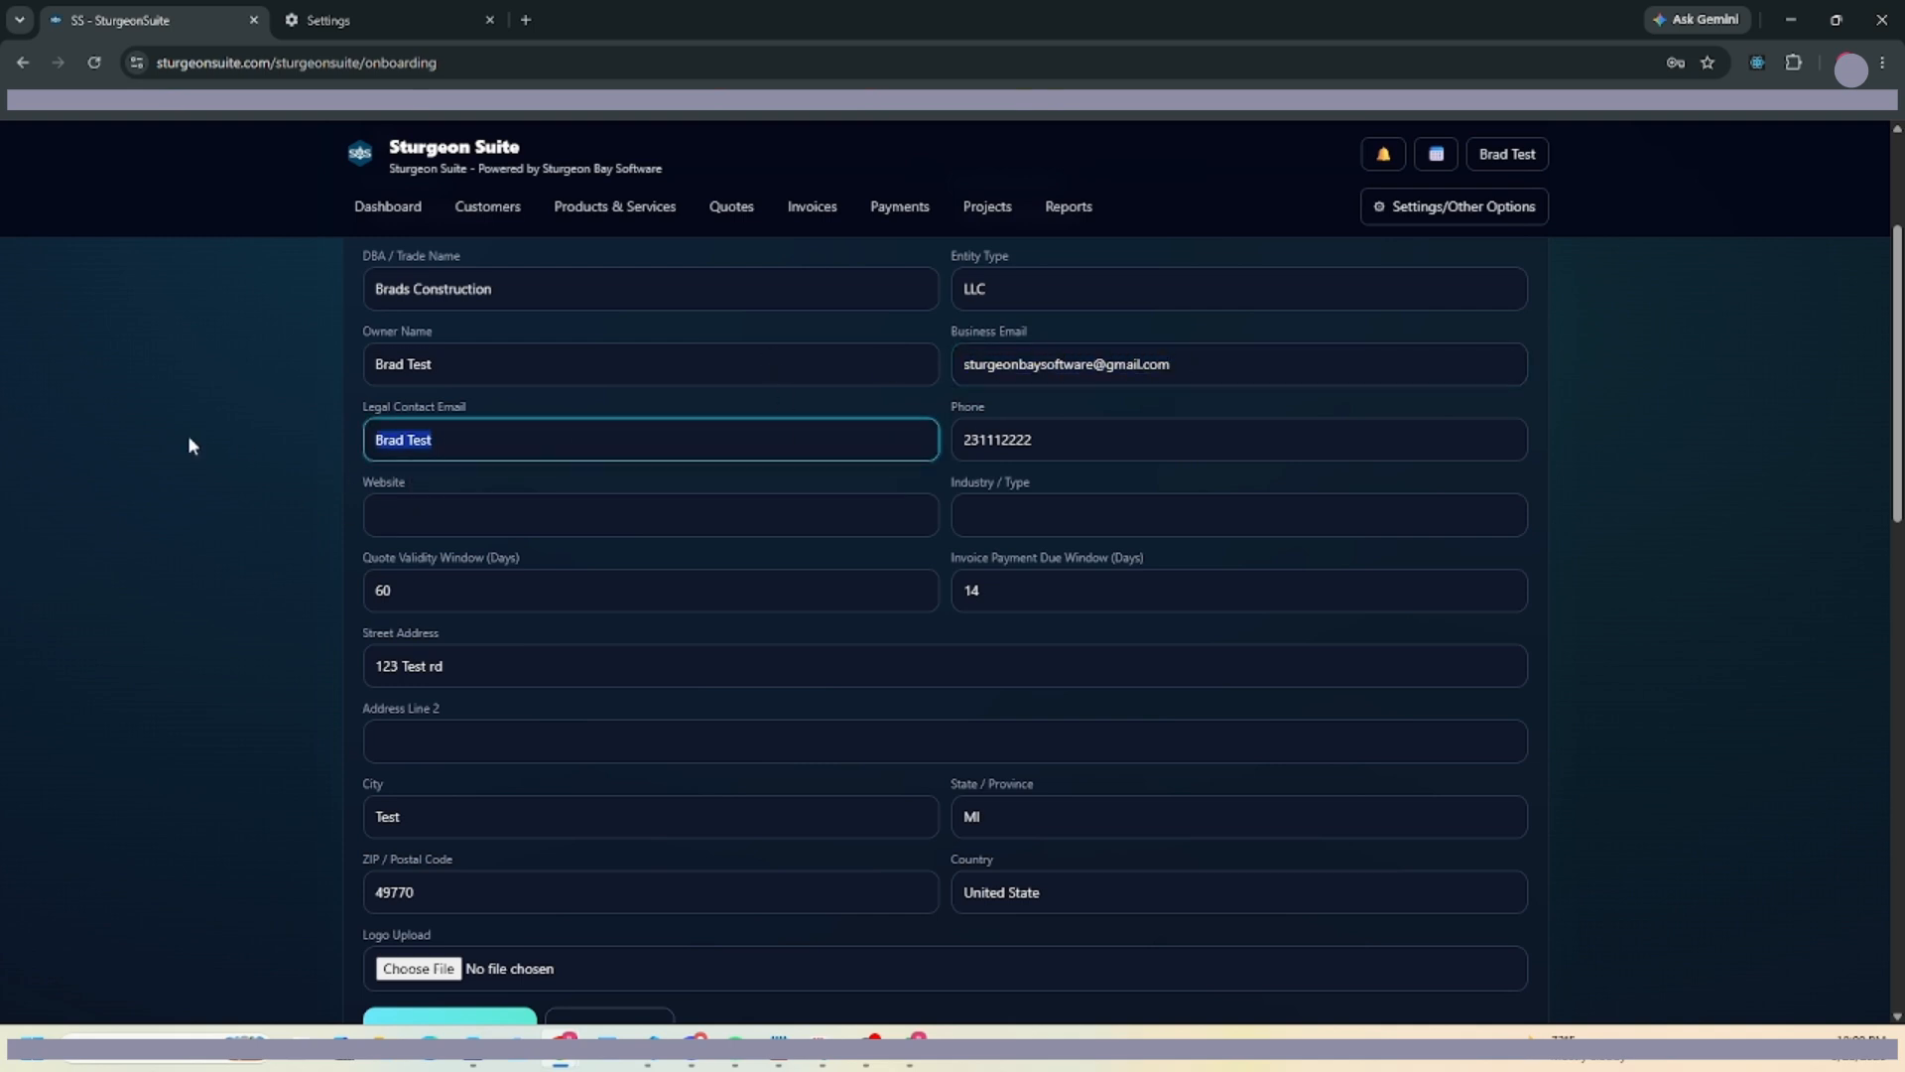
{"action": "key", "text": "ctrl+v"}
{"action": "scroll", "coordinate": [536, 794], "scroll_direction": "down", "scroll_amount": 3}
{"action": "left_click", "coordinate": [435, 737]}
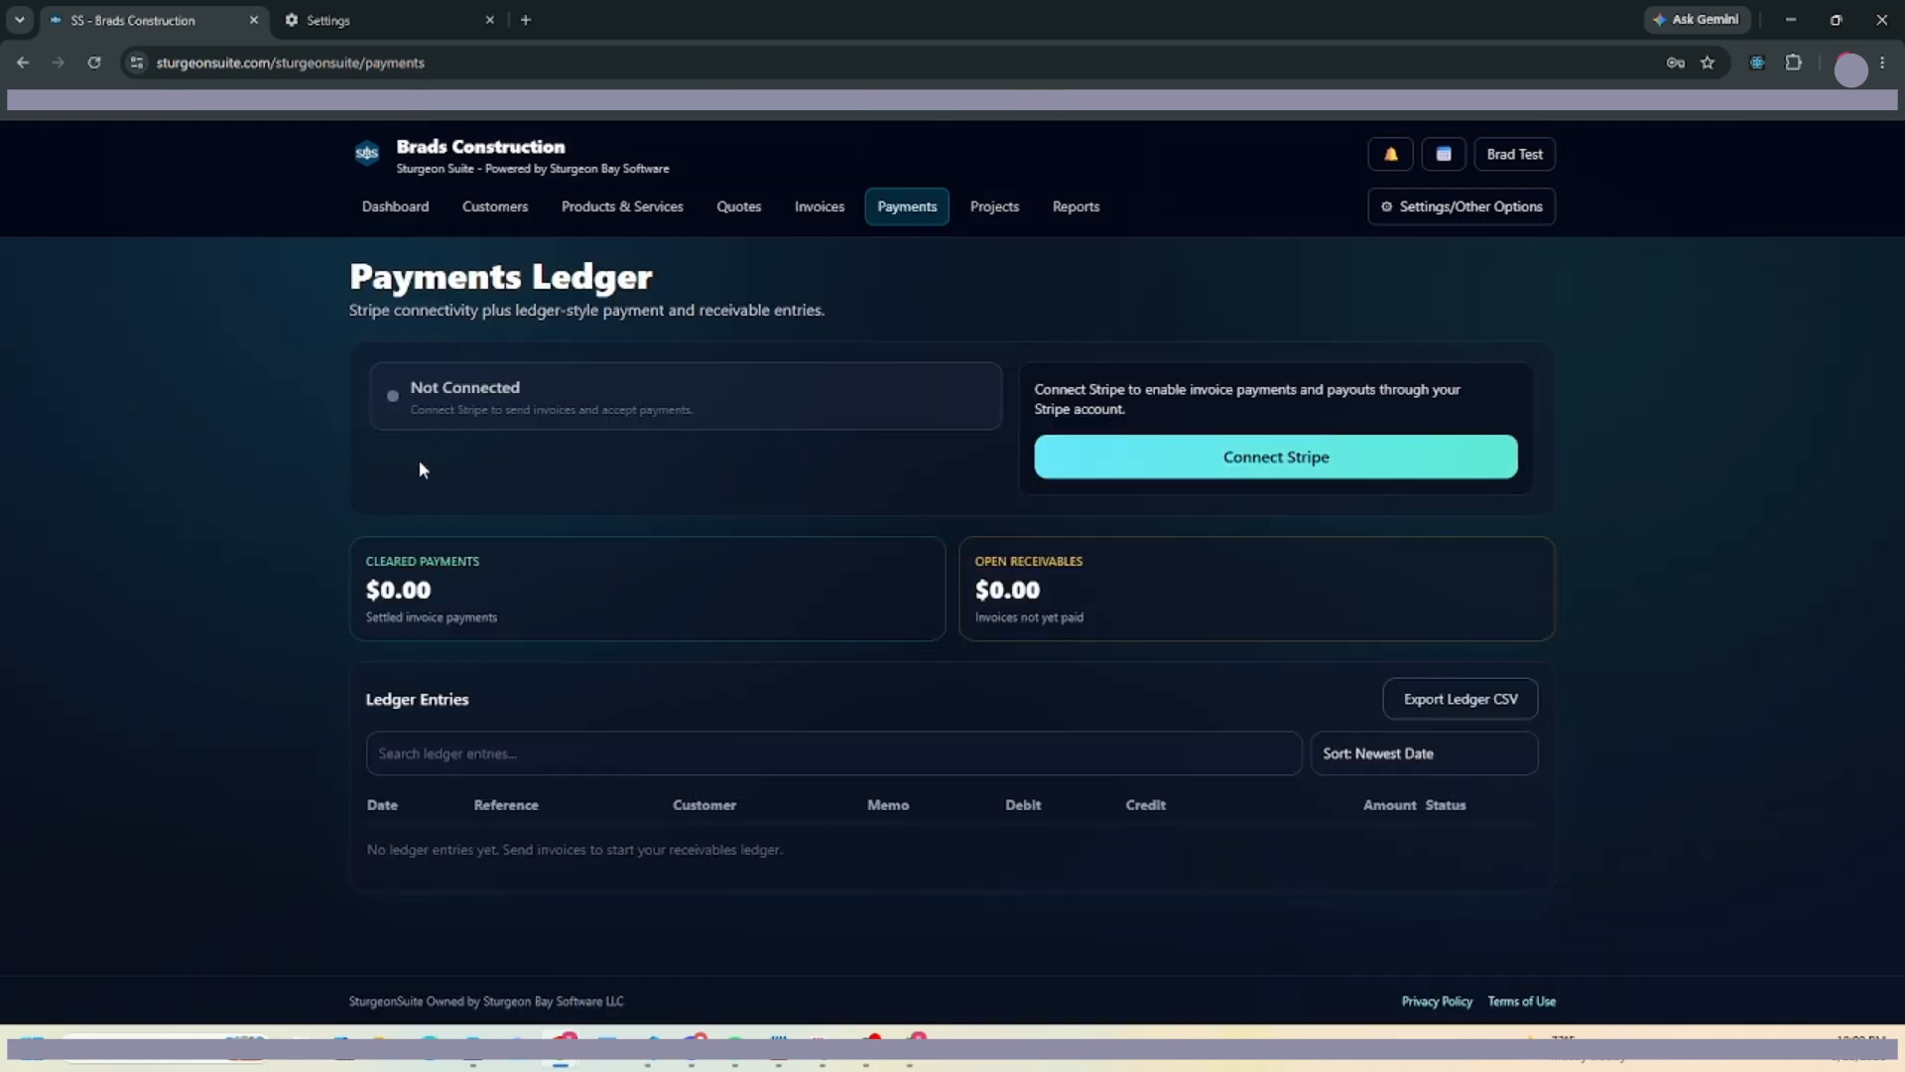
Upload hammmer.jpg from Downloads as the company logo and save the profile.
{"action": "left_click", "coordinate": [395, 205]}
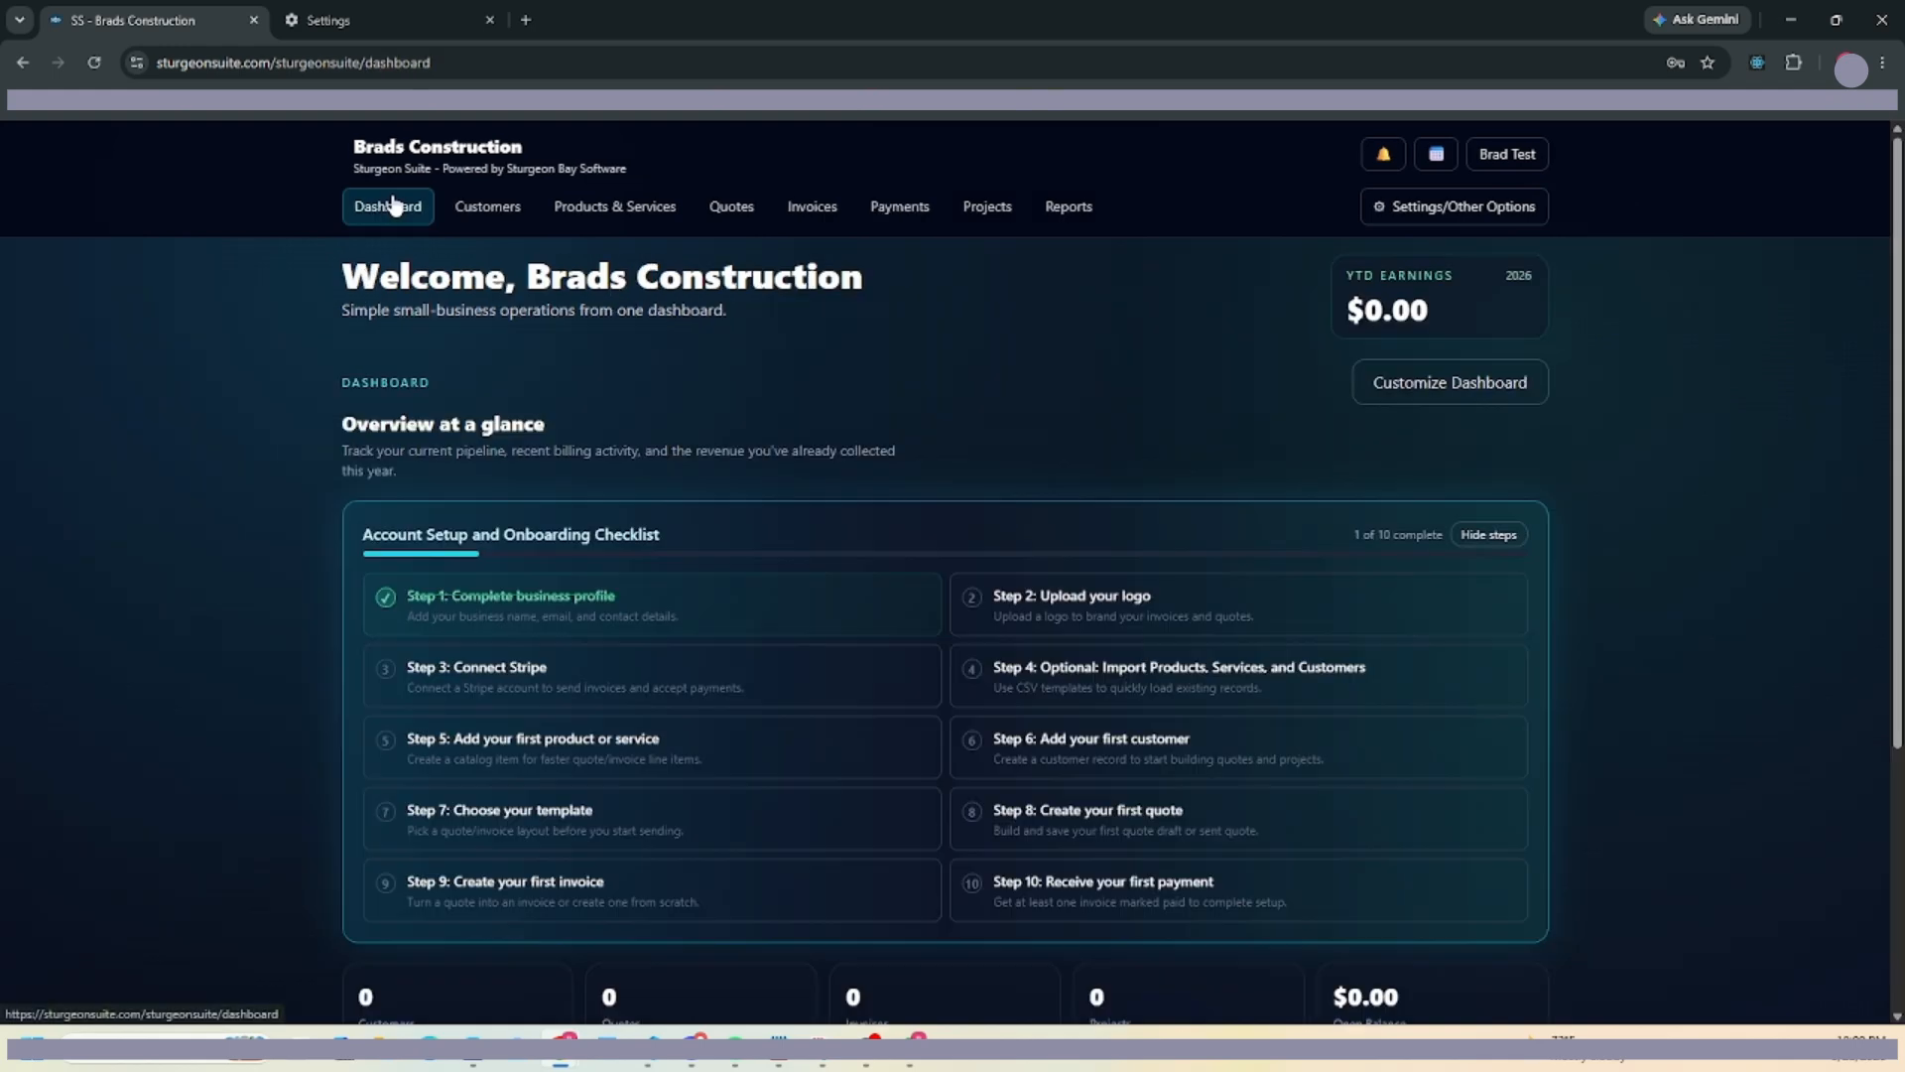
{"action": "left_click", "coordinate": [987, 600]}
{"action": "scroll", "coordinate": [607, 667], "scroll_direction": "down", "scroll_amount": 6}
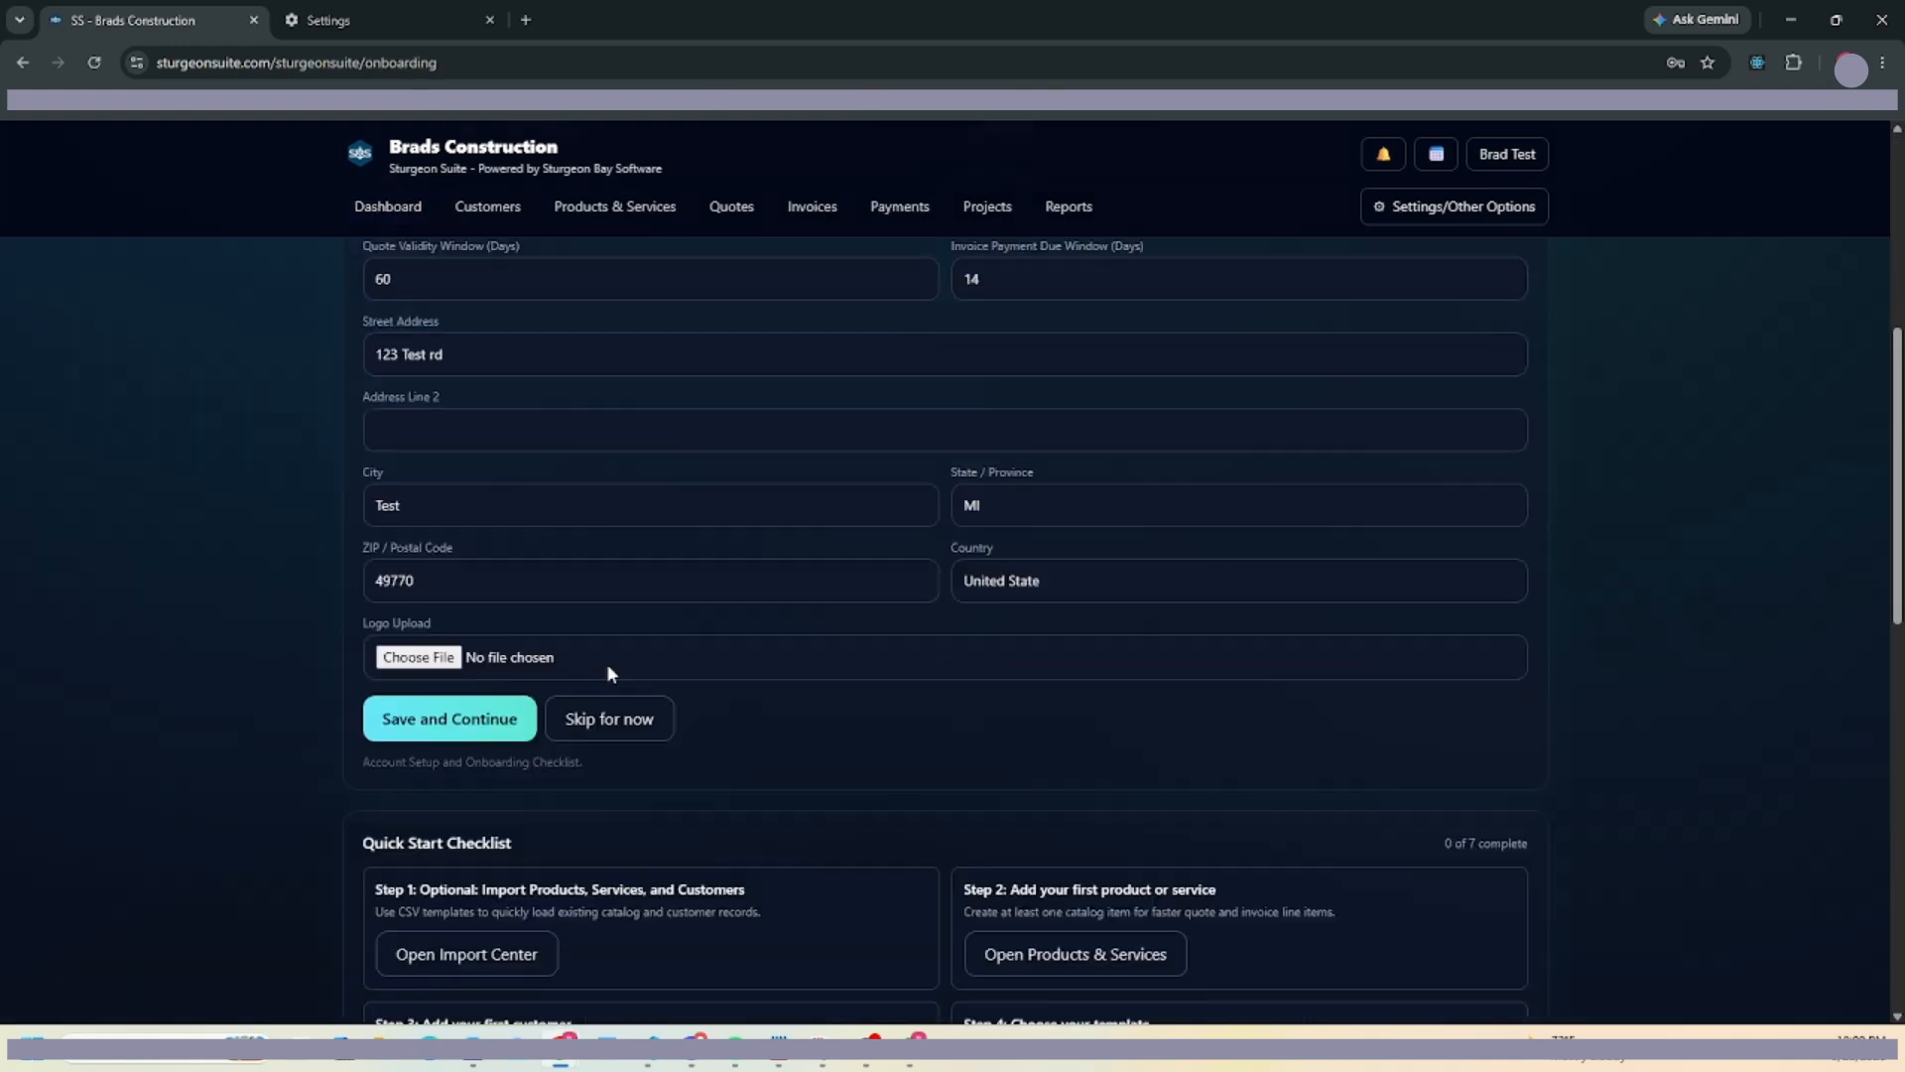
{"action": "left_click", "coordinate": [402, 639]}
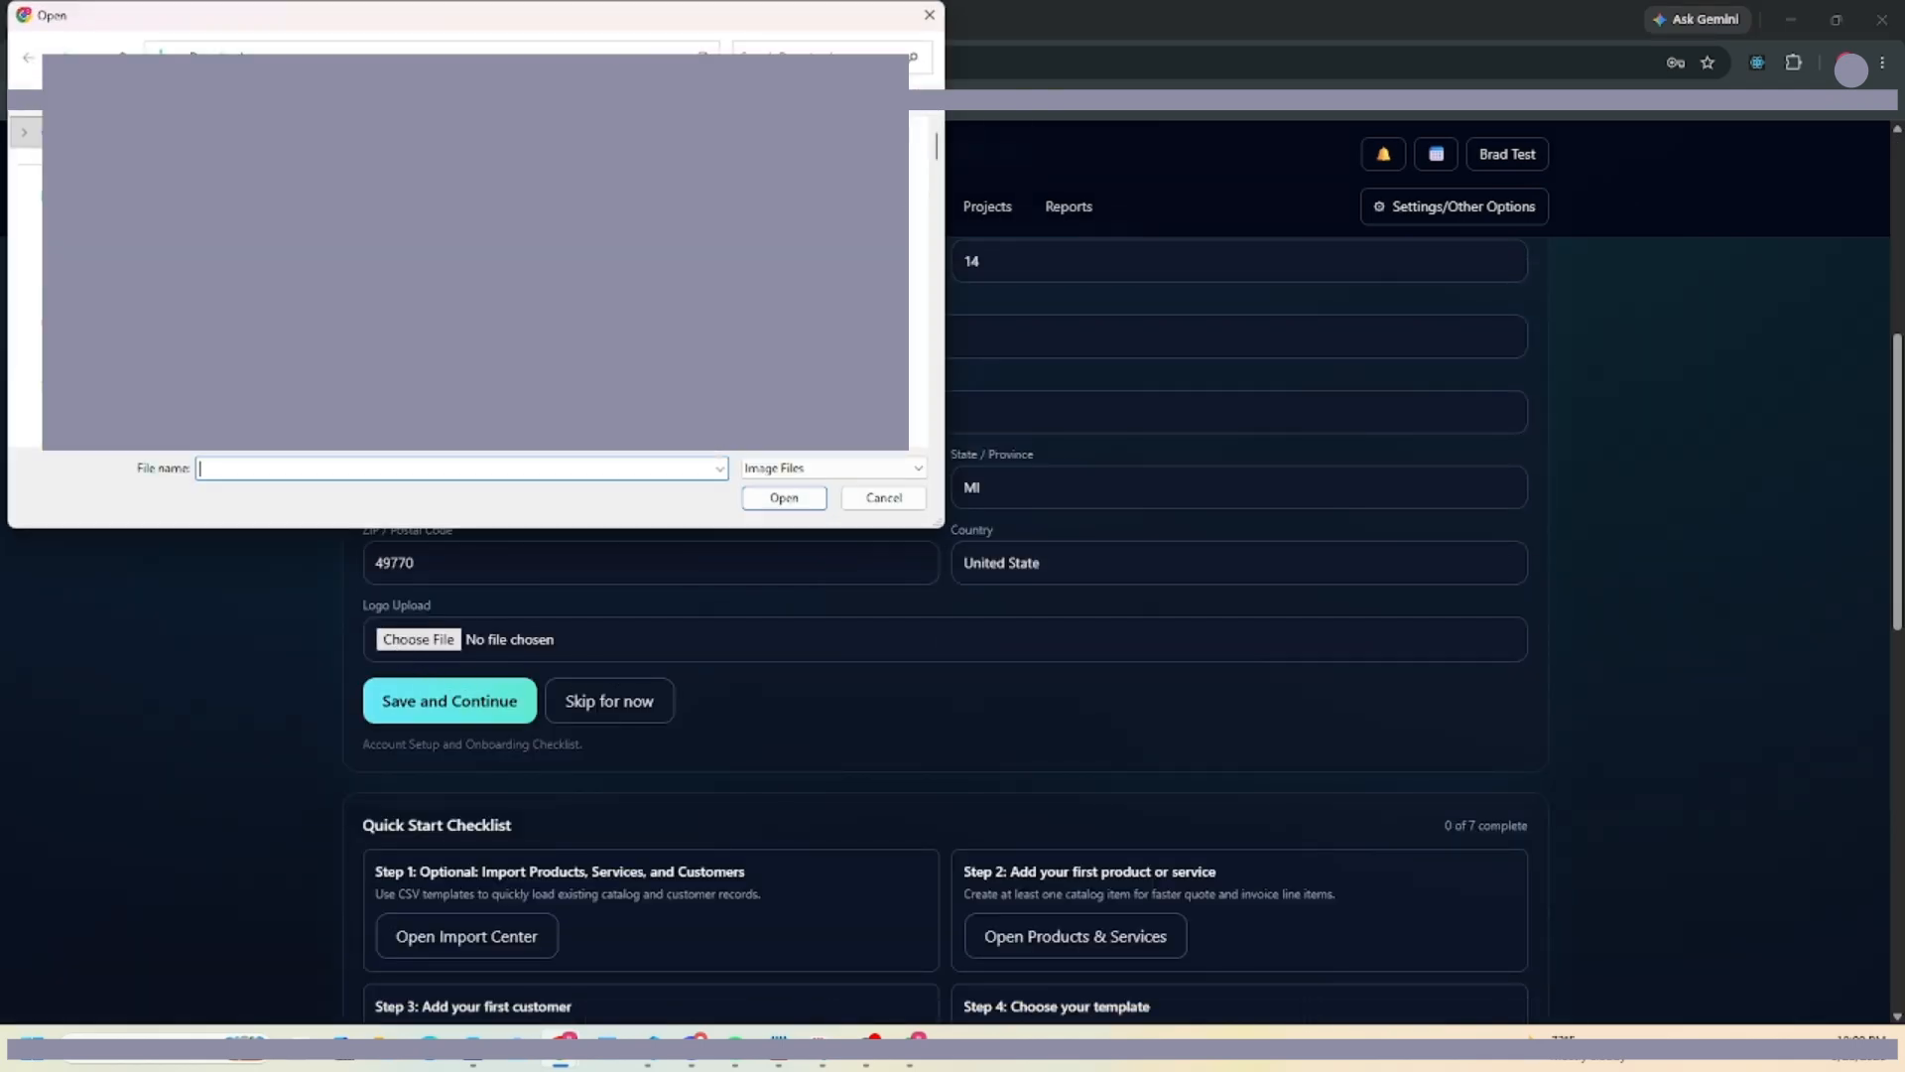
{"action": "left_click", "coordinate": [40, 227]}
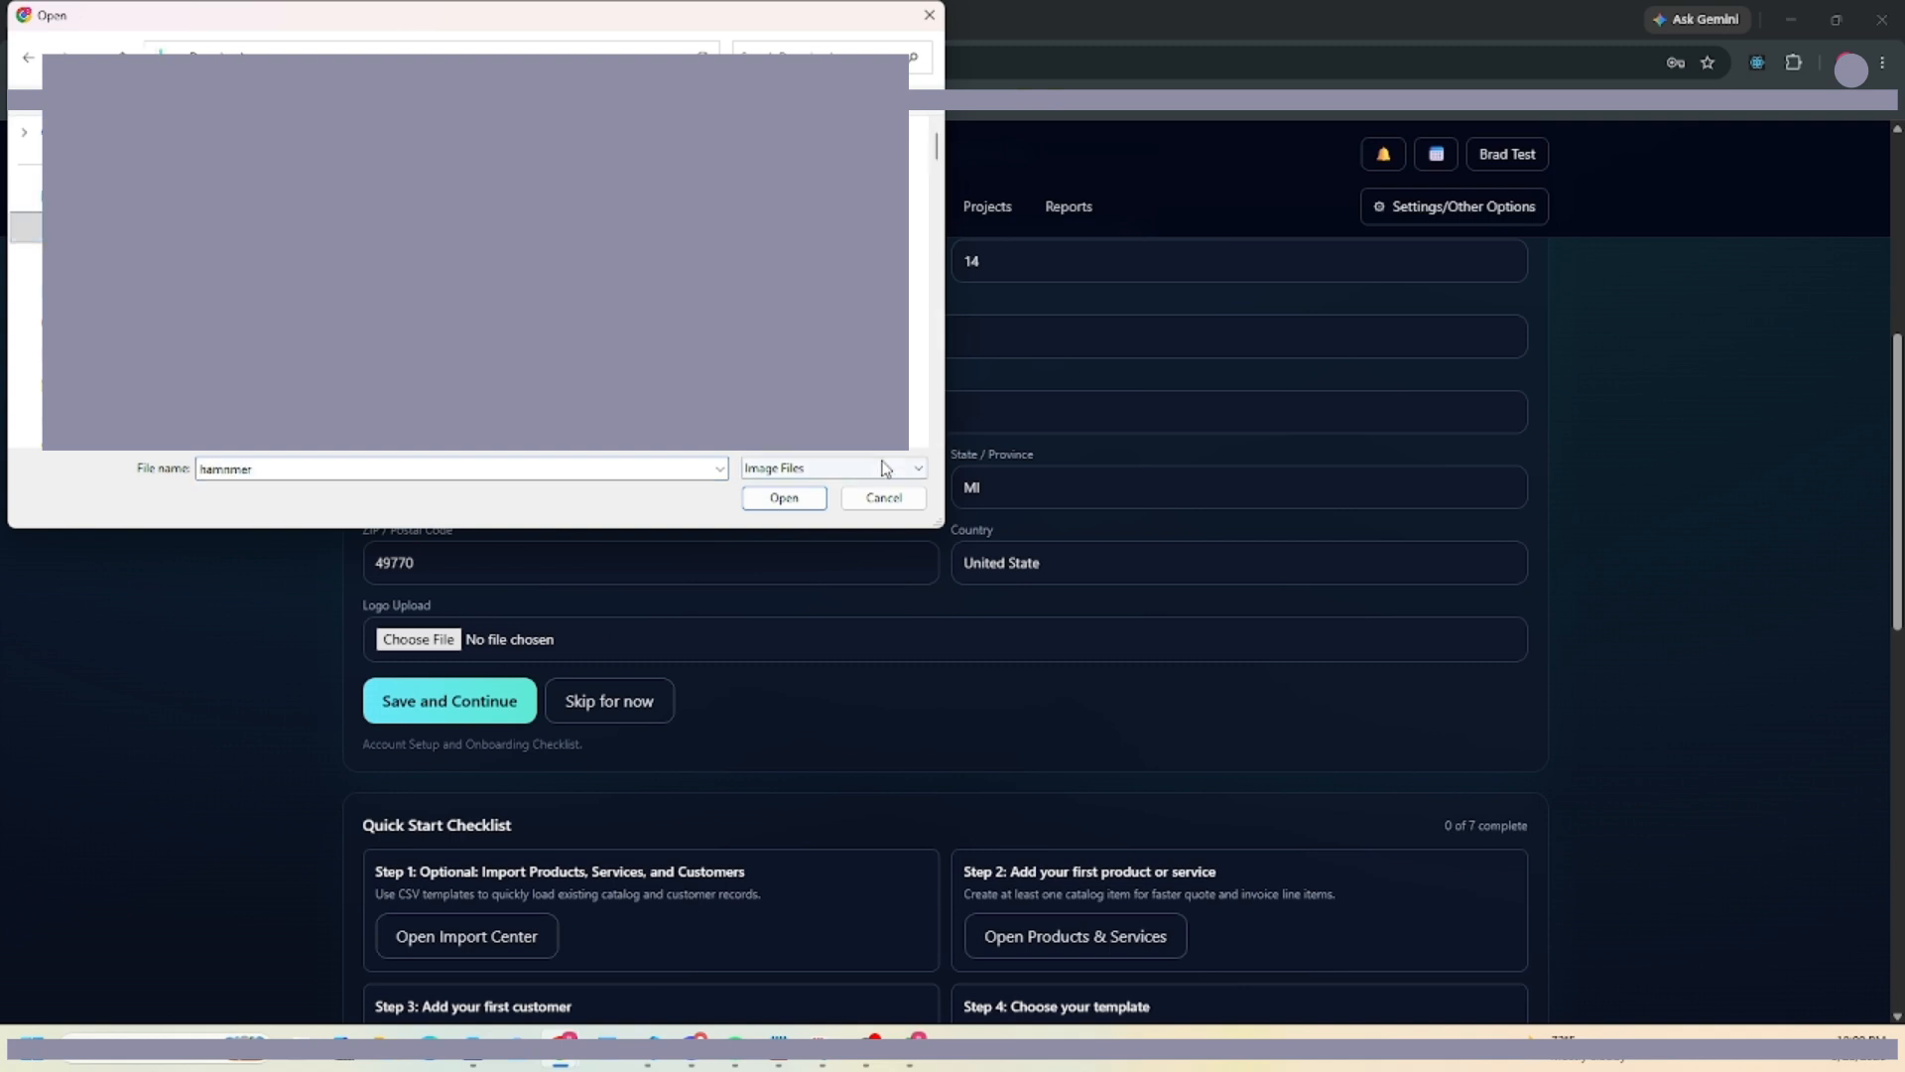
{"action": "left_click", "coordinate": [782, 497]}
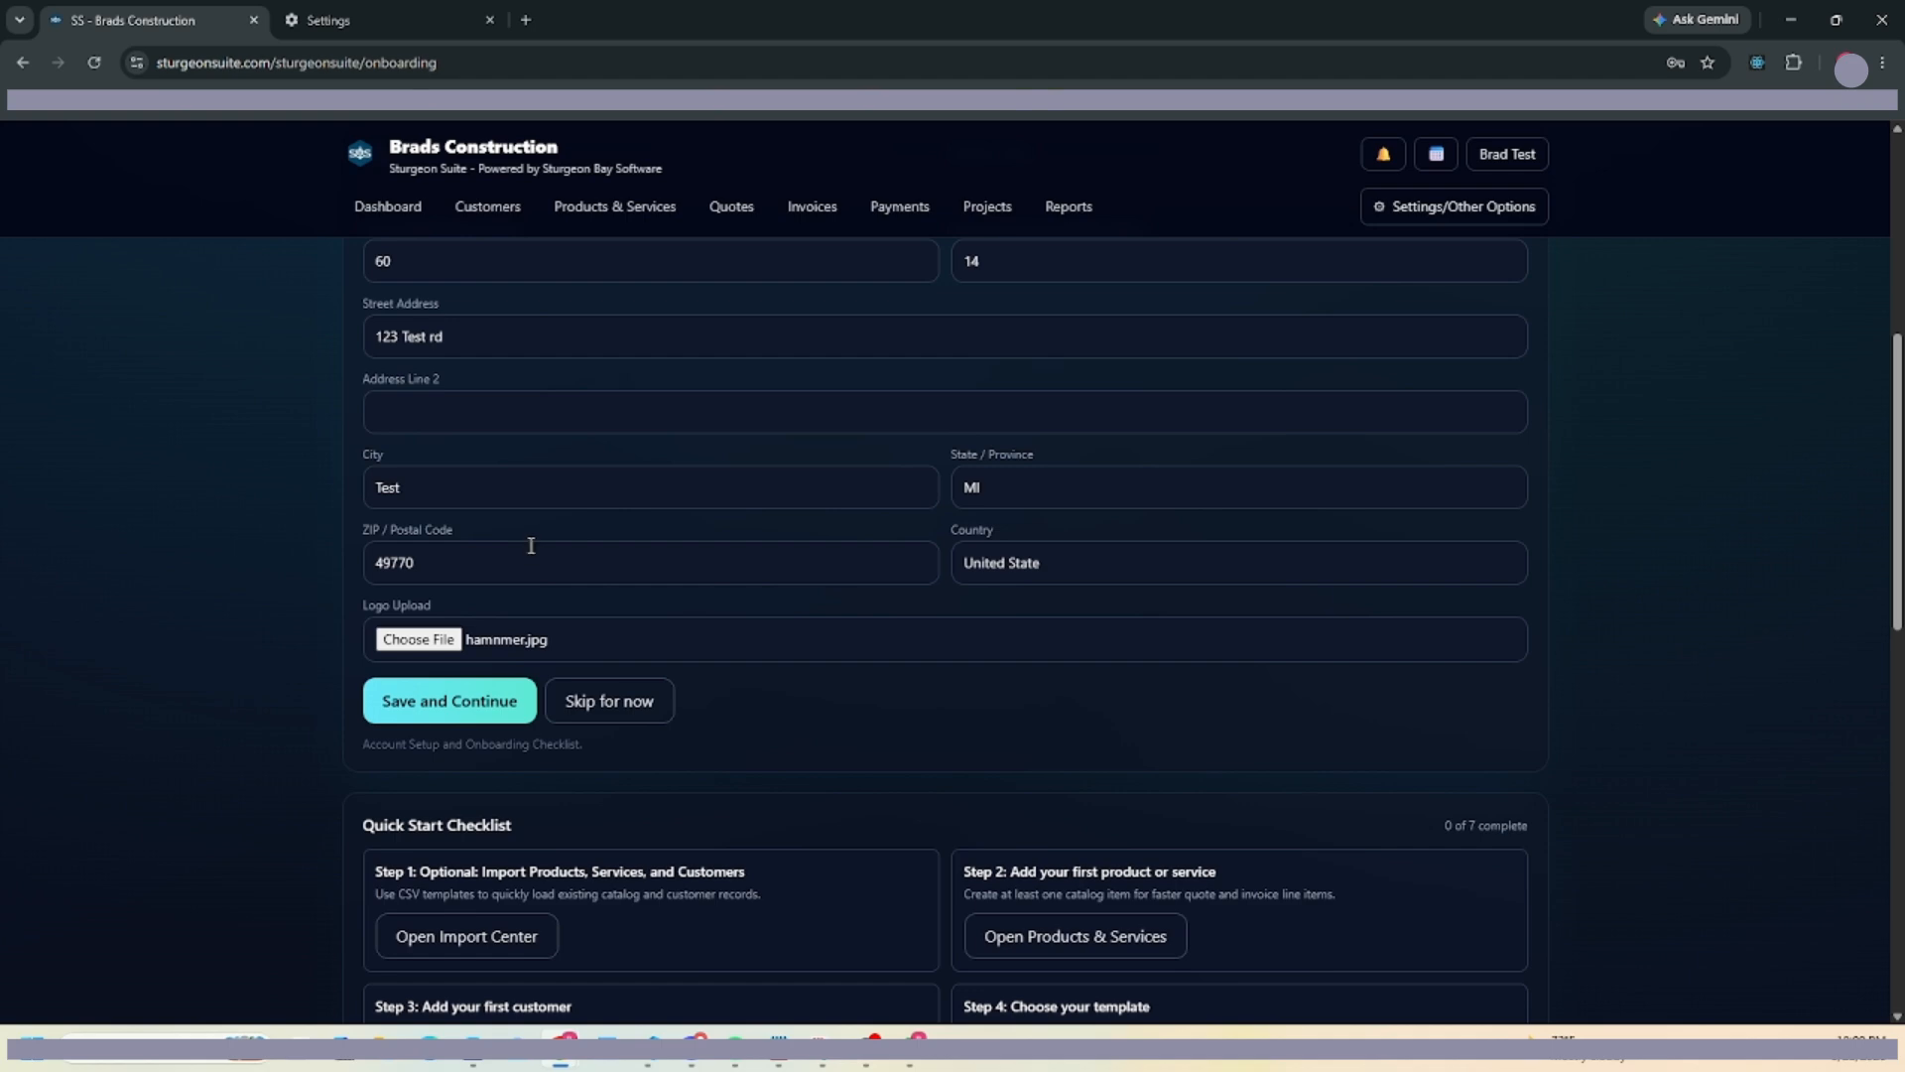
{"action": "left_click", "coordinate": [456, 711]}
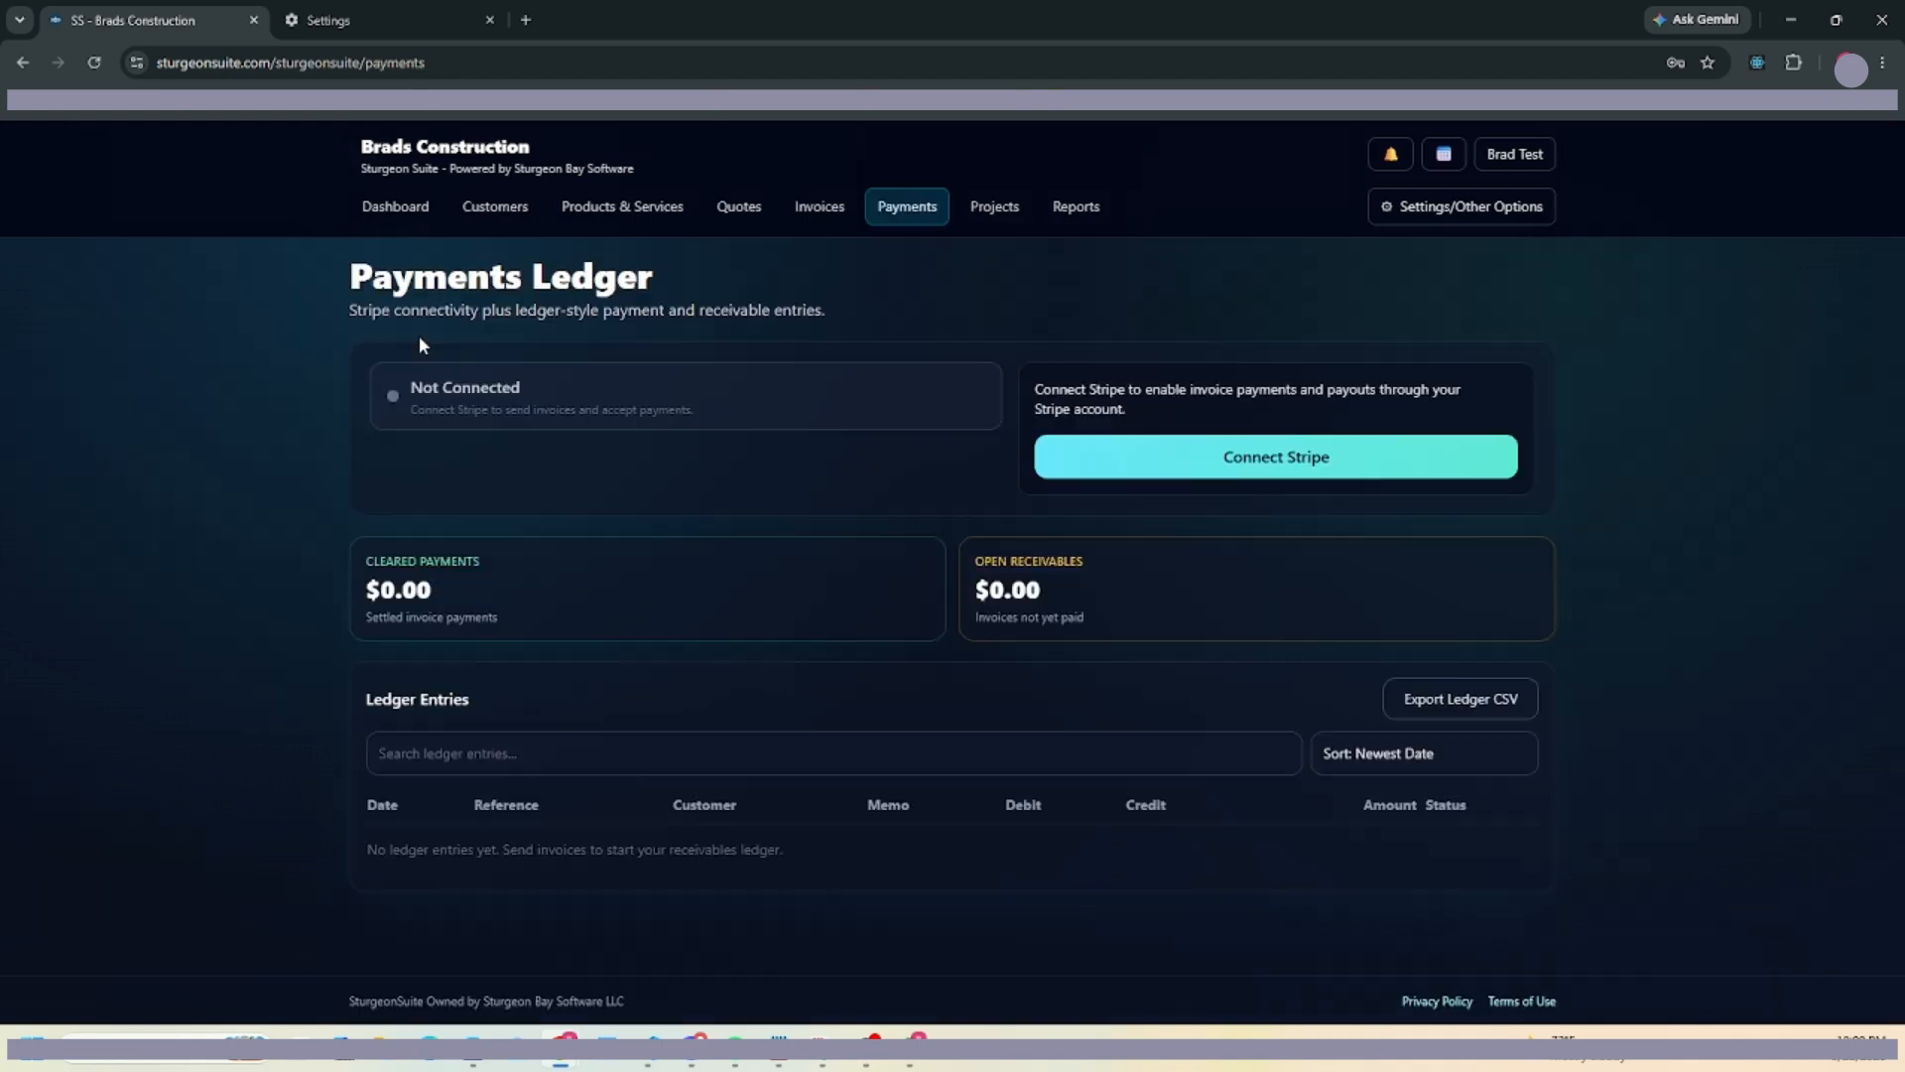
Visit the Connect Stripe step and the Import Center, then return to the dashboard.
{"action": "left_click", "coordinate": [403, 225]}
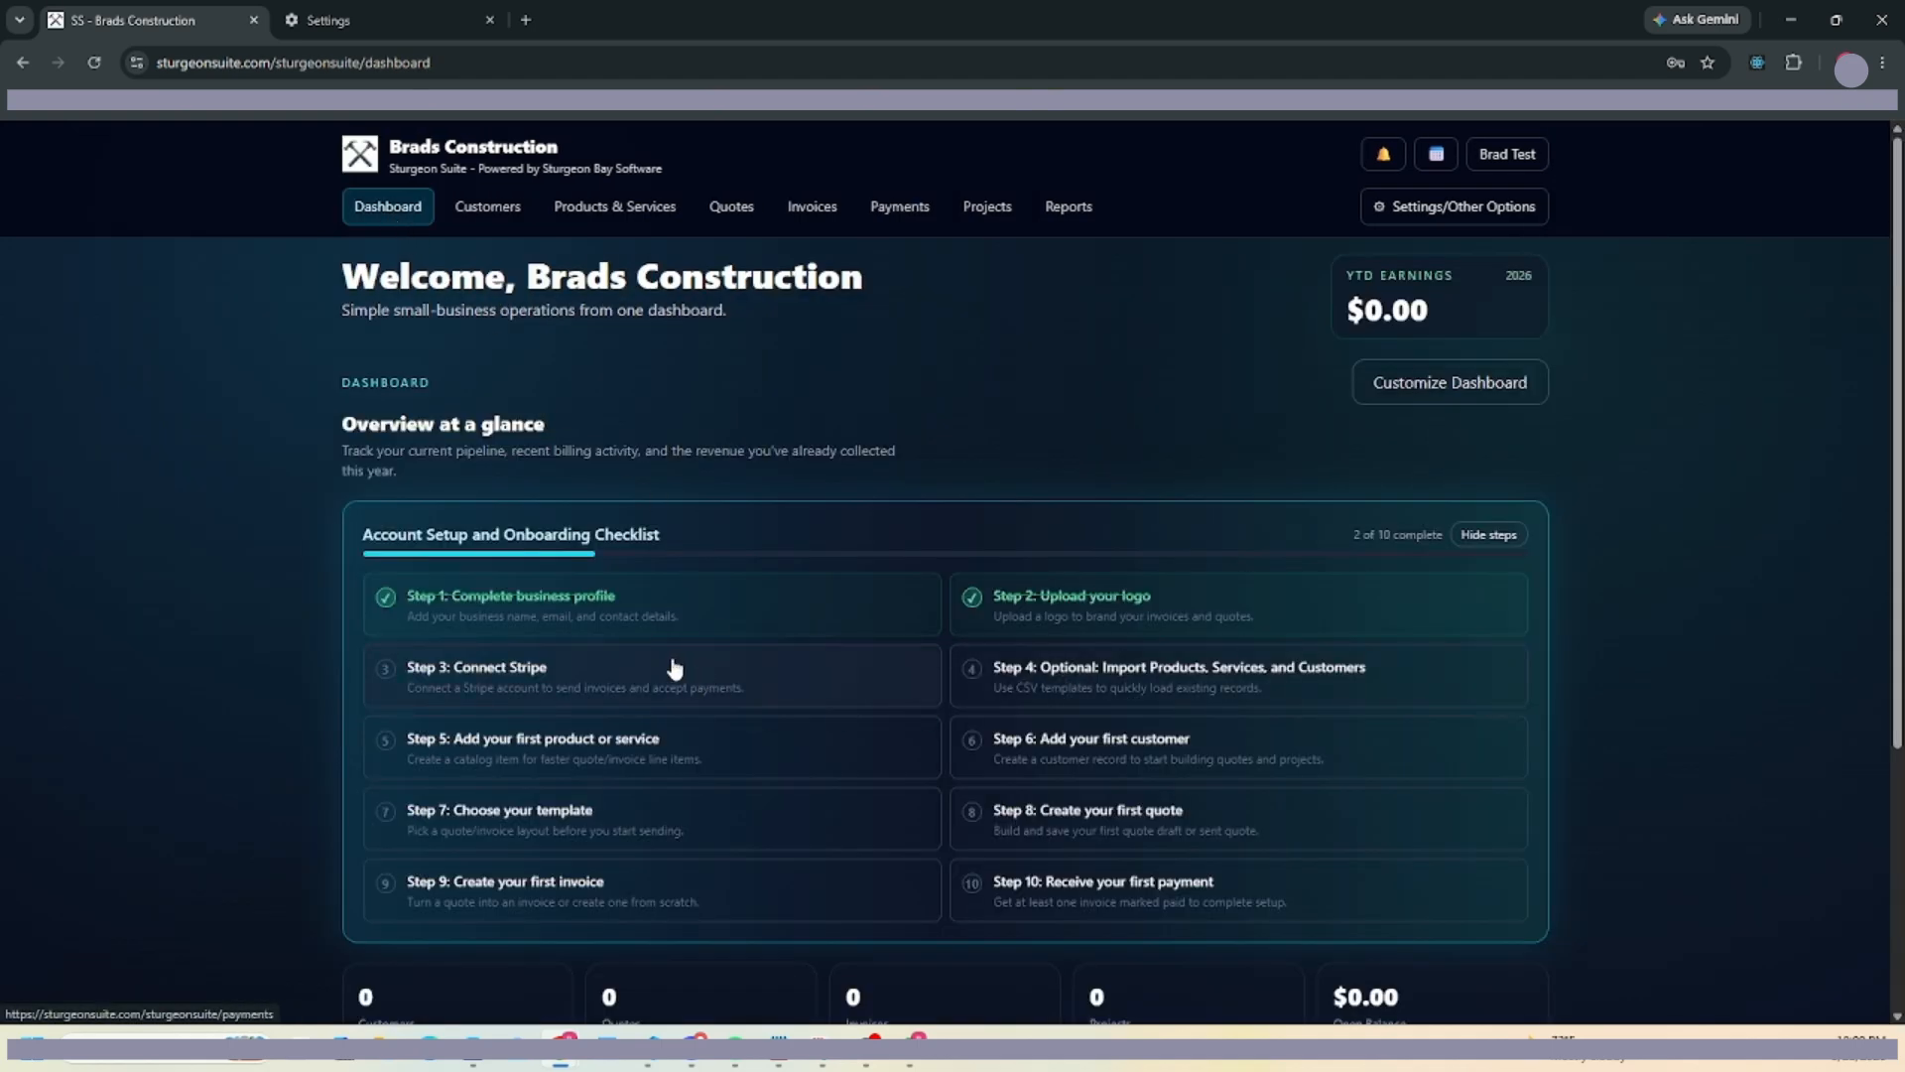
{"action": "left_click", "coordinate": [611, 681]}
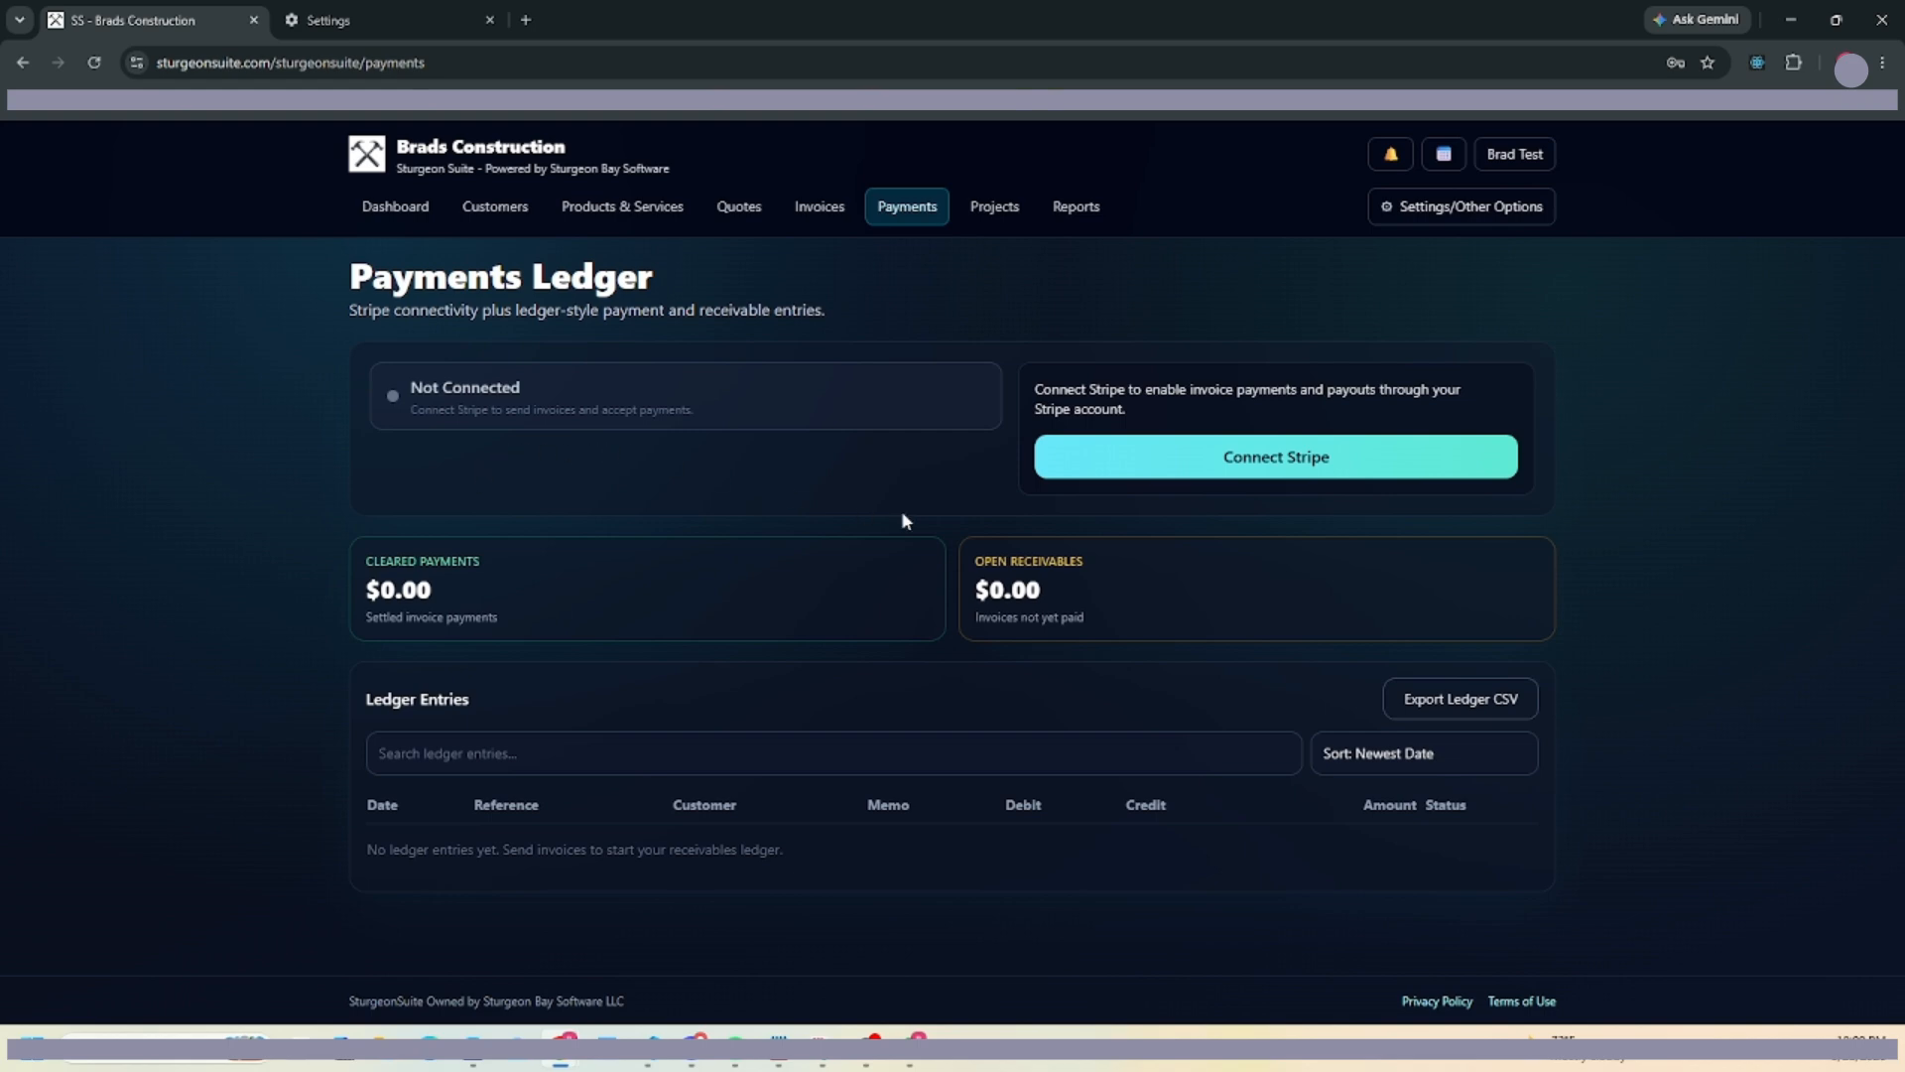
{"action": "left_click", "coordinate": [397, 206]}
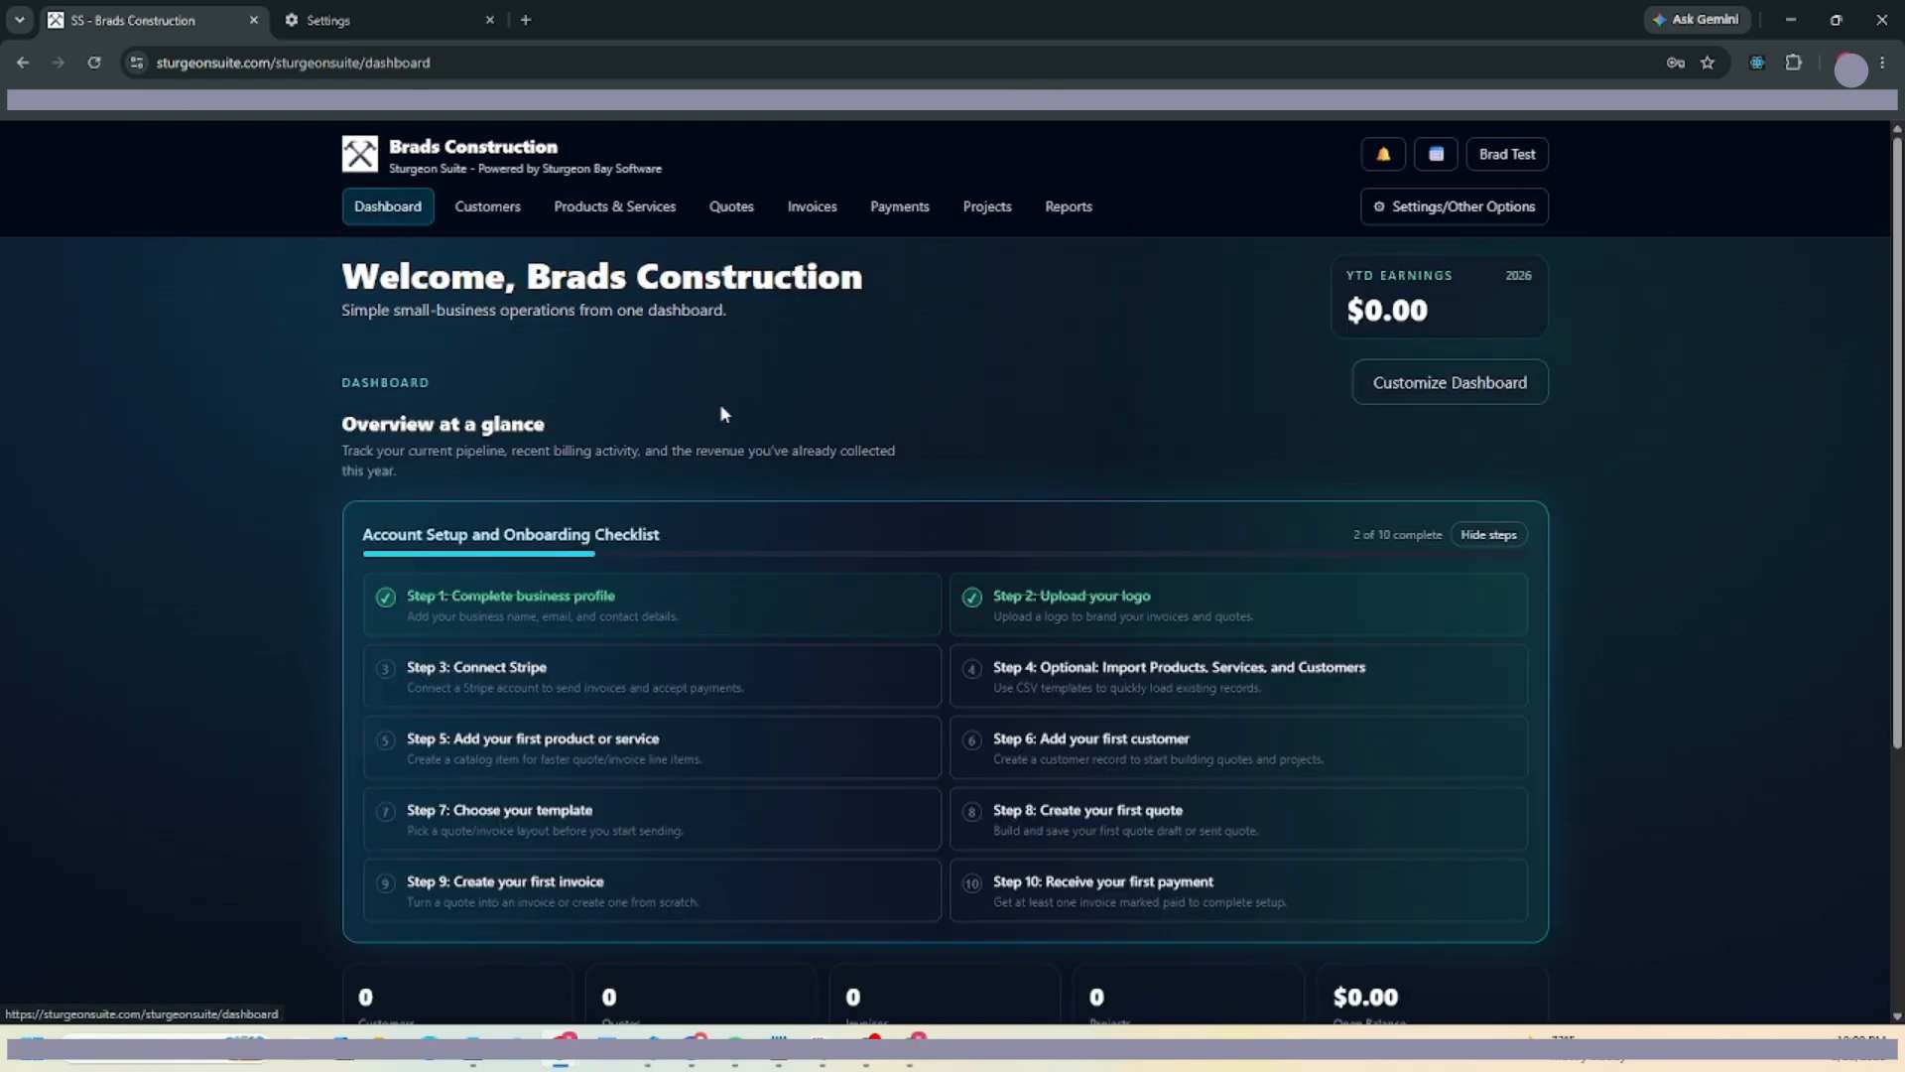
{"action": "left_click", "coordinate": [1029, 687]}
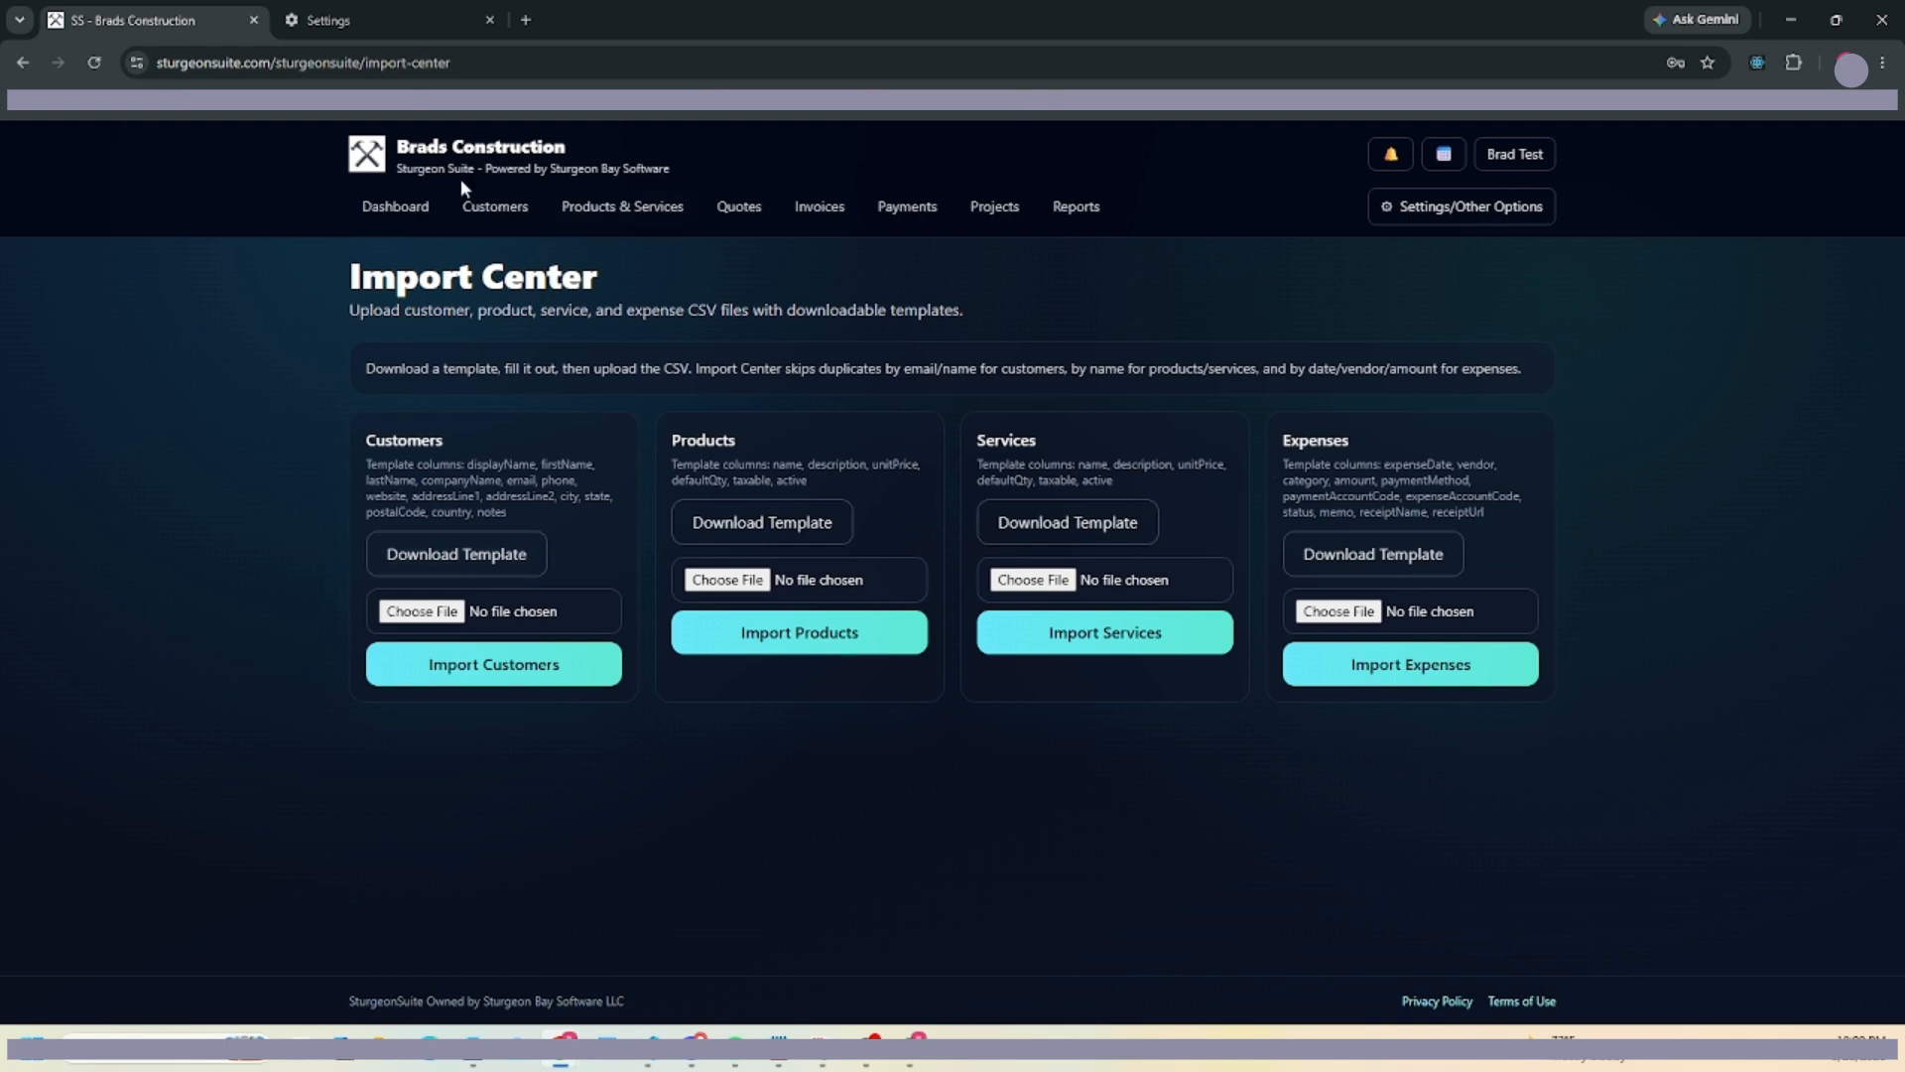
{"action": "left_click", "coordinate": [397, 213]}
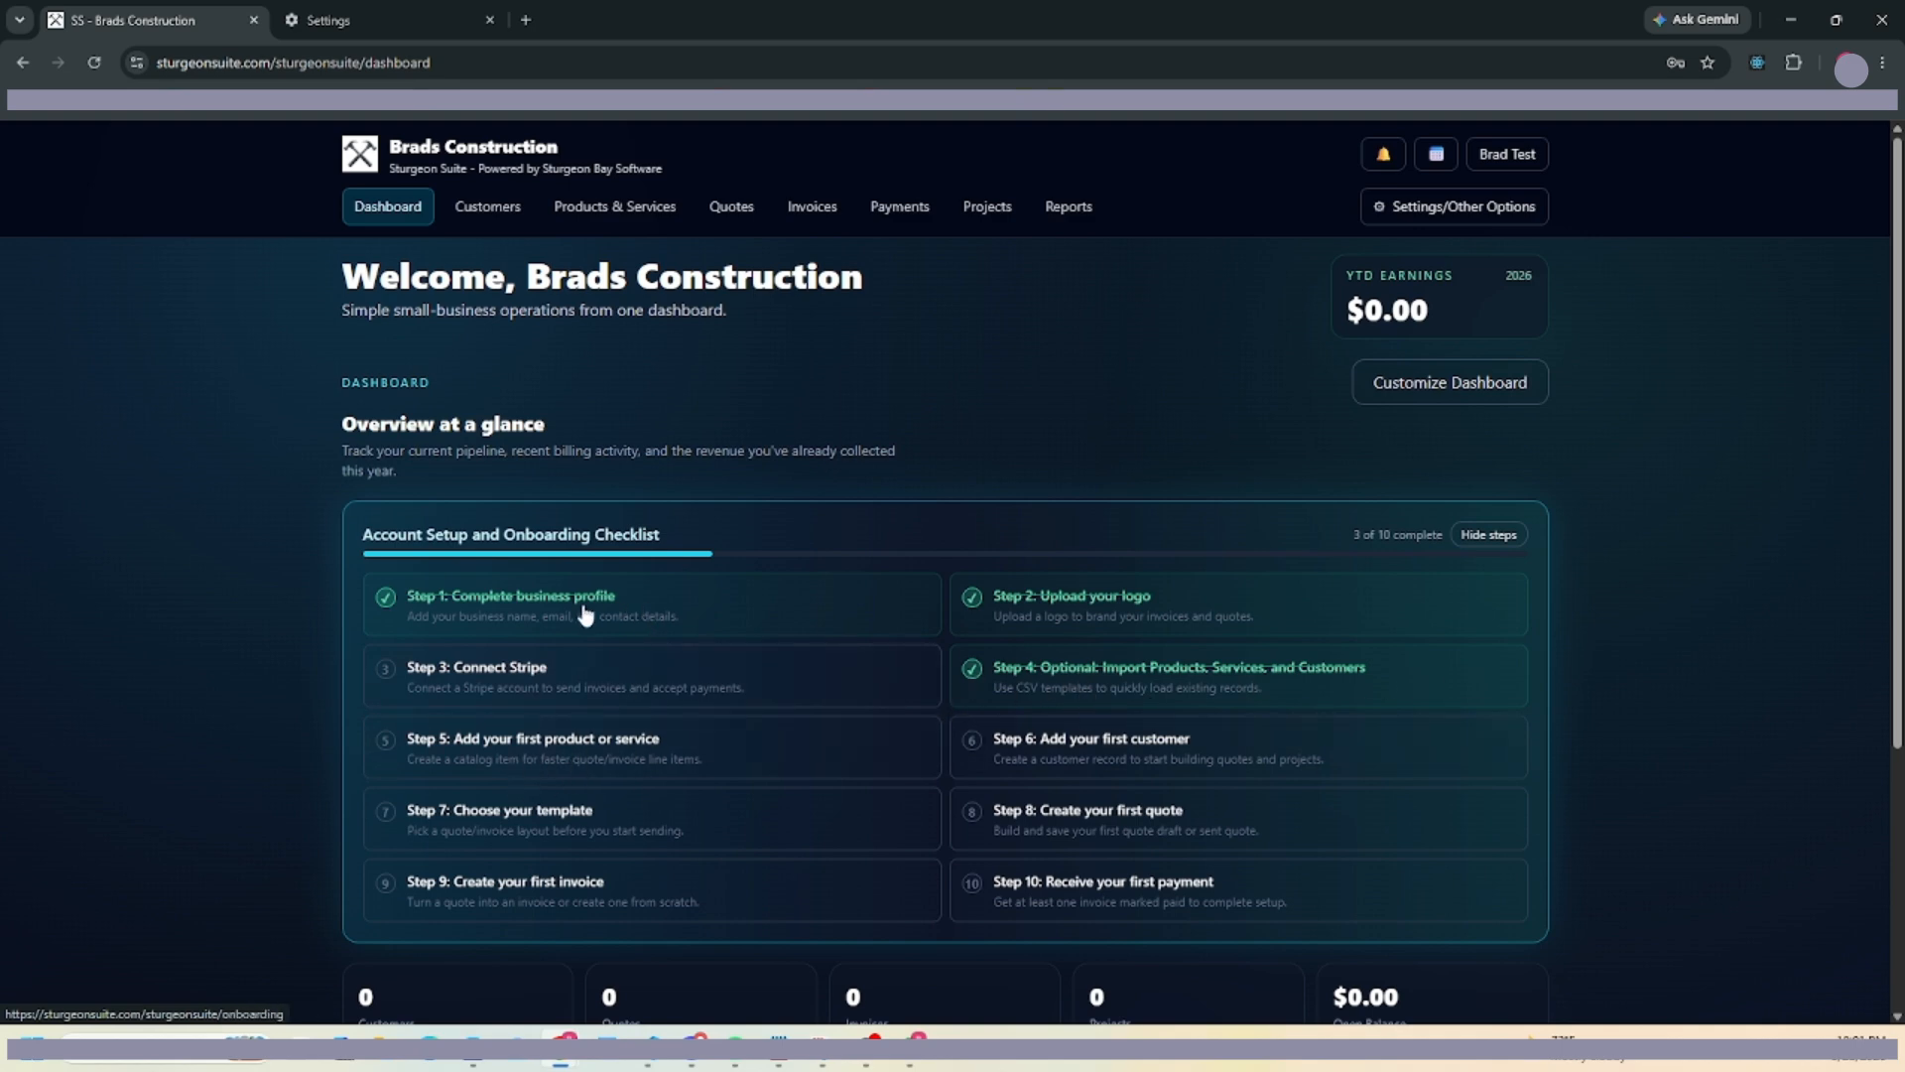
In Products & Services, start a new item named Full House Build priced at $12.00.
{"action": "left_click", "coordinate": [508, 756]}
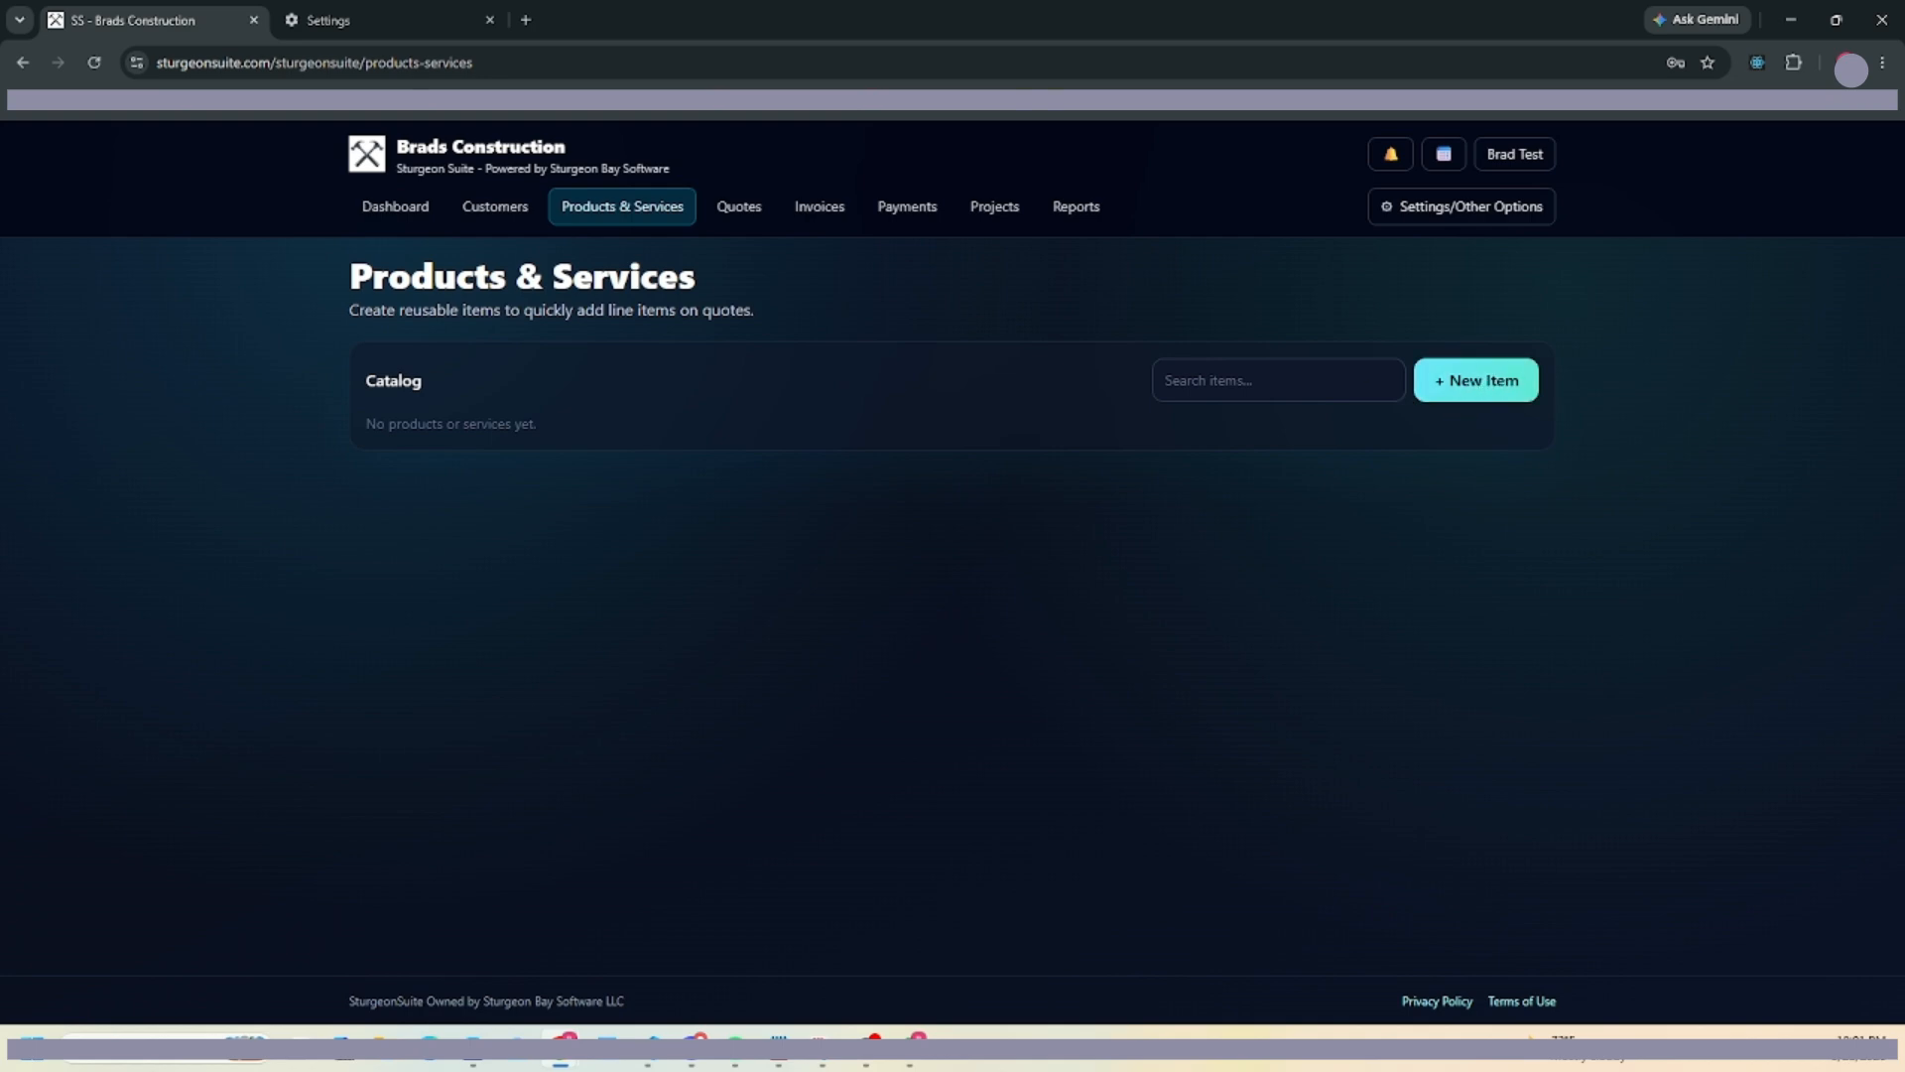
{"action": "left_click_drag", "start_coordinate": [397, 151], "coordinate": [566, 151]}
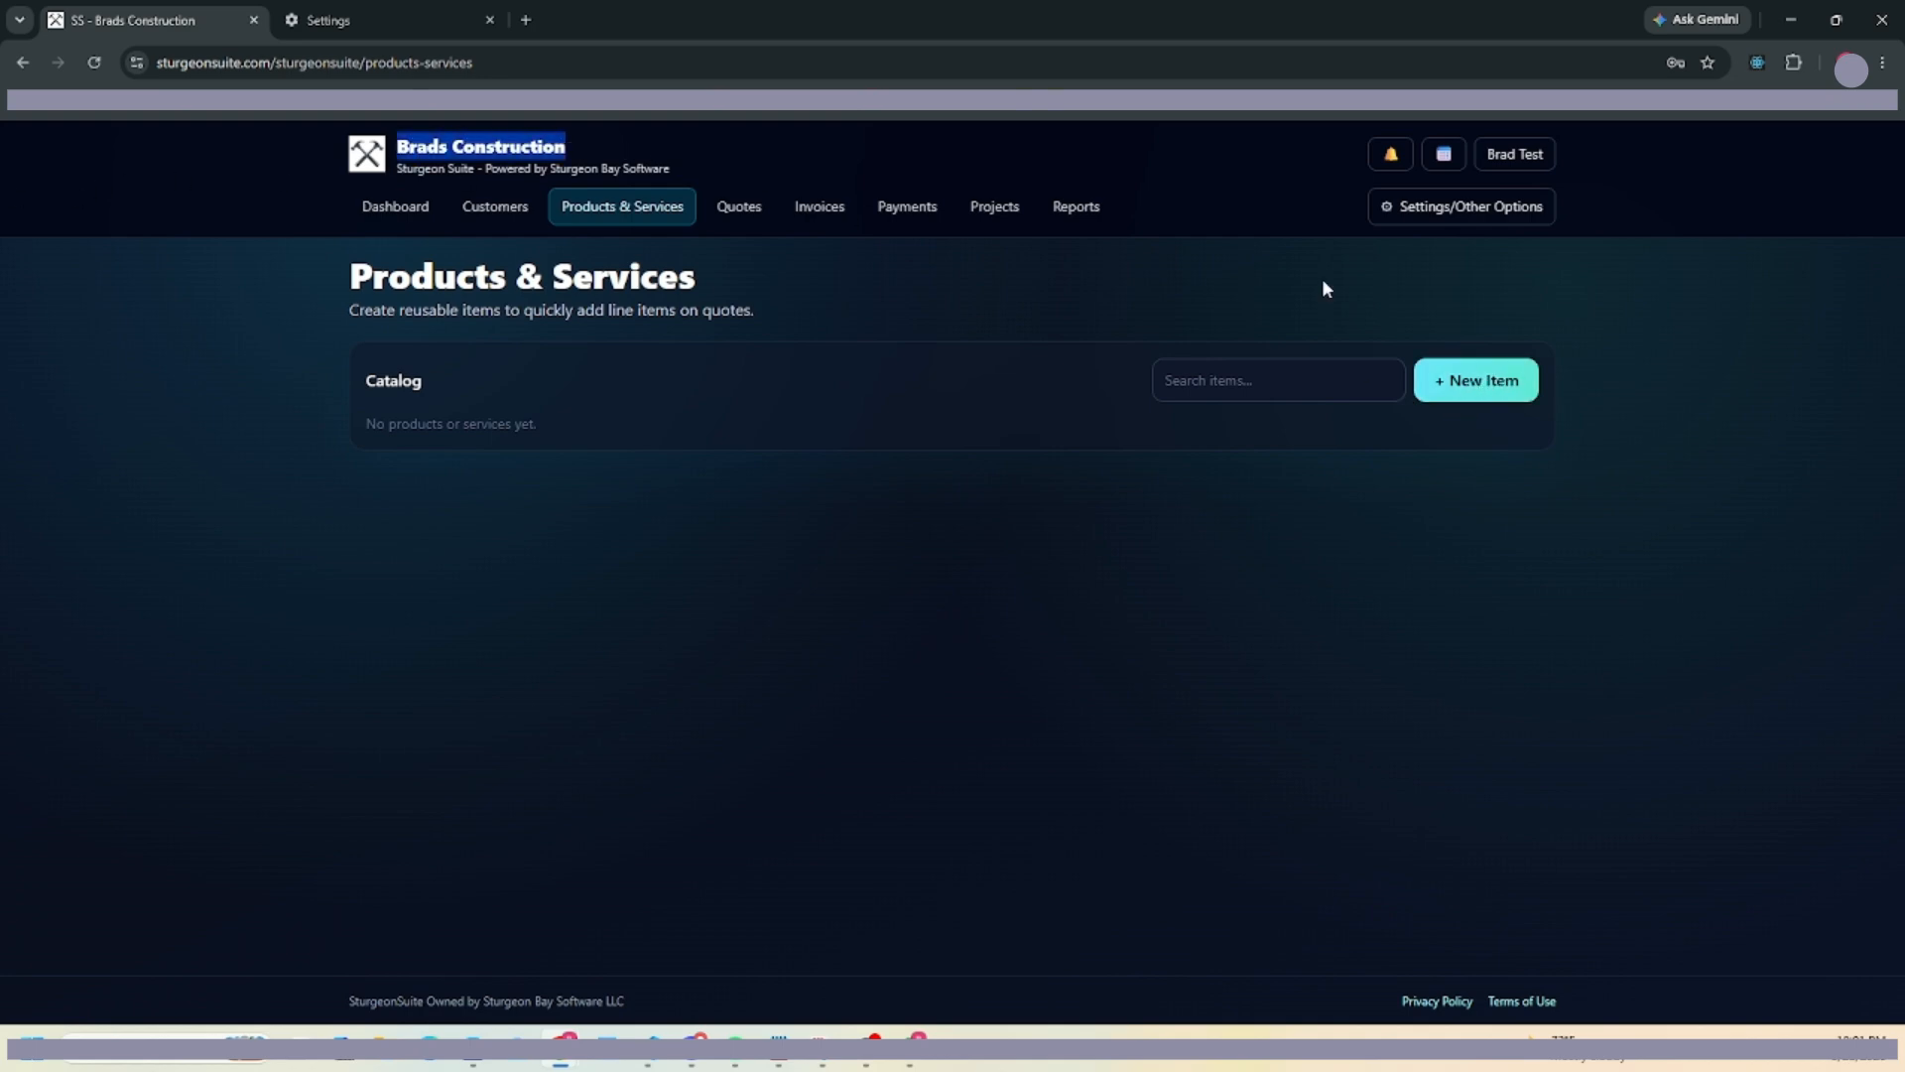
{"action": "left_click", "coordinate": [1453, 385]}
{"action": "left_click", "coordinate": [854, 288]}
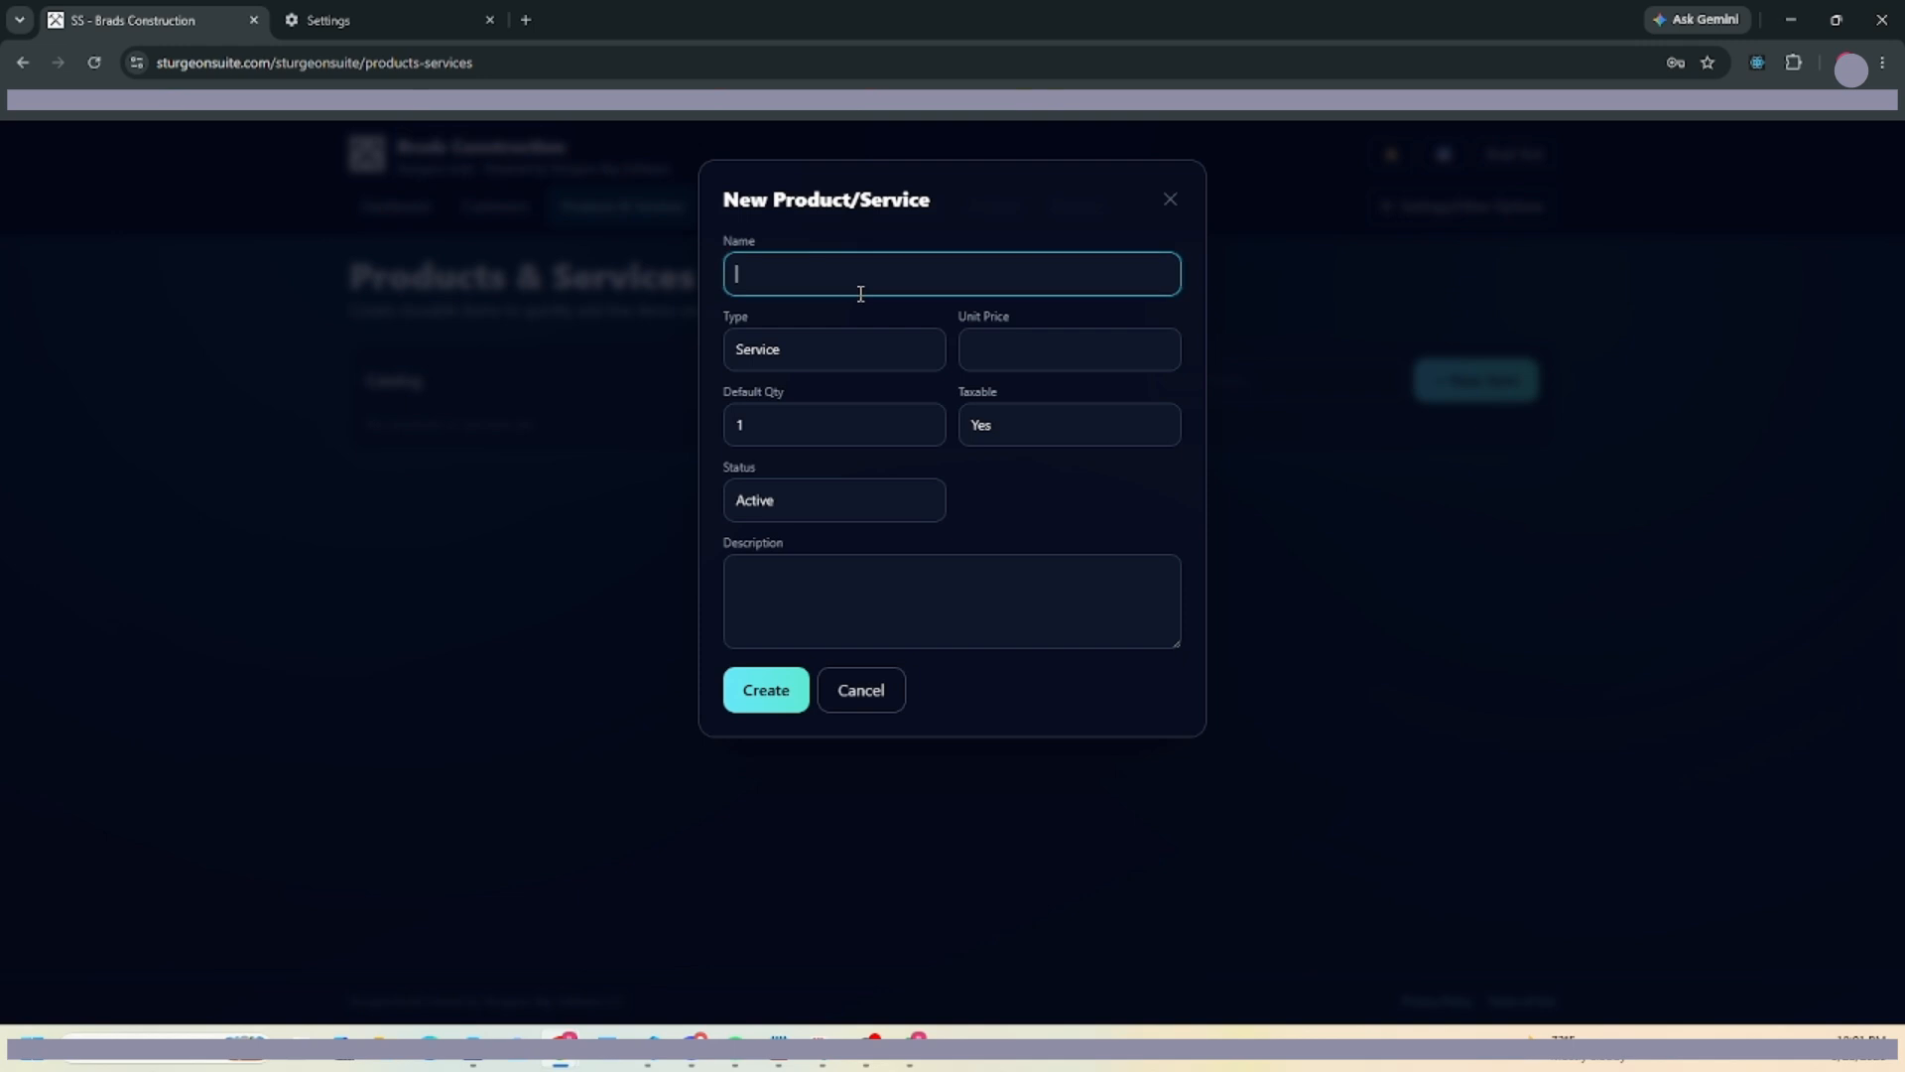
{"action": "type", "text": "ull House Build"}
{"action": "left_click", "coordinate": [1041, 334]}
Keep it a taxable, Active Service described 'Build you a house' and create it.
{"action": "left_click", "coordinate": [845, 364]}
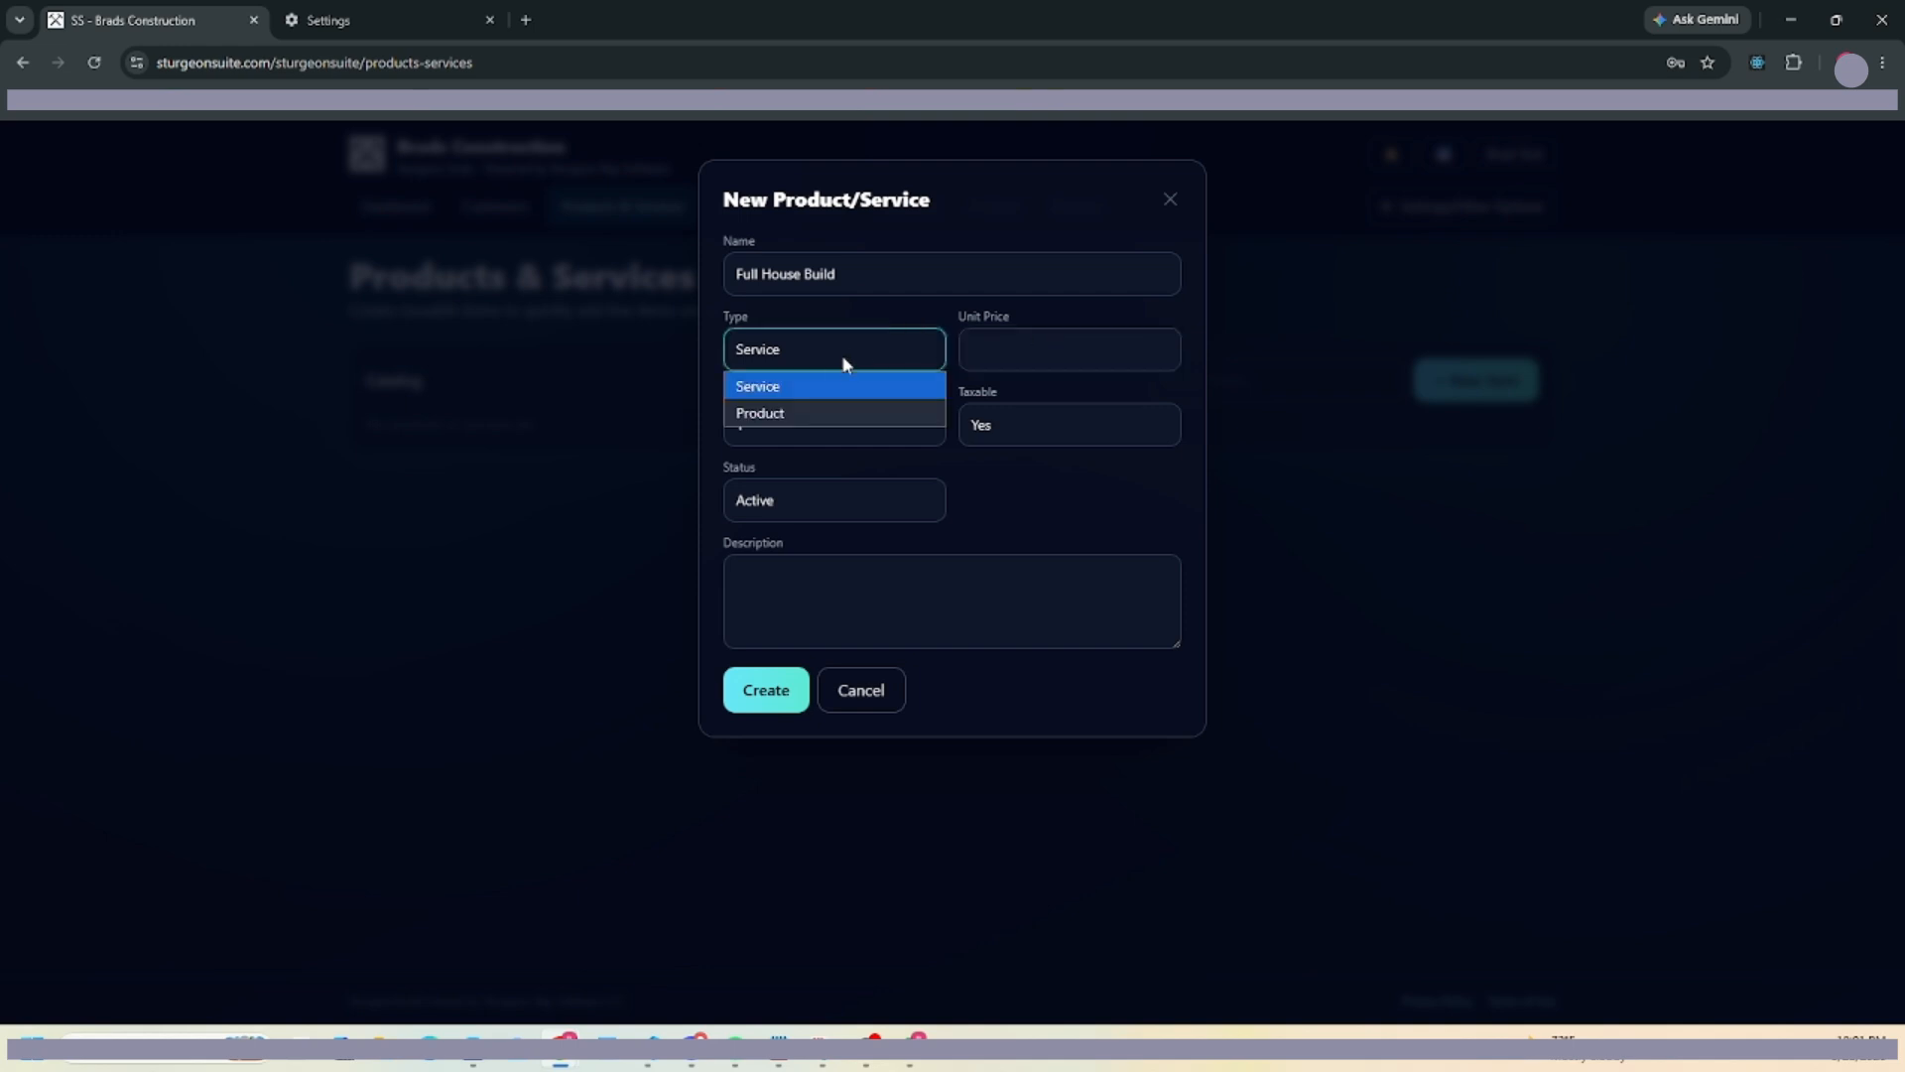
{"action": "left_click", "coordinate": [1050, 348]}
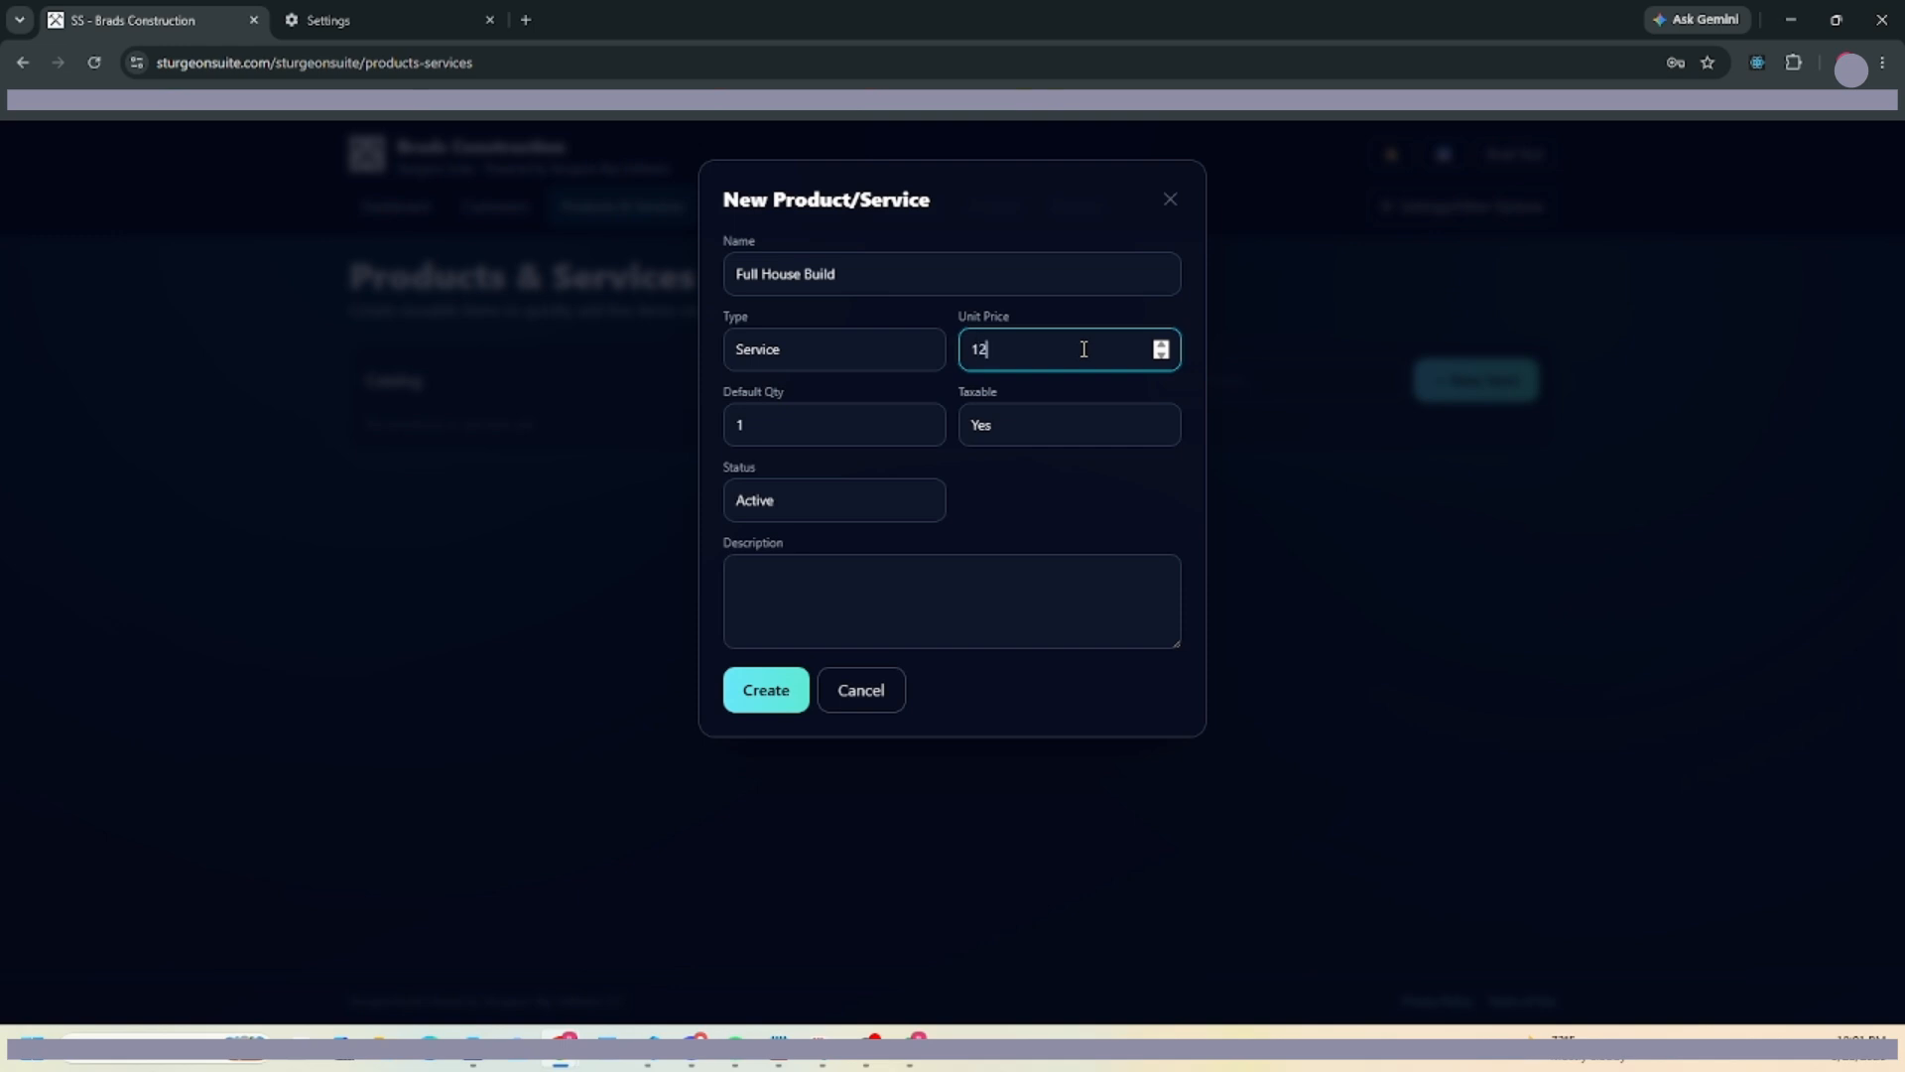
{"action": "left_click", "coordinate": [1048, 433]}
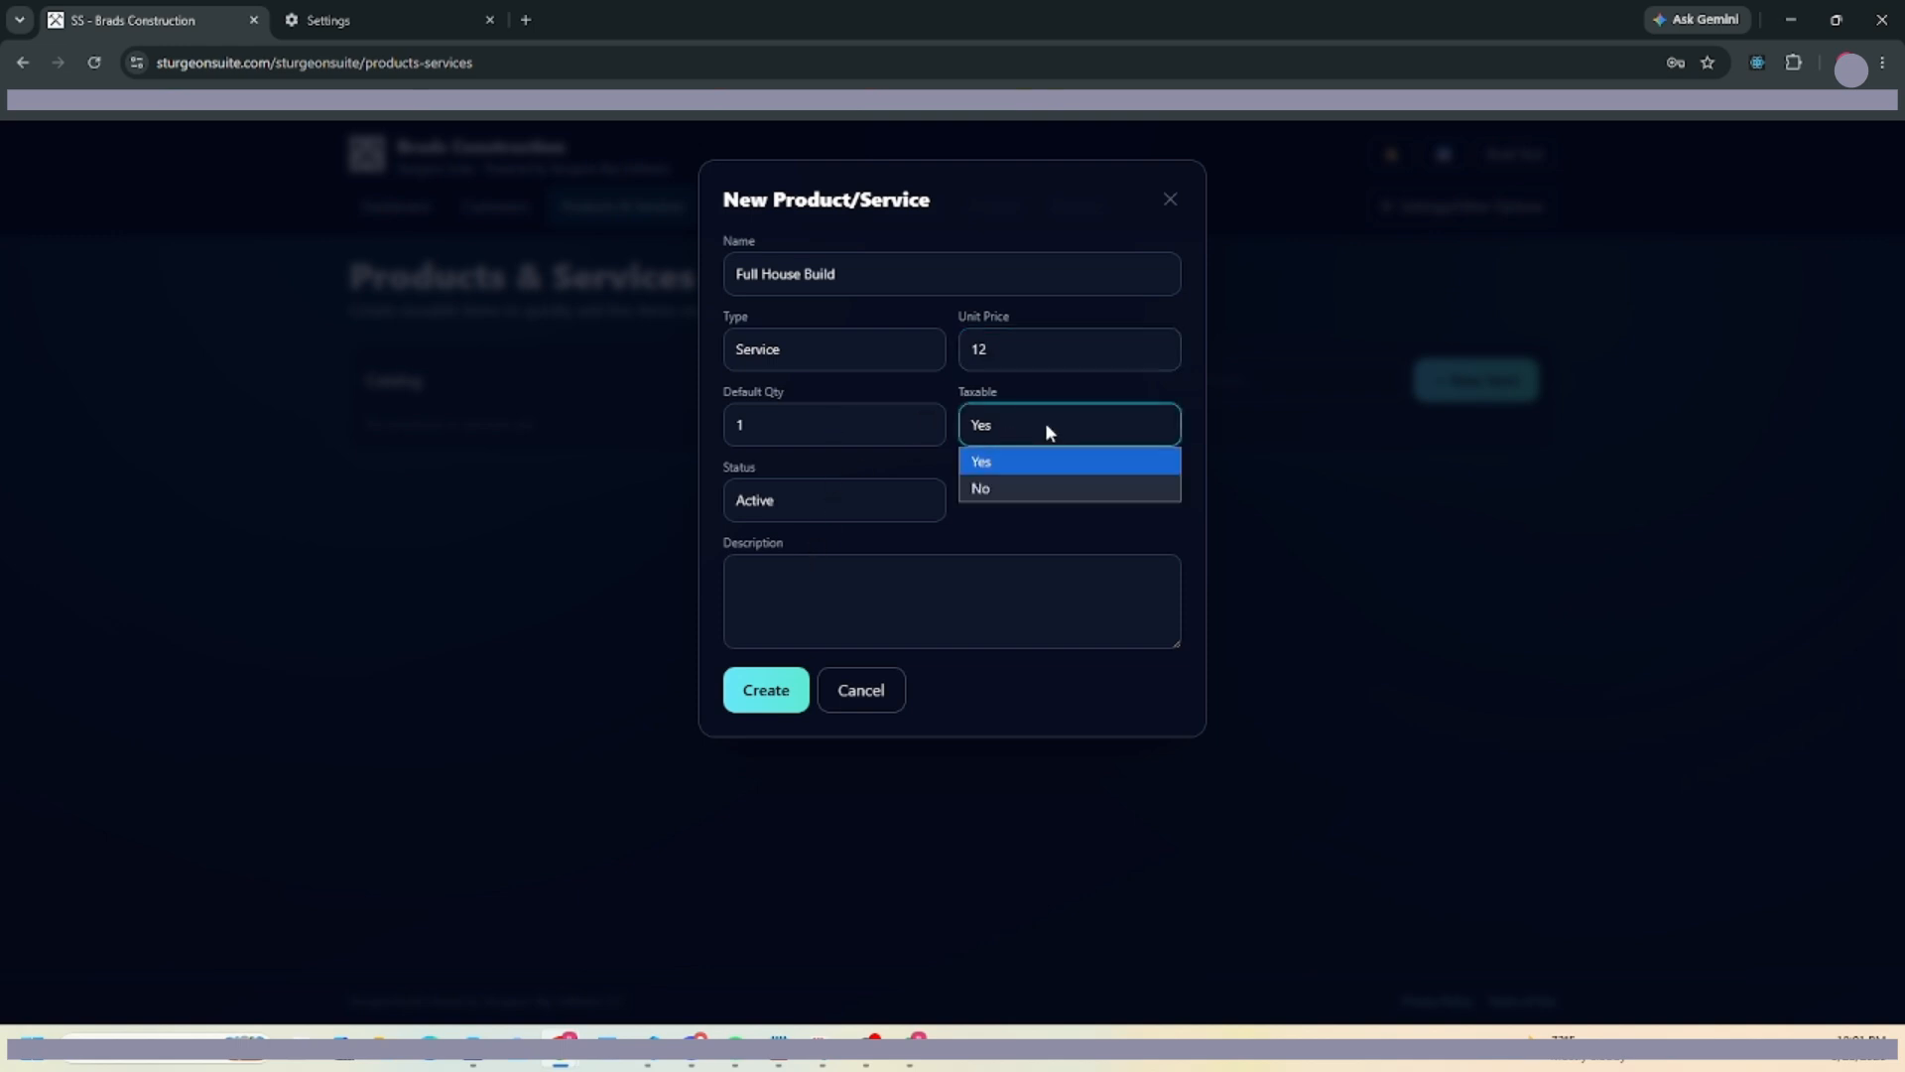
{"action": "left_click", "coordinate": [993, 467]}
{"action": "left_click", "coordinate": [795, 503]}
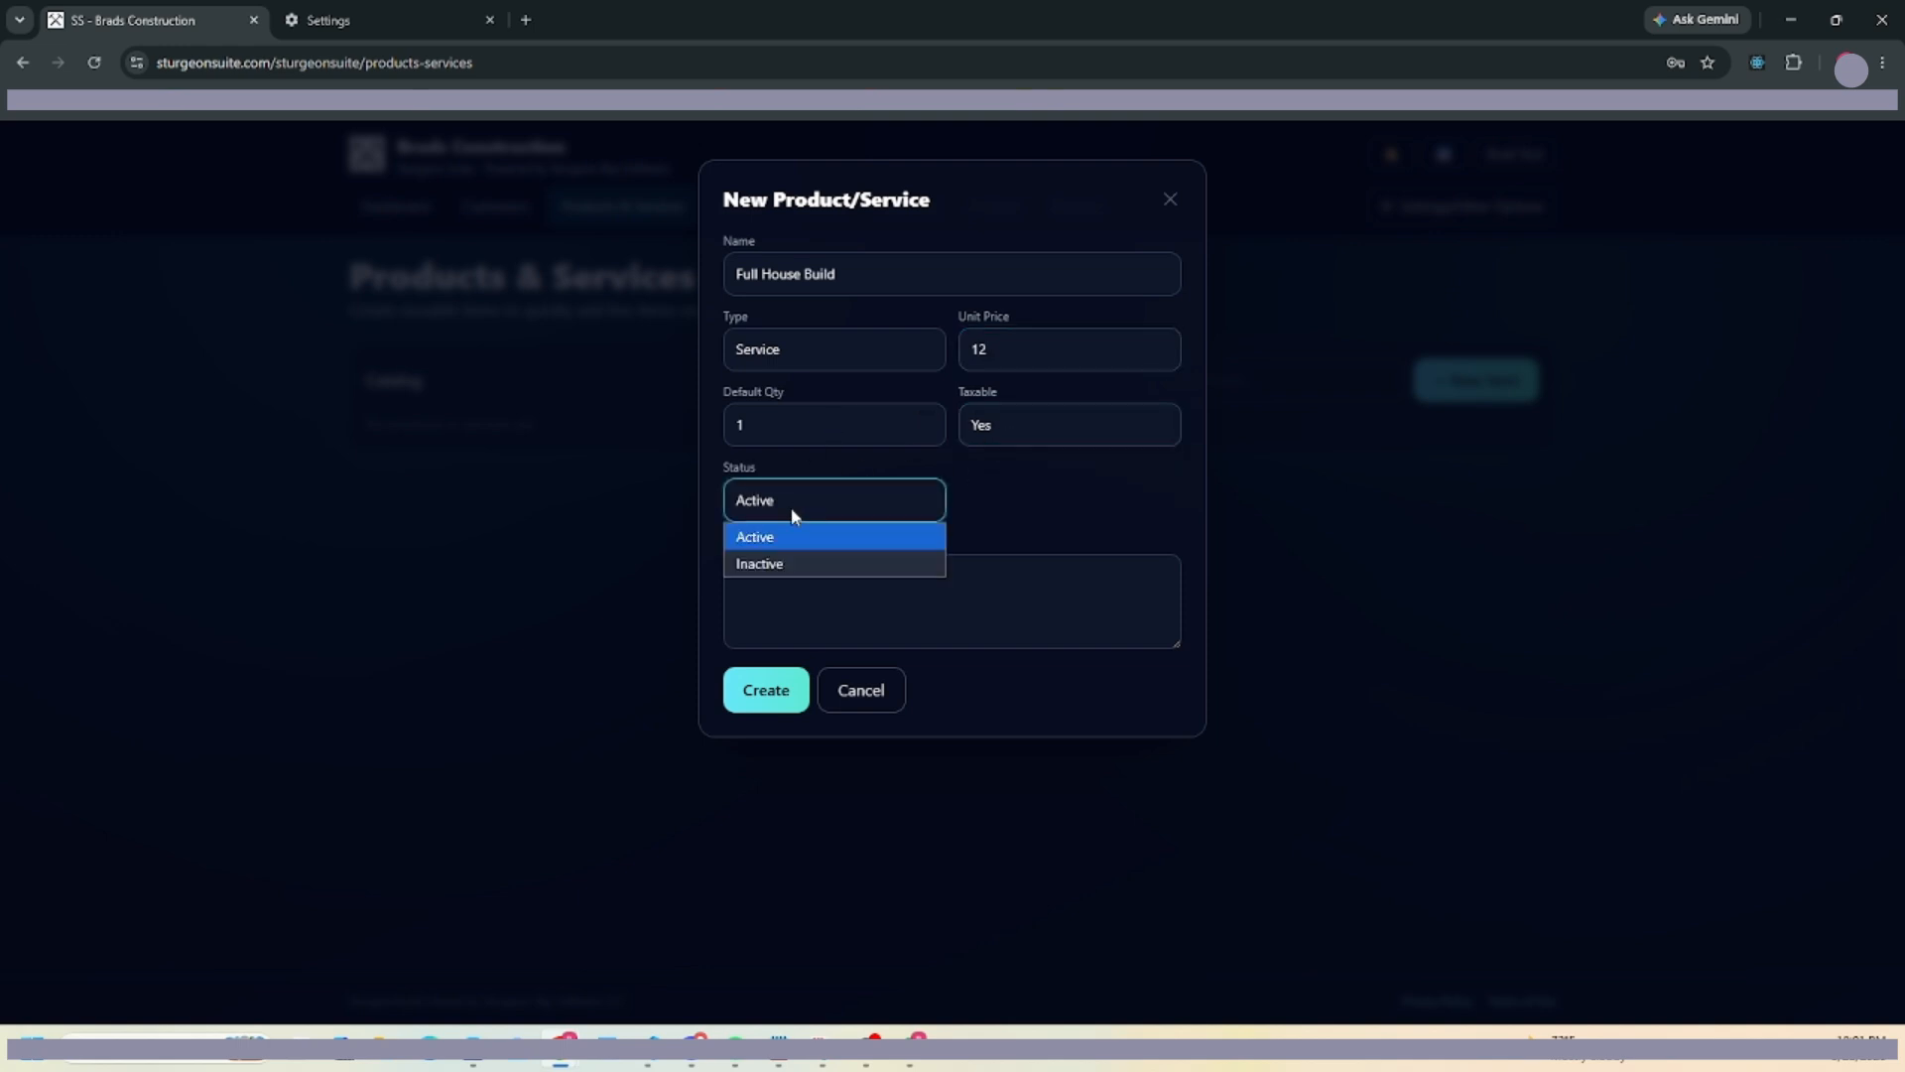
{"action": "left_click", "coordinate": [808, 512]}
{"action": "left_click", "coordinate": [965, 593]}
{"action": "type", "text": "Build you a house"}
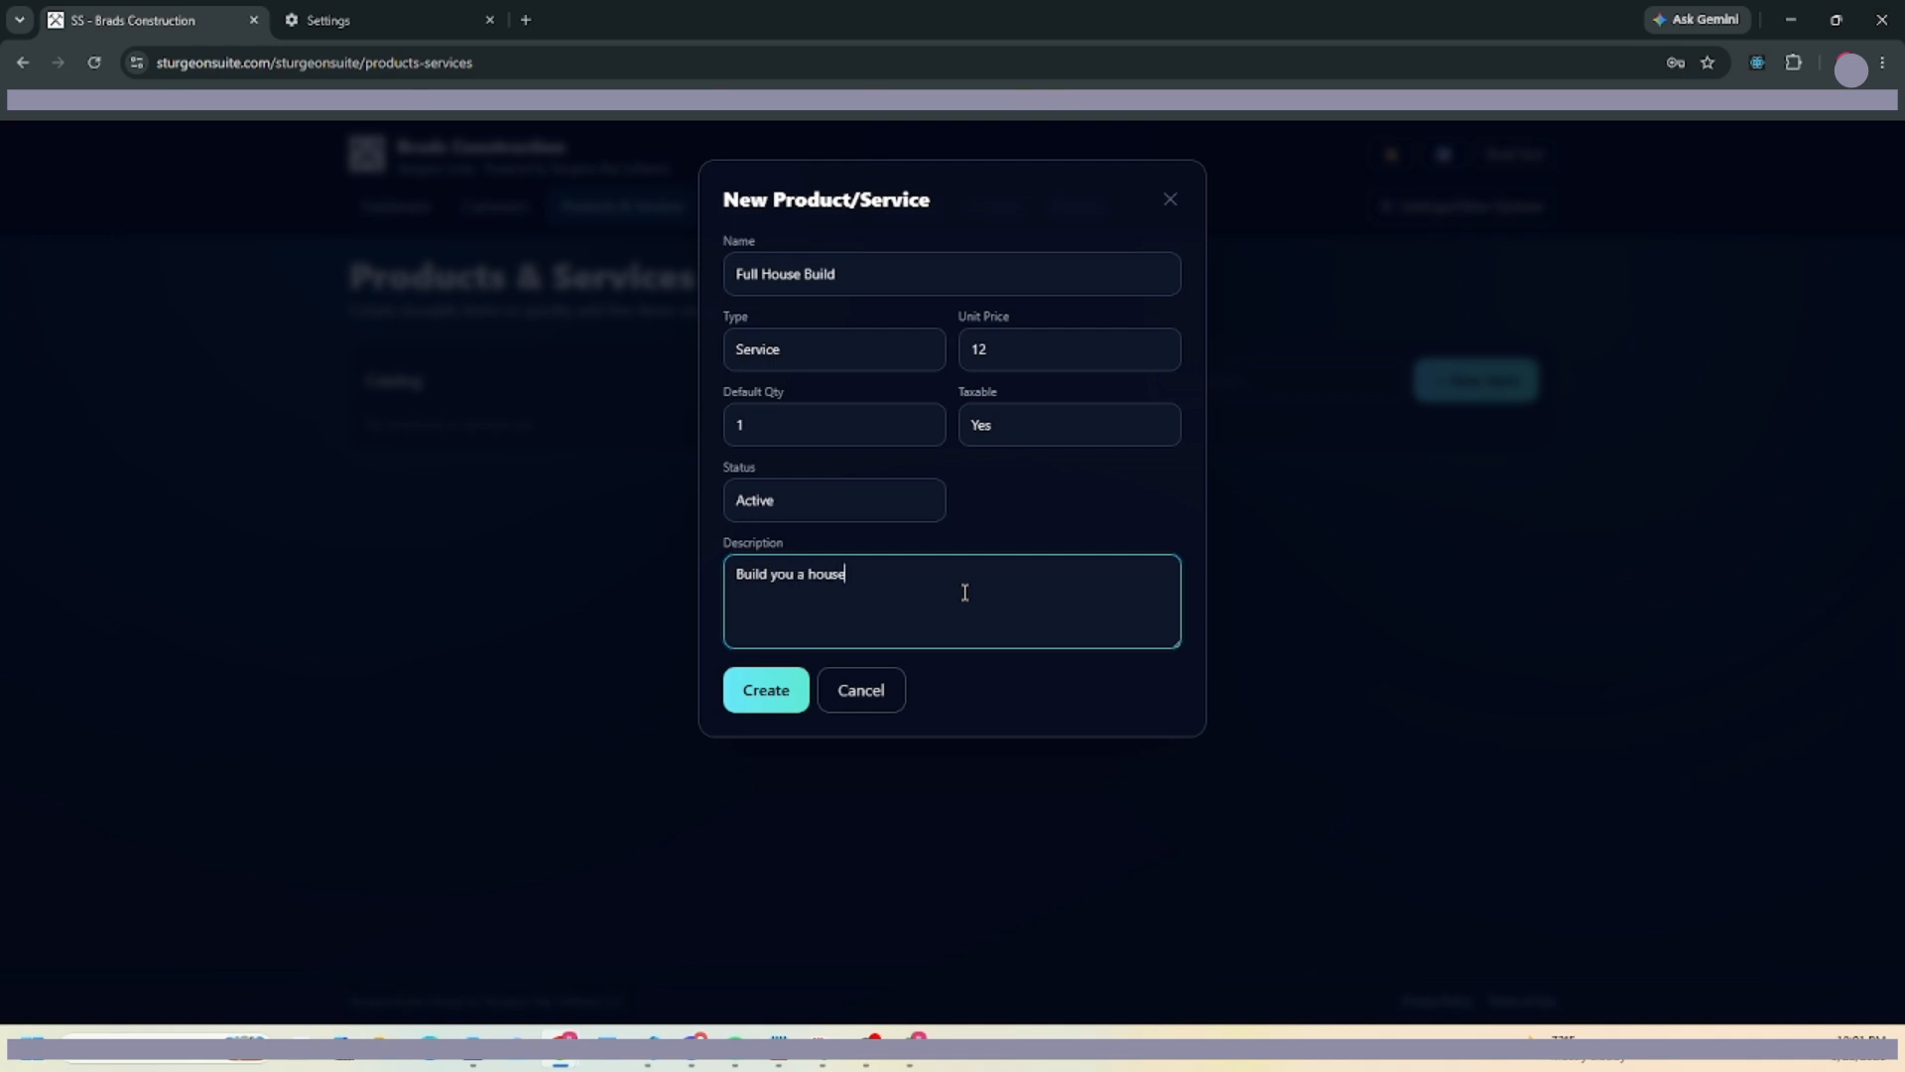
{"action": "left_click", "coordinate": [766, 689]}
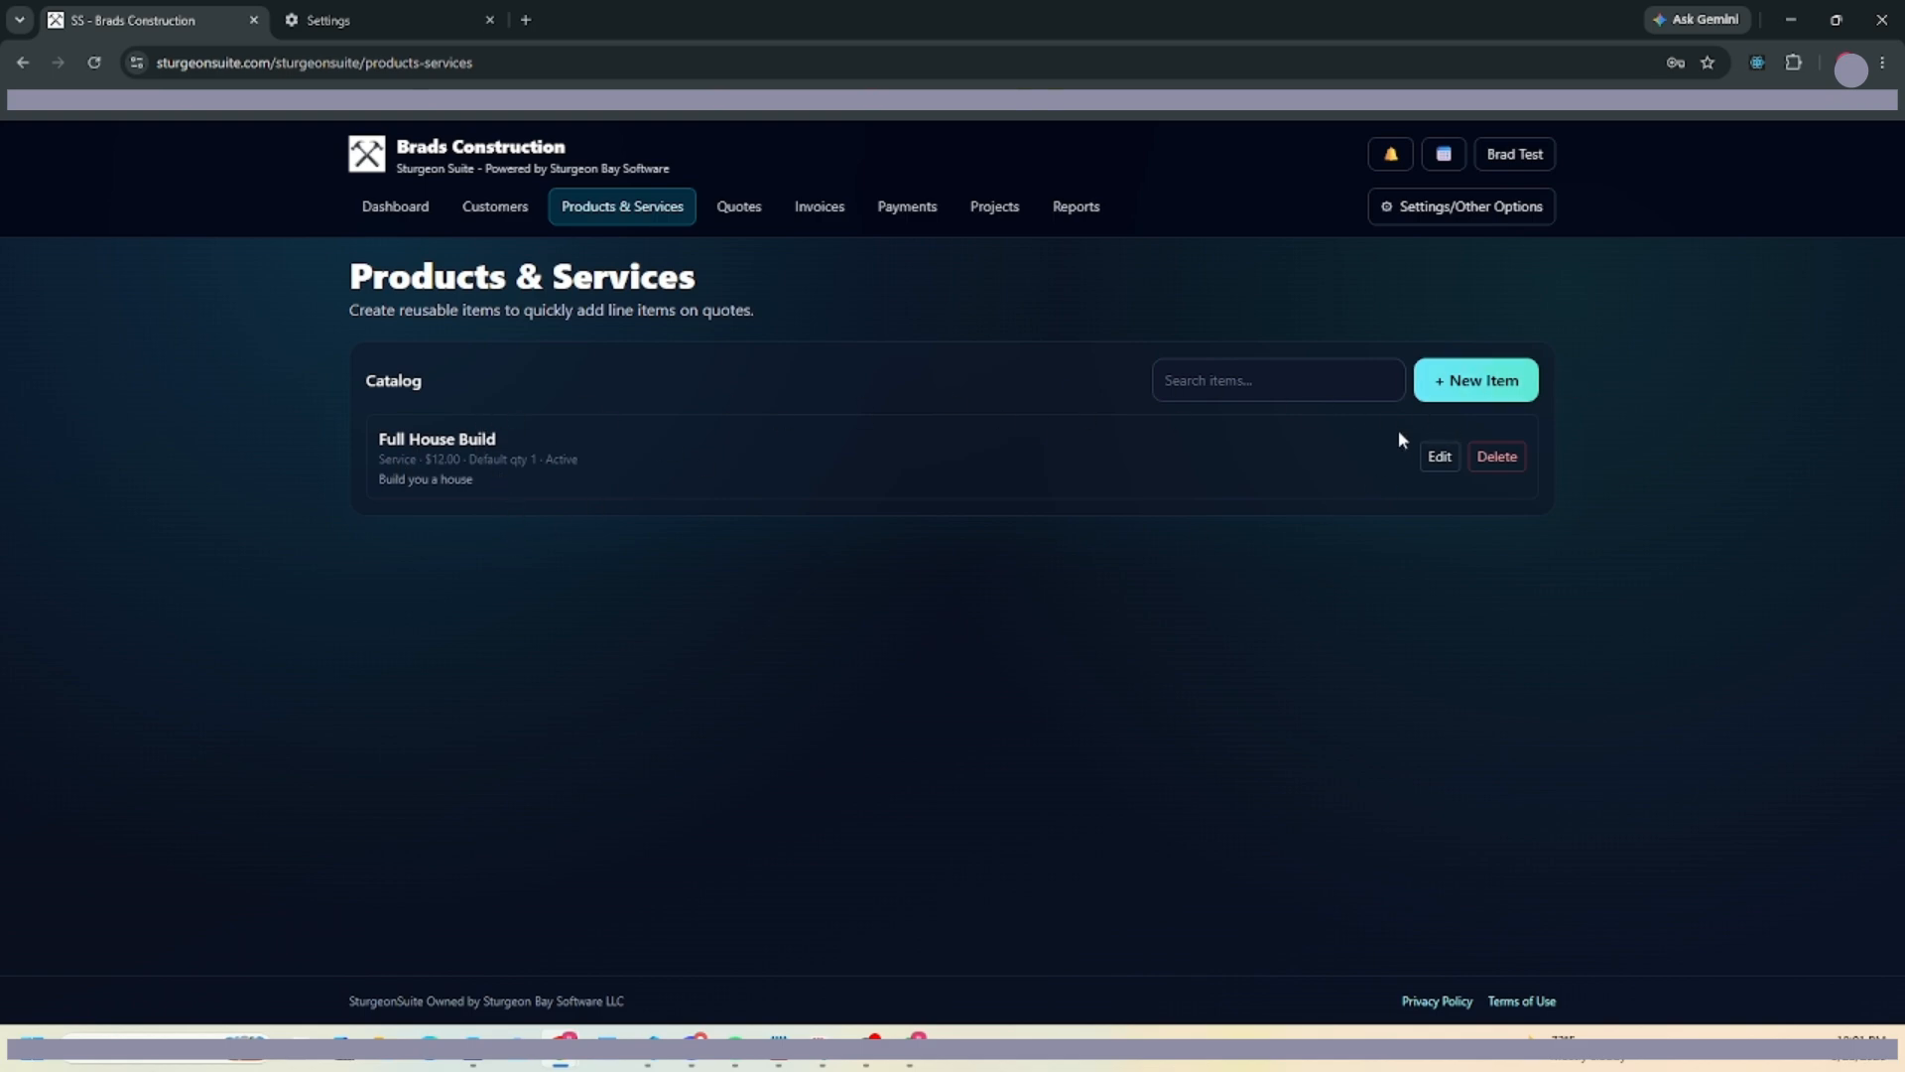
{"action": "left_click", "coordinate": [1434, 380]}
Create the Build Garage item at $13.00 and go back to the dashboard.
{"action": "left_click", "coordinate": [871, 271]}
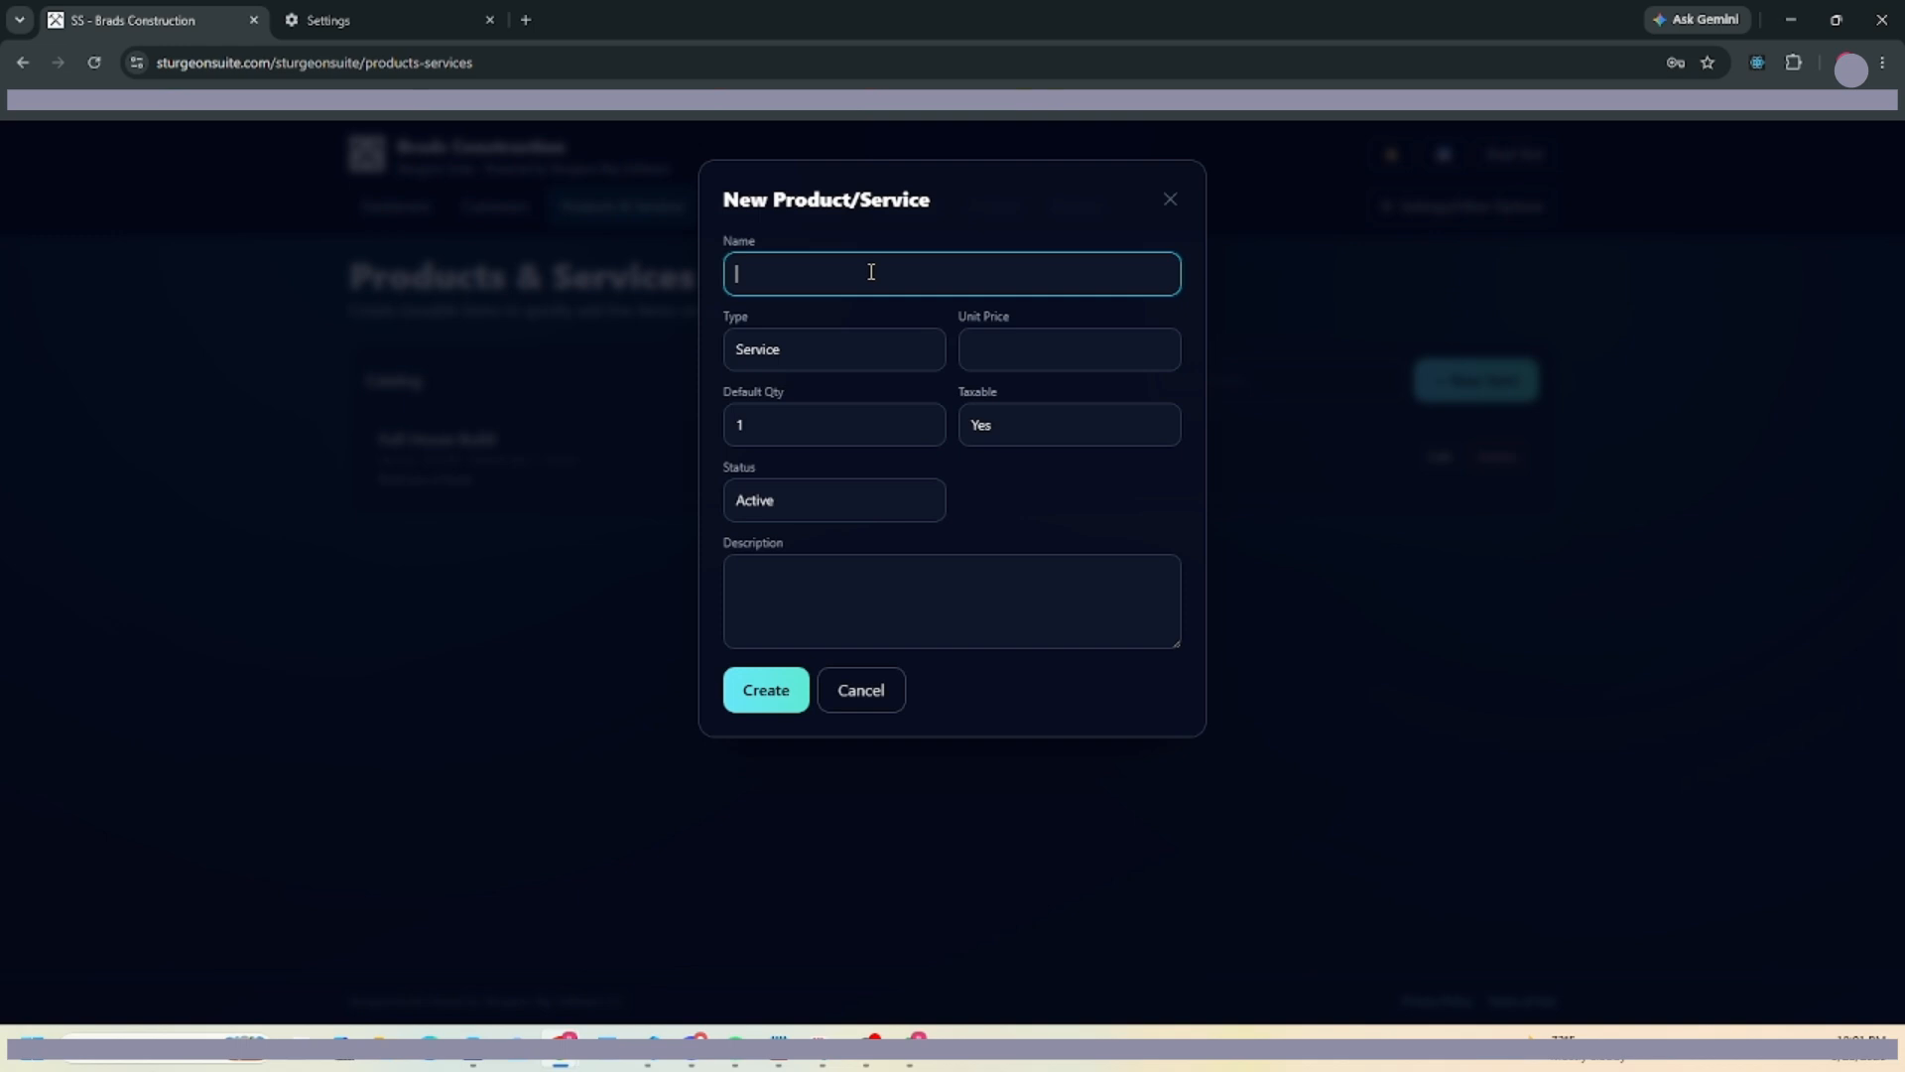
{"action": "type", "text": "Build Garage"}
{"action": "left_click", "coordinate": [1117, 353]}
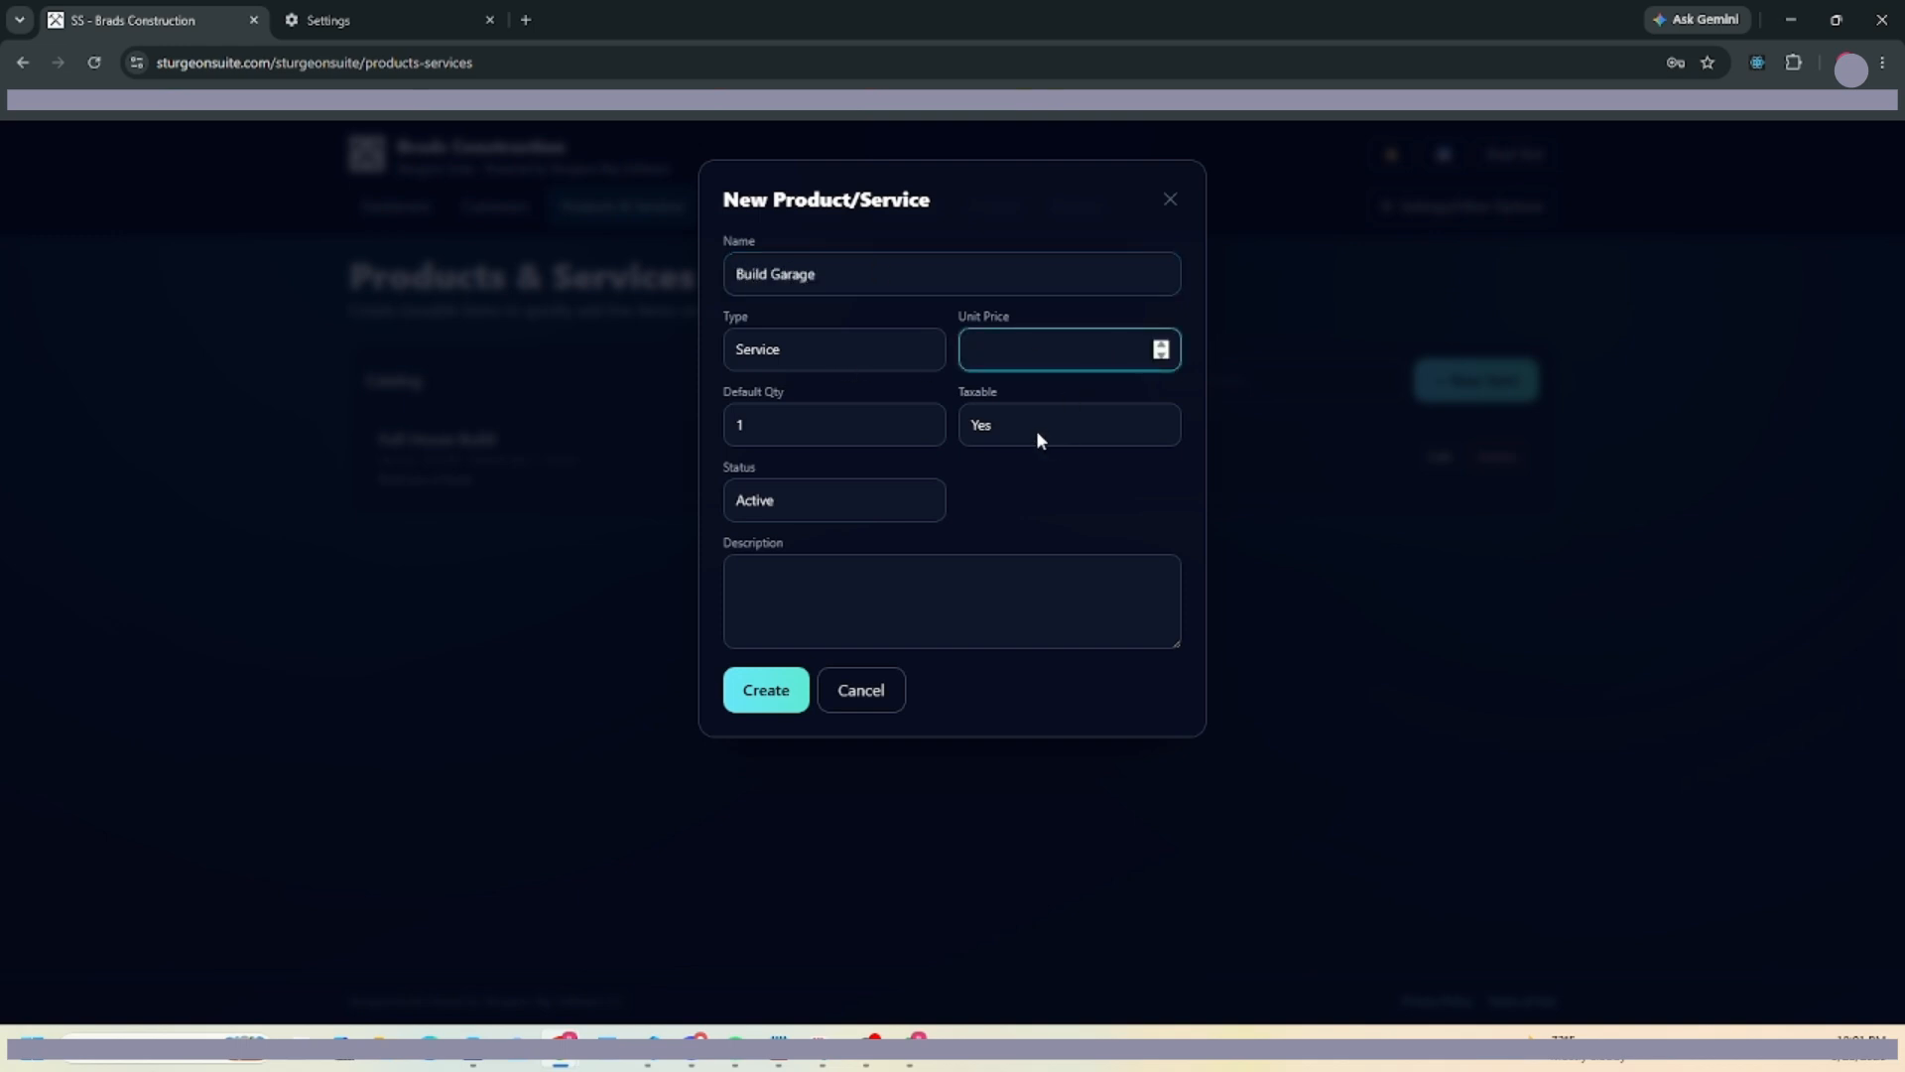
{"action": "type", "text": "13"}
{"action": "left_click", "coordinate": [756, 693]}
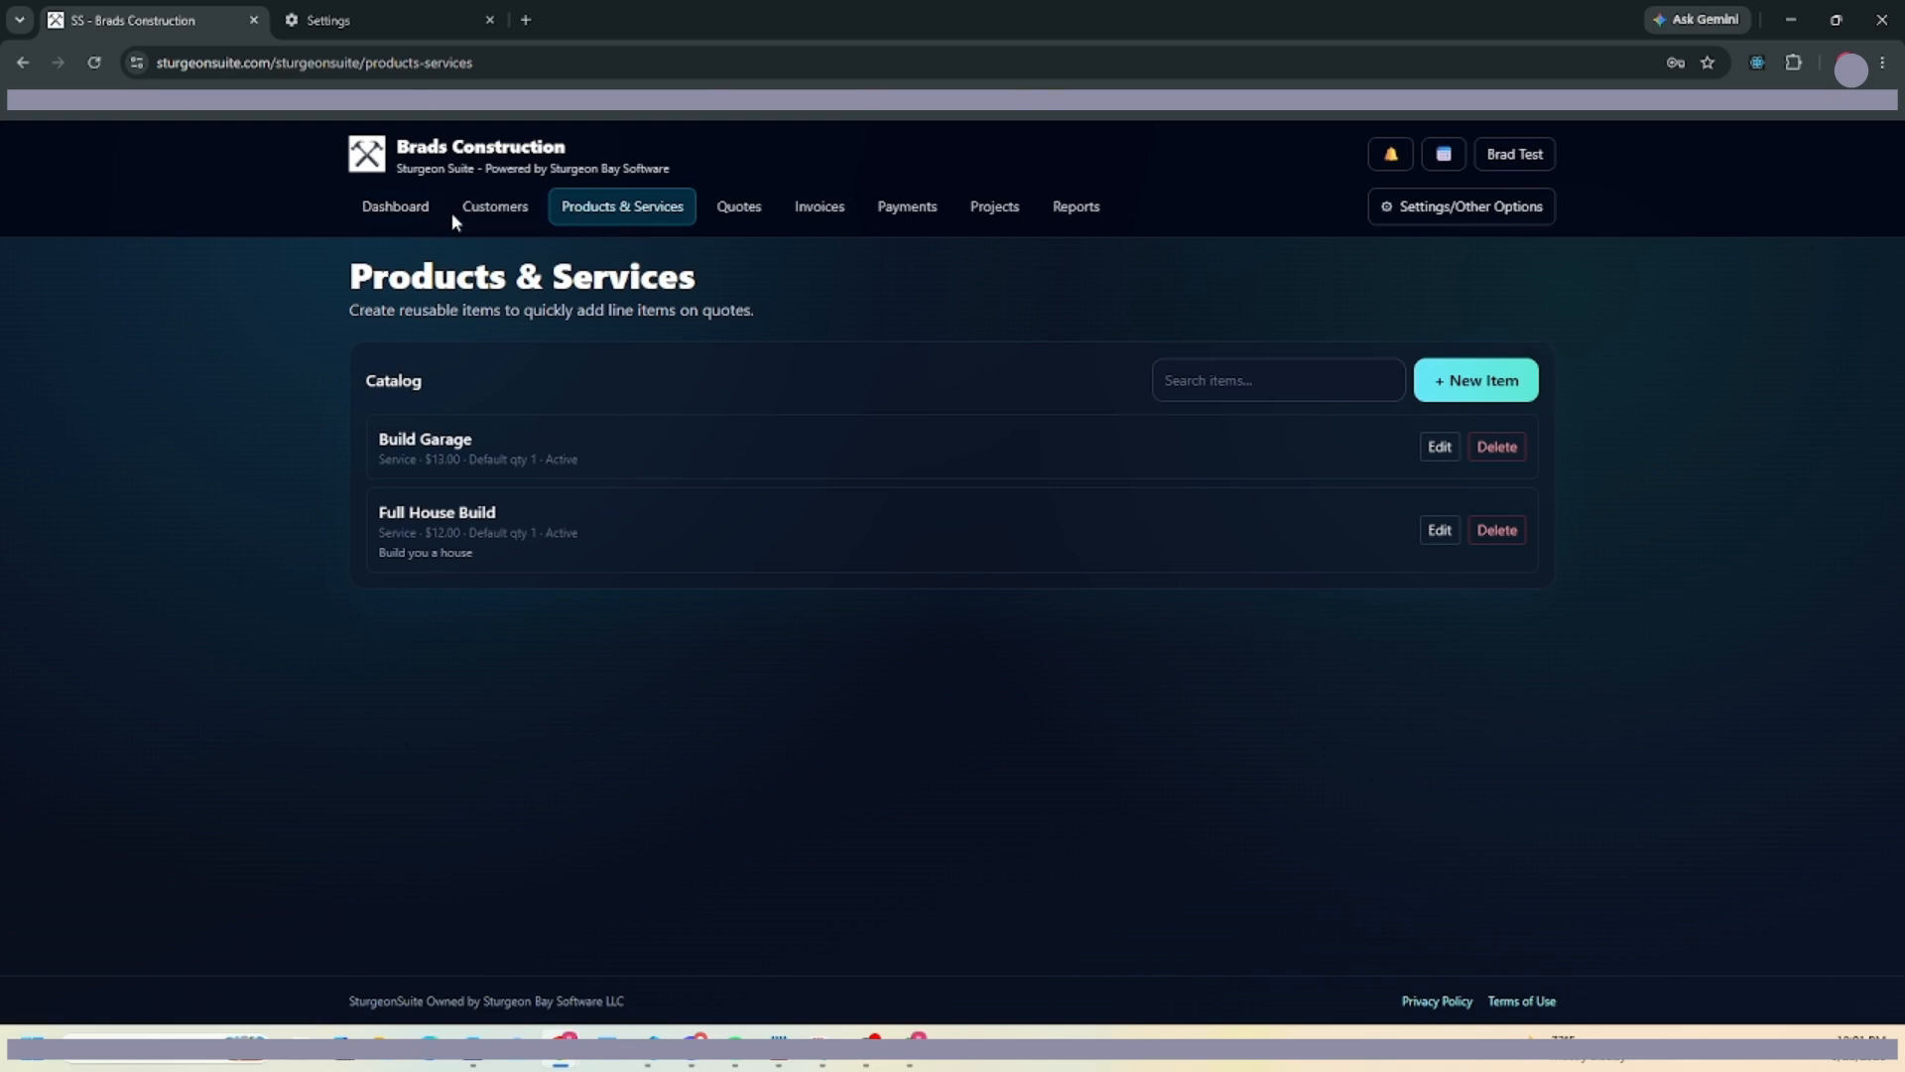
{"action": "left_click", "coordinate": [395, 208]}
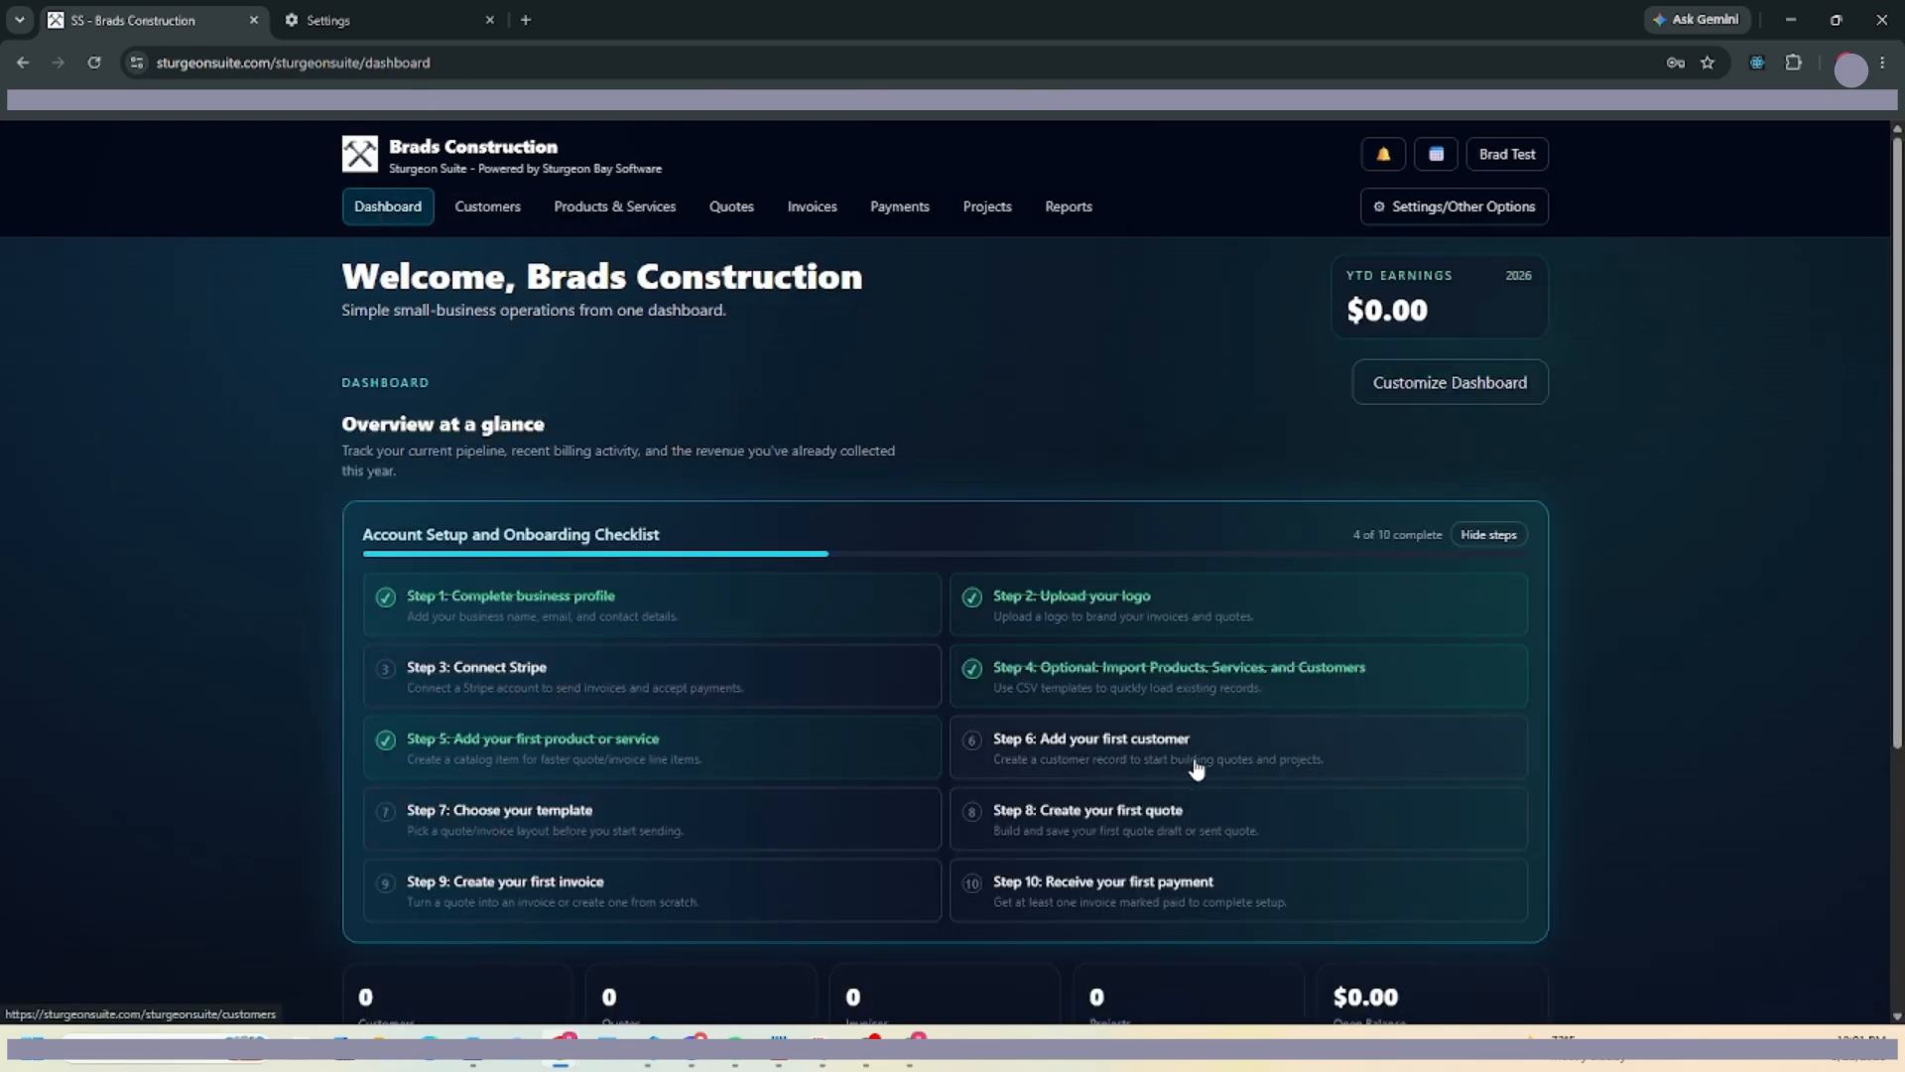
{"action": "left_click", "coordinate": [1196, 767]}
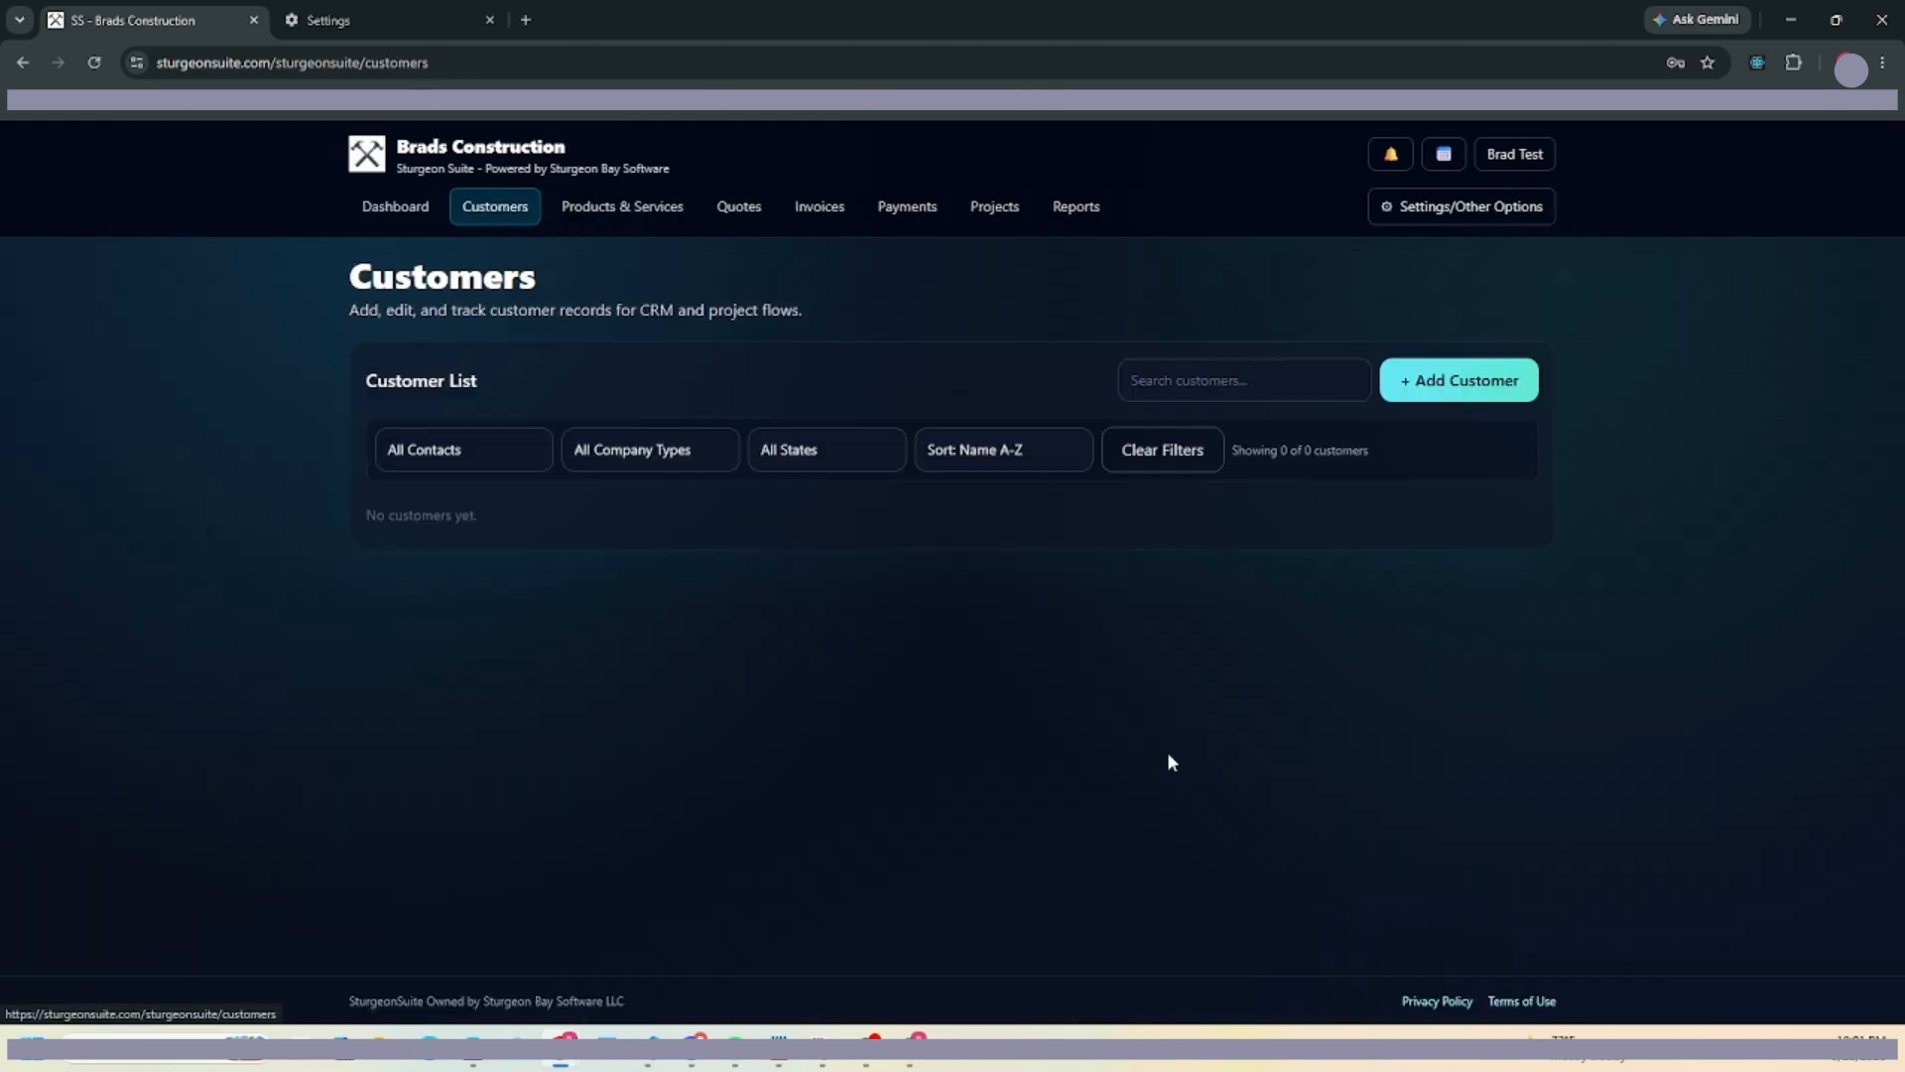
Start a new customer with the contact's first and last name and company Does Rentals.
{"action": "left_click", "coordinate": [1463, 394]}
{"action": "type", "text": "Jo"}
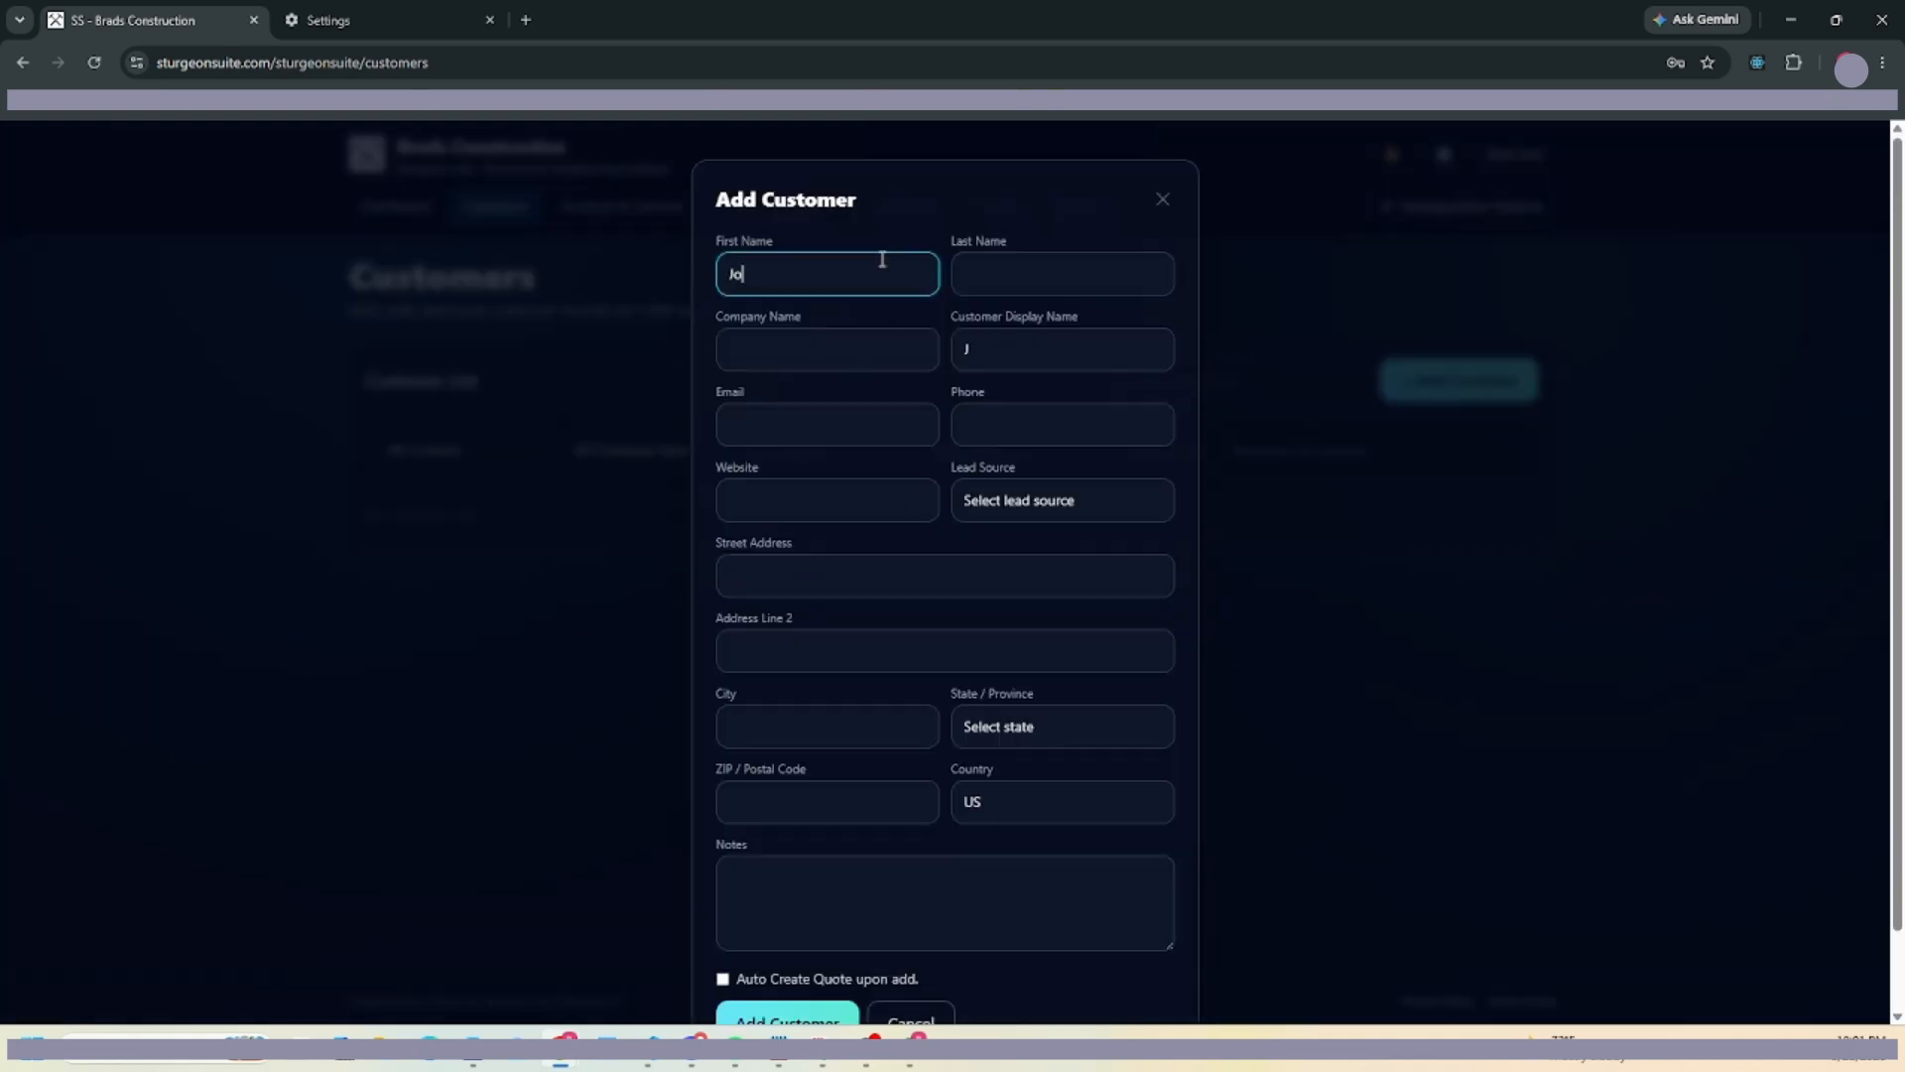
{"action": "type", "text": "hn"}
{"action": "key", "text": "Tab"}
{"action": "type", "text": "Doe"}
{"action": "key", "text": "Tab"}
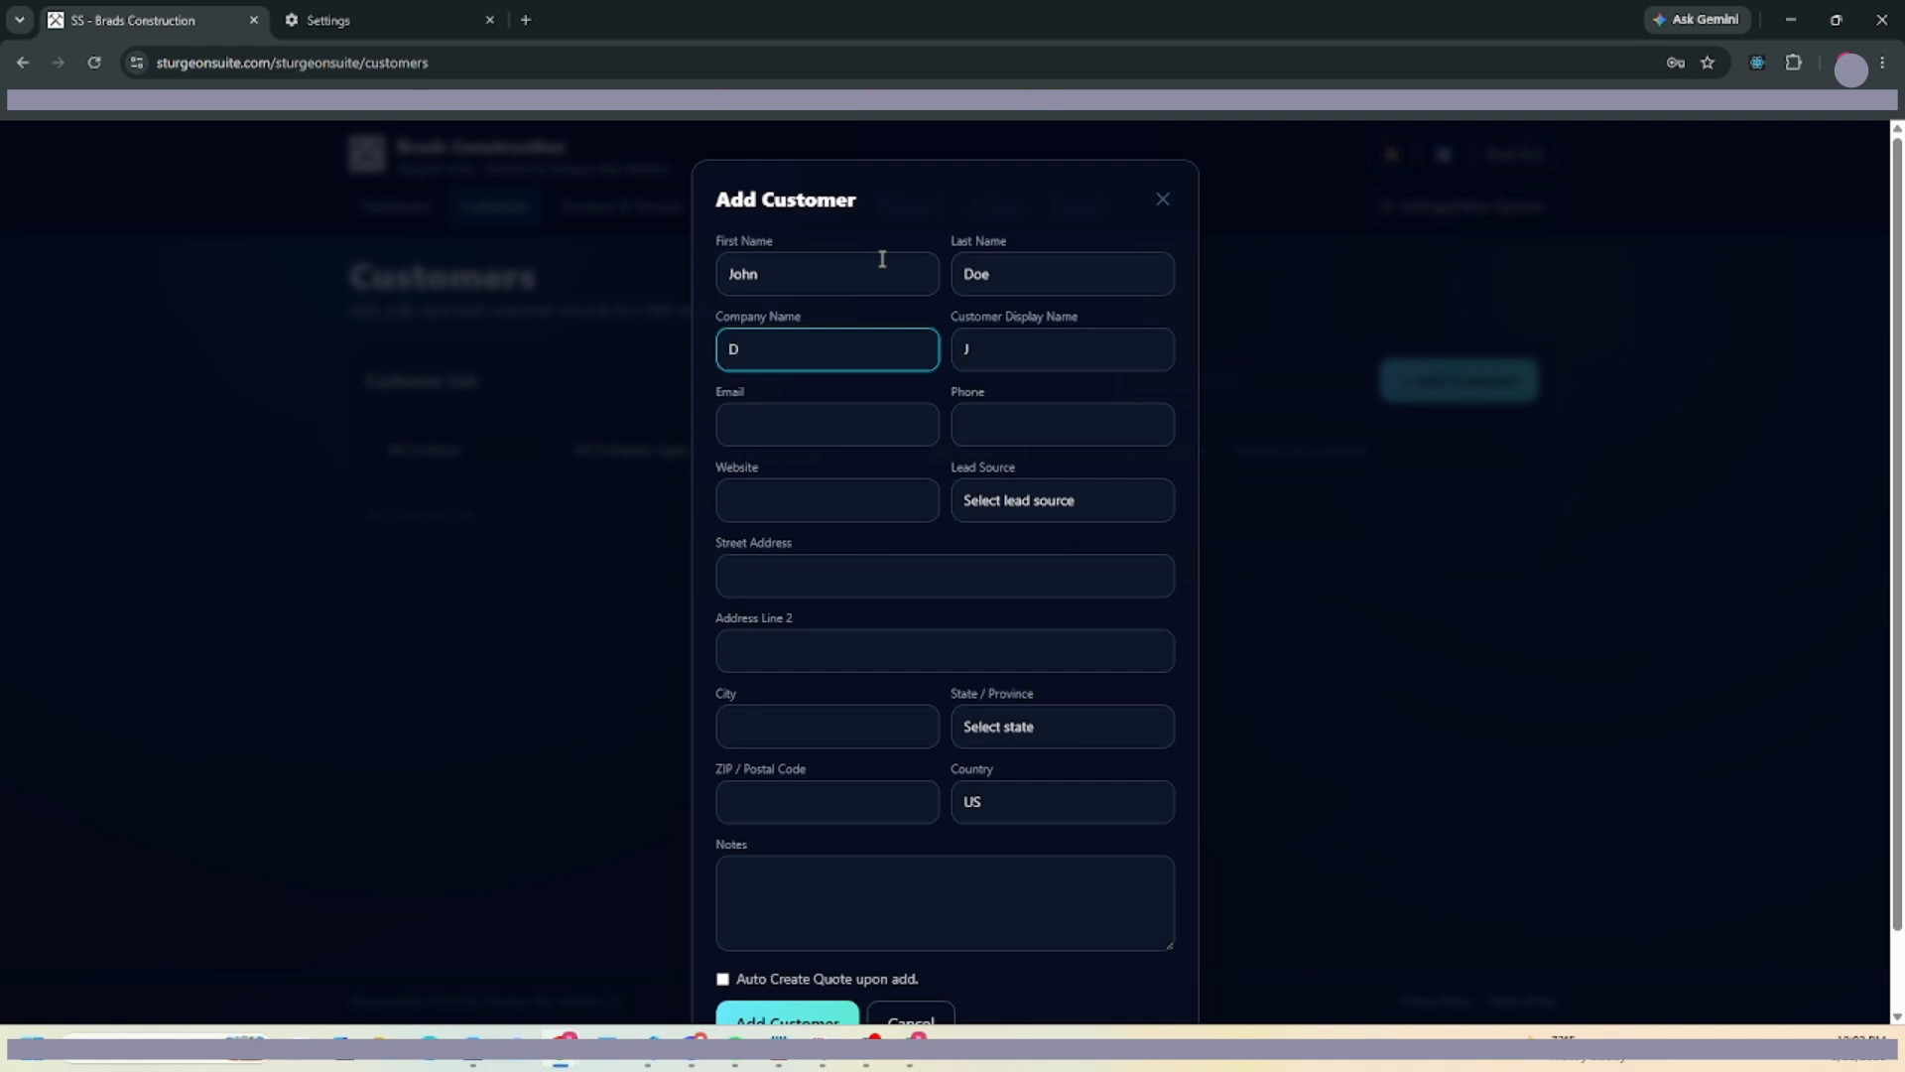
{"action": "type", "text": "Does Rentals"}
{"action": "key", "text": "Tab"}
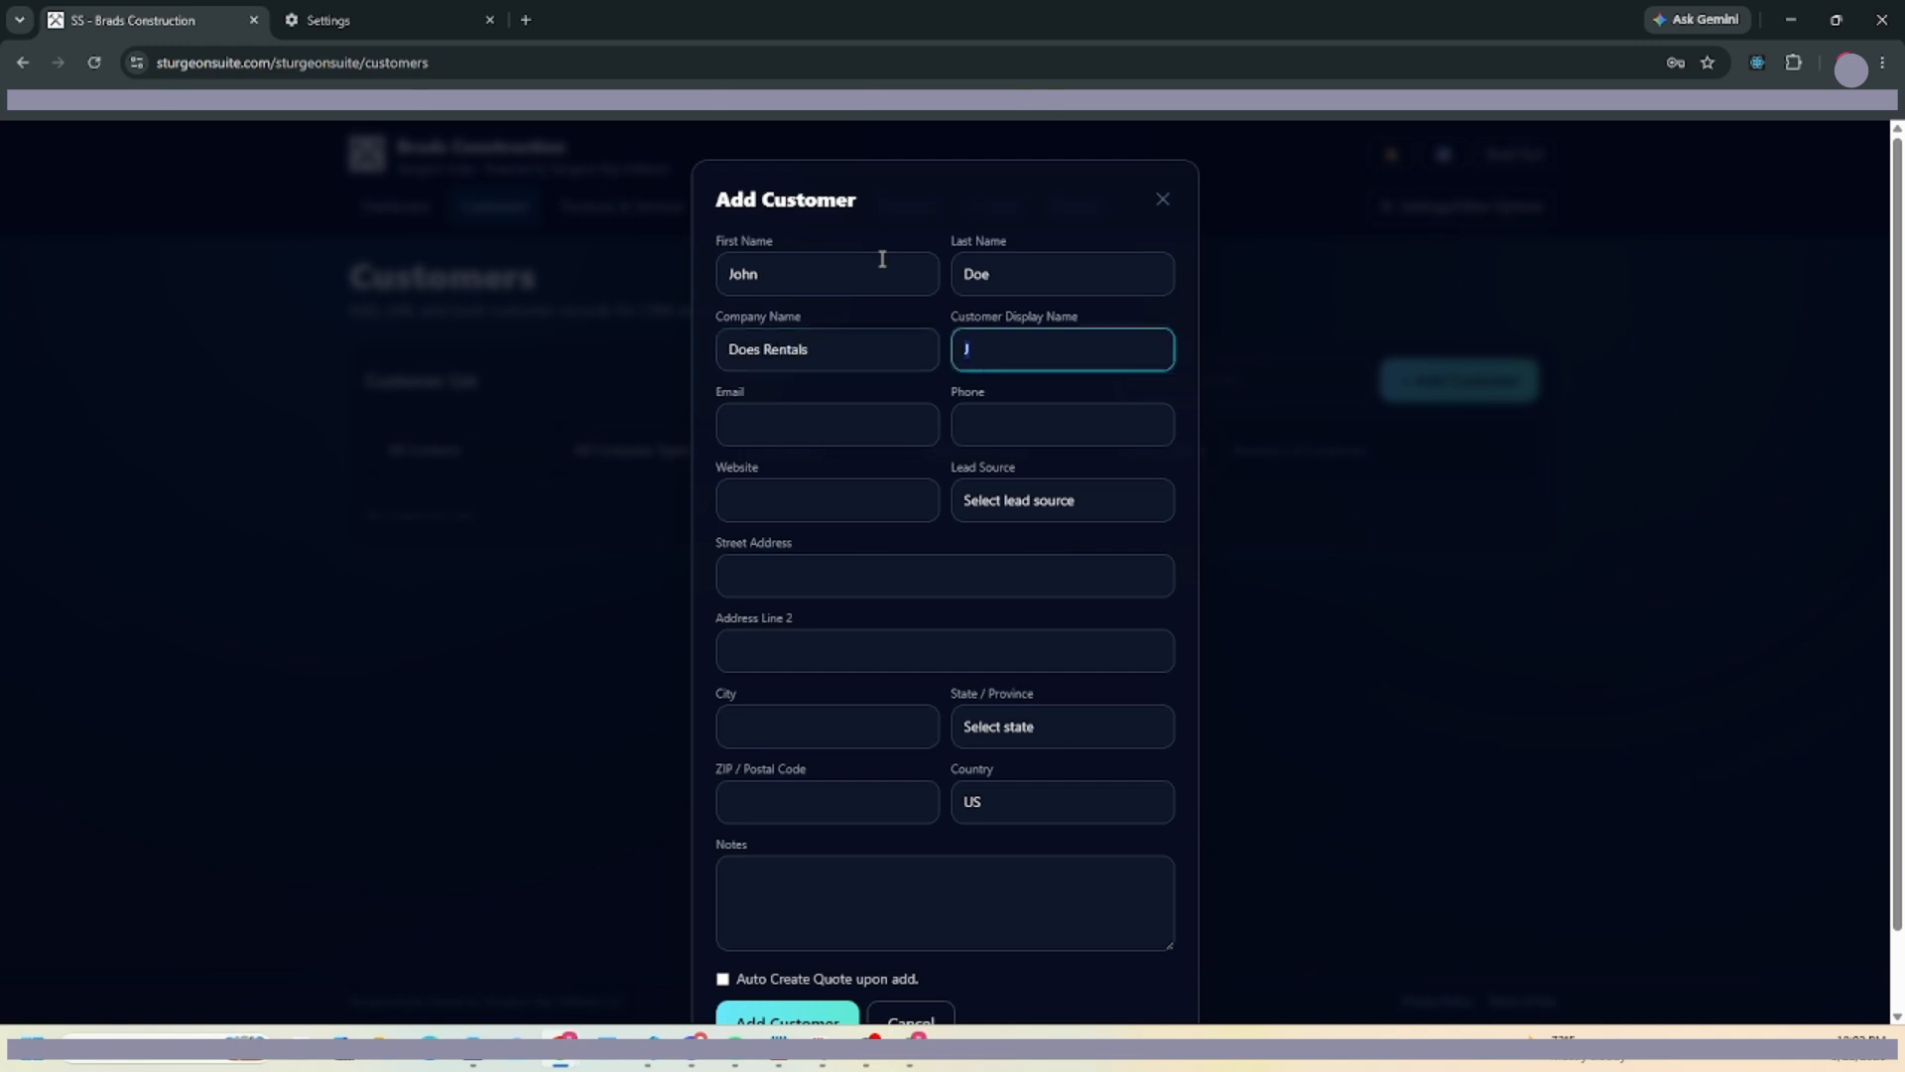
Enter the customer's email and phone number and set the lead source to Website.
{"action": "left_click", "coordinate": [814, 429]}
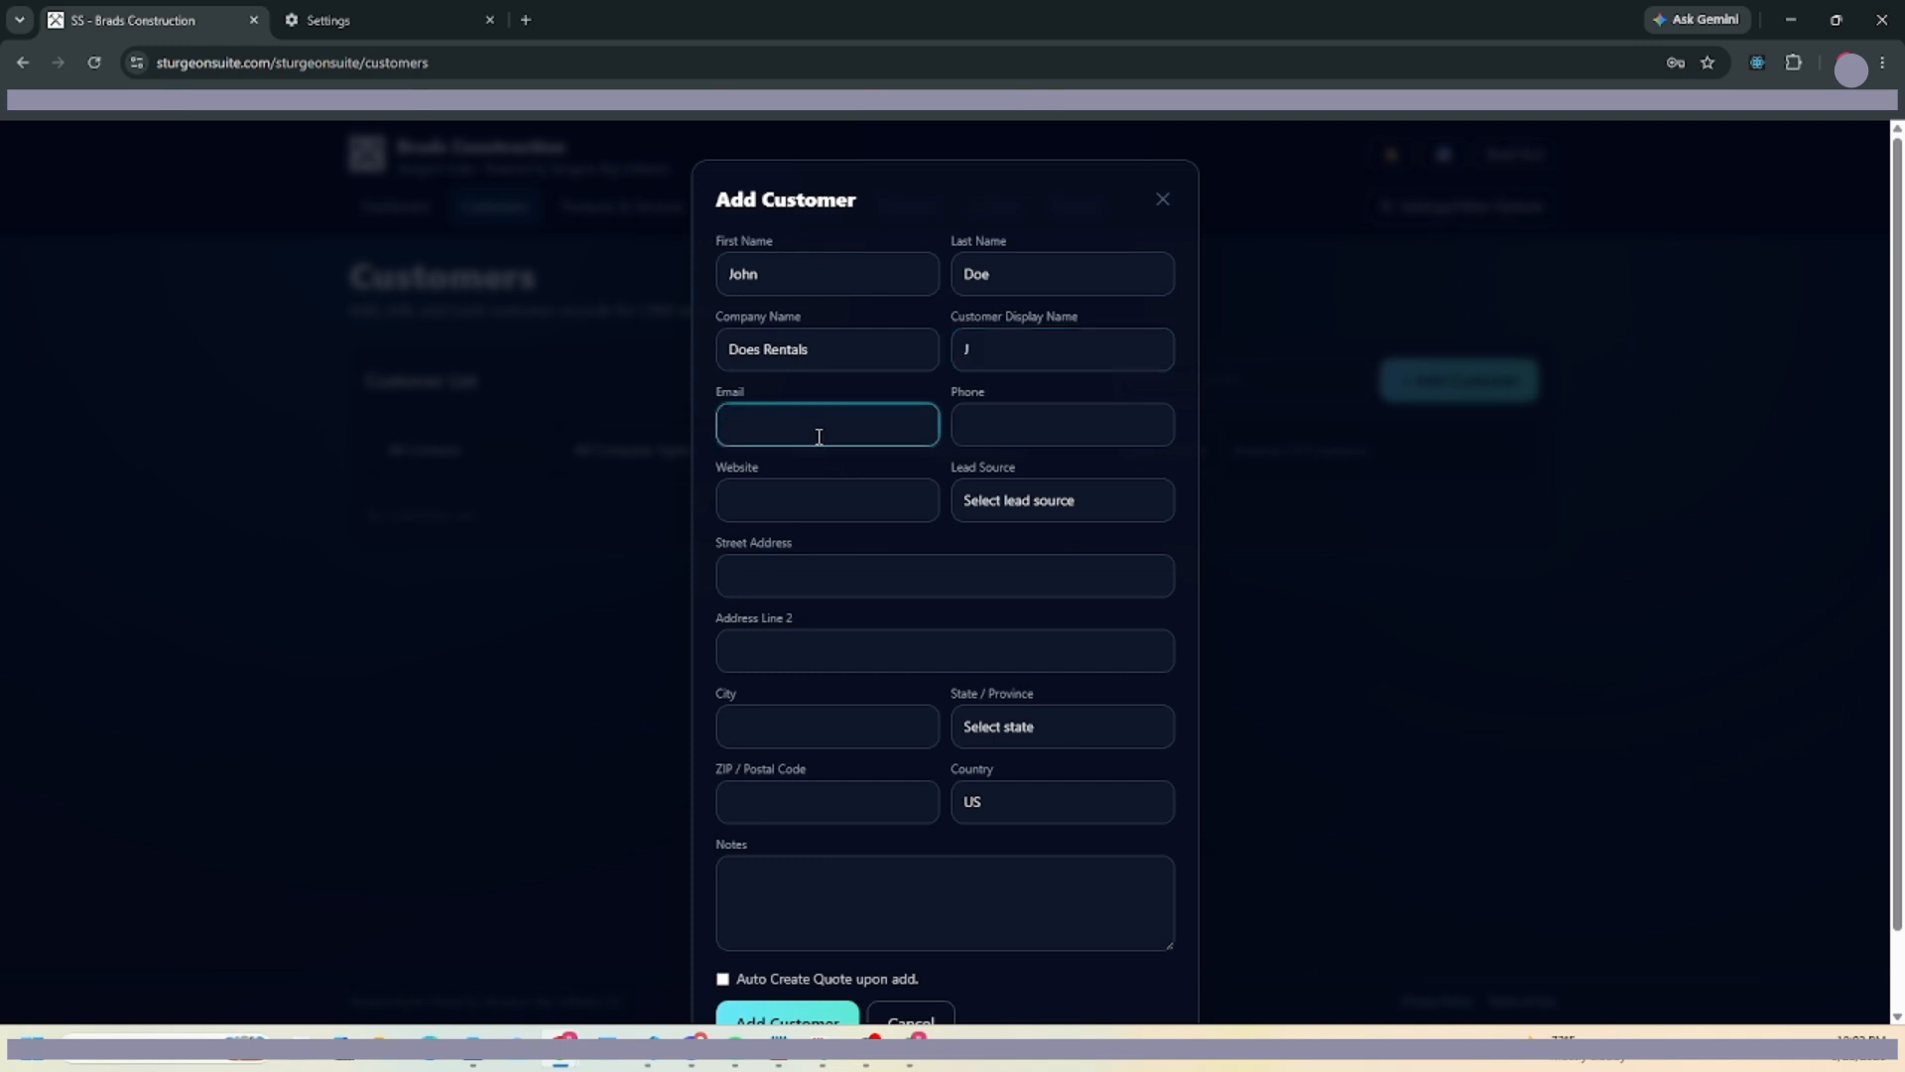
{"action": "left_click", "coordinate": [1059, 424]}
{"action": "type", "text": "12312342q3423"}
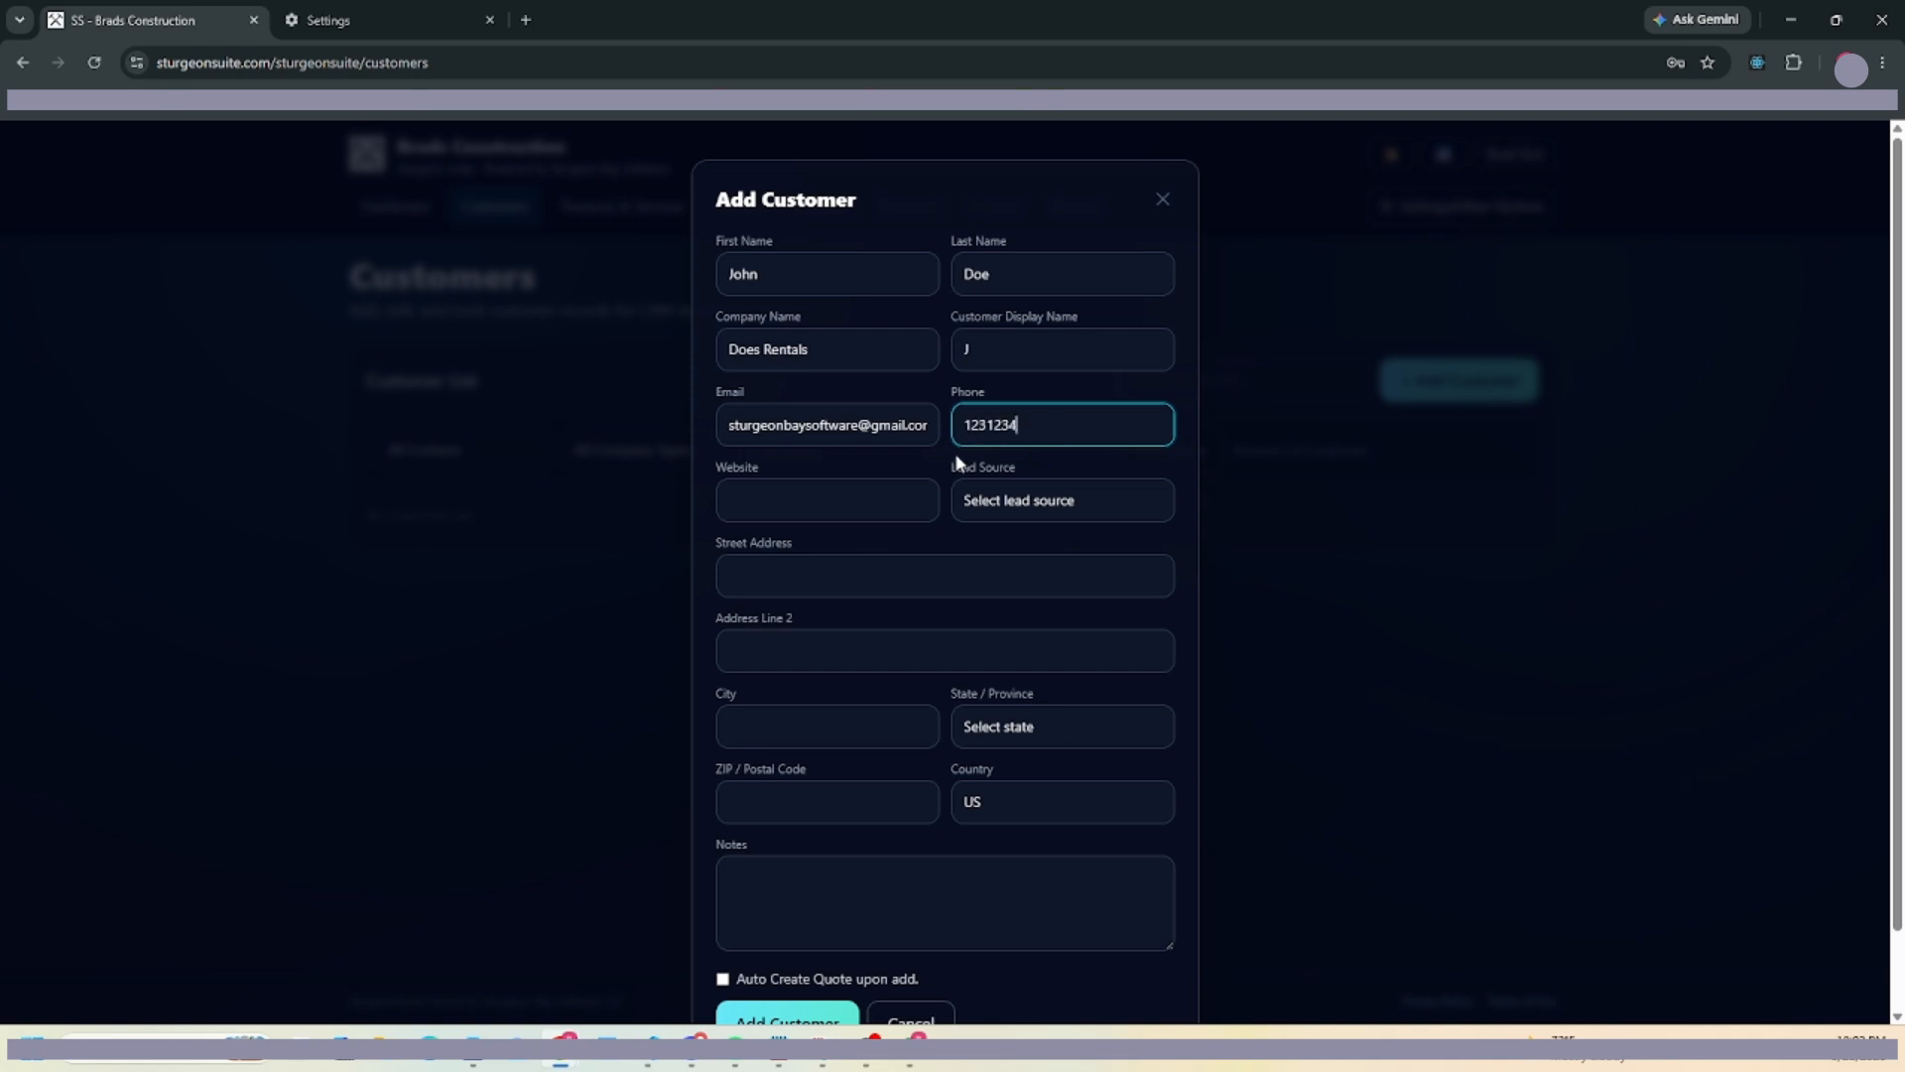
{"action": "key", "text": "Left"}
{"action": "key", "text": "Left"}
{"action": "key", "text": "Left"}
{"action": "key", "text": "Left"}
{"action": "key", "text": "BackSpace"}
{"action": "left_click_drag", "start_coordinate": [996, 427], "coordinate": [1018, 427]}
{"action": "left_click", "coordinate": [1067, 427]}
{"action": "left_click", "coordinate": [852, 488]}
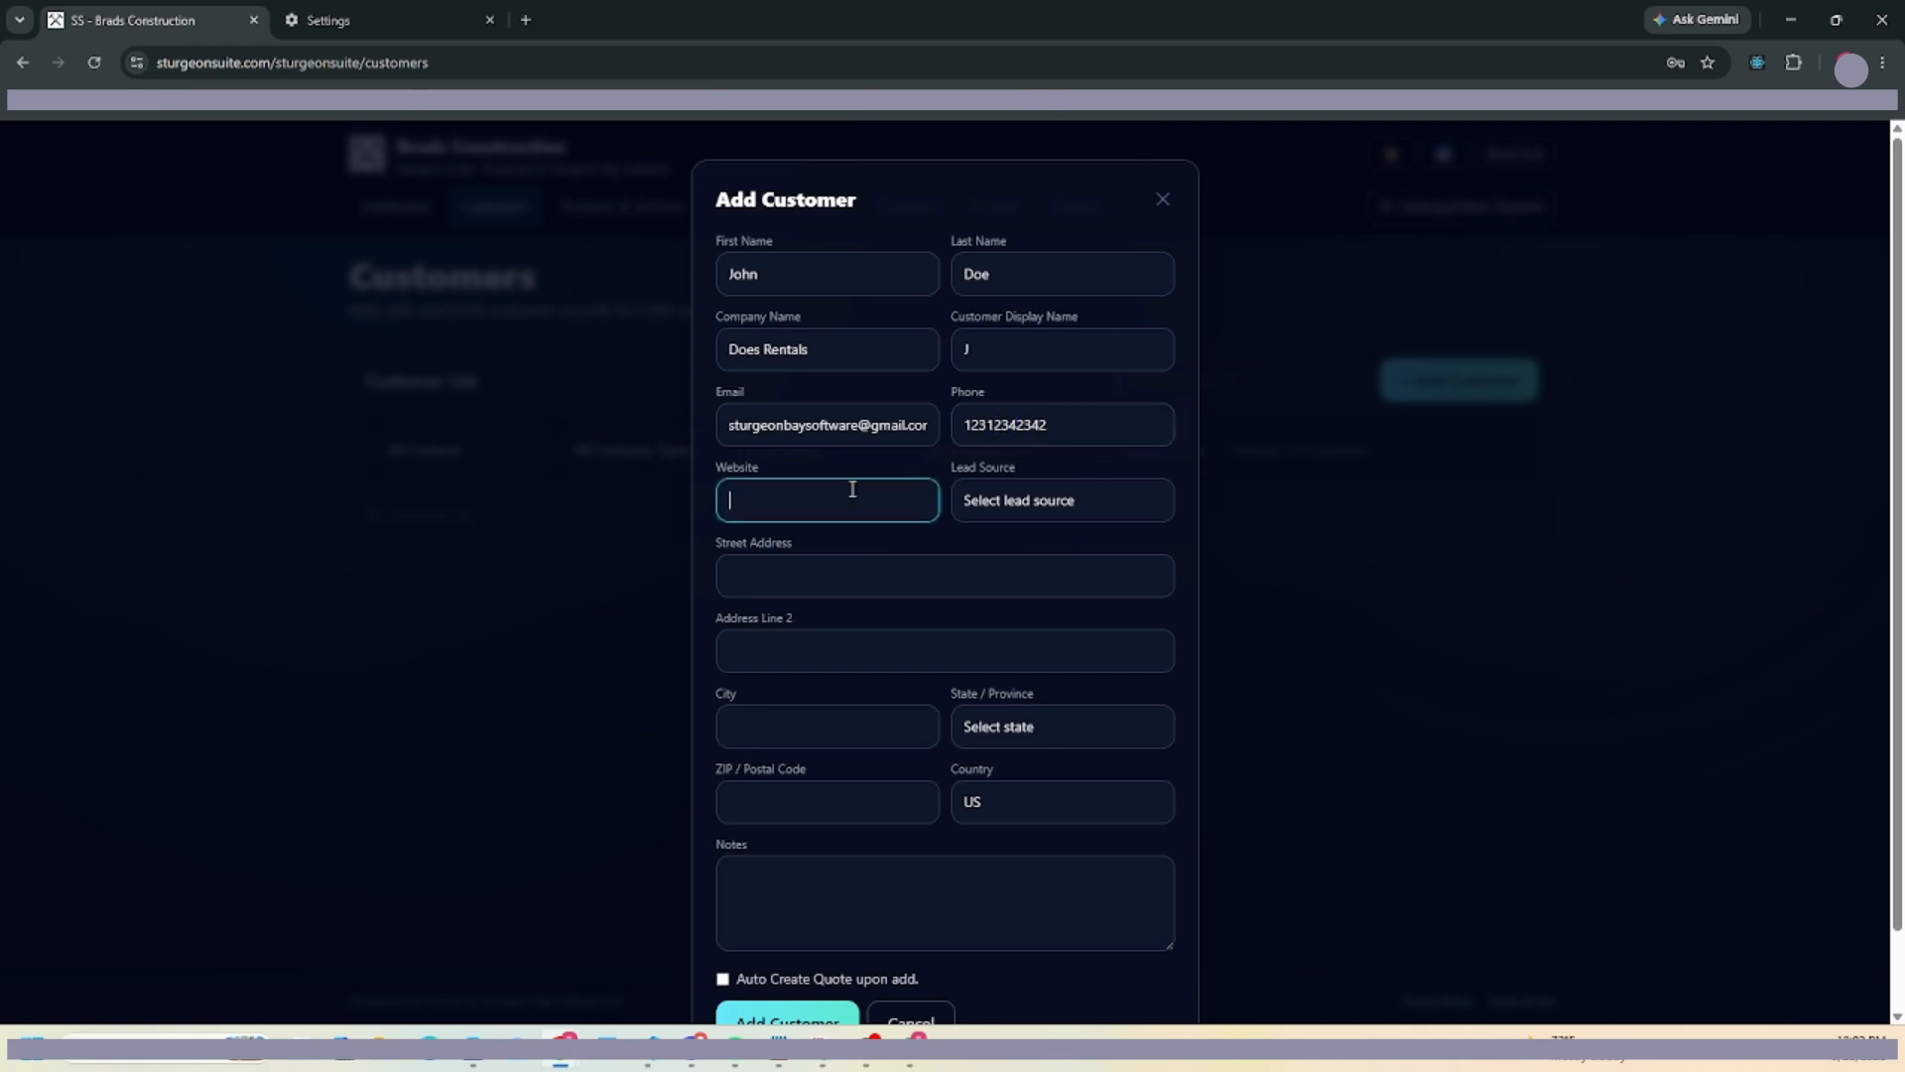
{"action": "left_click", "coordinate": [983, 499]}
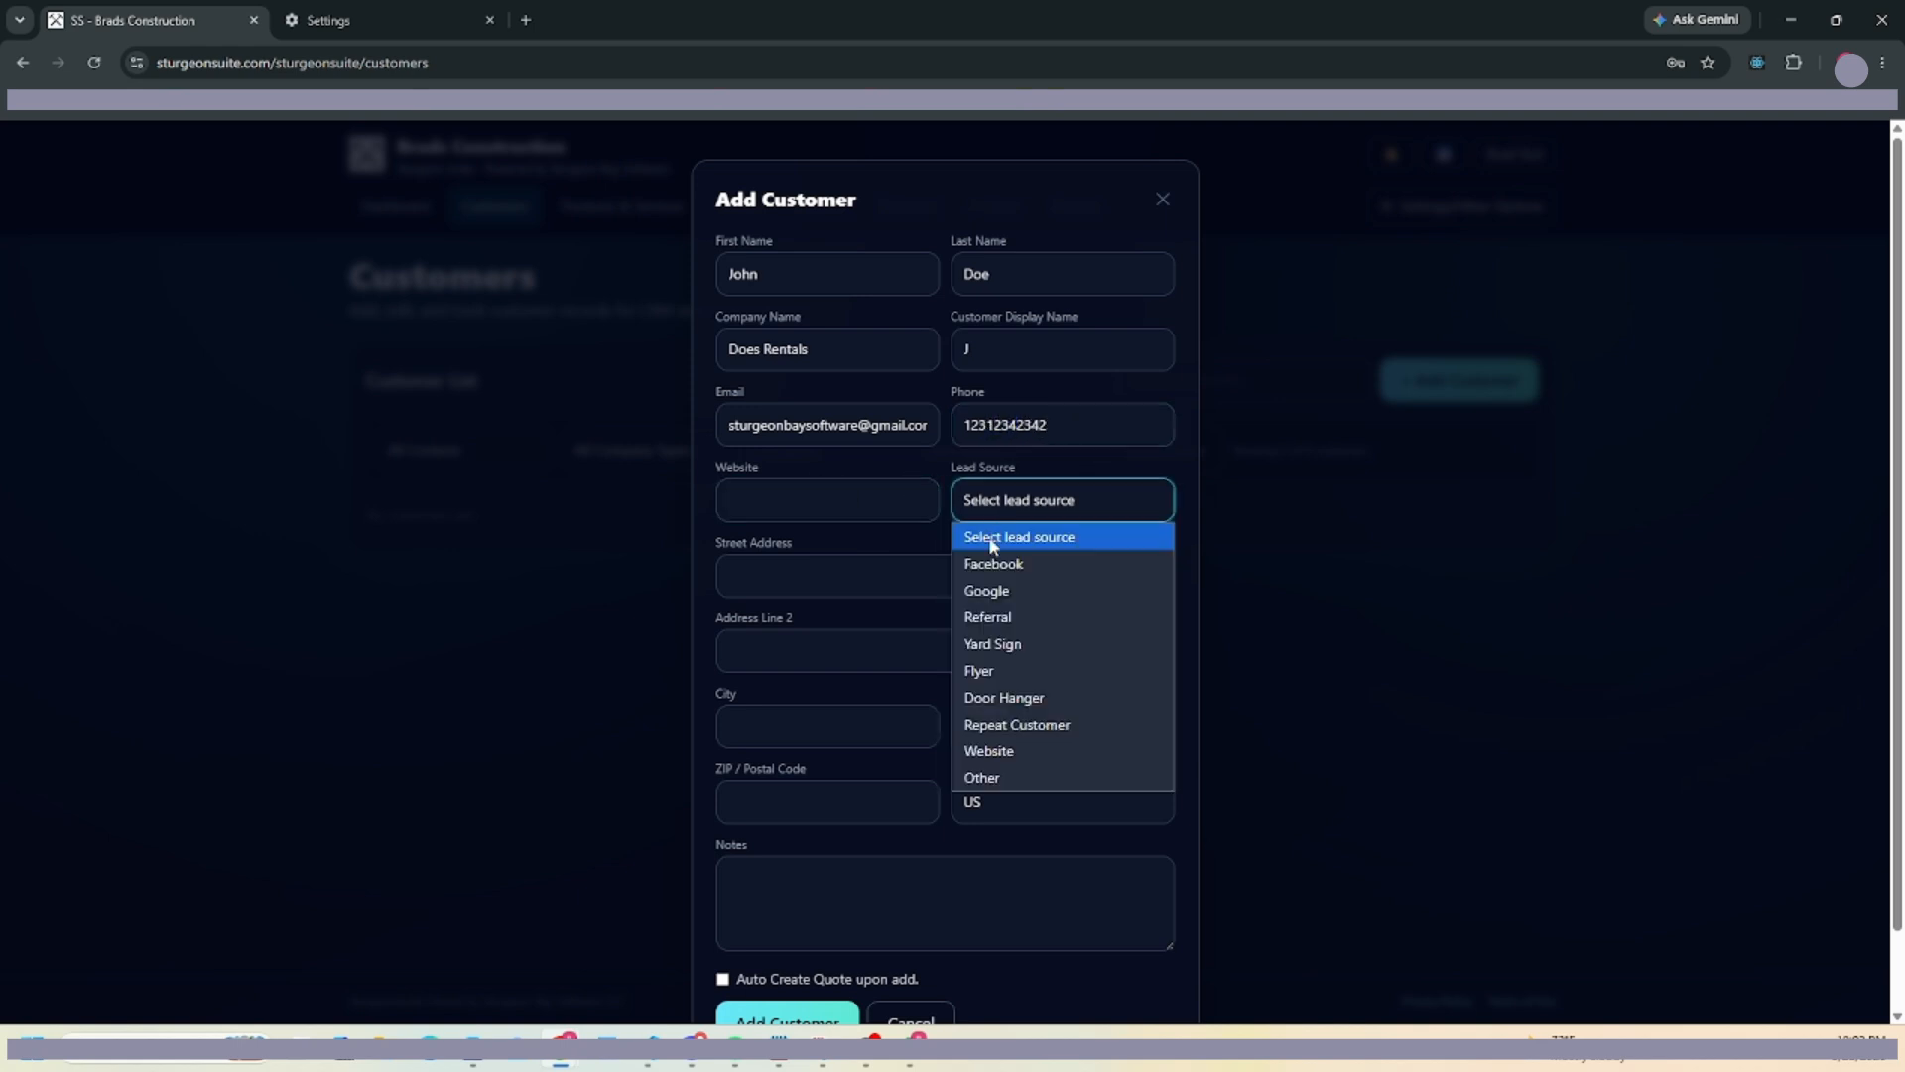
{"action": "left_click", "coordinate": [1017, 749]}
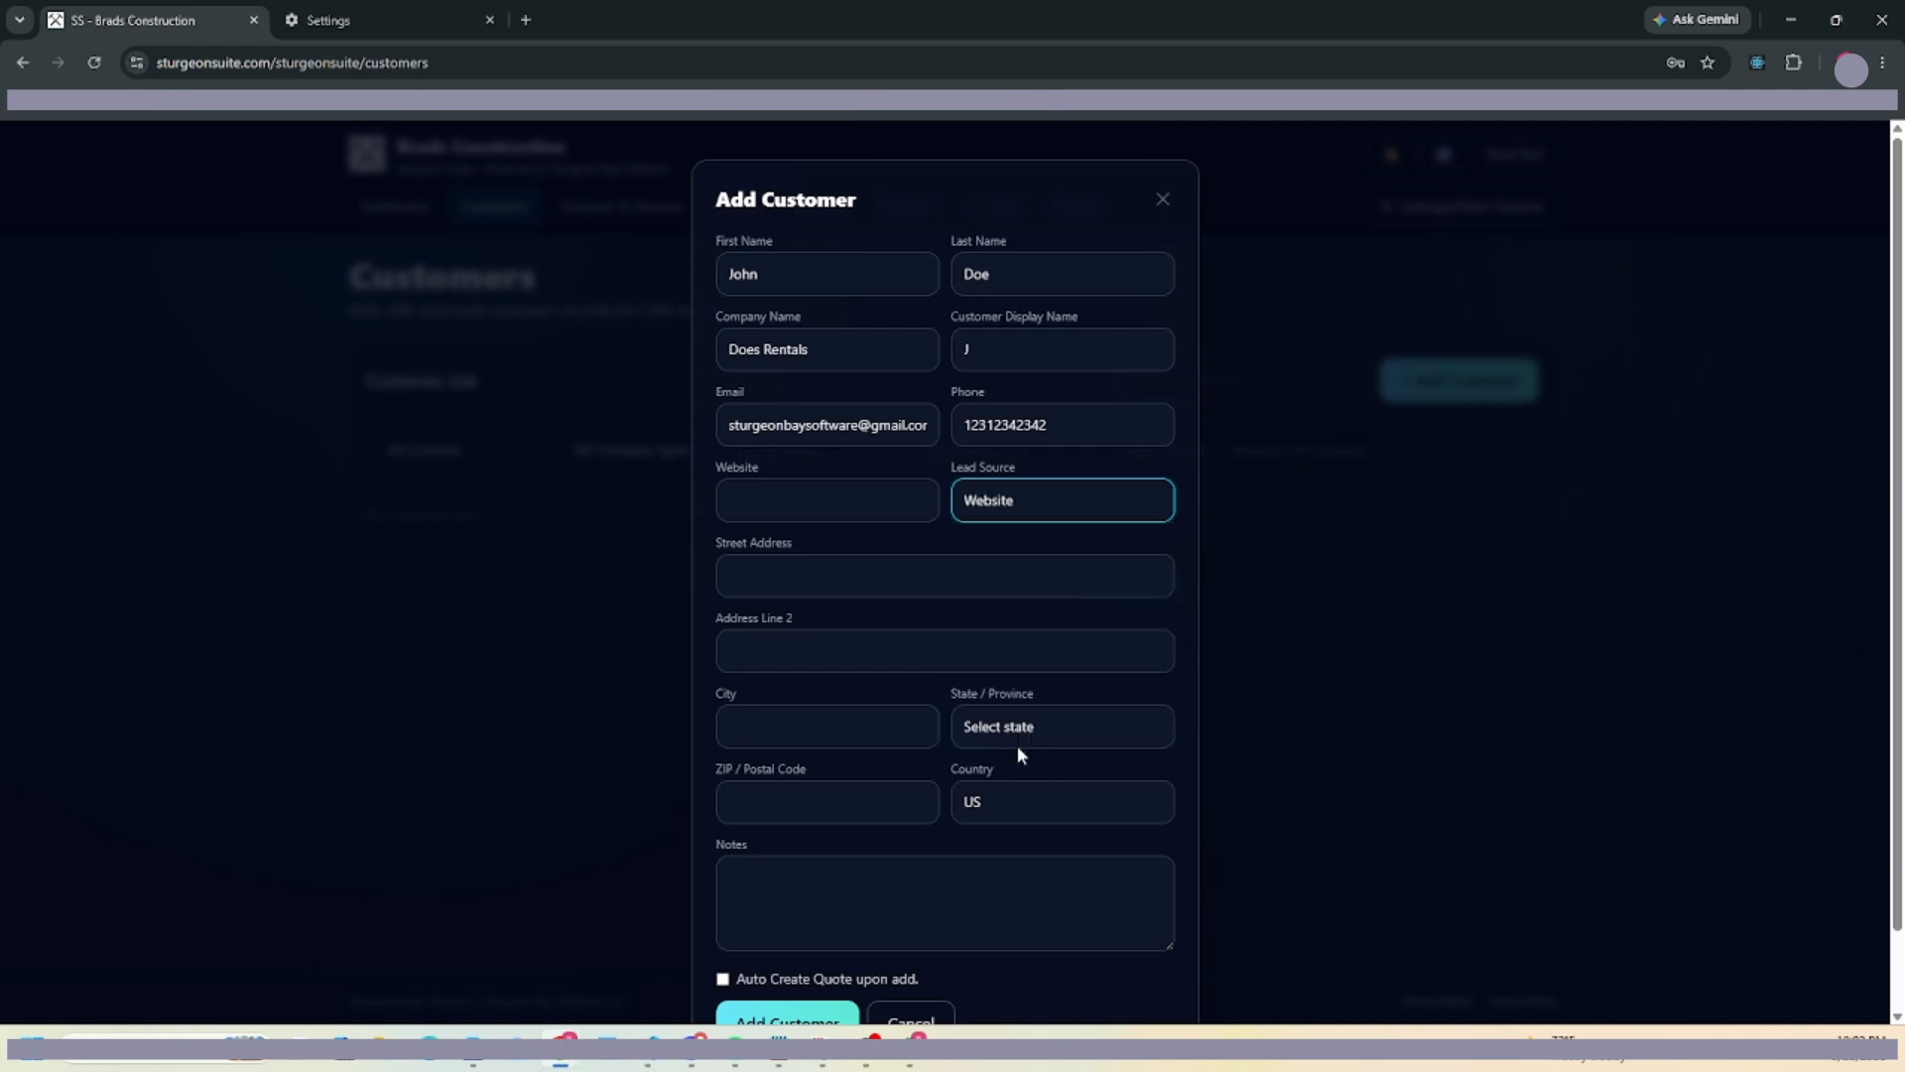
Fill in the customer's street address, city, state and ZIP, add the note 'I met him', and save.
{"action": "left_click", "coordinate": [817, 586]}
{"action": "scroll", "coordinate": [765, 631], "scroll_direction": "down", "scroll_amount": 2}
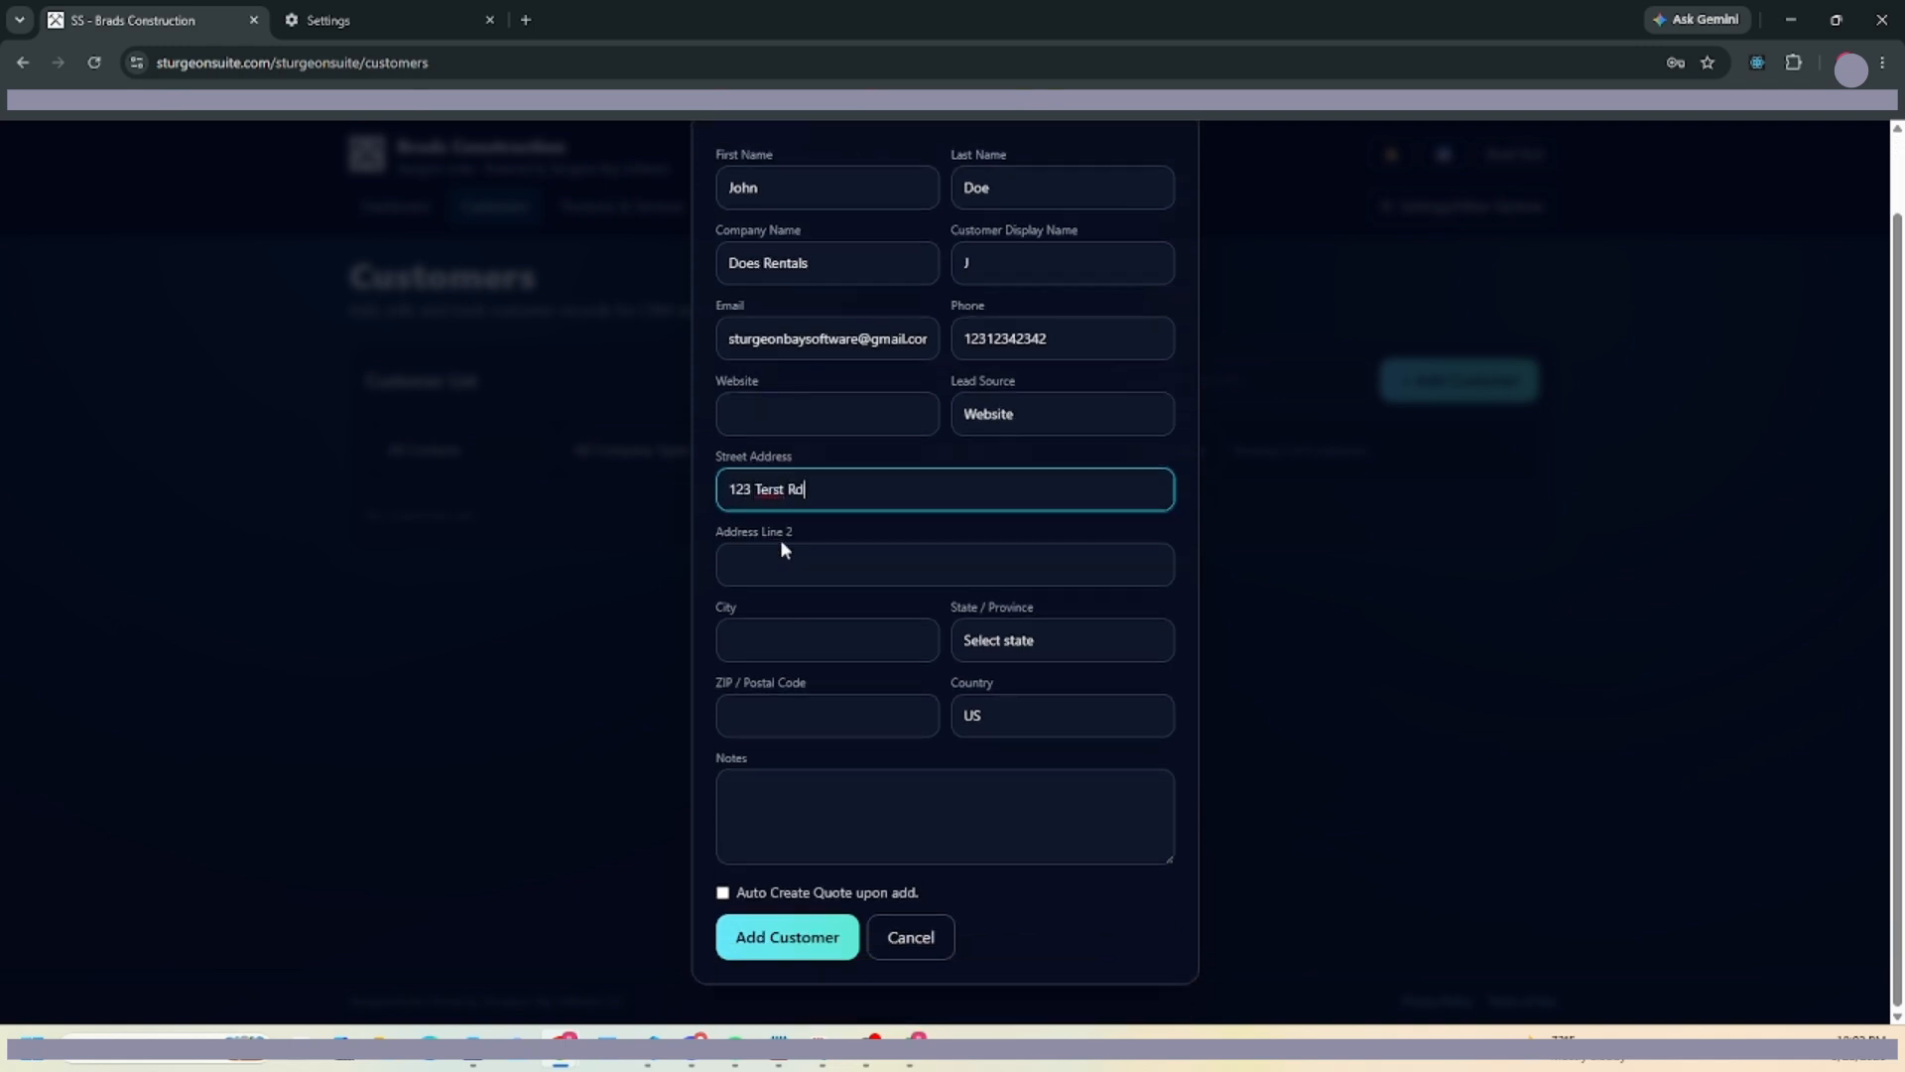
{"action": "type", "text": "123 Test Rd"}
{"action": "key", "text": "Tab"}
{"action": "key", "text": "Tab"}
{"action": "type", "text": "Test"}
{"action": "key", "text": "Tab"}
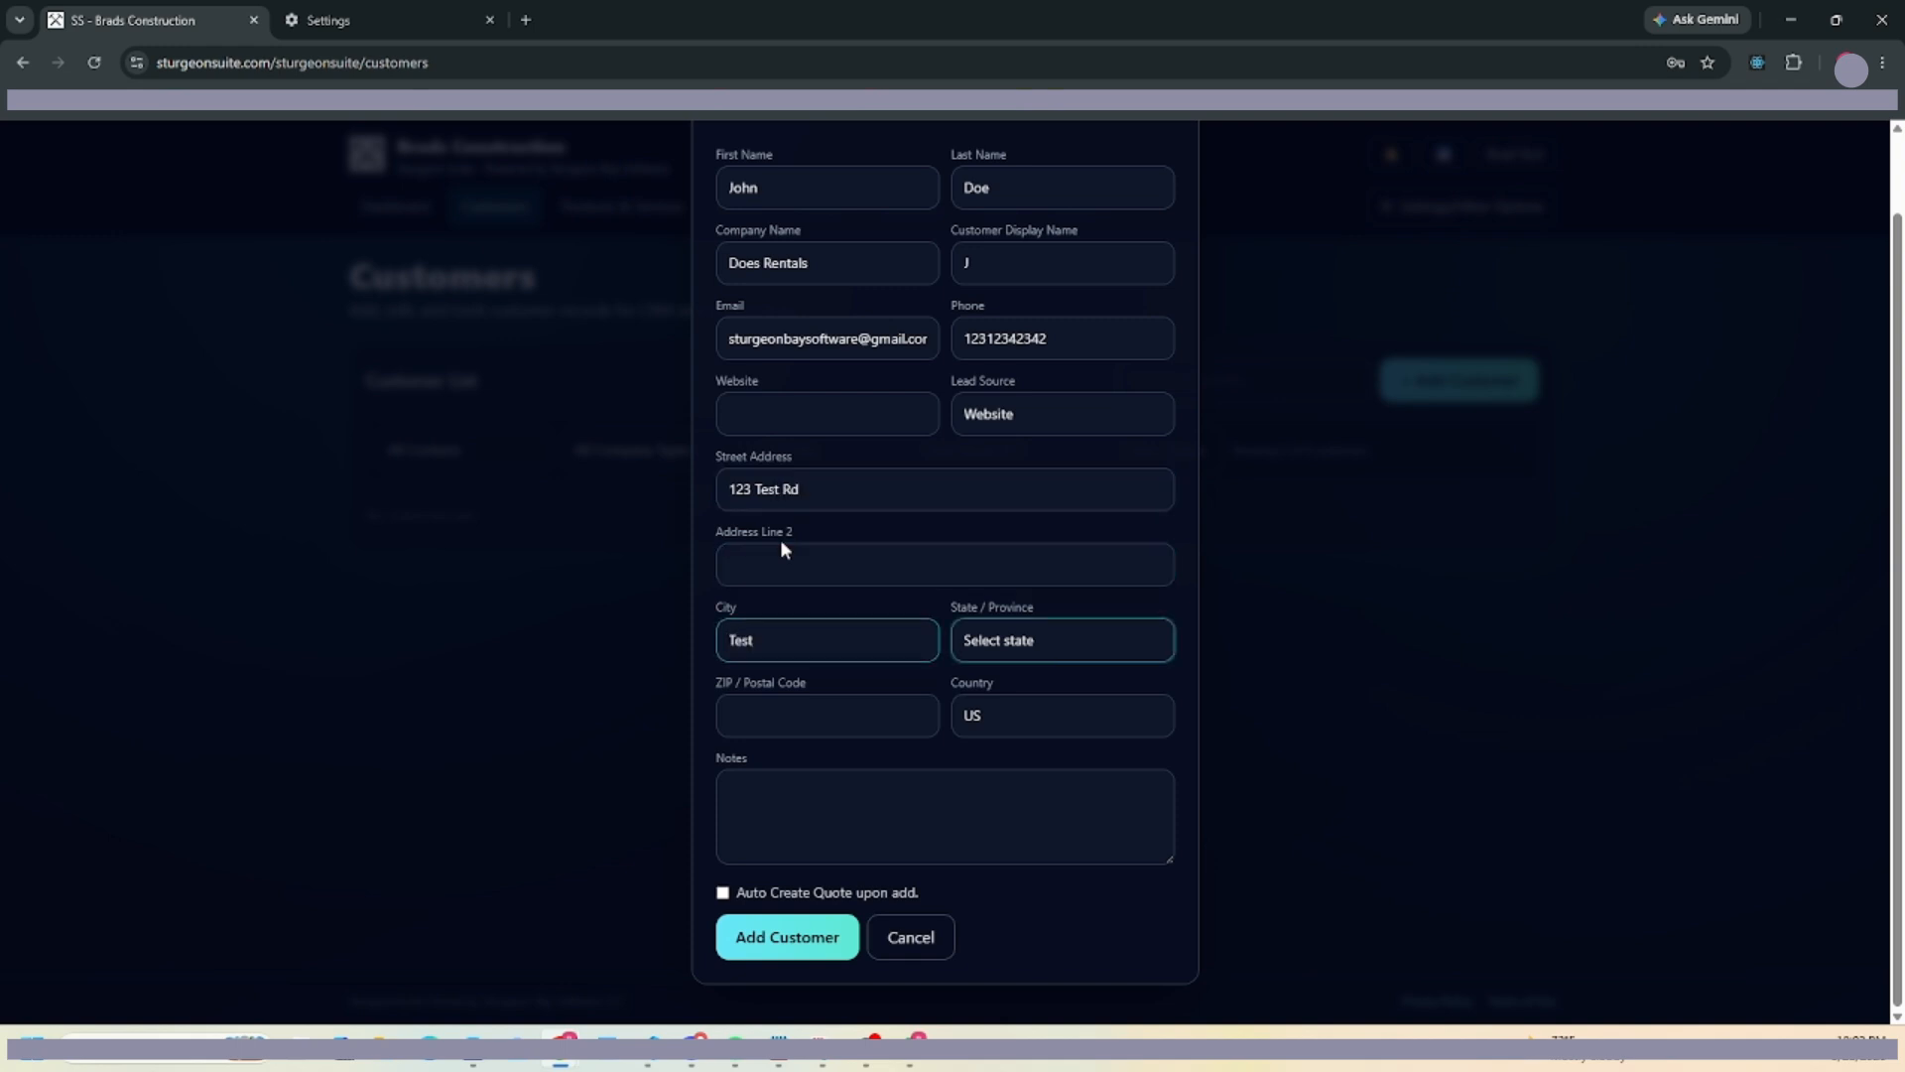
{"action": "left_click", "coordinate": [1044, 638]}
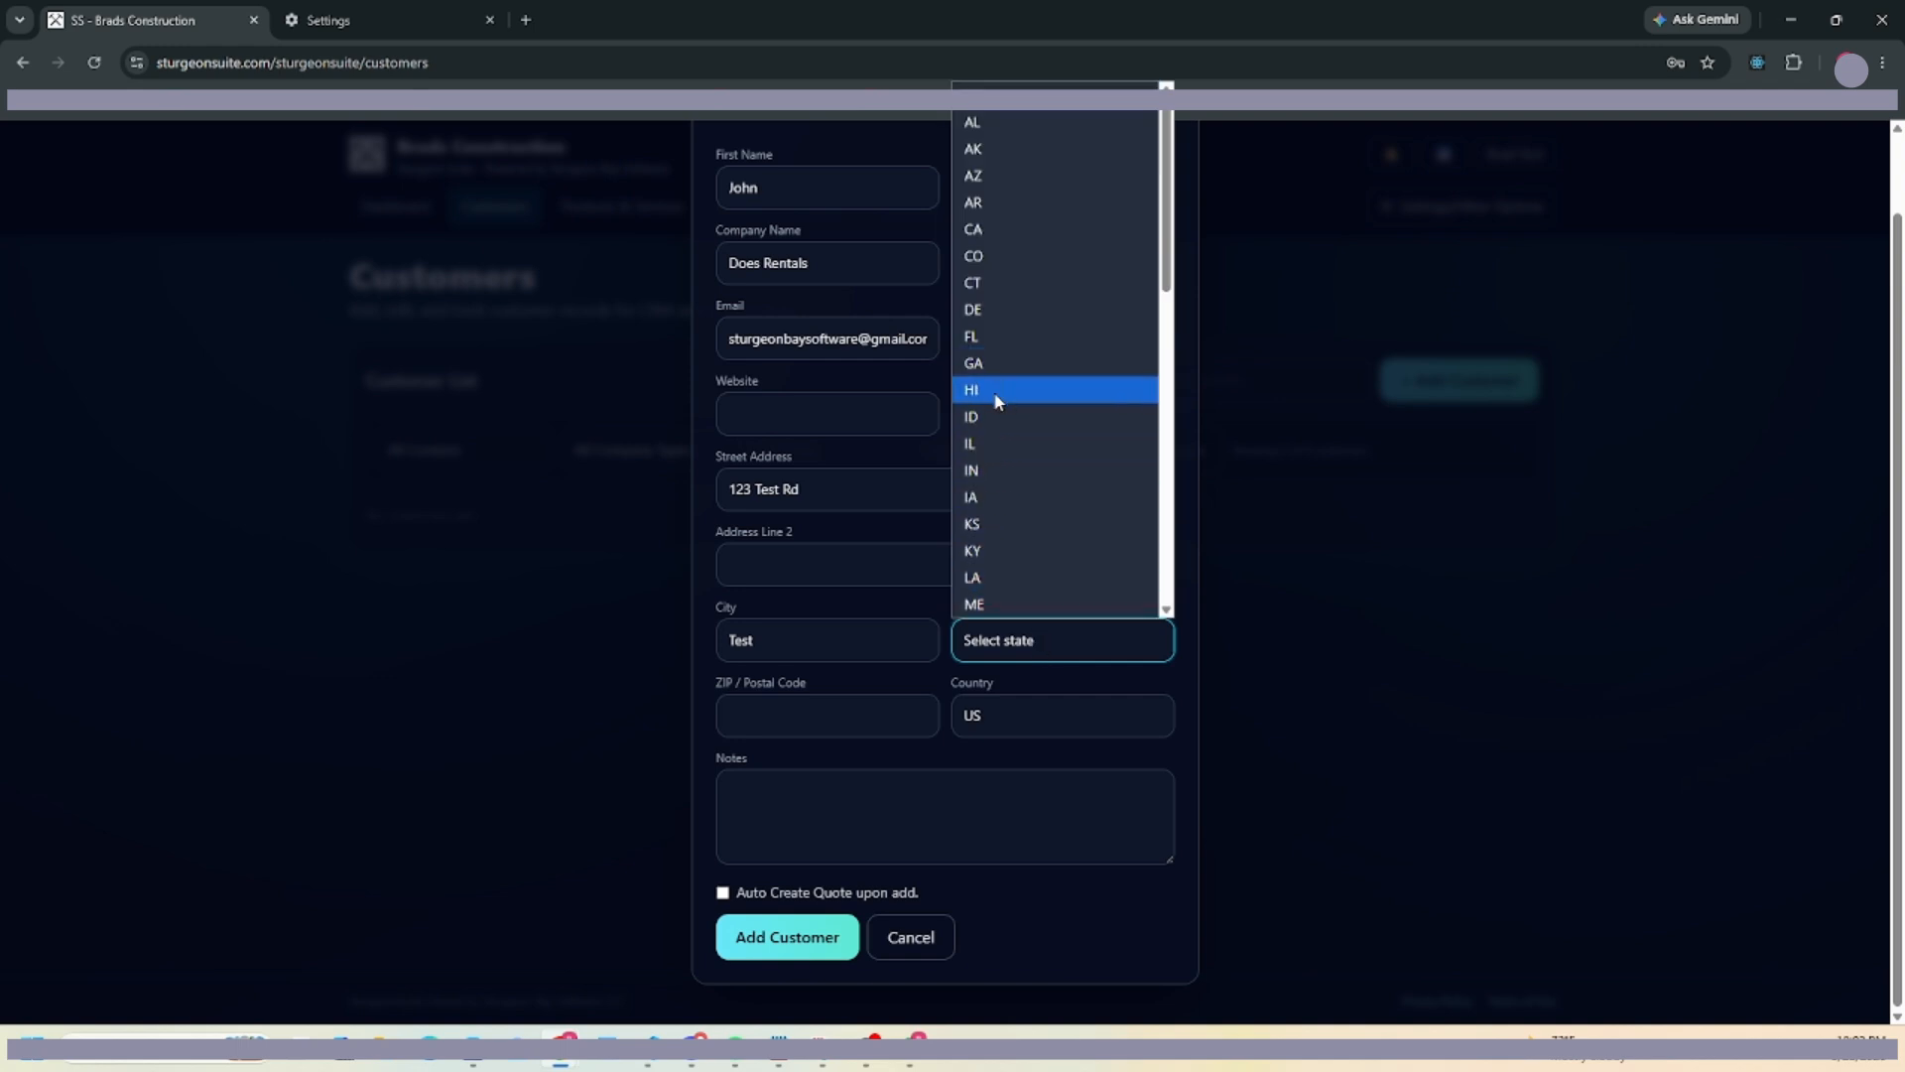
{"action": "left_click", "coordinate": [996, 395]}
{"action": "left_click", "coordinate": [1028, 638]}
{"action": "left_click", "coordinate": [1013, 602]}
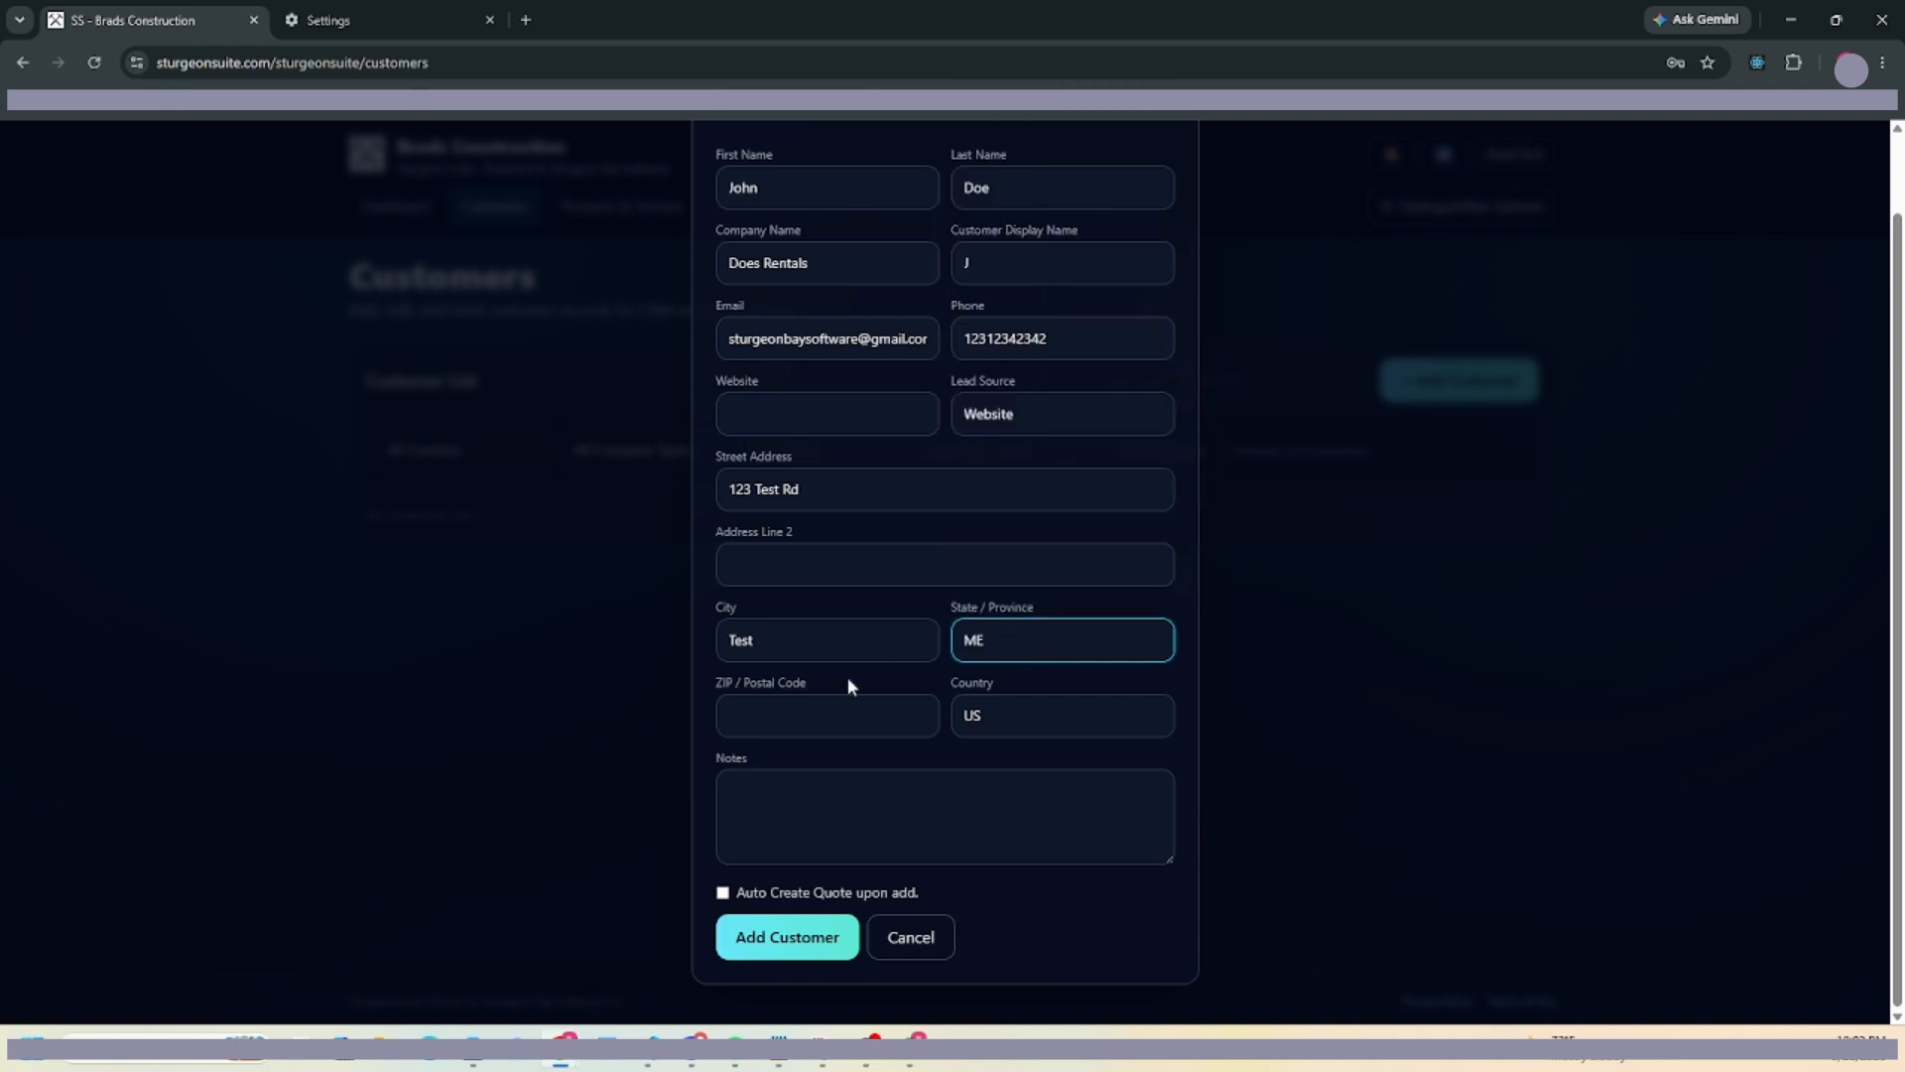
{"action": "left_click", "coordinate": [788, 726]}
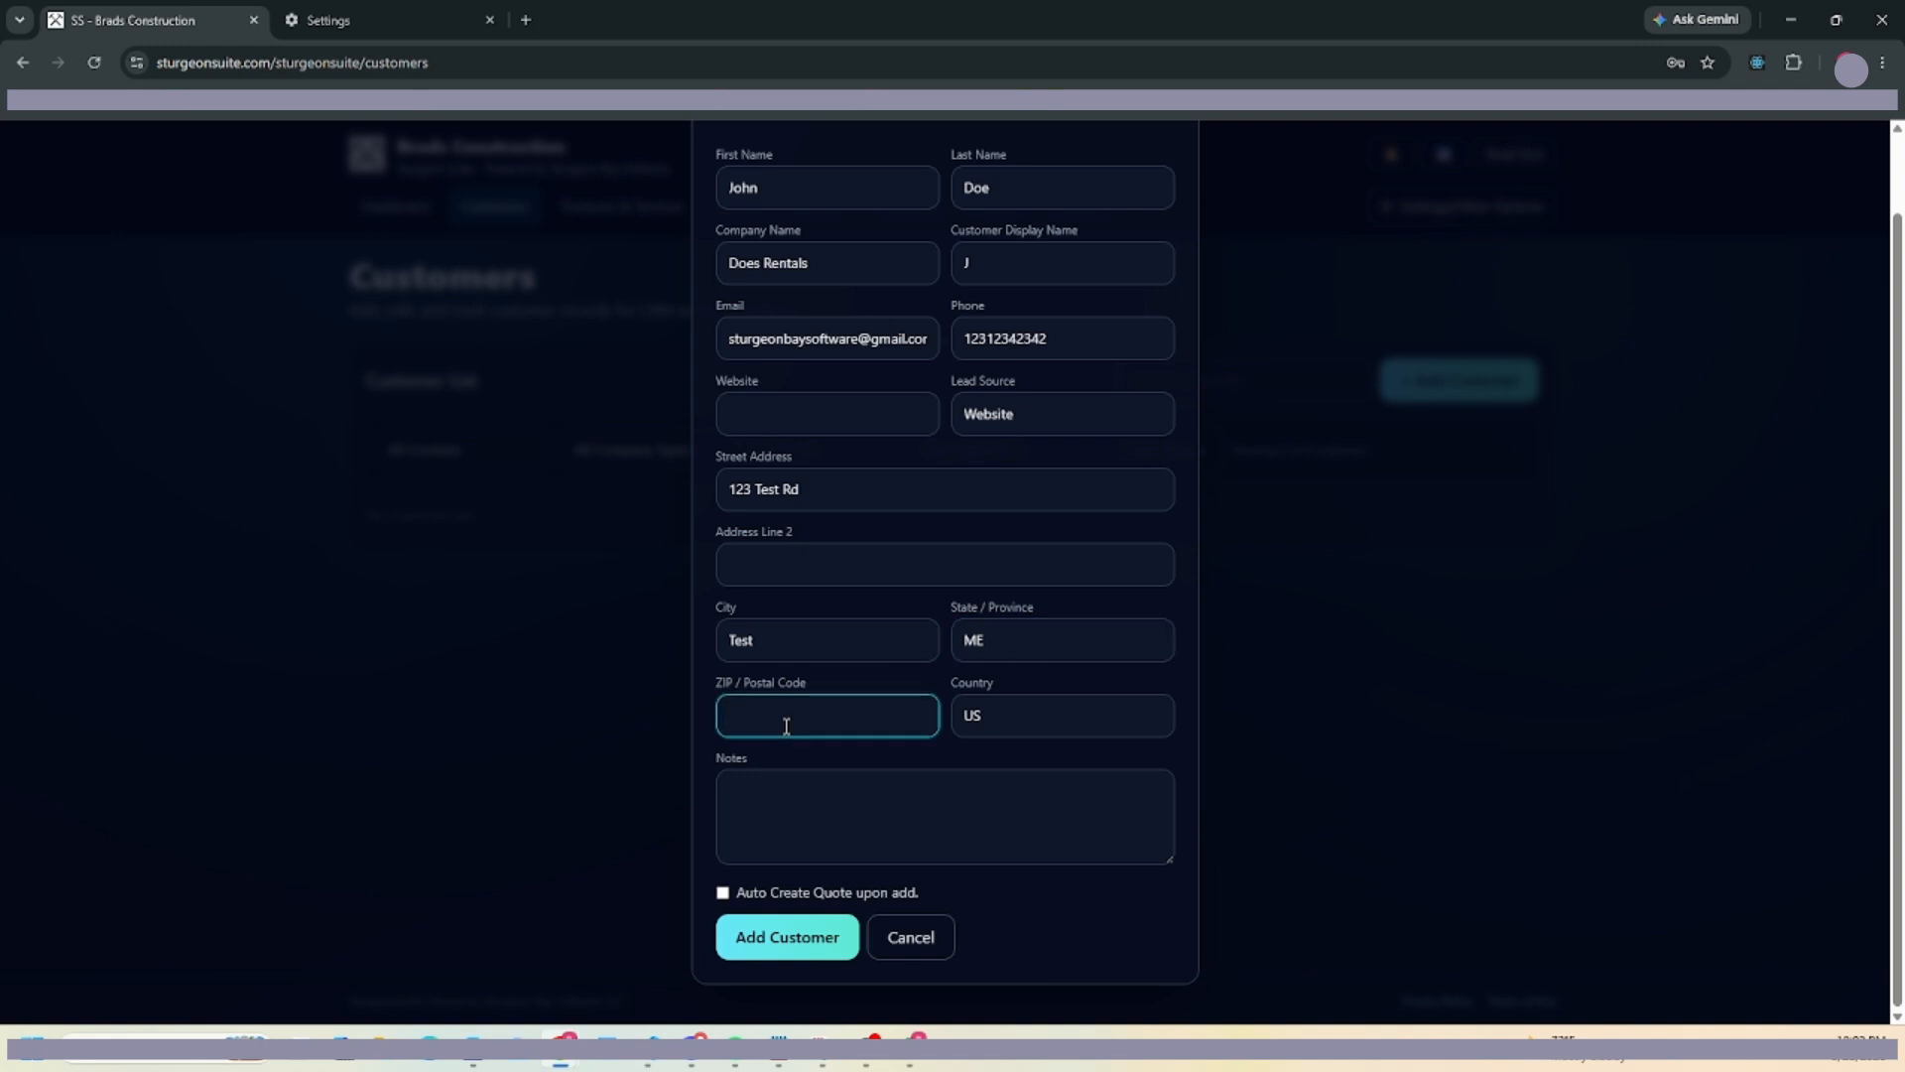
{"action": "type", "text": "23342"}
{"action": "left_click", "coordinate": [1039, 721]}
{"action": "left_click", "coordinate": [893, 783]}
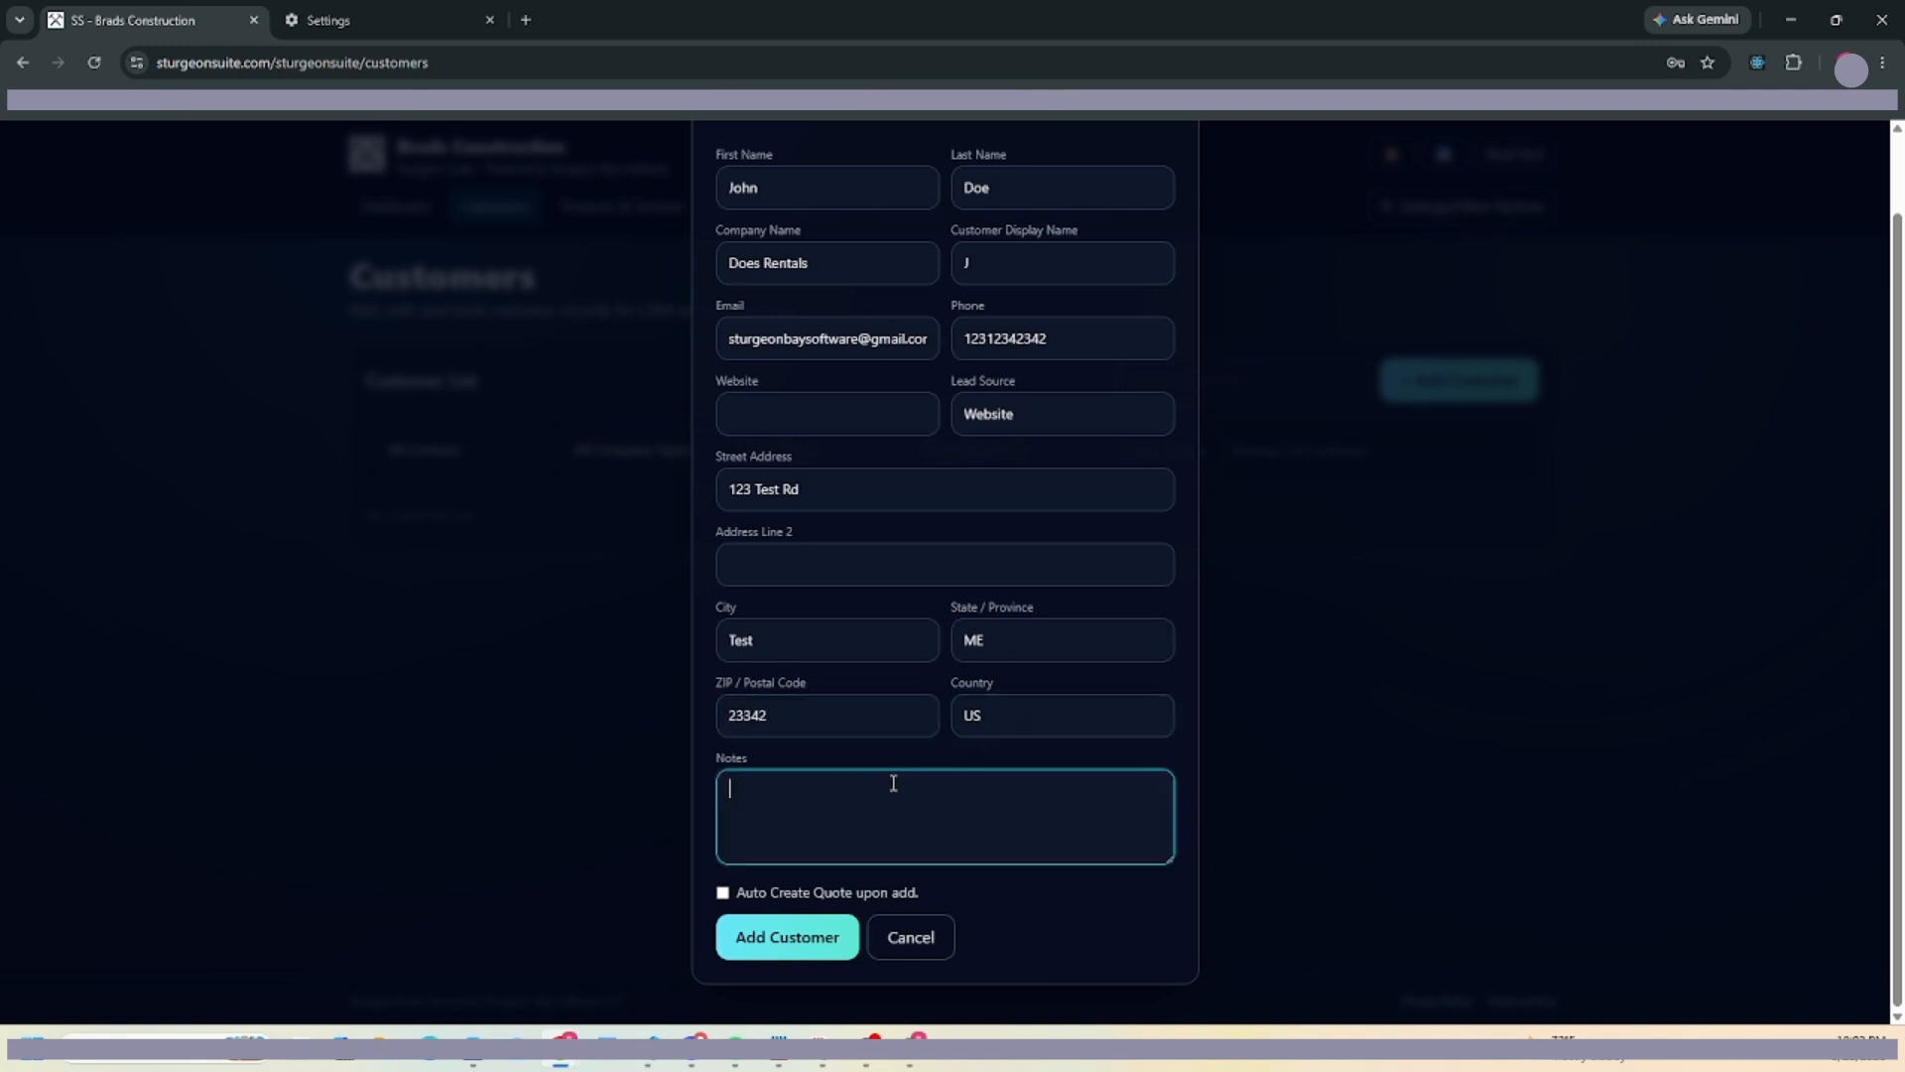
{"action": "type", "text": "I met him"}
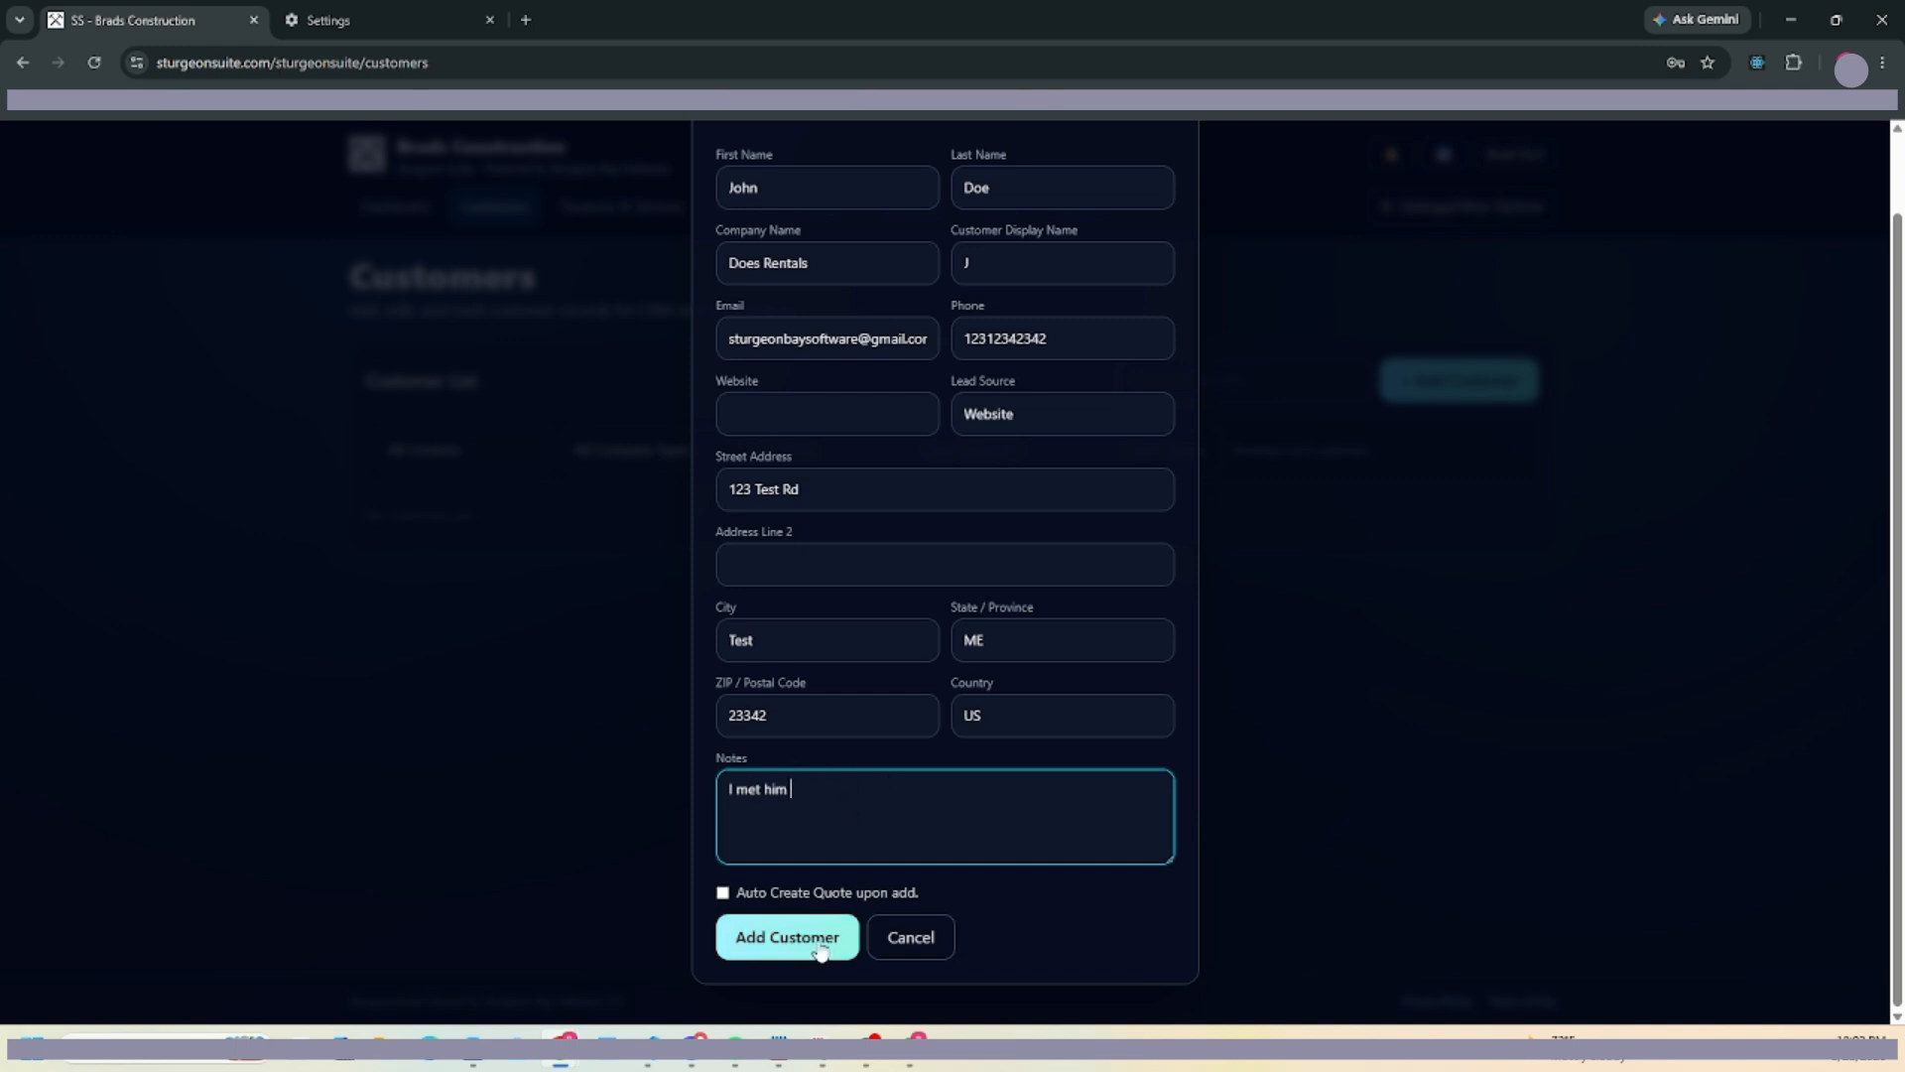
{"action": "left_click", "coordinate": [820, 947]}
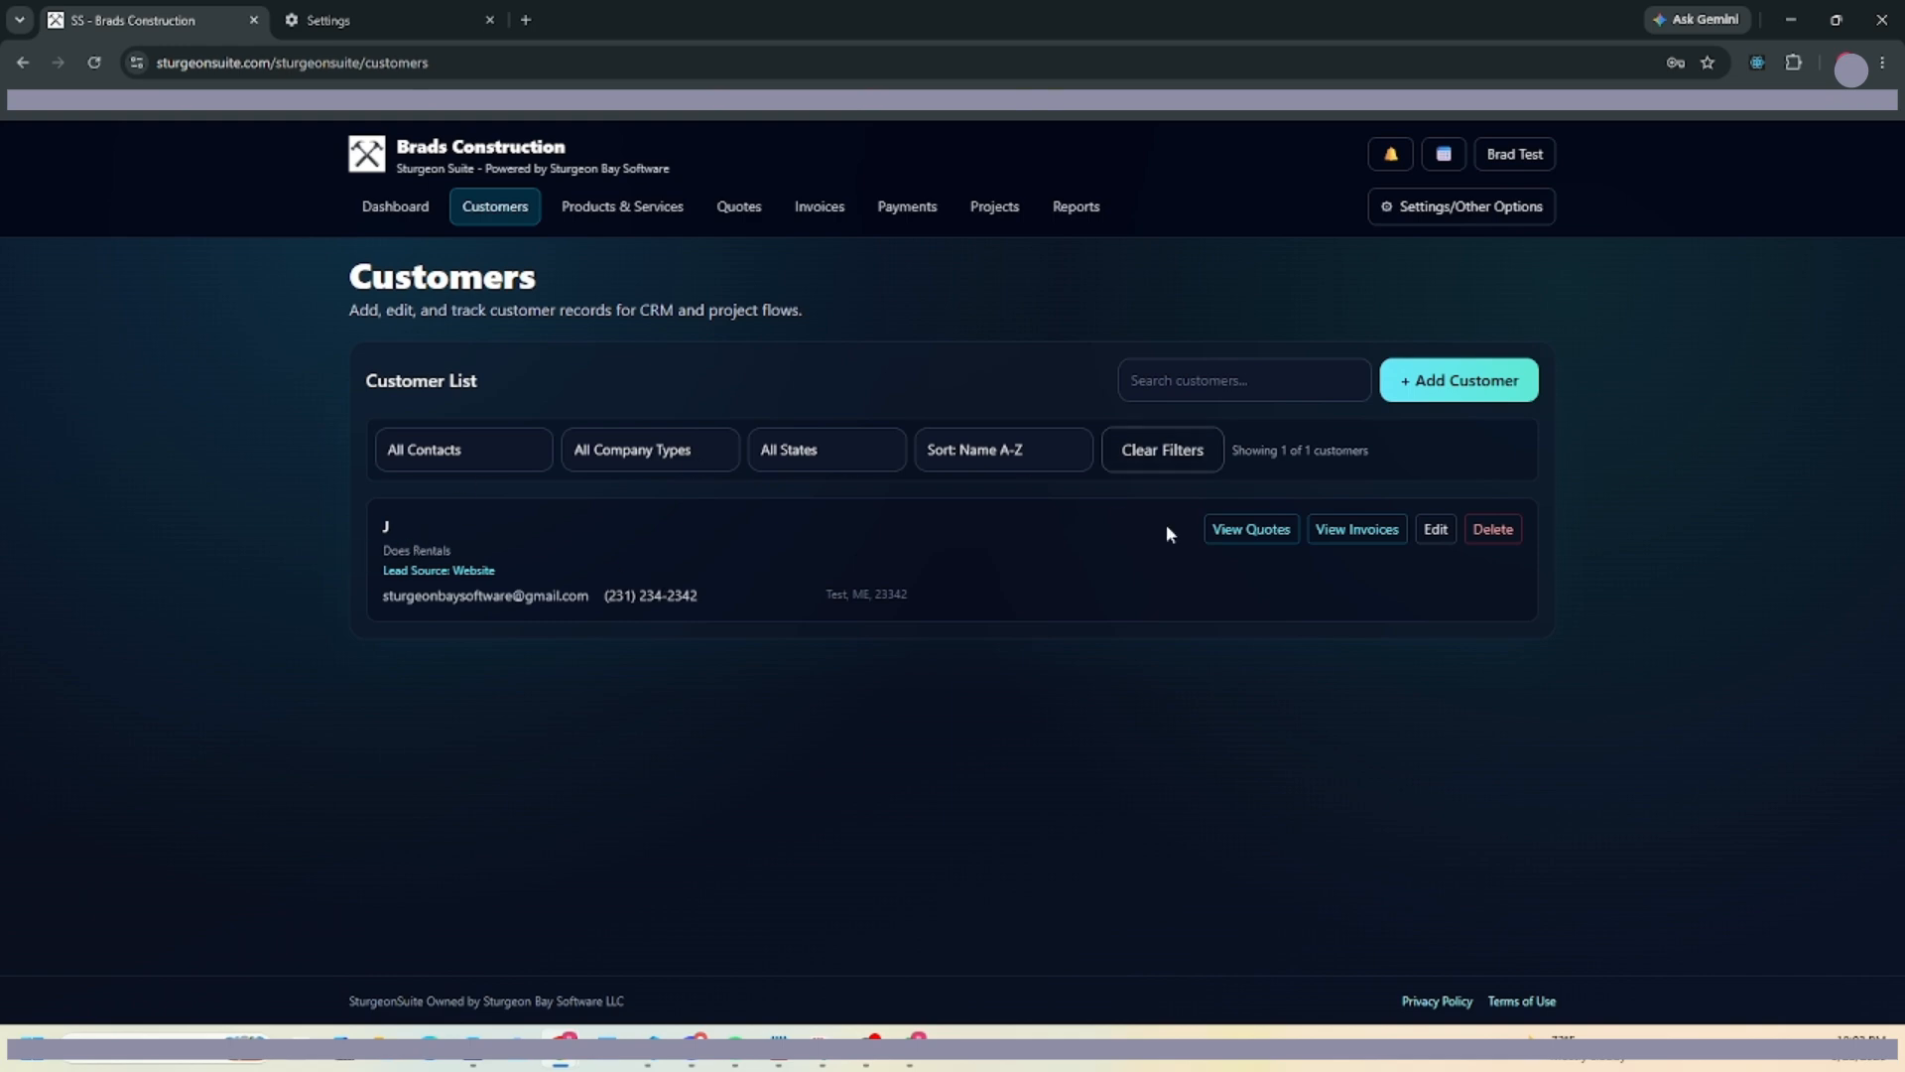
Change the Does Rentals customer's display name to the contact's full name and save it.
{"action": "left_click", "coordinate": [1429, 538]}
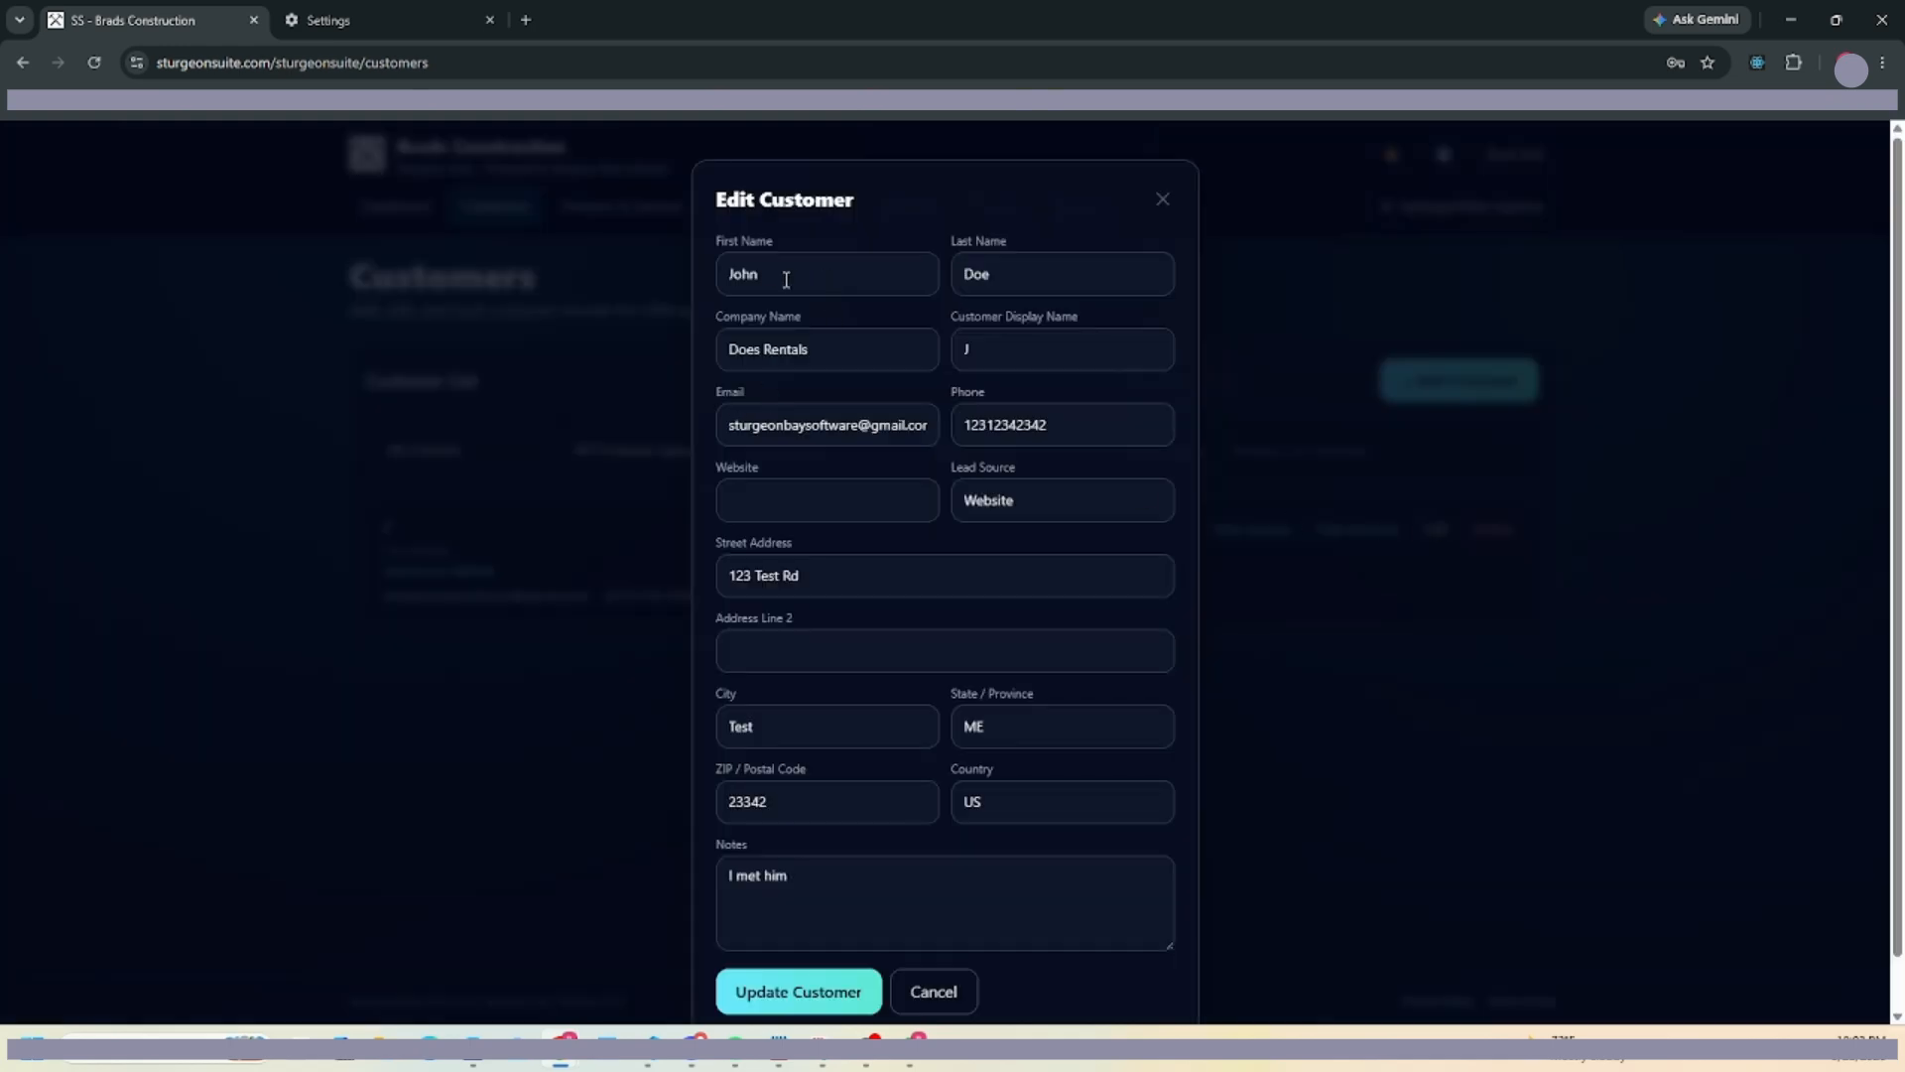
{"action": "double_click", "coordinate": [1034, 356]}
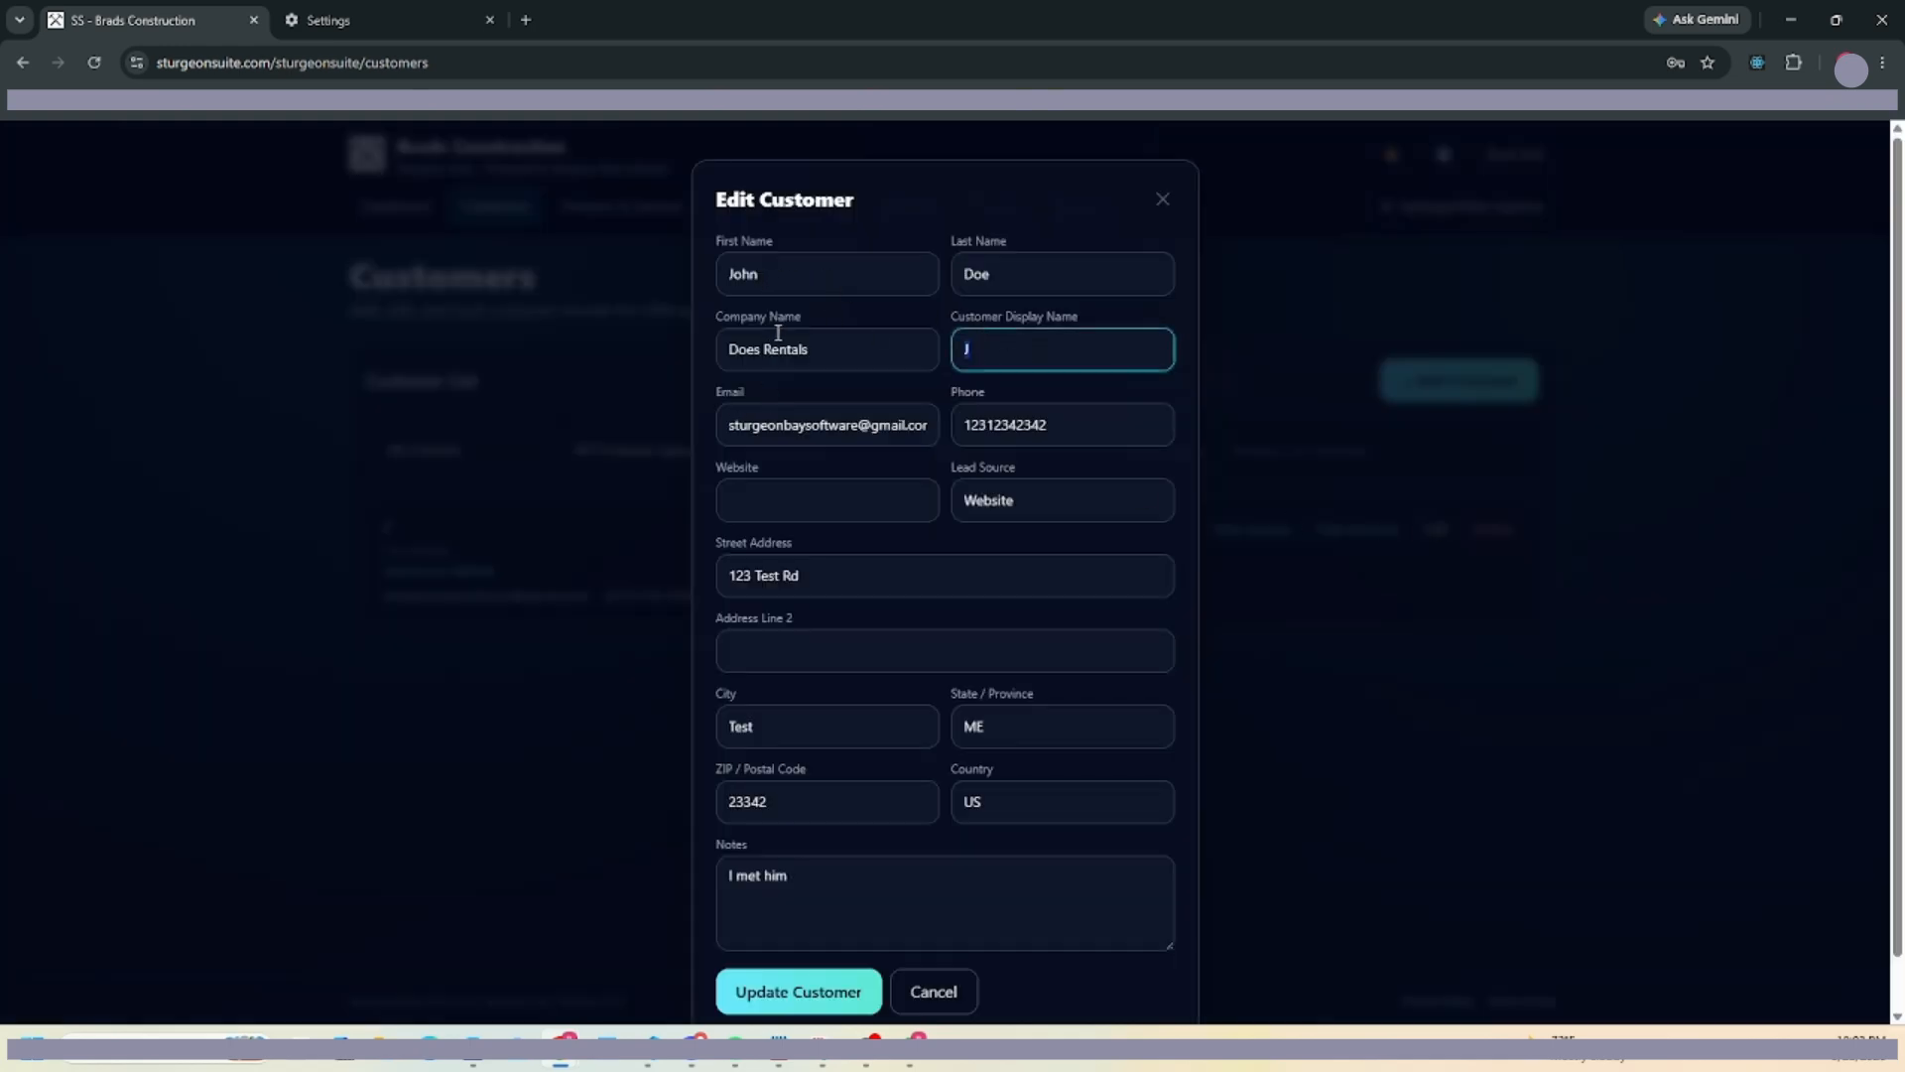
{"action": "type", "text": "Johne Do"}
{"action": "key", "text": "BackSpace"}
{"action": "key", "text": "BackSpace"}
{"action": "key", "text": "BackSpace"}
{"action": "key", "text": "BackSpace"}
{"action": "type", "text": "Doe"}
{"action": "left_click", "coordinate": [799, 991]}
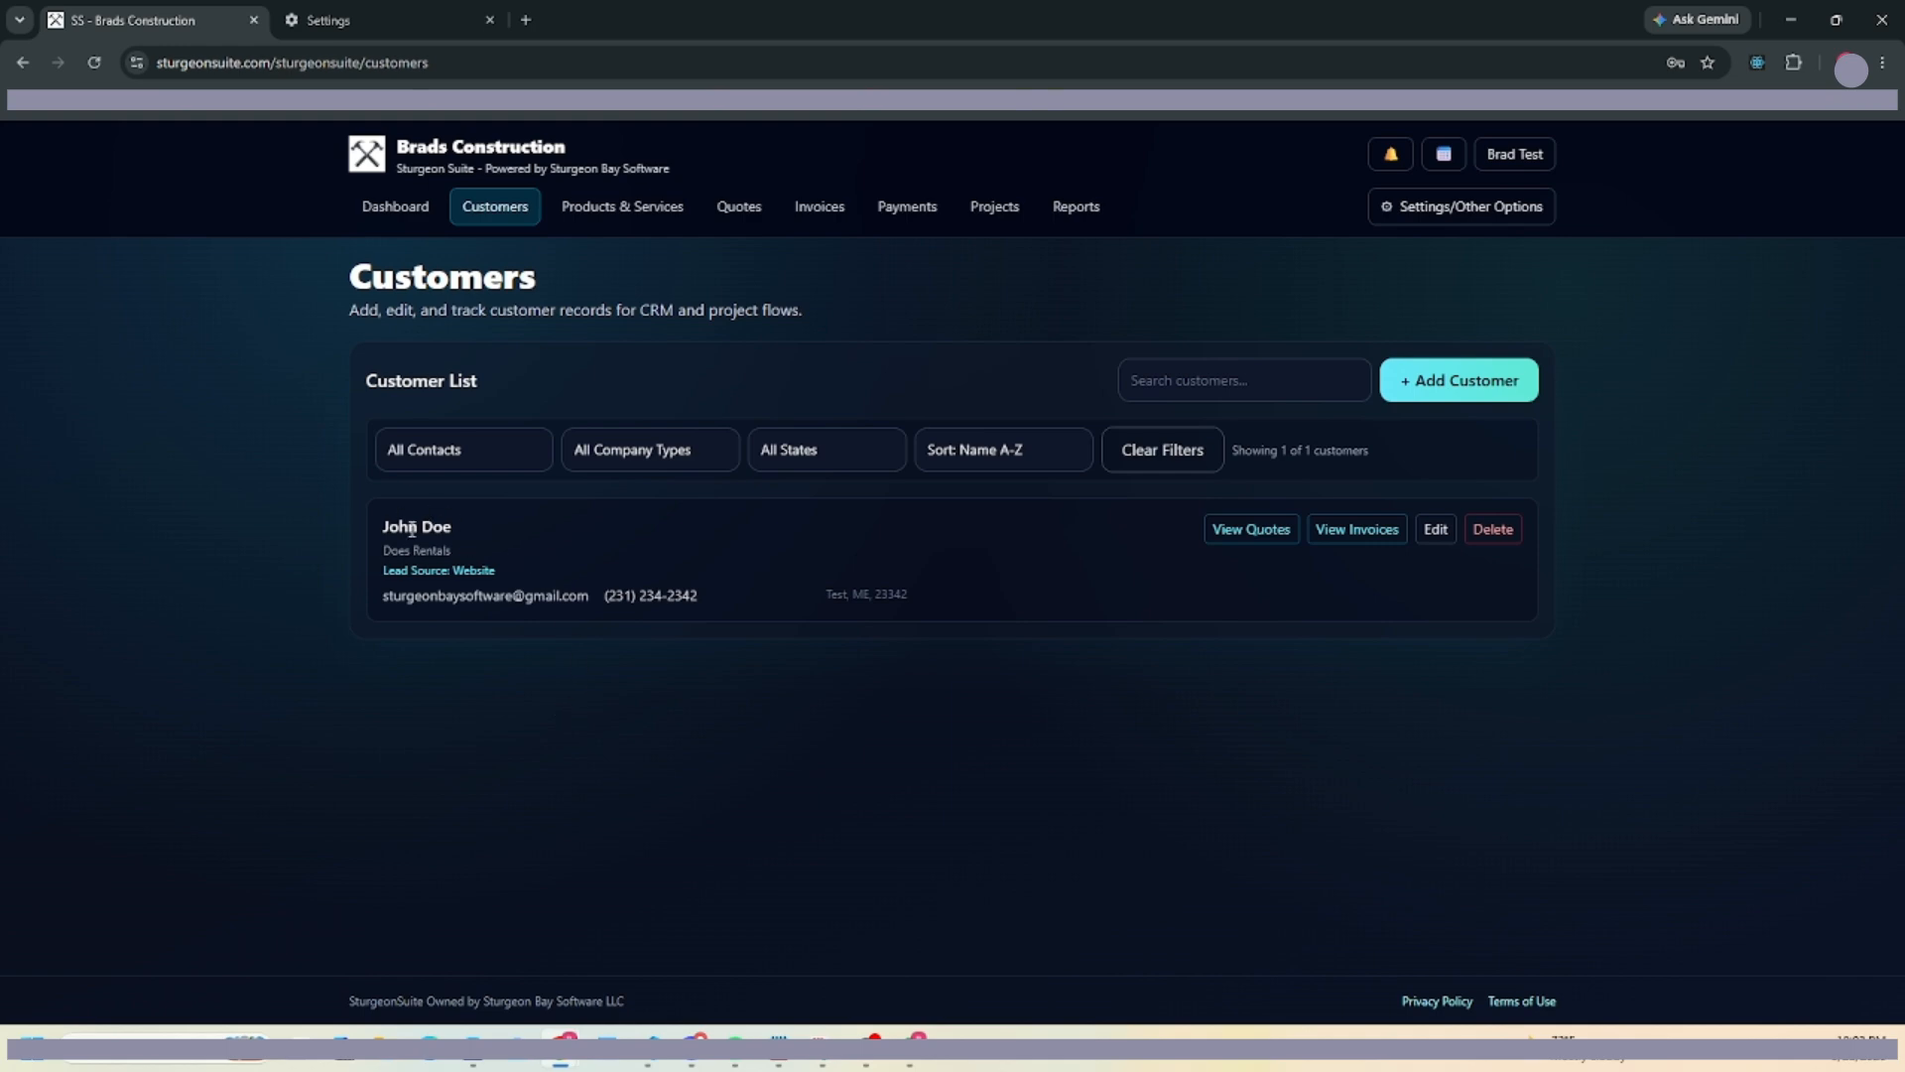
Return to the dashboard through the customer list and pick the checklist's template step.
{"action": "left_click", "coordinate": [617, 205]}
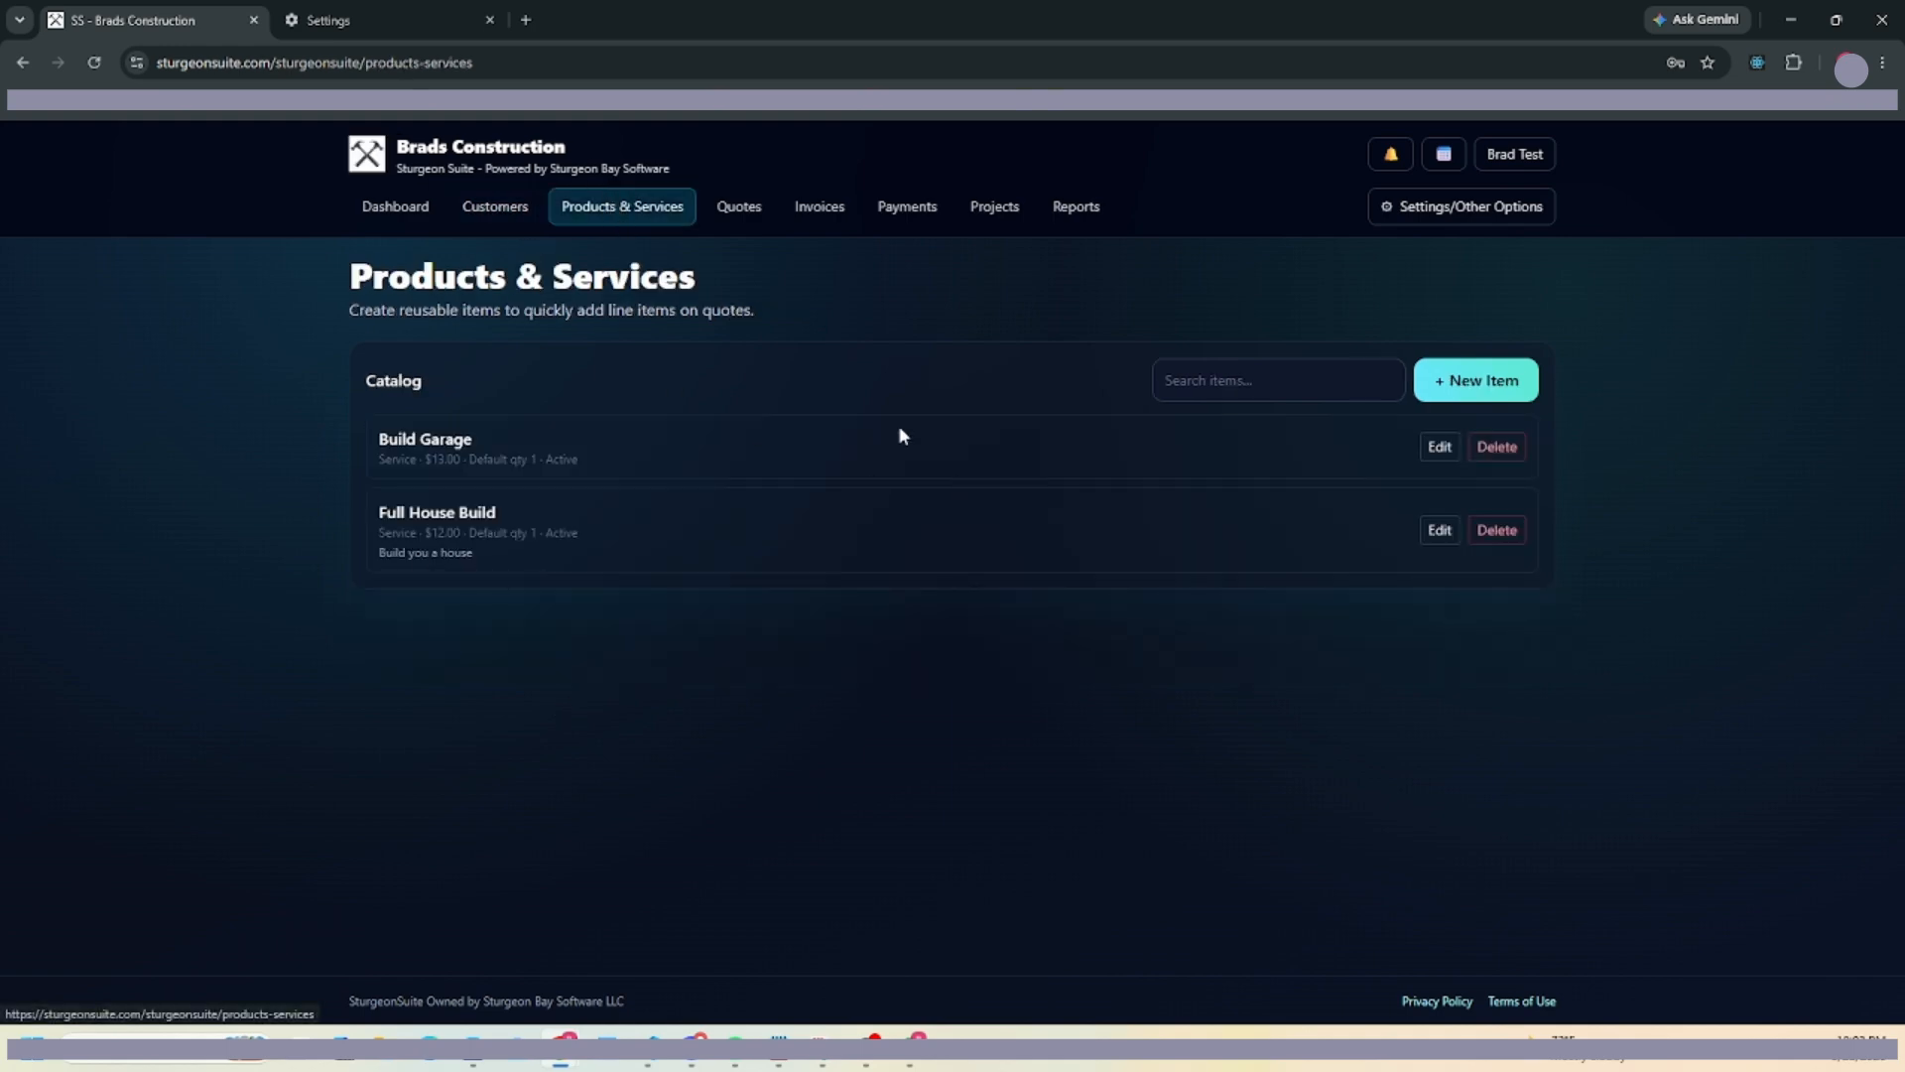
{"action": "left_click", "coordinate": [500, 205]}
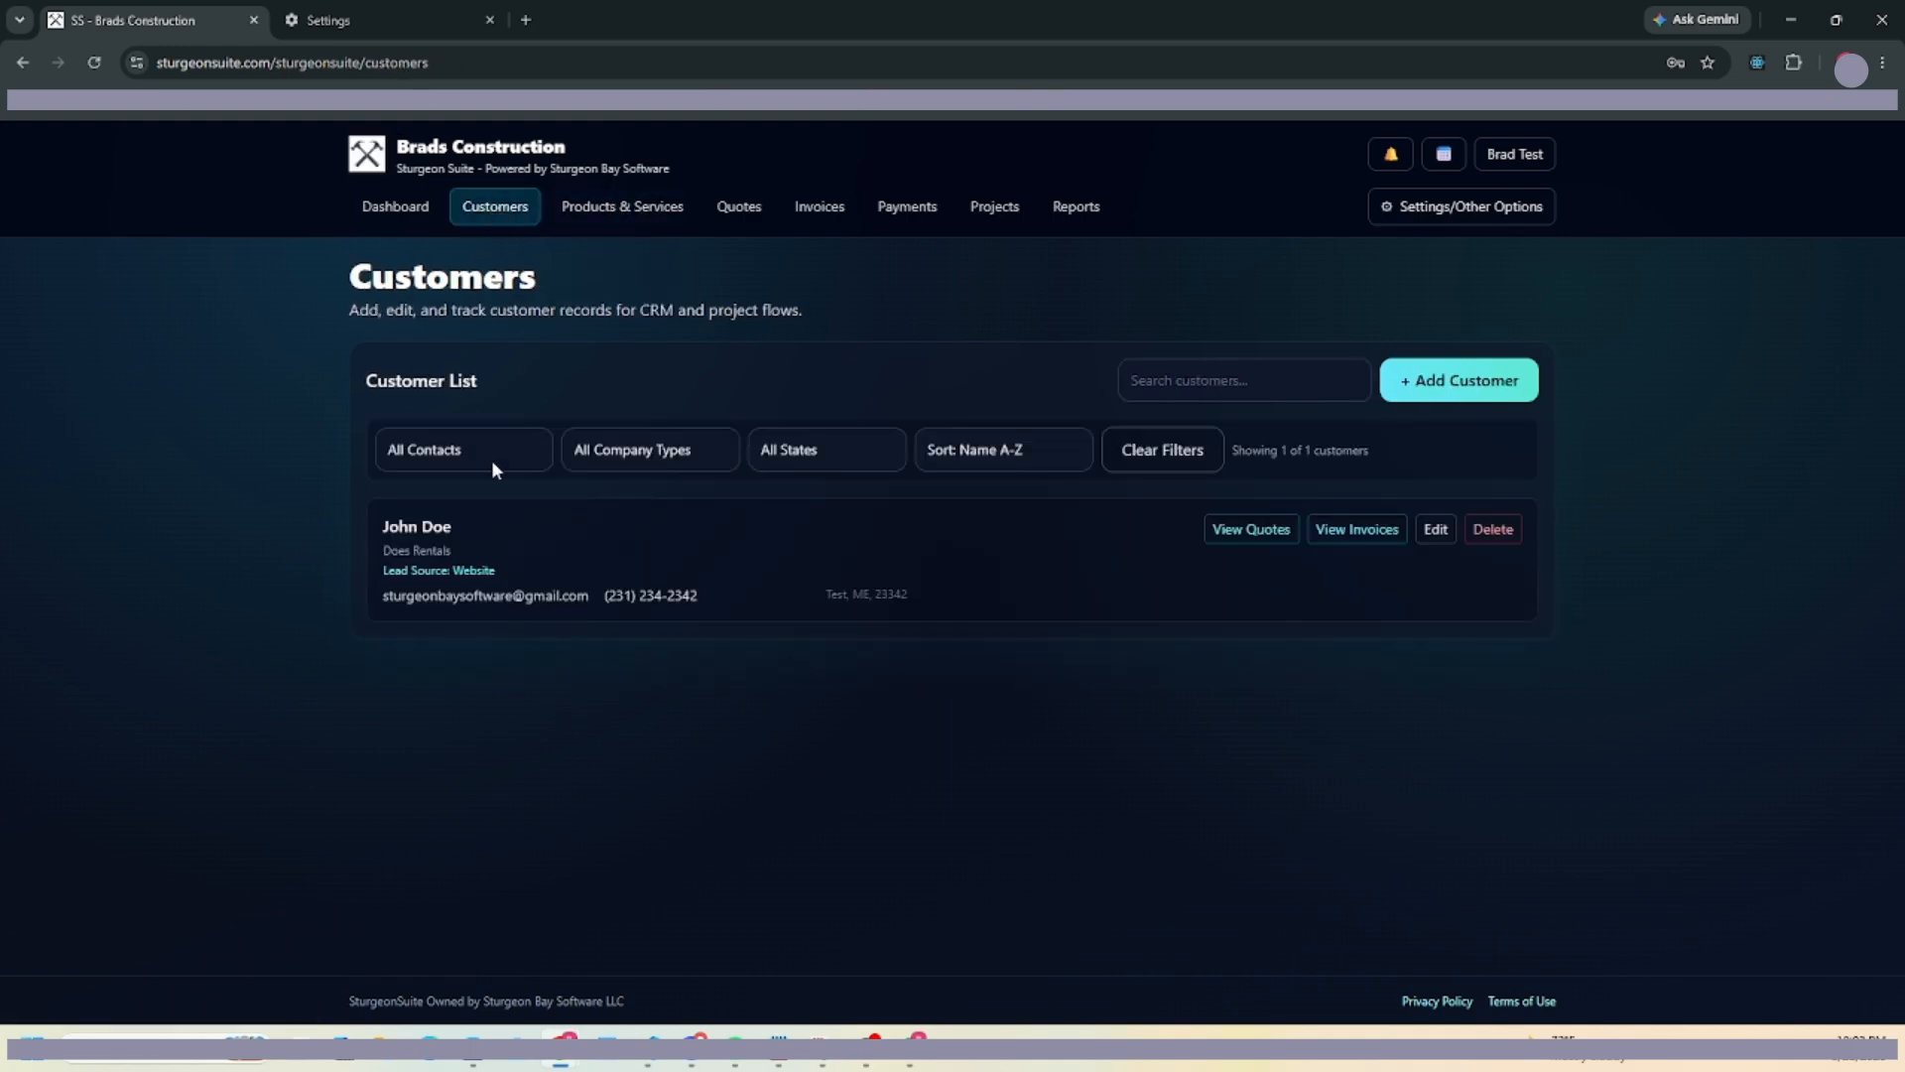
{"action": "left_click", "coordinate": [424, 208]}
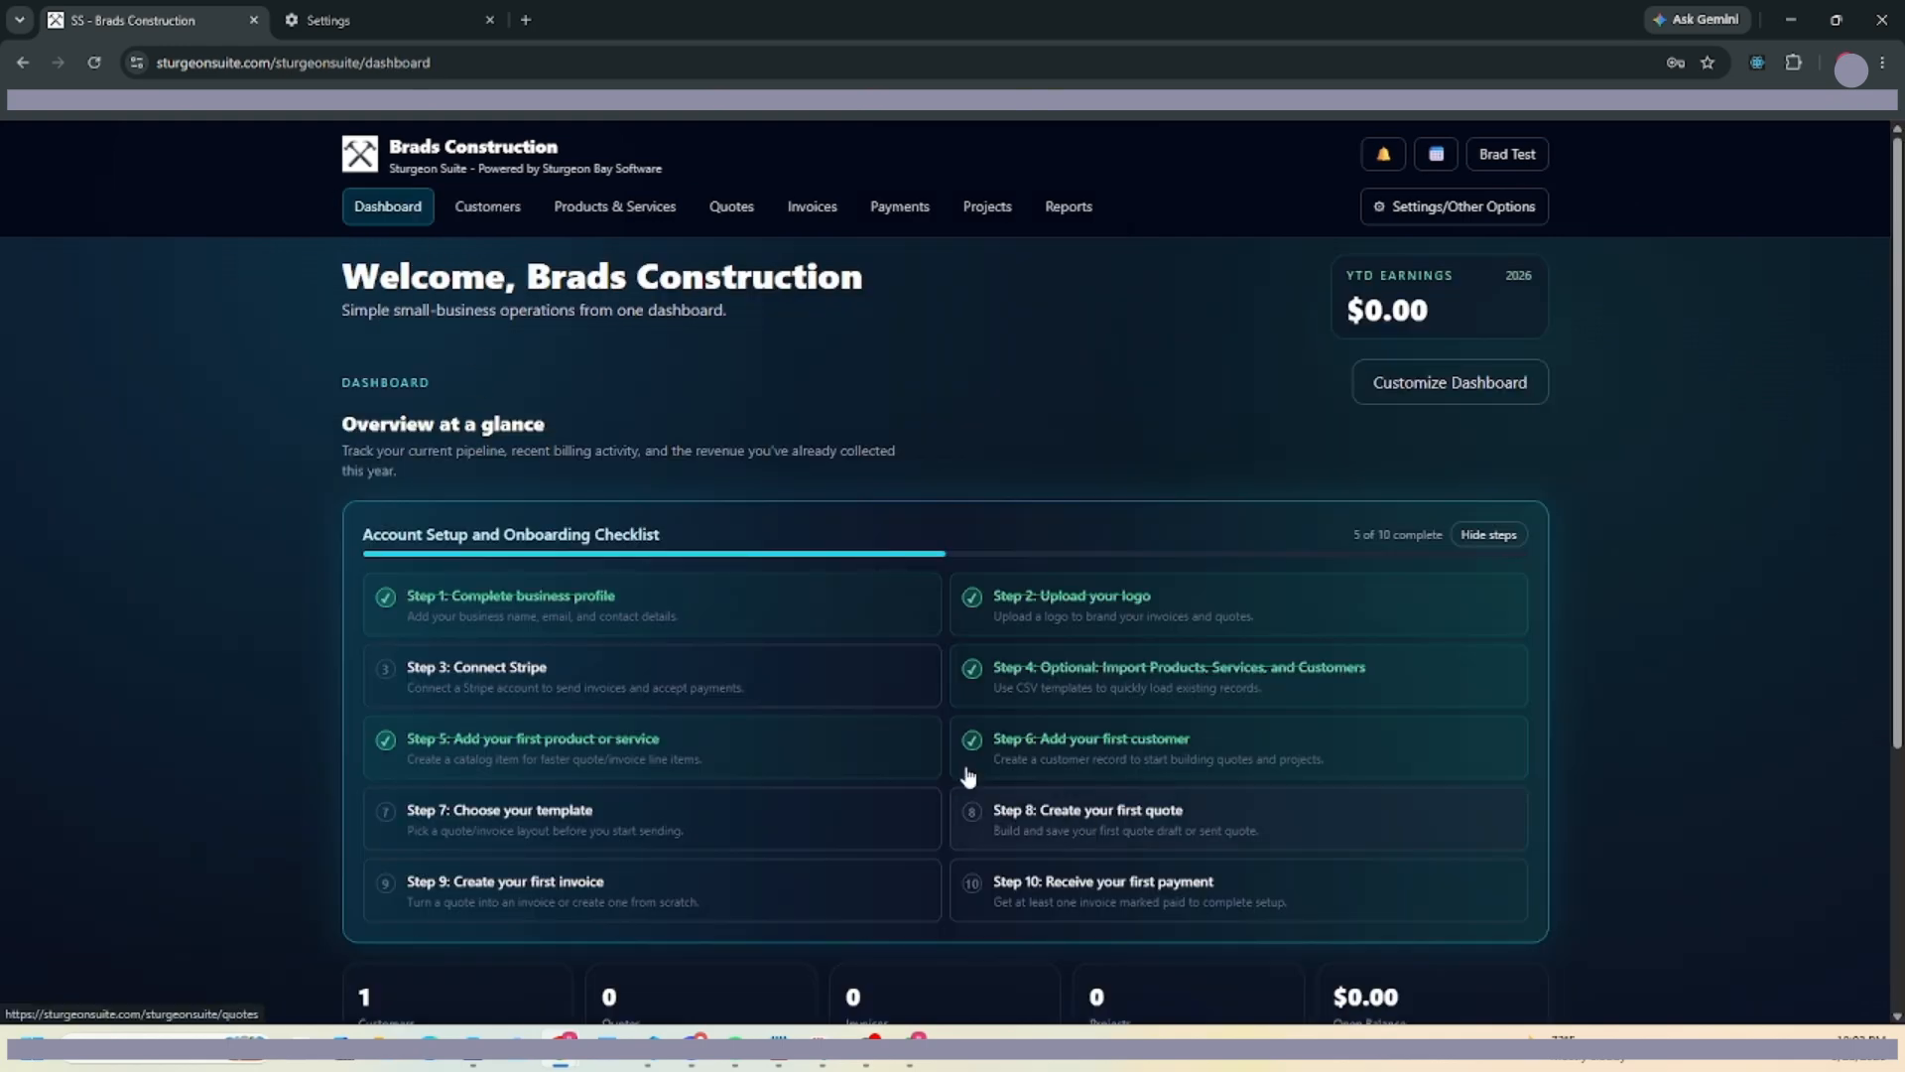
{"action": "left_click", "coordinate": [508, 839]}
Browse the Templates page and locate Template 1 - Original Style.
{"action": "scroll", "coordinate": [883, 769], "scroll_direction": "down", "scroll_amount": 3}
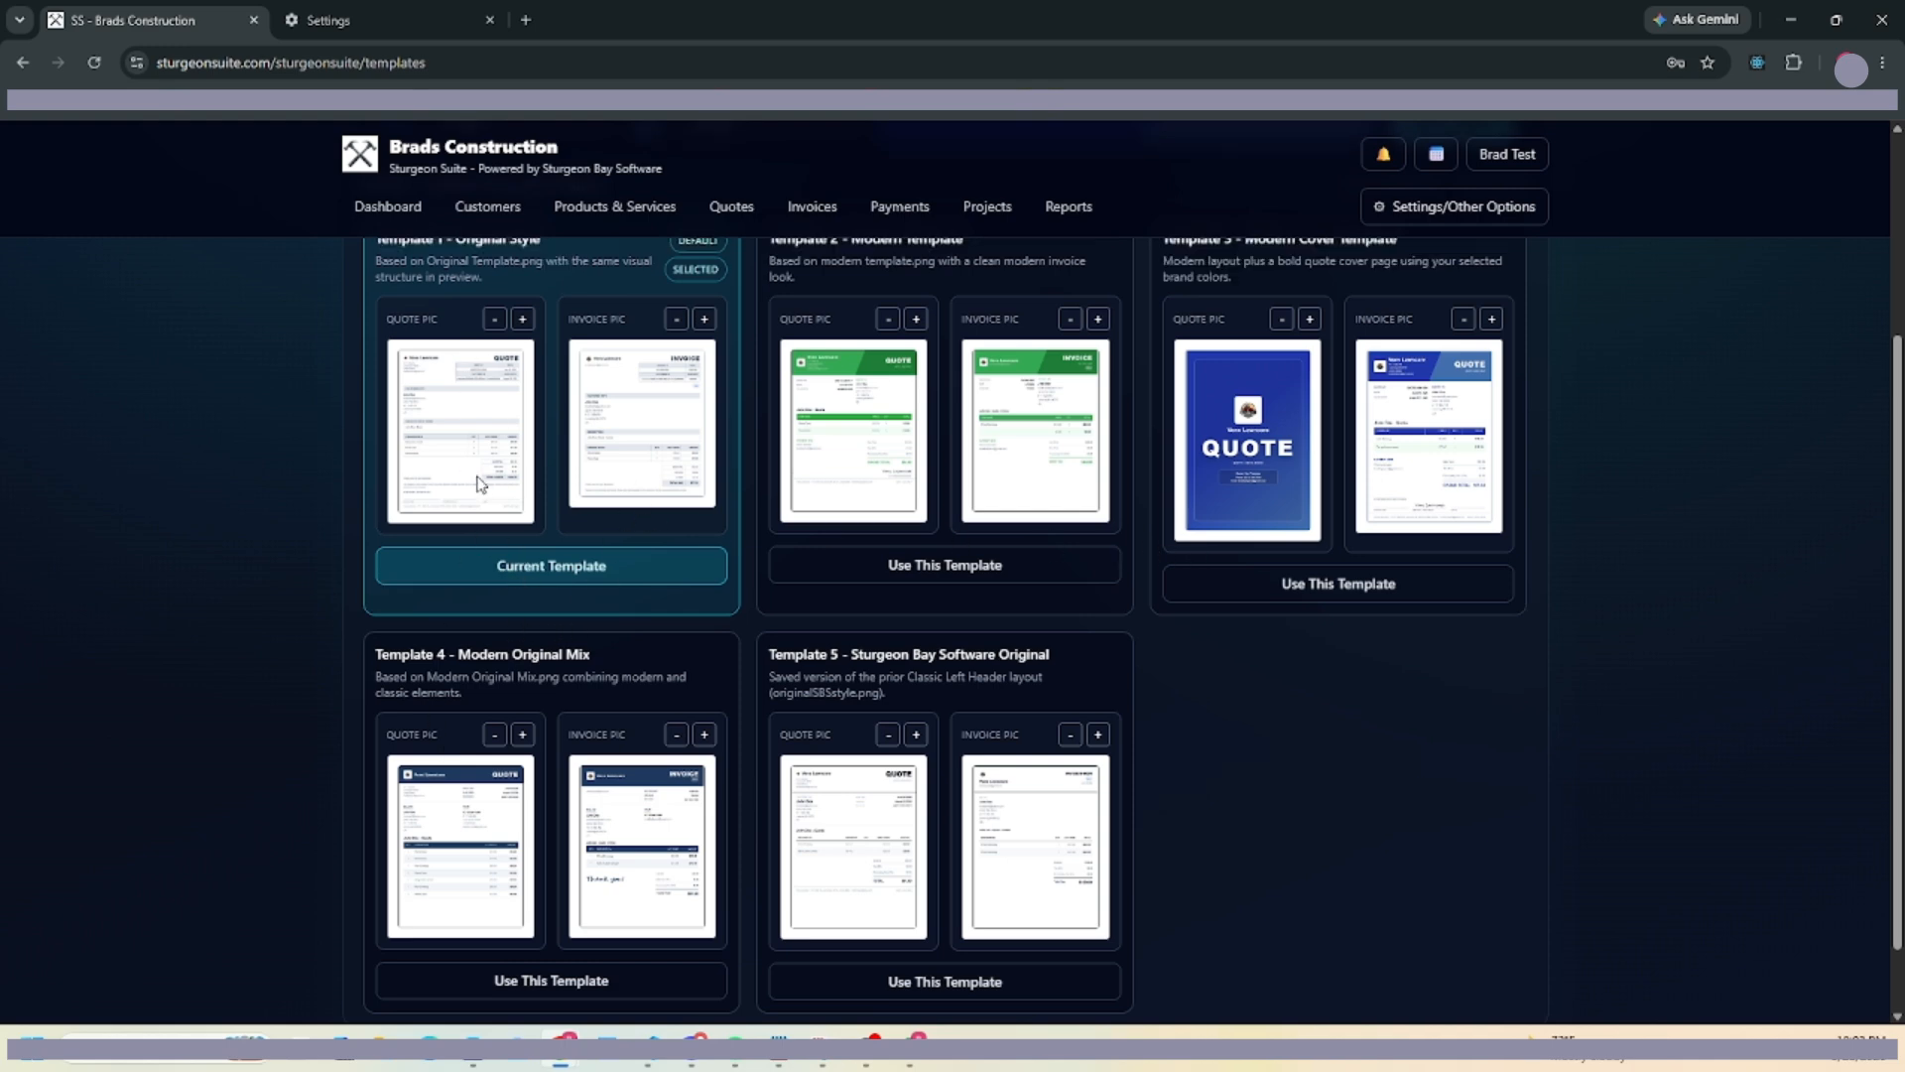
{"action": "scroll", "coordinate": [450, 424], "scroll_direction": "up", "scroll_amount": 2}
{"action": "left_click_drag", "start_coordinate": [382, 438], "coordinate": [548, 439]}
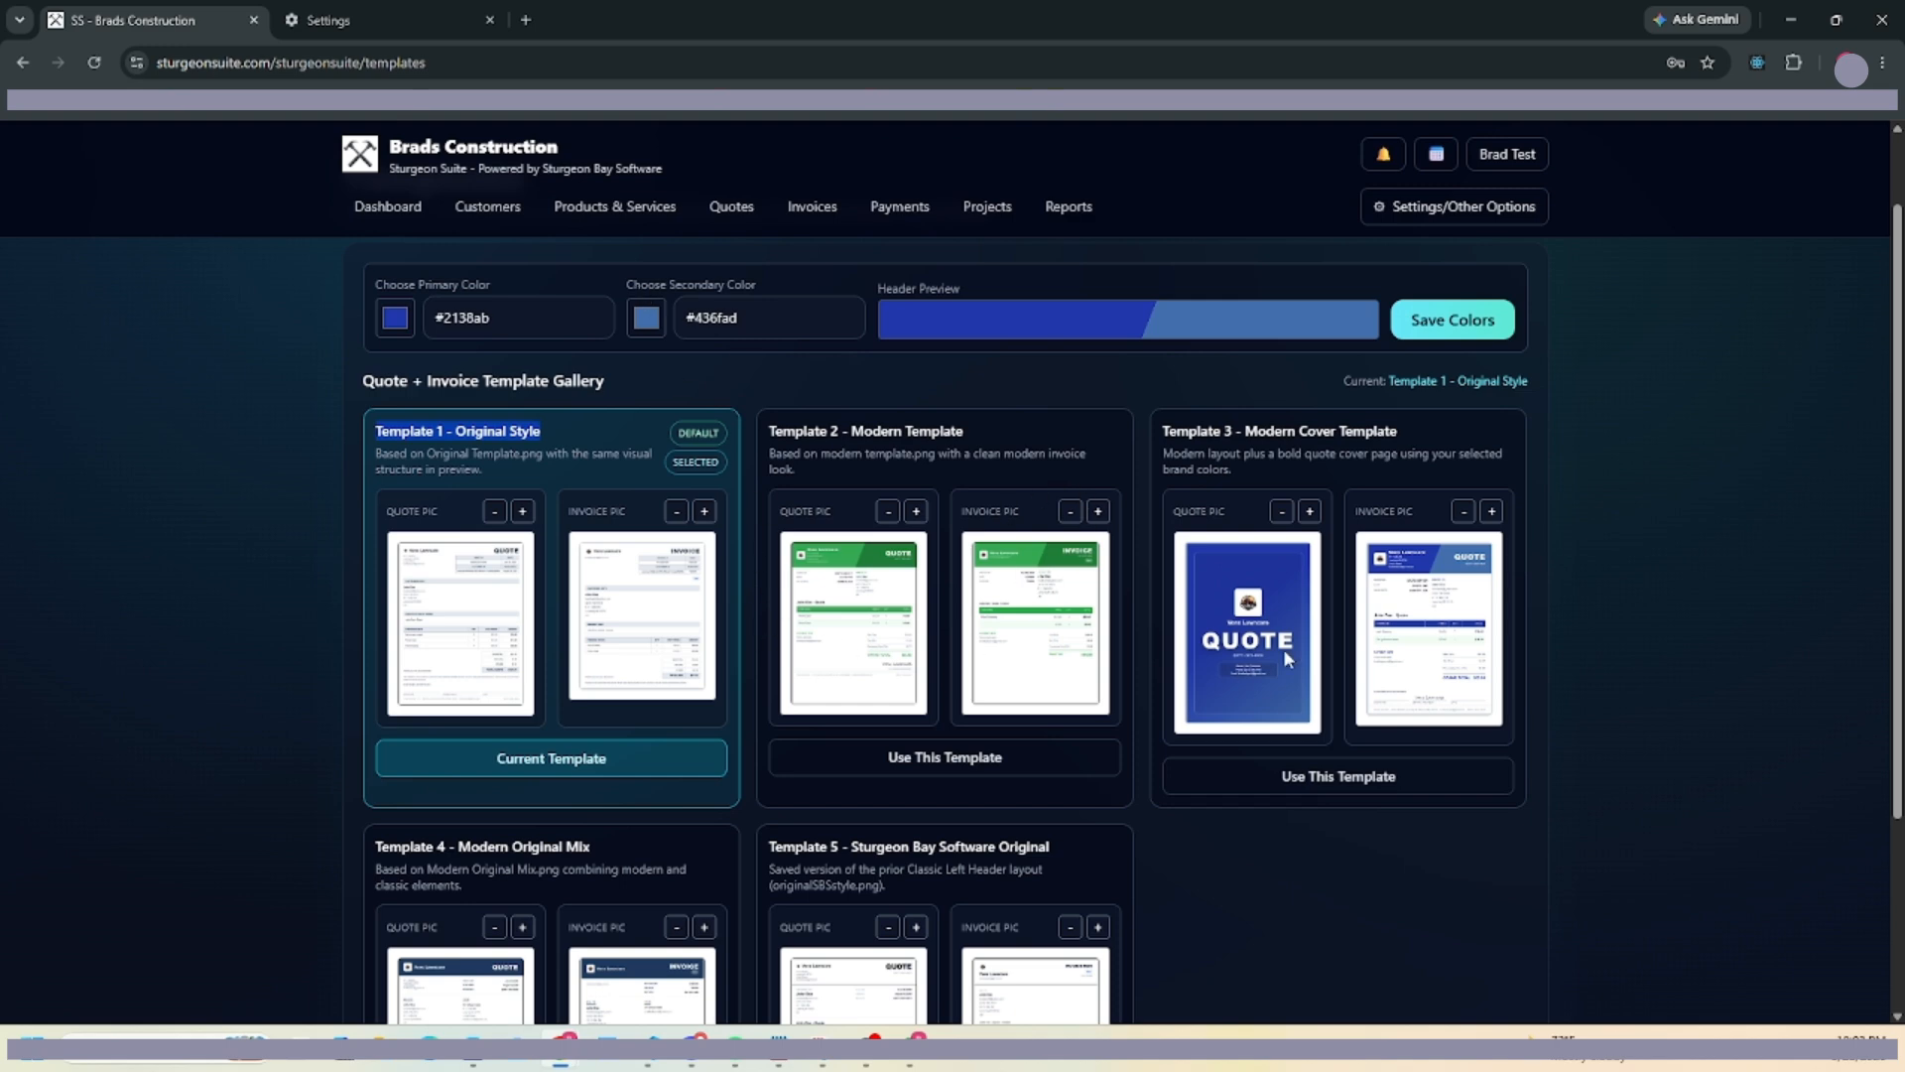
{"action": "scroll", "coordinate": [1258, 596], "scroll_direction": "down", "scroll_amount": 3}
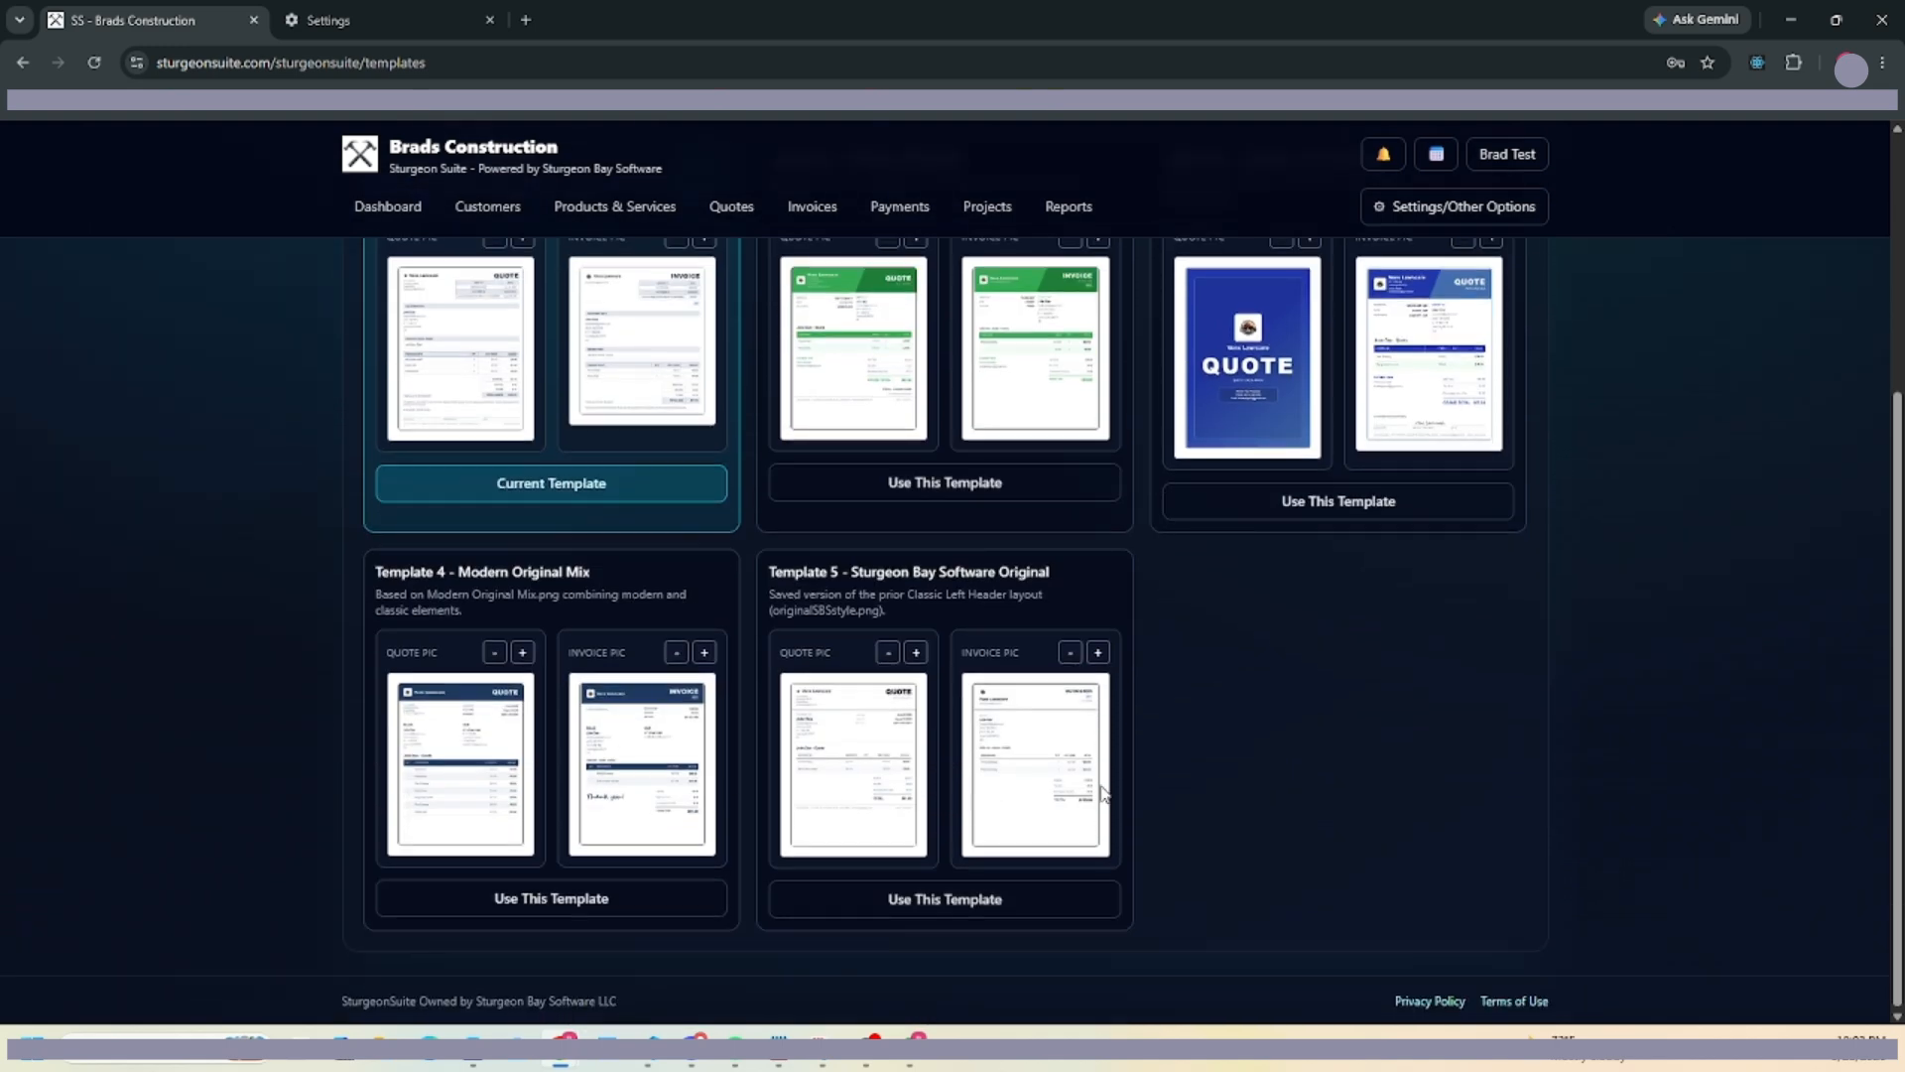
{"action": "scroll", "coordinate": [816, 566], "scroll_direction": "up", "scroll_amount": 2}
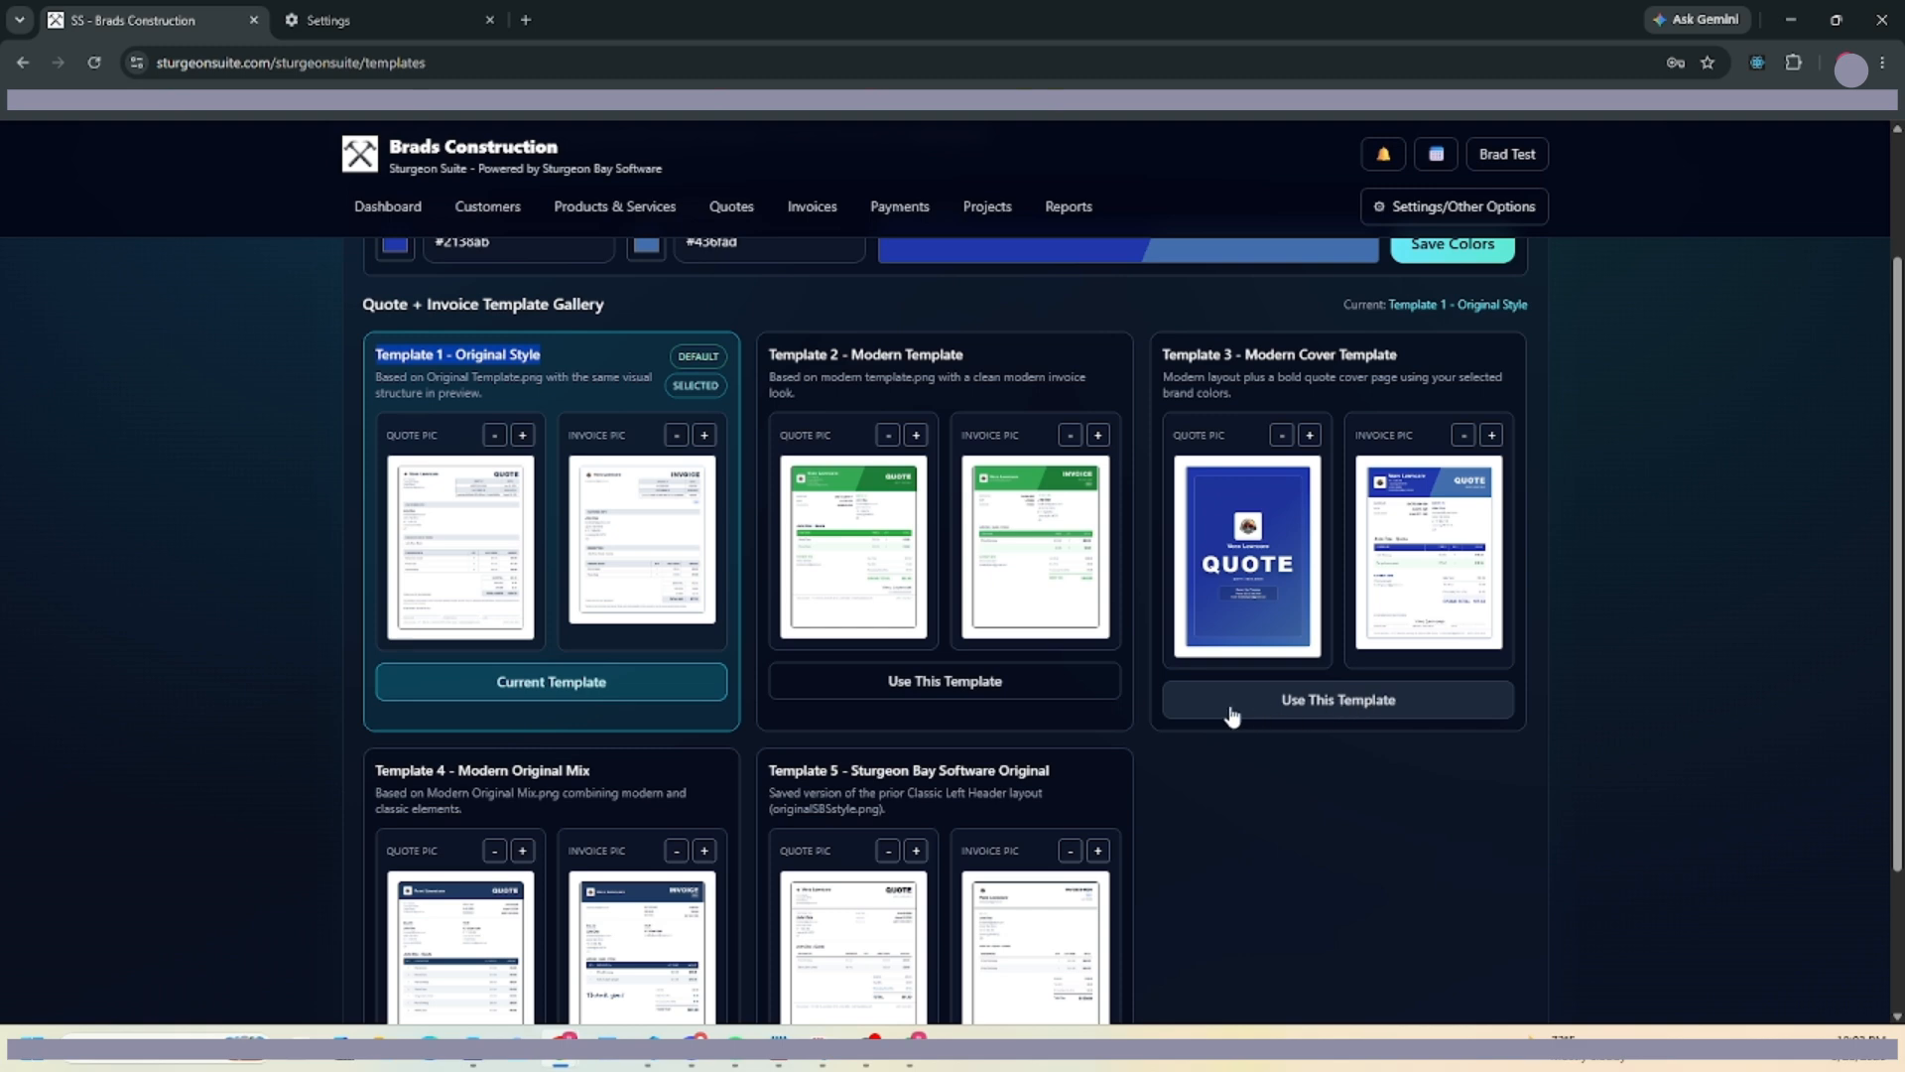
{"action": "scroll", "coordinate": [1229, 714], "scroll_direction": "down", "scroll_amount": 2}
{"action": "scroll", "coordinate": [667, 360], "scroll_direction": "up", "scroll_amount": 5}
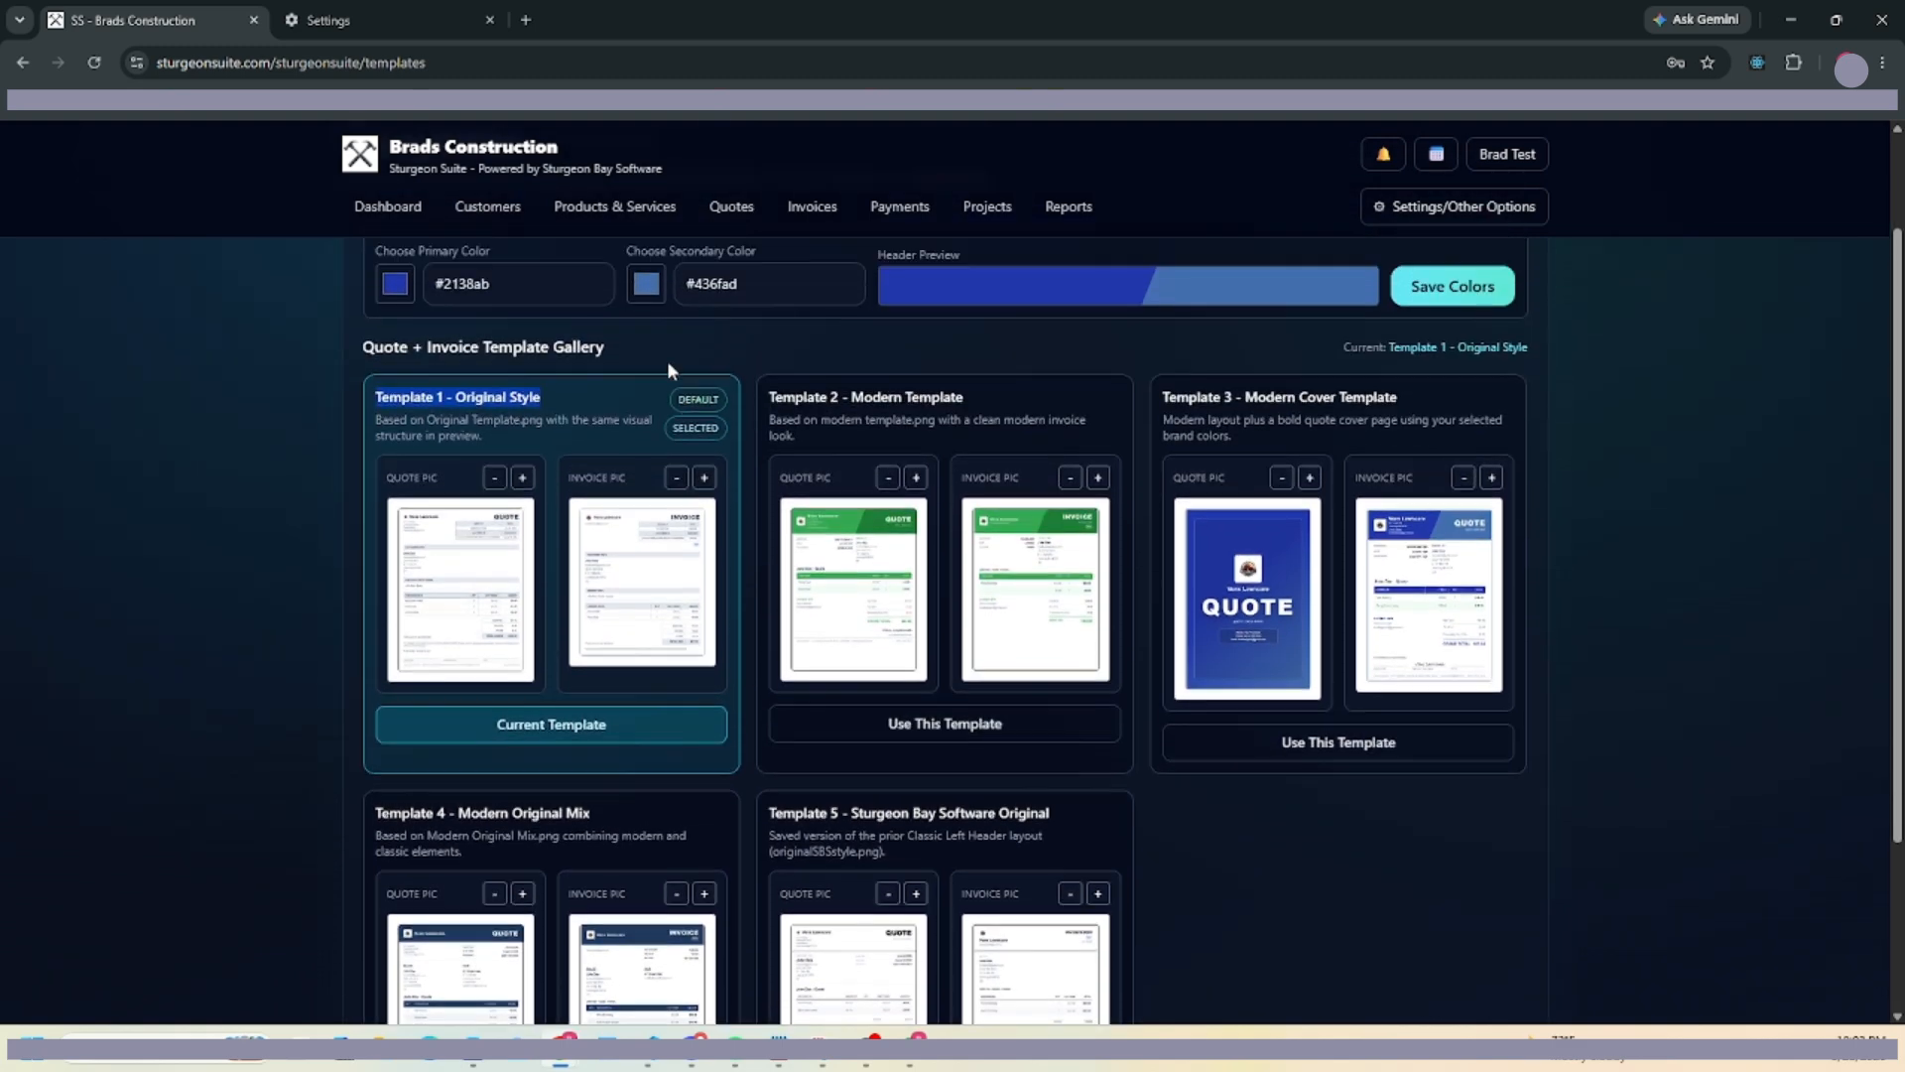
Confirm Template 1 - Original Style as the current template from the checklist and check dashboard progress.
{"action": "left_click", "coordinate": [354, 209]}
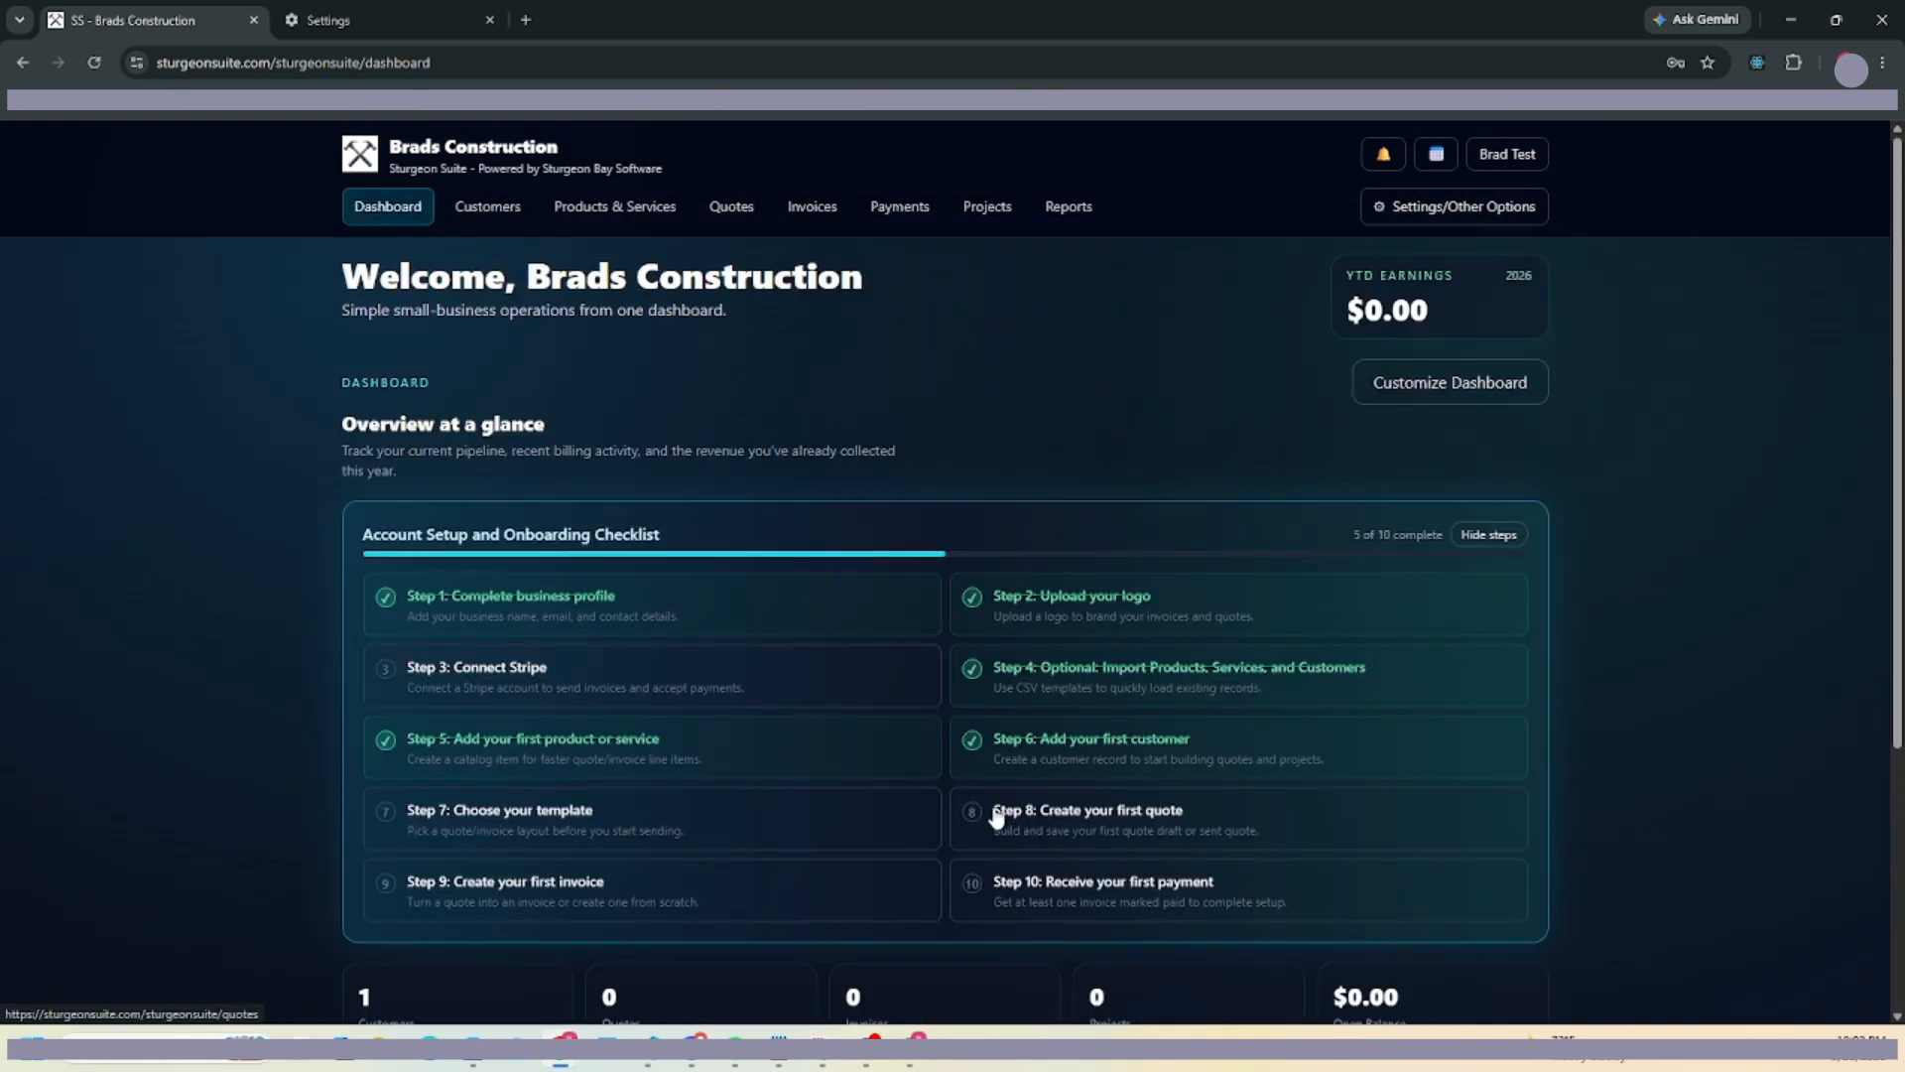
{"action": "left_click", "coordinate": [555, 824]}
{"action": "left_click", "coordinate": [511, 853]}
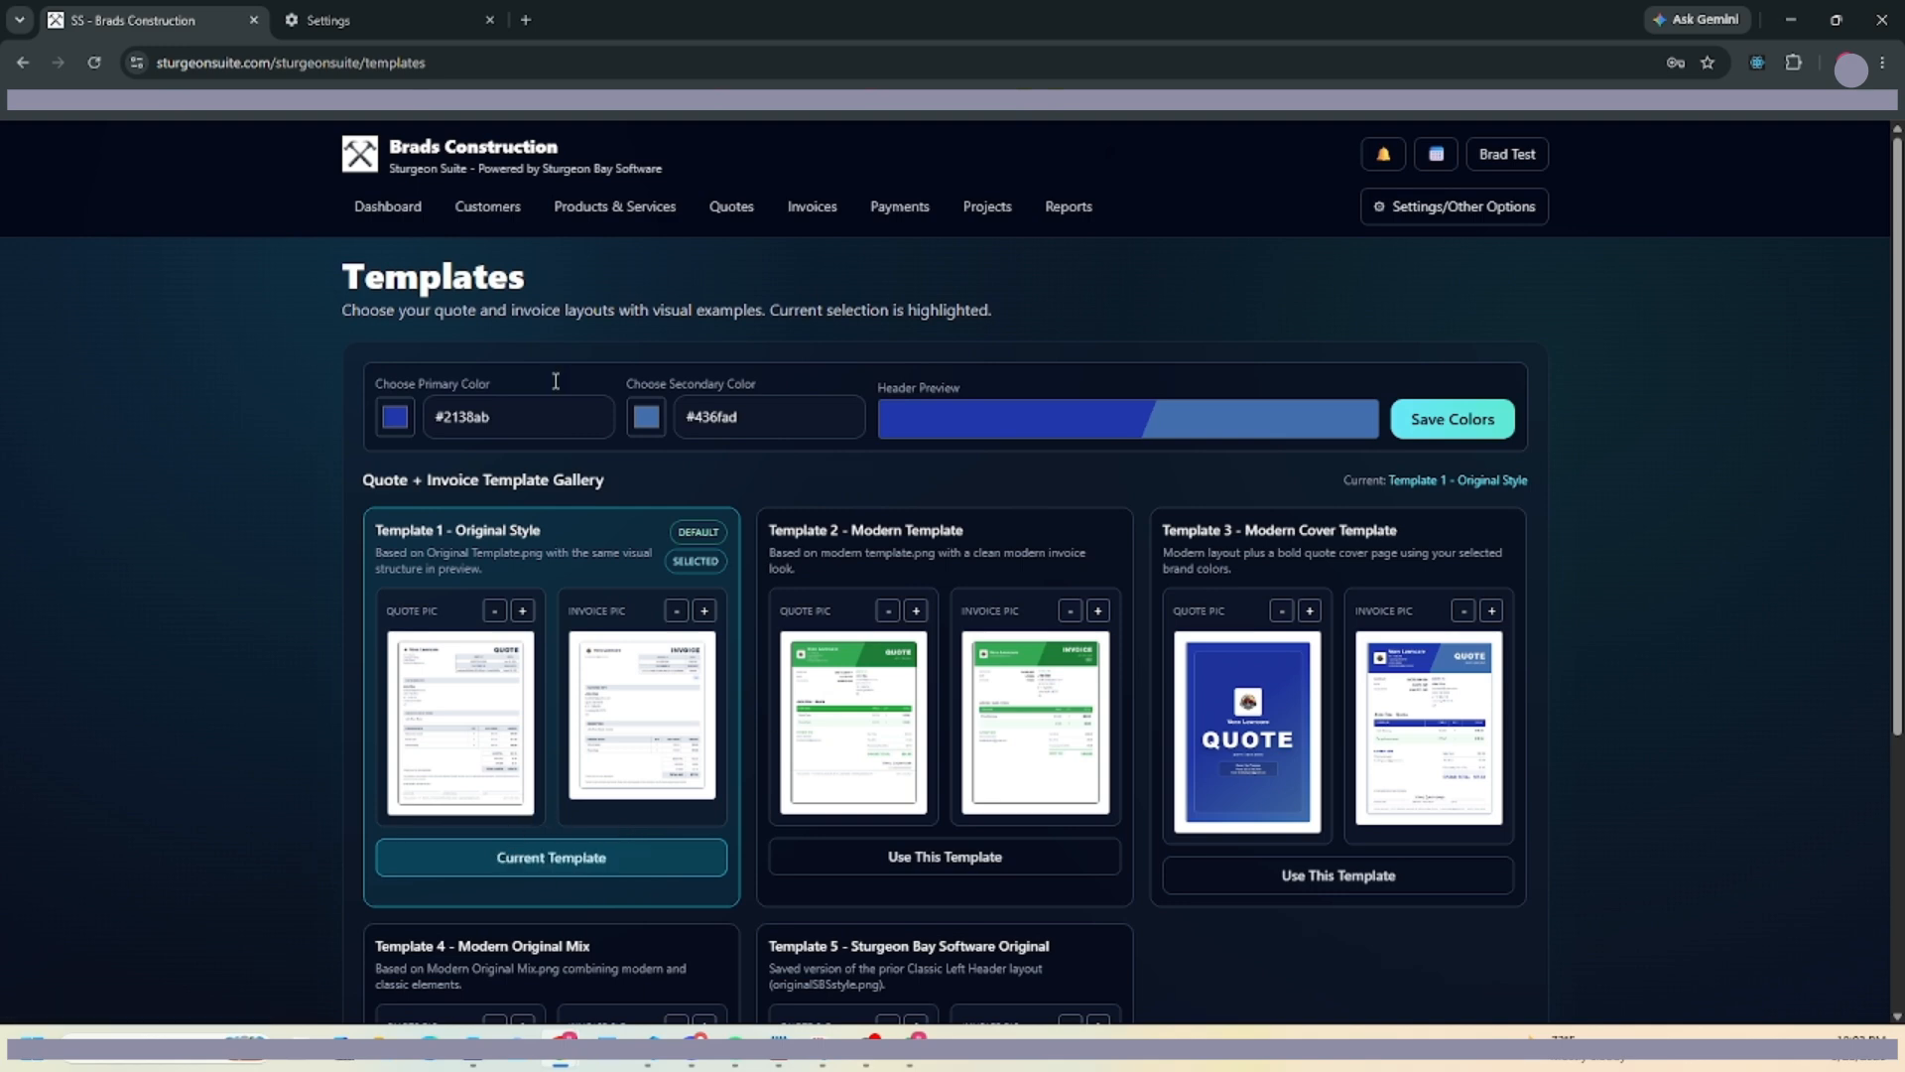
{"action": "left_click", "coordinate": [387, 206]}
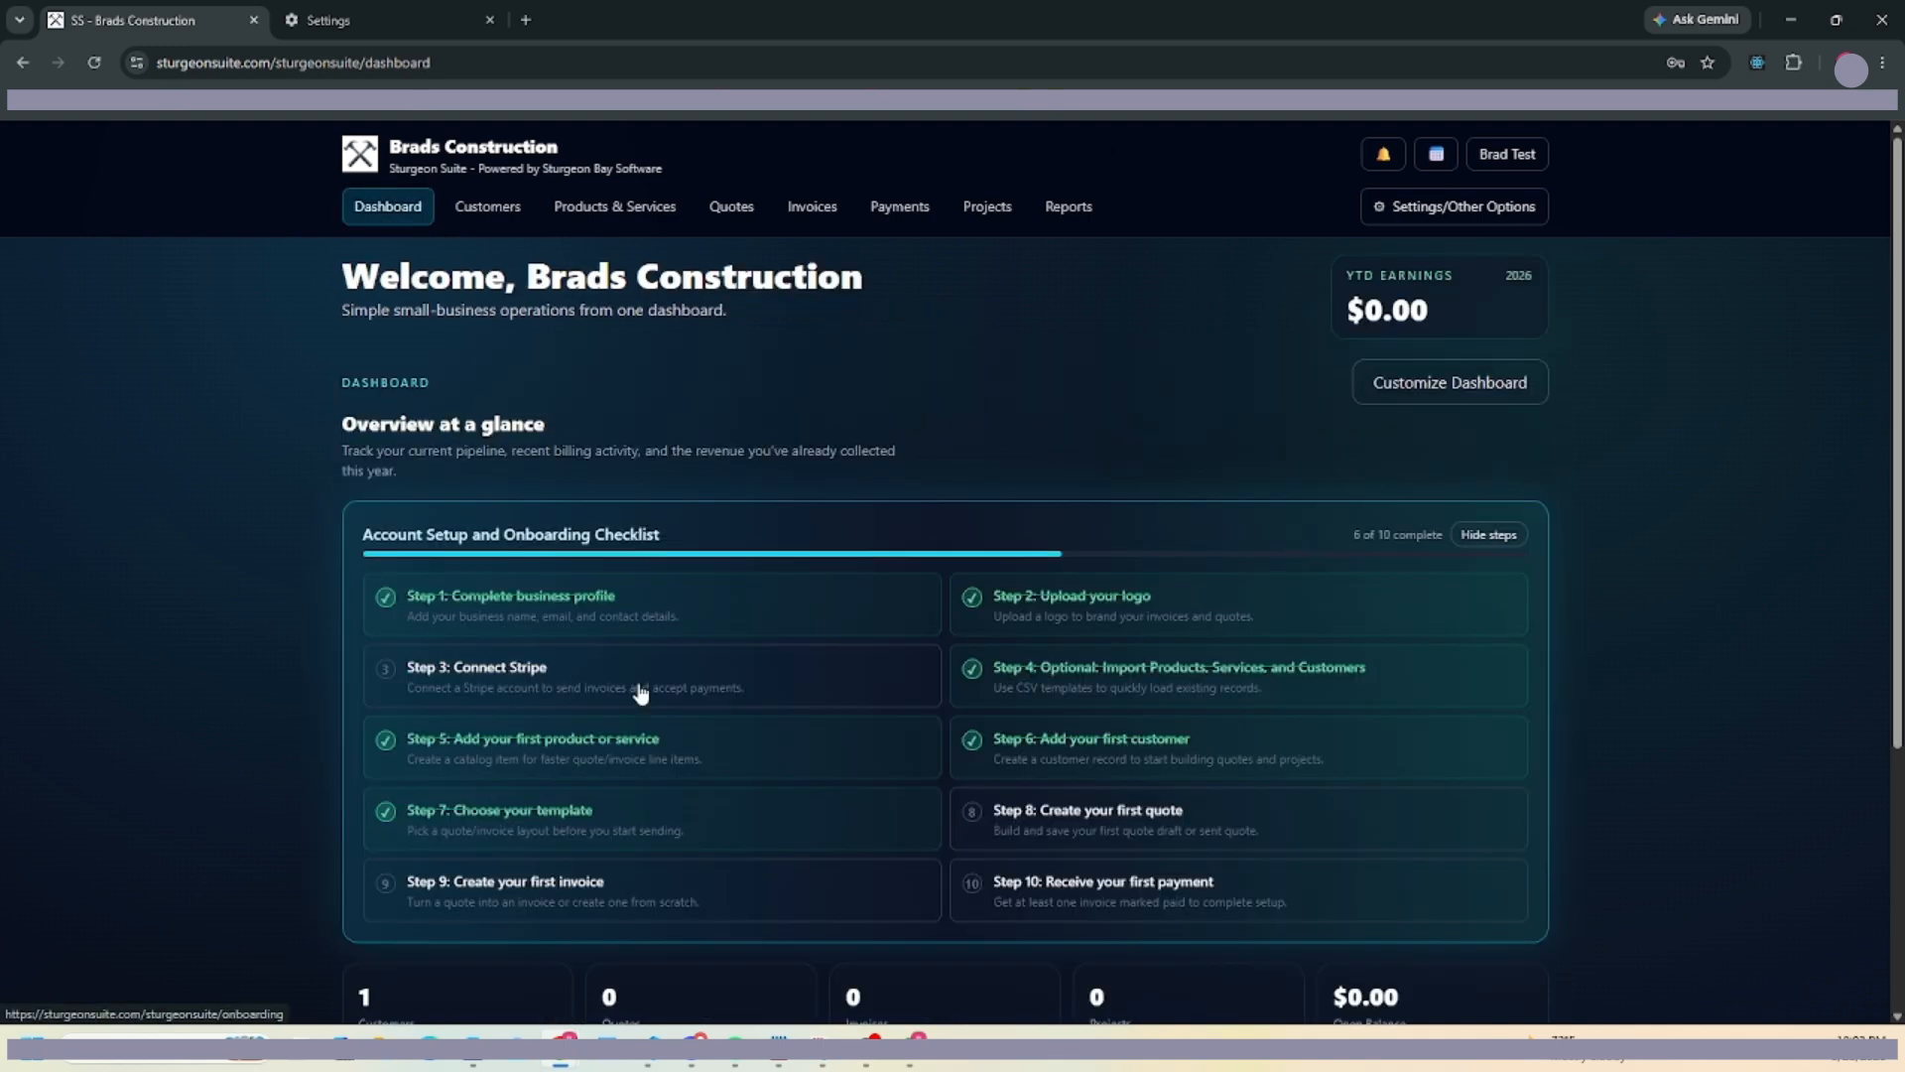
Follow the Connect Stripe checklist step to the Payments Ledger and start connecting Stripe.
{"action": "left_click", "coordinate": [1141, 822]}
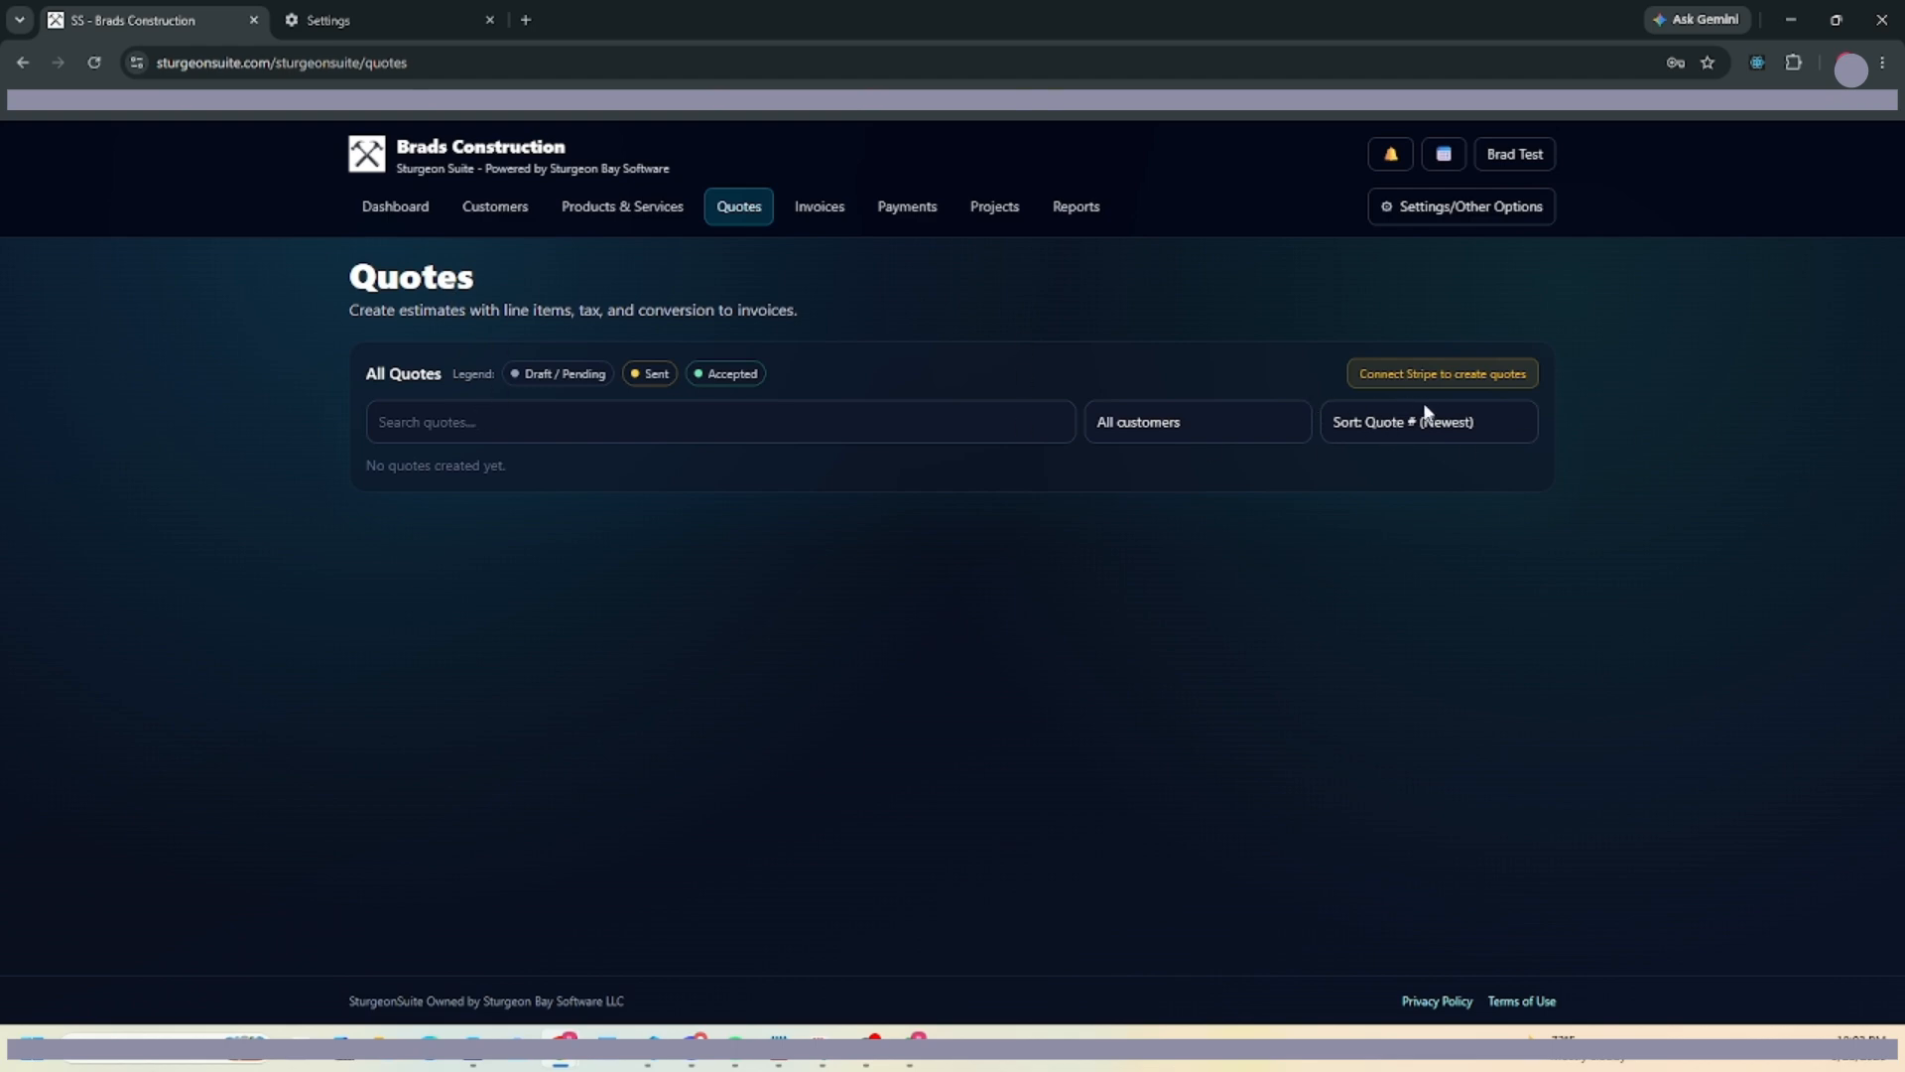
{"action": "left_click_drag", "start_coordinate": [1356, 377], "coordinate": [1530, 383]}
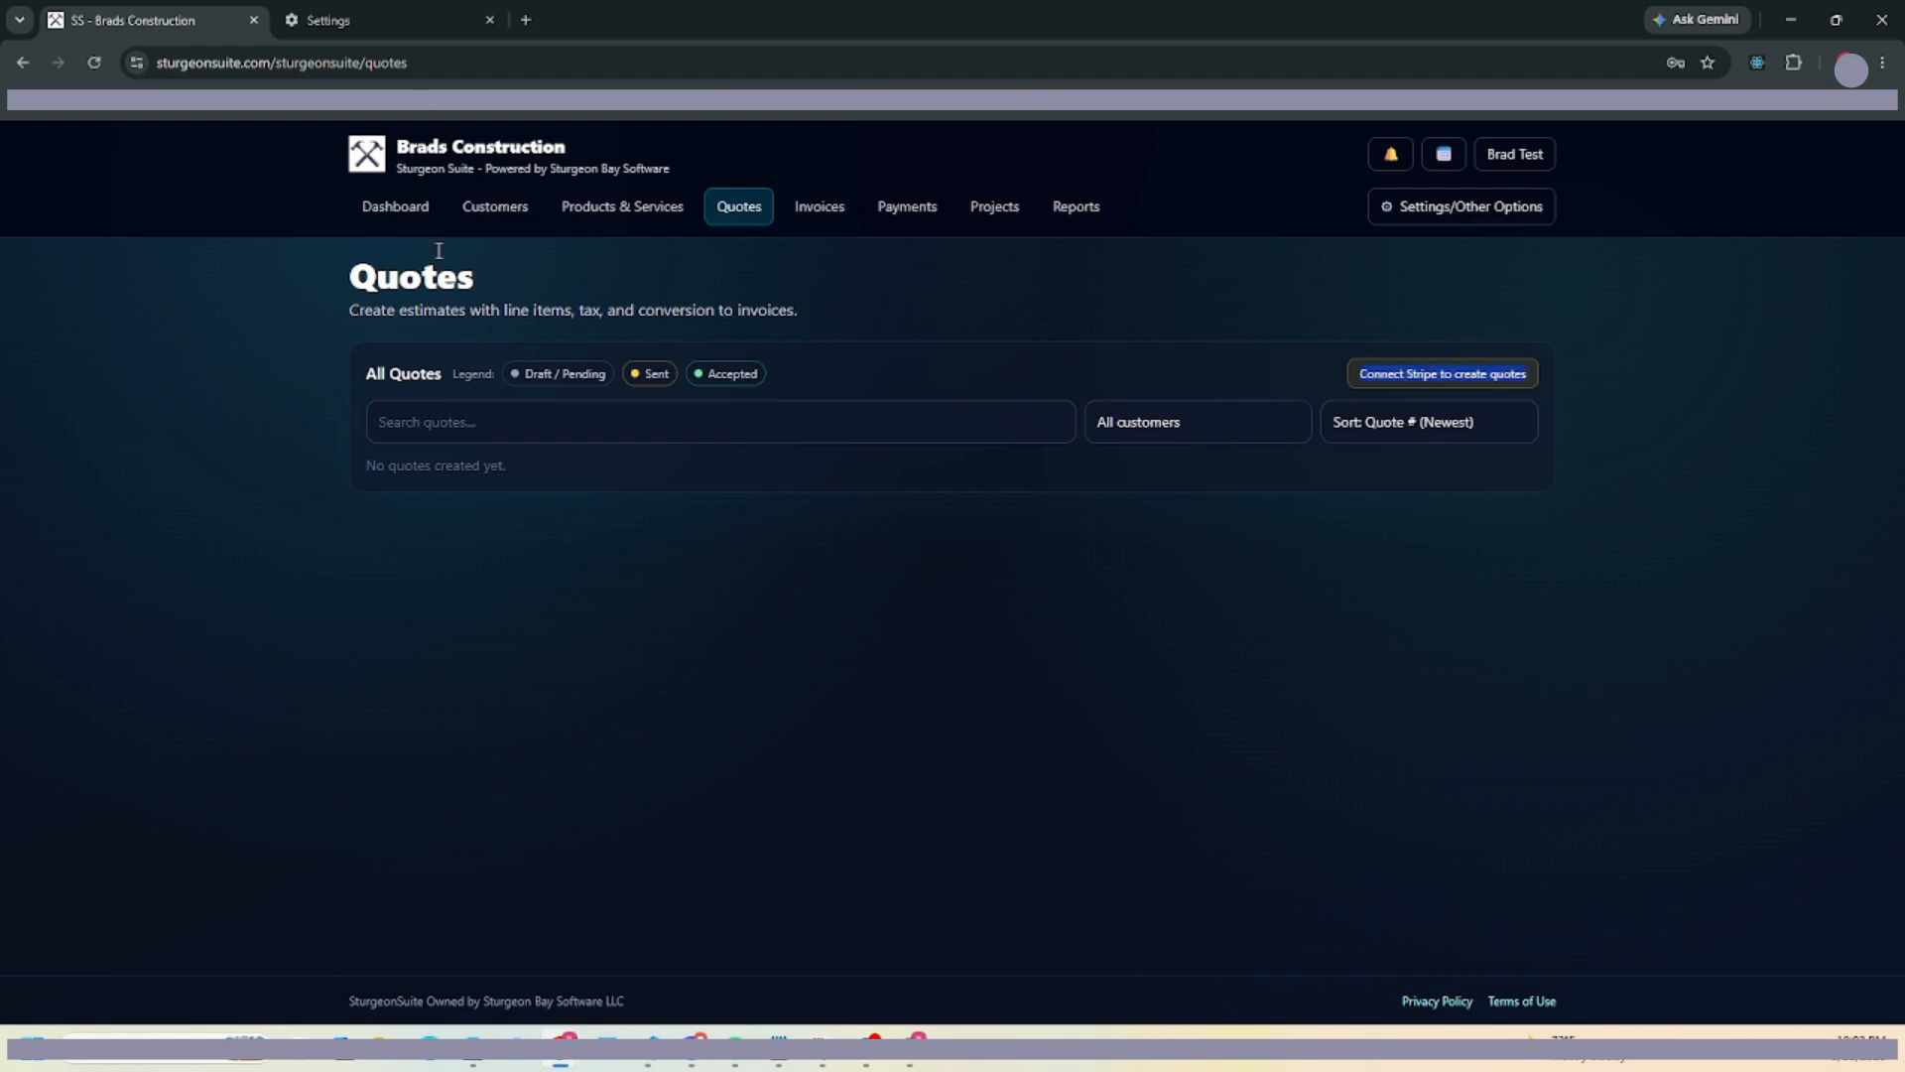
{"action": "left_click", "coordinate": [389, 207]}
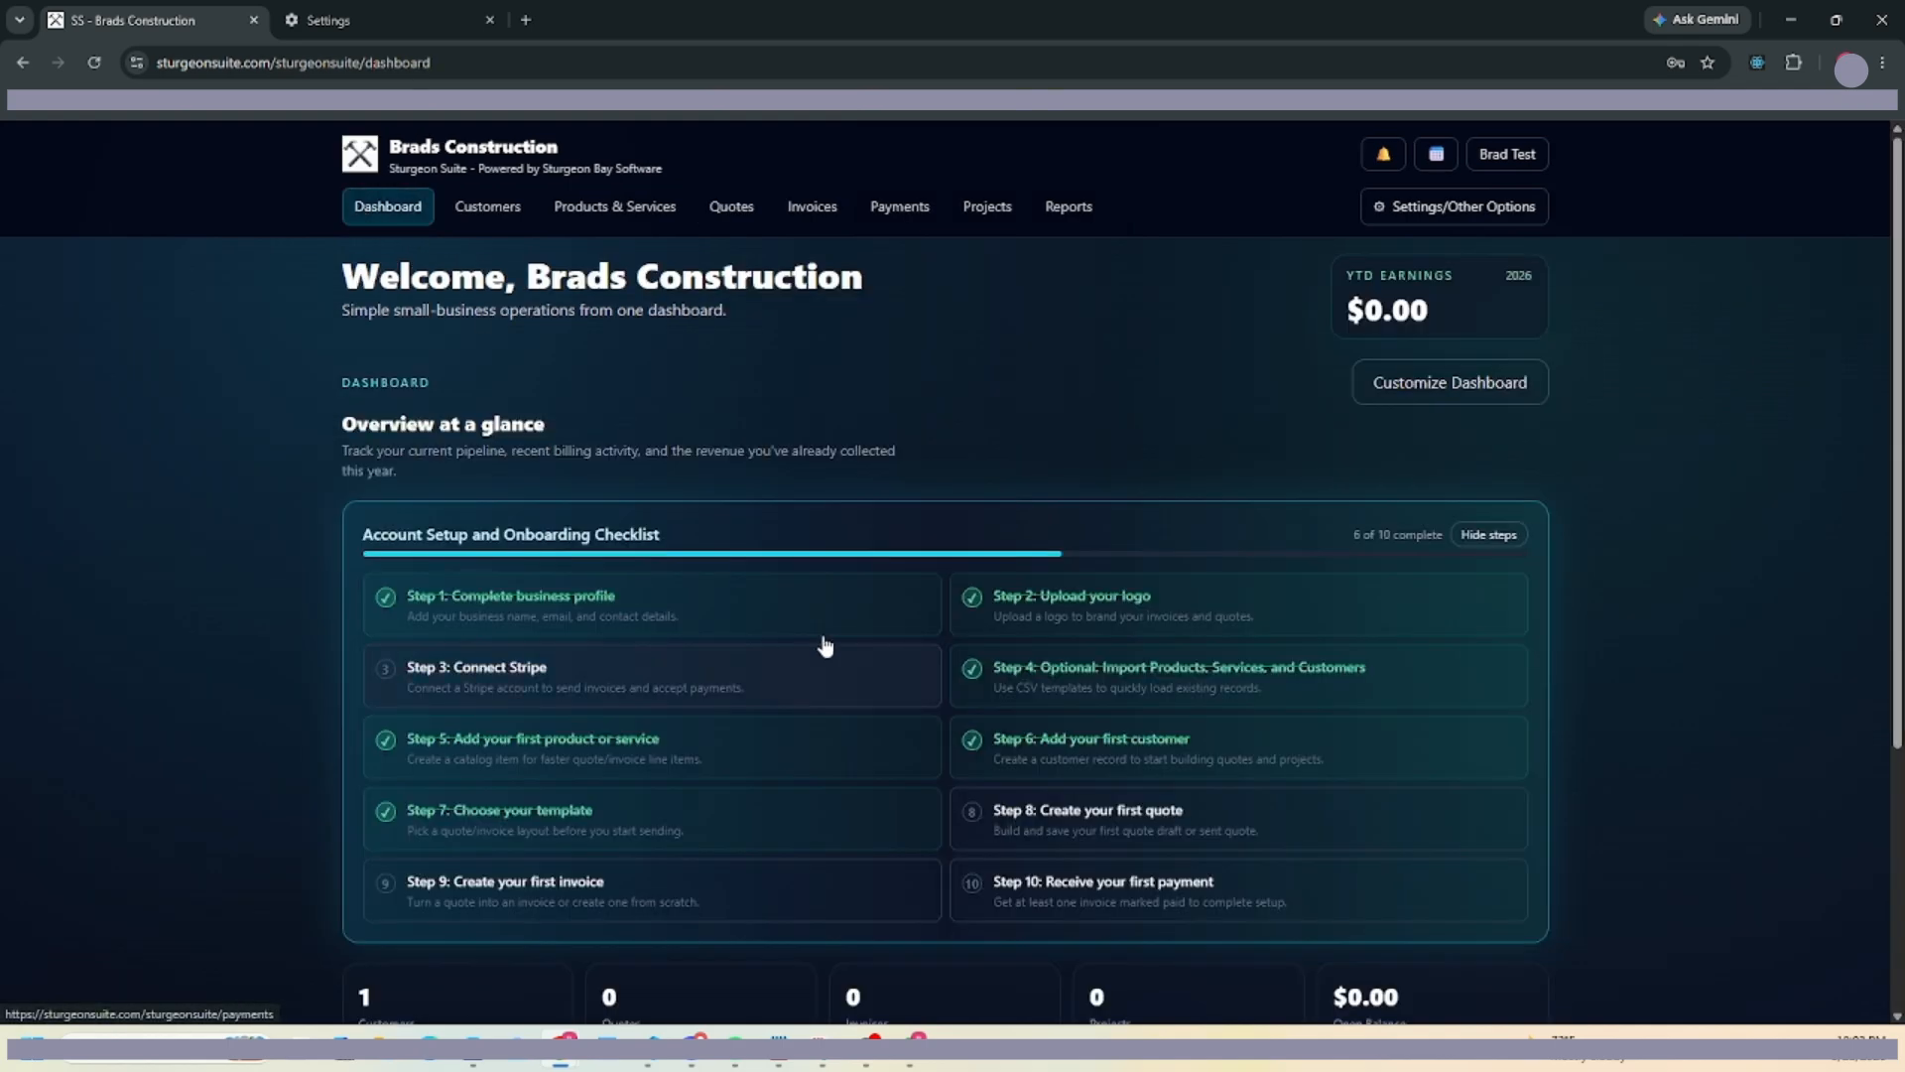
{"action": "left_click", "coordinate": [536, 693]}
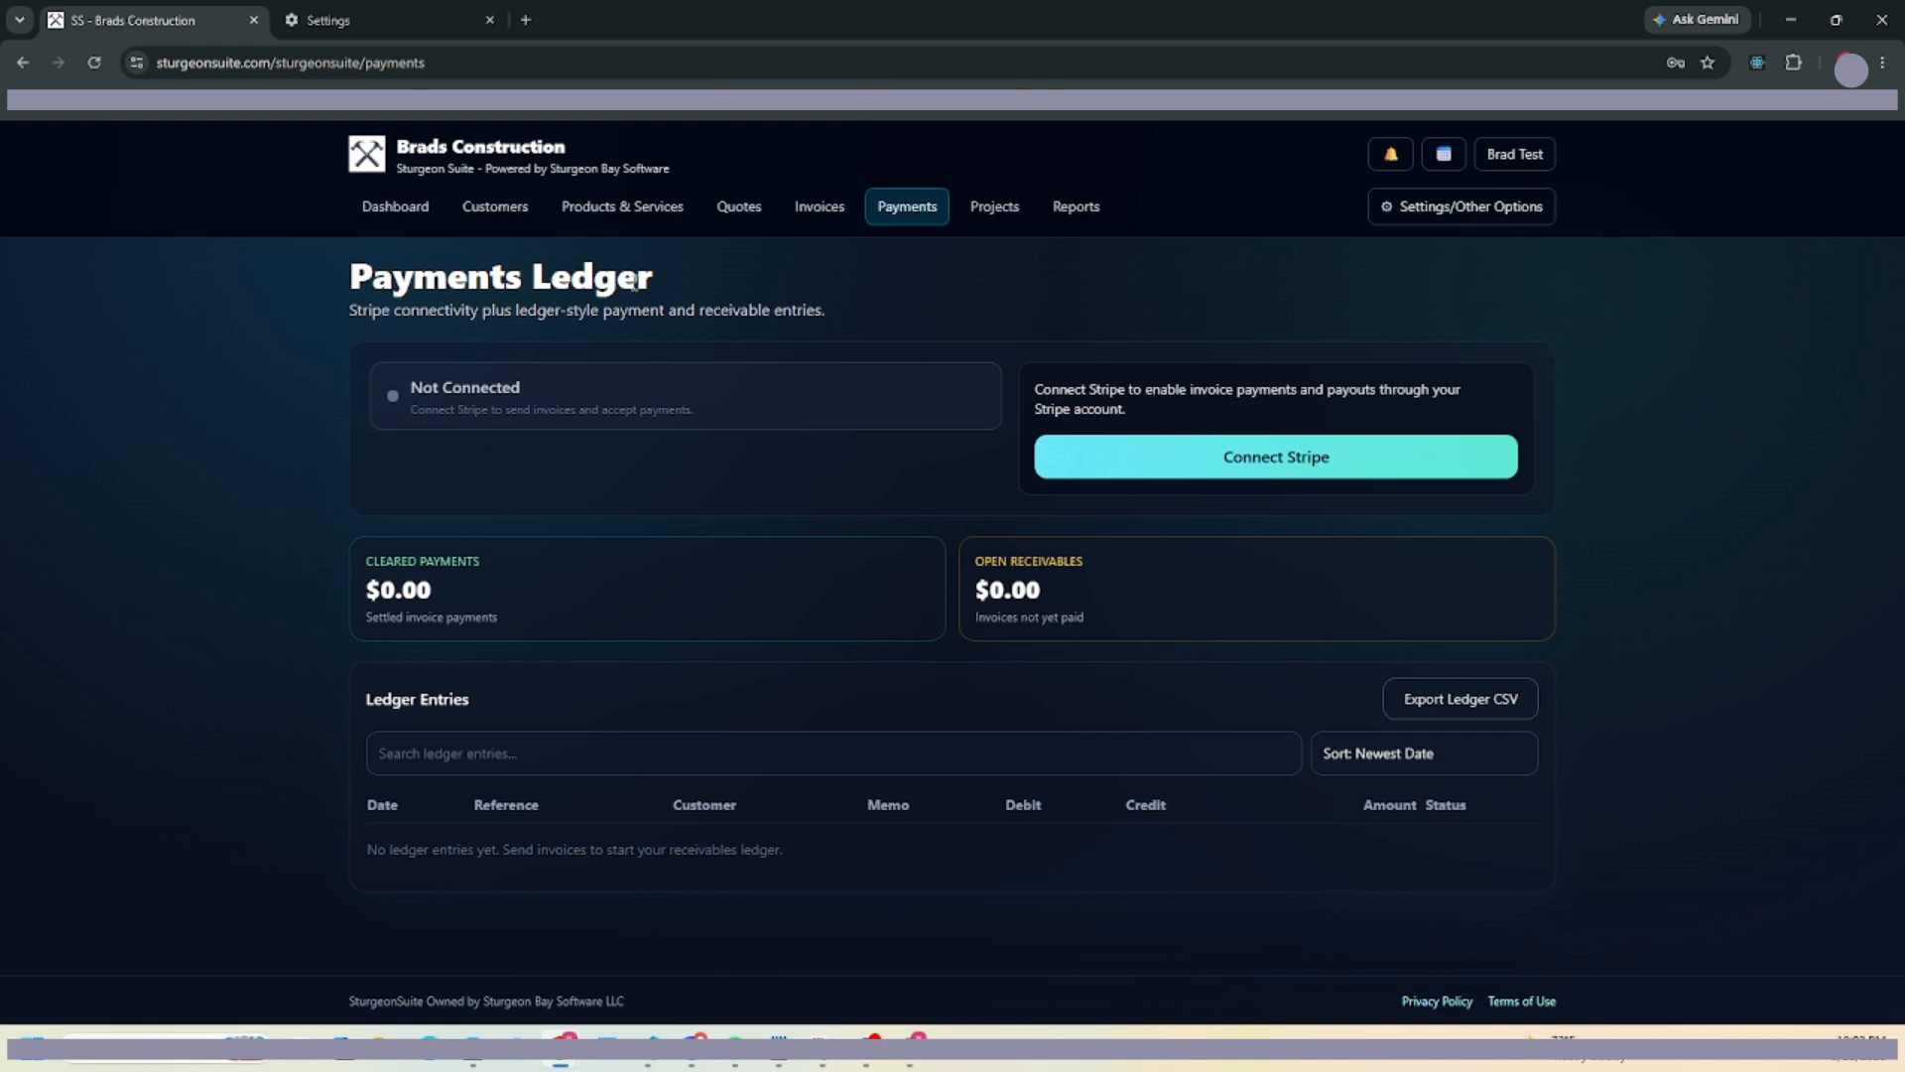
{"action": "left_click", "coordinate": [1357, 471]}
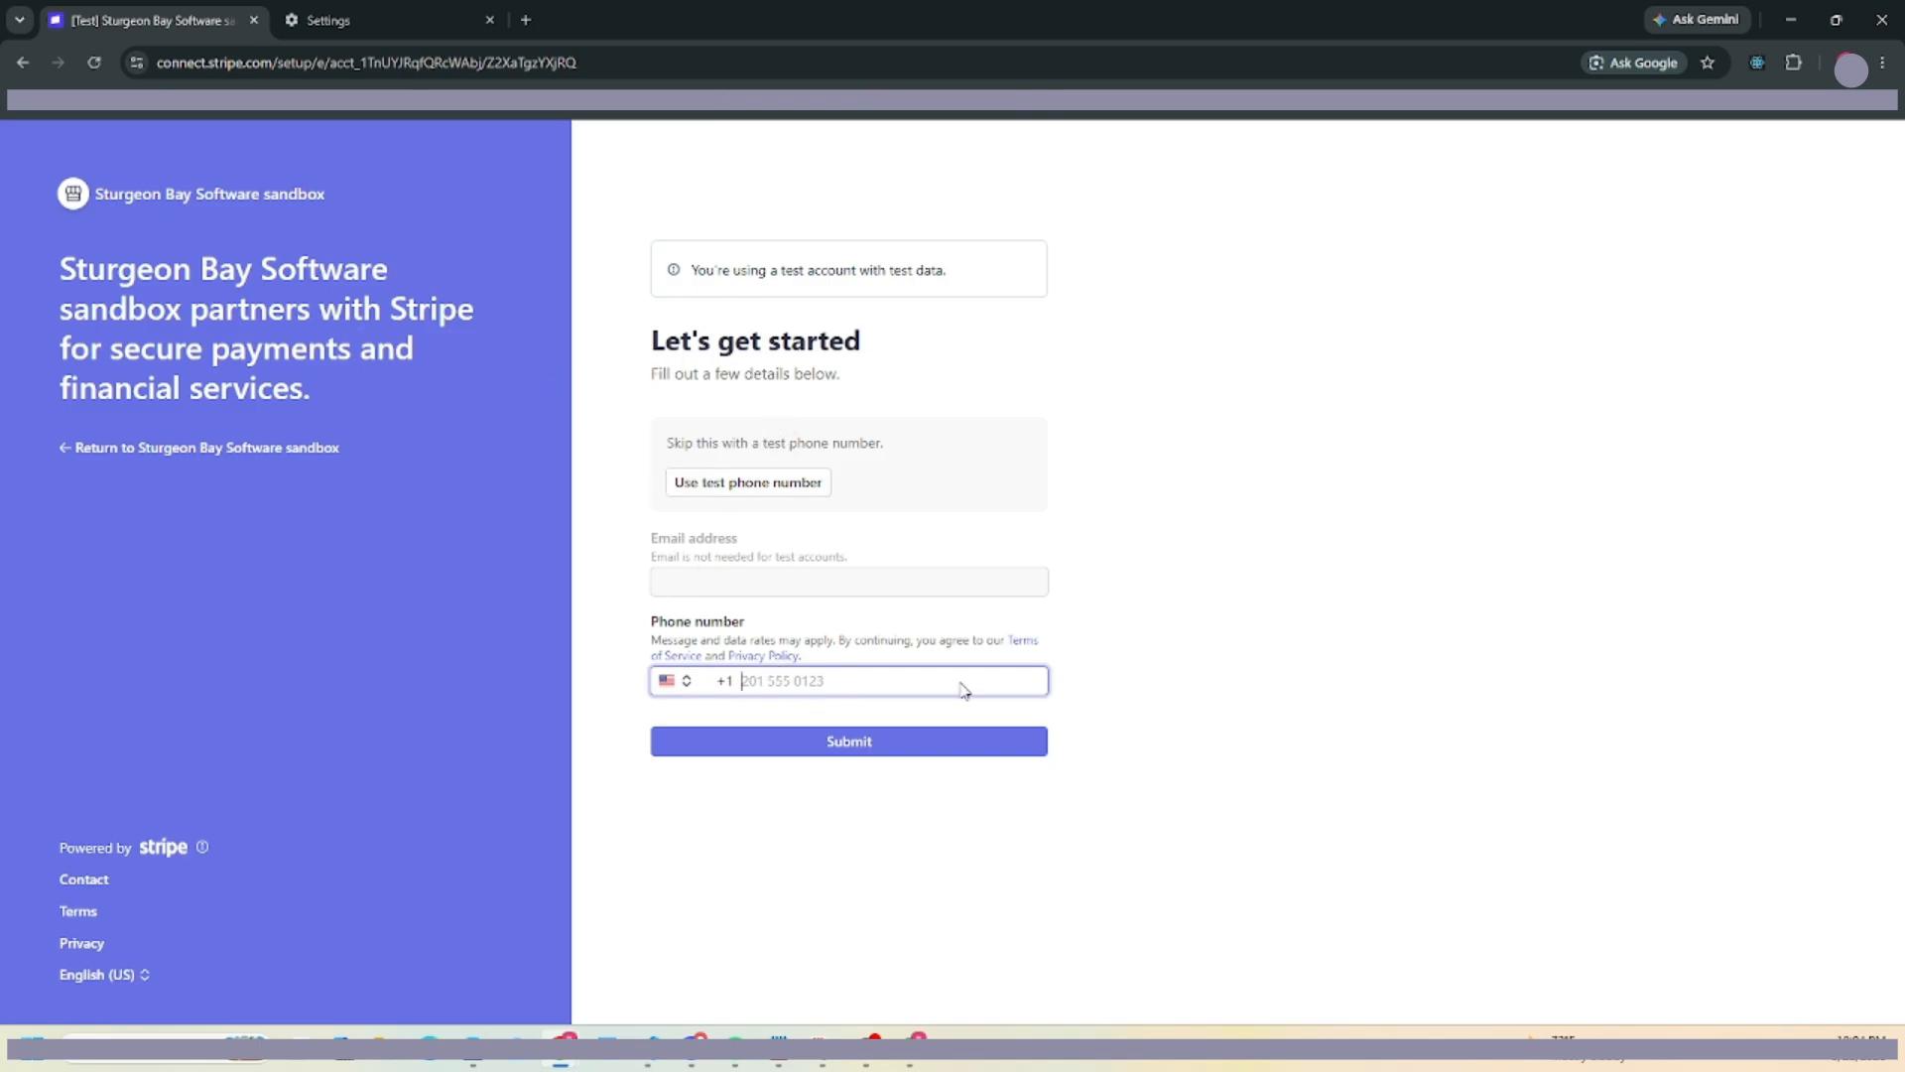
Submit a phone number, switch to the test phone number, and enter the test verification code.
{"action": "type", "text": "2342"}
{"action": "left_click_drag", "start_coordinate": [787, 683], "coordinate": [683, 683]}
{"action": "type", "text": "1112222"}
{"action": "left_click", "coordinate": [824, 742]}
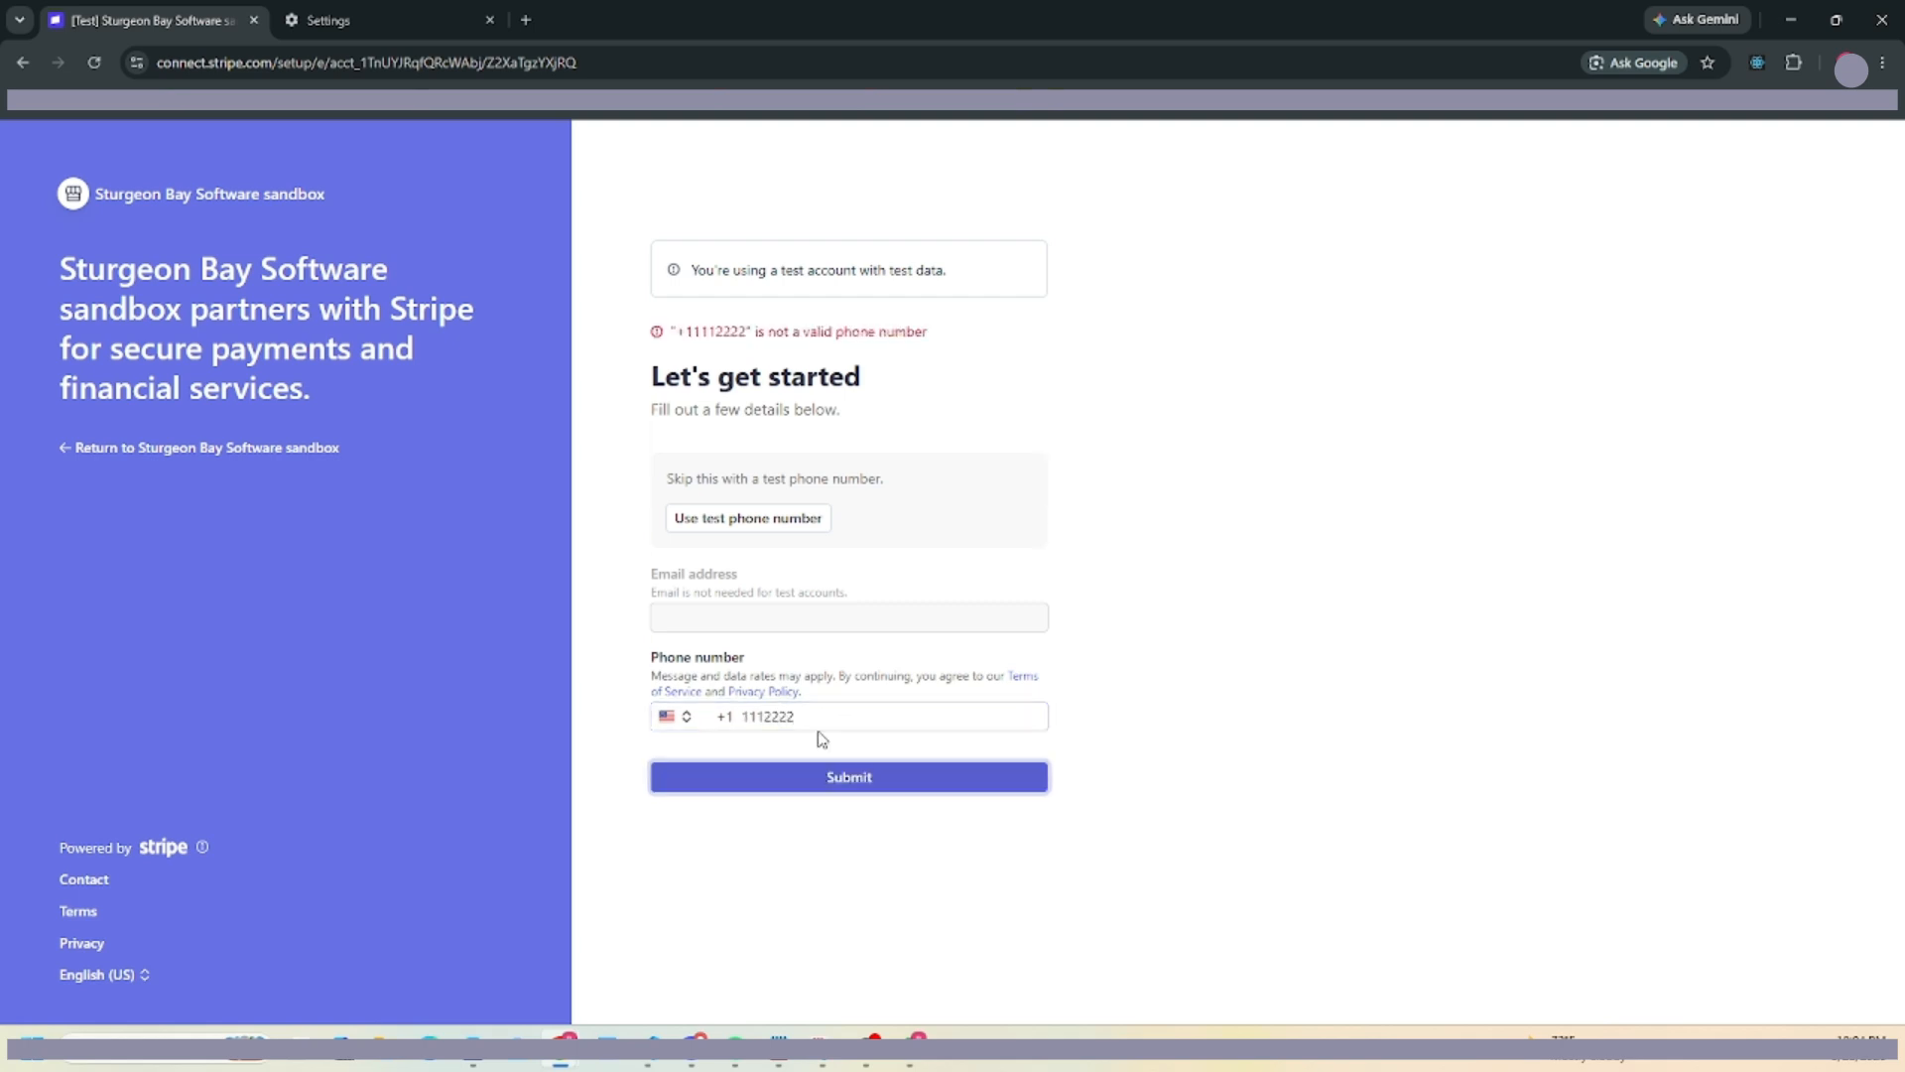
{"action": "left_click", "coordinate": [787, 520]}
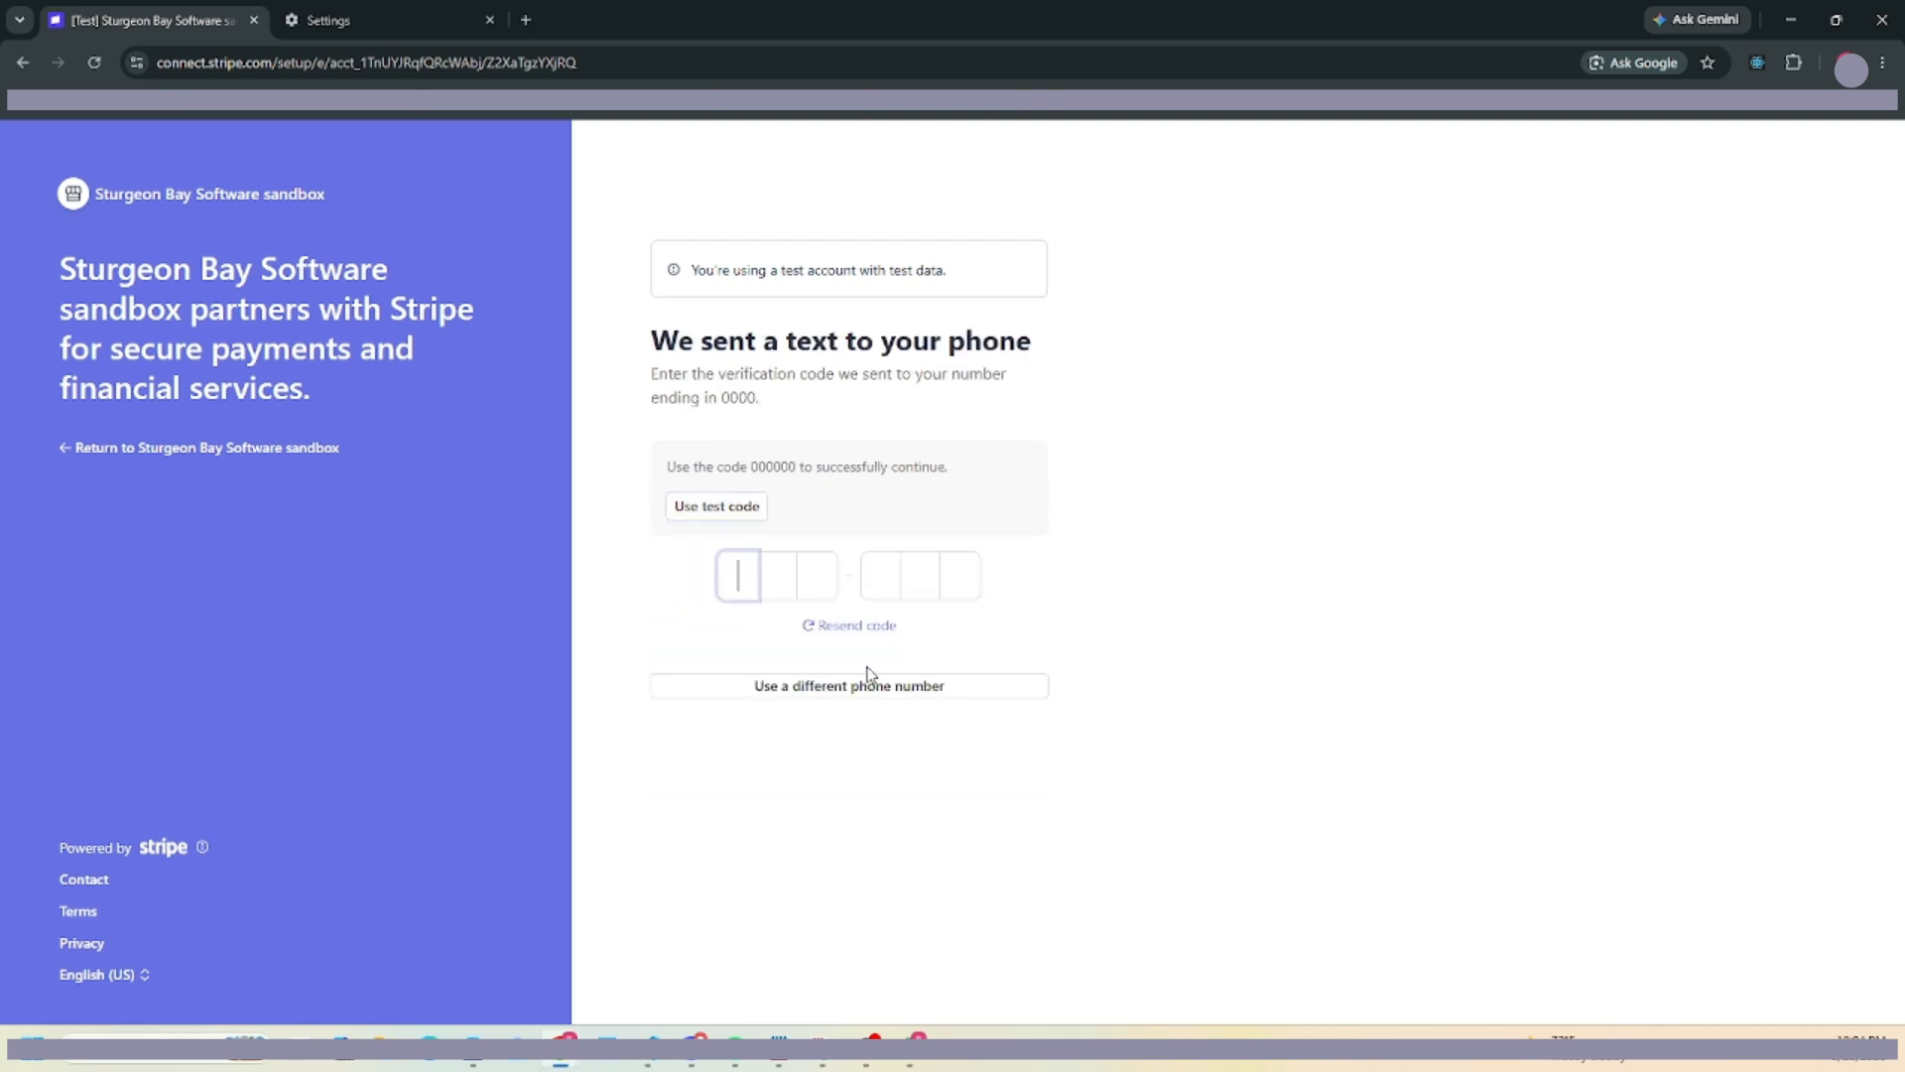
{"action": "type", "text": "000000"}
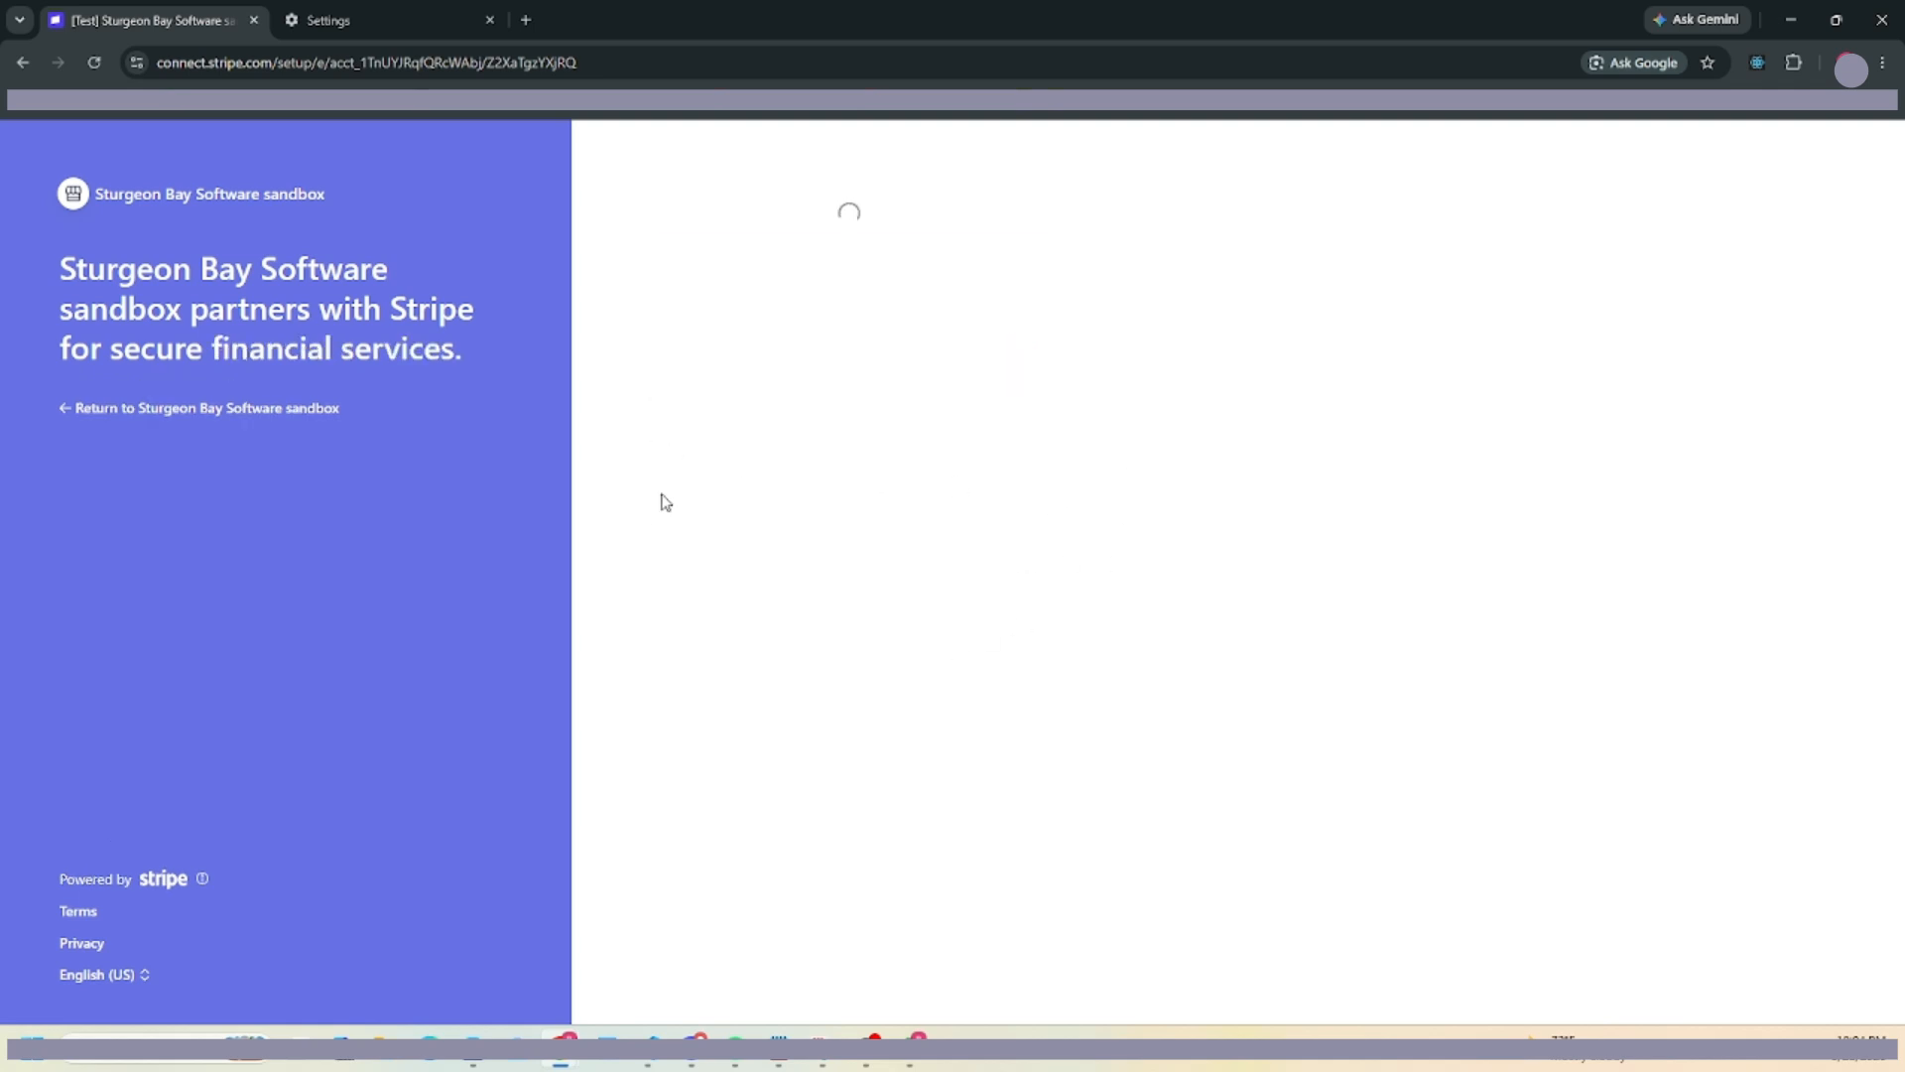
Set the business type to Company, Single-member LLC, and continue past the website step.
{"action": "left_click", "coordinate": [763, 387]}
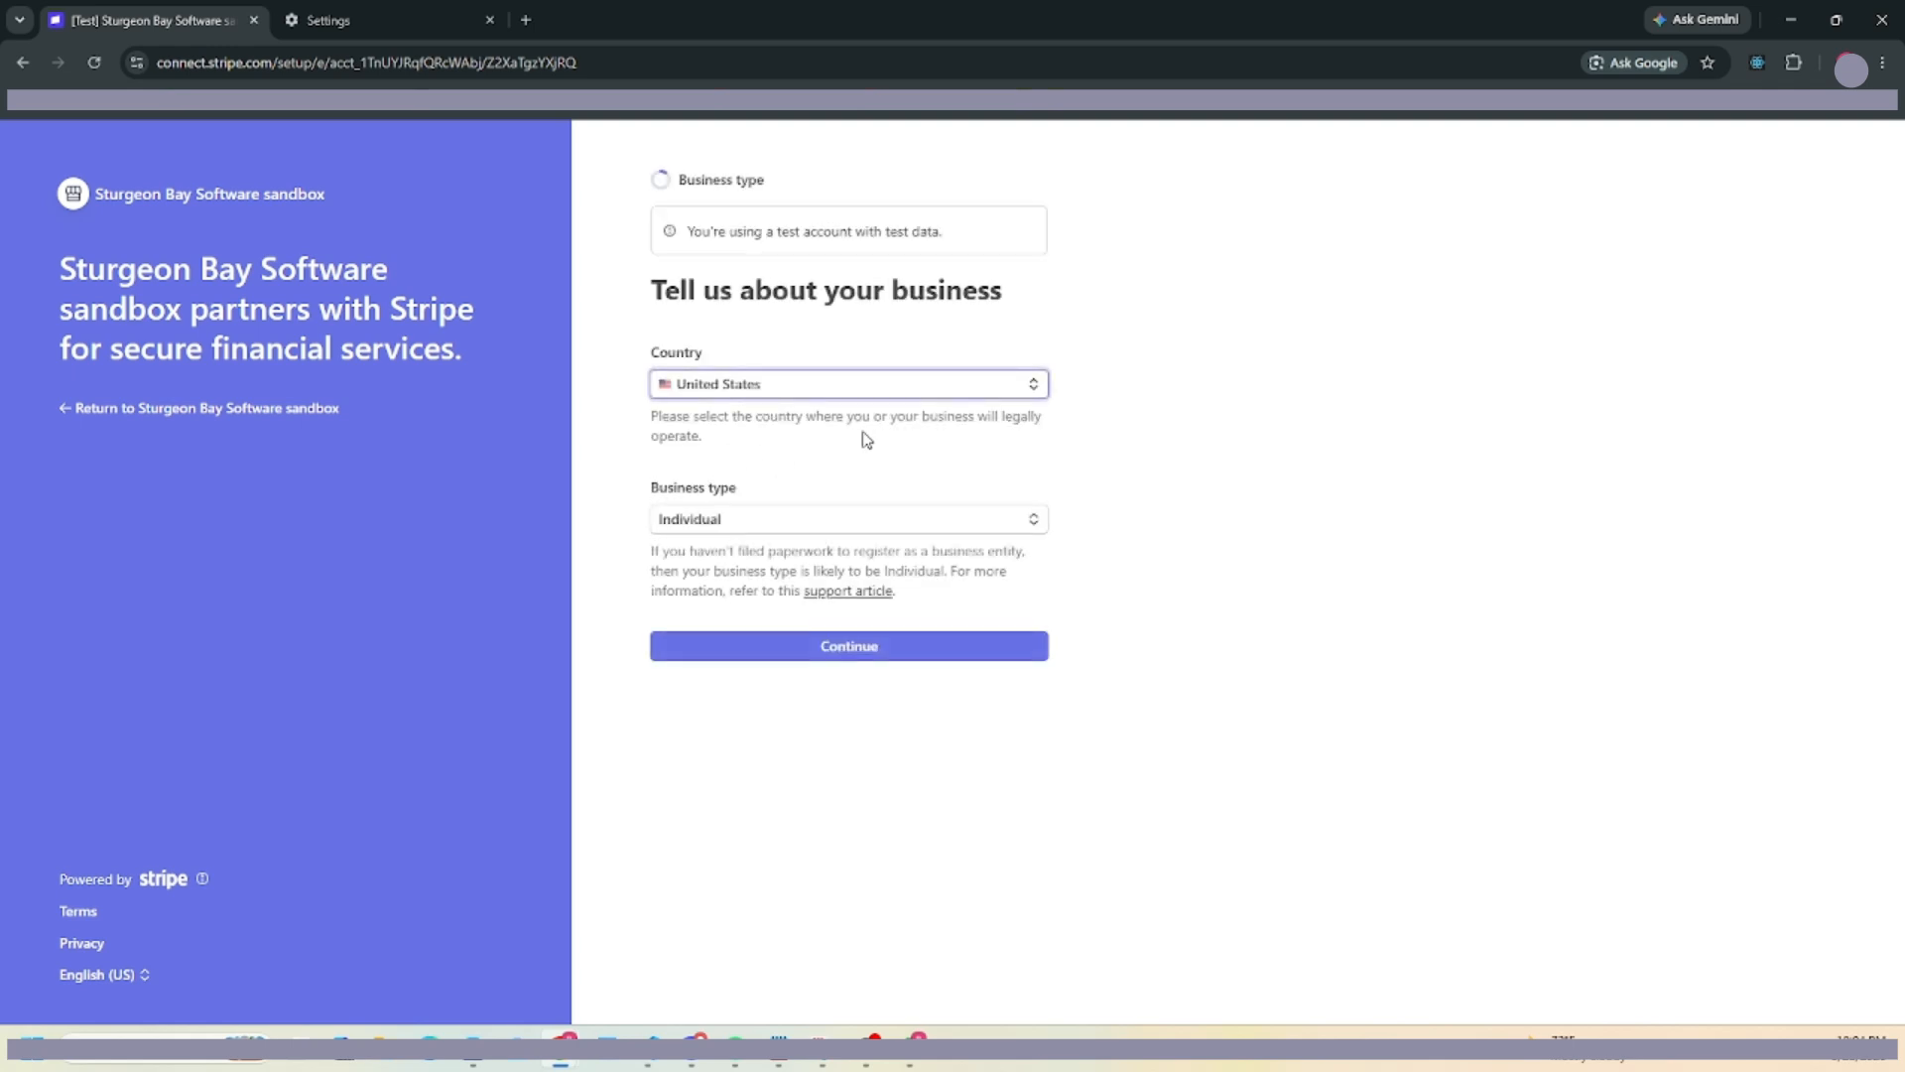
{"action": "left_click", "coordinate": [821, 523]}
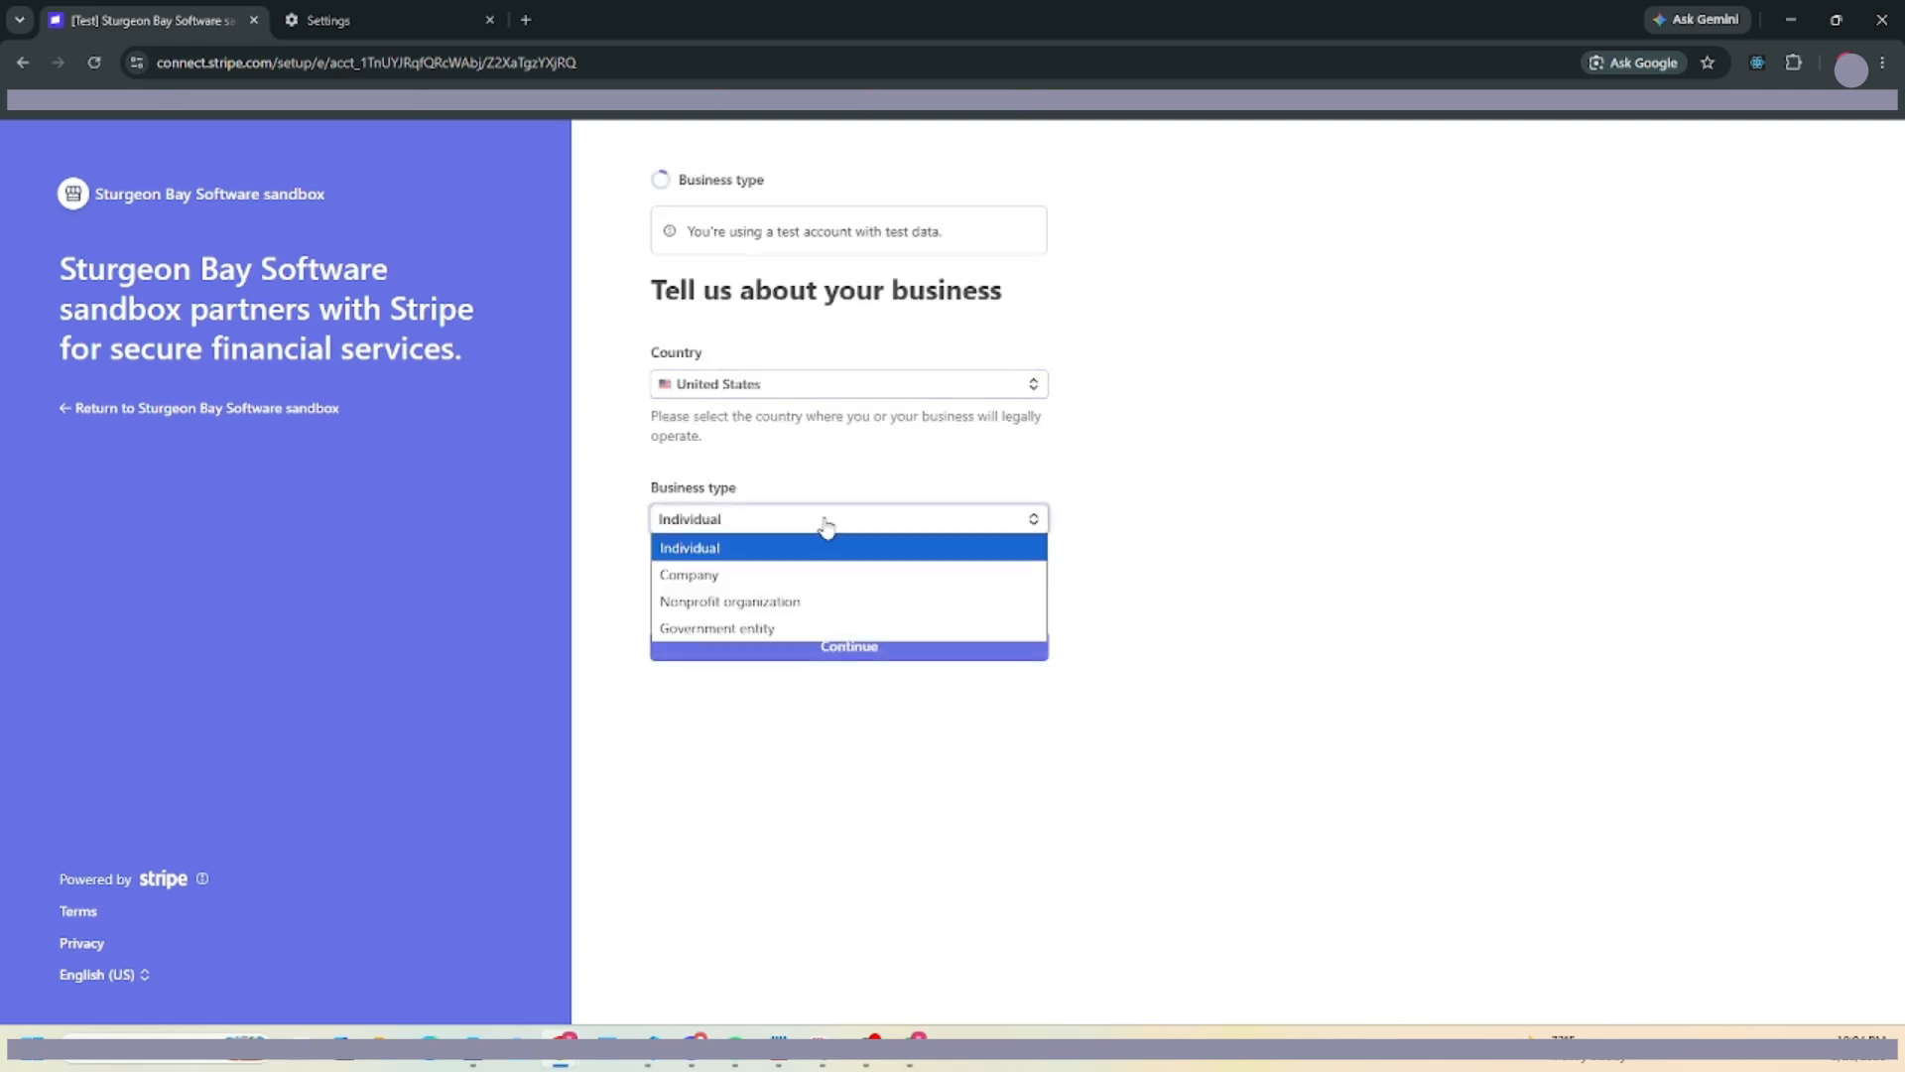
{"action": "left_click", "coordinate": [774, 568]}
{"action": "left_click", "coordinate": [809, 684]}
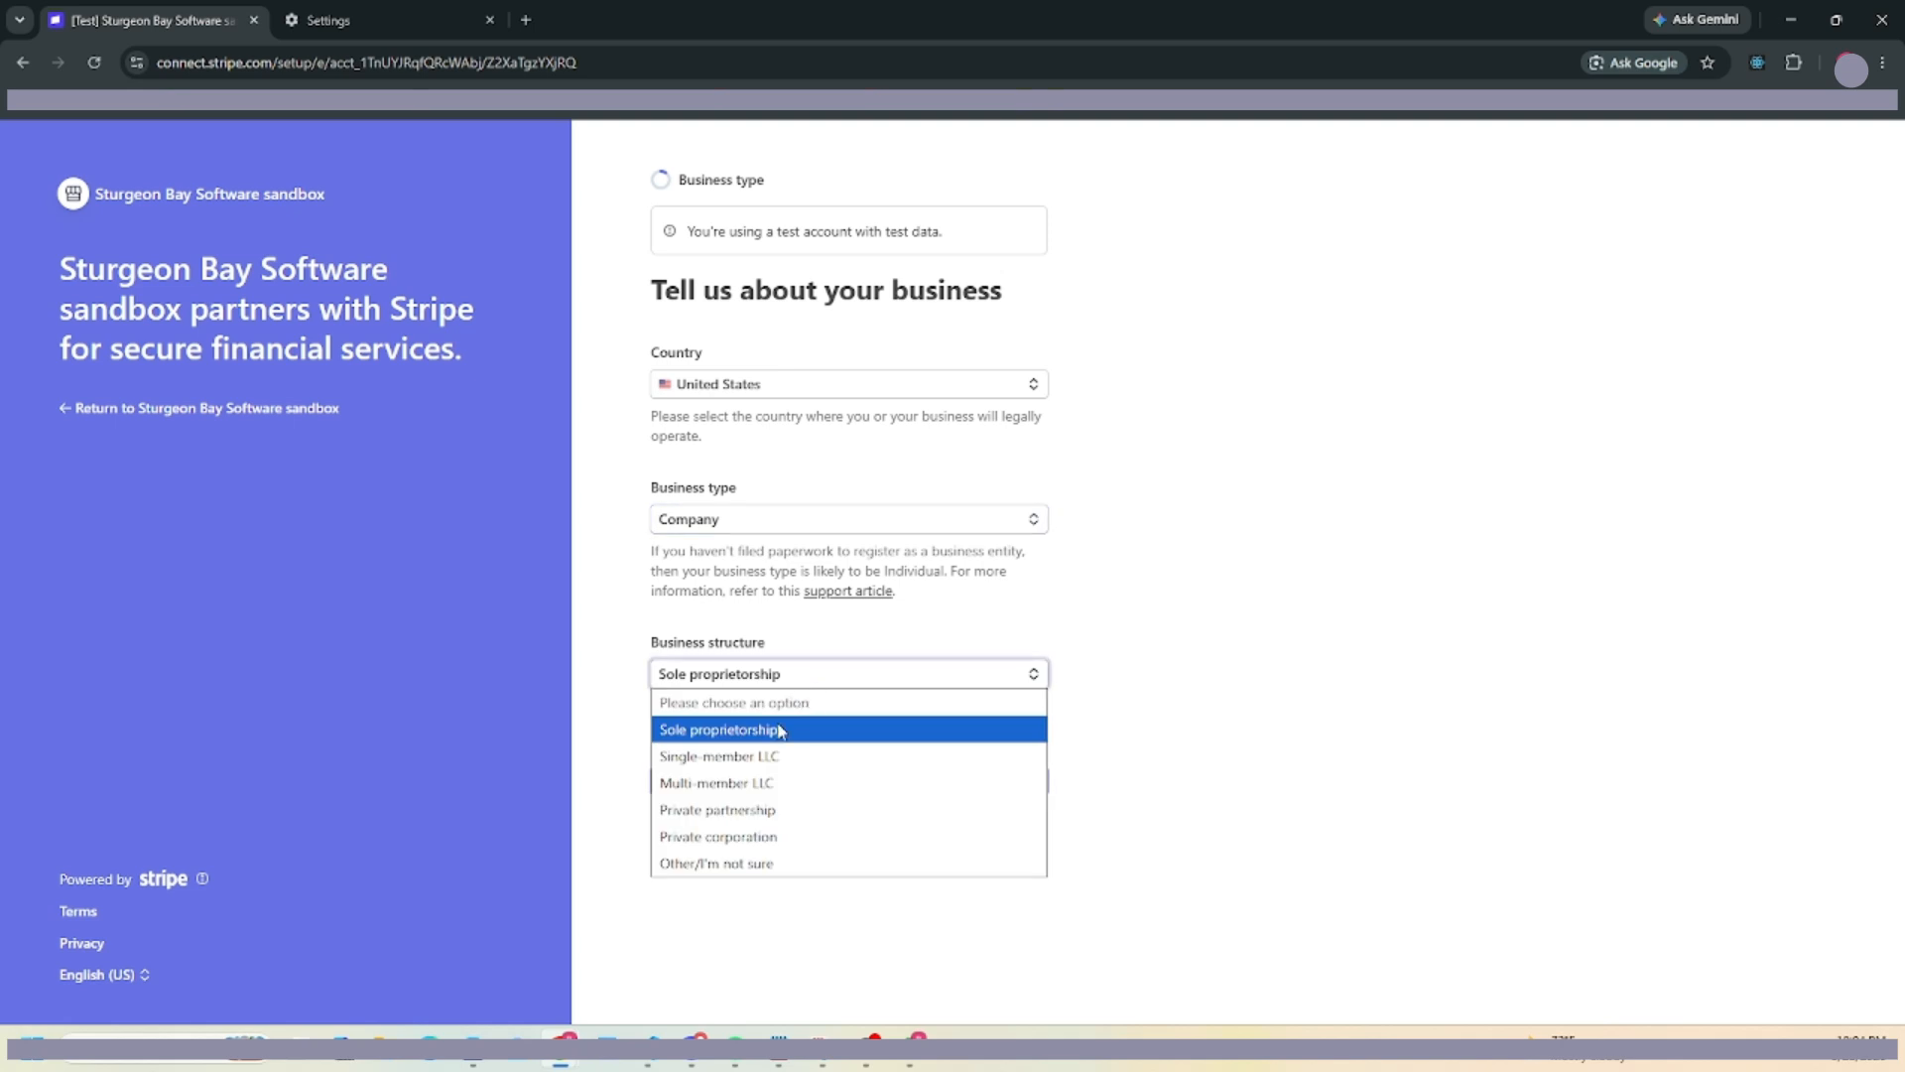
{"action": "left_click", "coordinate": [776, 754]}
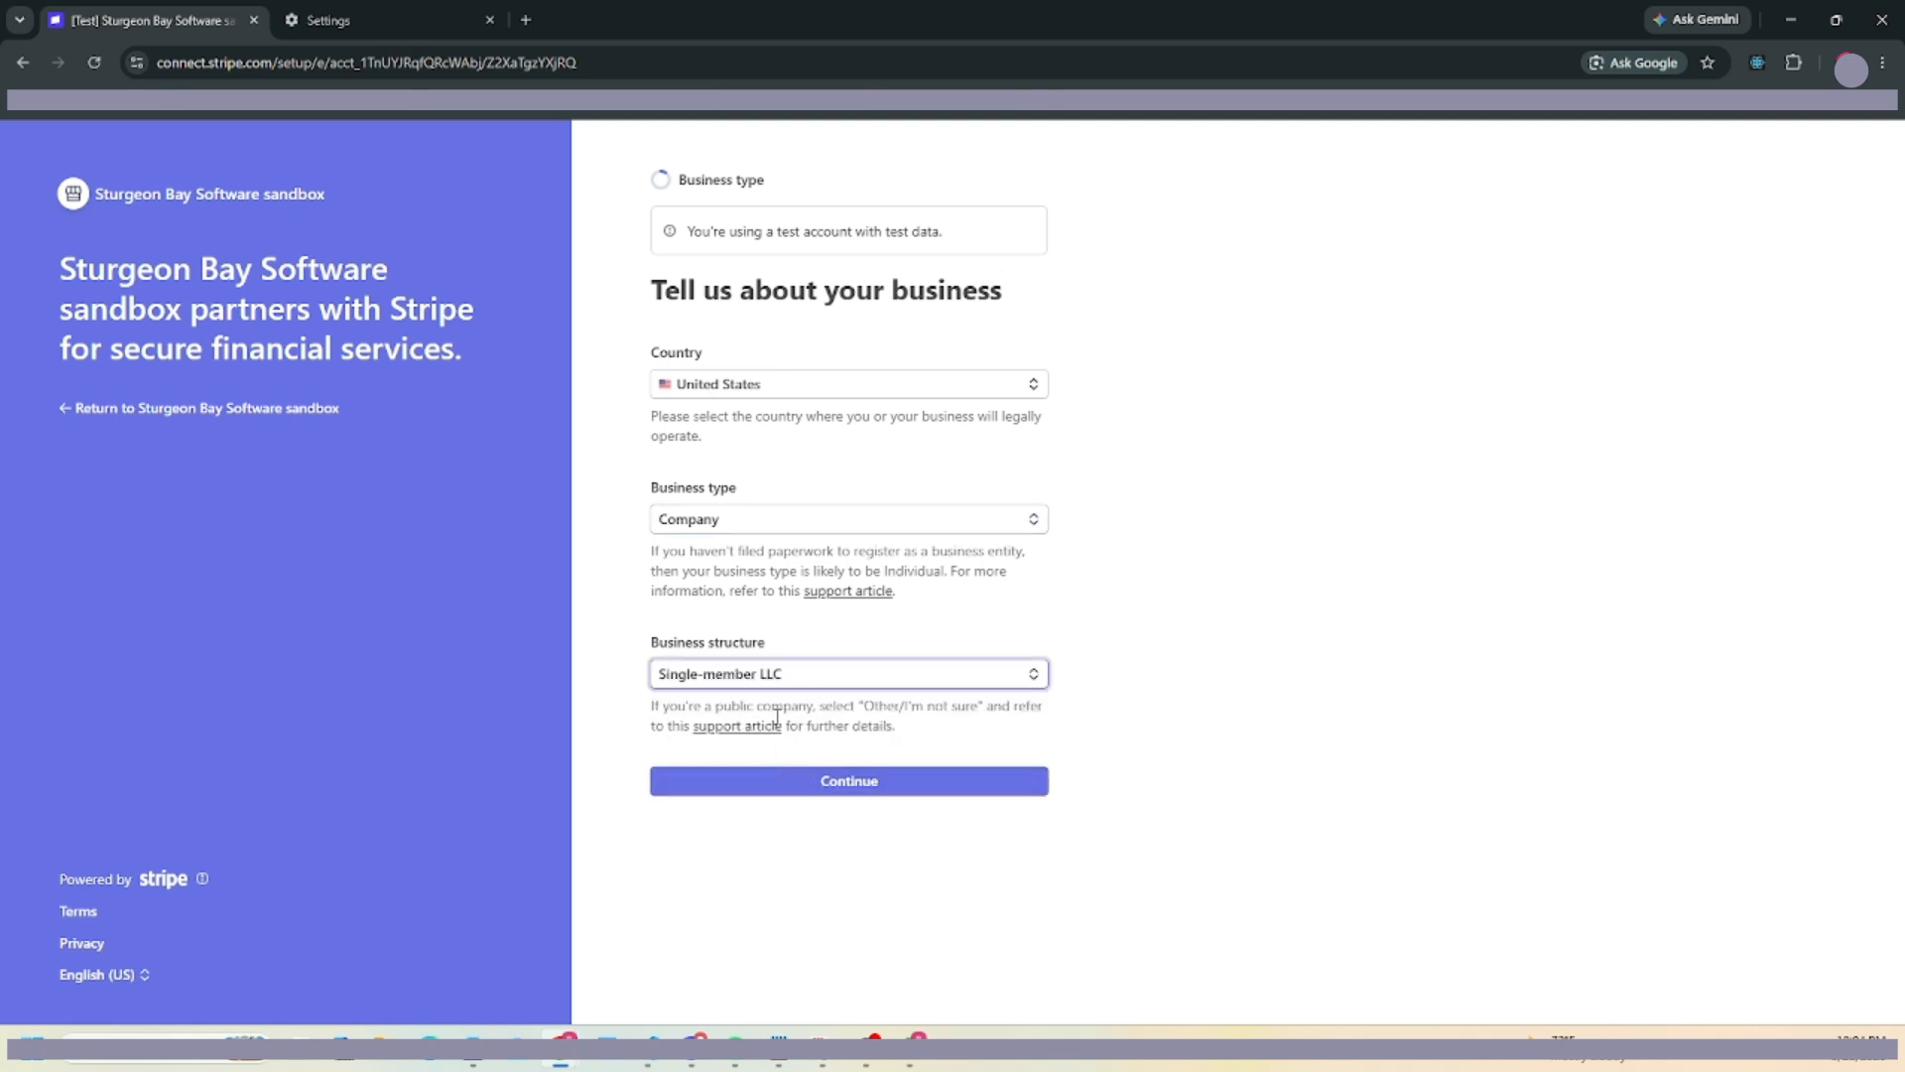
{"action": "left_click", "coordinate": [848, 791]}
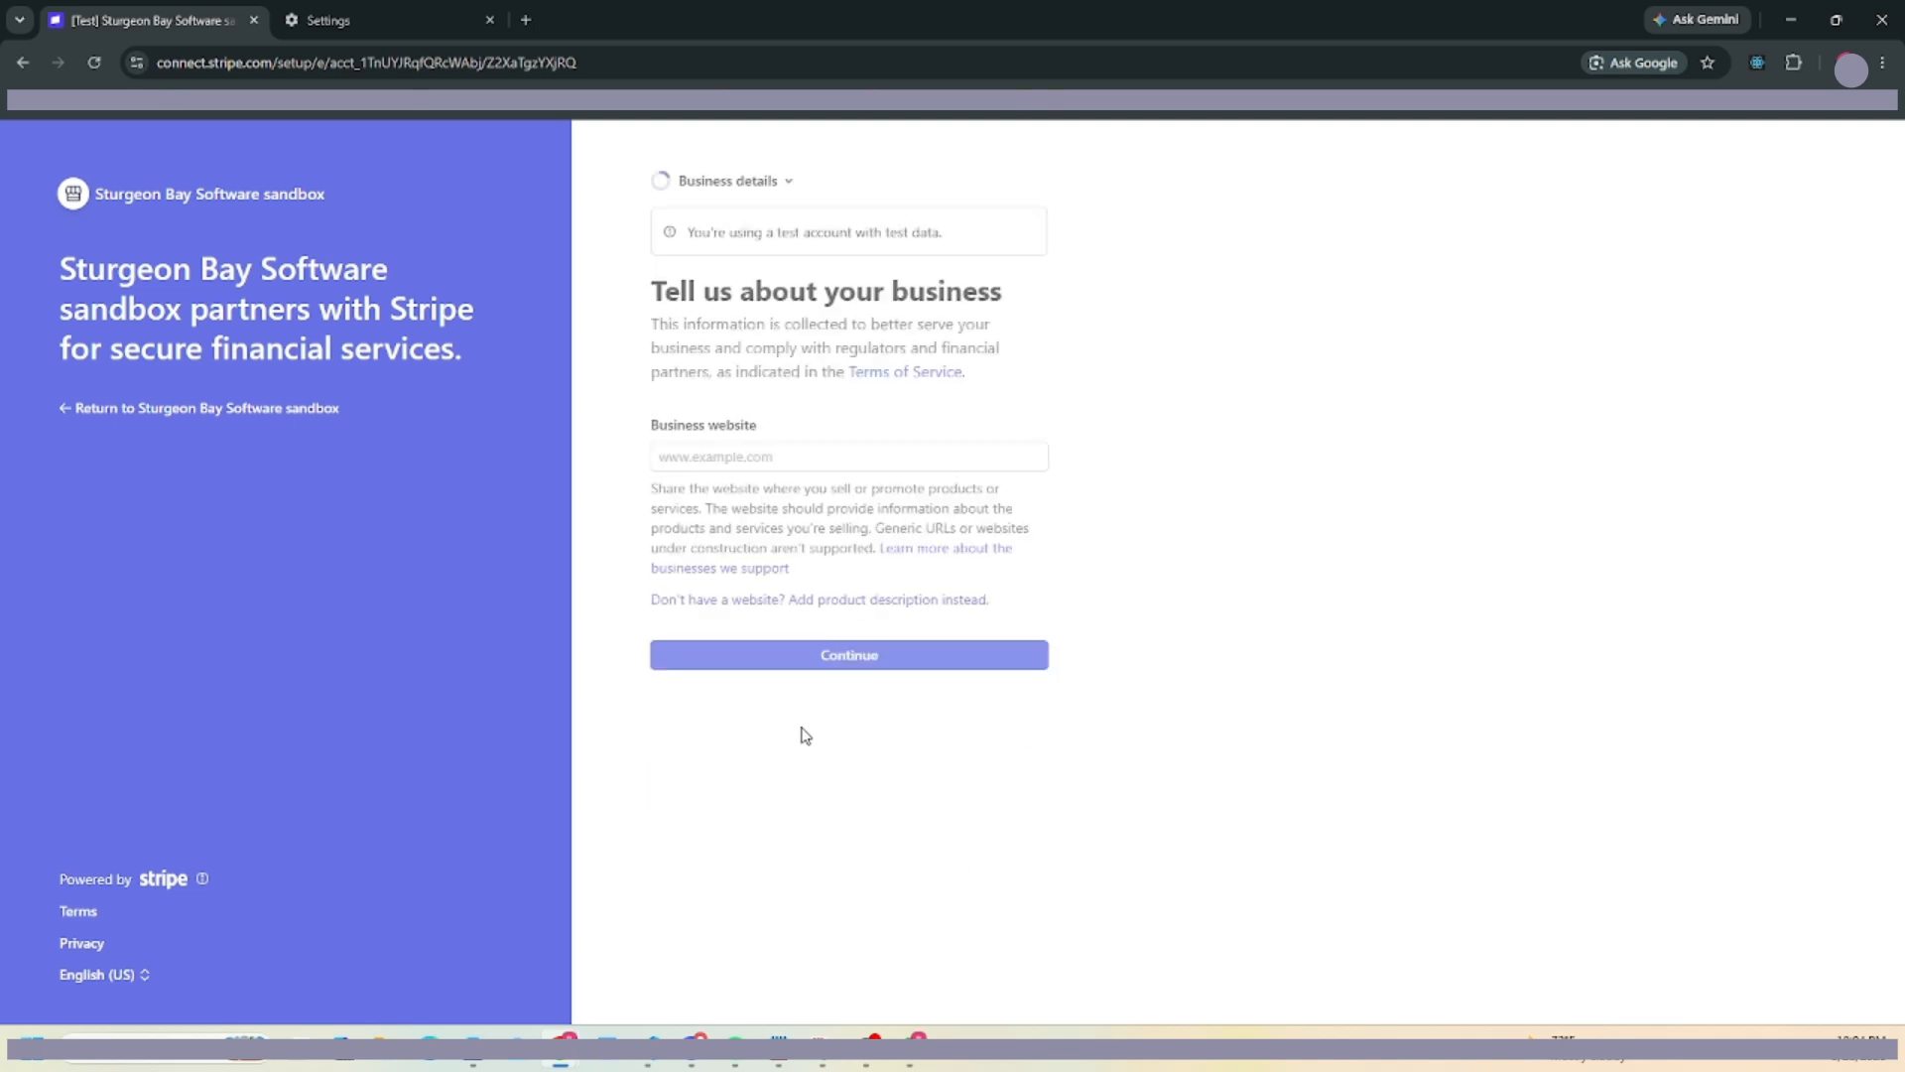
{"action": "left_click", "coordinate": [847, 666]}
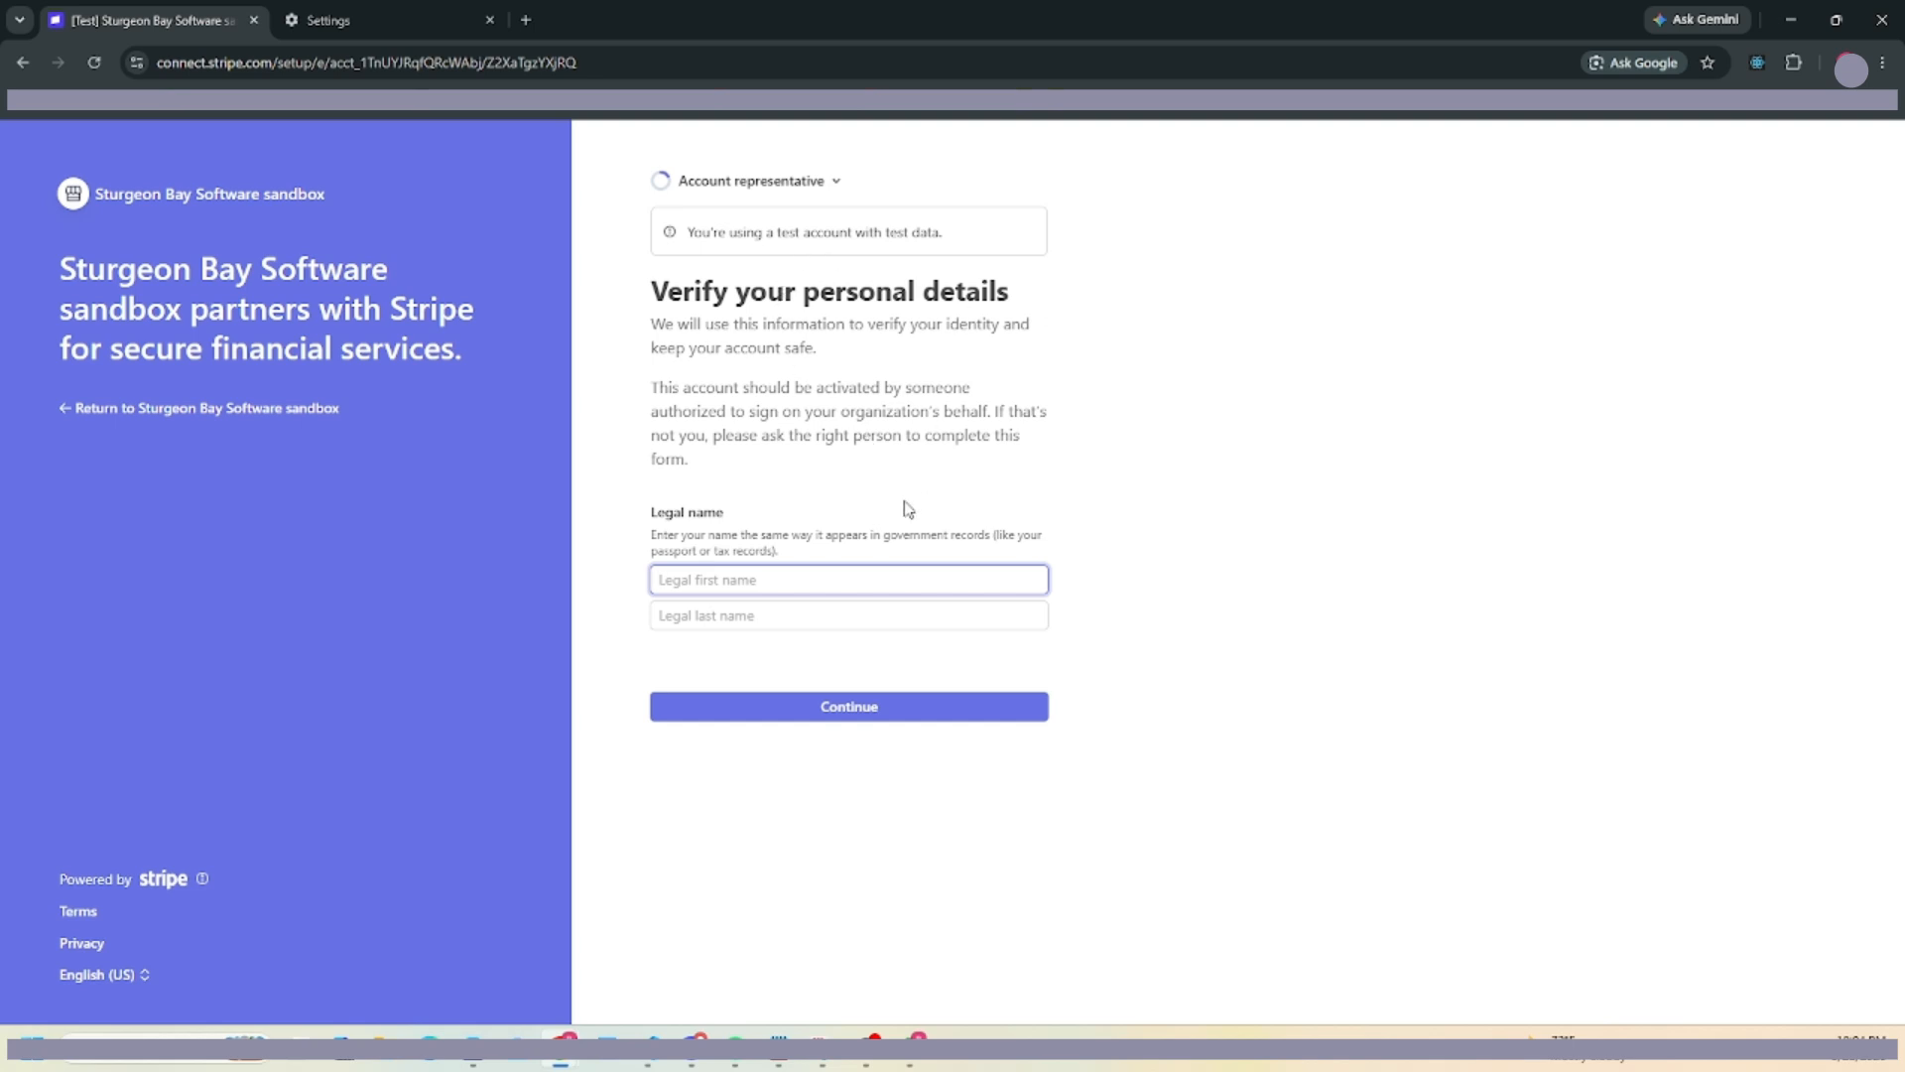
Enter the representative's legal first and last name and submit them.
{"action": "type", "text": "Test"}
{"action": "key", "text": "Tab"}
{"action": "type", "text": "M"}
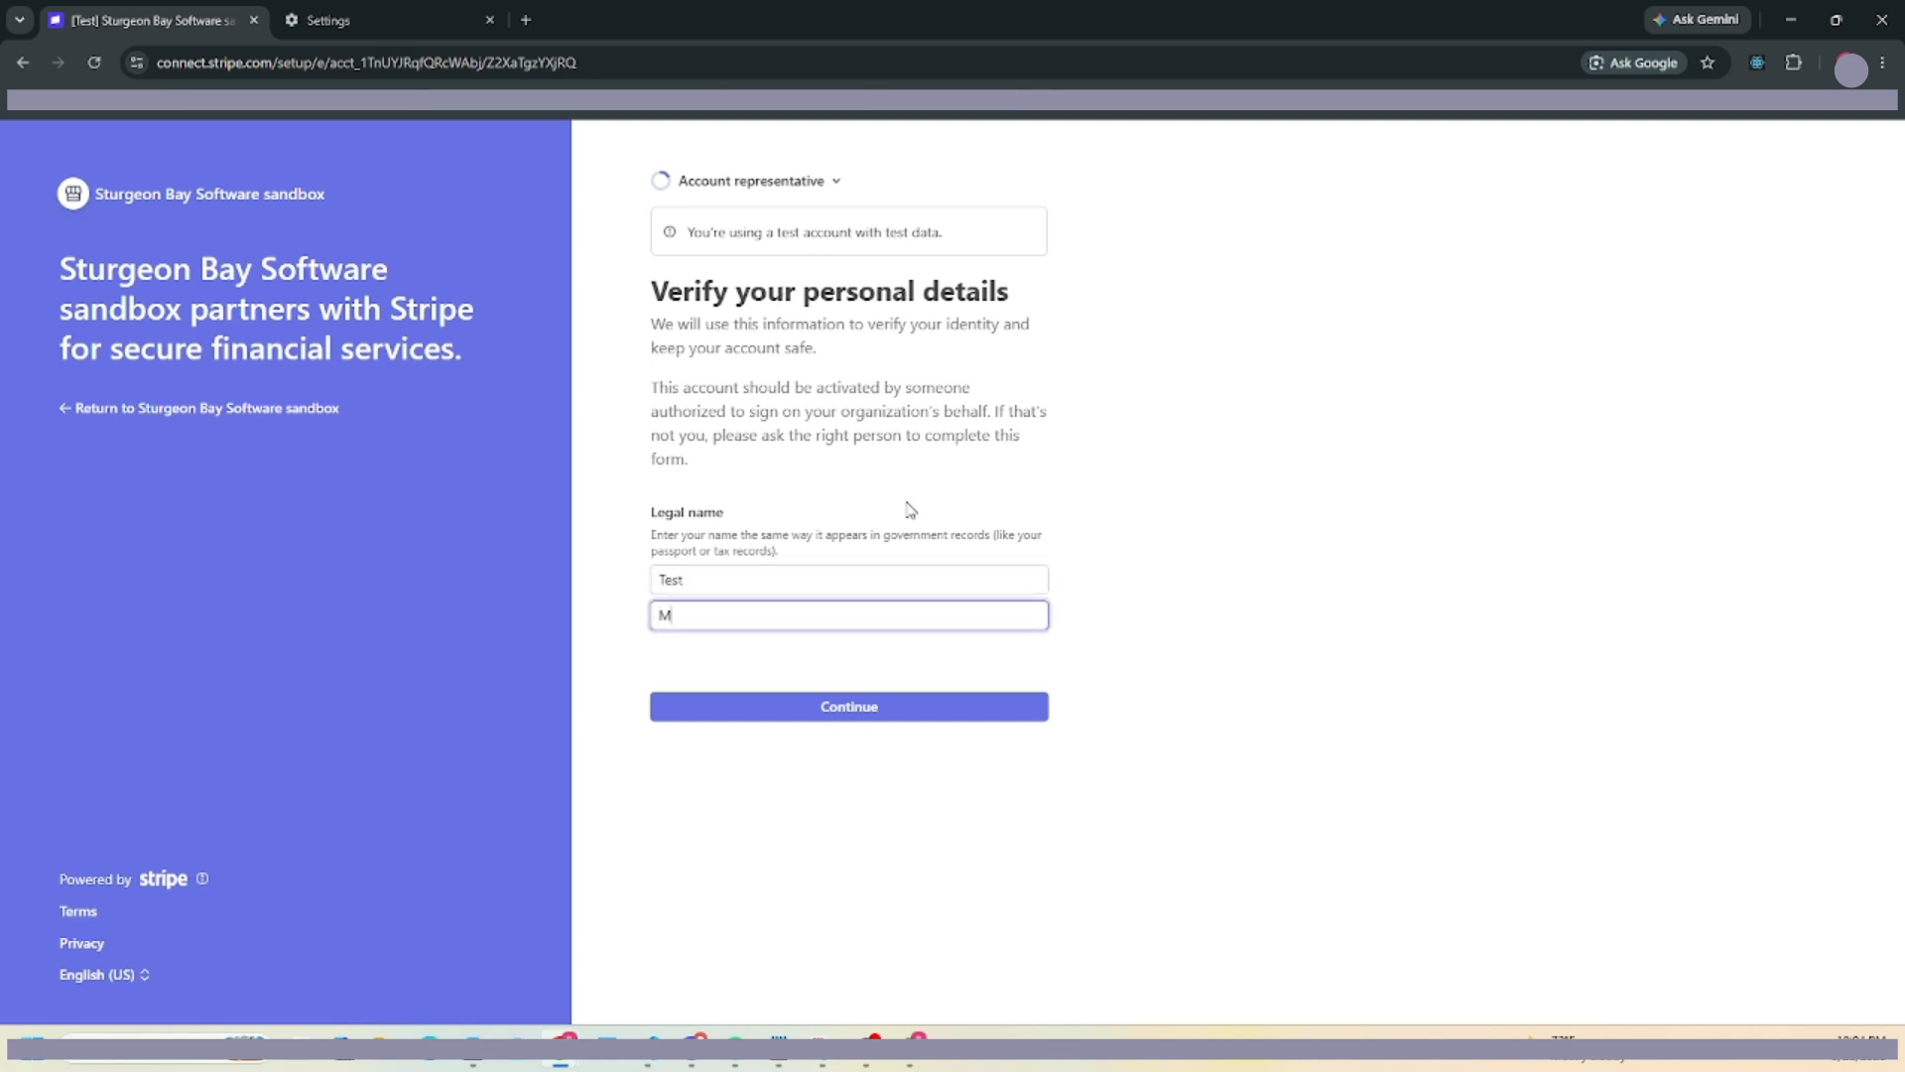
{"action": "left_click", "coordinate": [875, 709]}
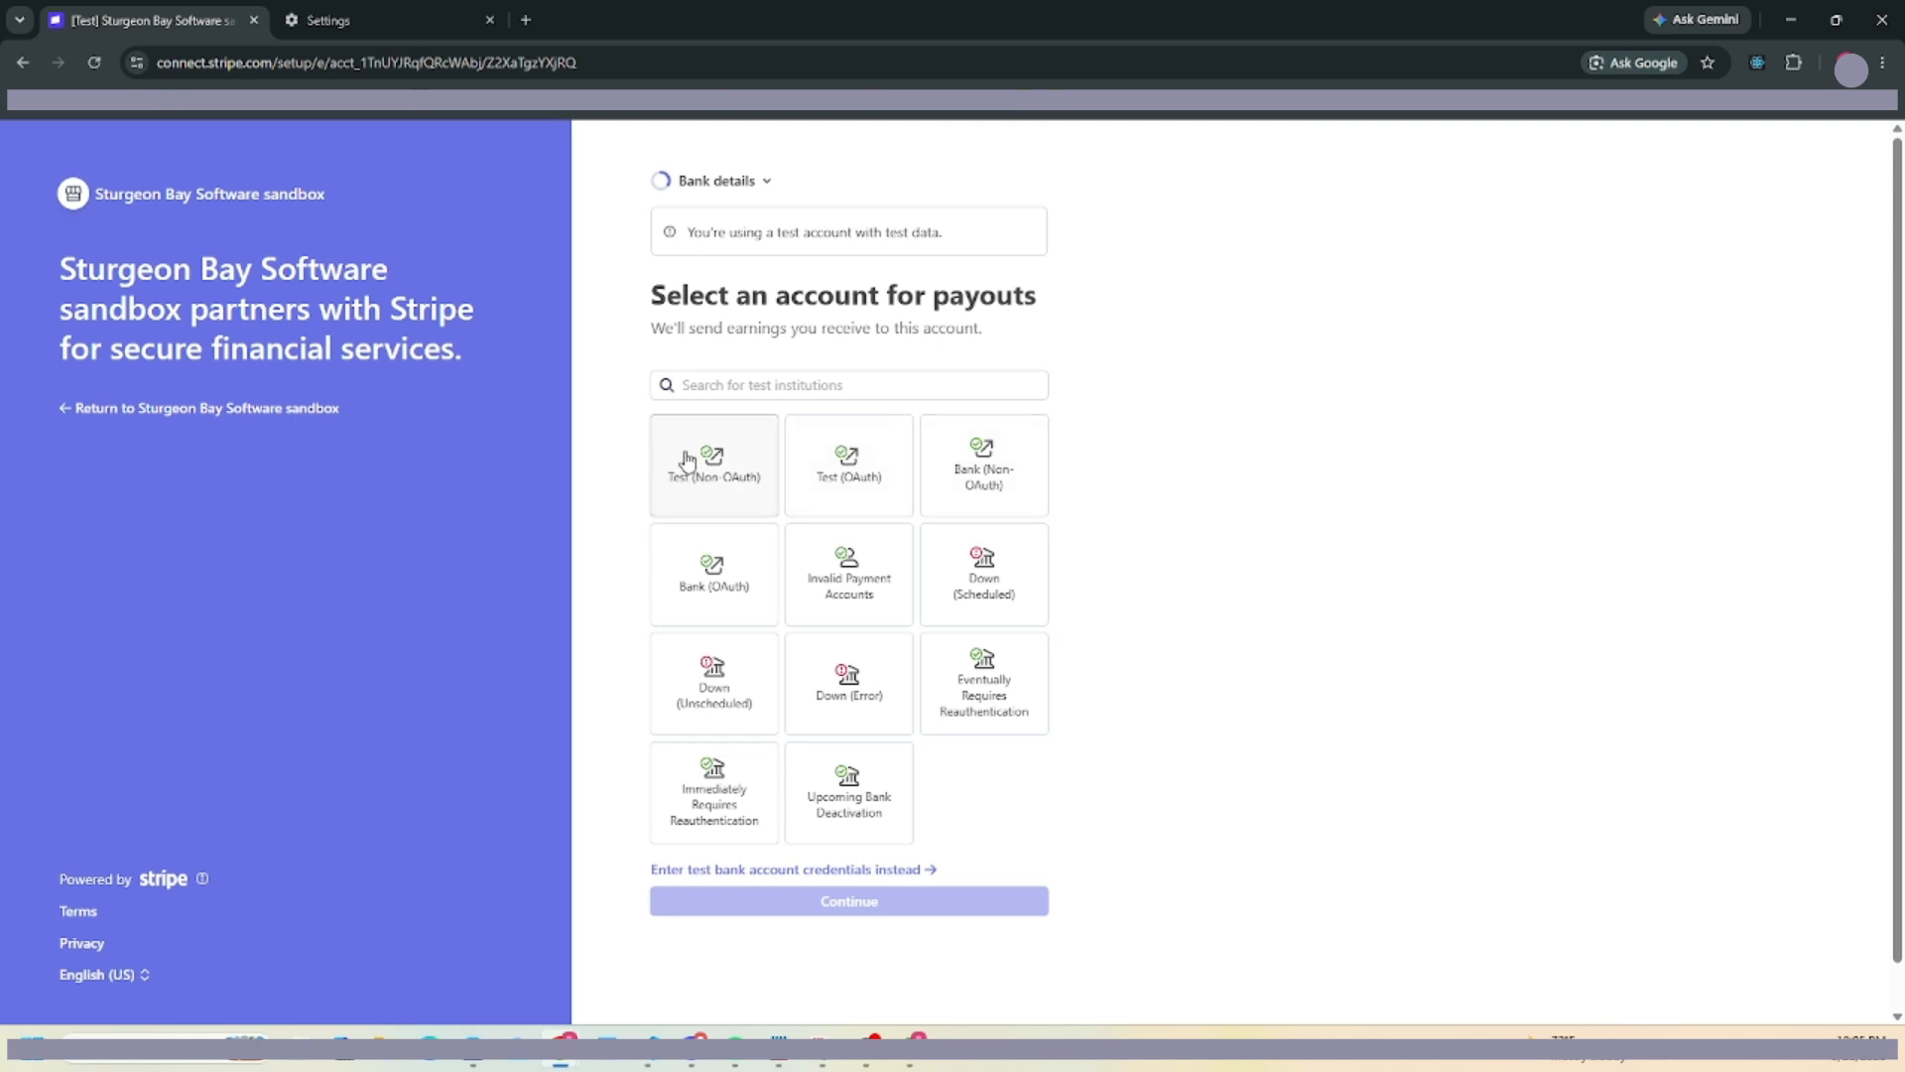
Connect a payout account by autofilling test bank credentials and finishing the bank connection.
{"action": "left_click", "coordinate": [796, 870]}
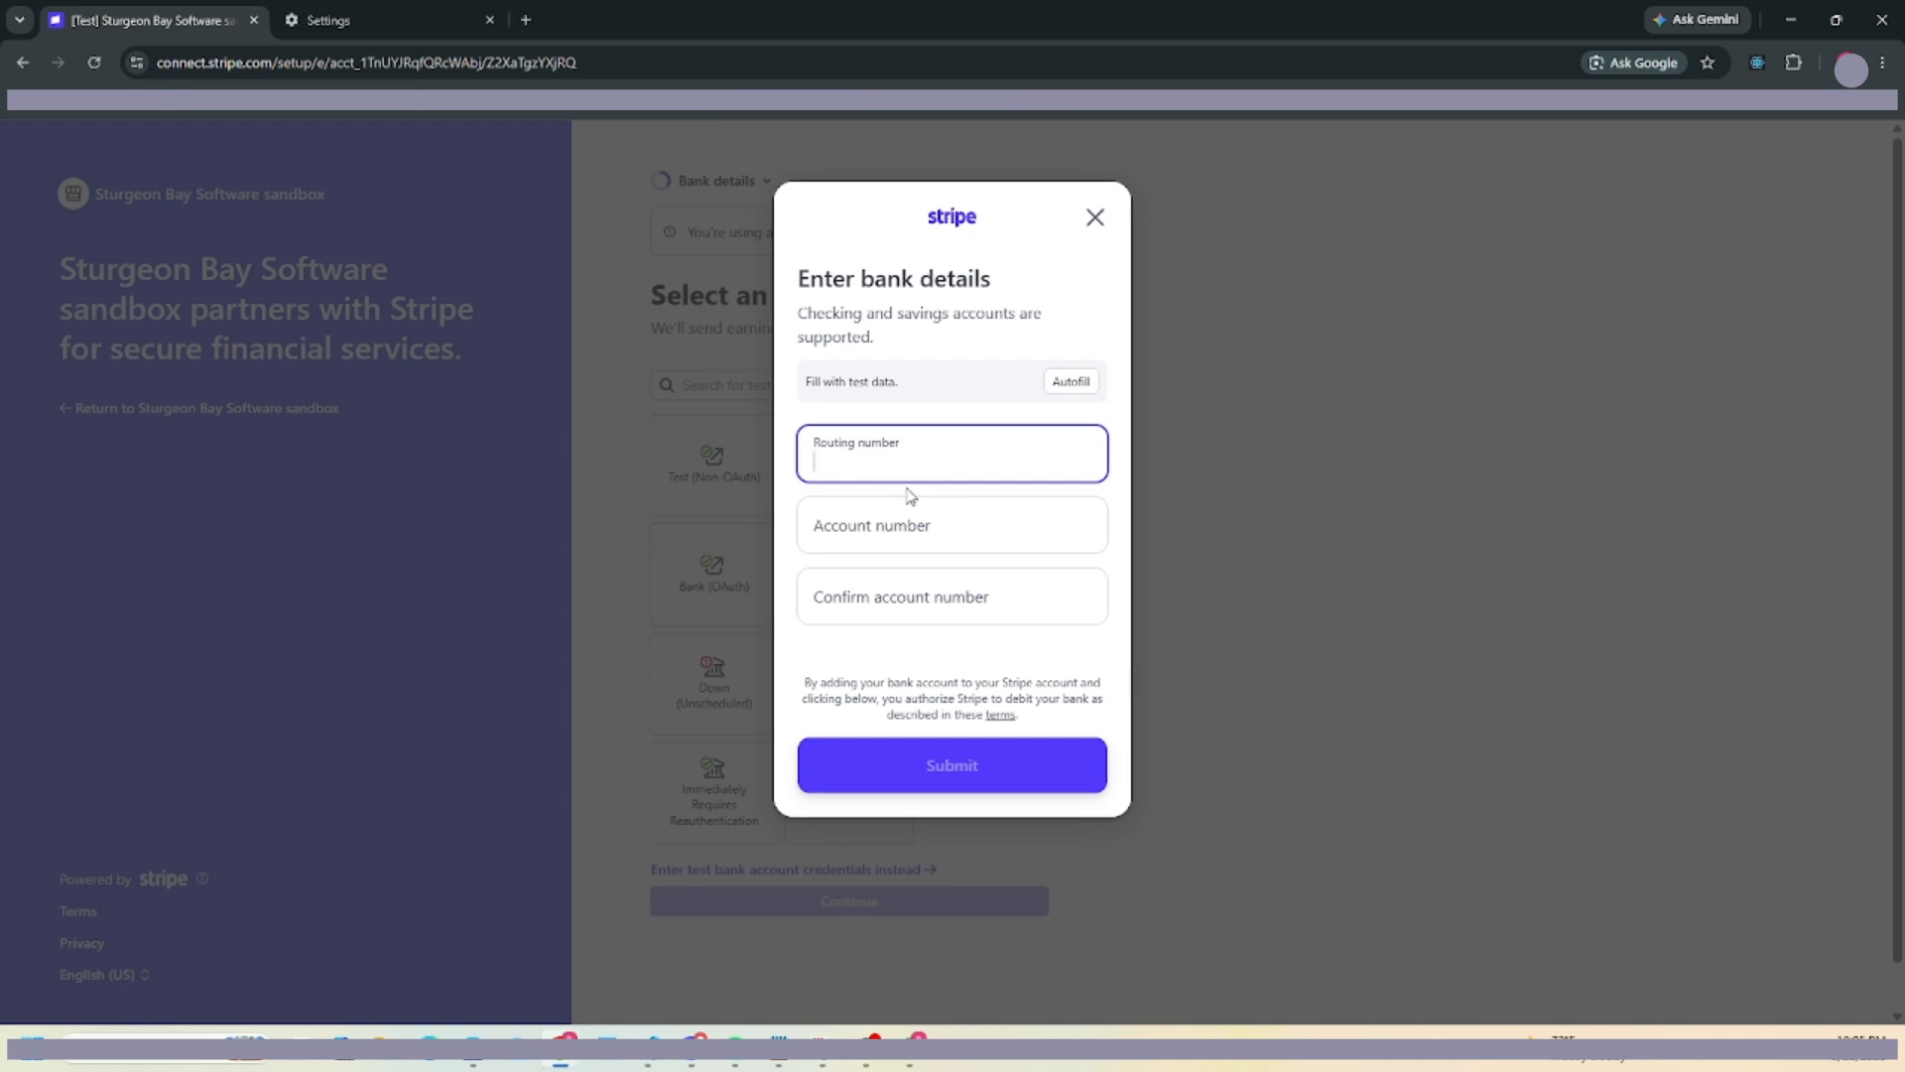
{"action": "left_click", "coordinate": [1064, 384]}
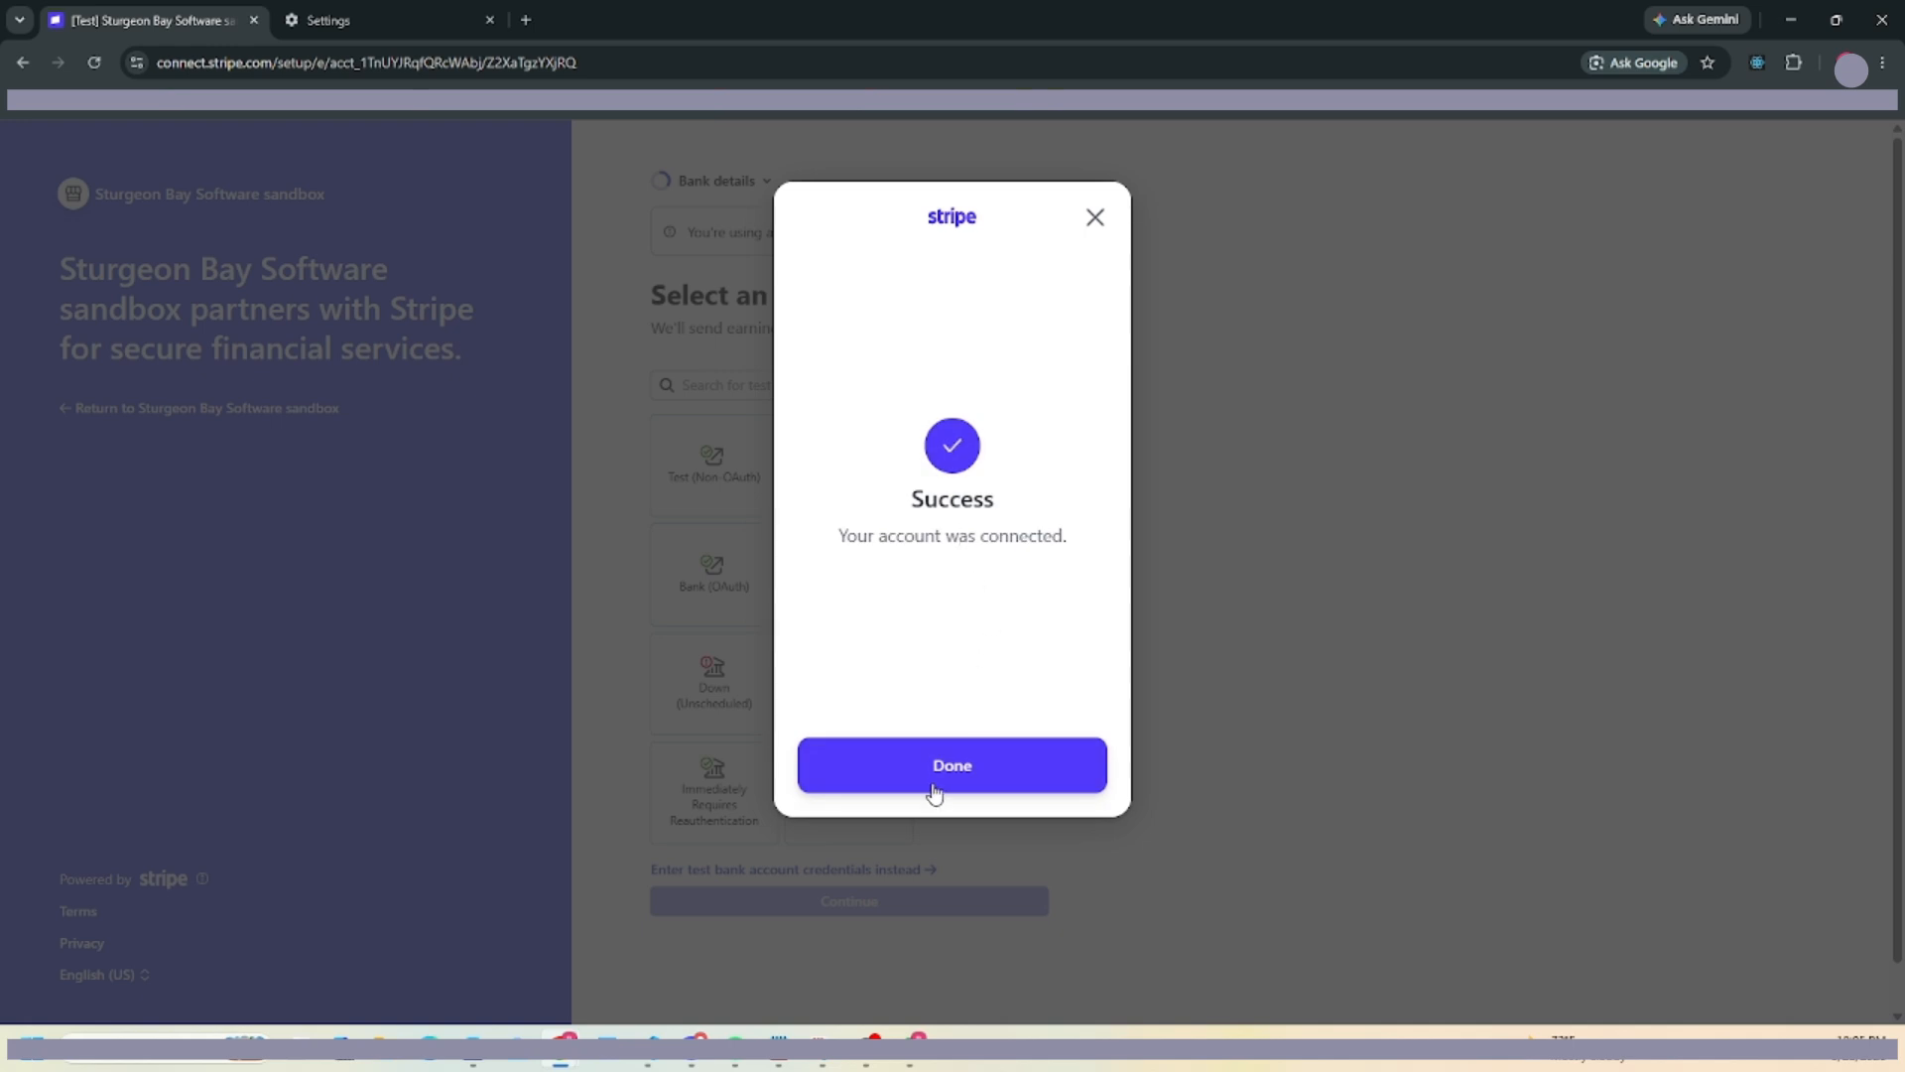
{"action": "left_click", "coordinate": [939, 781]}
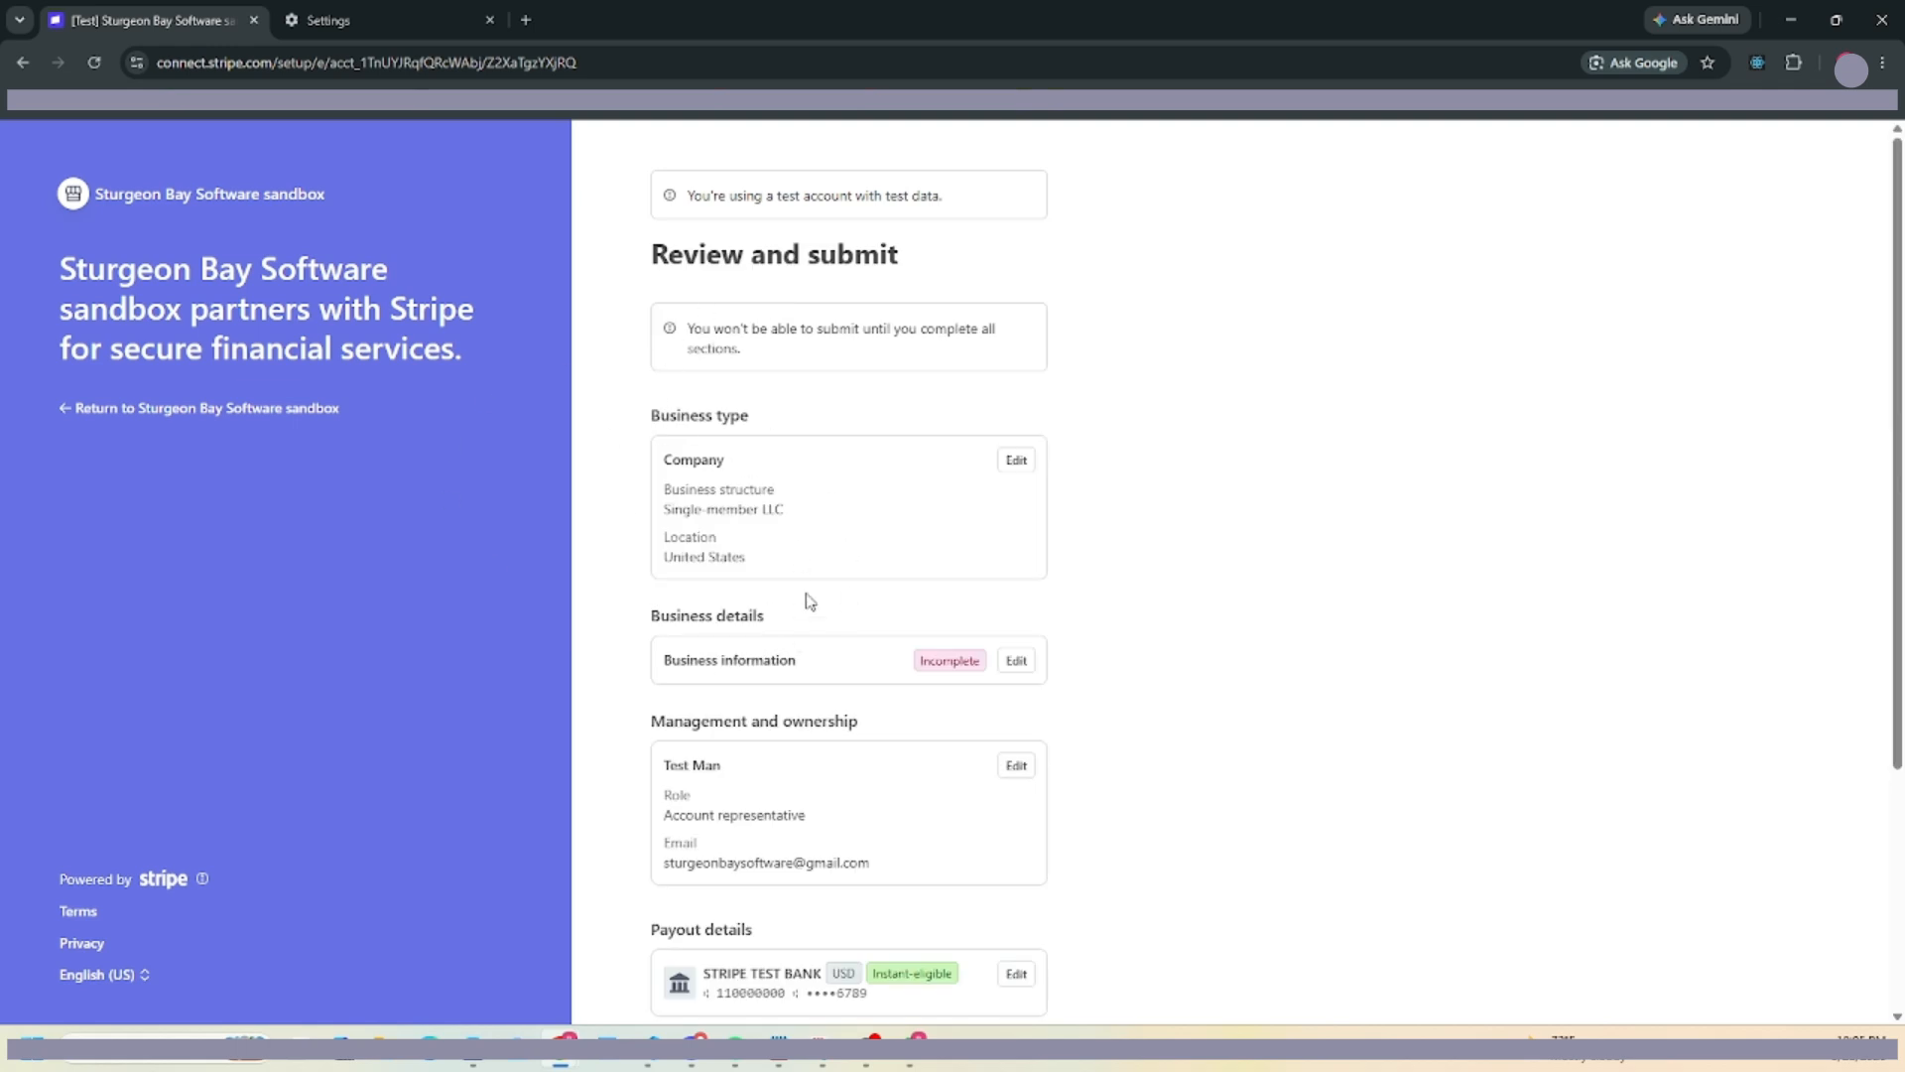
{"action": "scroll", "coordinate": [808, 603], "scroll_direction": "down", "scroll_amount": 3}
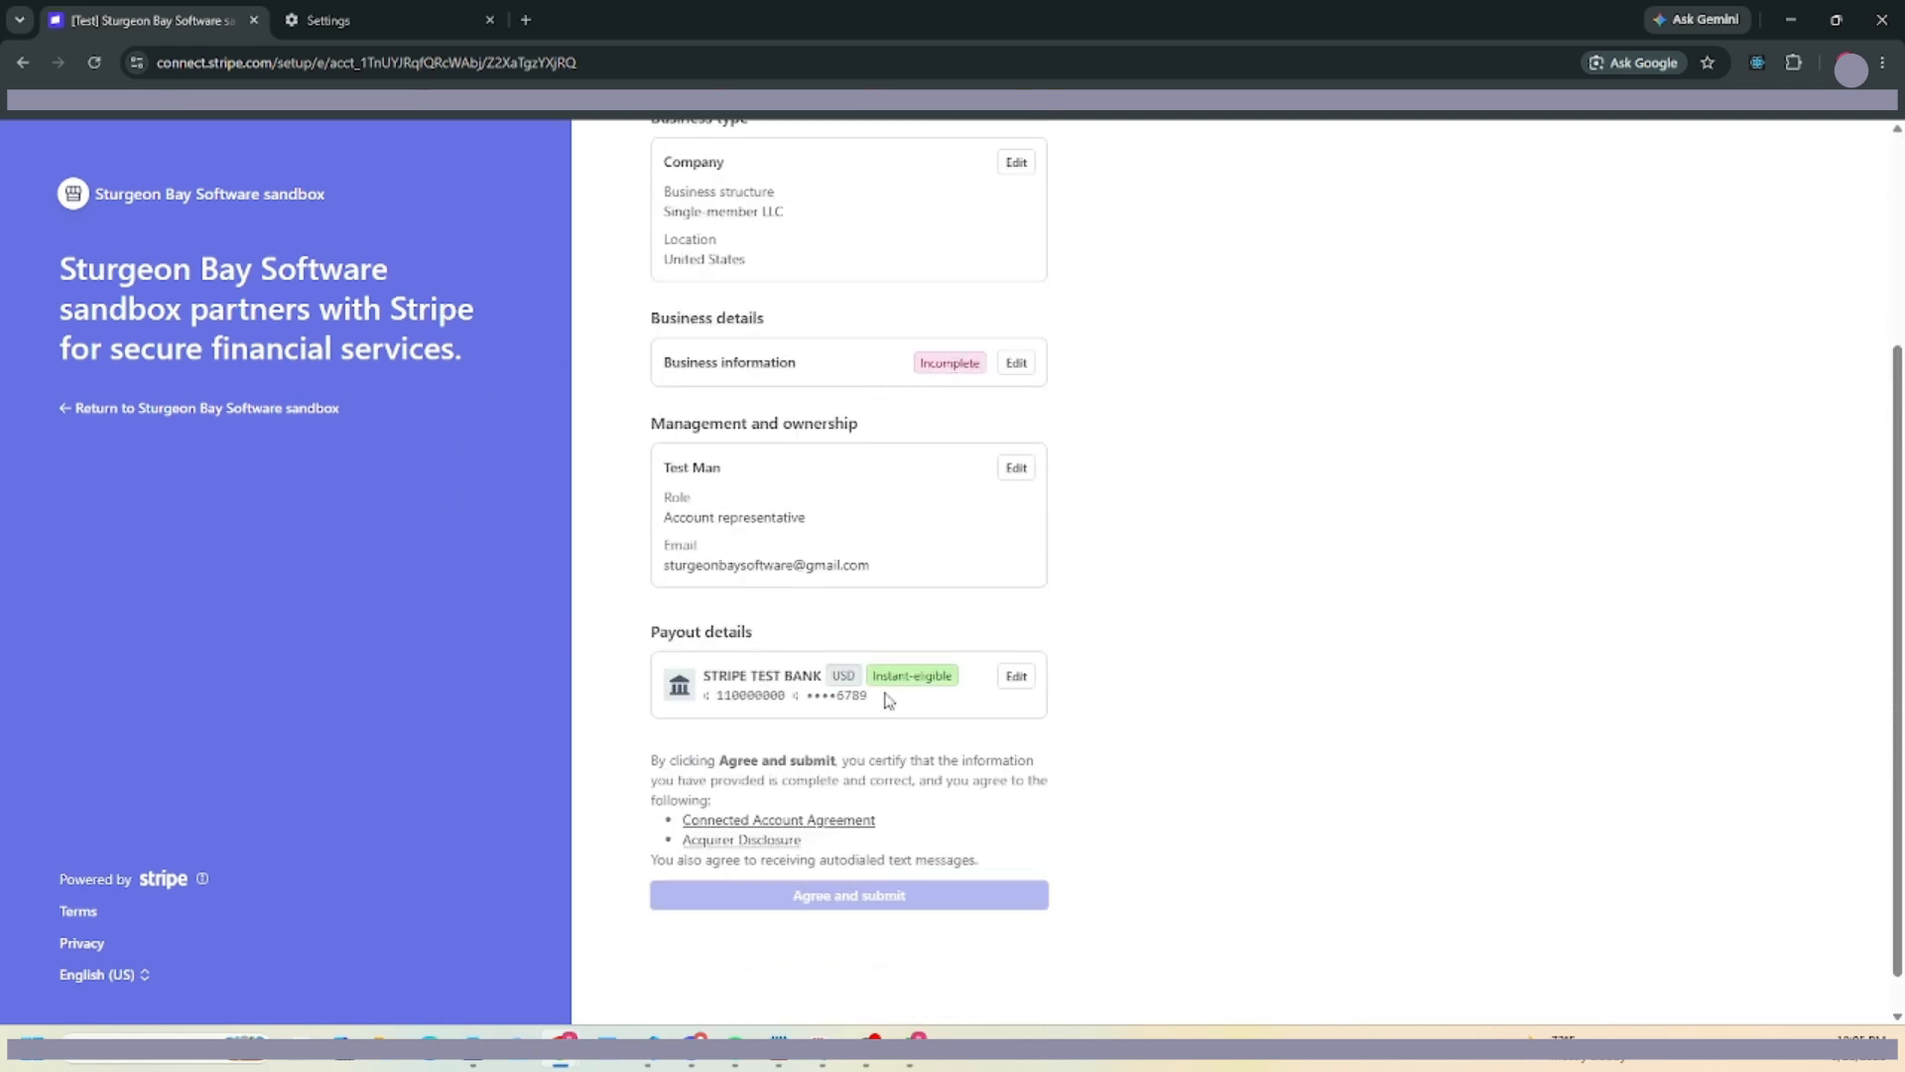
Open the incomplete business information, then back out without adding a website.
{"action": "left_click", "coordinate": [1015, 364]}
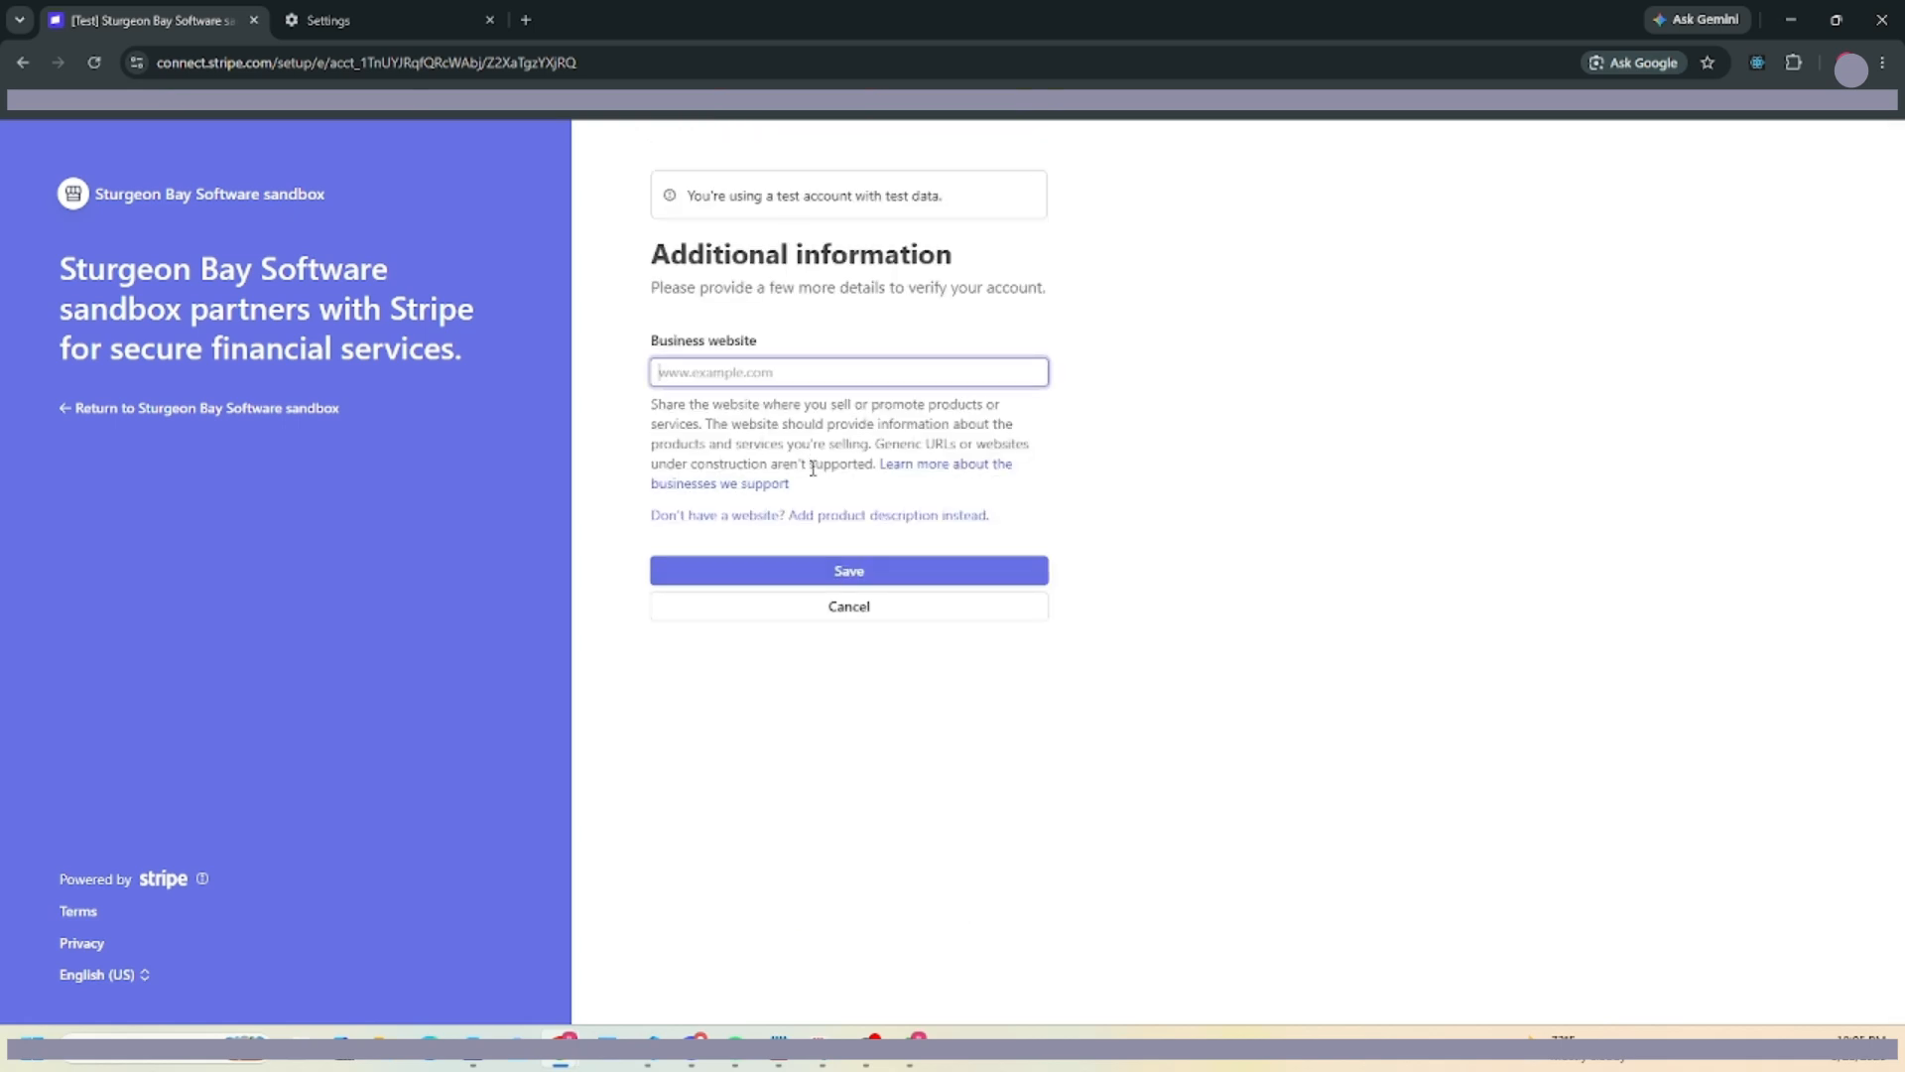
{"action": "left_click", "coordinate": [906, 607]}
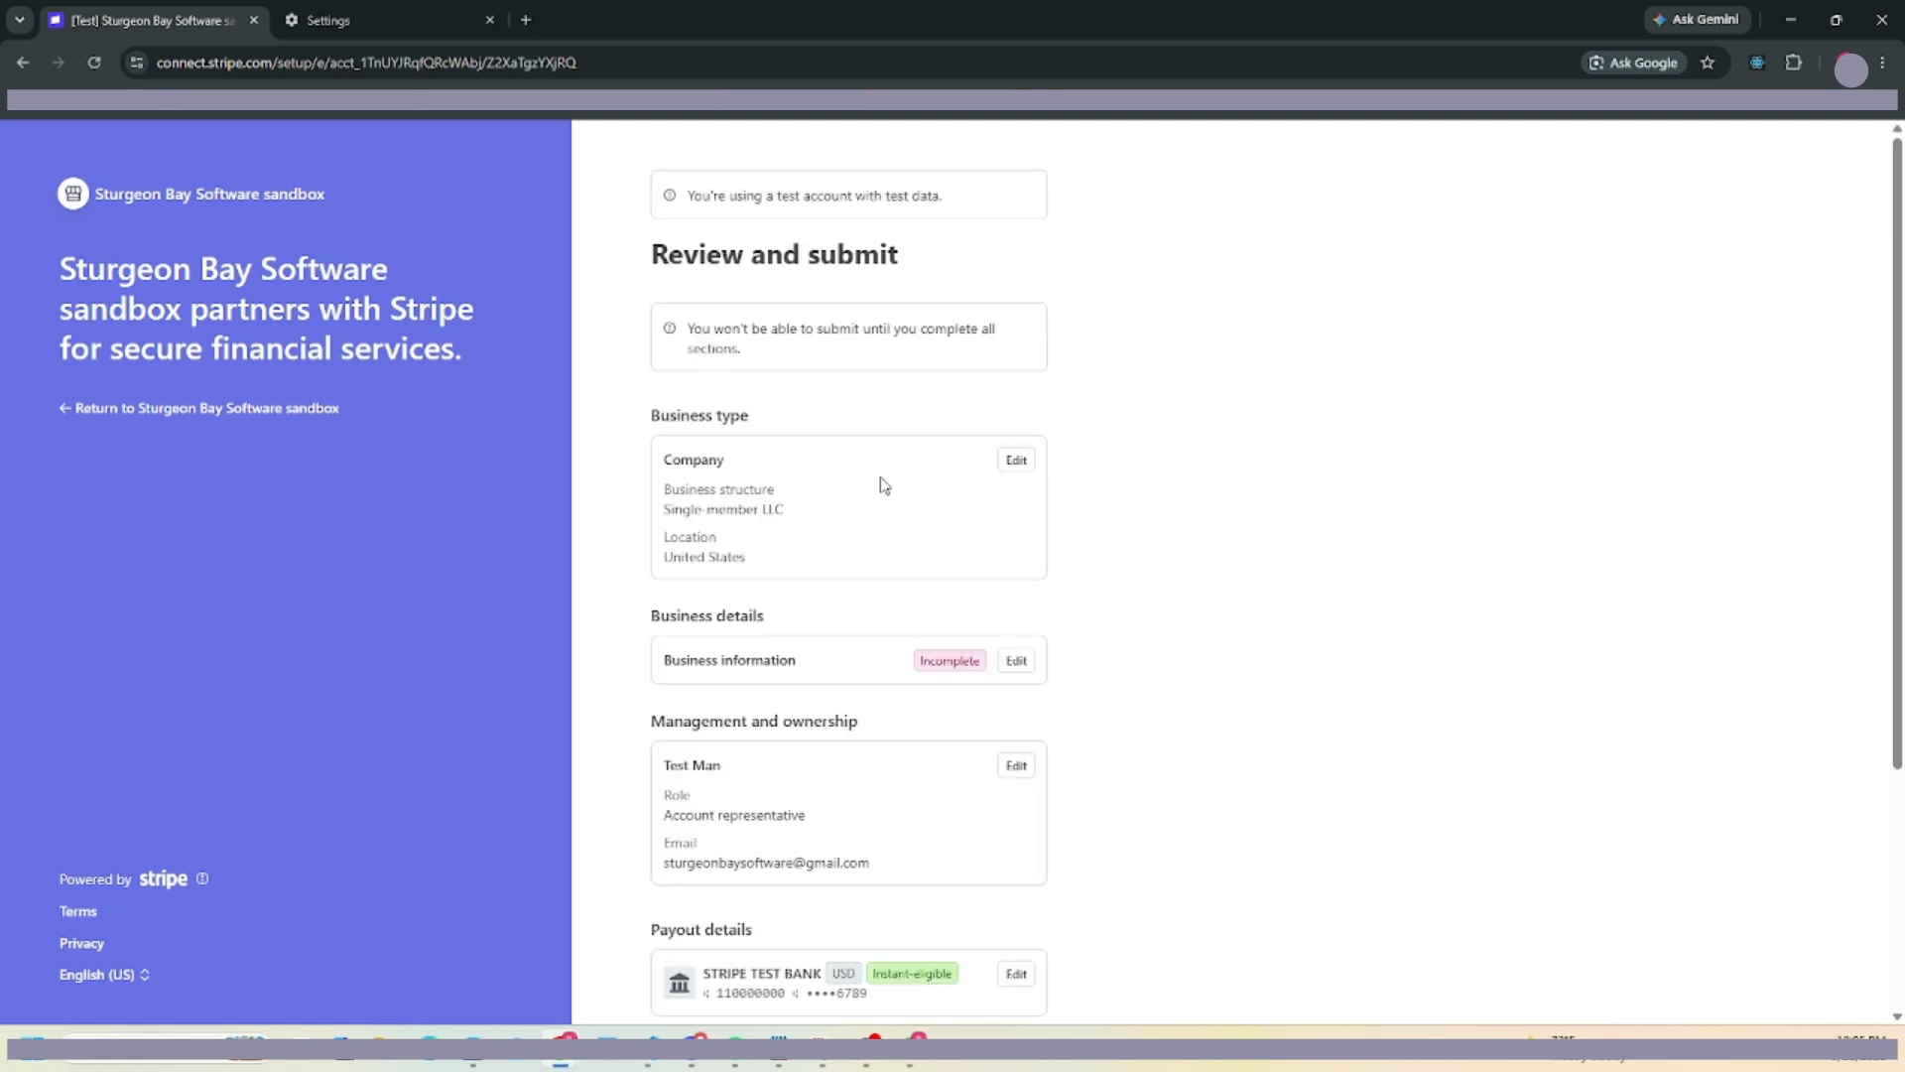
{"action": "scroll", "coordinate": [885, 485], "scroll_direction": "down", "scroll_amount": 3}
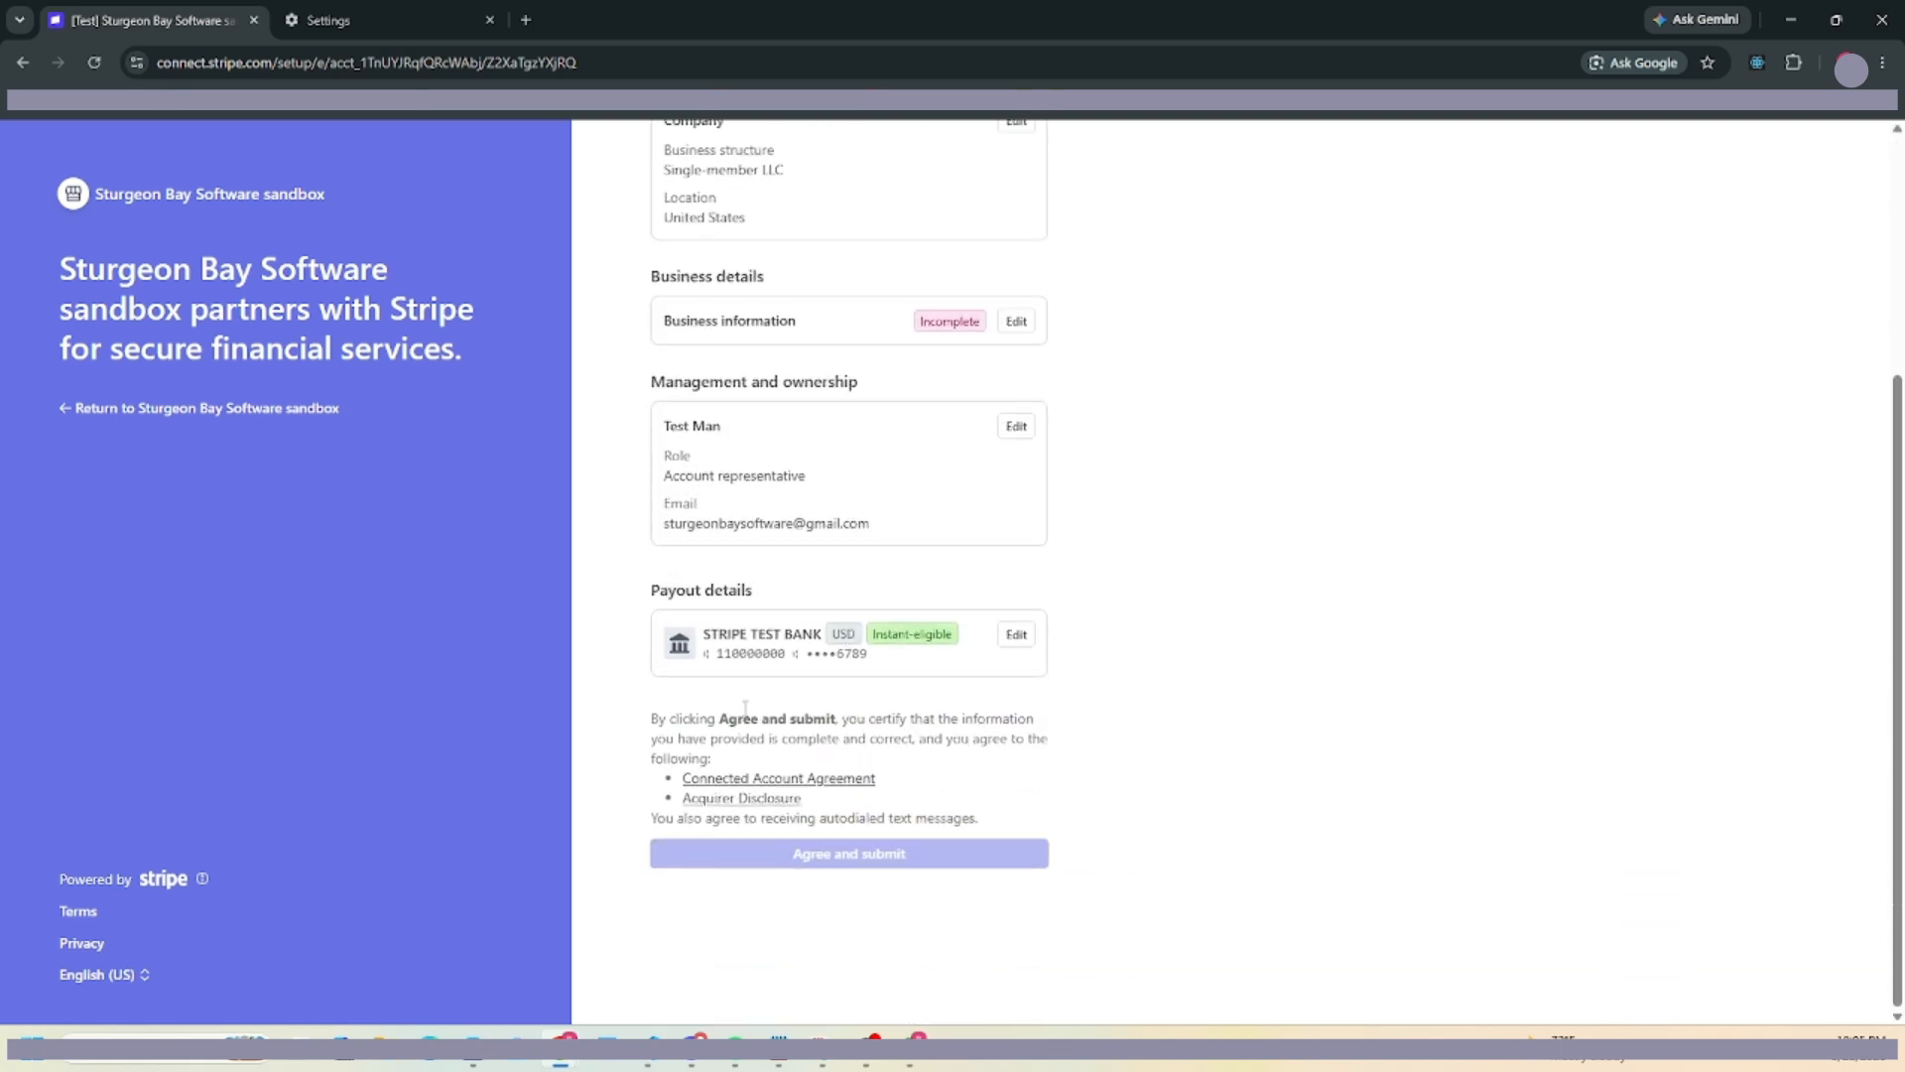
{"action": "scroll", "coordinate": [746, 706], "scroll_direction": "up", "scroll_amount": 3}
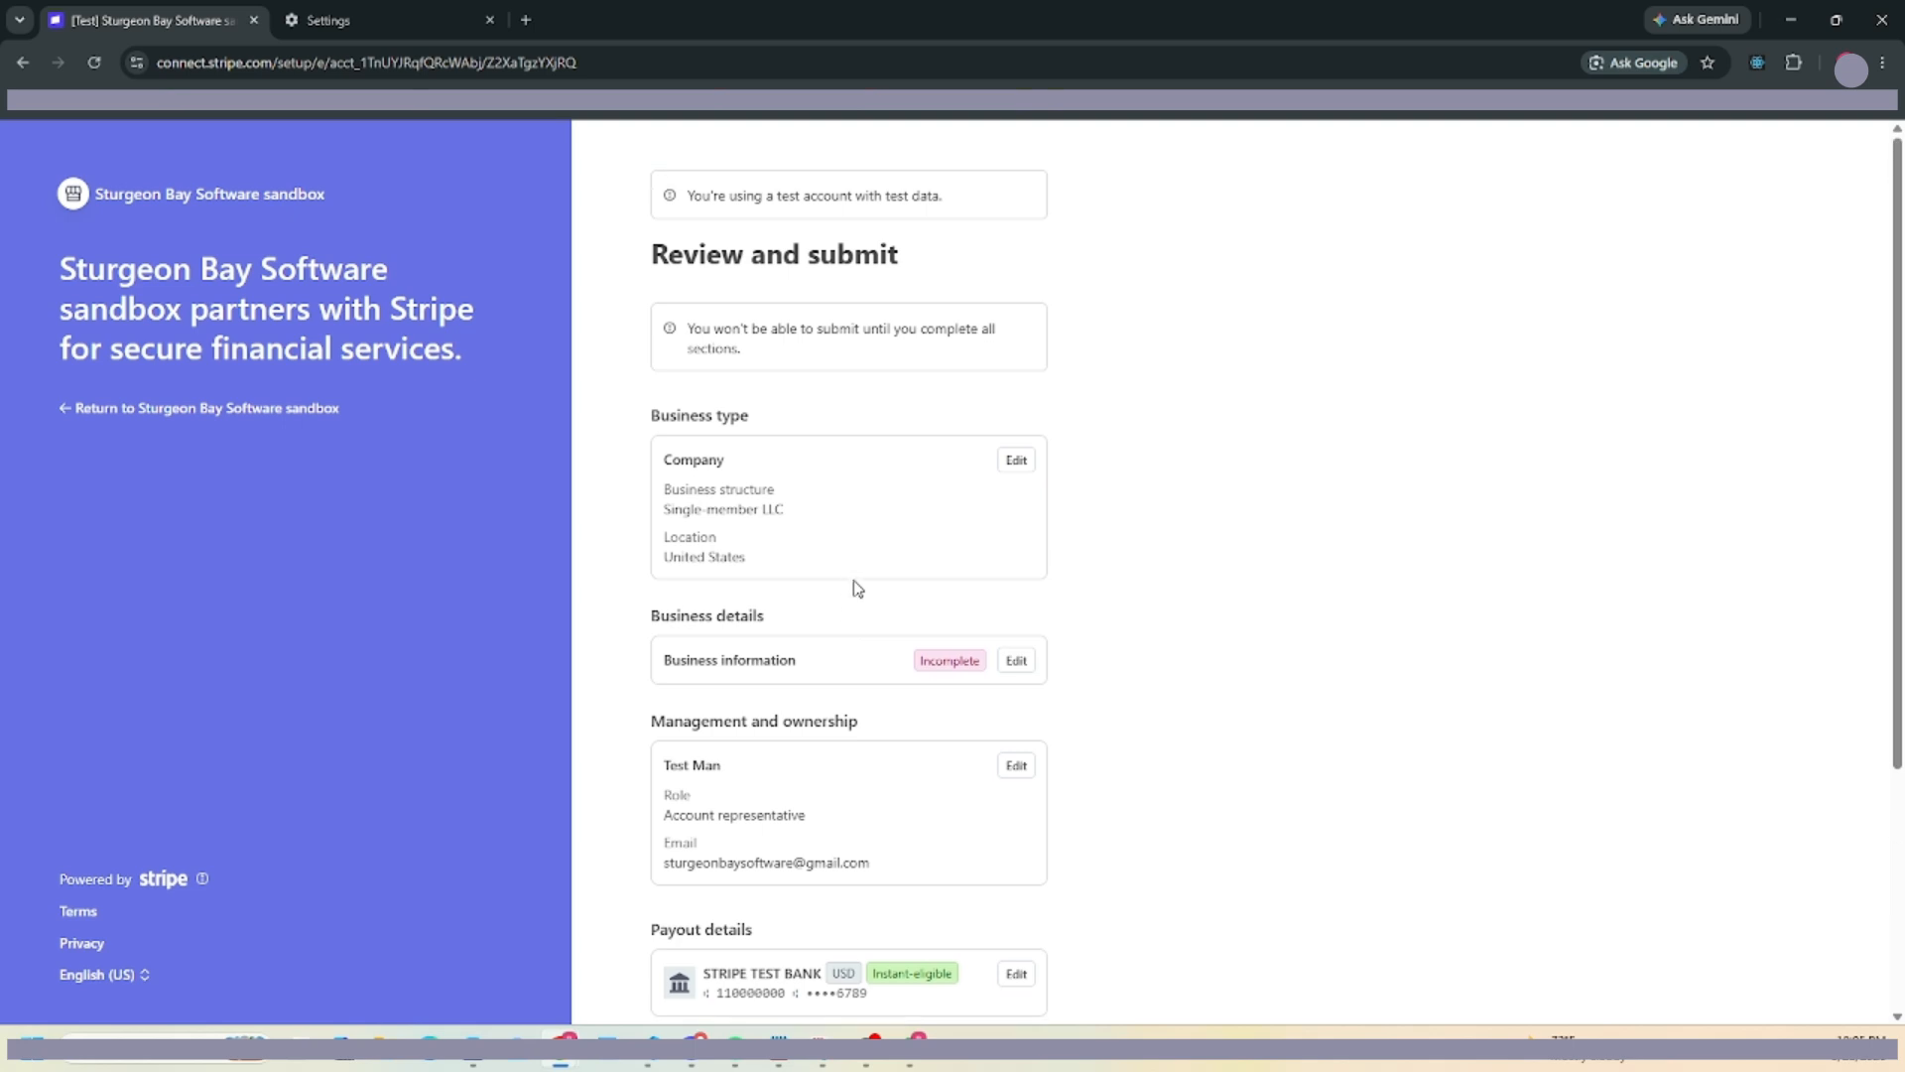
Set the business website to sturgeonsuite.com, save, and agree and submit the onboarding.
{"action": "left_click", "coordinate": [1014, 662]}
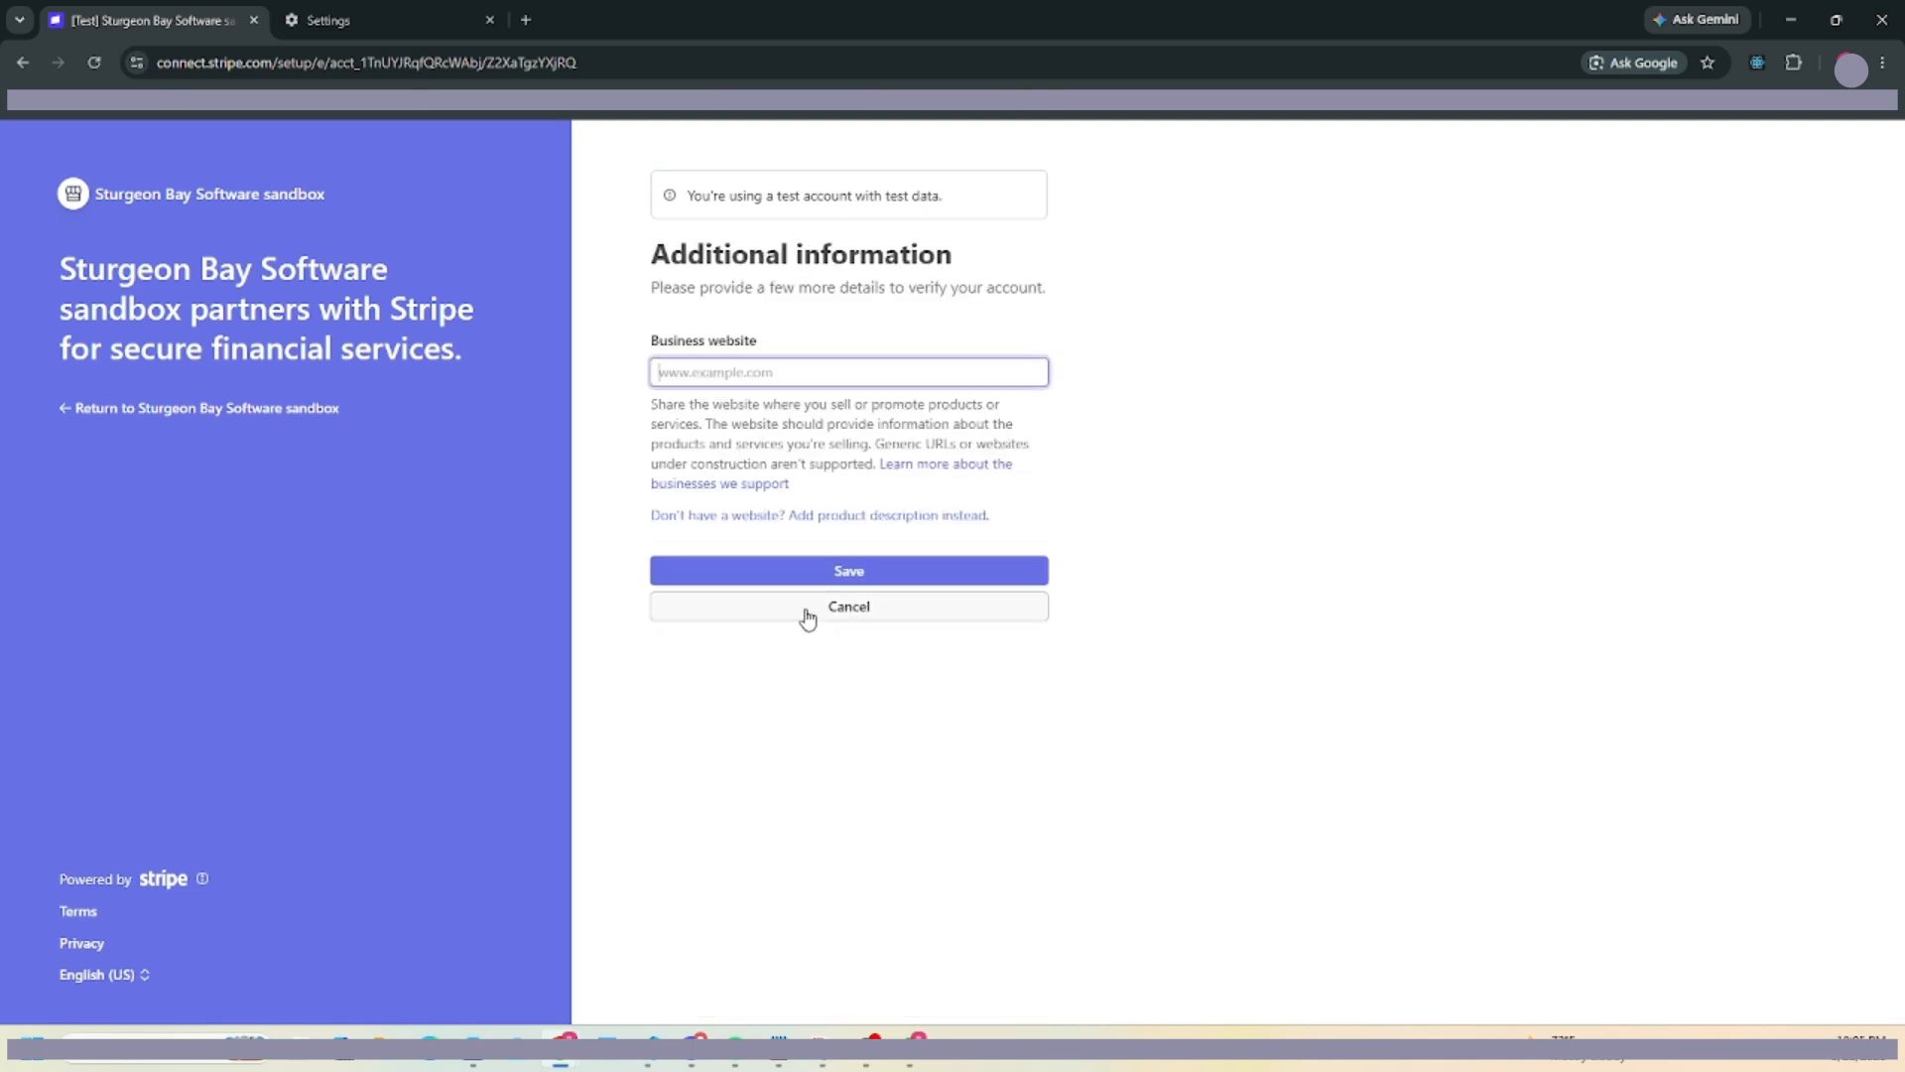
{"action": "type", "text": "www.example.com"}
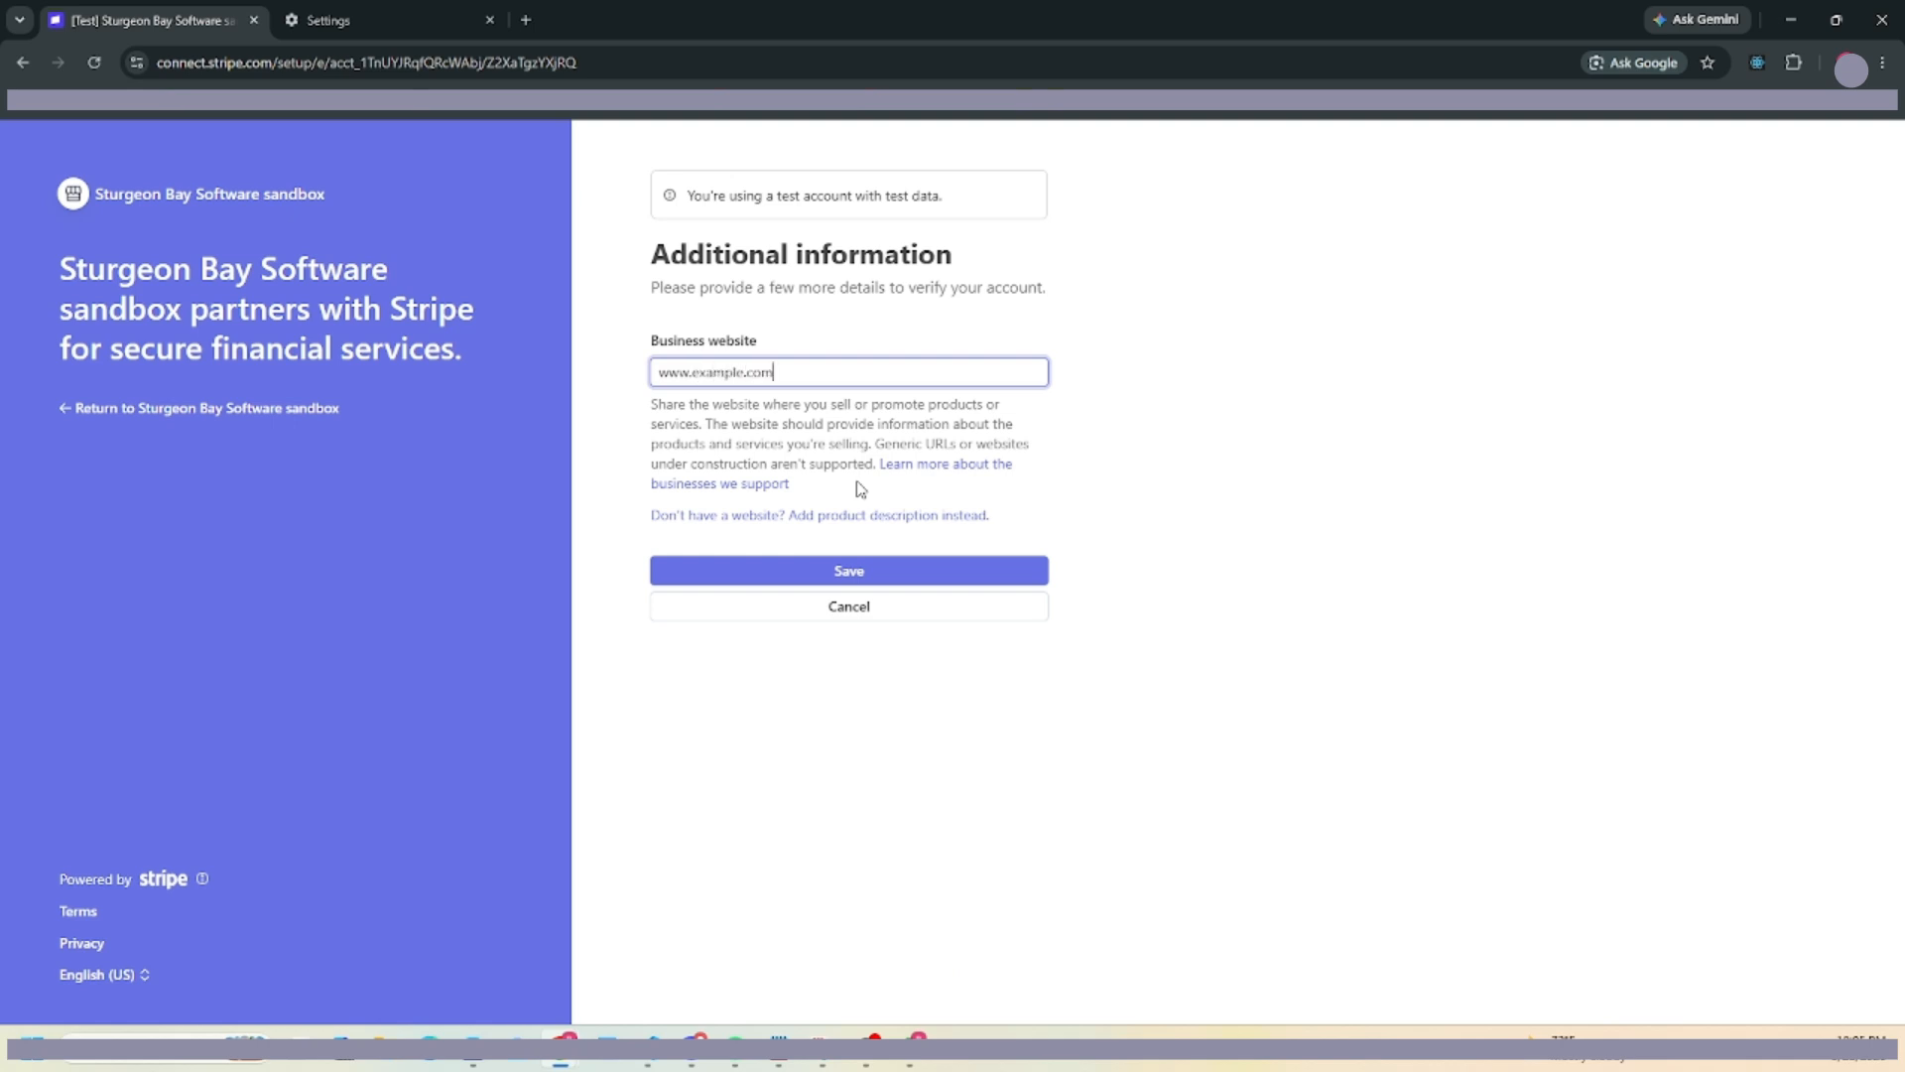
{"action": "left_click", "coordinate": [909, 567]}
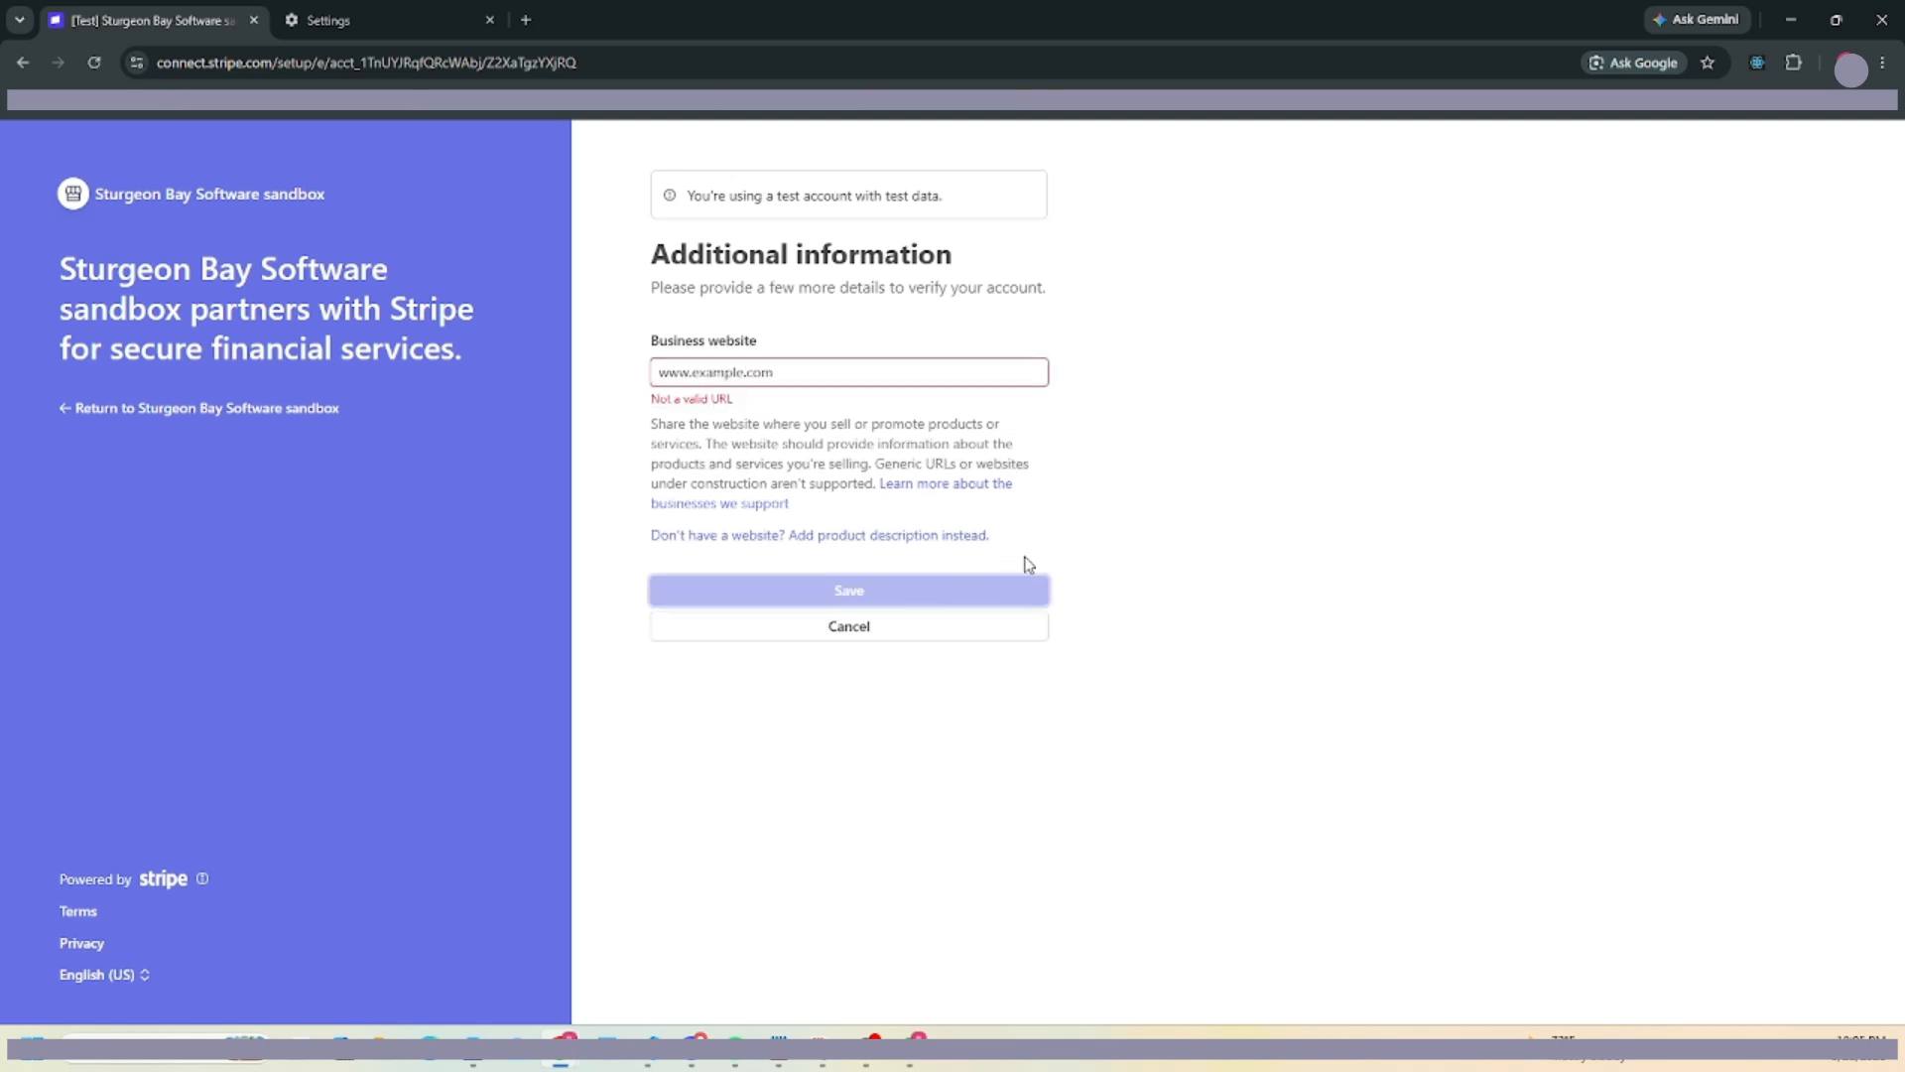
{"action": "left_click_drag", "start_coordinate": [829, 378], "coordinate": [516, 365]}
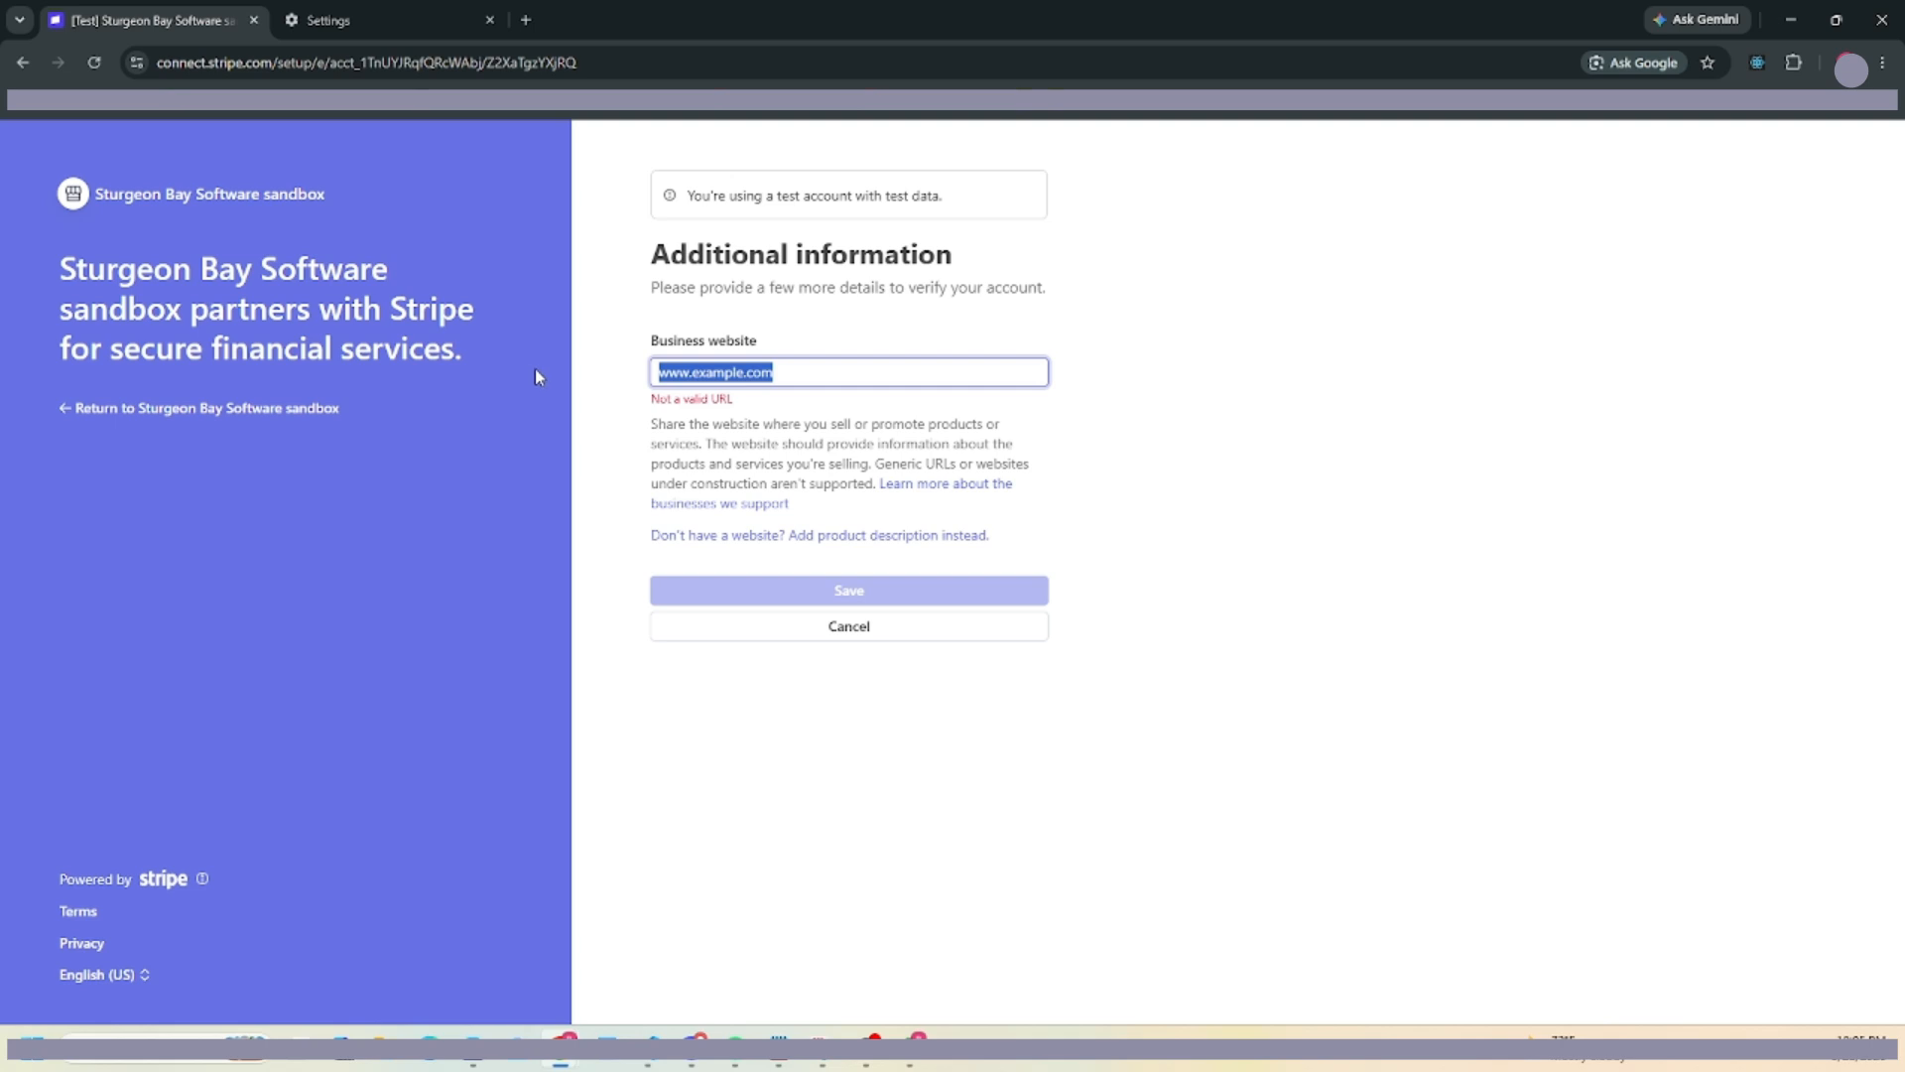
{"action": "type", "text": "sturgeons"}
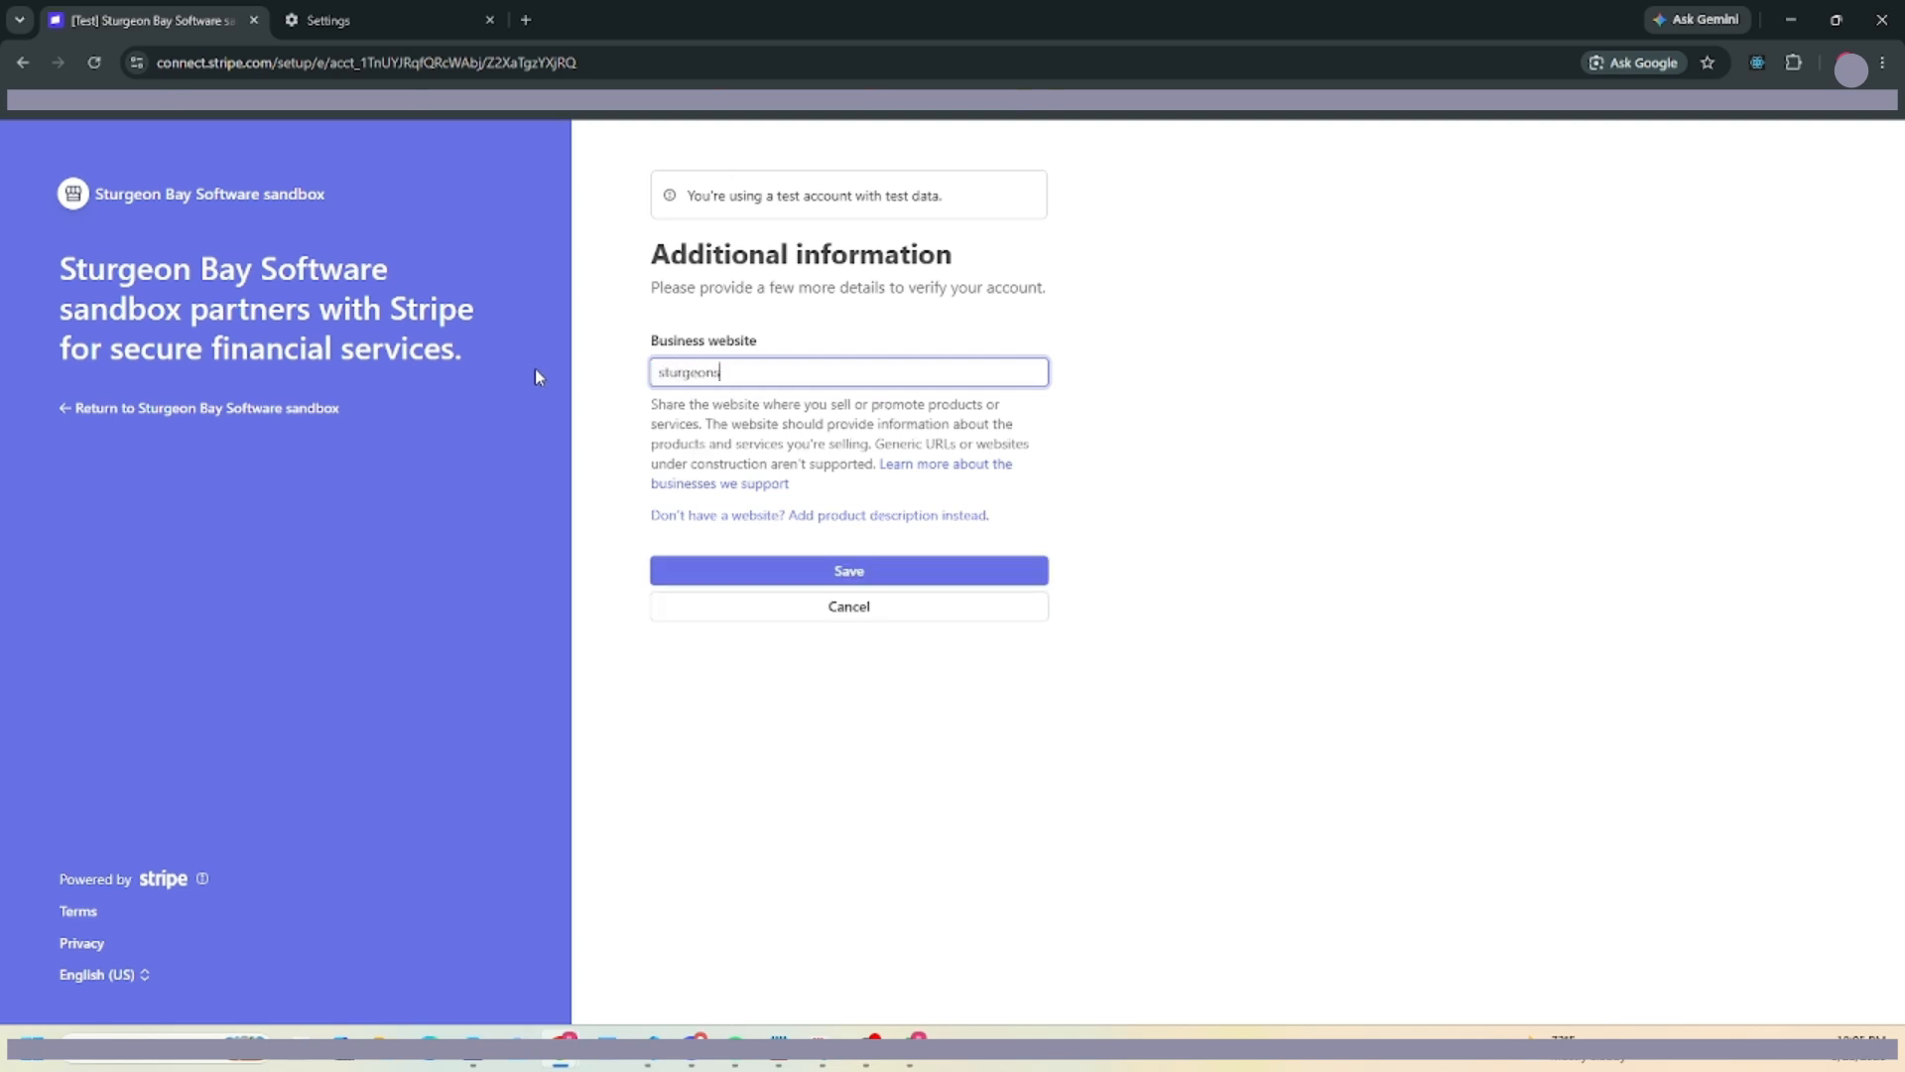
{"action": "type", "text": "uite.com"}
{"action": "left_click", "coordinate": [852, 582]}
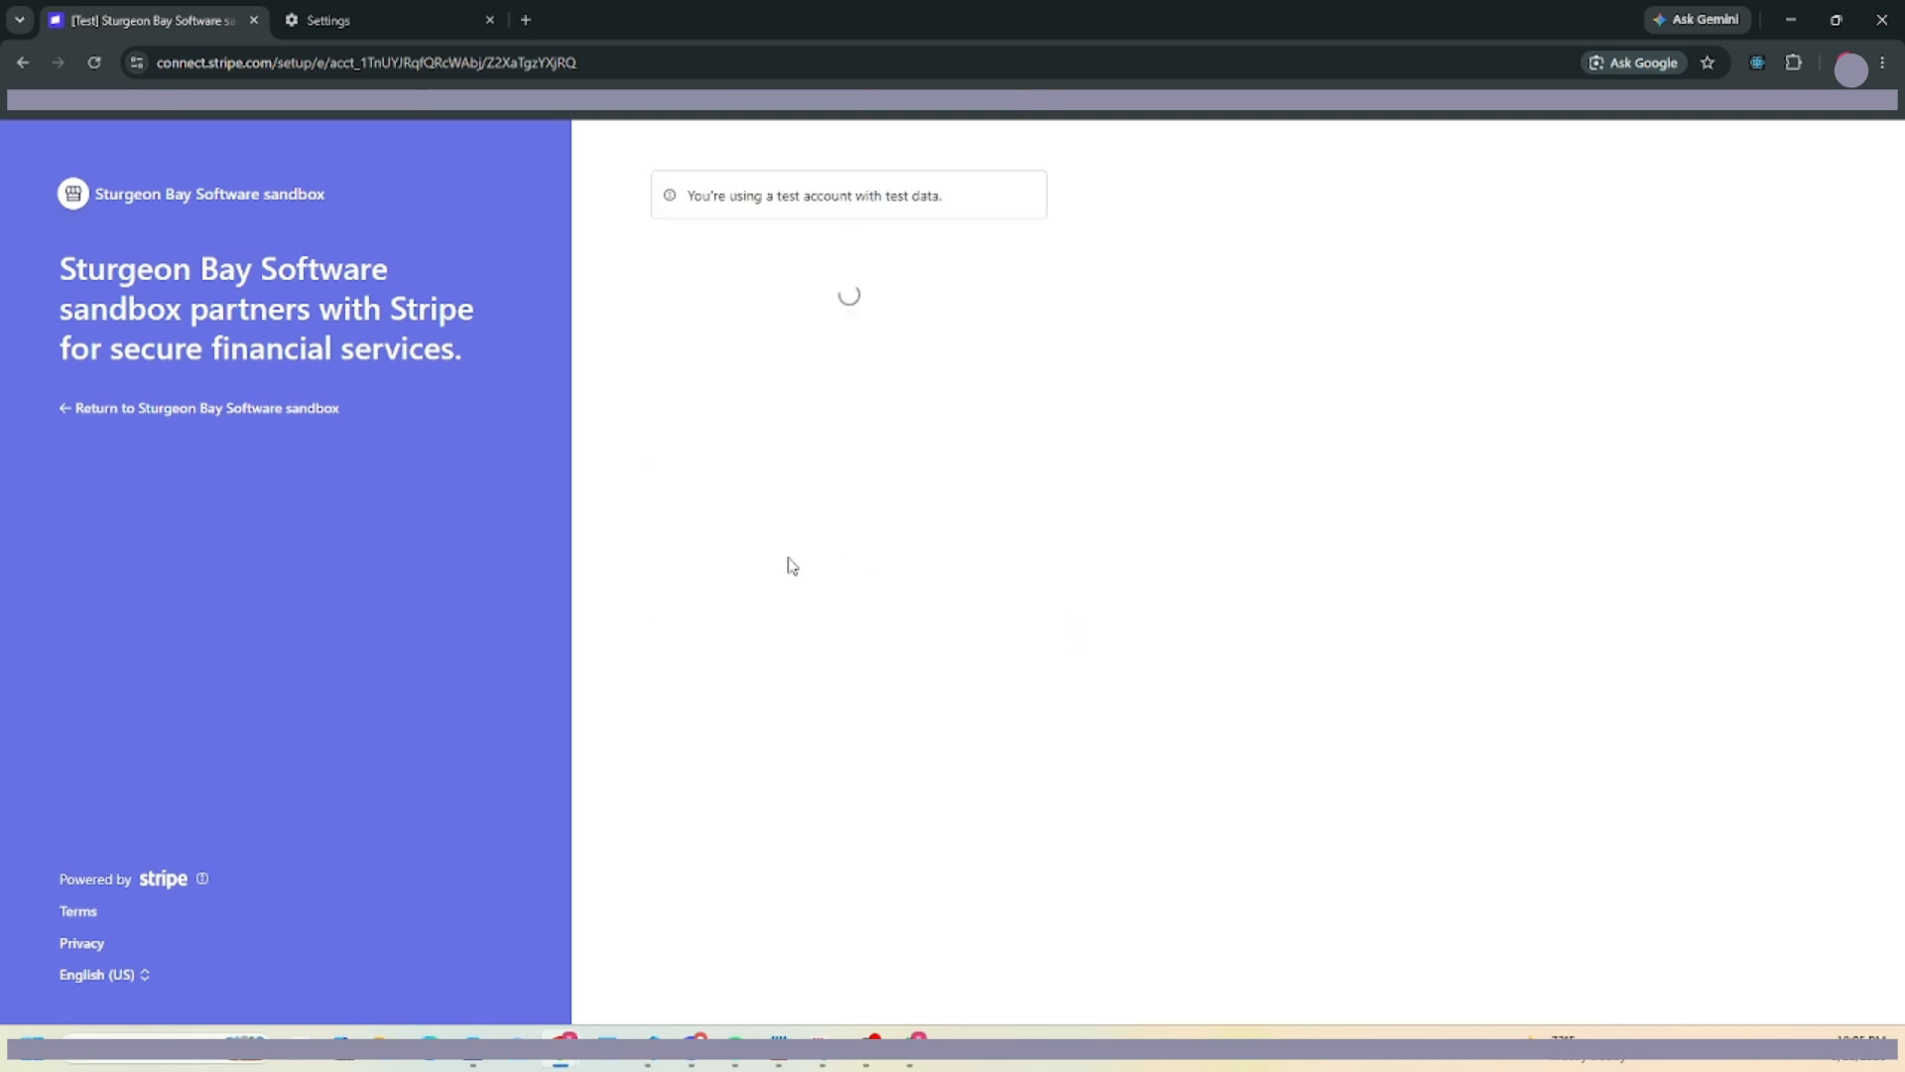
{"action": "scroll", "coordinate": [893, 613], "scroll_direction": "down", "scroll_amount": 3}
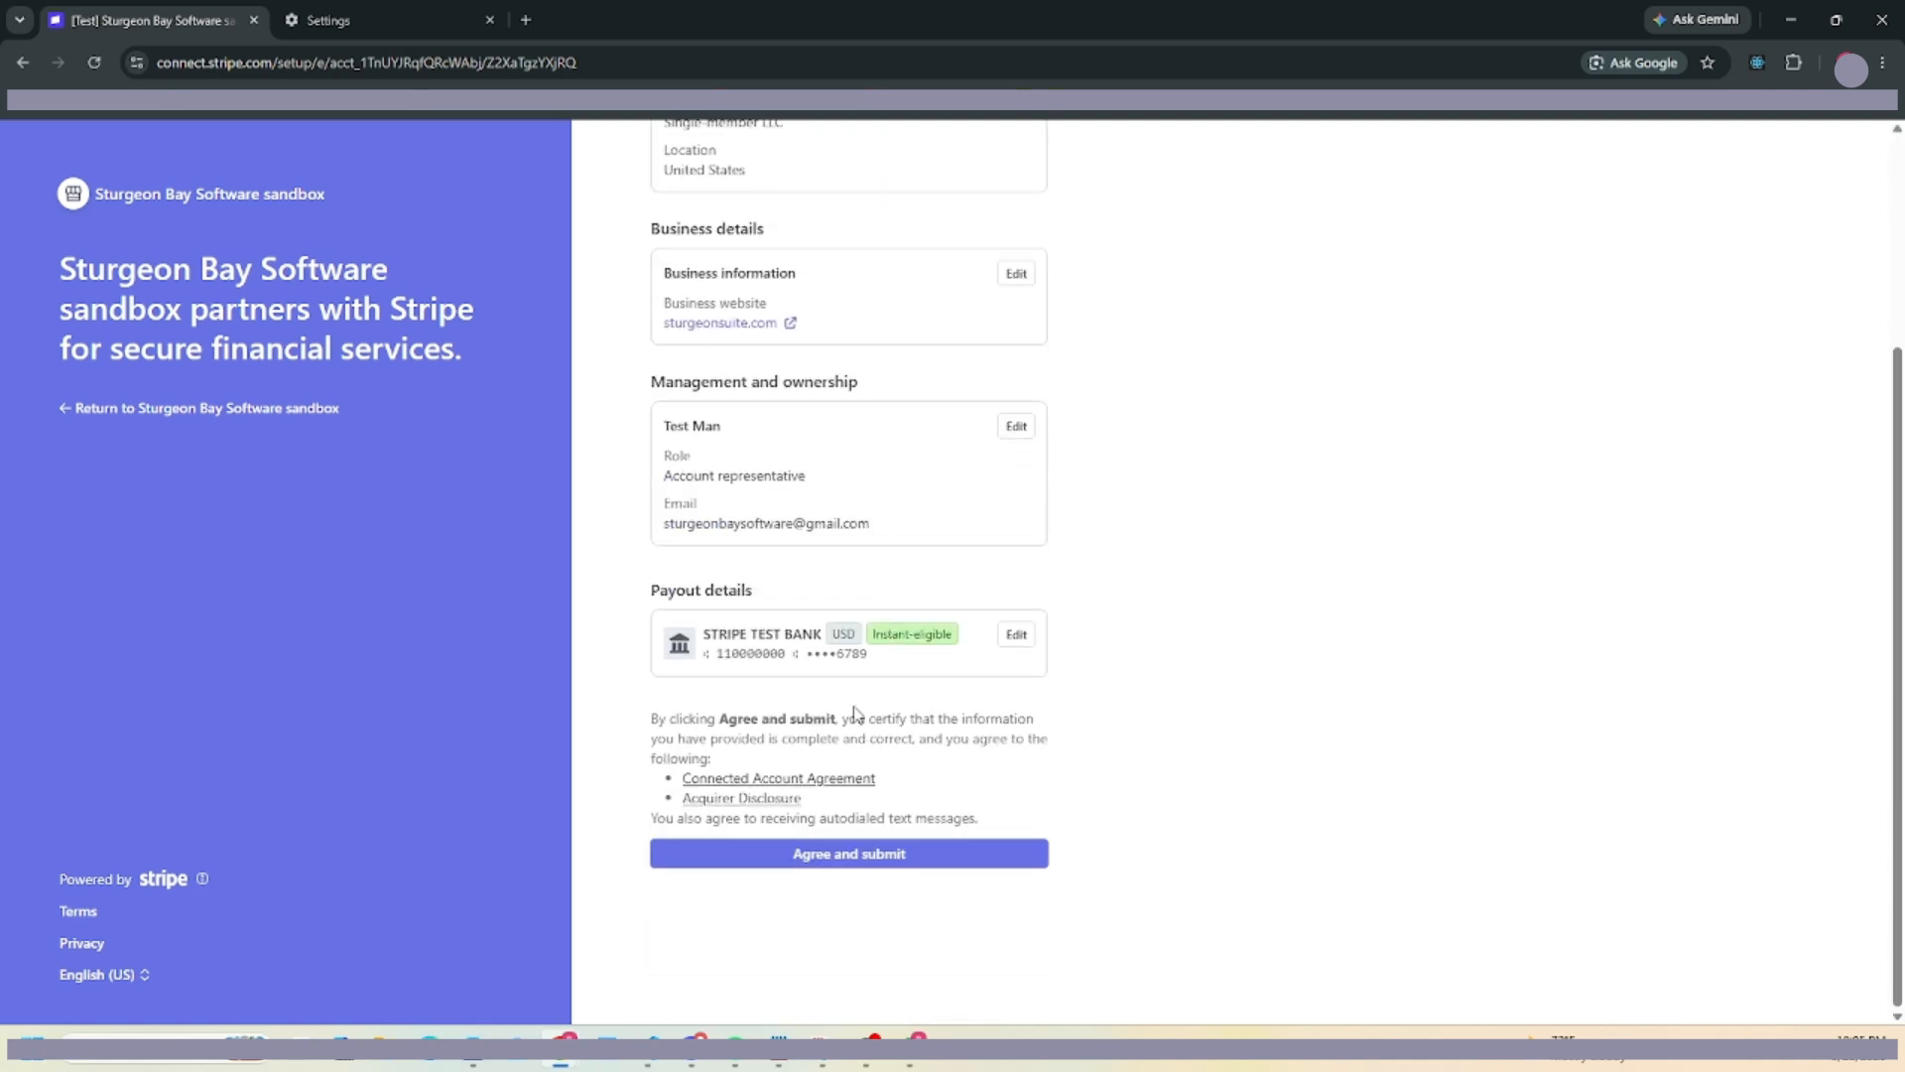
{"action": "left_click", "coordinate": [846, 855]}
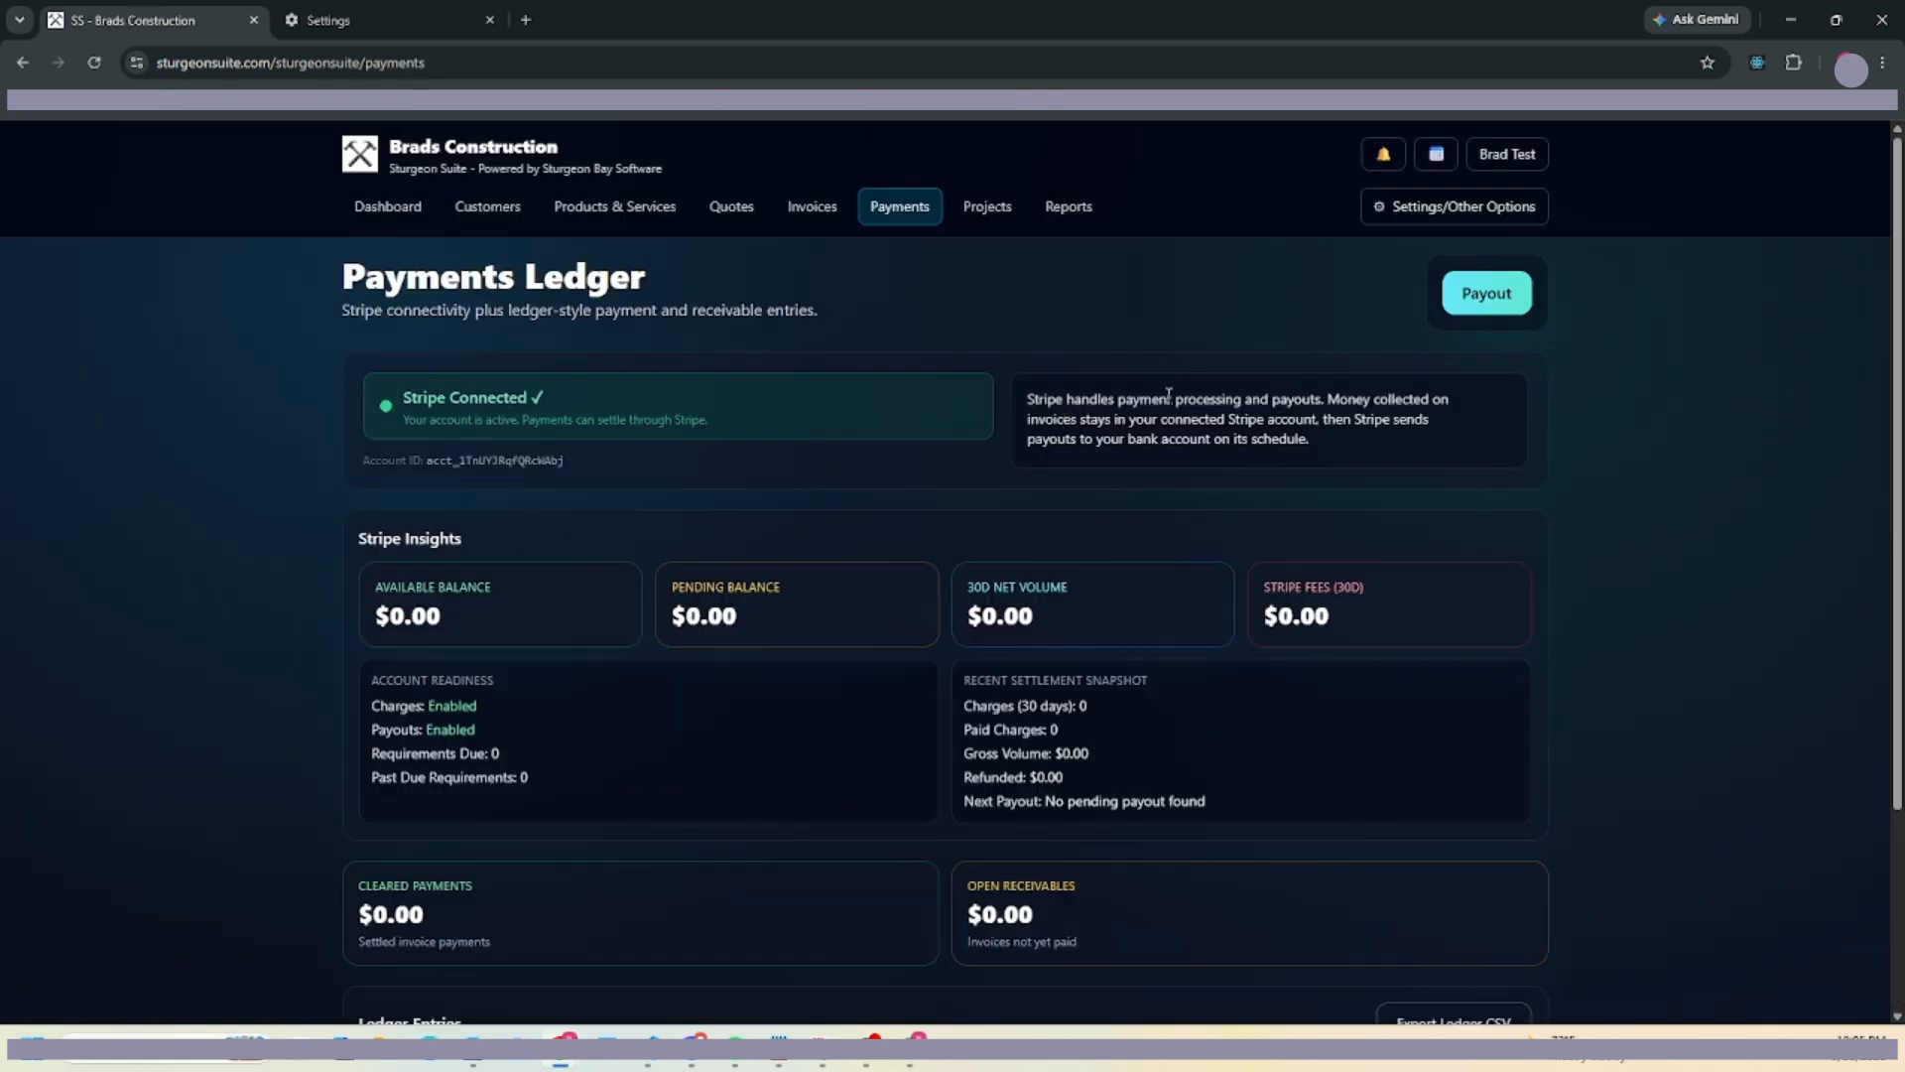
Start a new quote from the Quotes page with the customer selected.
{"action": "left_click", "coordinate": [409, 210]}
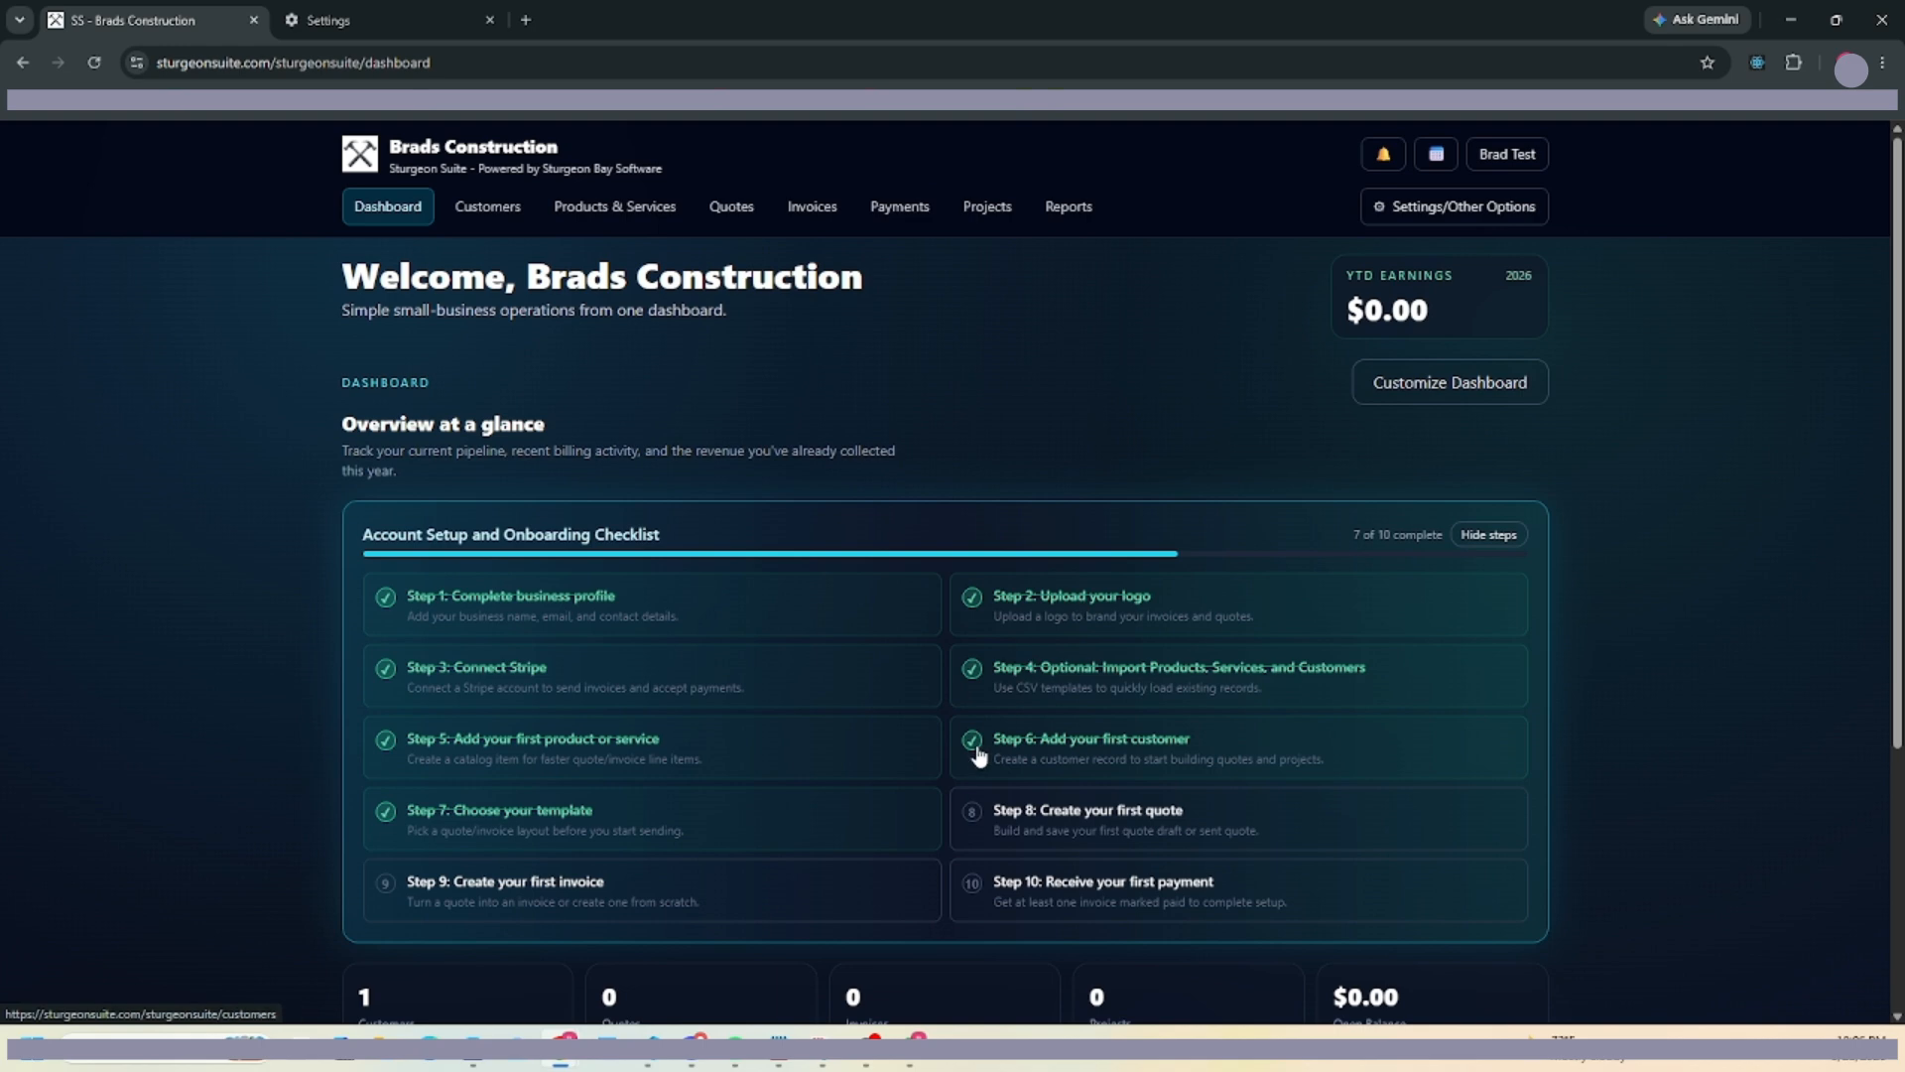
{"action": "scroll", "coordinate": [1117, 668], "scroll_direction": "down", "scroll_amount": 2}
{"action": "left_click", "coordinate": [1144, 639]}
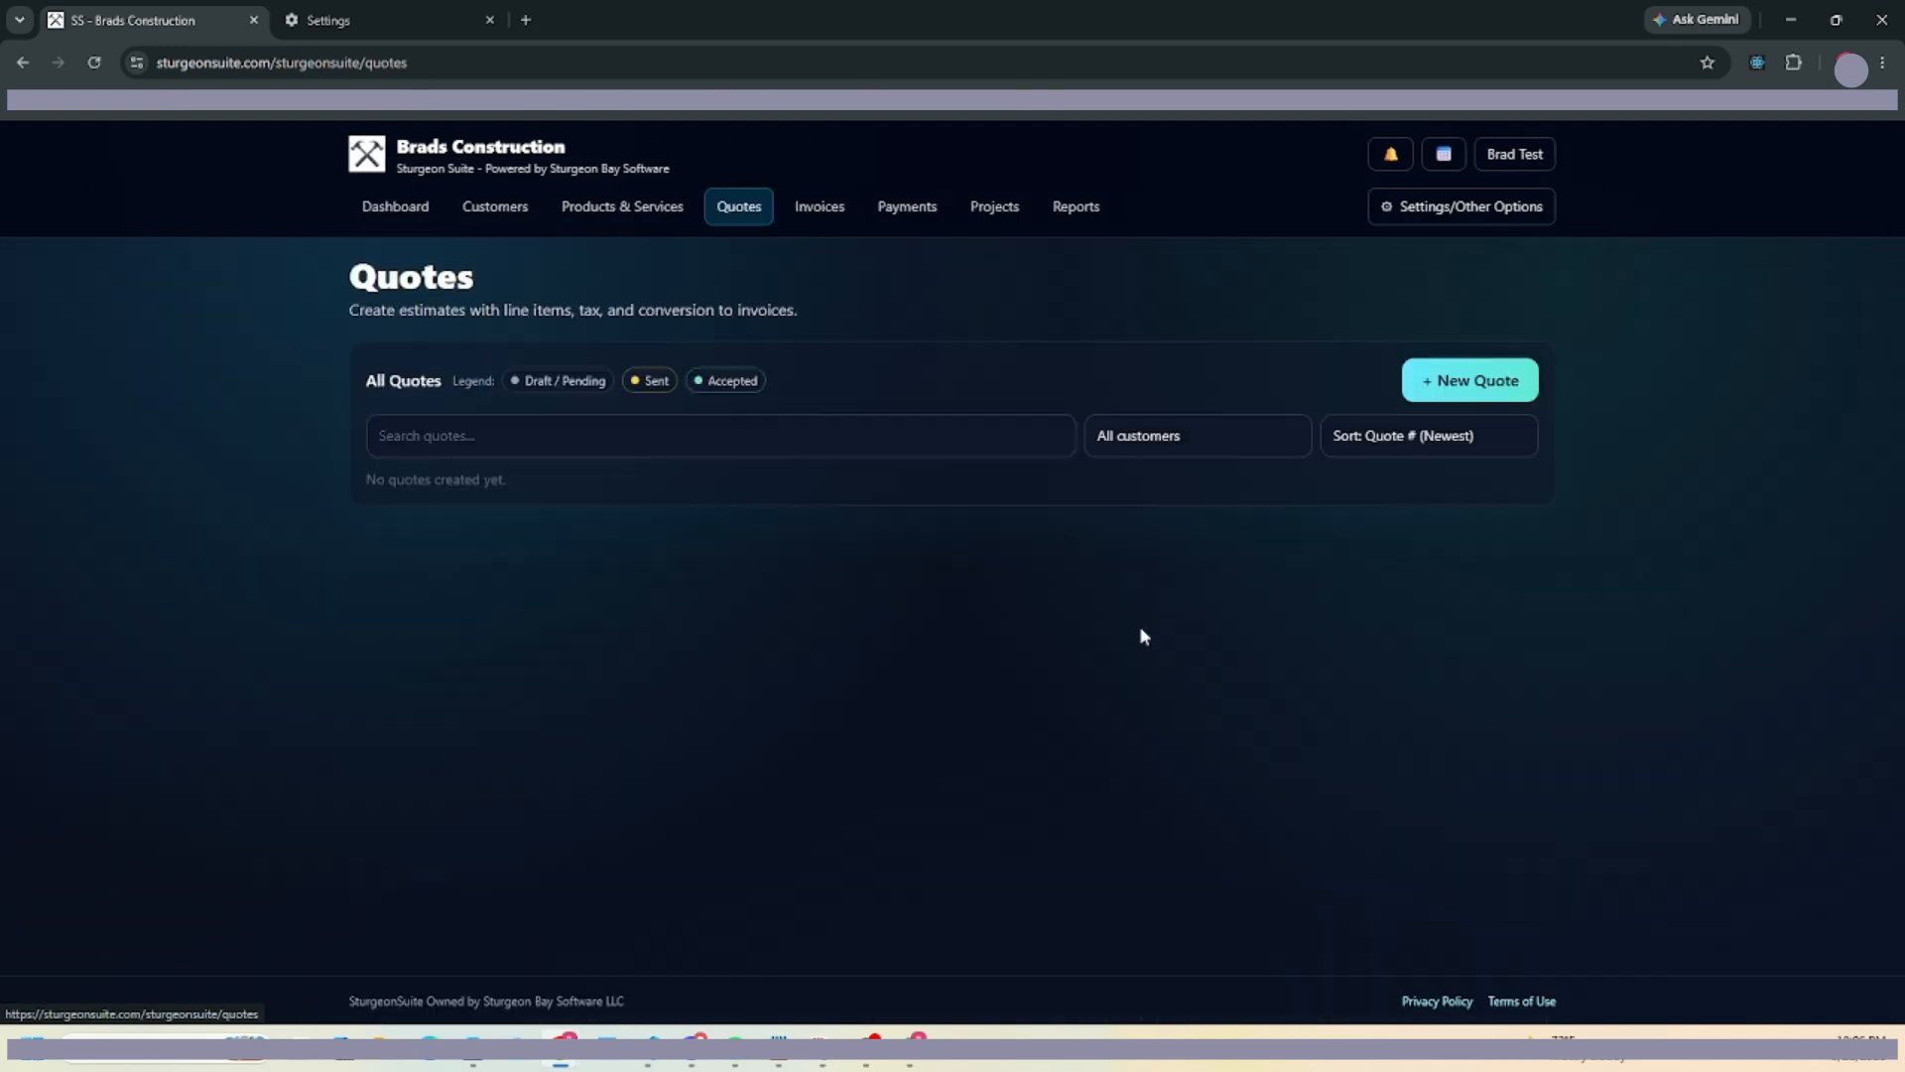
{"action": "left_click", "coordinate": [1429, 395]}
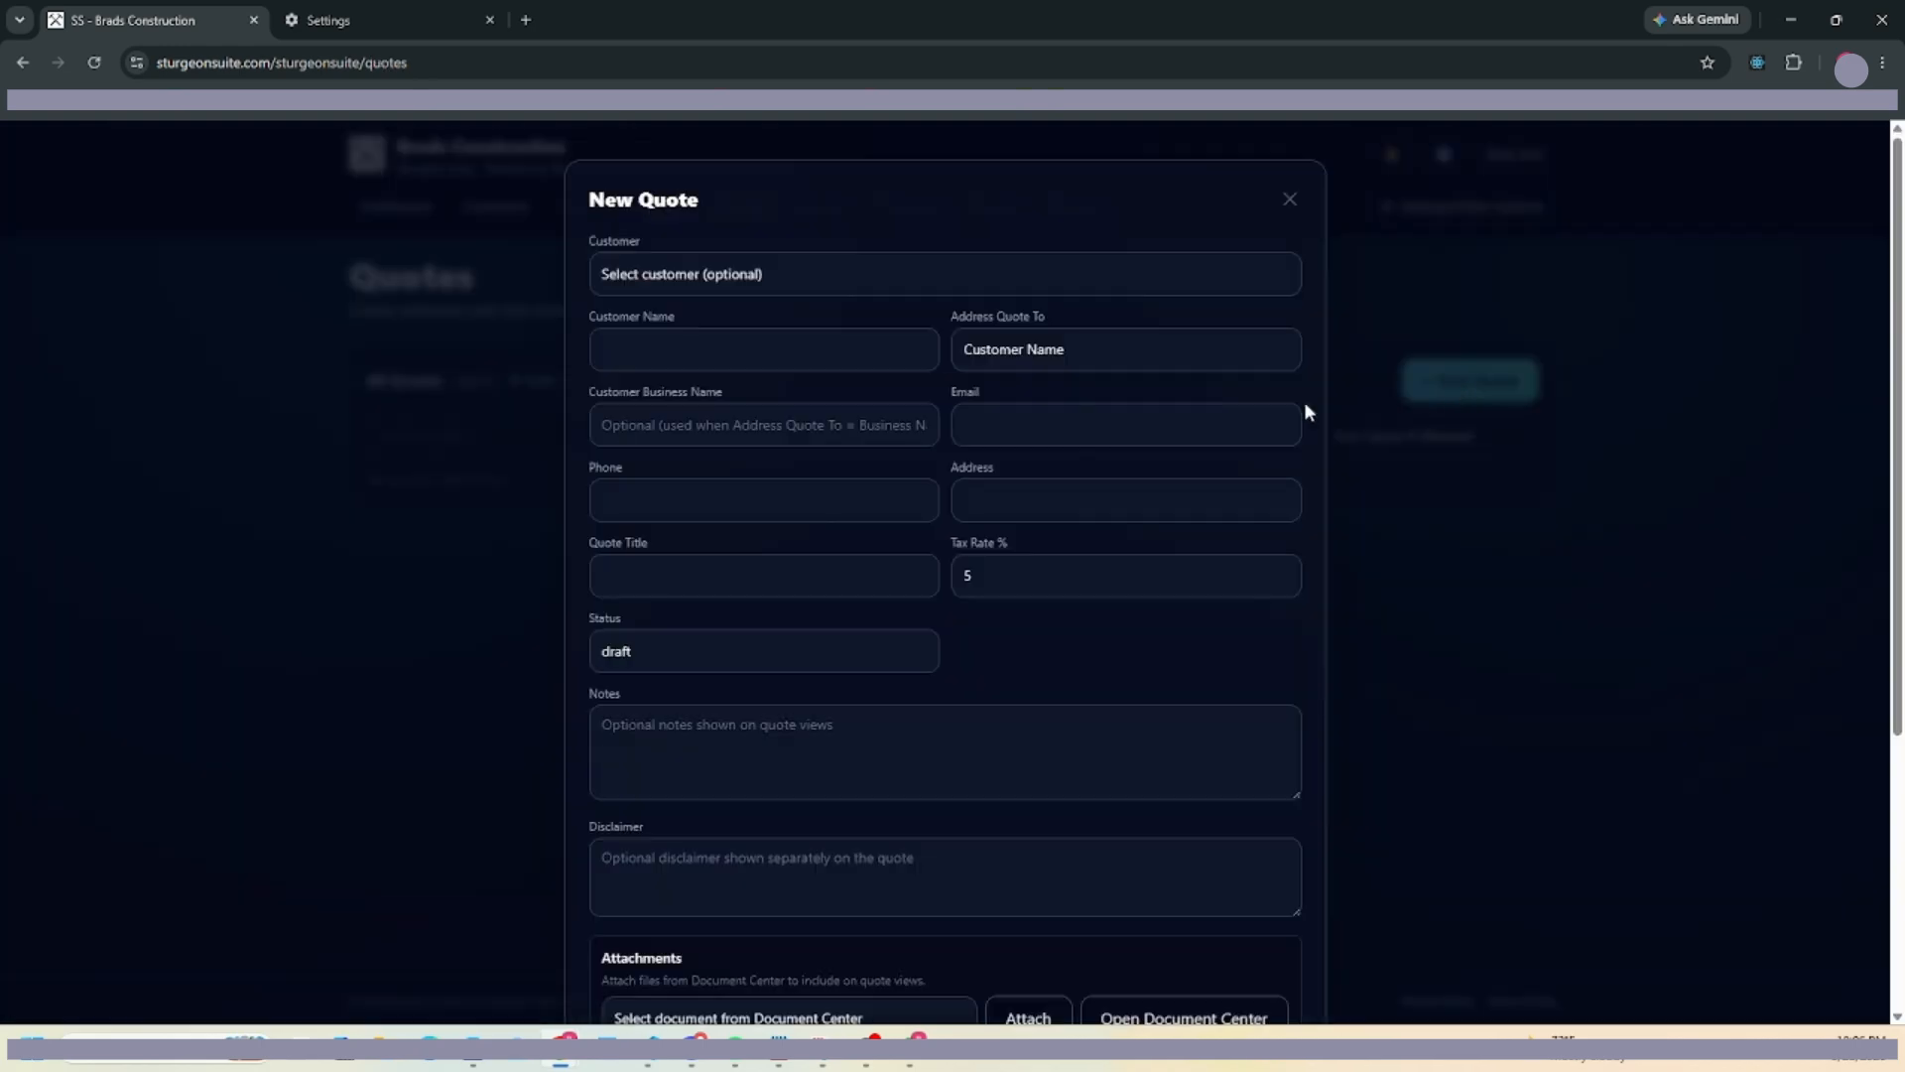
{"action": "left_click", "coordinate": [691, 283]}
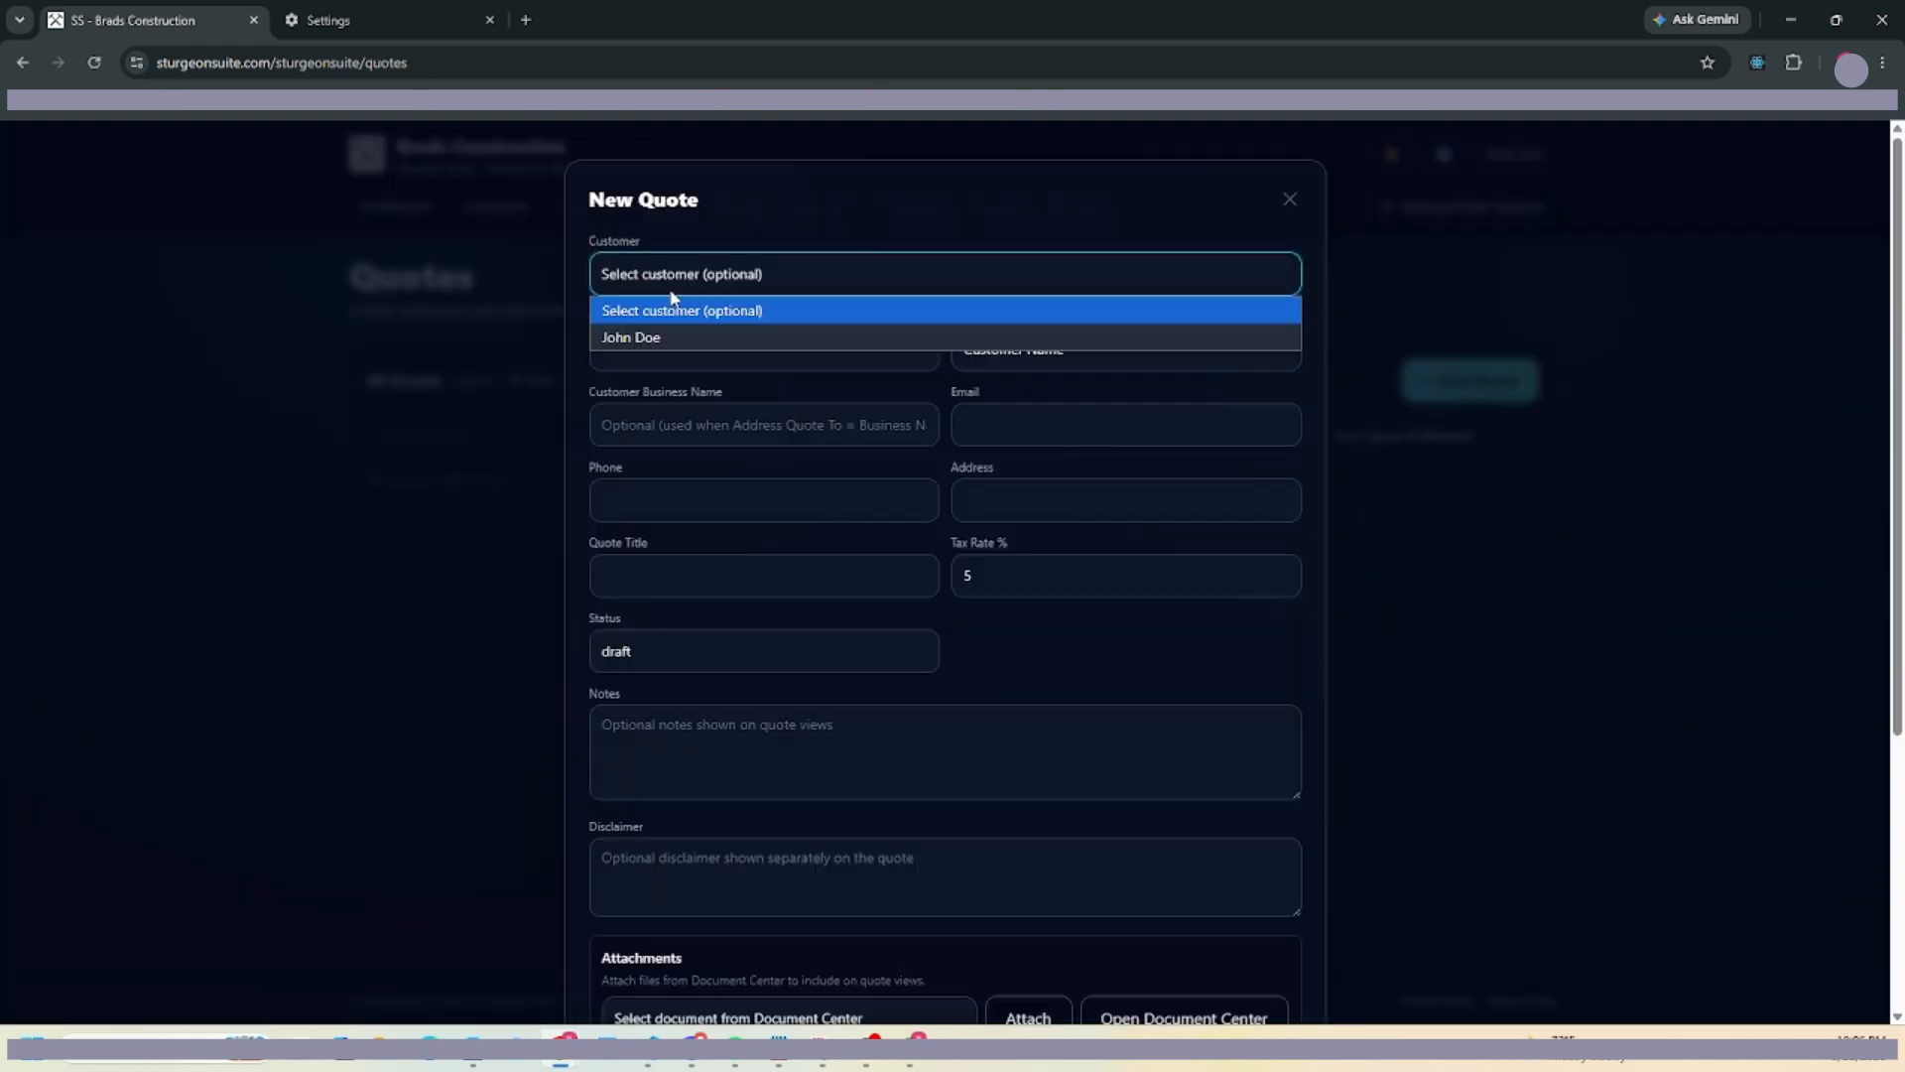
{"action": "left_click", "coordinate": [881, 264]}
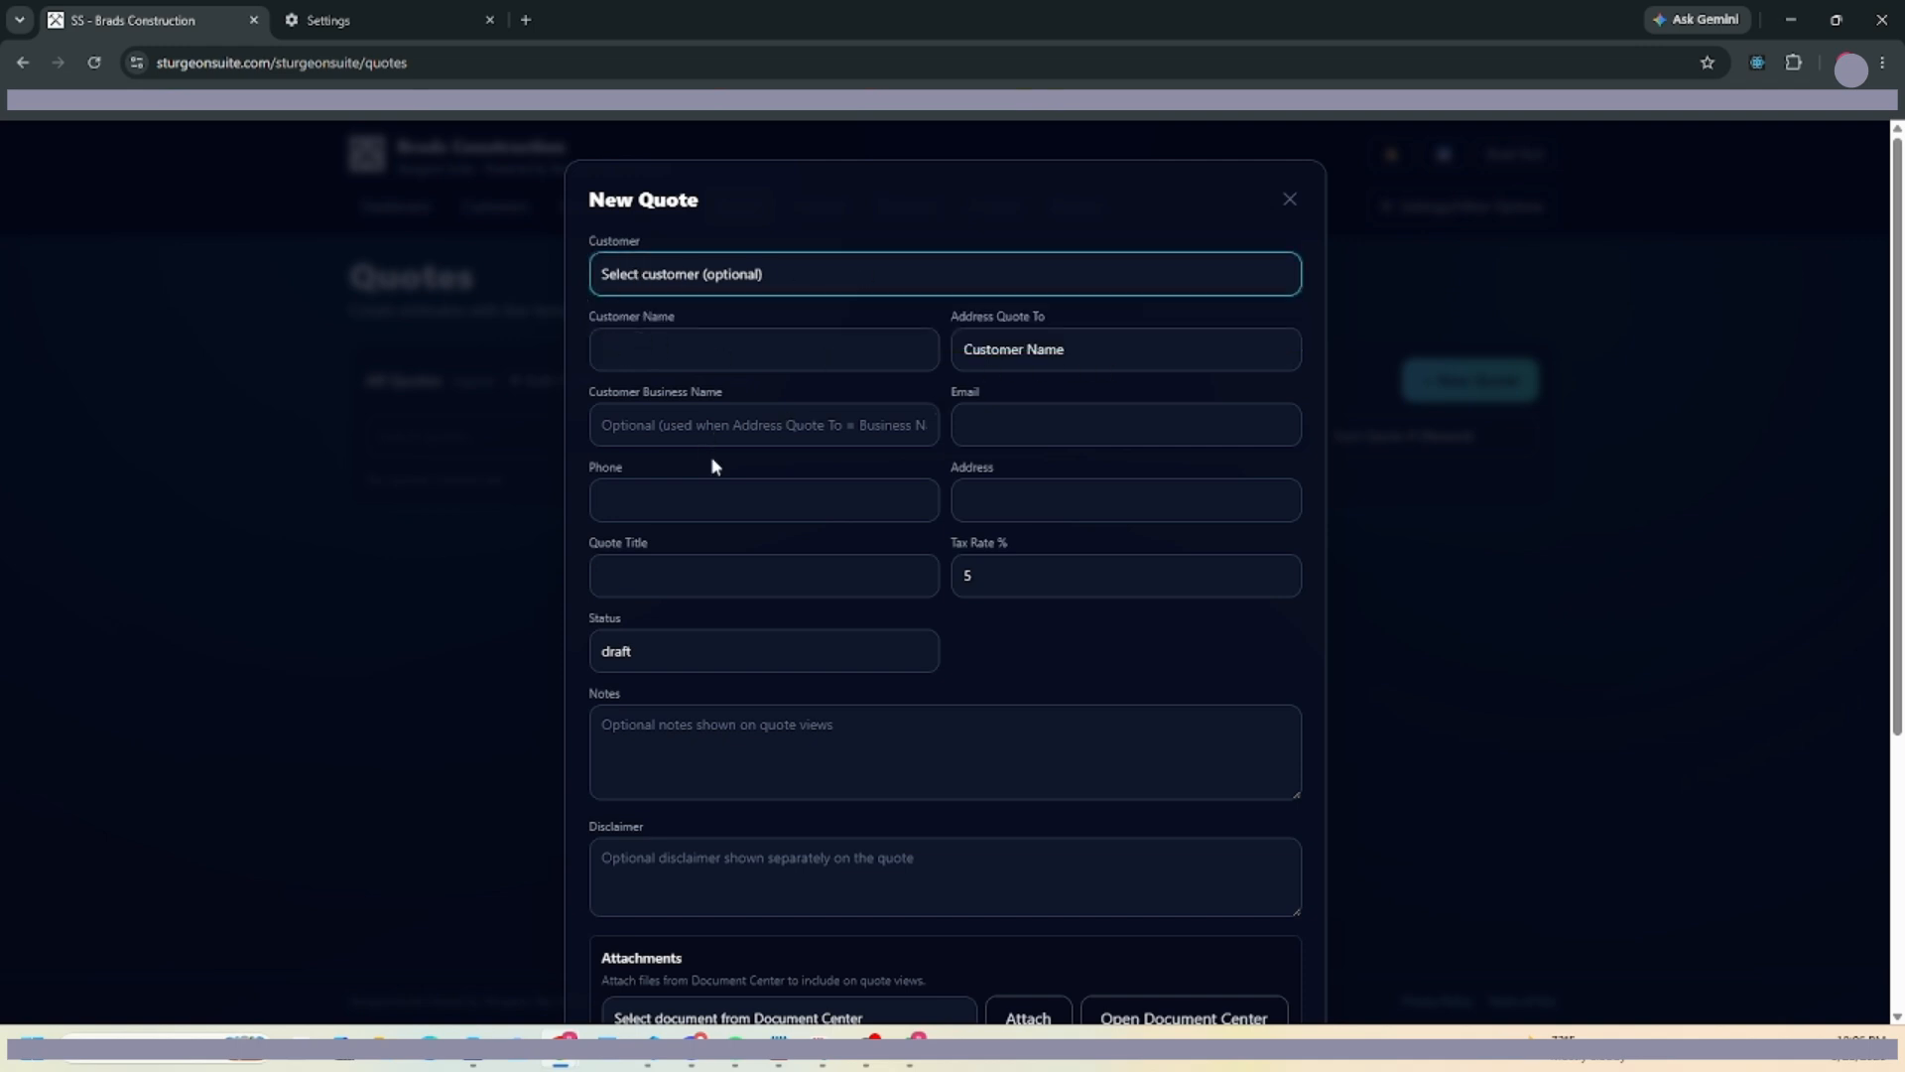
{"action": "left_click", "coordinate": [958, 286]}
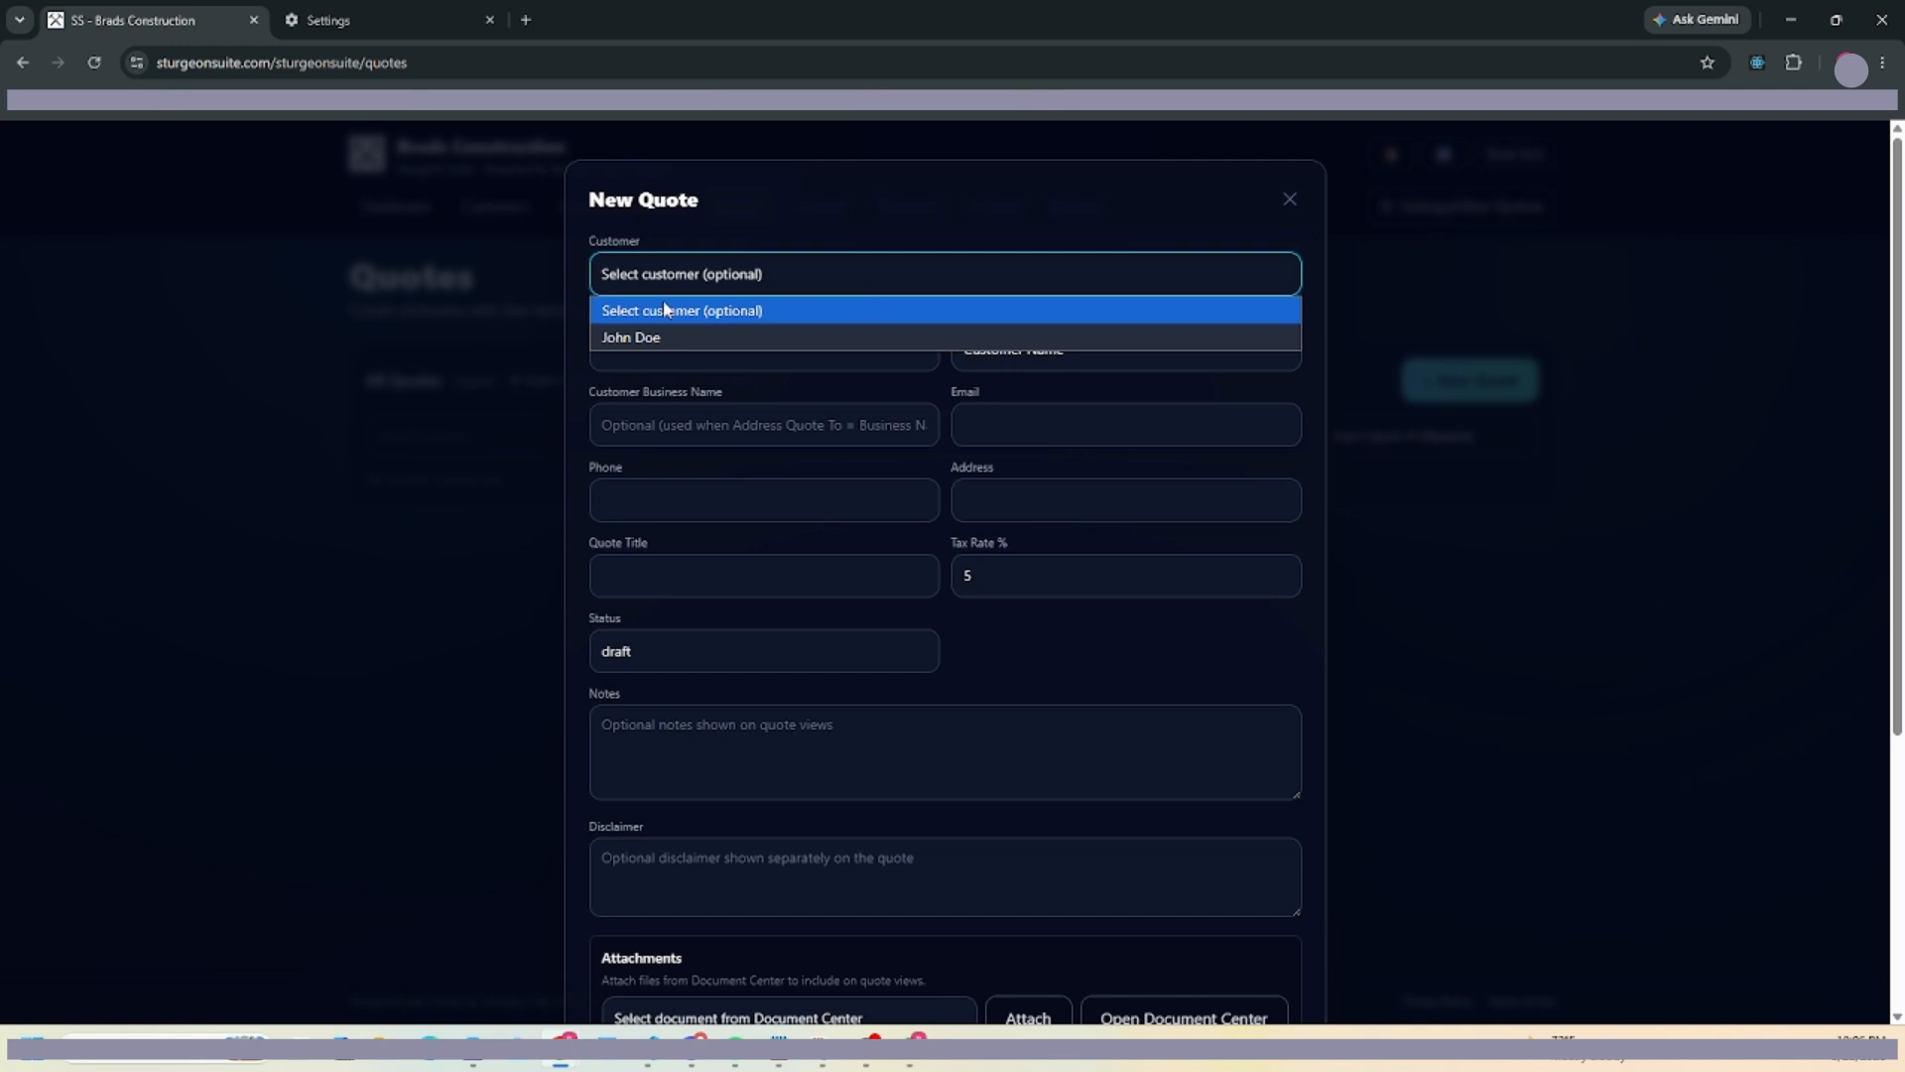
{"action": "left_click", "coordinate": [629, 338]}
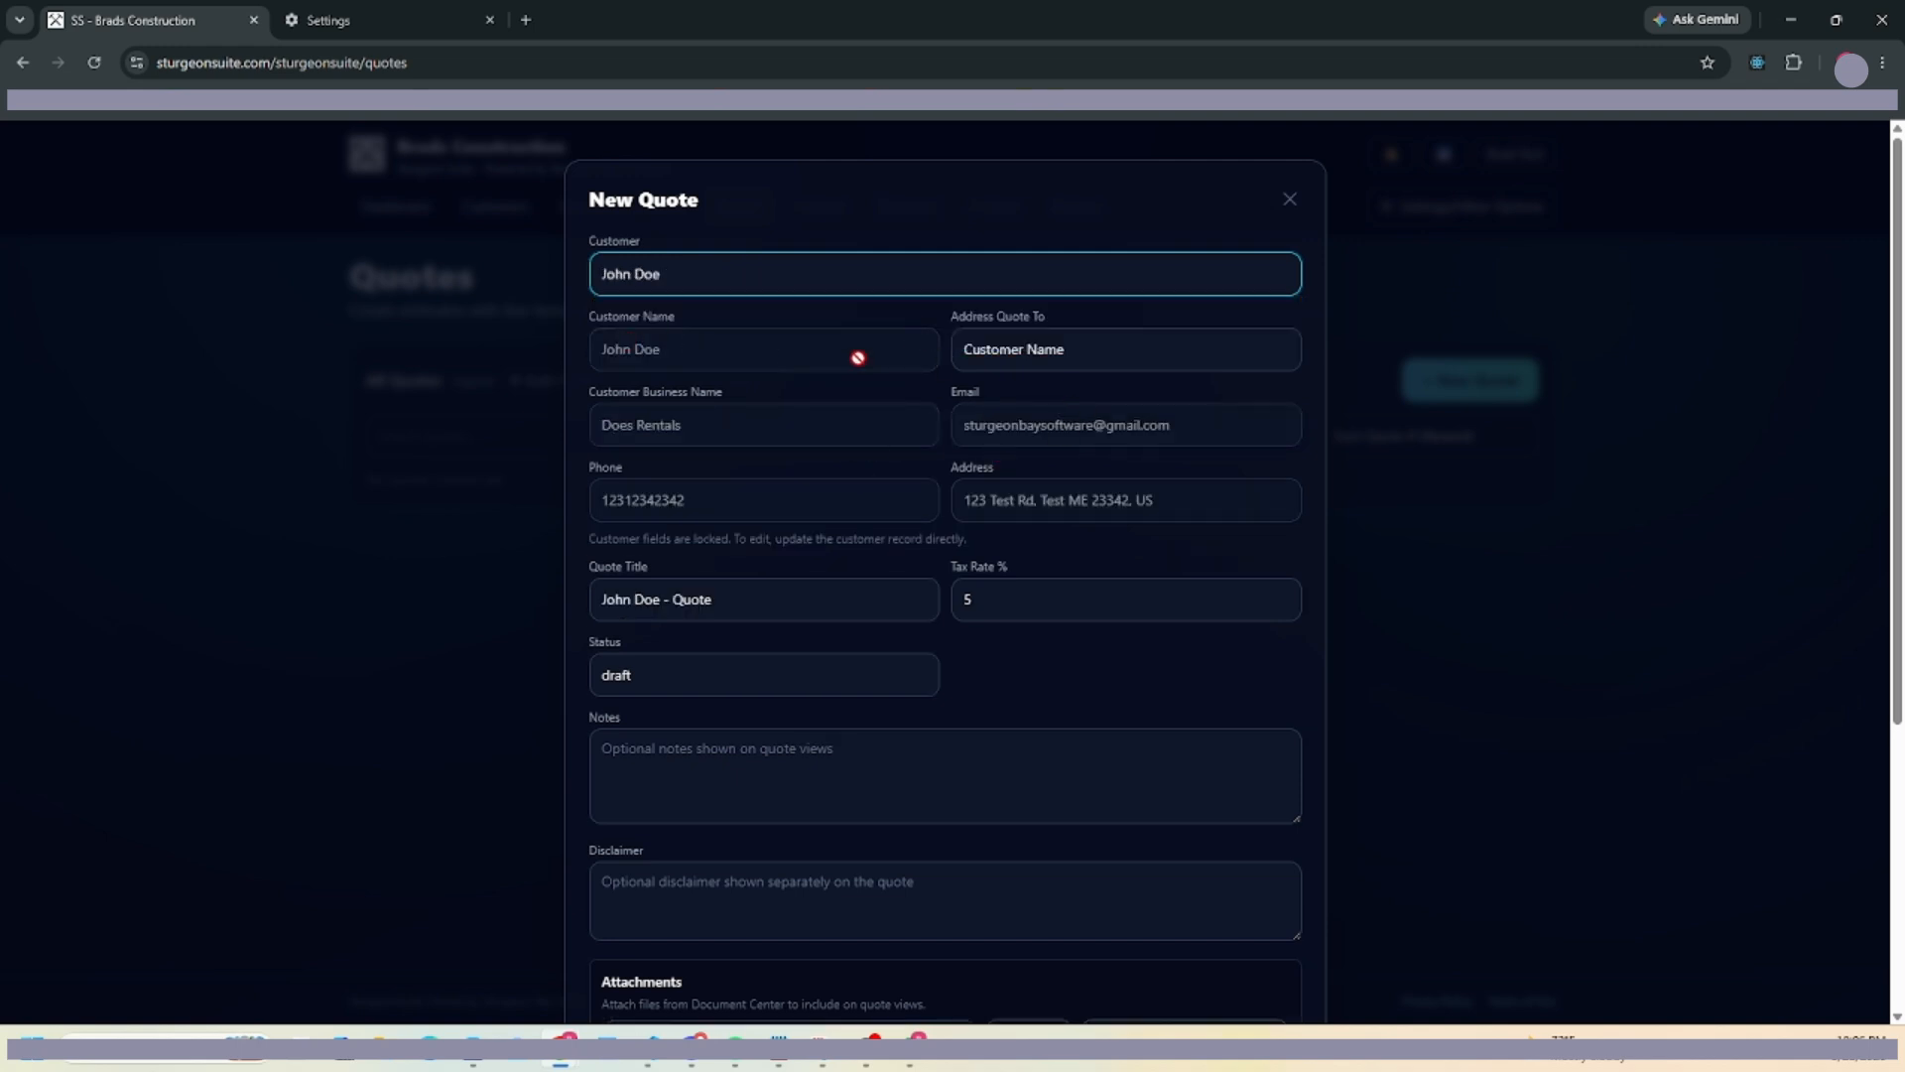
Add notes and Build Garage and Full House Build line items totalling $26.25, then create the quote.
{"action": "scroll", "coordinate": [673, 544], "scroll_direction": "down", "scroll_amount": 3}
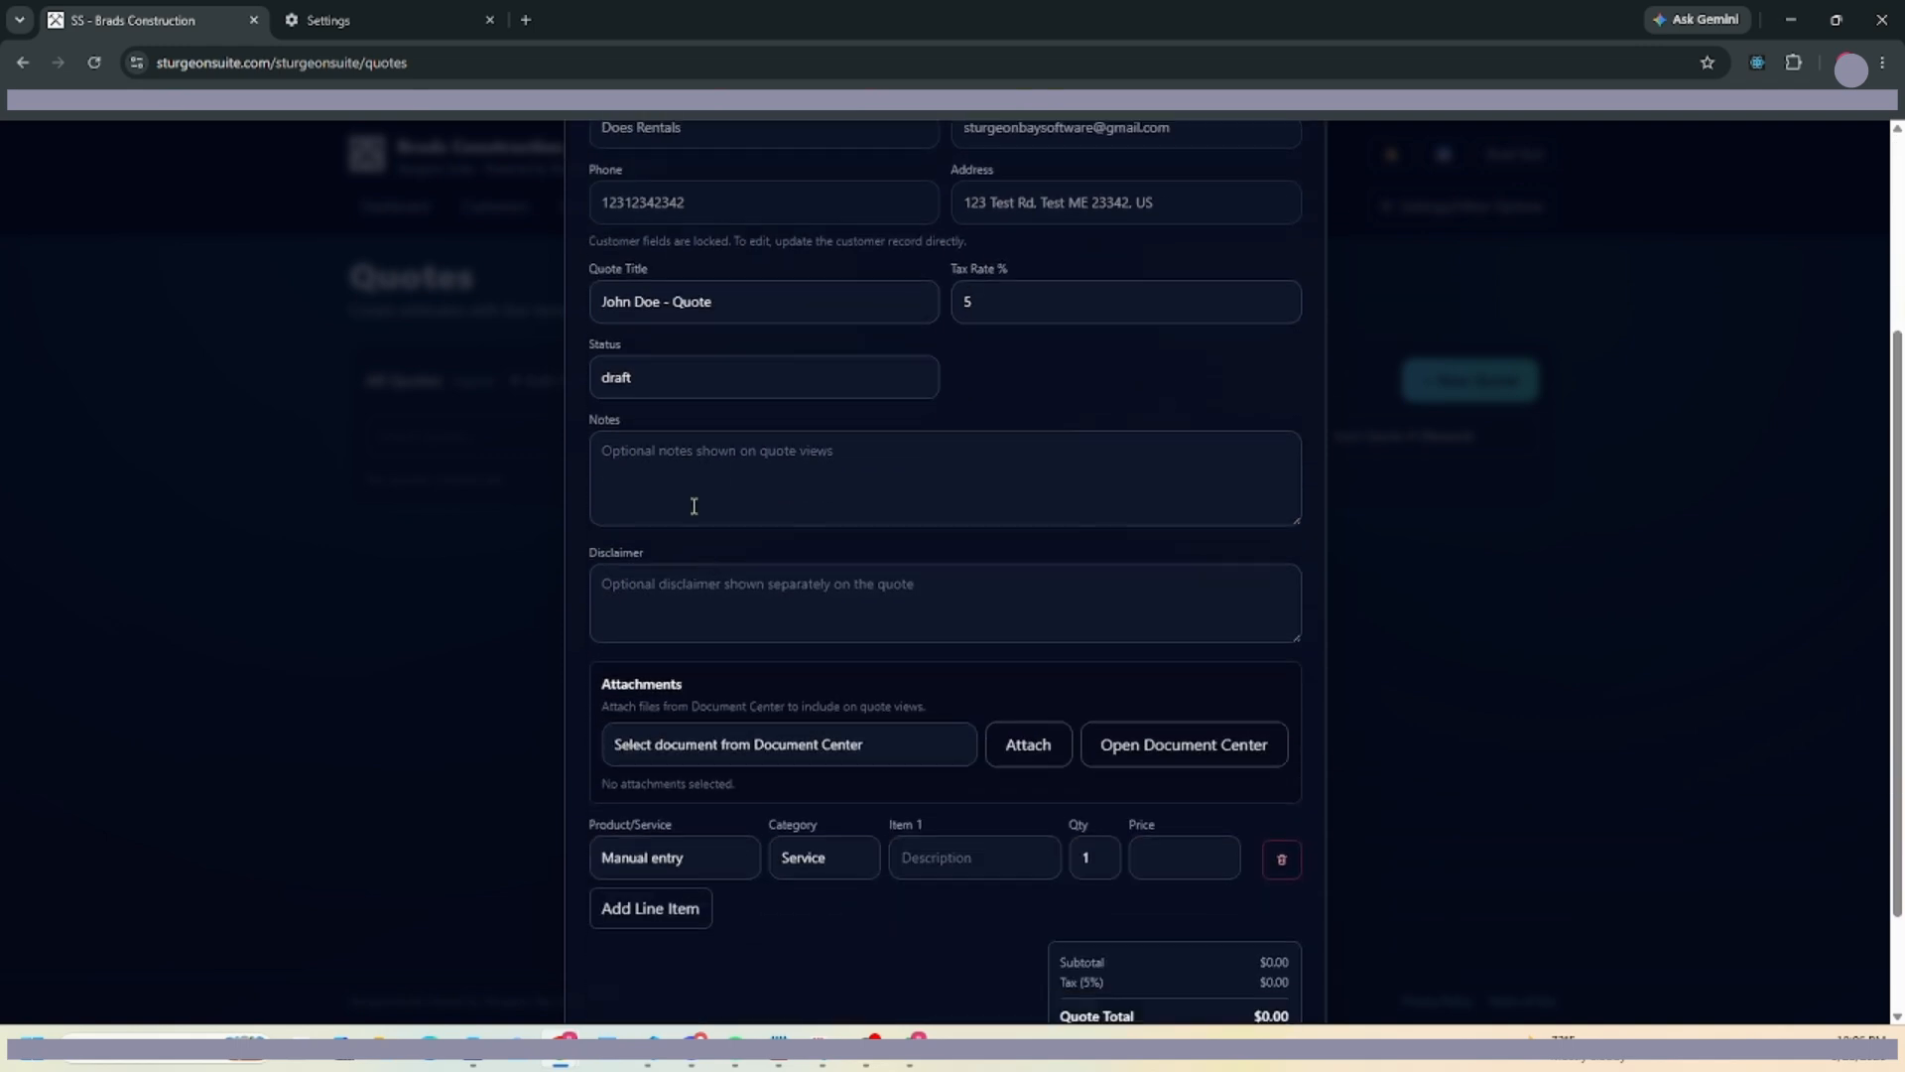
{"action": "left_click", "coordinate": [907, 467]}
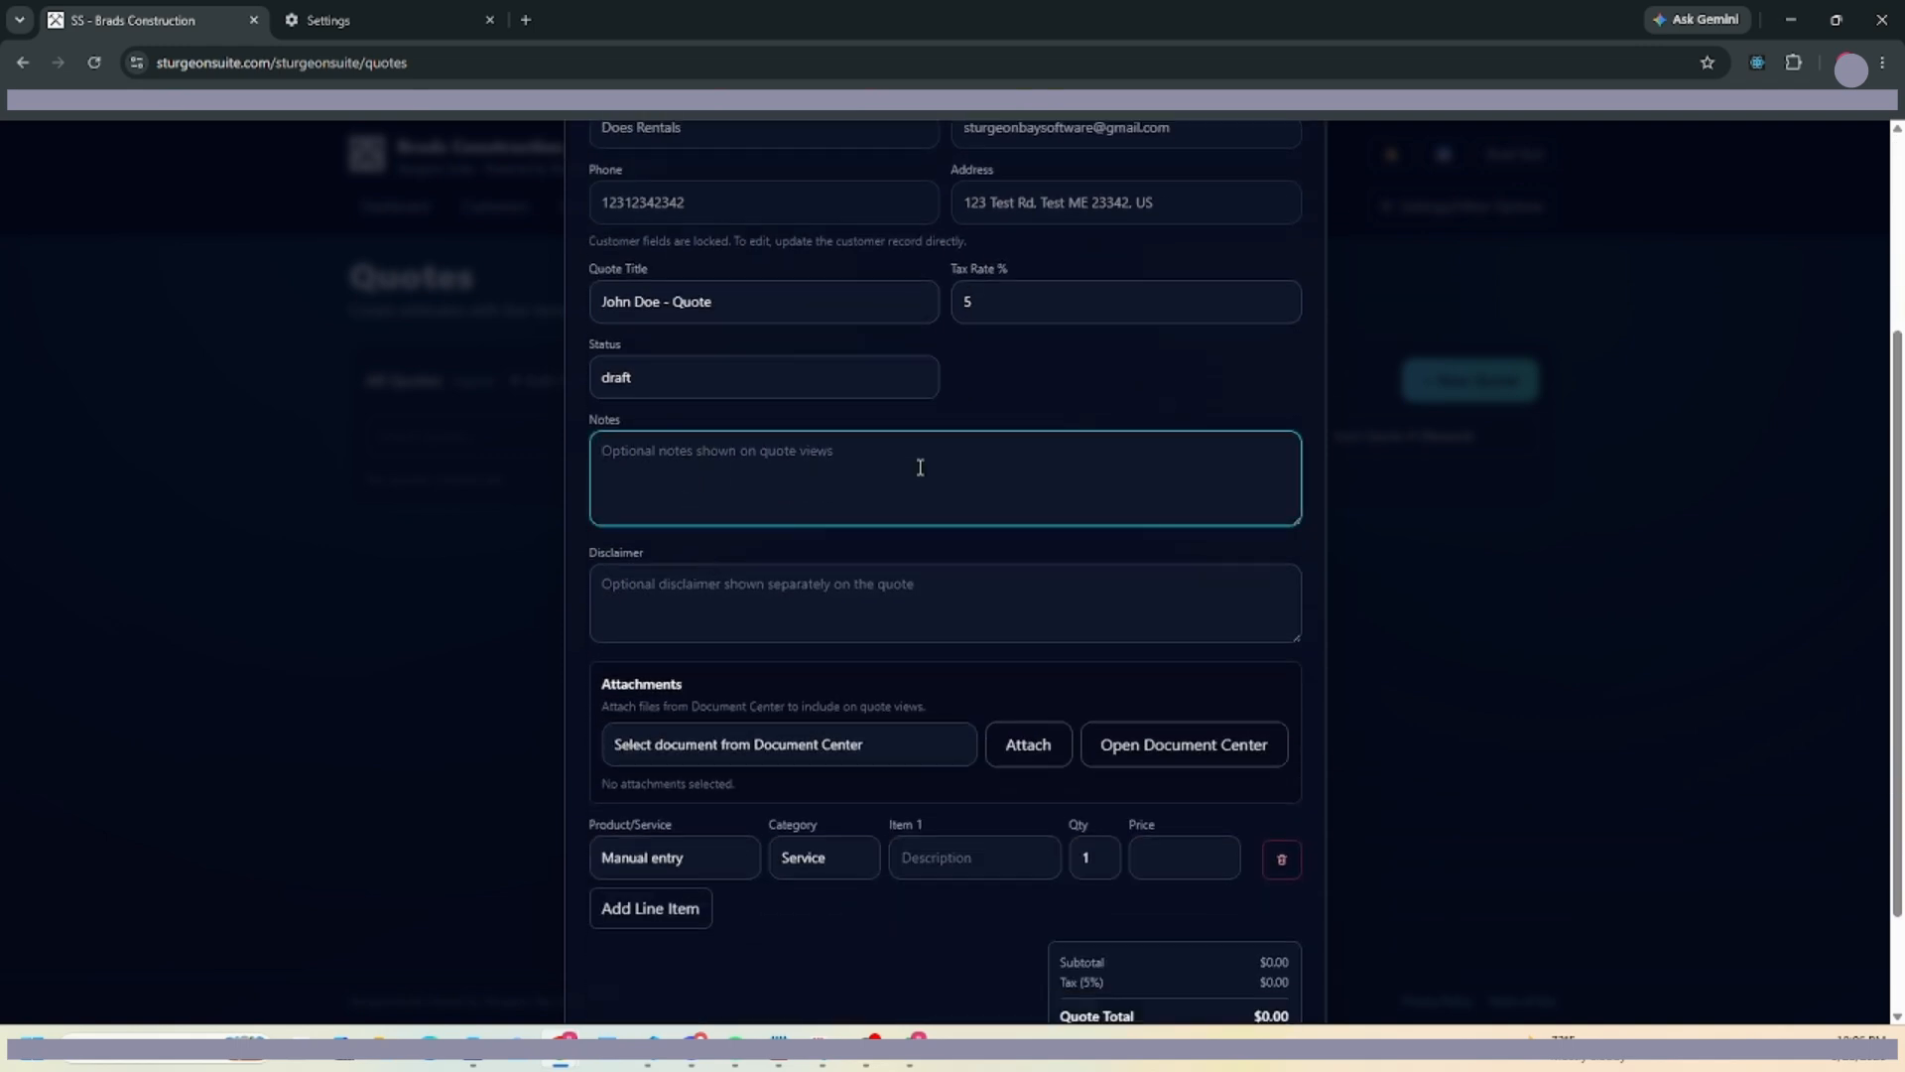
{"action": "type", "text": "John Doe is requesting a house"}
{"action": "scroll", "coordinate": [917, 616], "scroll_direction": "down", "scroll_amount": 2}
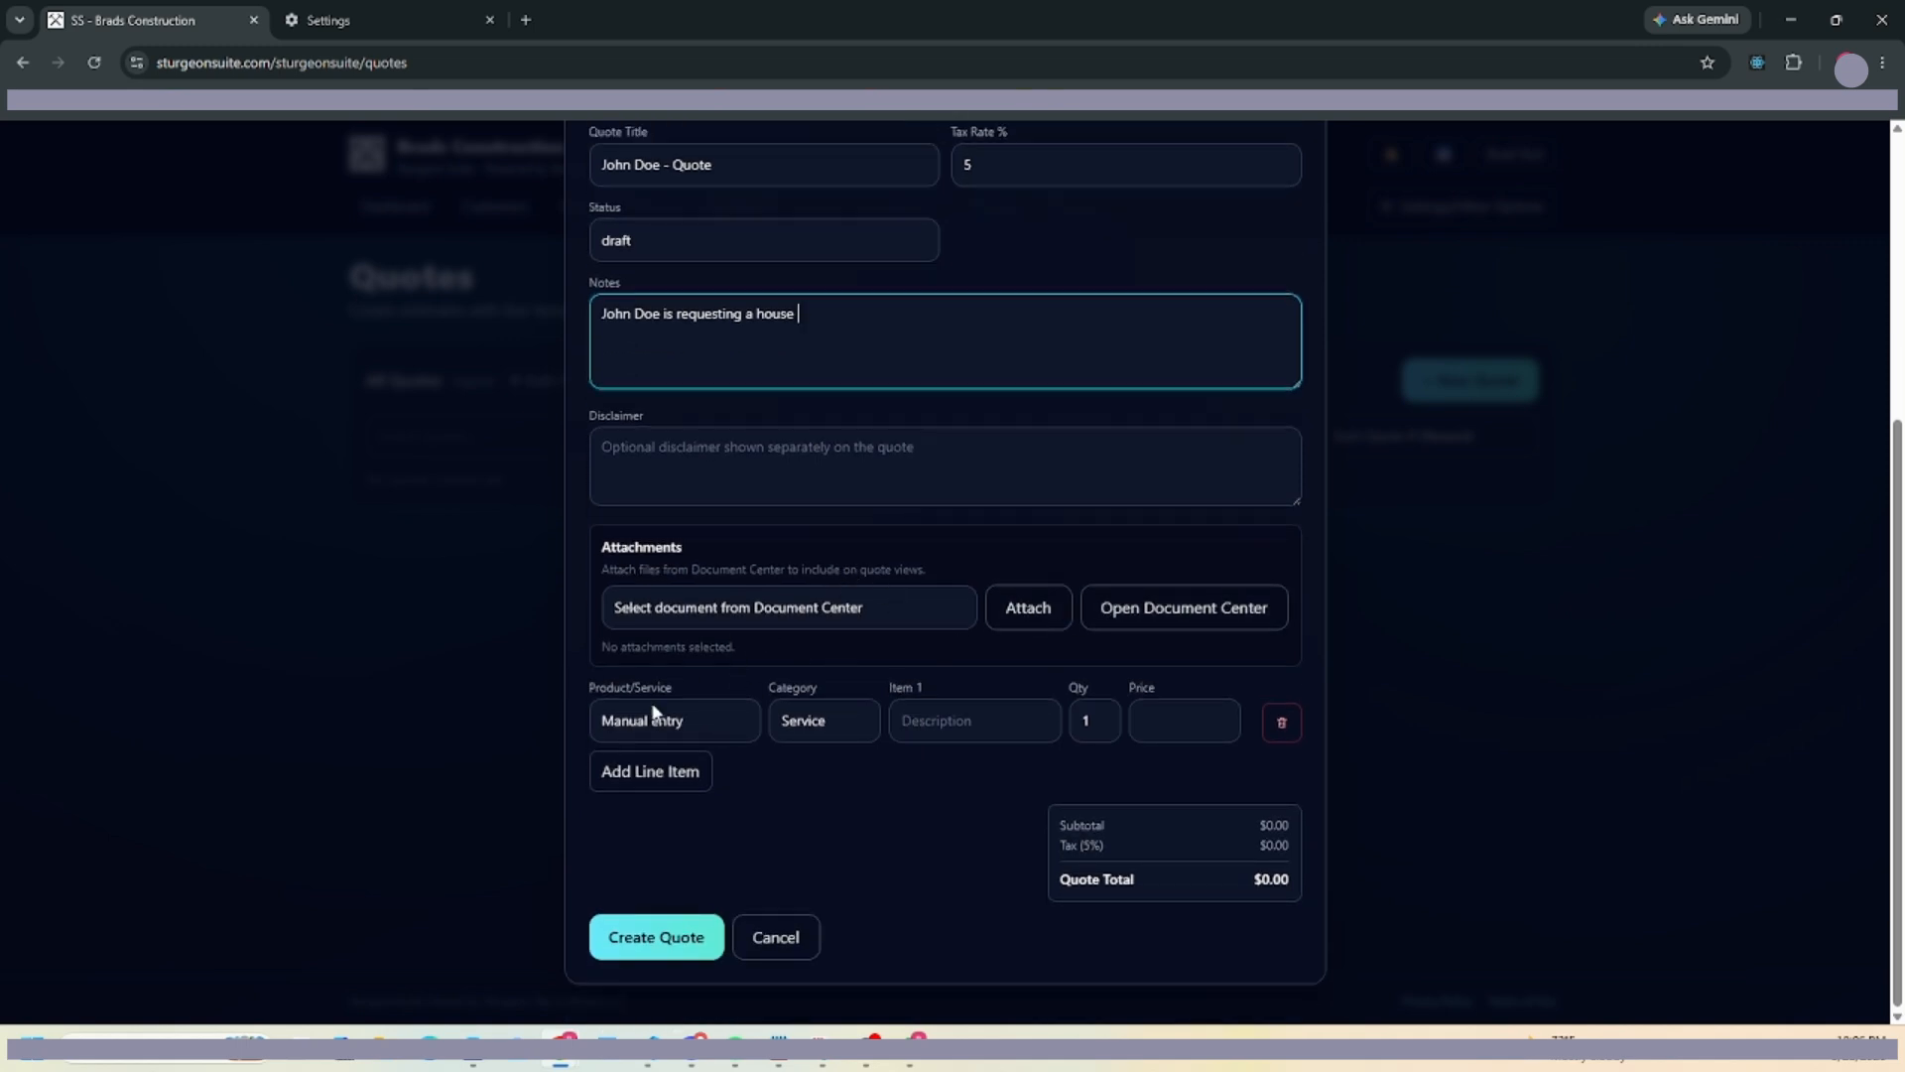
{"action": "left_click", "coordinate": [706, 727]}
{"action": "left_click", "coordinate": [673, 784]}
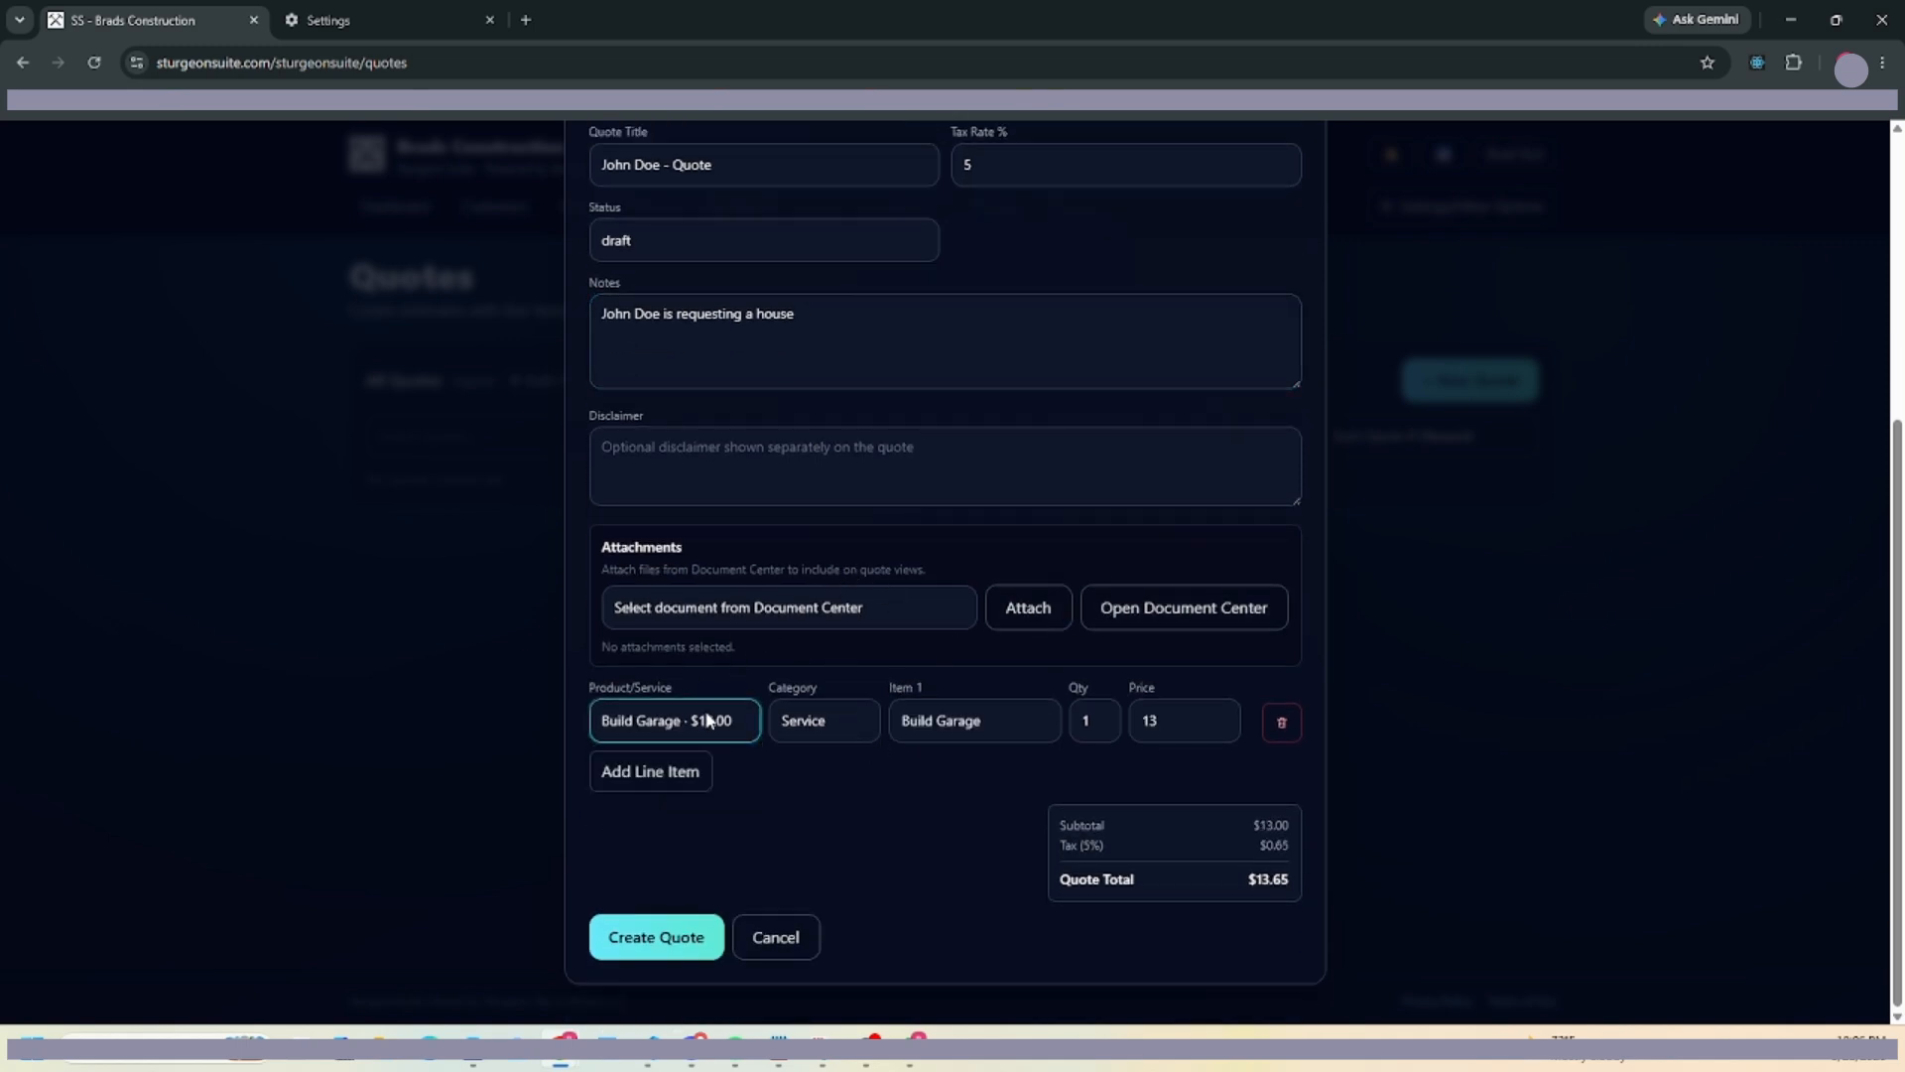
{"action": "left_click", "coordinate": [647, 776]}
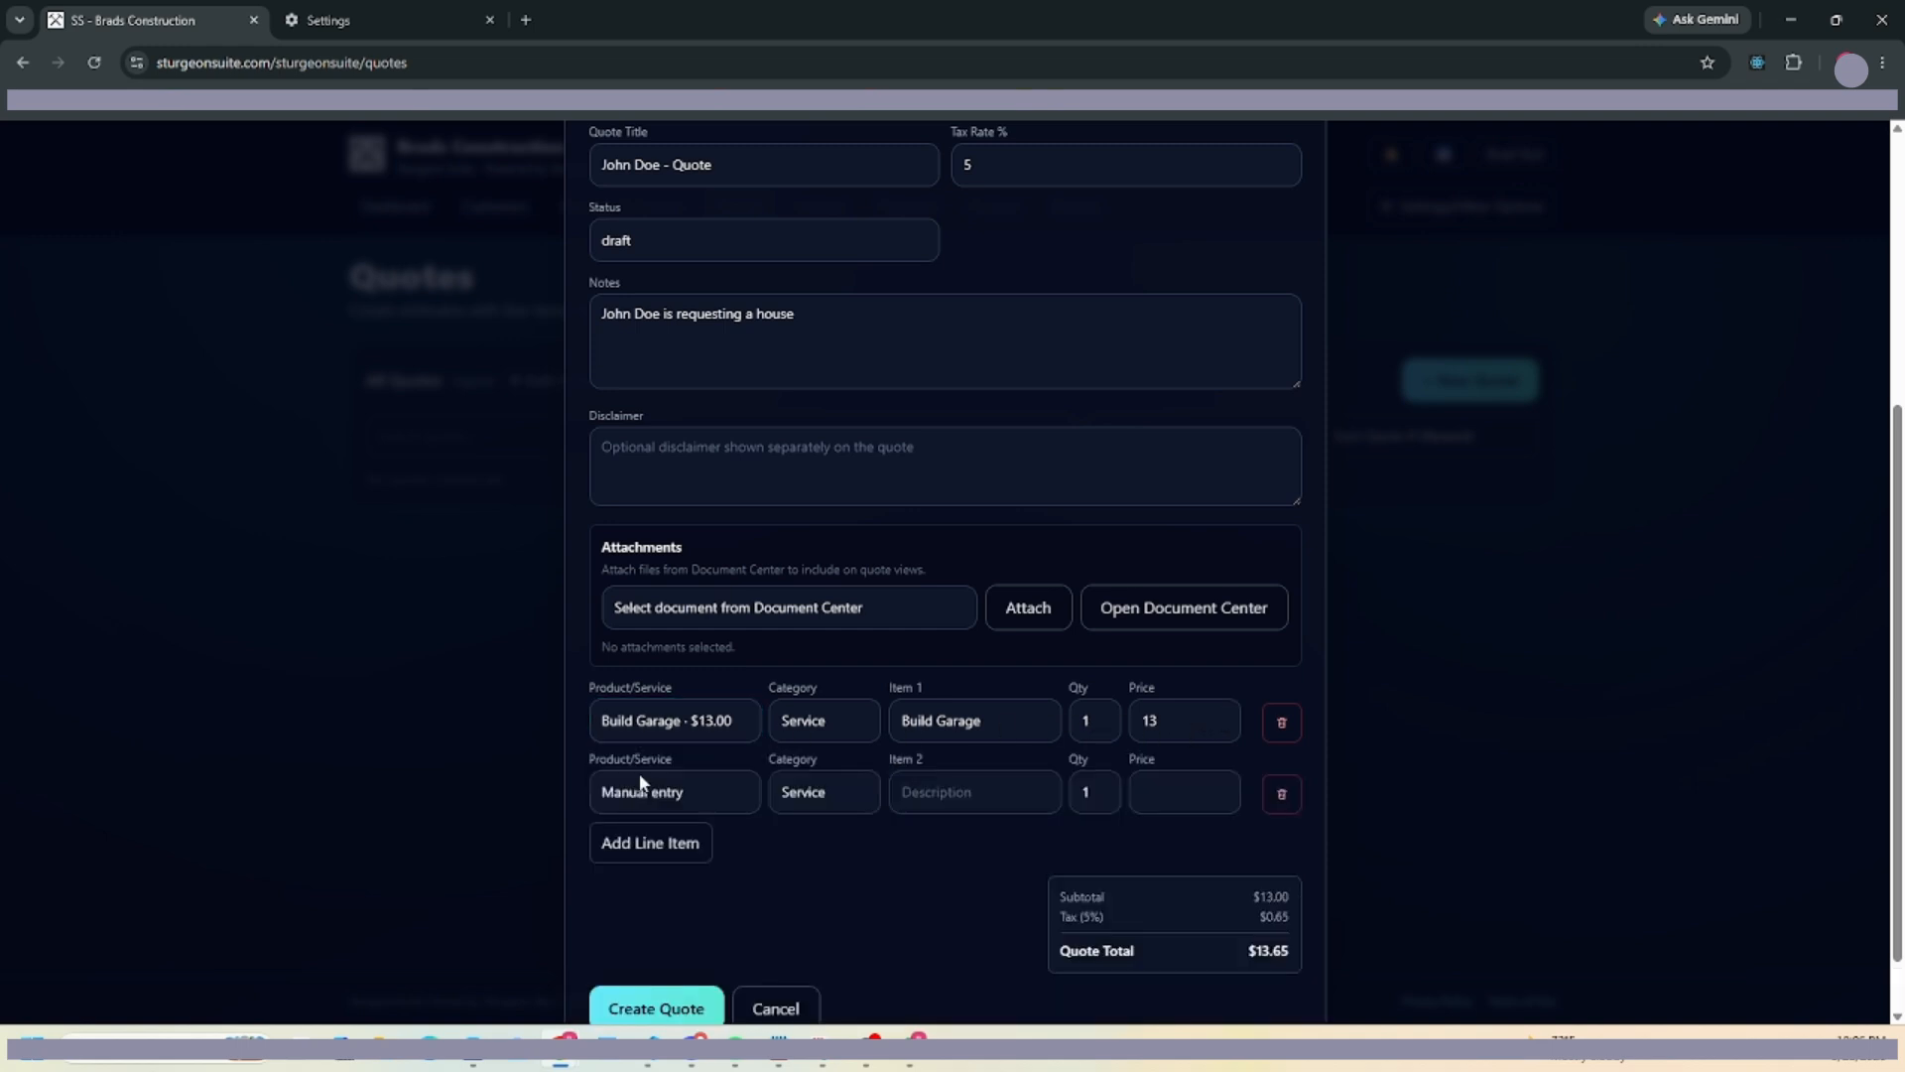
{"action": "left_click", "coordinate": [677, 798]}
{"action": "left_click", "coordinate": [647, 881]}
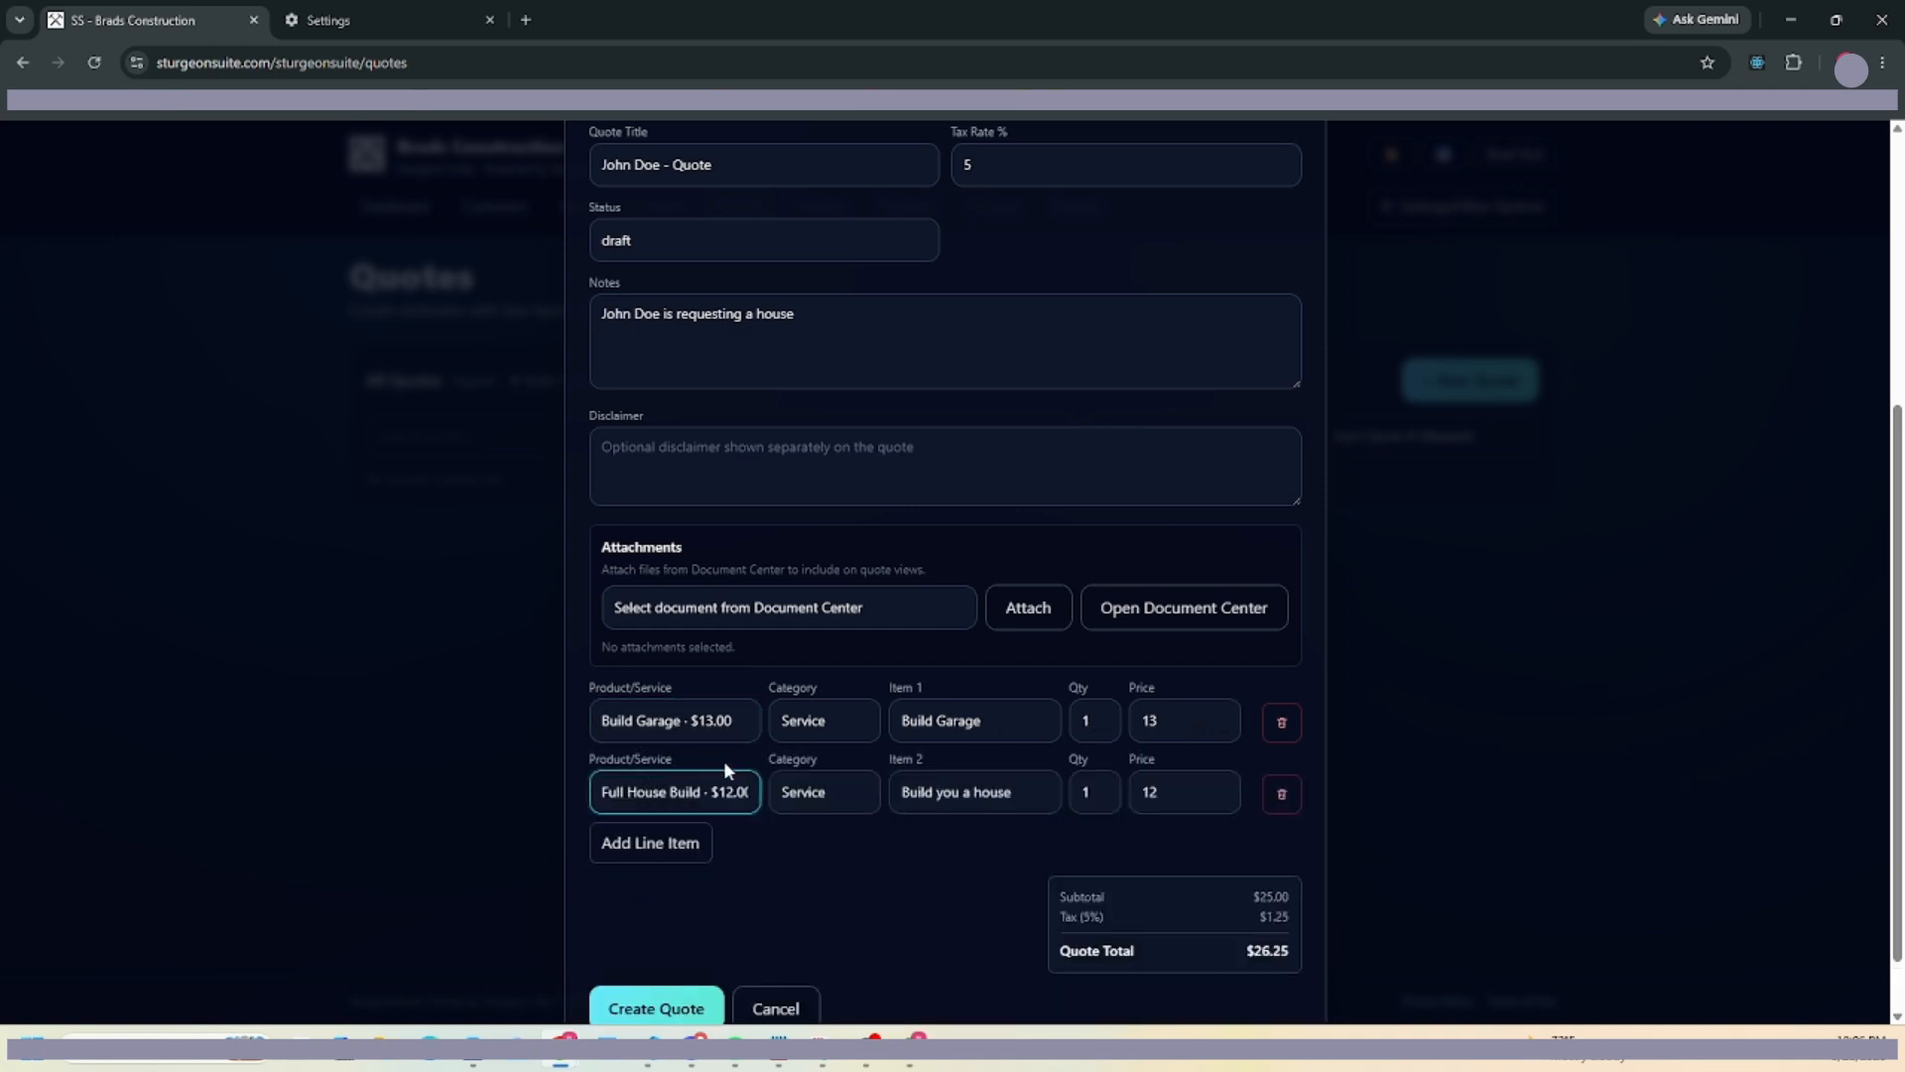
{"action": "scroll", "coordinate": [928, 811], "scroll_direction": "down", "scroll_amount": 1}
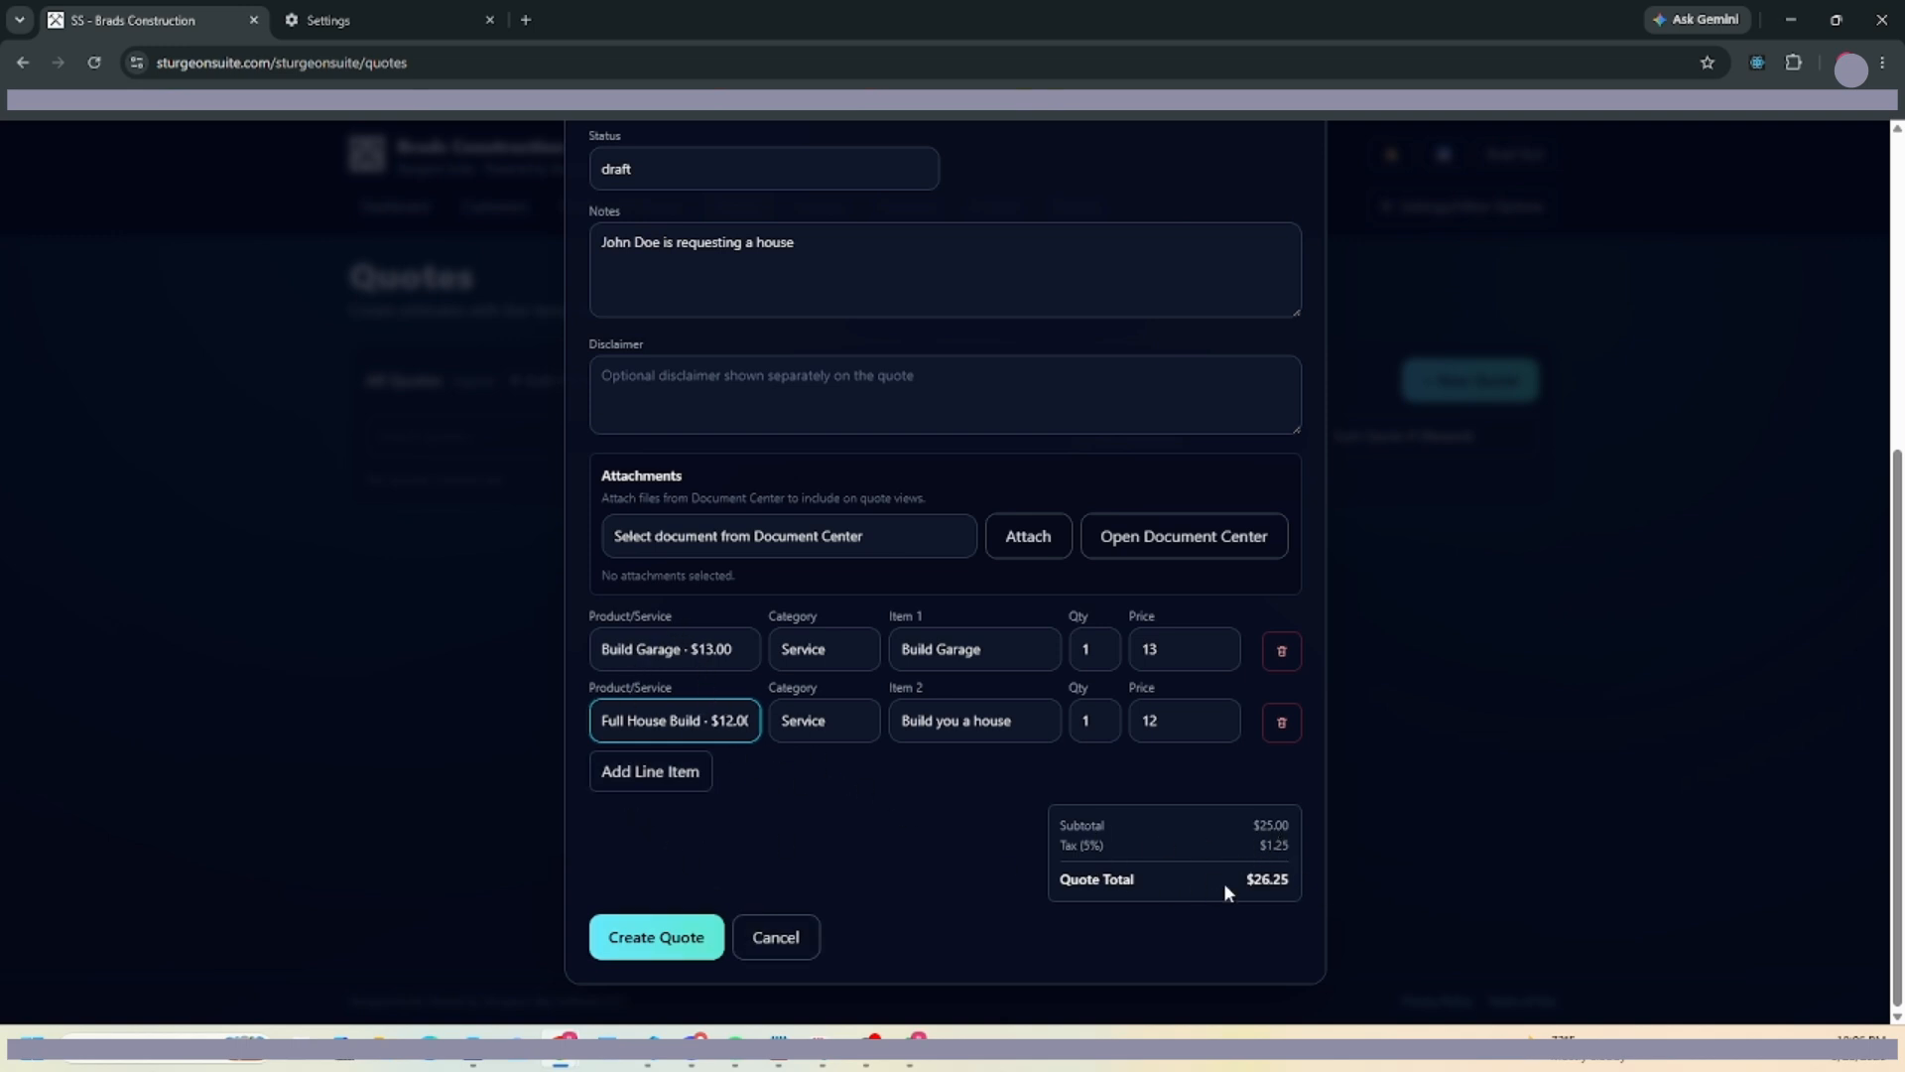
{"action": "left_click_drag", "start_coordinate": [1249, 882], "coordinate": [1304, 889]}
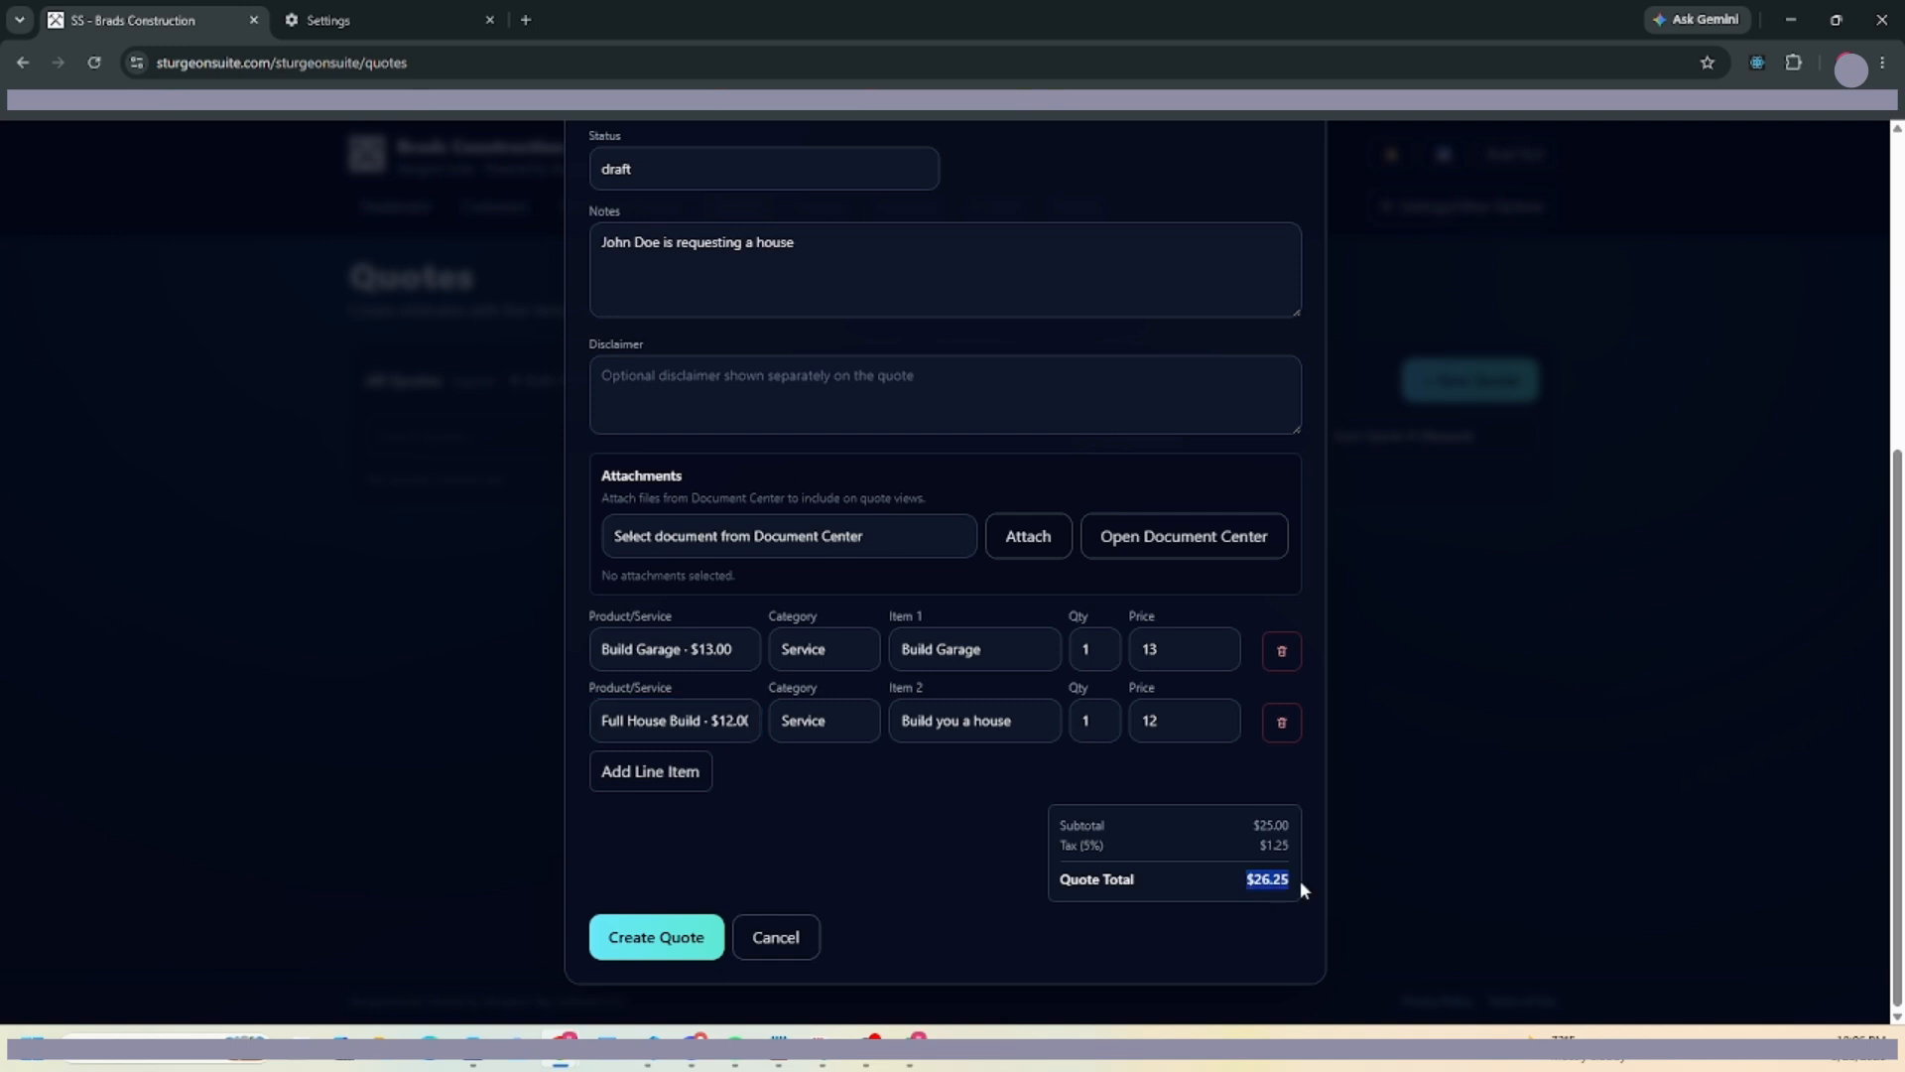
{"action": "left_click", "coordinate": [659, 948]}
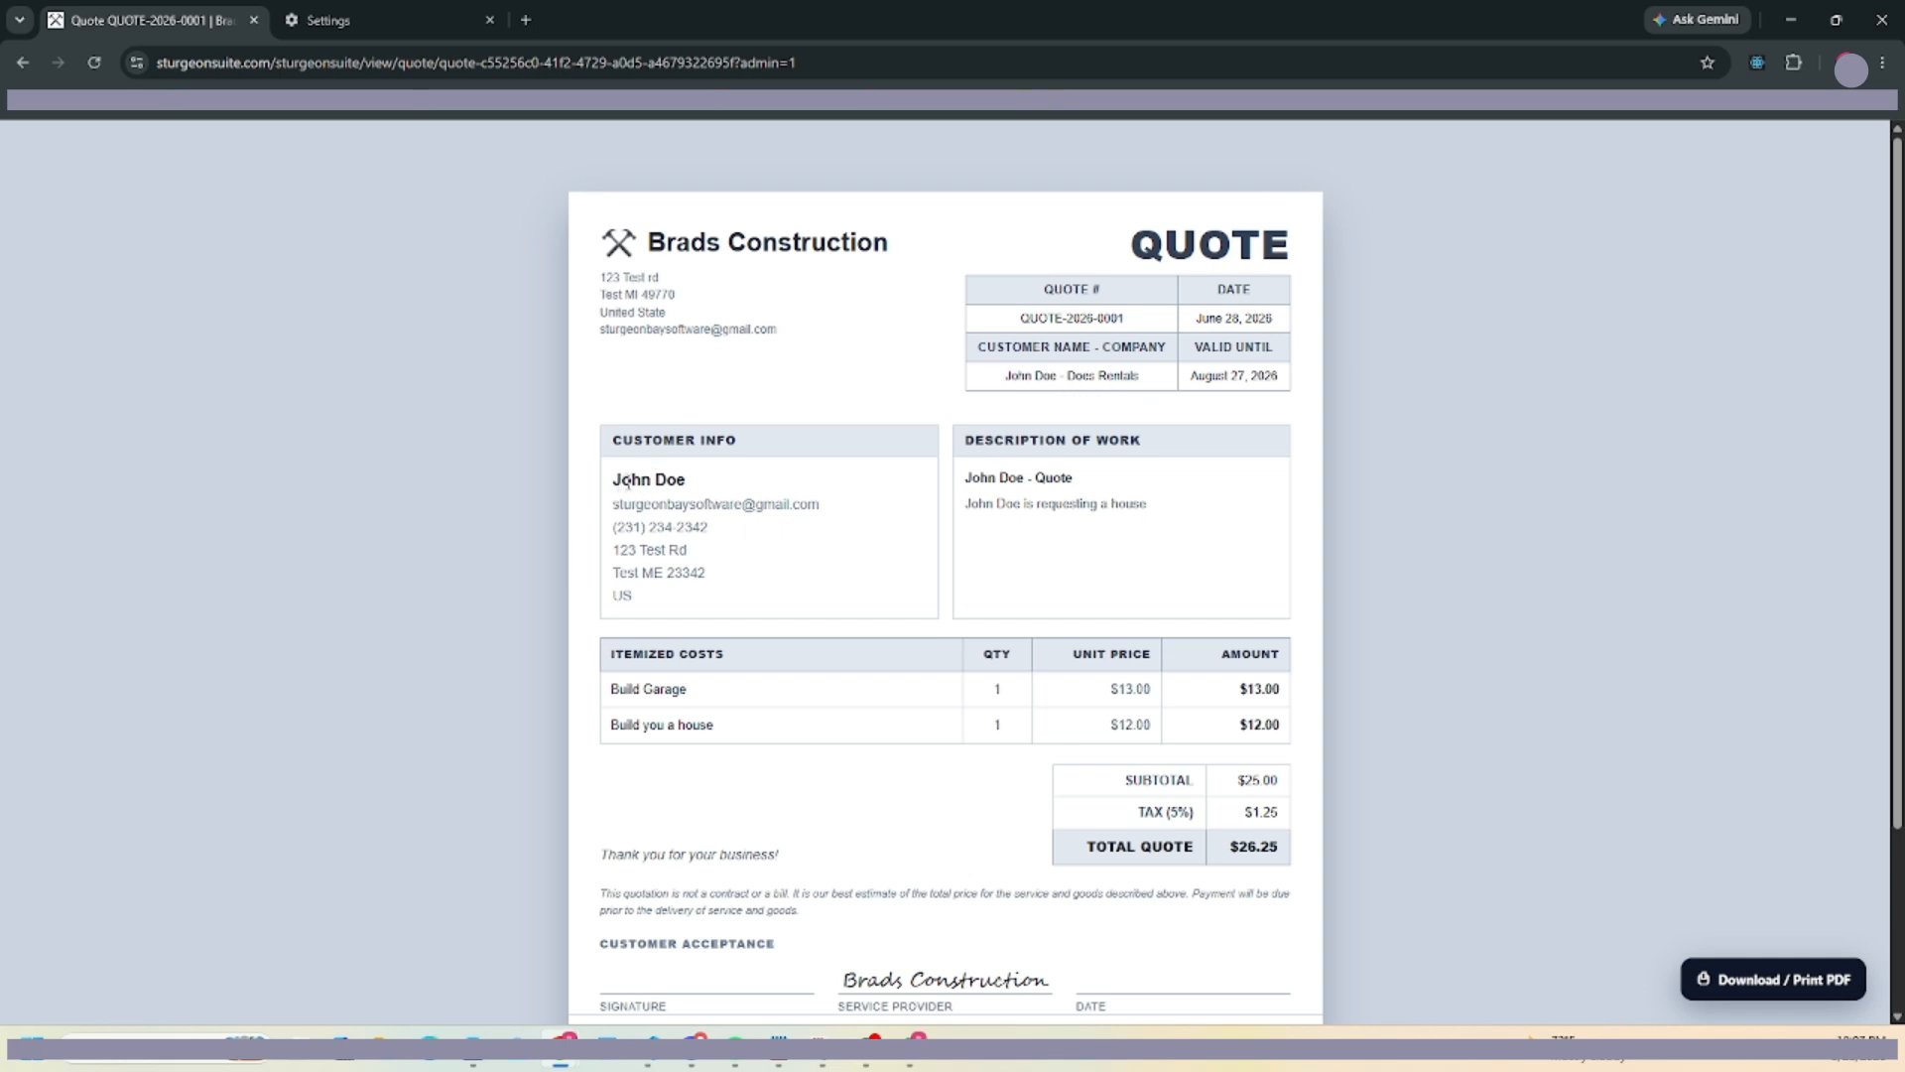
Review the quote's customer details and work description, then go back to the Quotes list.
{"action": "left_click_drag", "start_coordinate": [627, 483], "coordinate": [769, 527]}
{"action": "left_click", "coordinate": [700, 488]}
{"action": "left_click_drag", "start_coordinate": [968, 476], "coordinate": [1195, 515]}
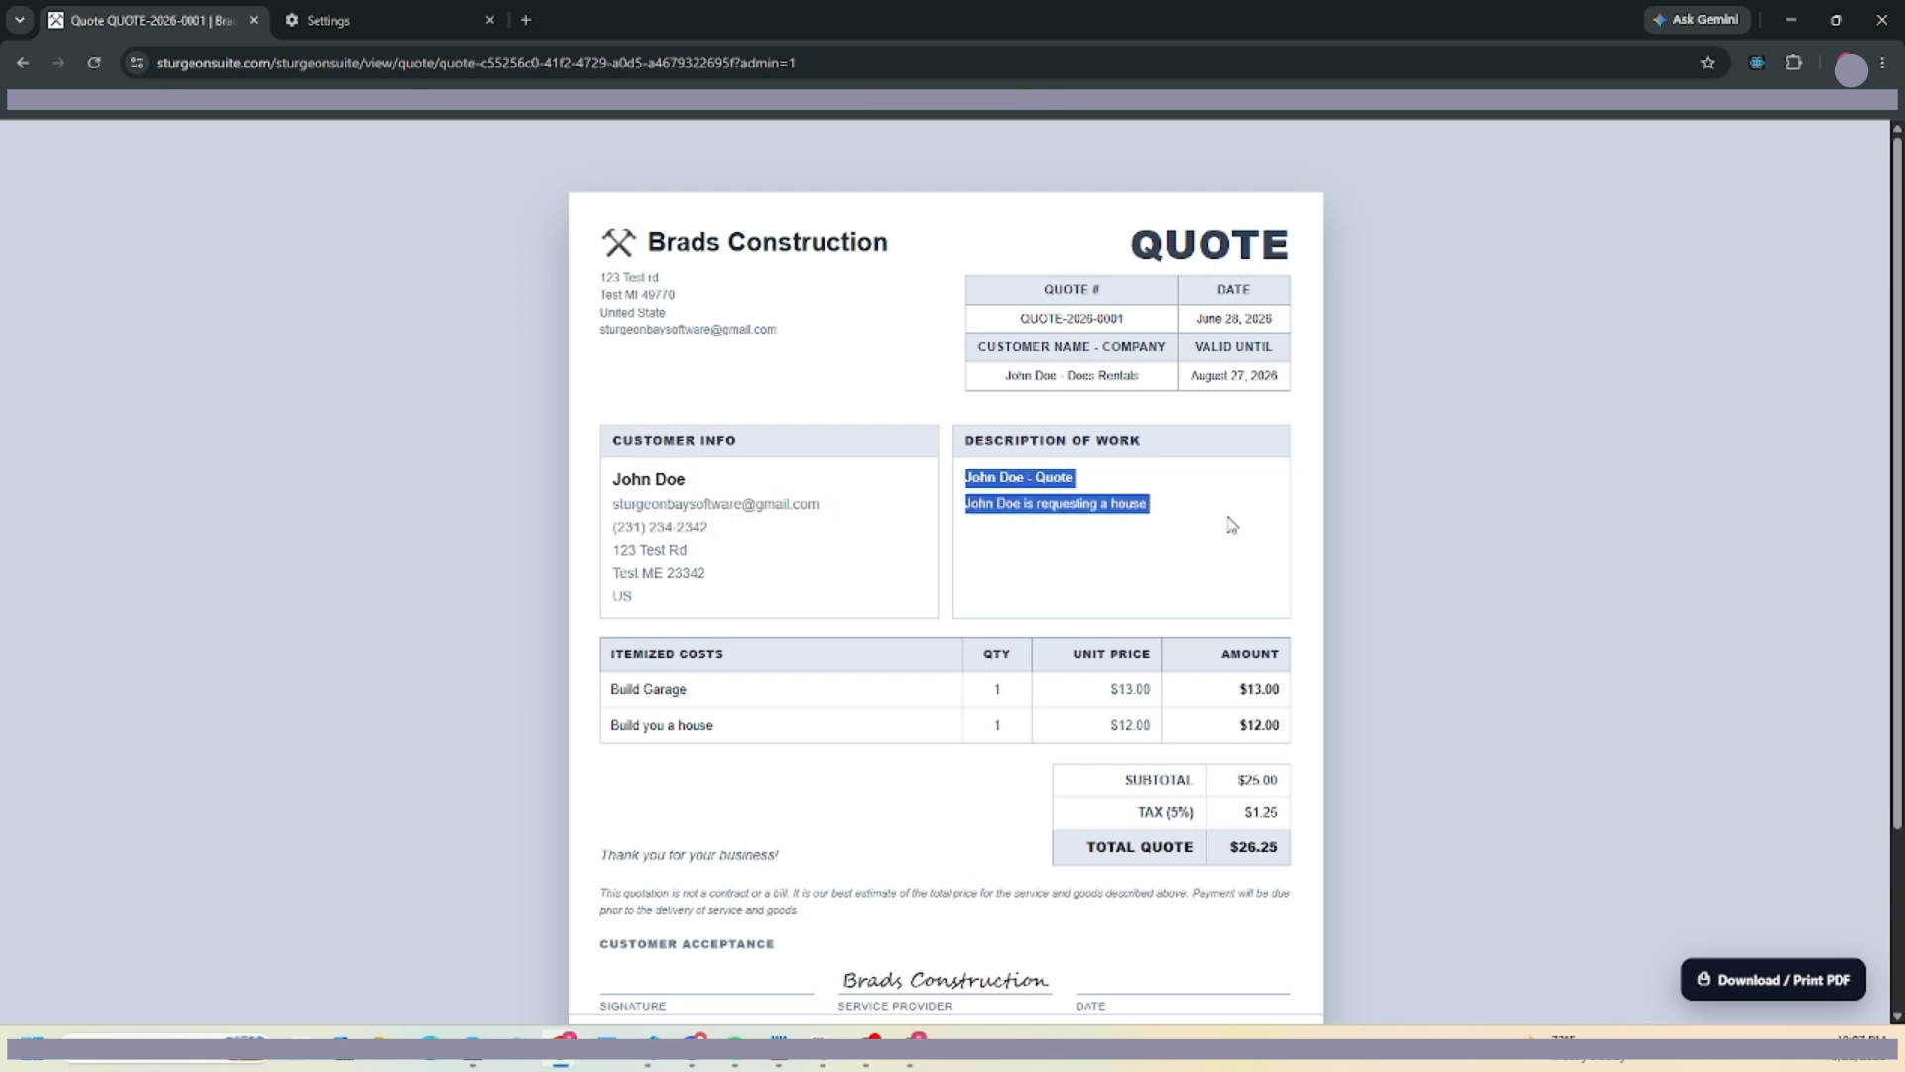
{"action": "left_click", "coordinate": [963, 593]}
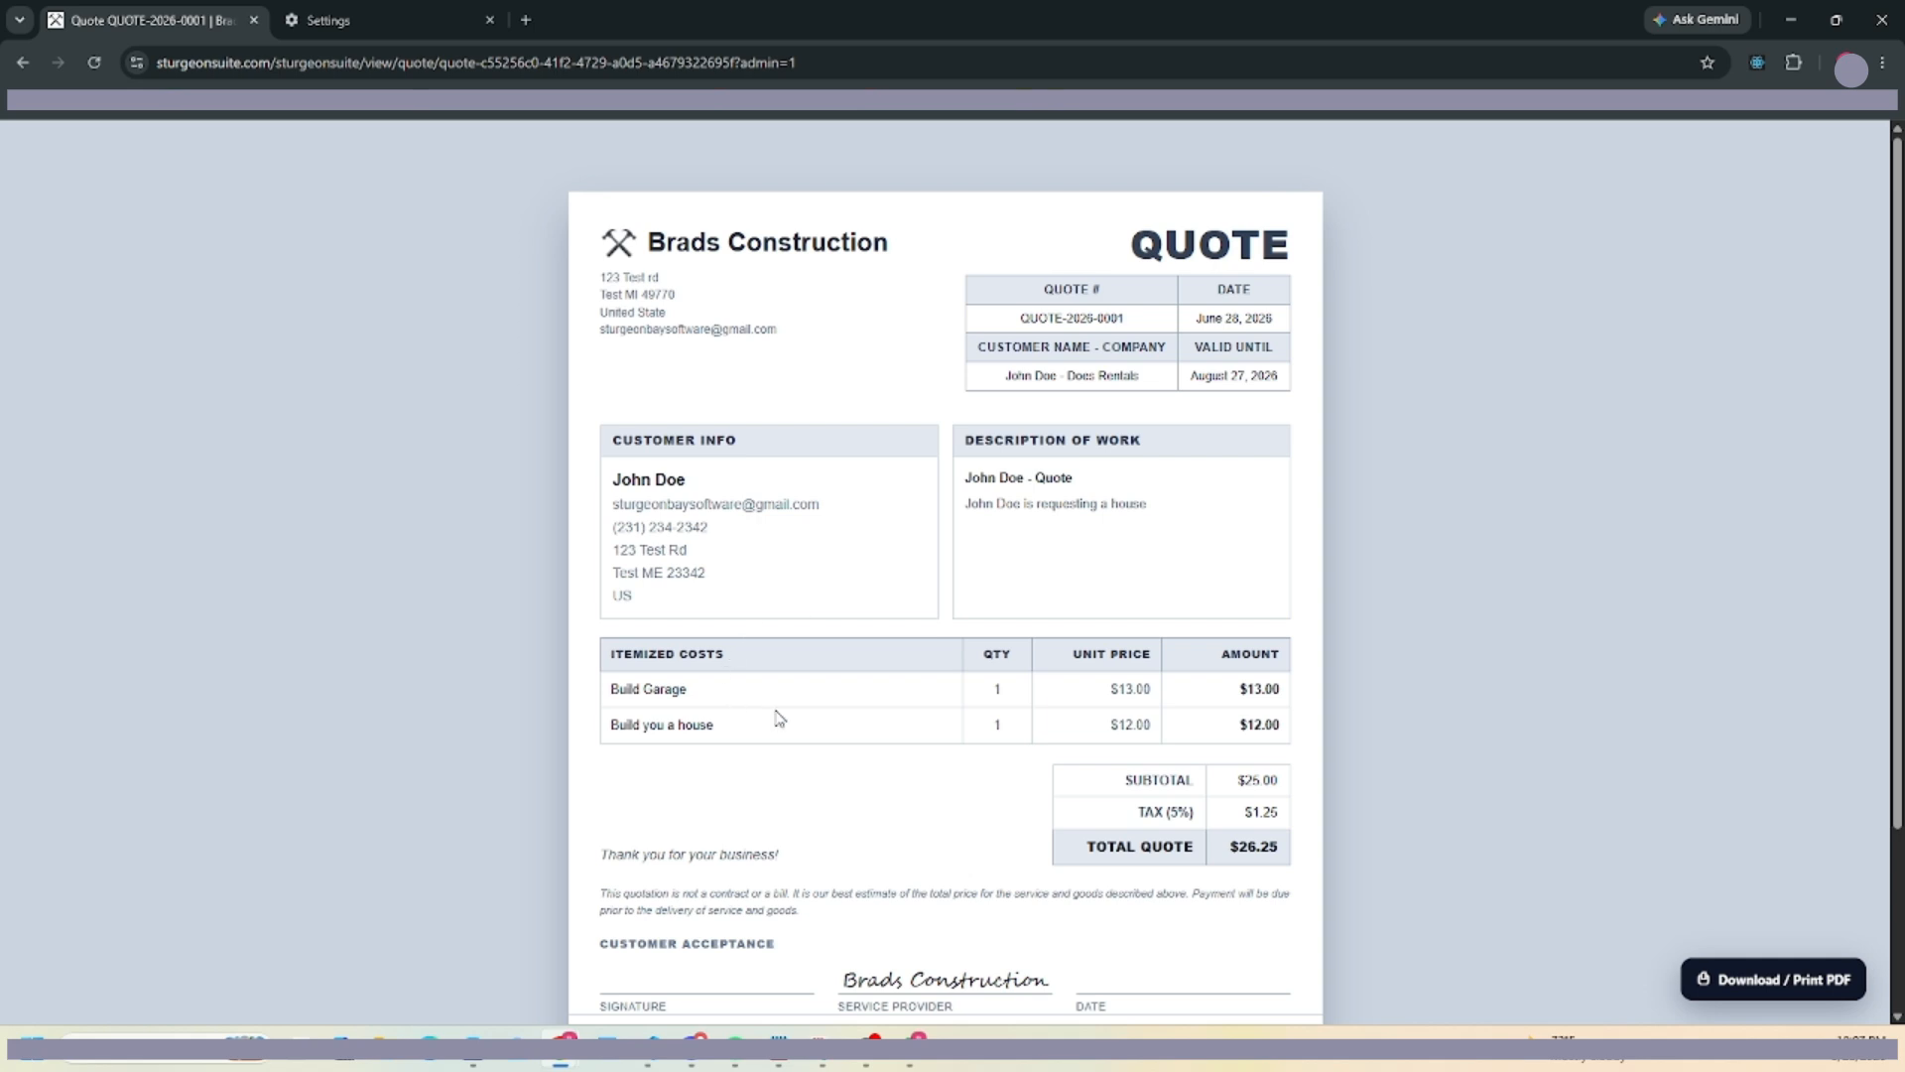
{"action": "scroll", "coordinate": [778, 714], "scroll_direction": "down", "scroll_amount": 2}
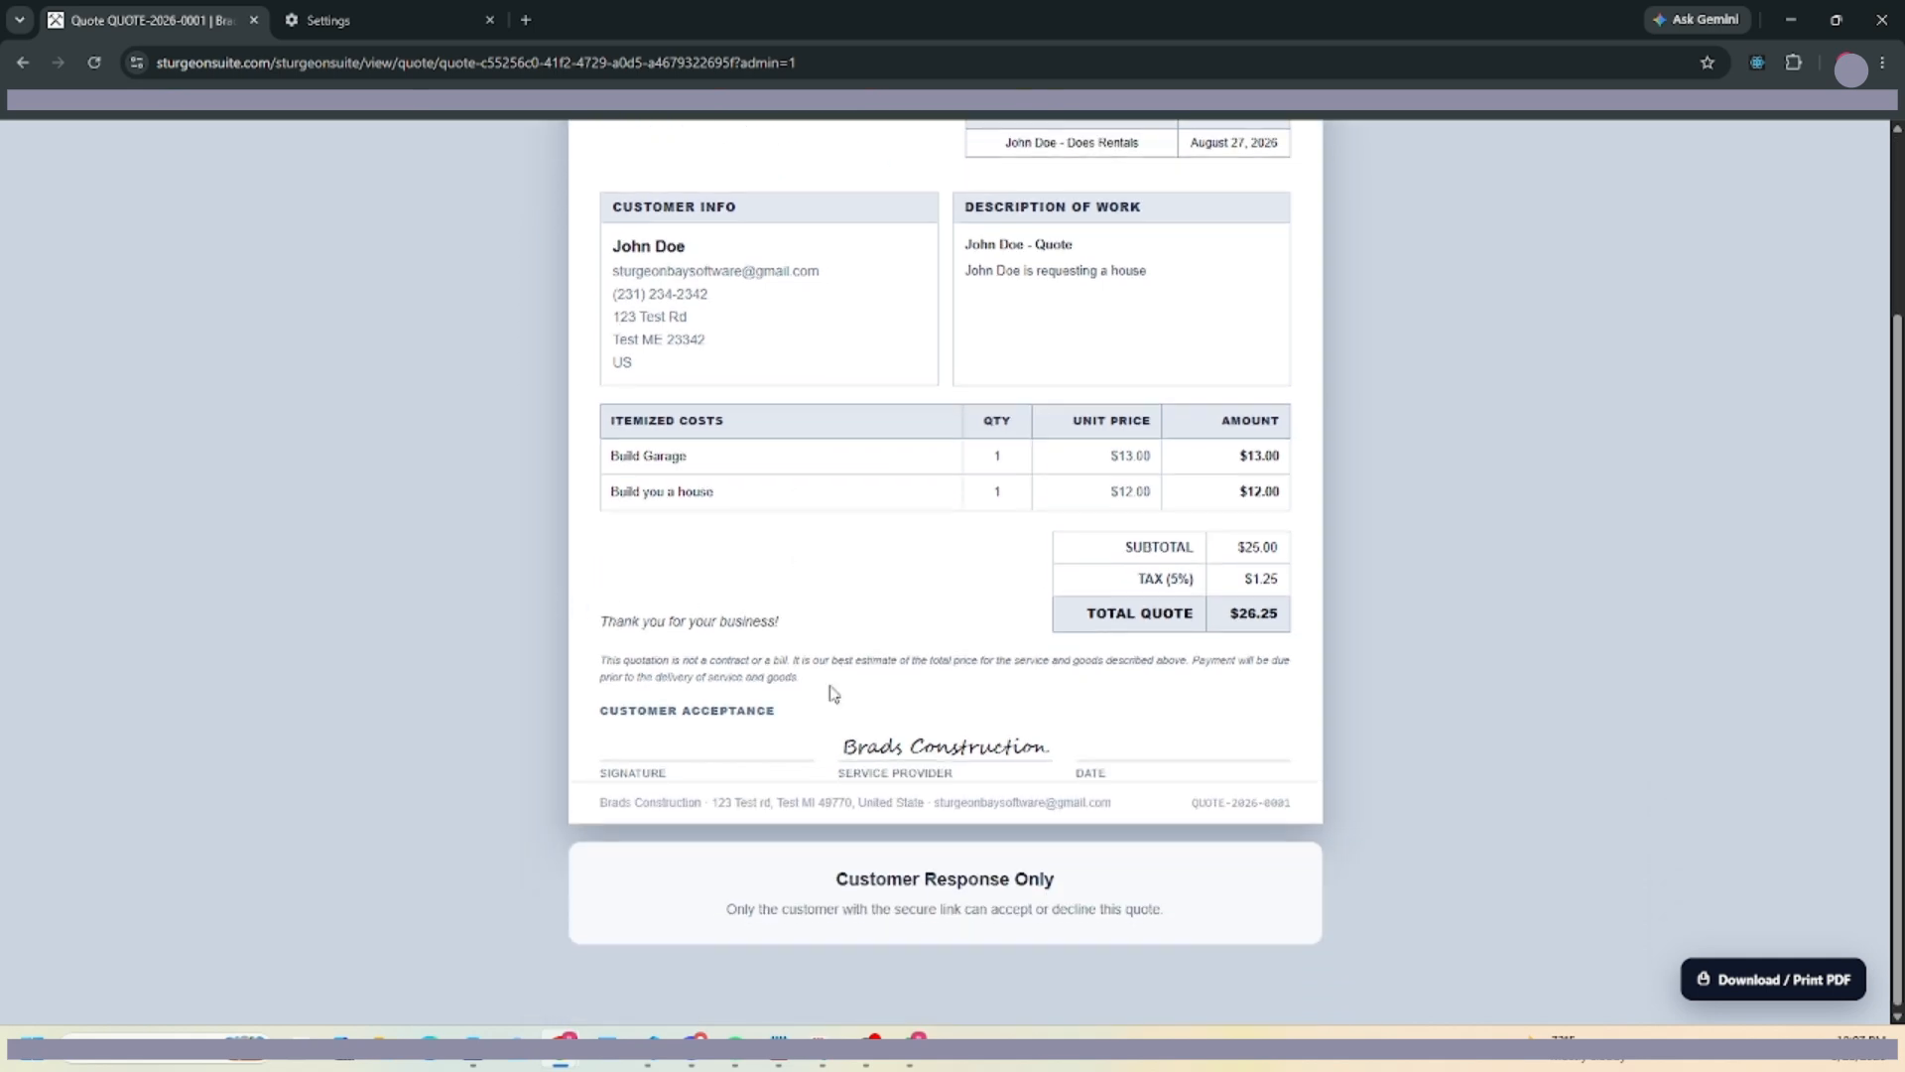
{"action": "scroll", "coordinate": [873, 675], "scroll_direction": "up", "scroll_amount": 3}
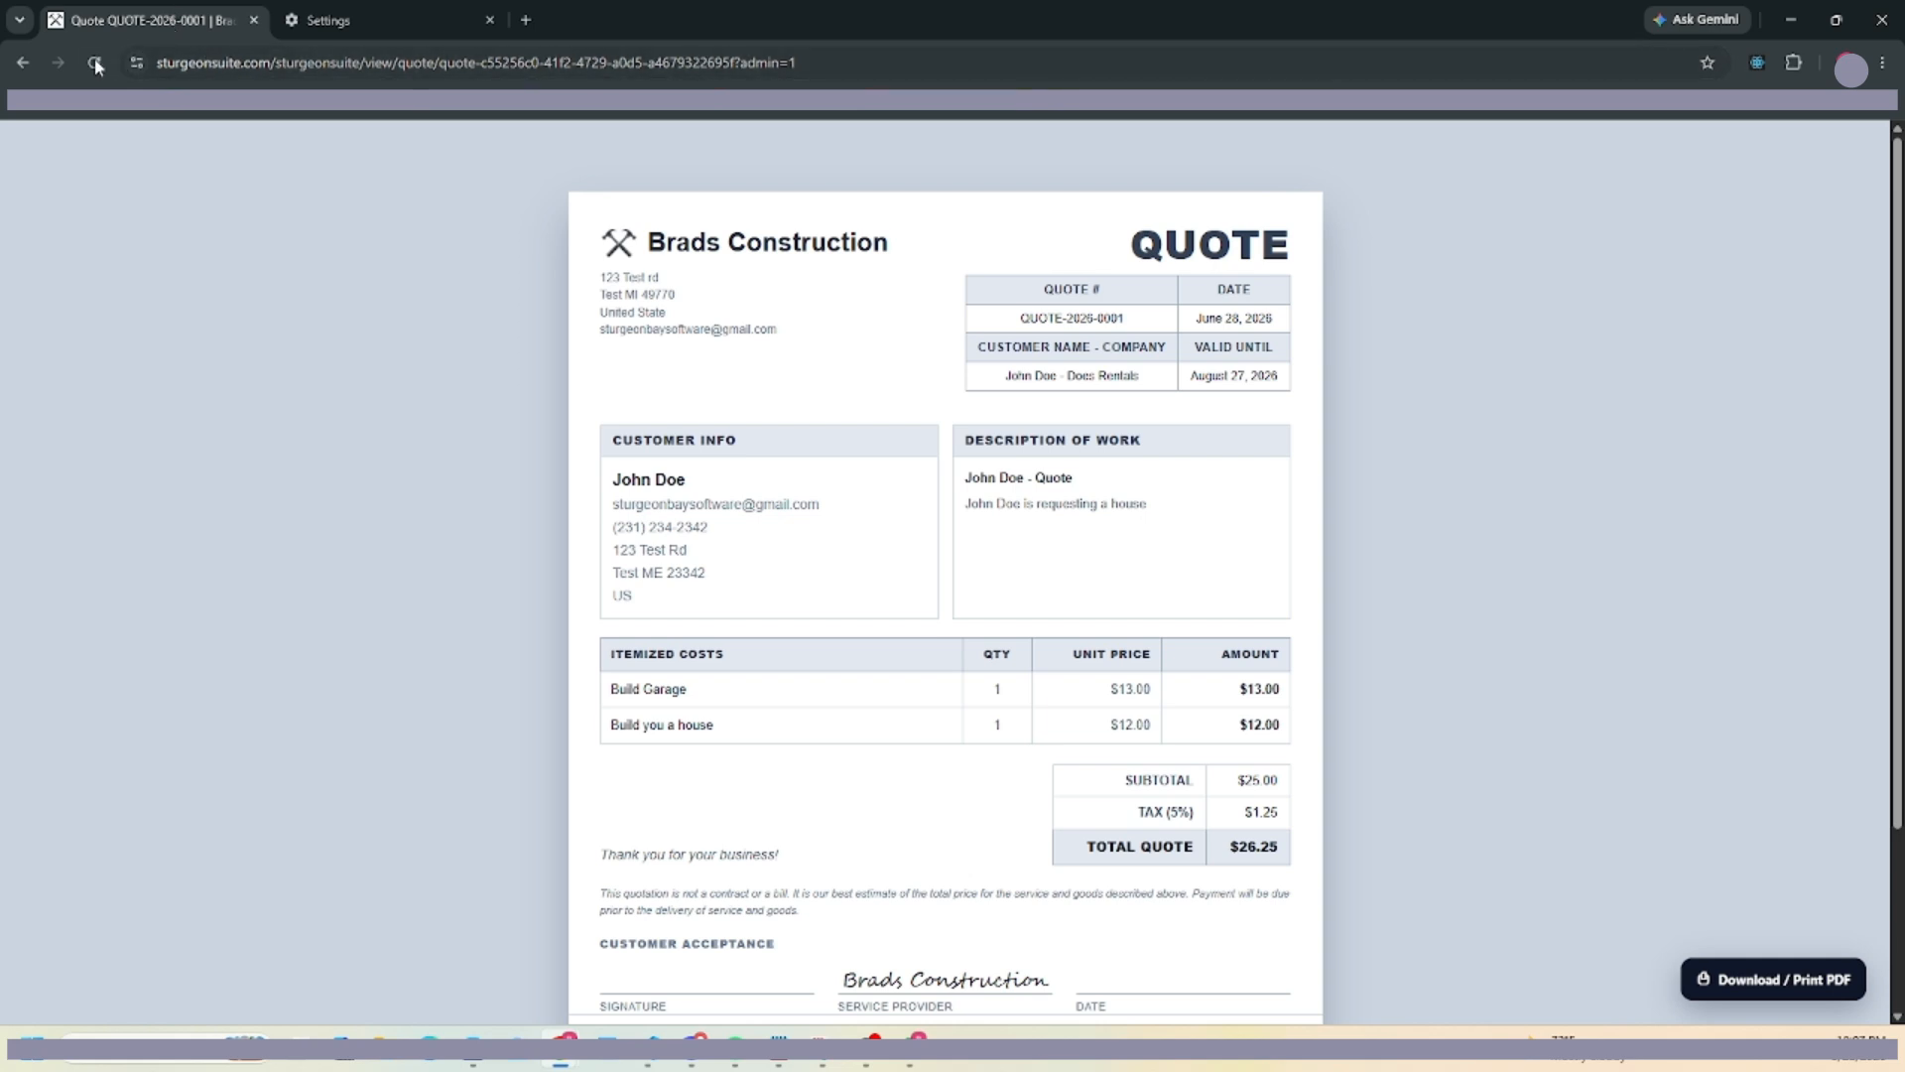
{"action": "left_click", "coordinate": [22, 62]}
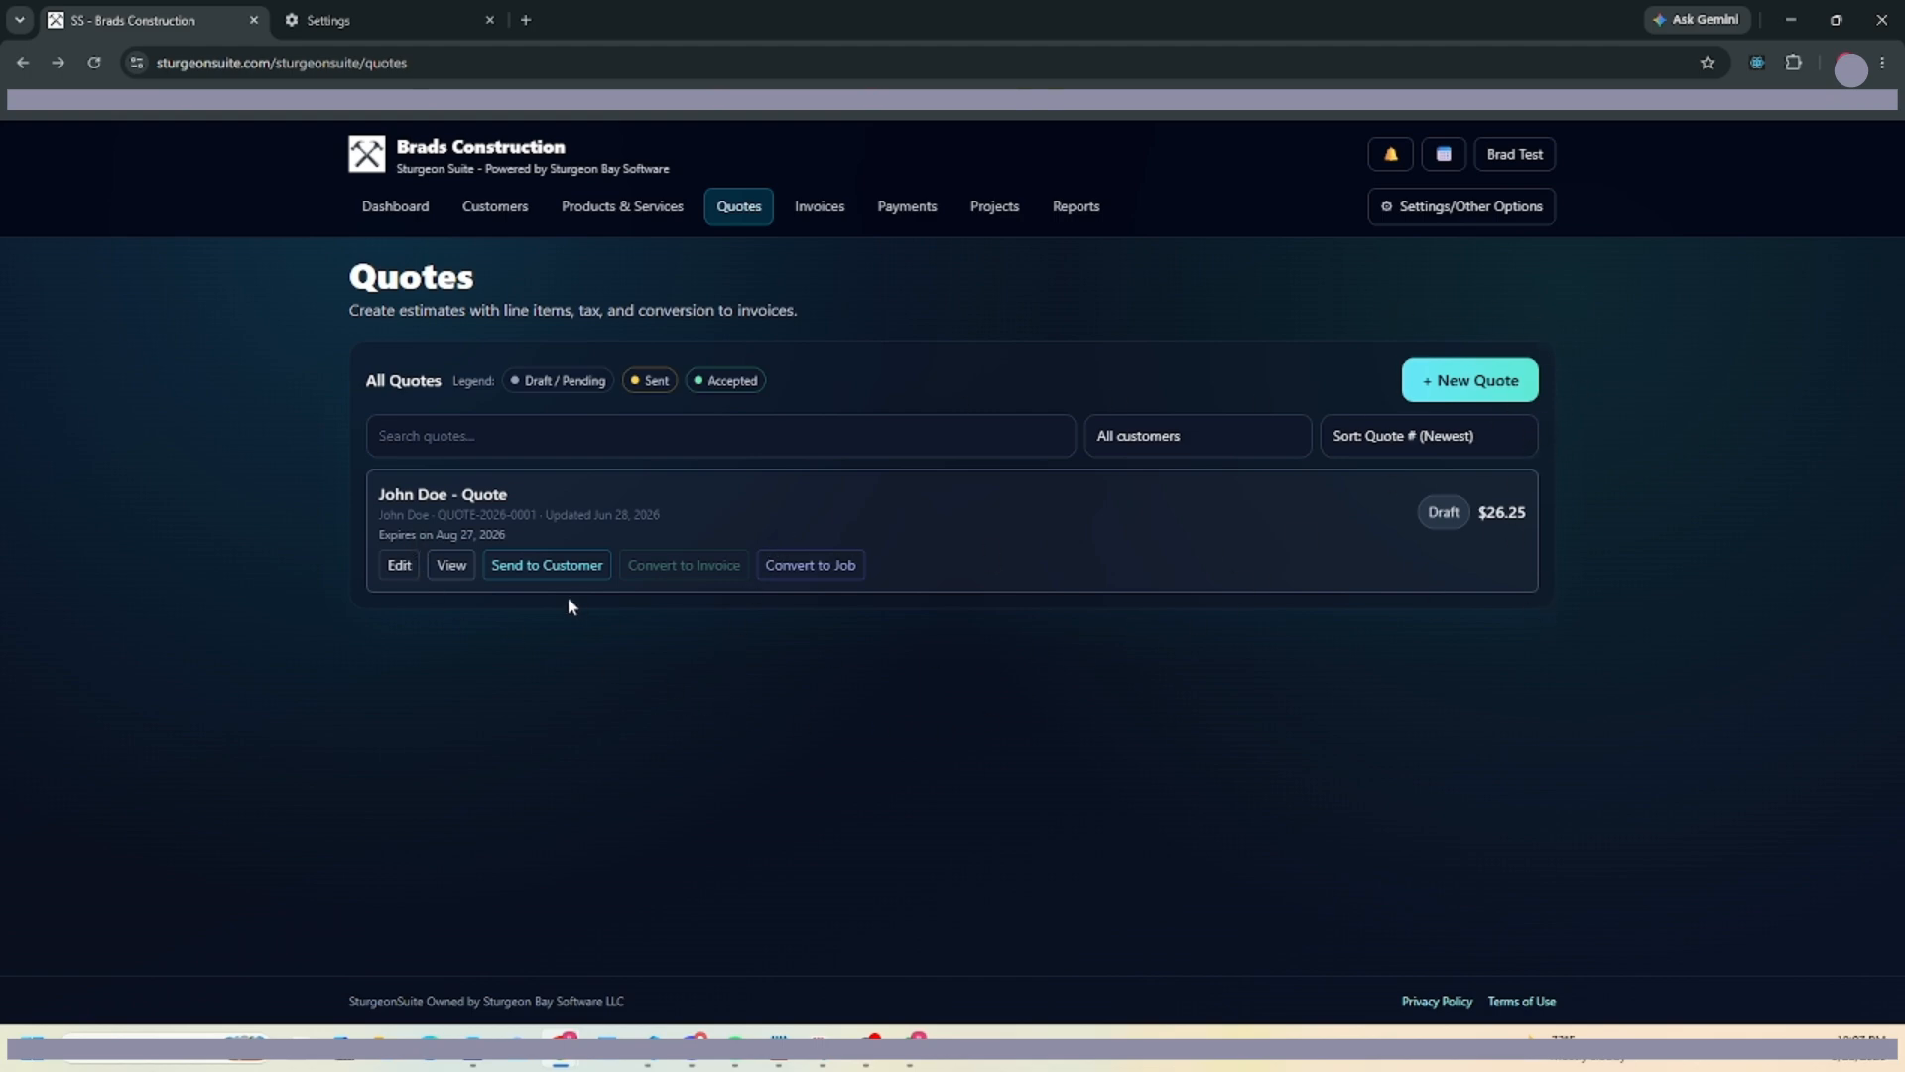
Email the quote to the customer and preview the sent QUOTE-2026-0001.
{"action": "left_click", "coordinate": [524, 565]}
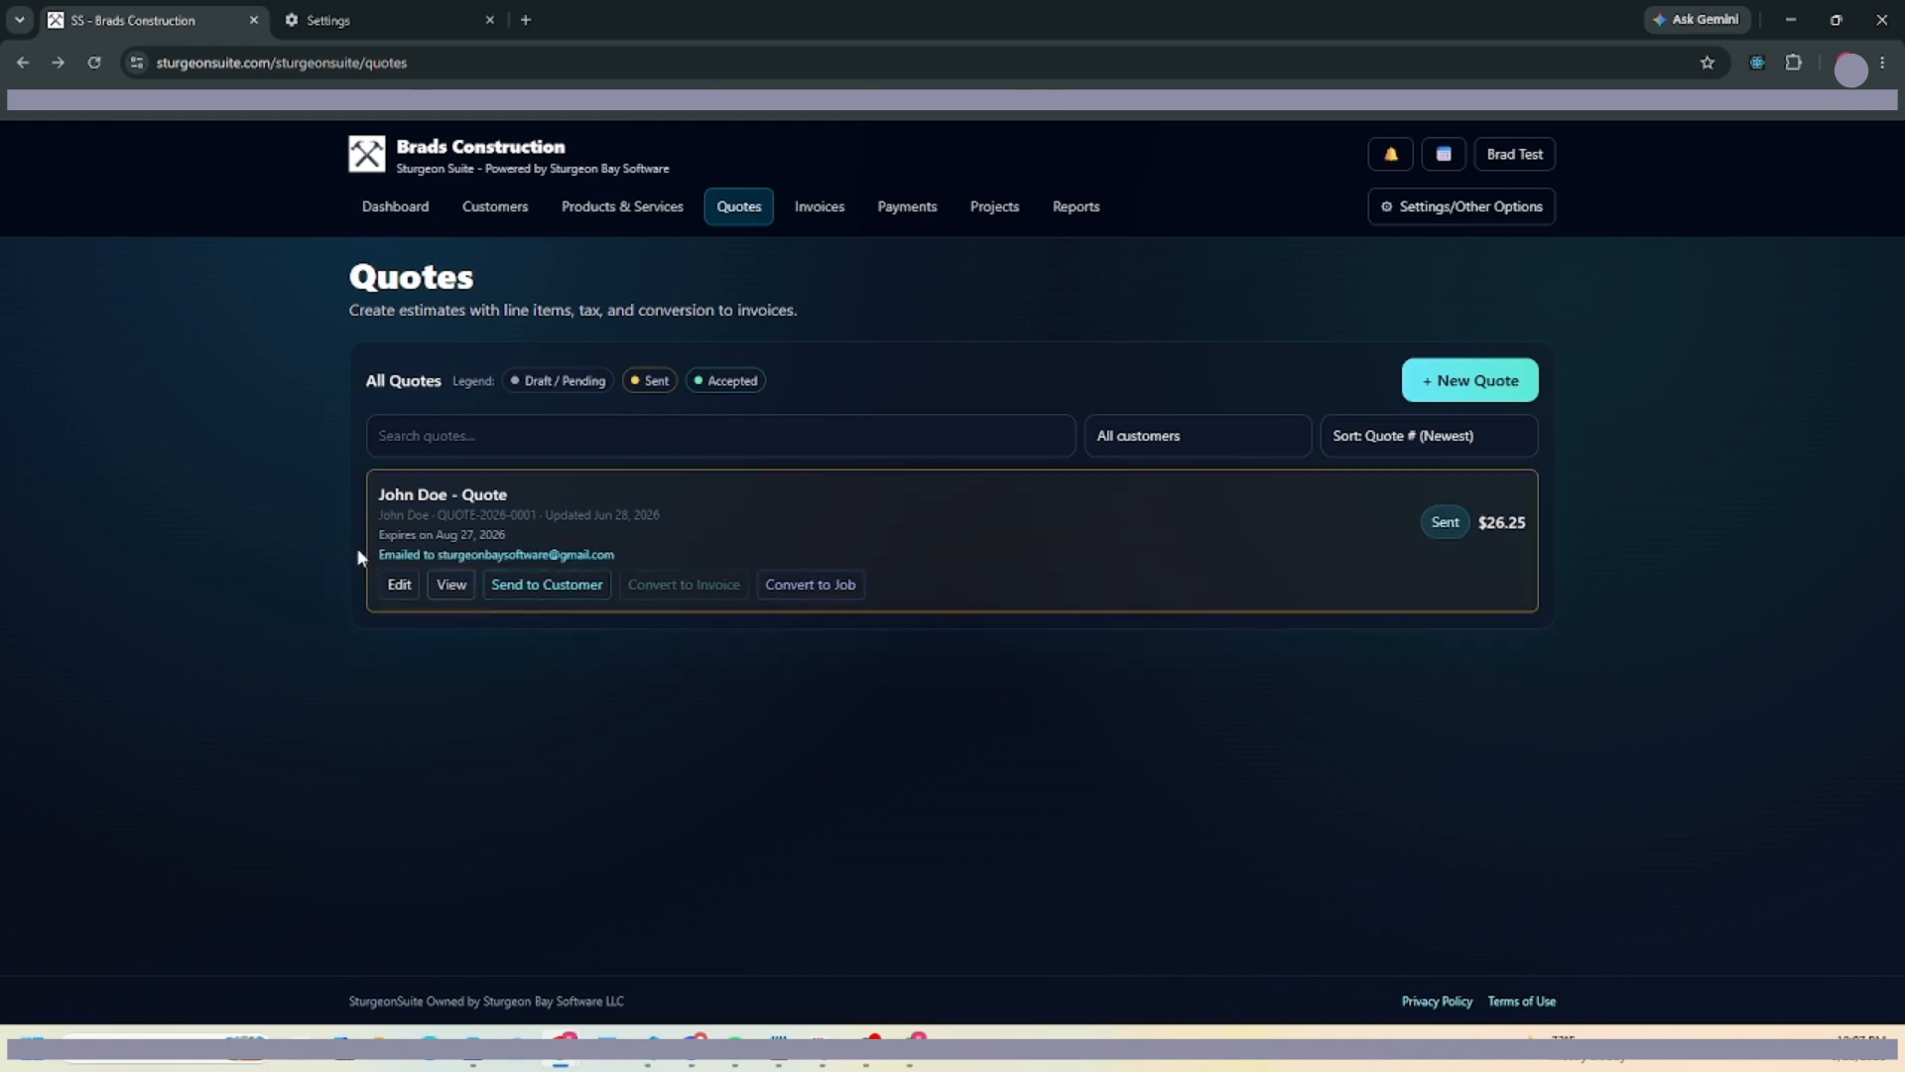
{"action": "left_click_drag", "start_coordinate": [406, 554], "coordinate": [643, 554]}
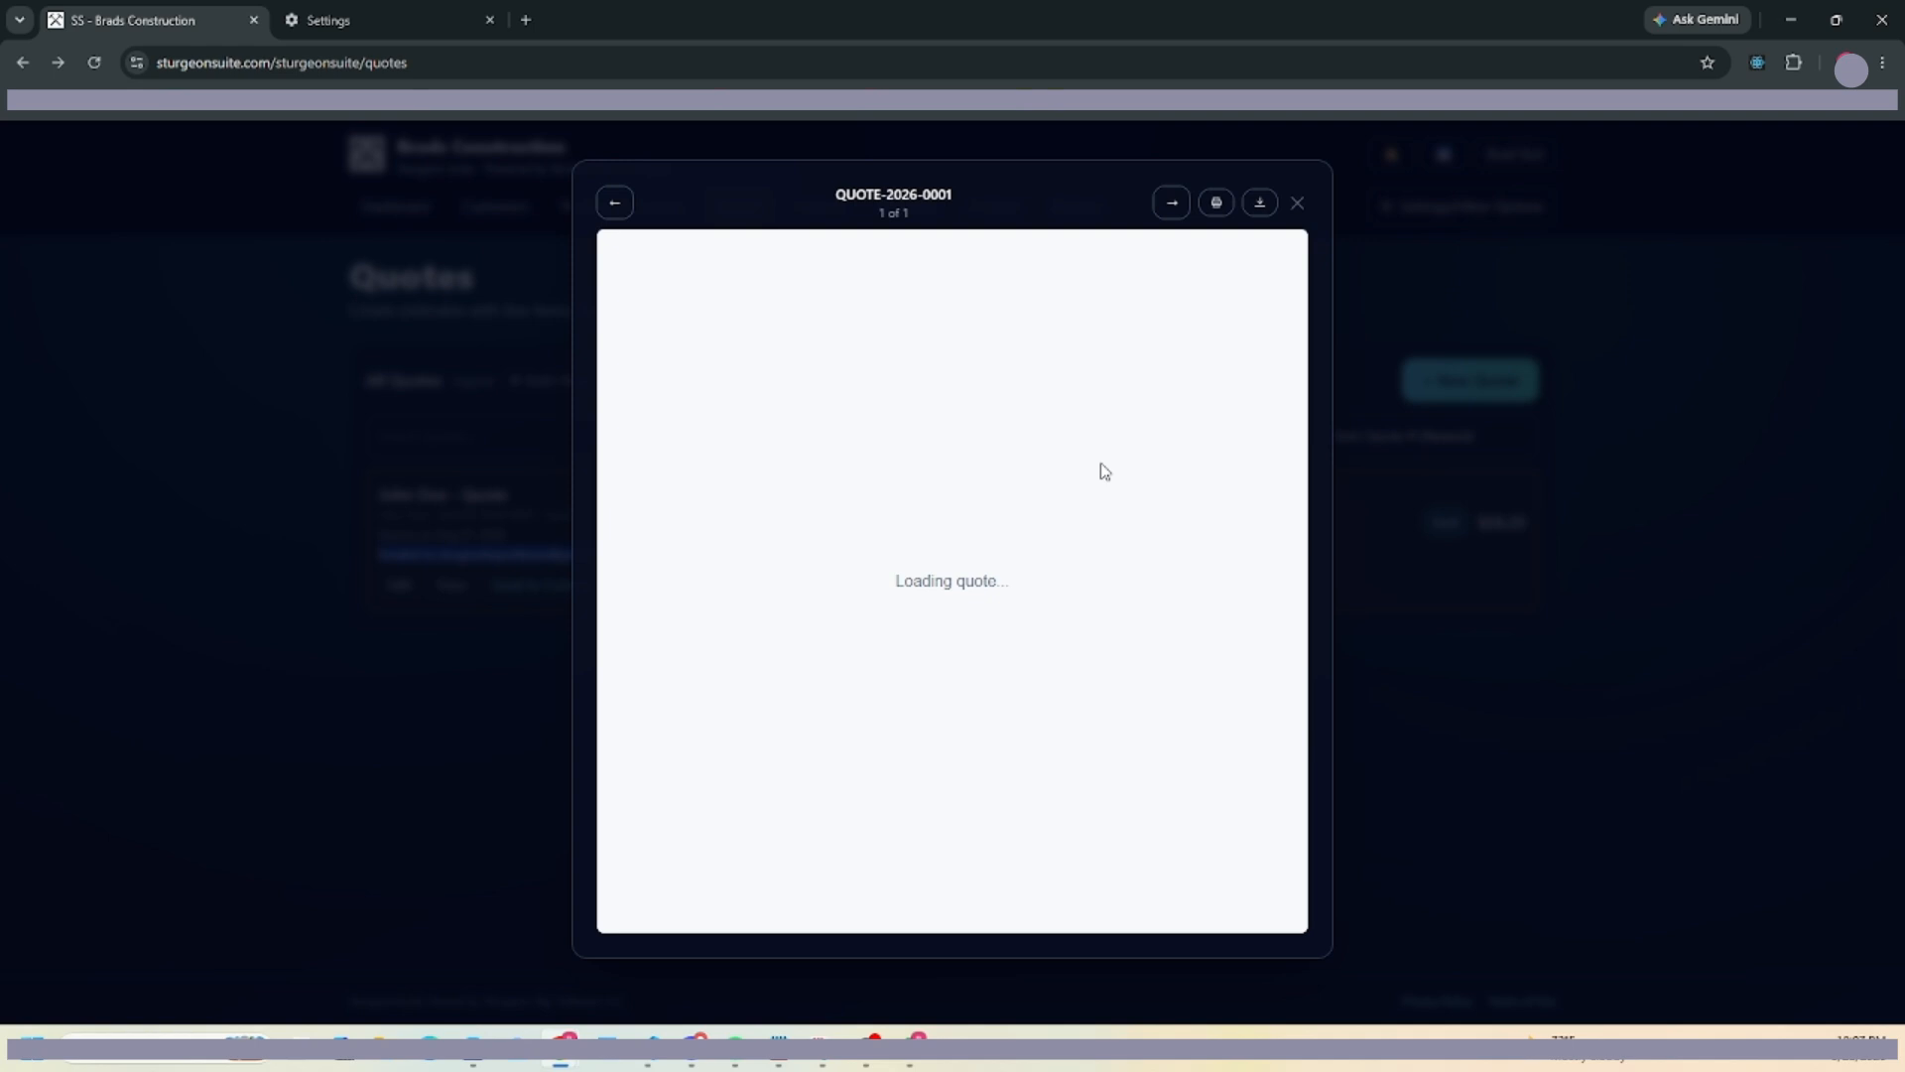
Close the QUOTE-2026-0001 preview, reopen it, then close it again.
{"action": "left_click", "coordinate": [1297, 203]}
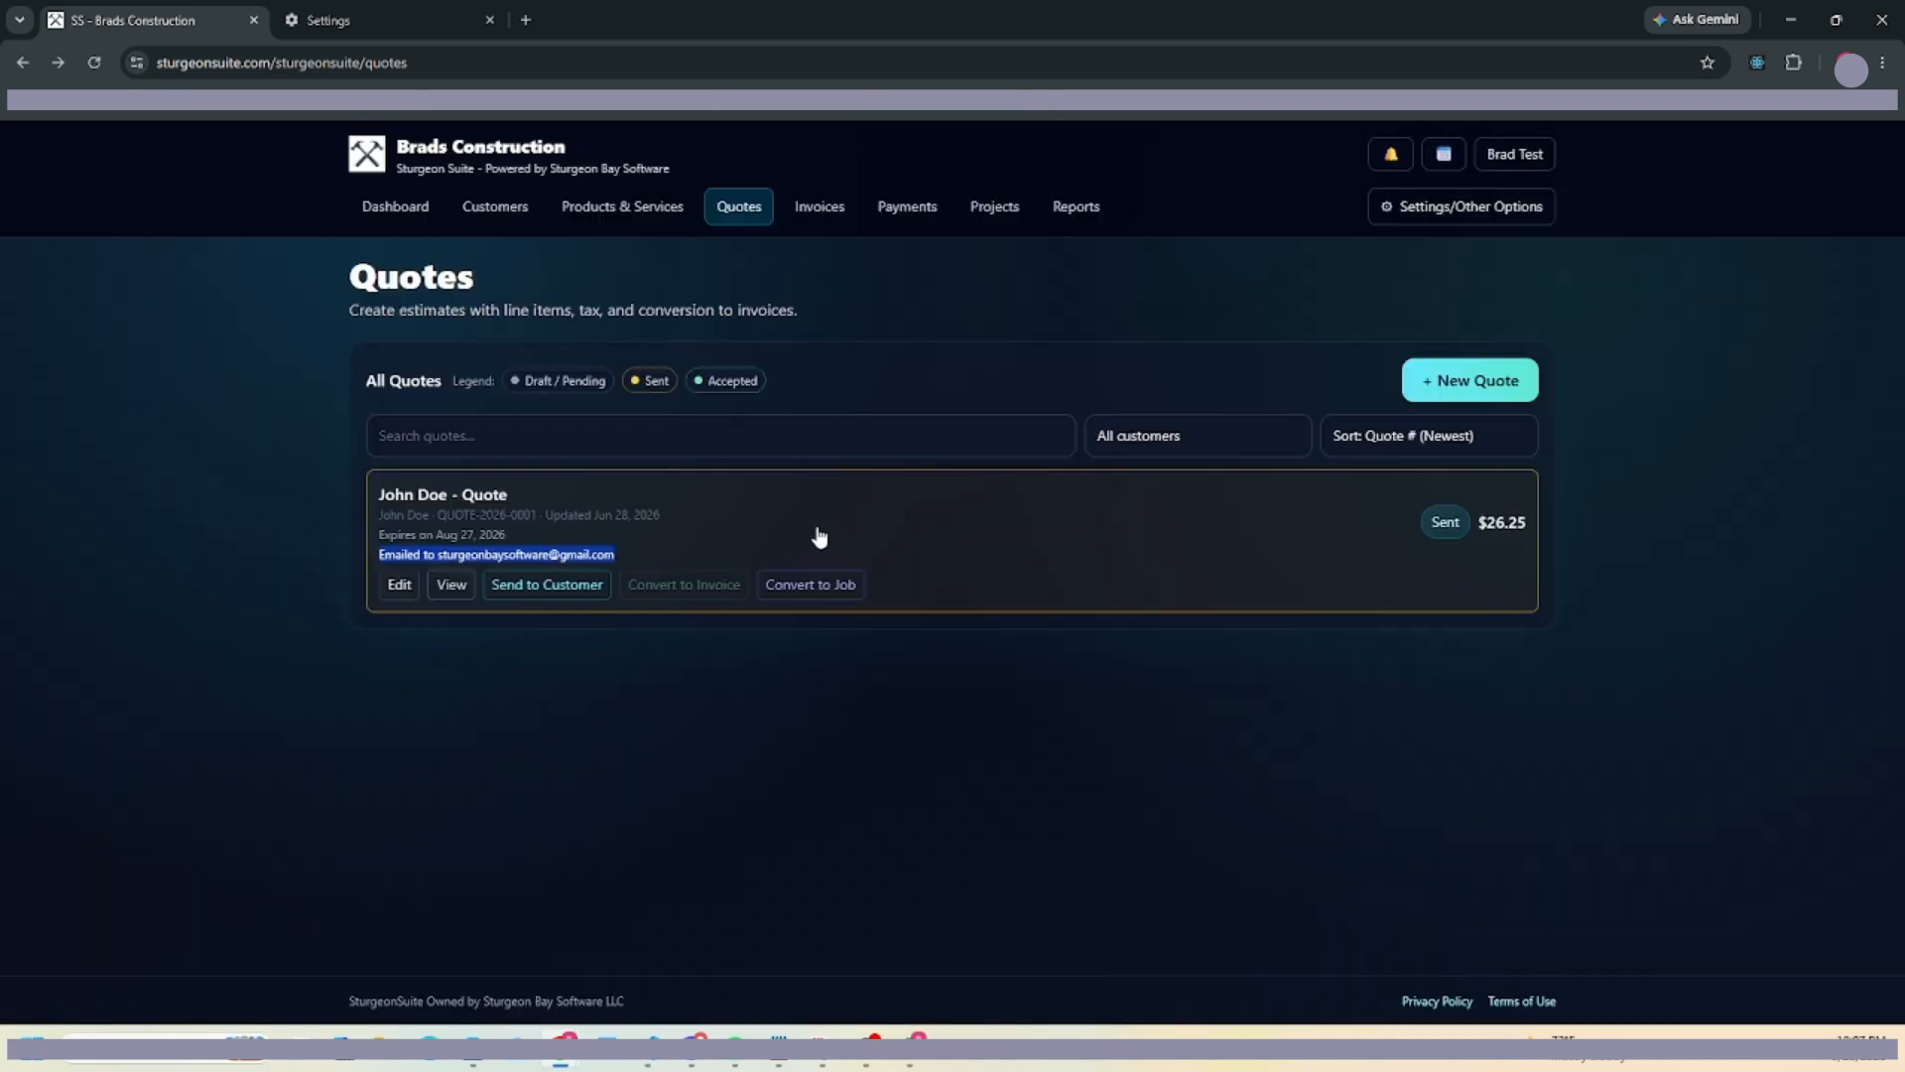
{"action": "left_click", "coordinate": [819, 536]}
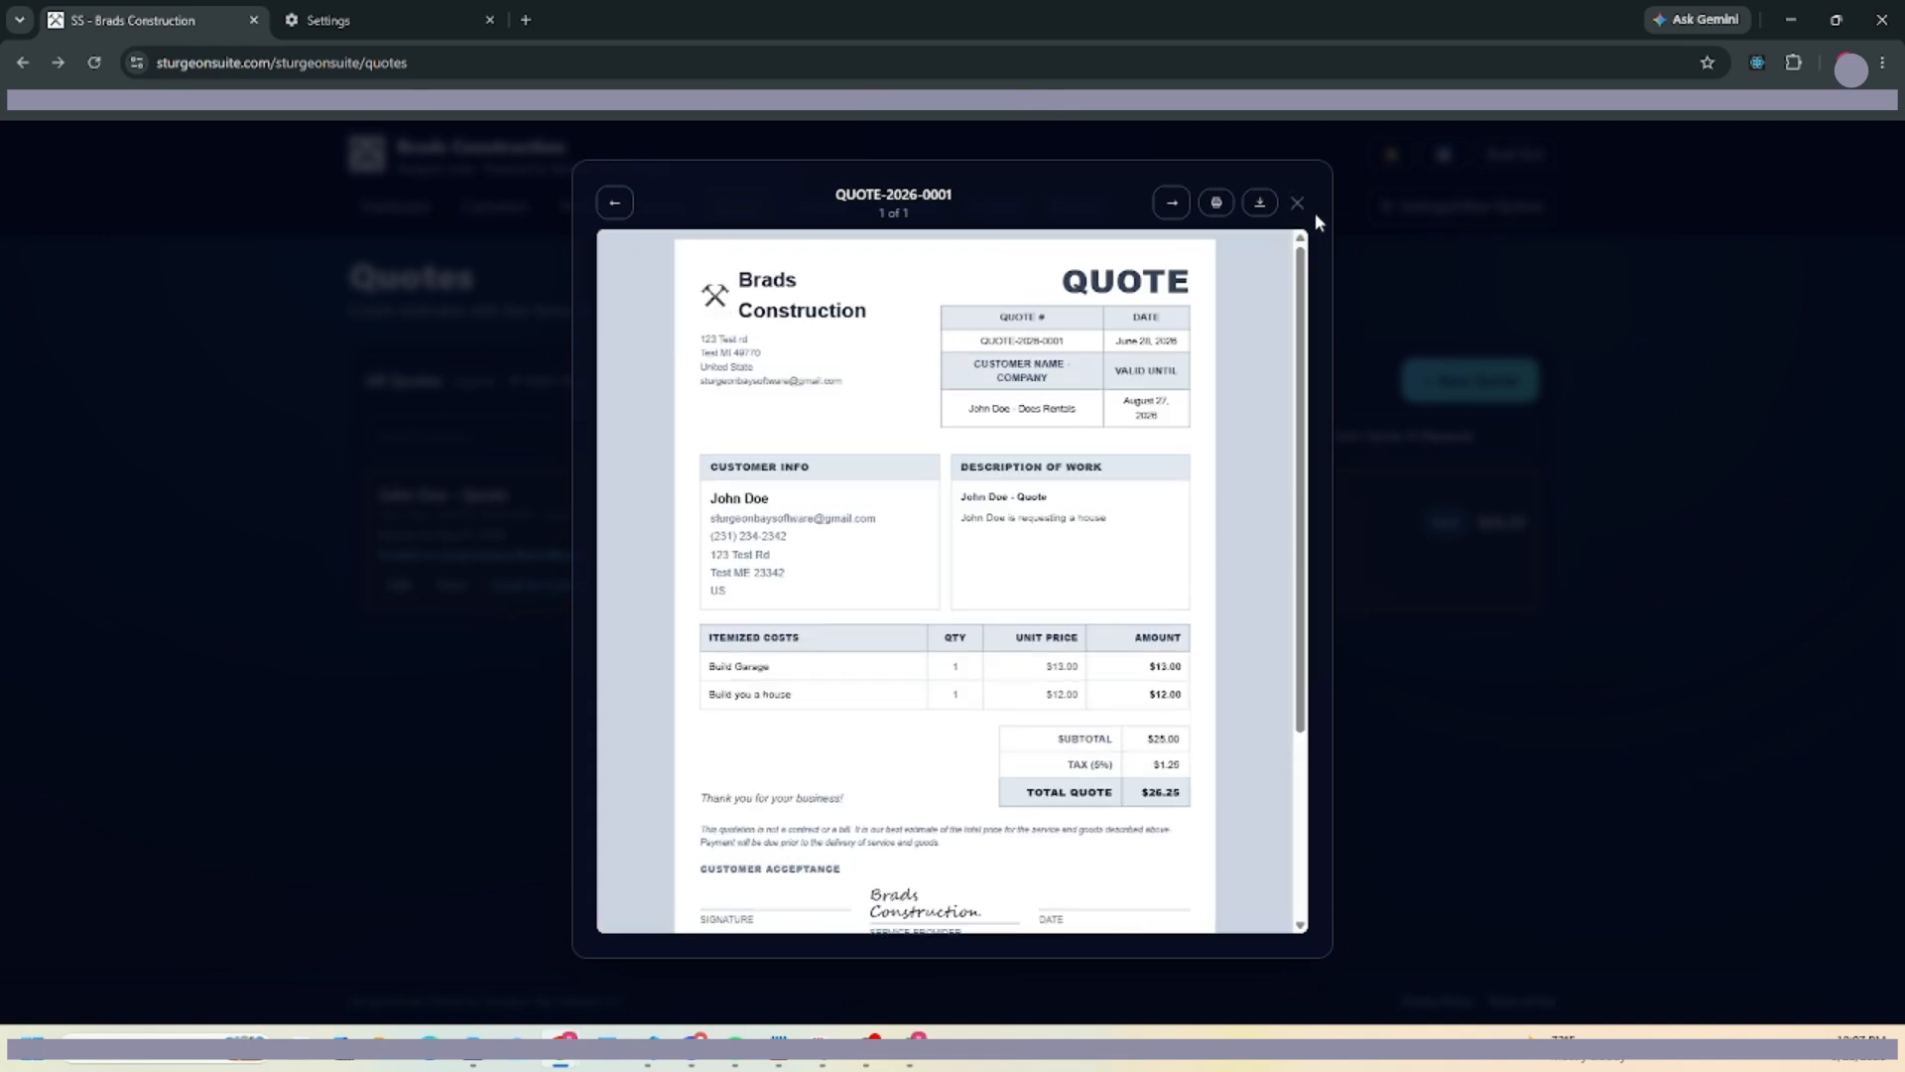
{"action": "left_click", "coordinate": [1297, 204]}
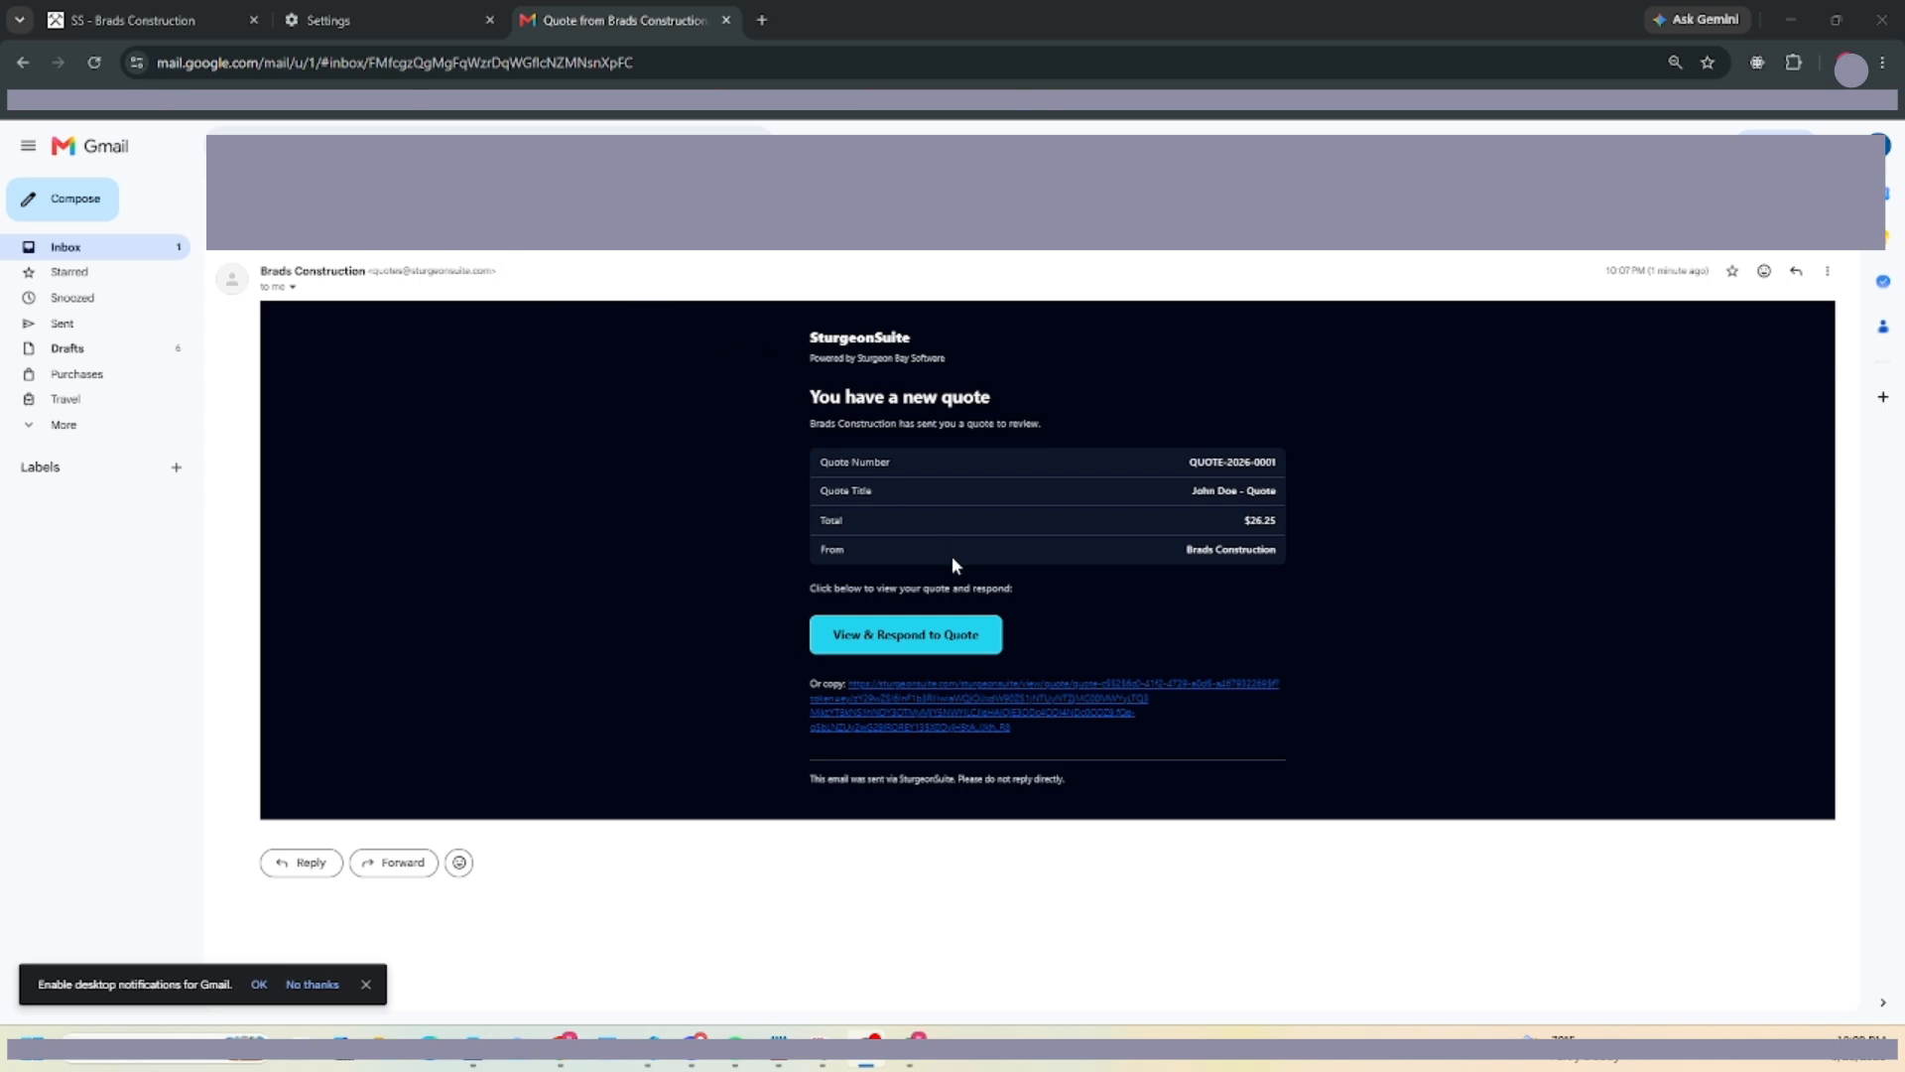
Open the emailed QUOTE-2026-0001 View & Respond link in an incognito window.
{"action": "left_click", "coordinate": [922, 647]}
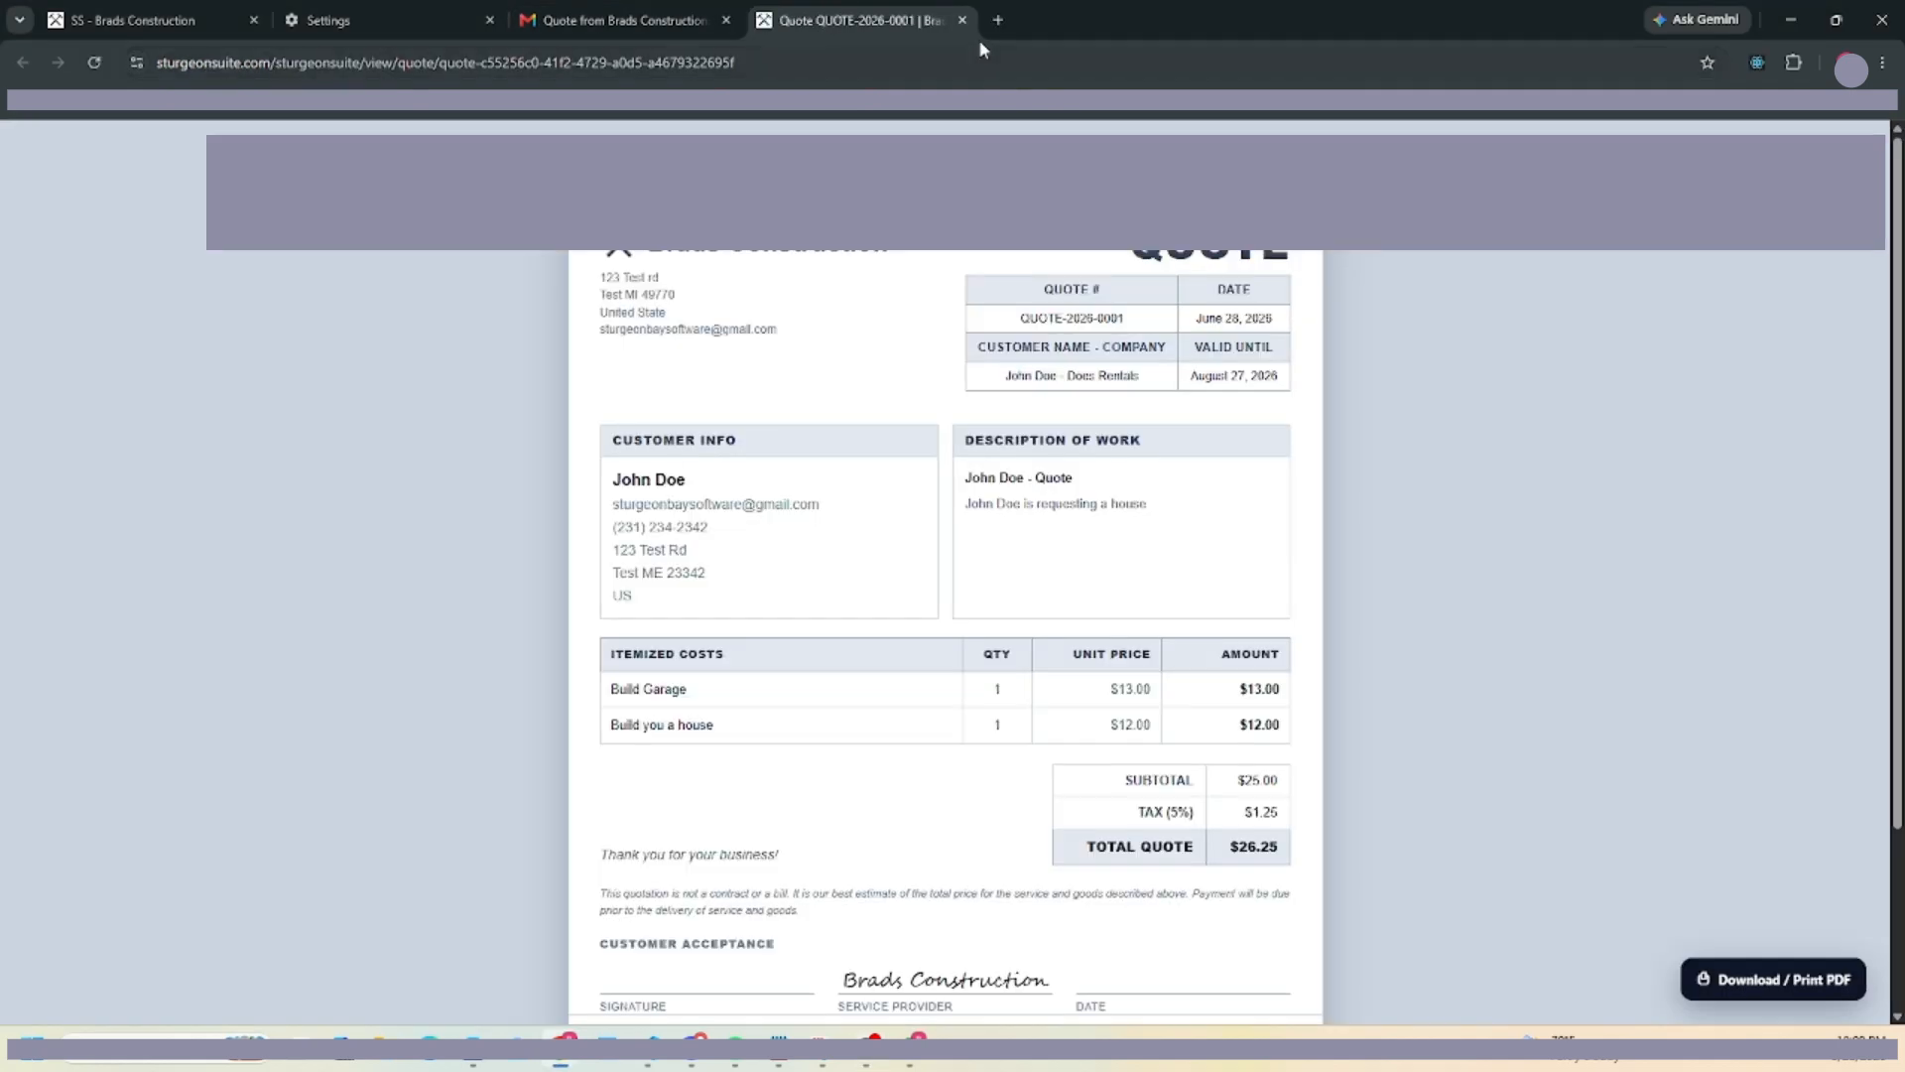
{"action": "left_click", "coordinate": [961, 20]}
{"action": "right_click", "coordinate": [909, 650]}
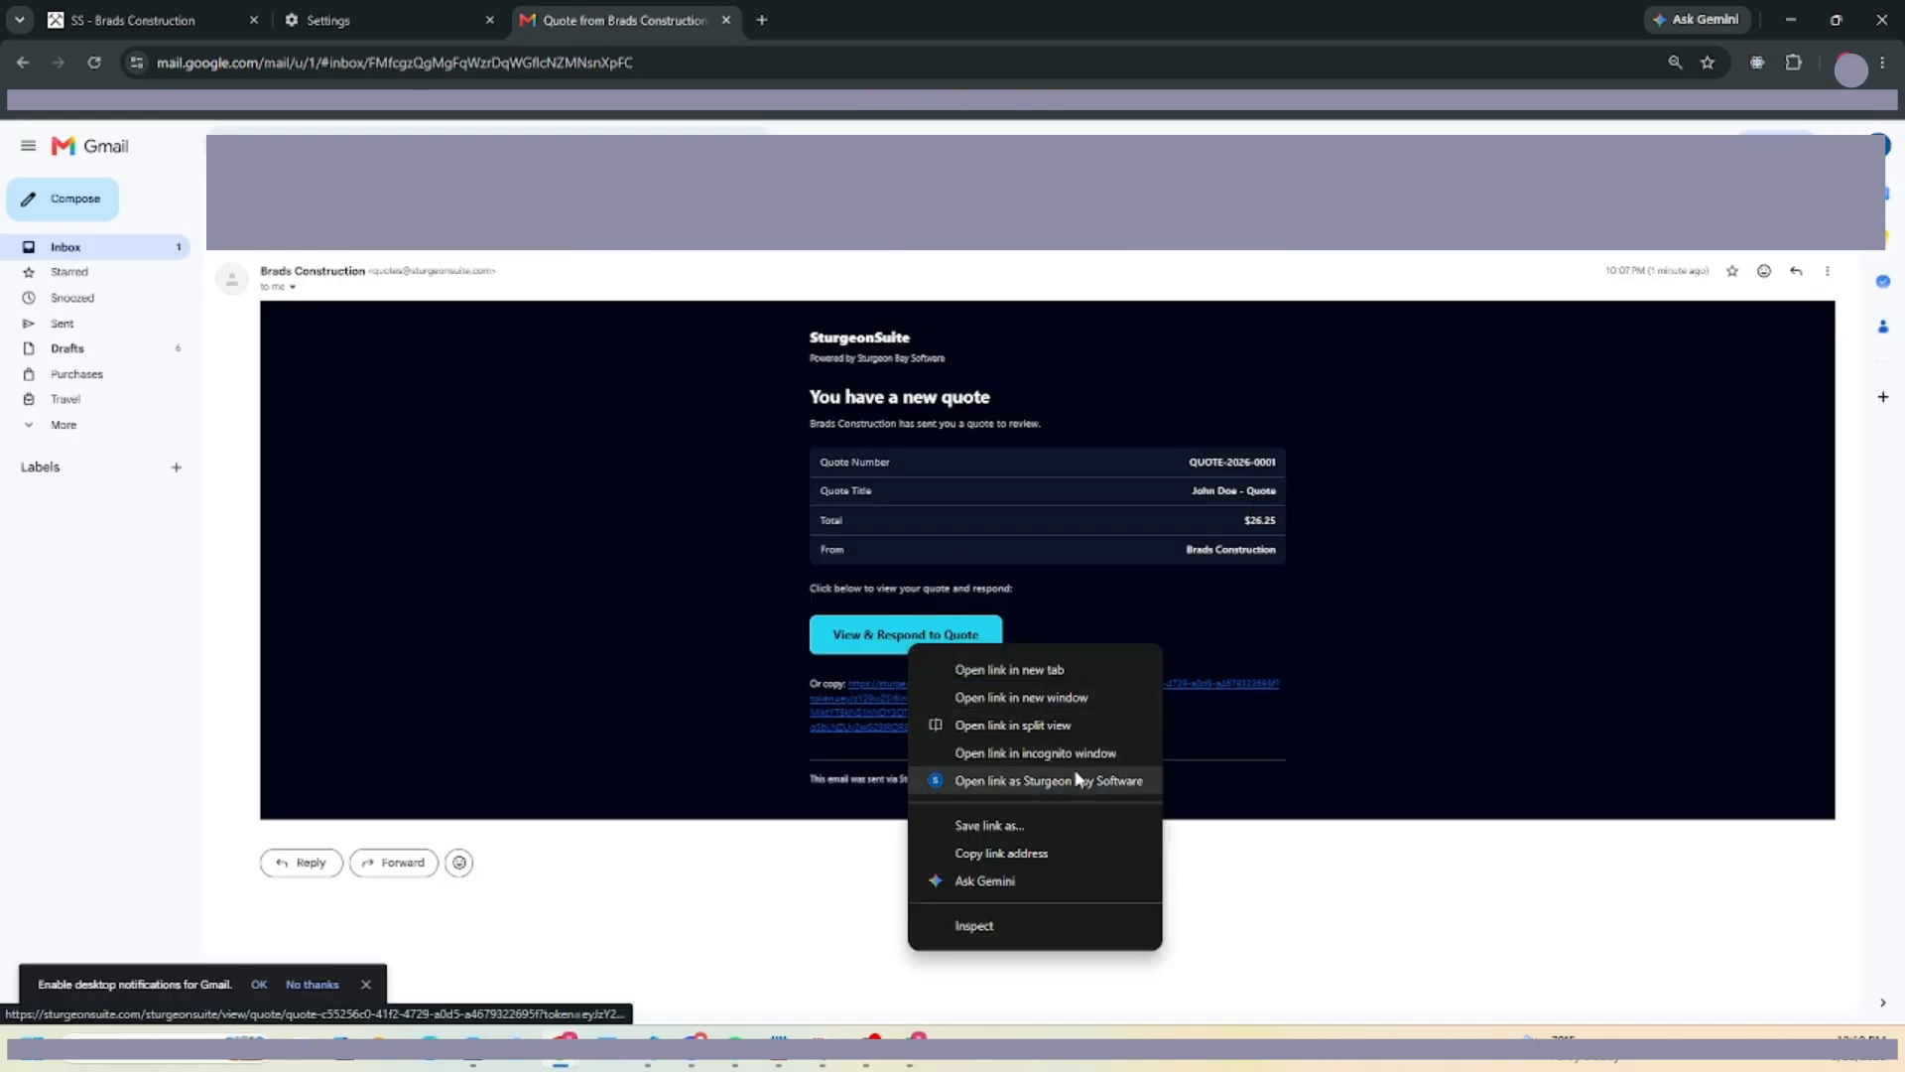
{"action": "left_click", "coordinate": [1002, 756]}
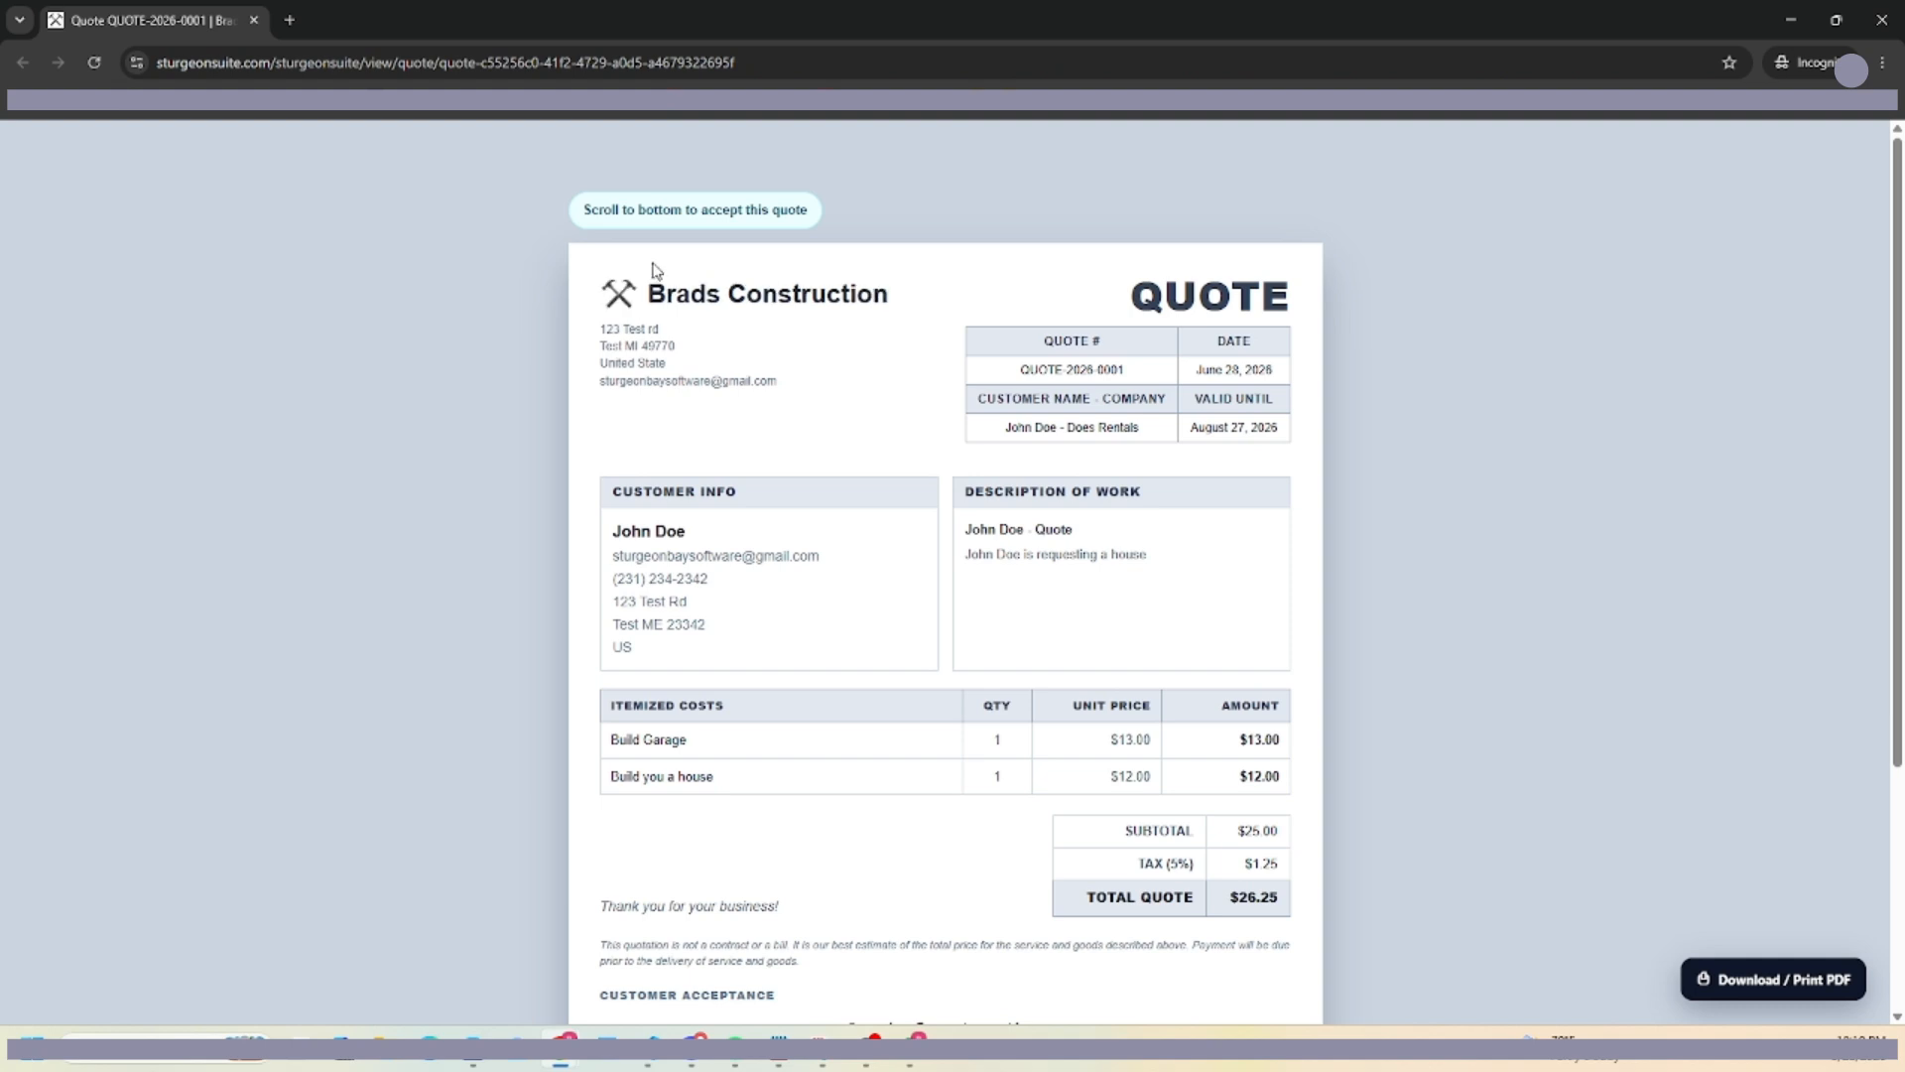
Accept and e-sign QUOTE-2026-0001 as the customer, checking the signature and acceptance date.
{"action": "left_click_drag", "start_coordinate": [586, 218], "coordinate": [851, 212]}
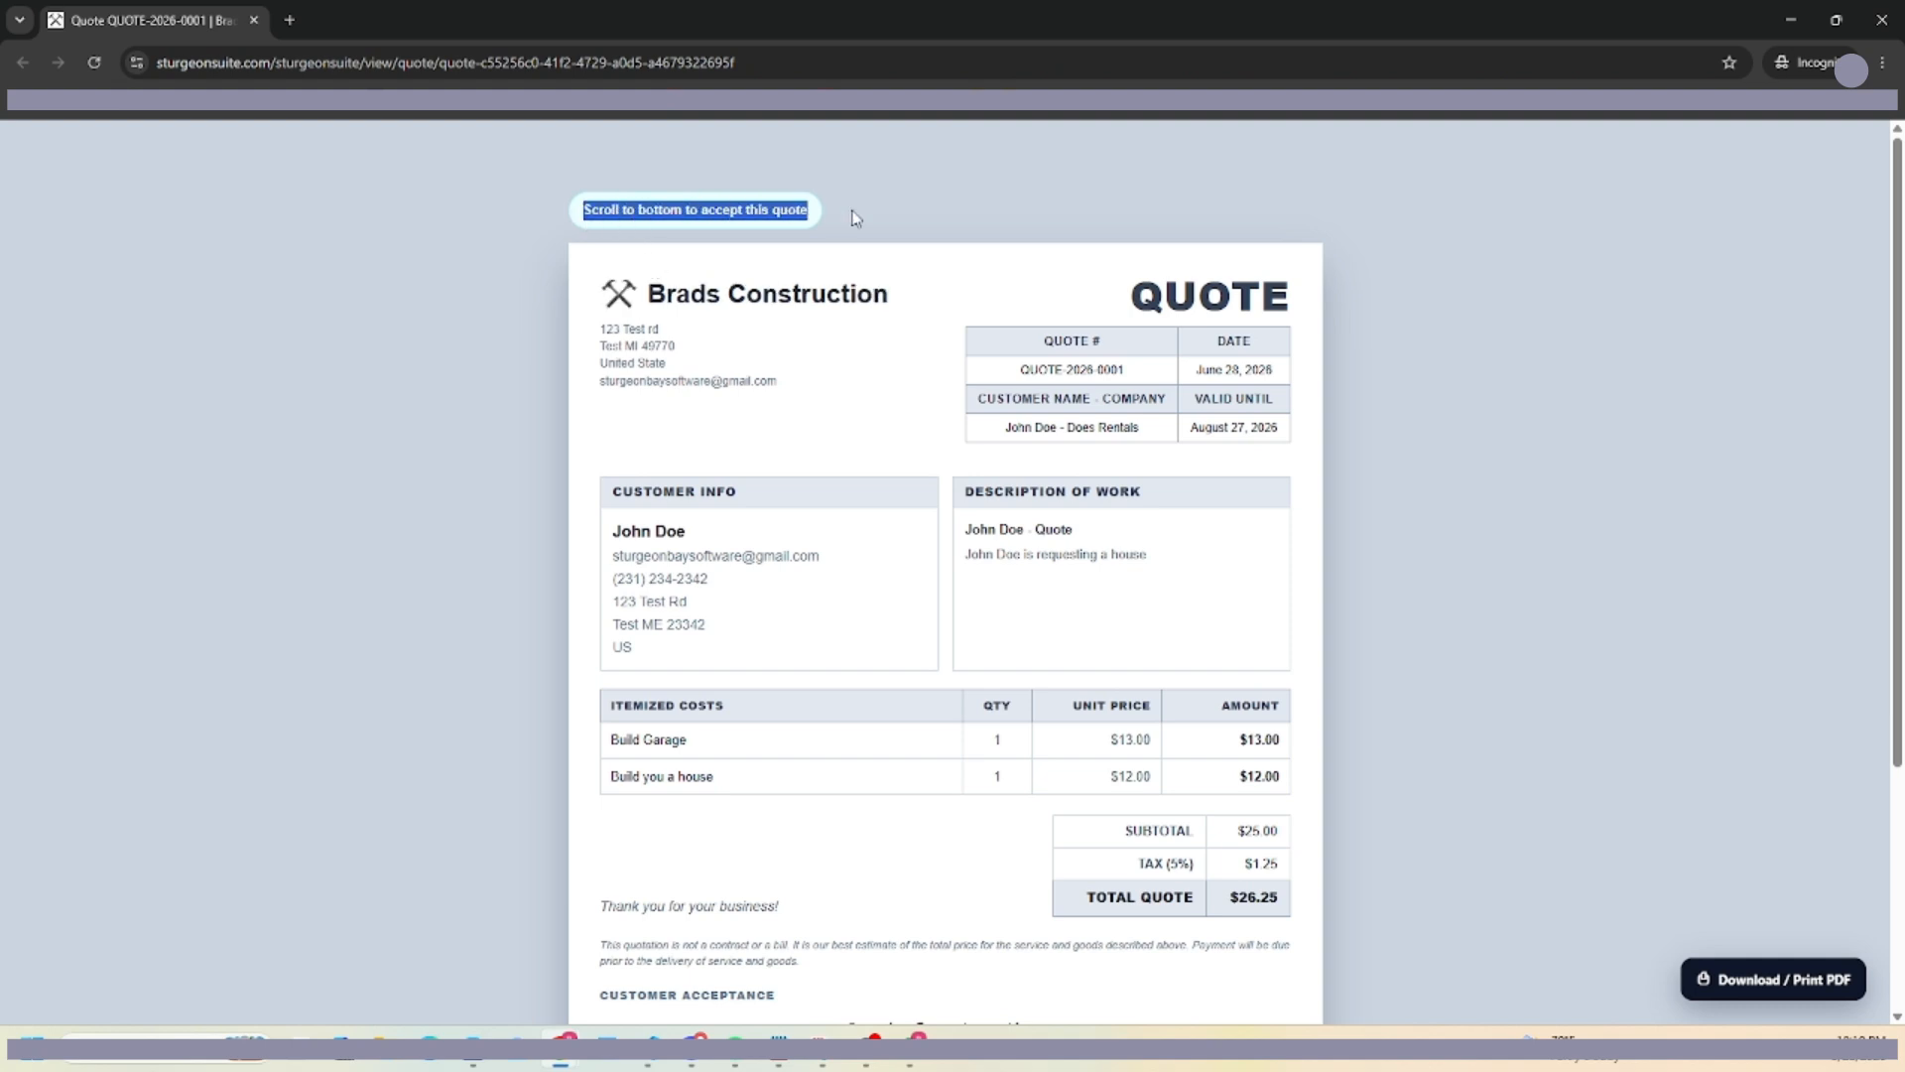
{"action": "left_click", "coordinate": [899, 210]}
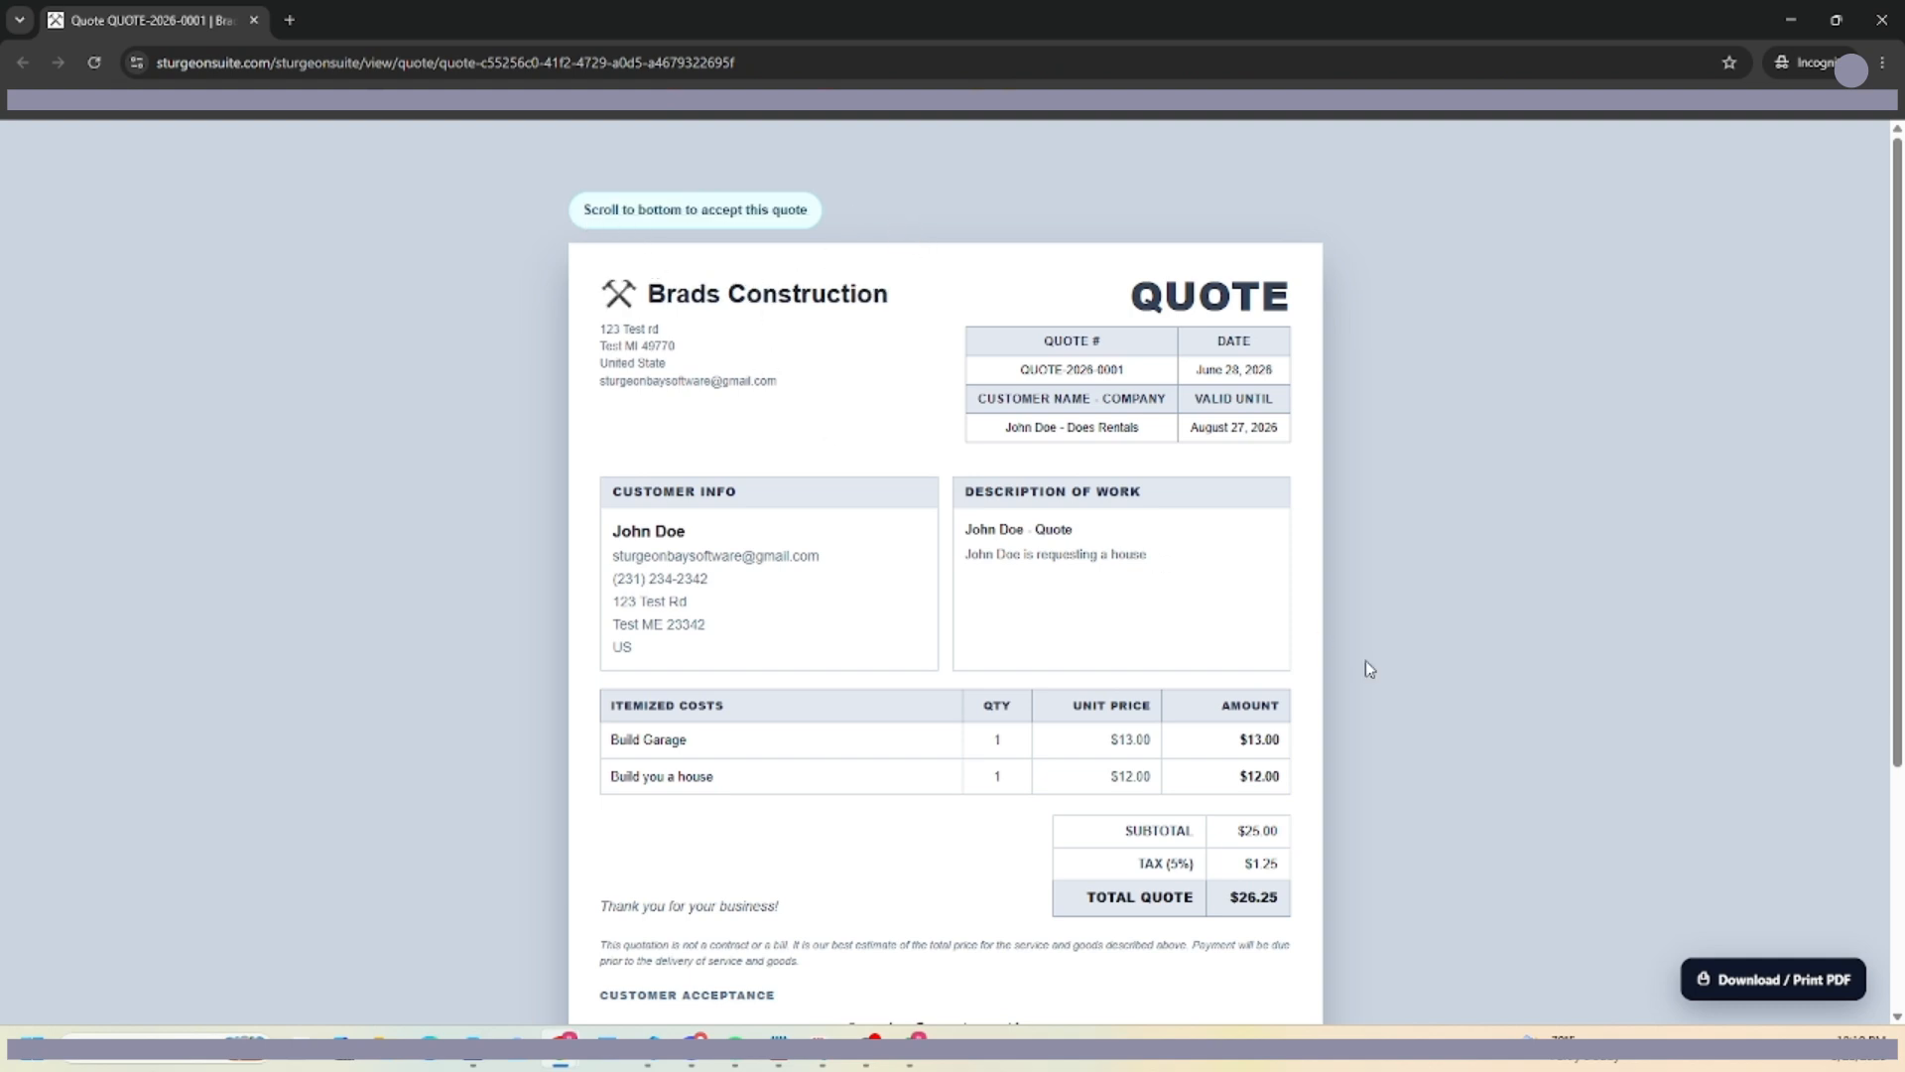
{"action": "scroll", "coordinate": [879, 583], "scroll_direction": "down", "scroll_amount": 4}
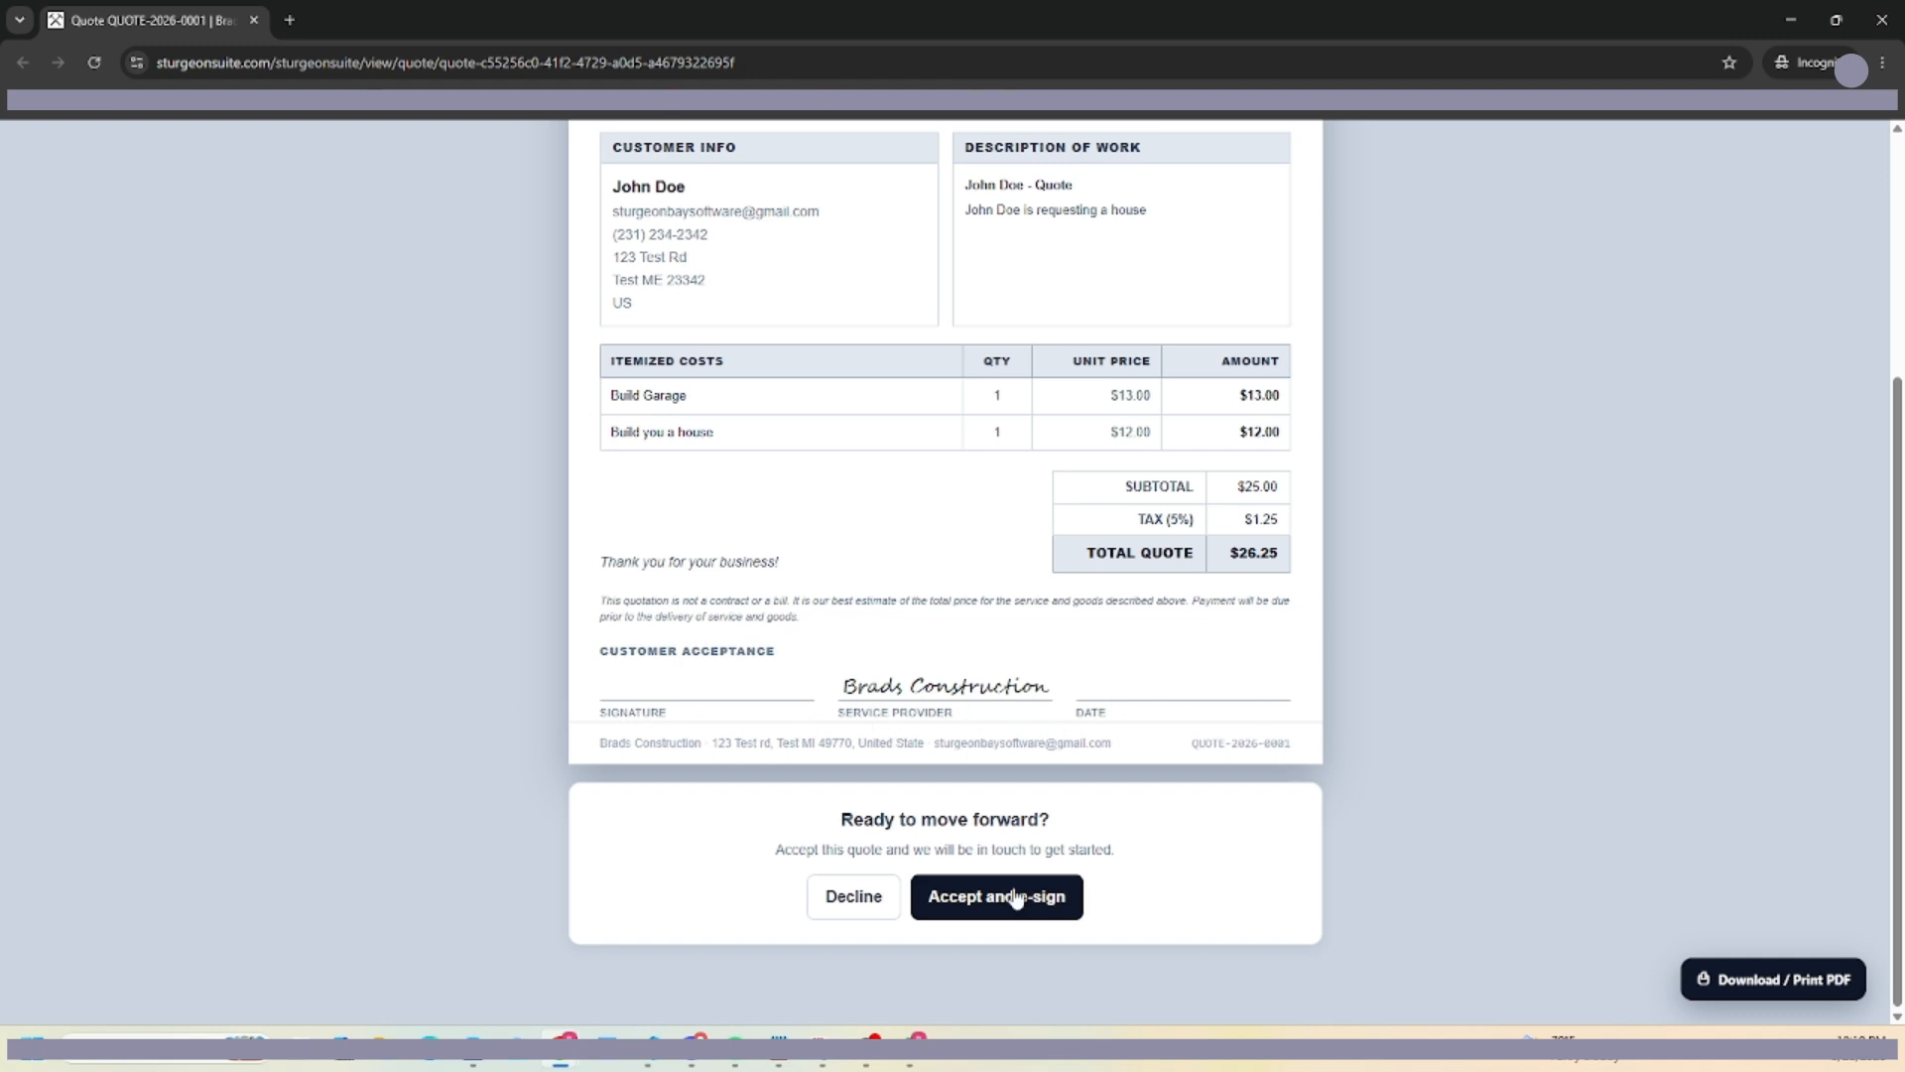
{"action": "left_click", "coordinate": [976, 911]}
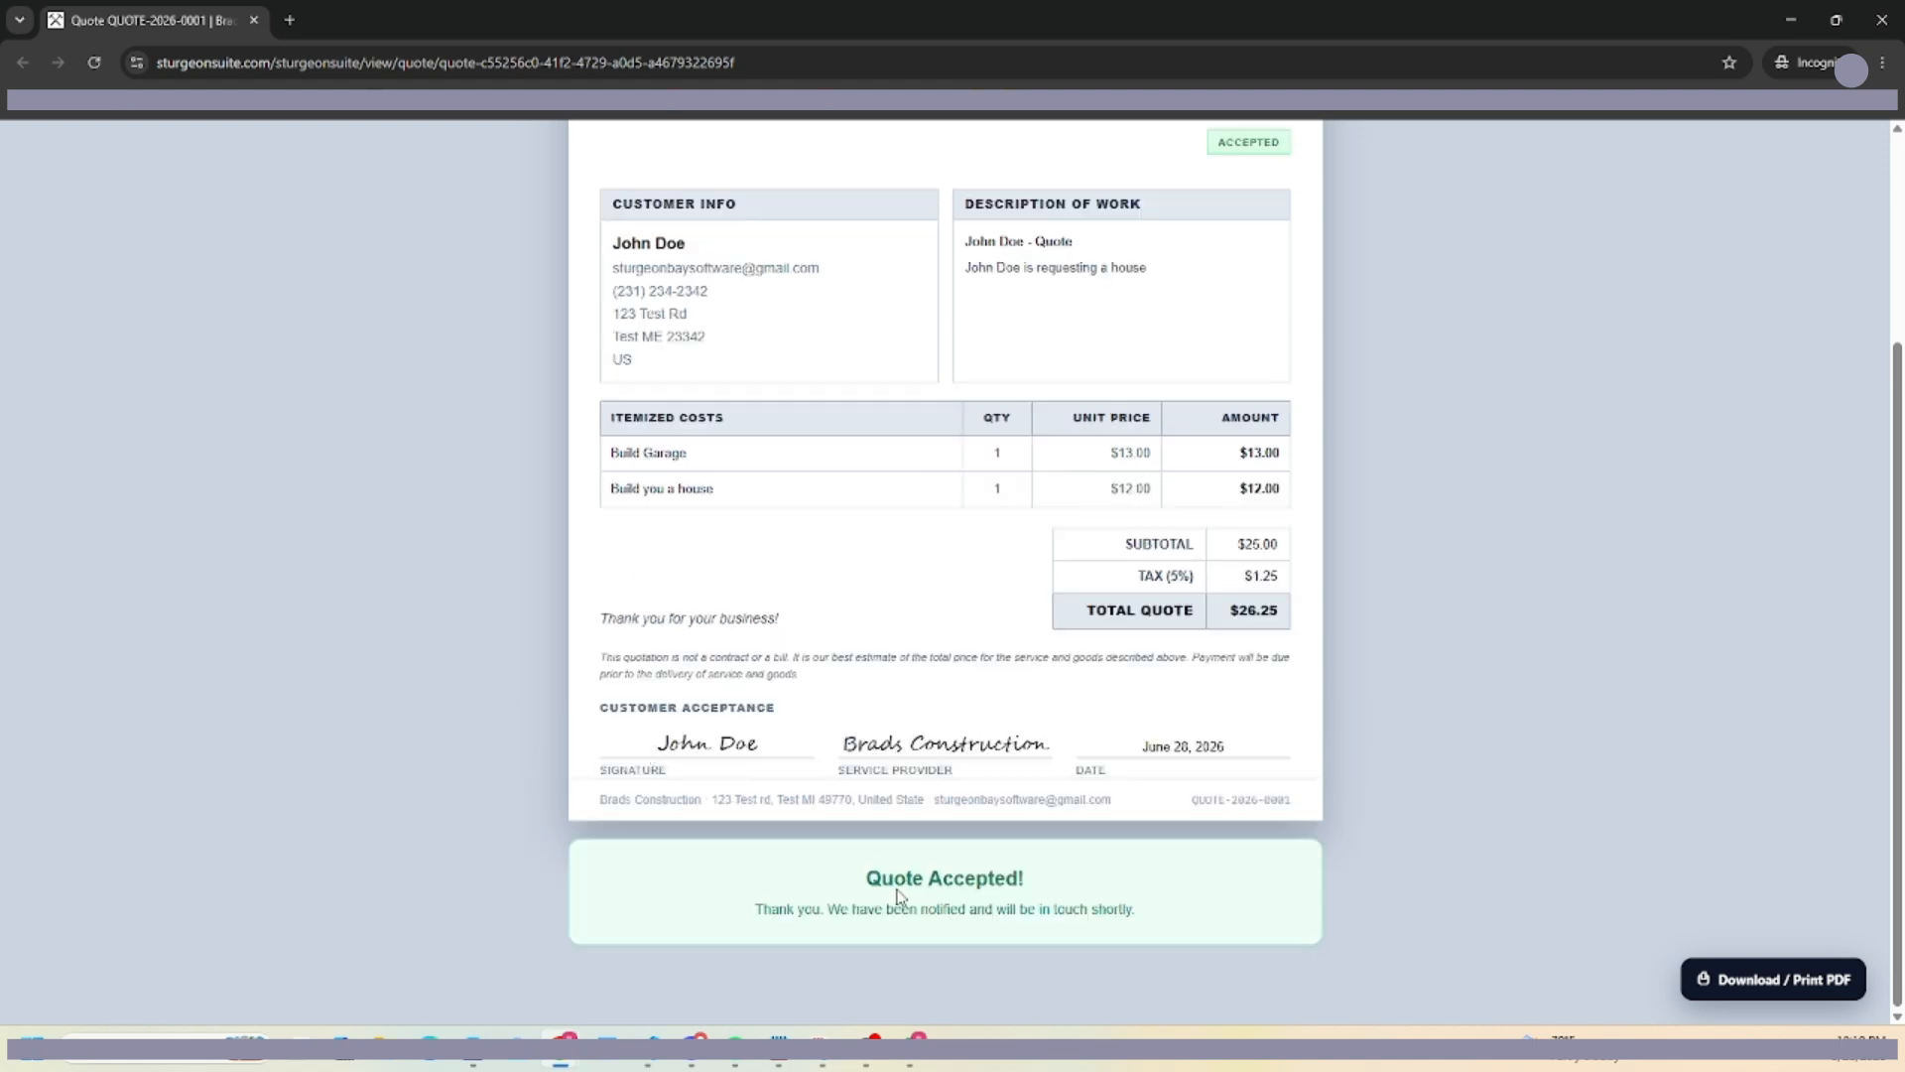
{"action": "left_click_drag", "start_coordinate": [657, 745], "coordinate": [789, 752]}
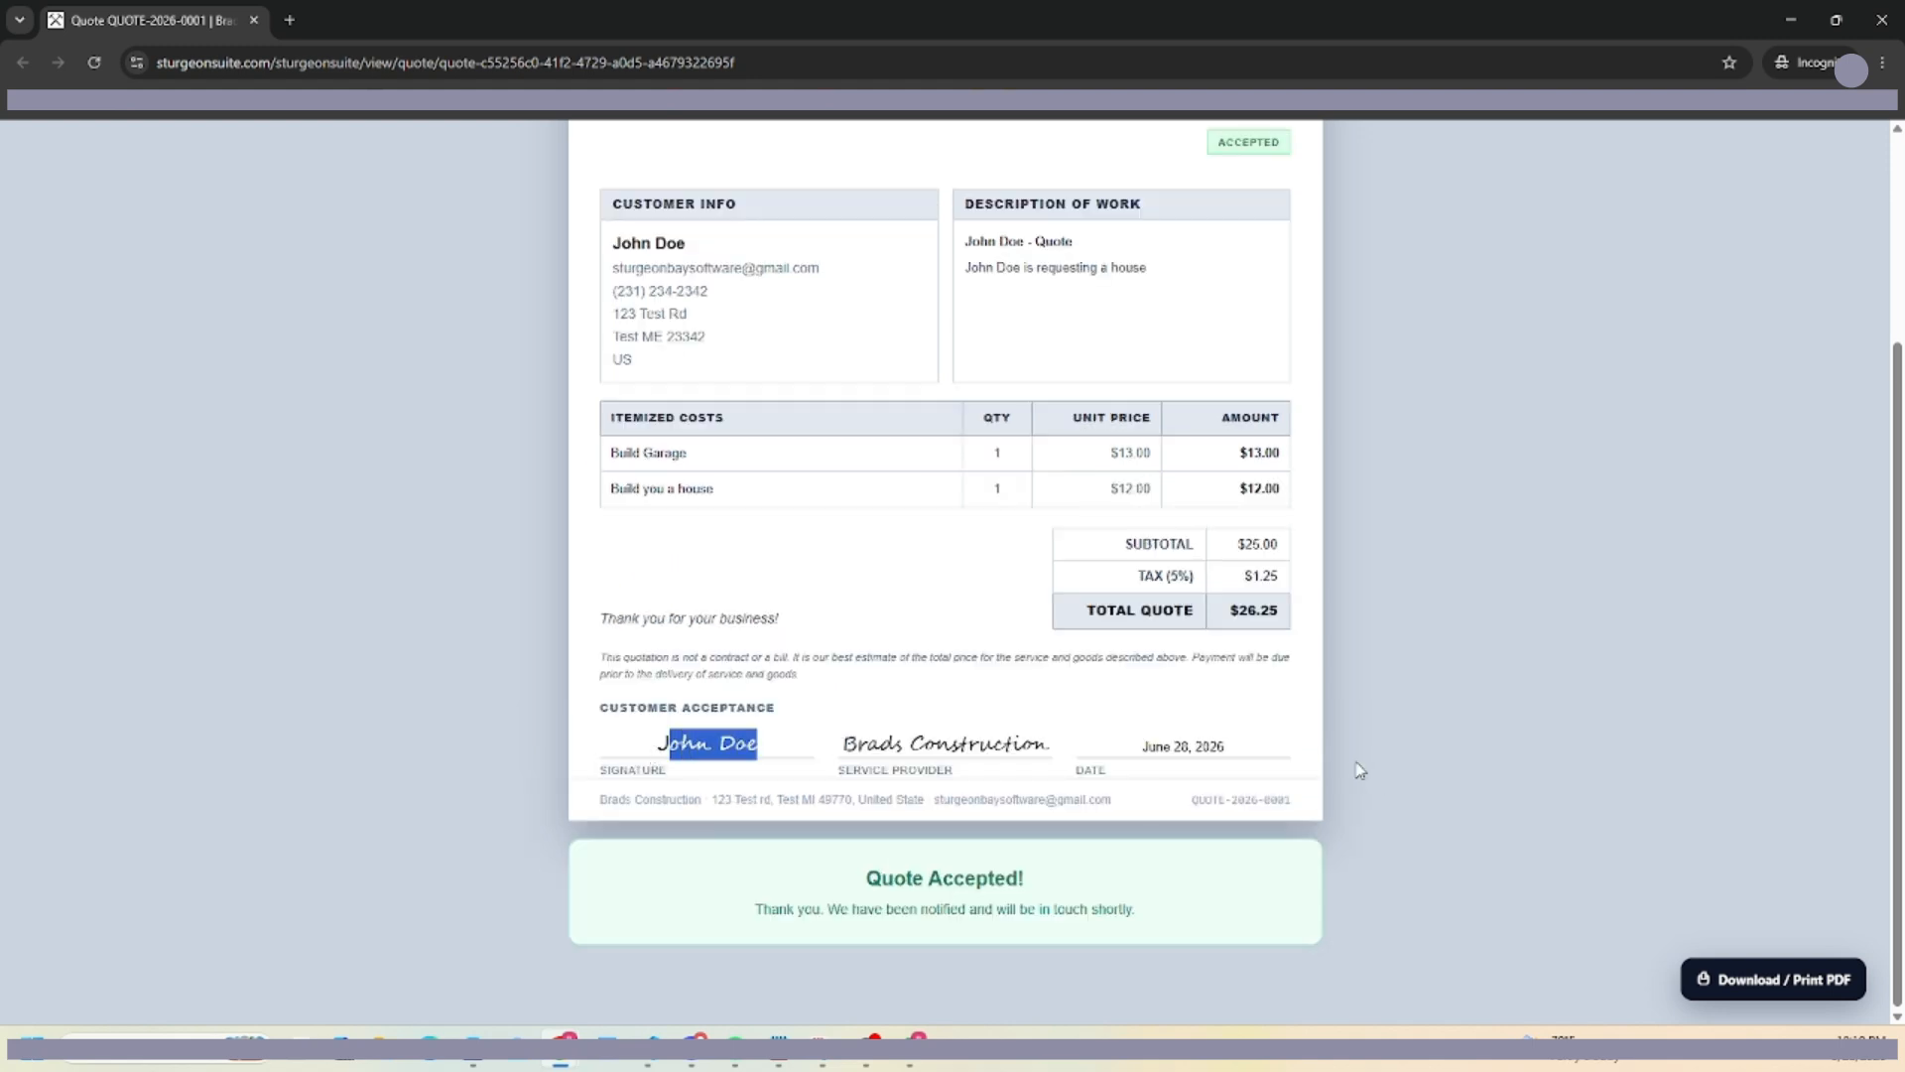
{"action": "left_click_drag", "start_coordinate": [1127, 757], "coordinate": [1225, 769]}
{"action": "scroll", "coordinate": [1225, 769], "scroll_direction": "up", "scroll_amount": 3}
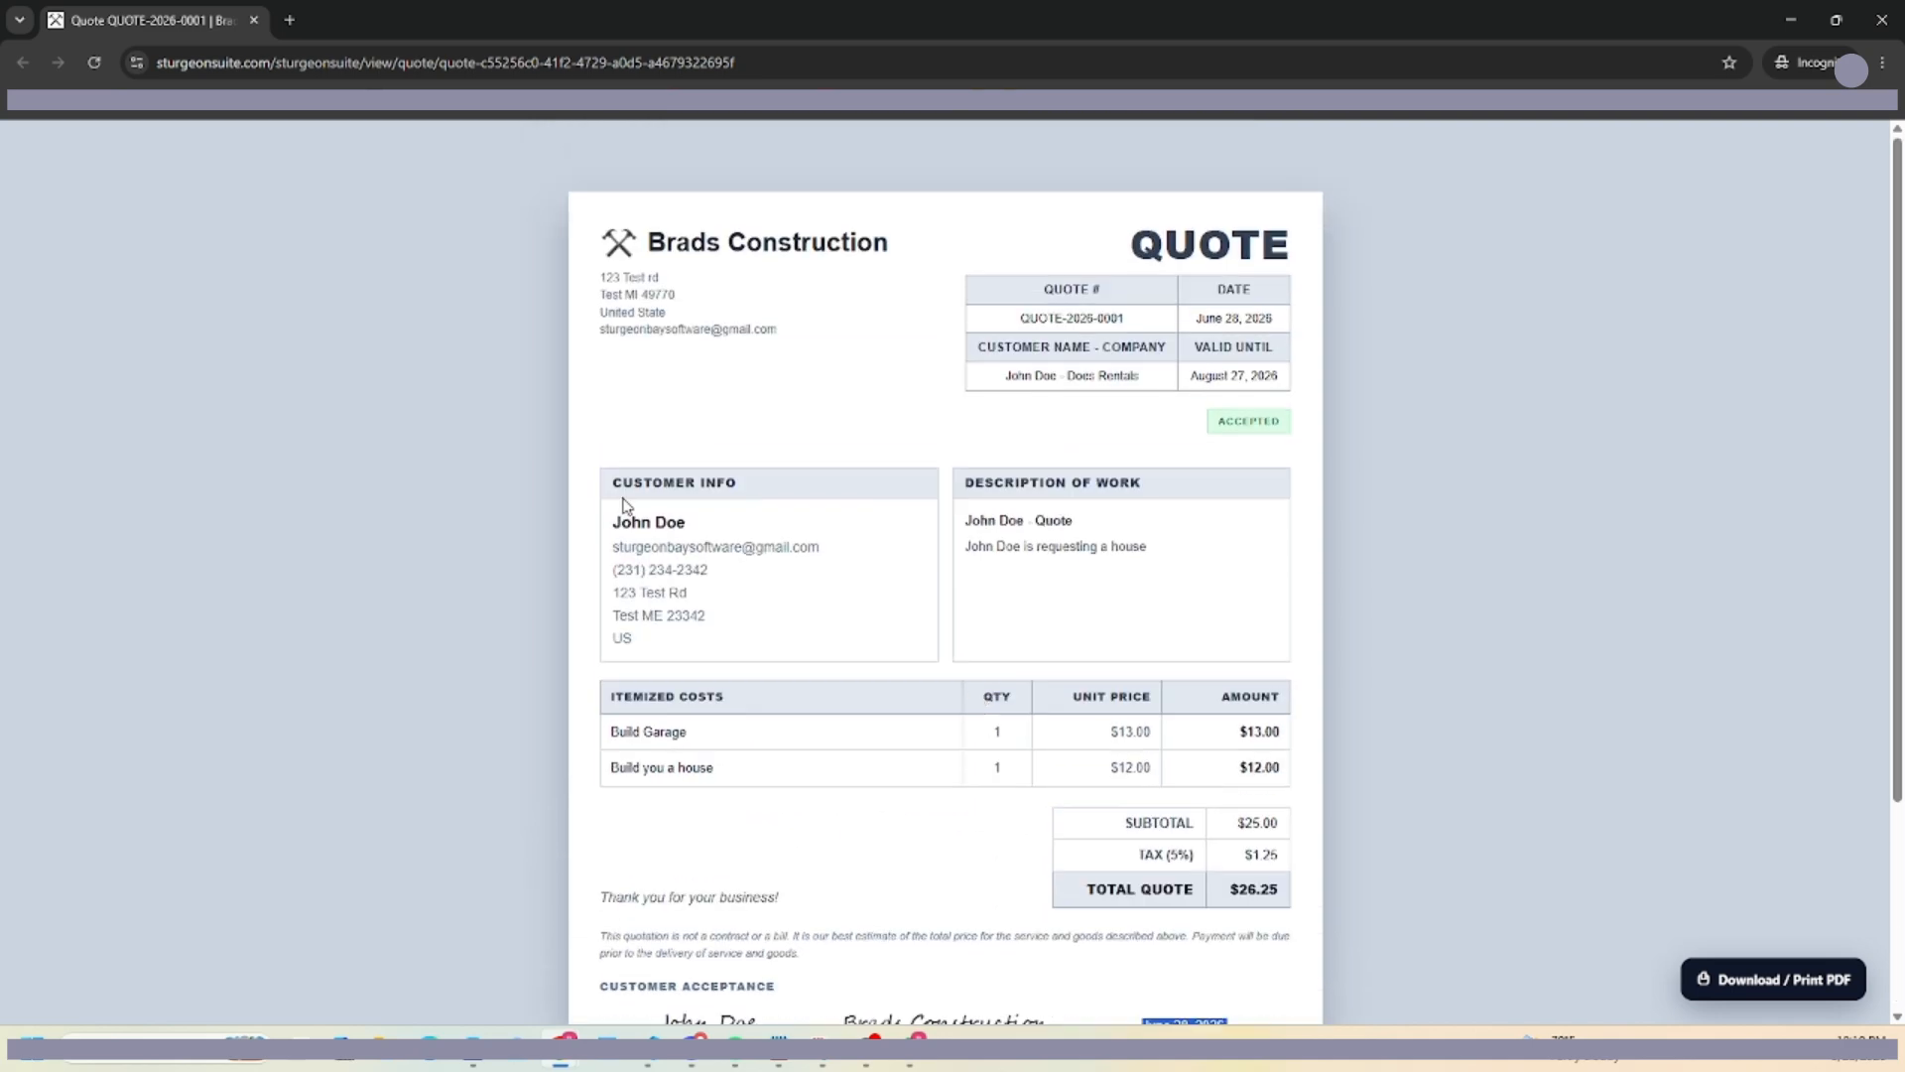
{"action": "left_click", "coordinate": [1791, 20]}
Reload the Sturgeon Suite Quotes page so the $26.25 quote shows Accepted.
{"action": "left_click", "coordinate": [149, 10]}
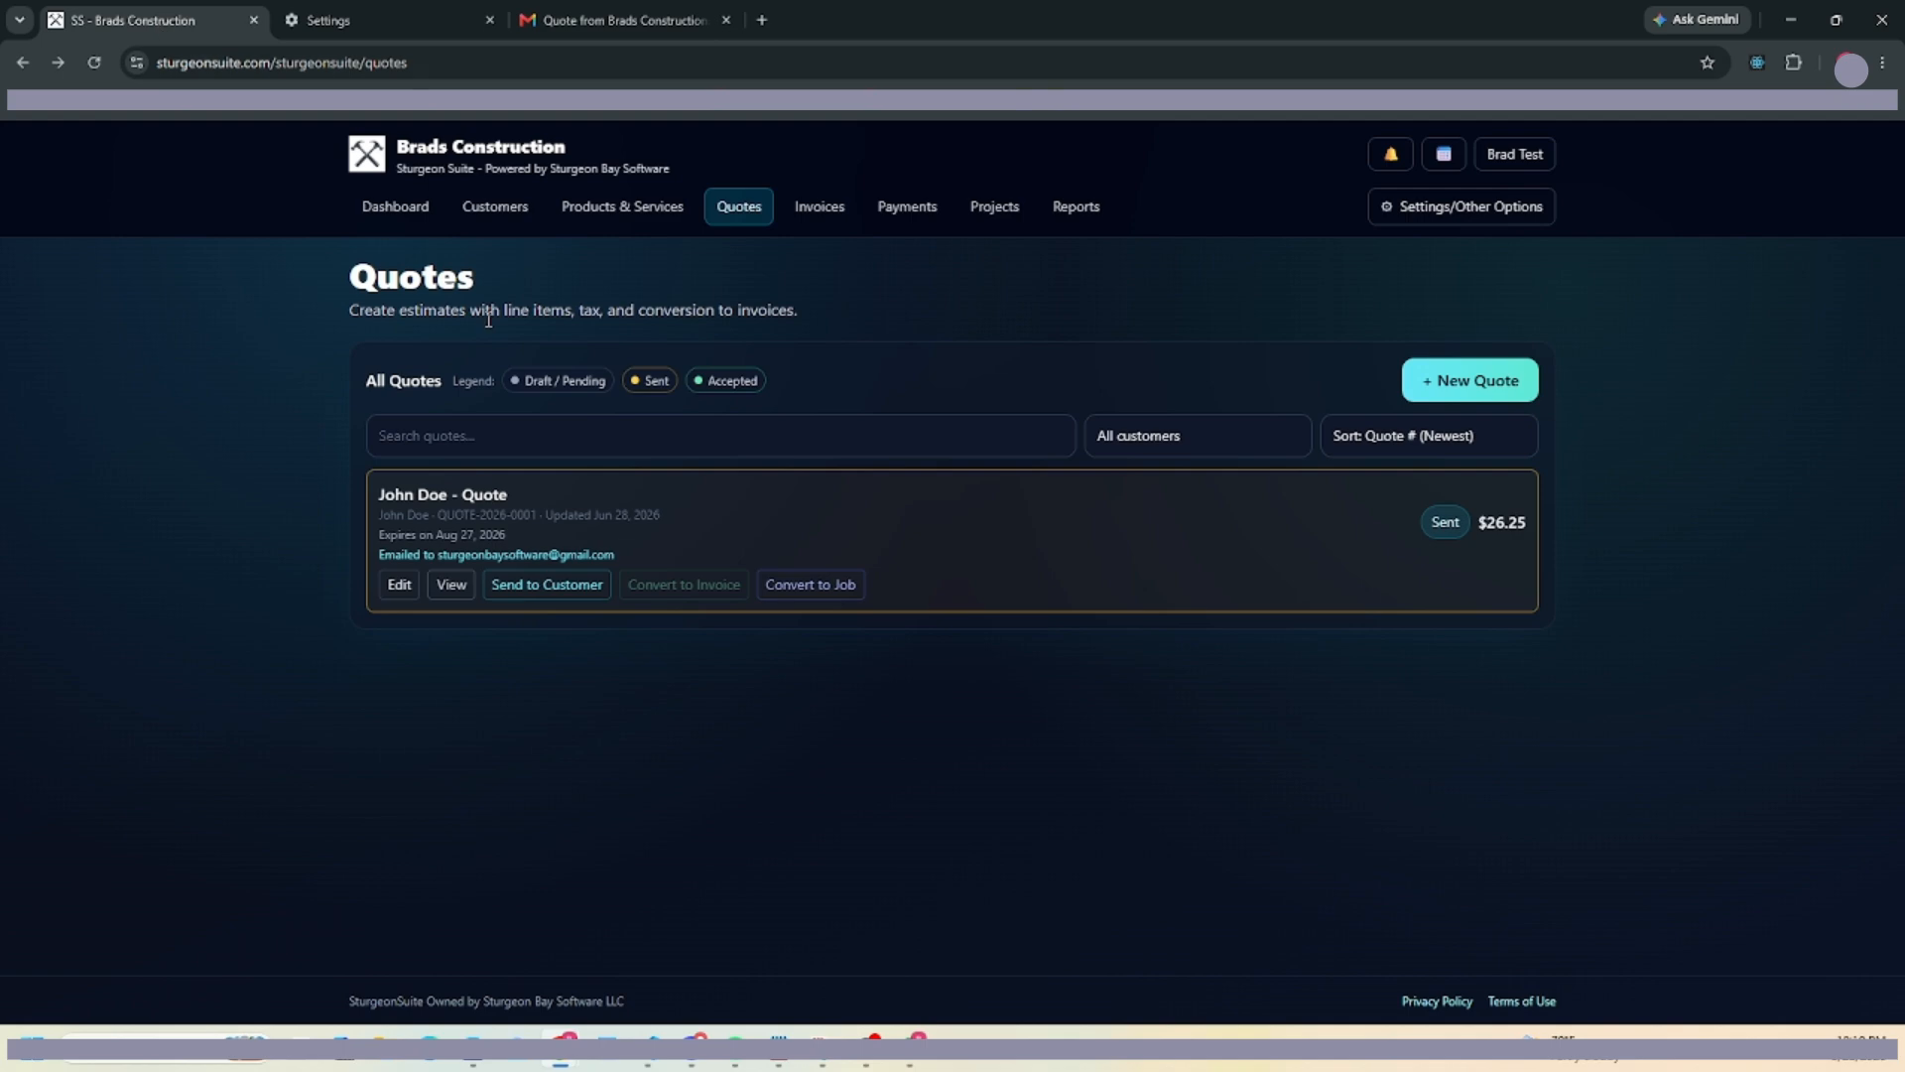
{"action": "left_click", "coordinate": [94, 63]}
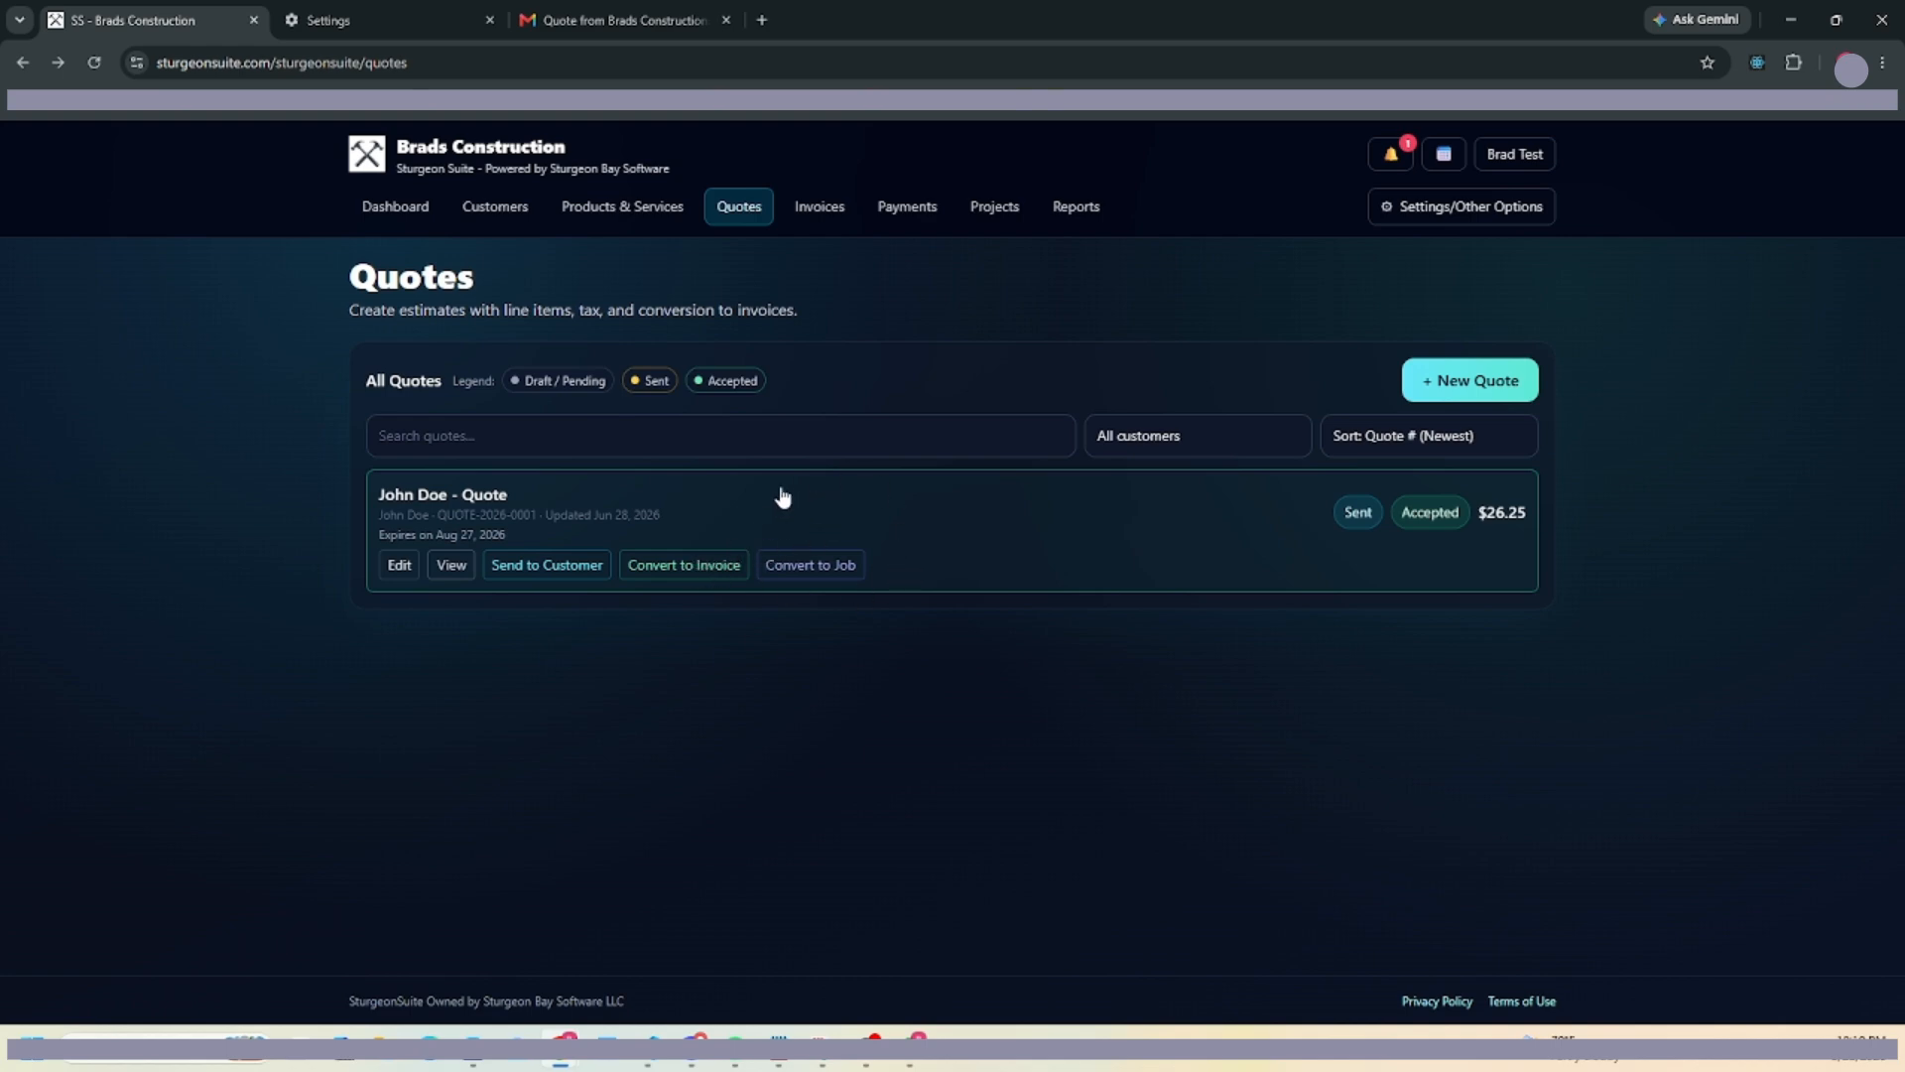
Convert the accepted quote into a draft invoice billing 100% as one line.
{"action": "left_click", "coordinate": [688, 572]}
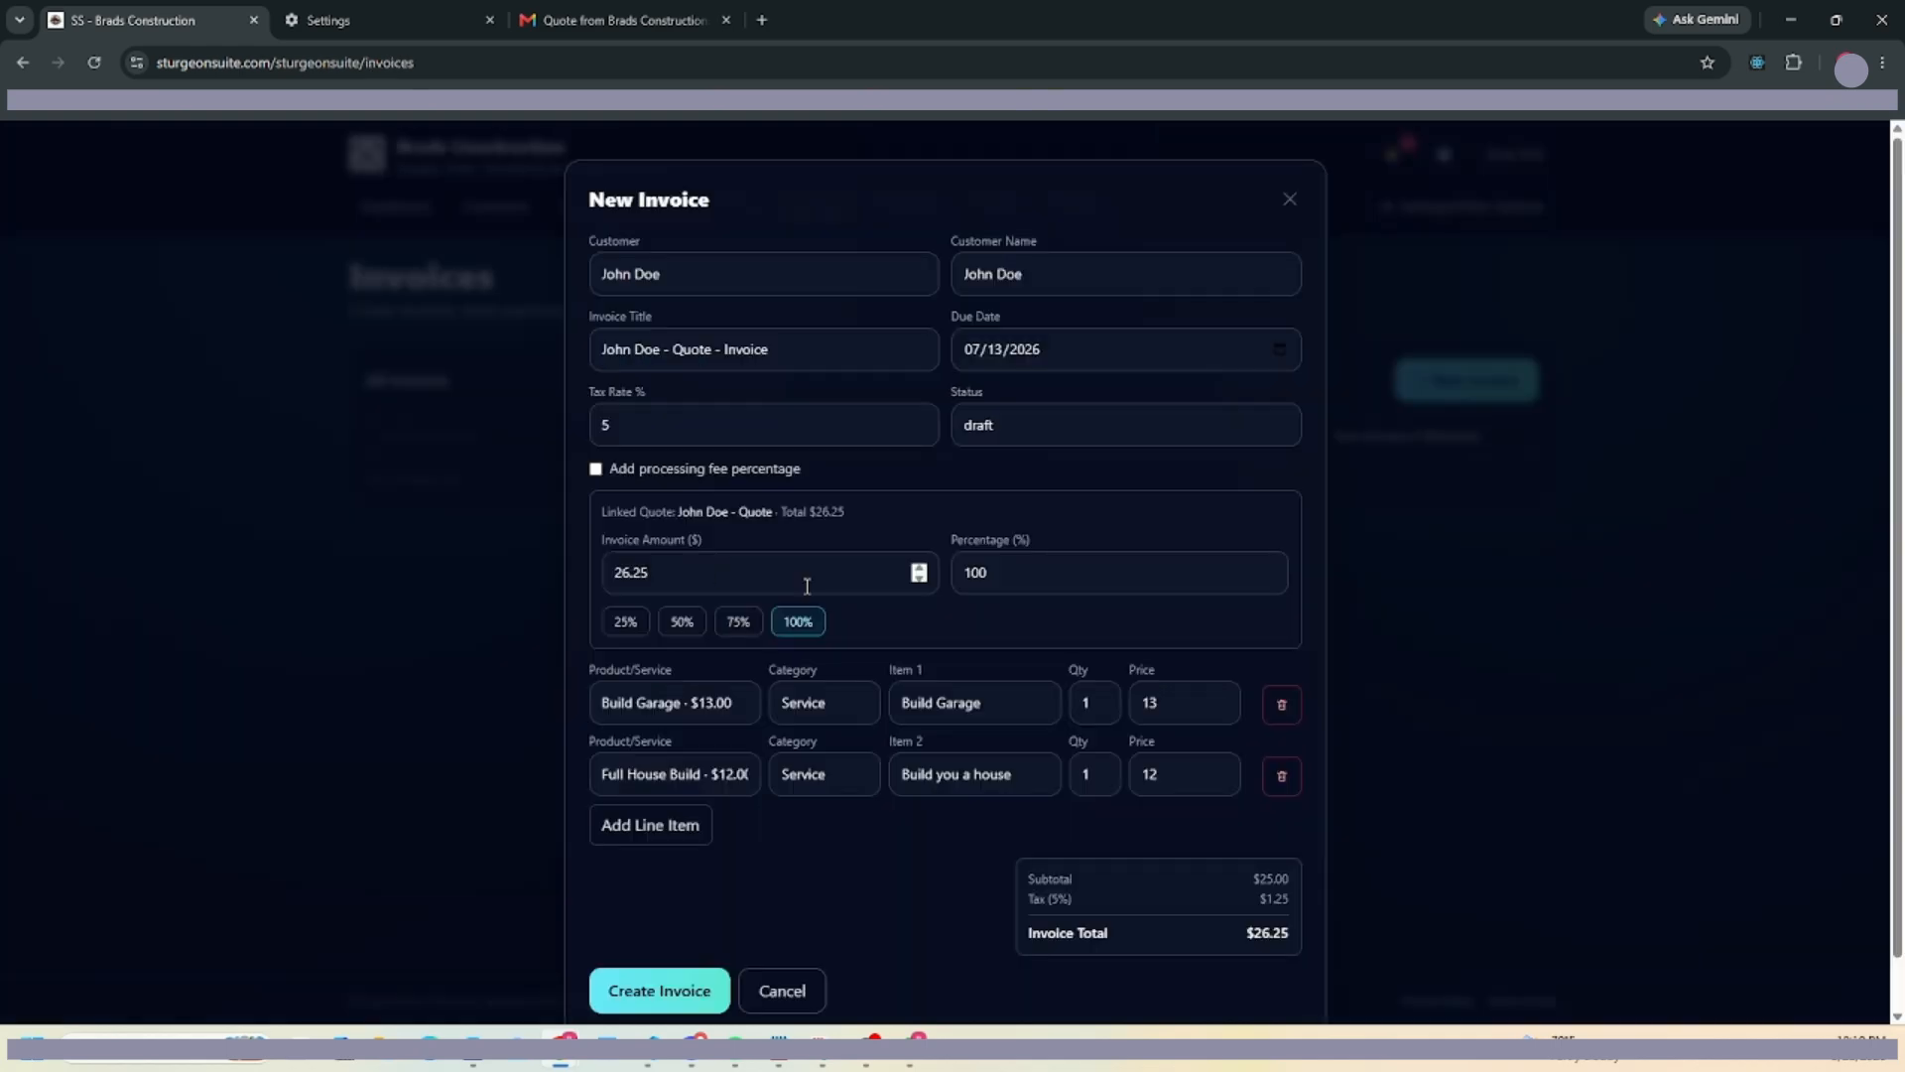
{"action": "scroll", "coordinate": [730, 445], "scroll_direction": "down", "scroll_amount": 1}
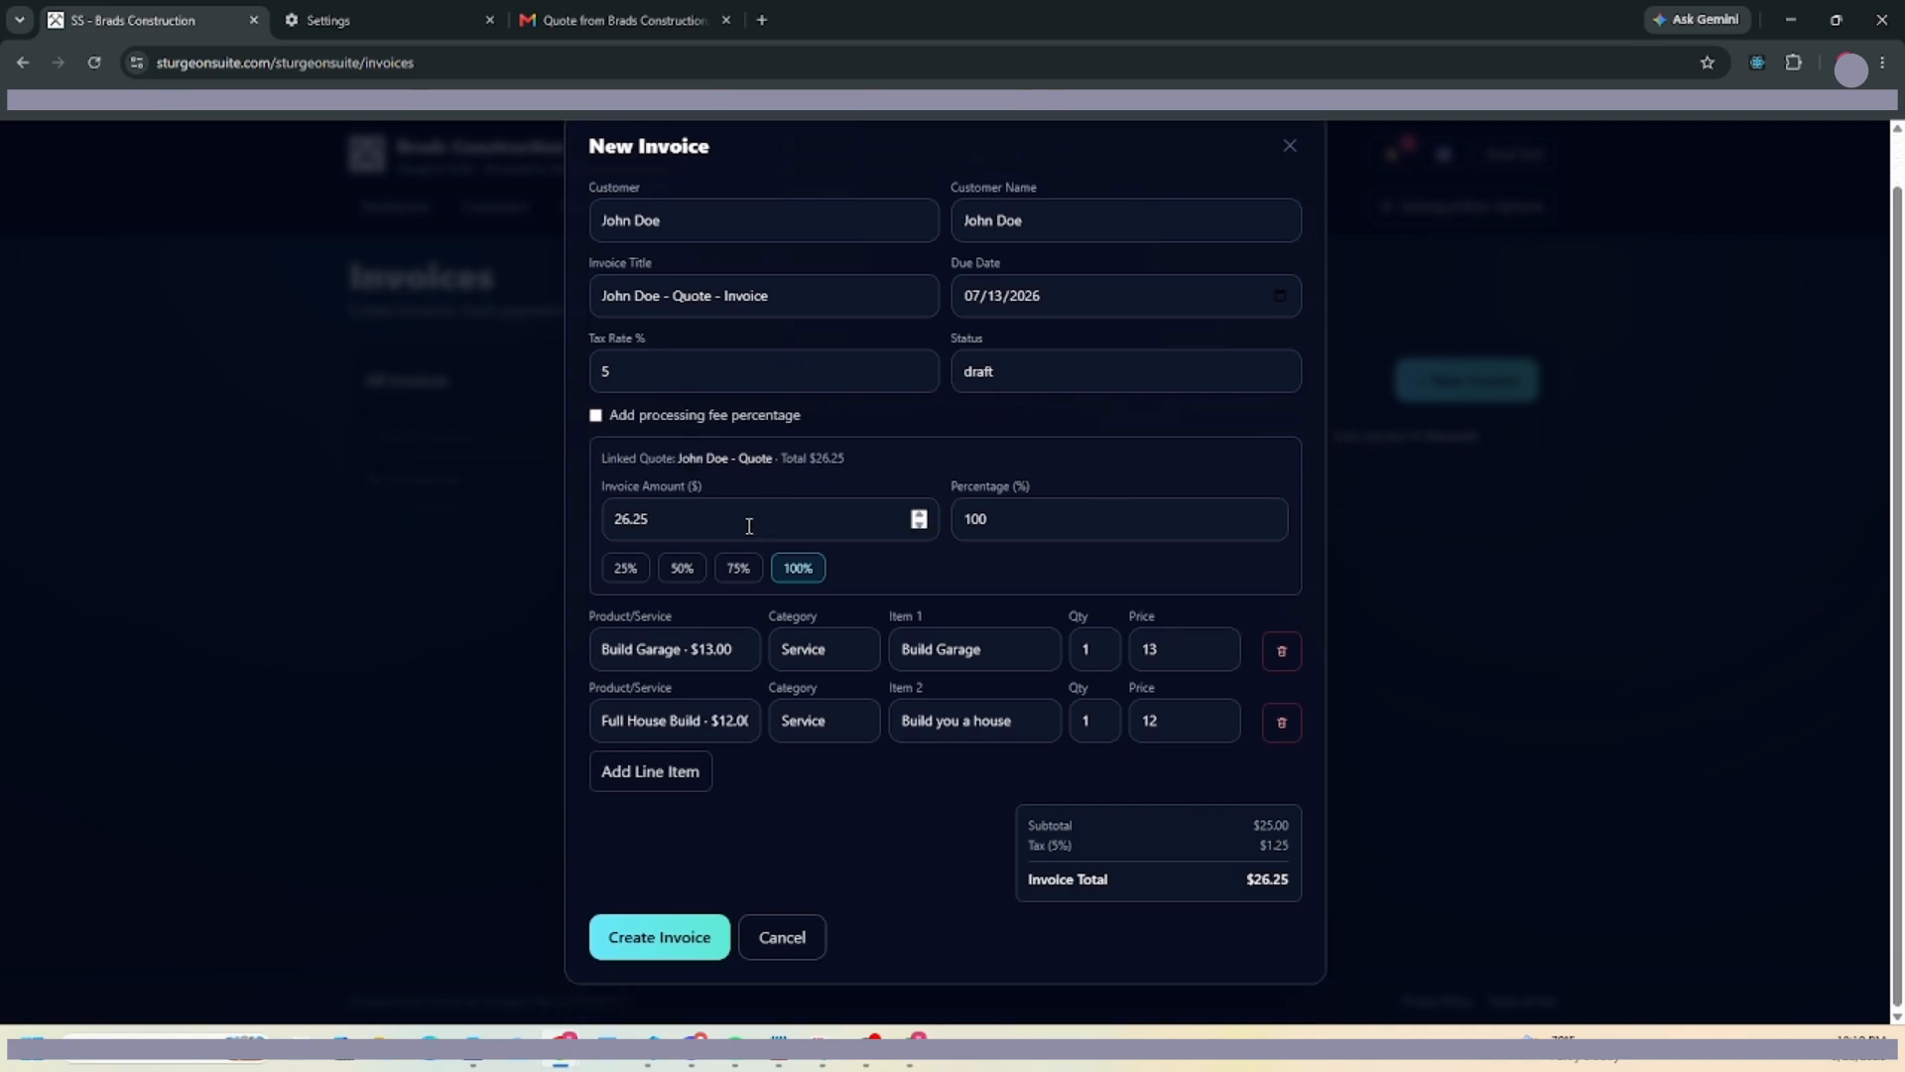
{"action": "left_click", "coordinate": [802, 572]}
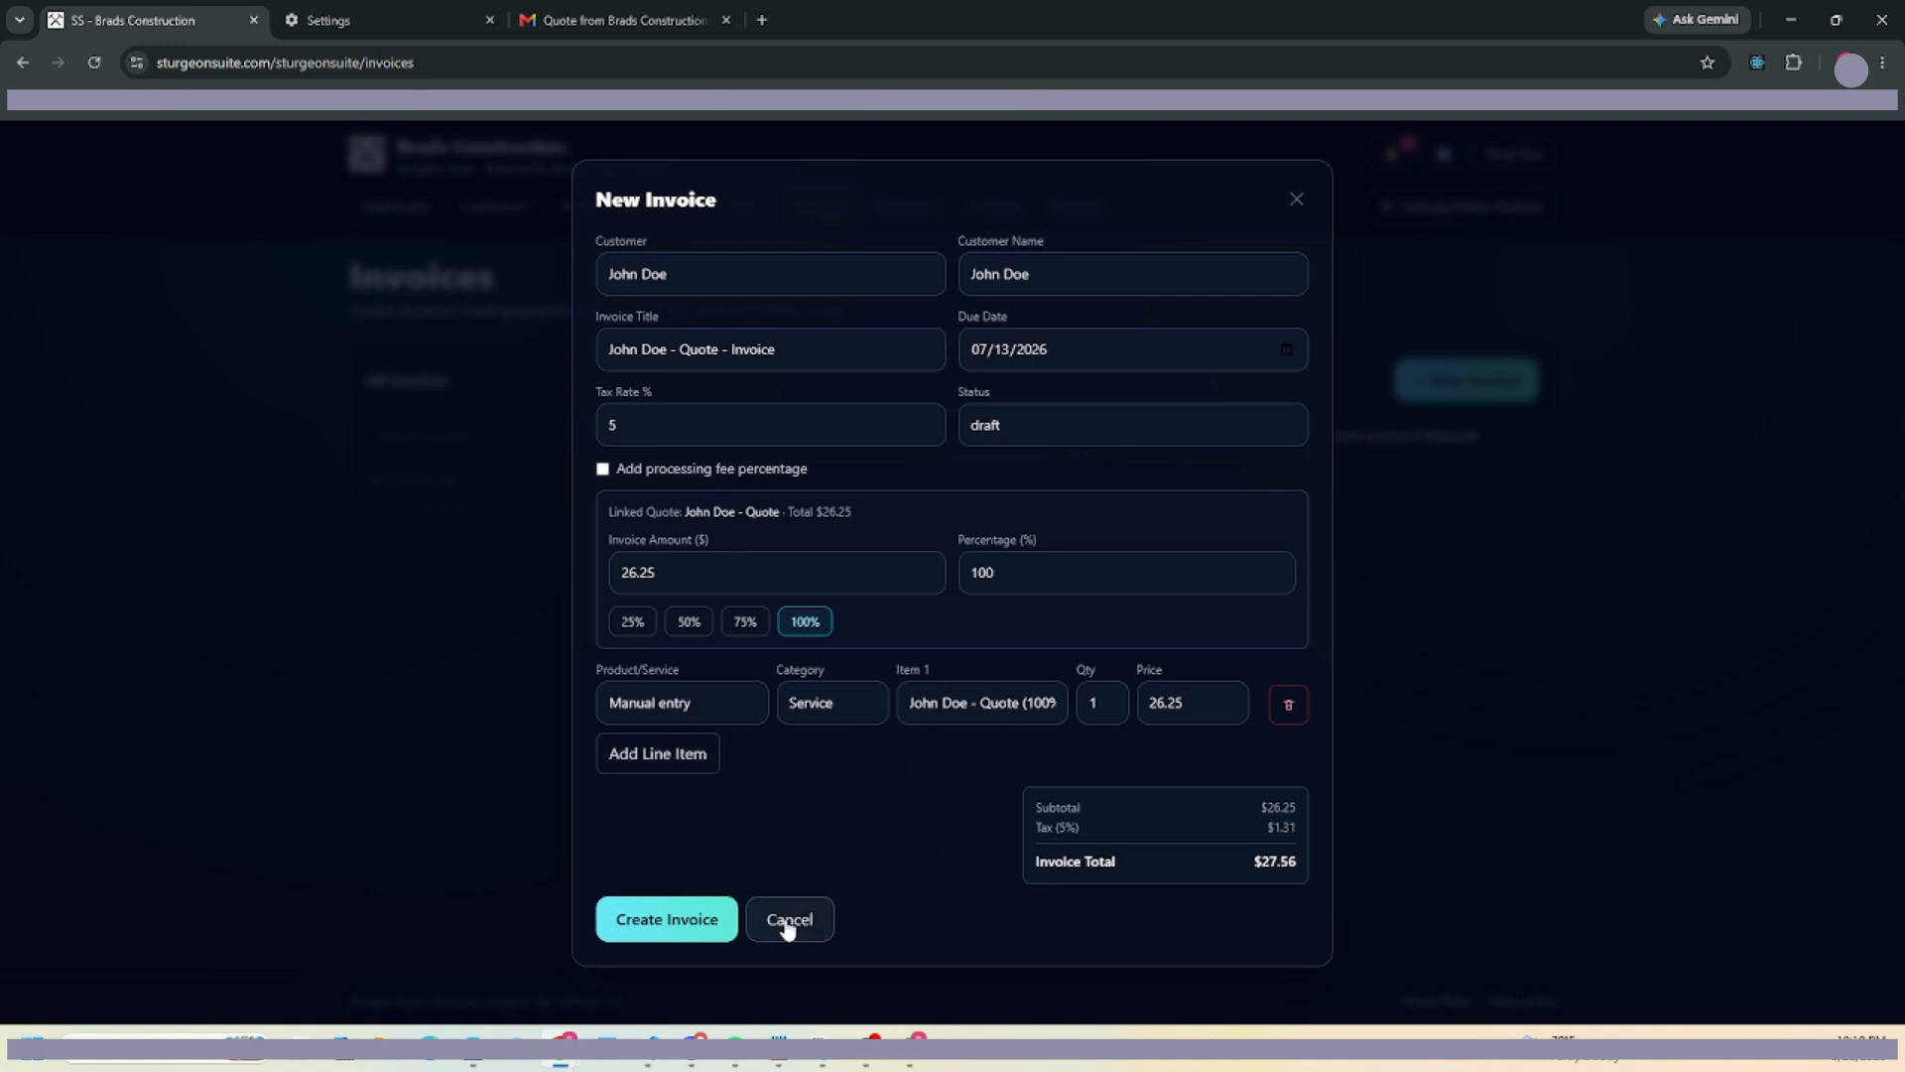
{"action": "left_click", "coordinate": [655, 921]}
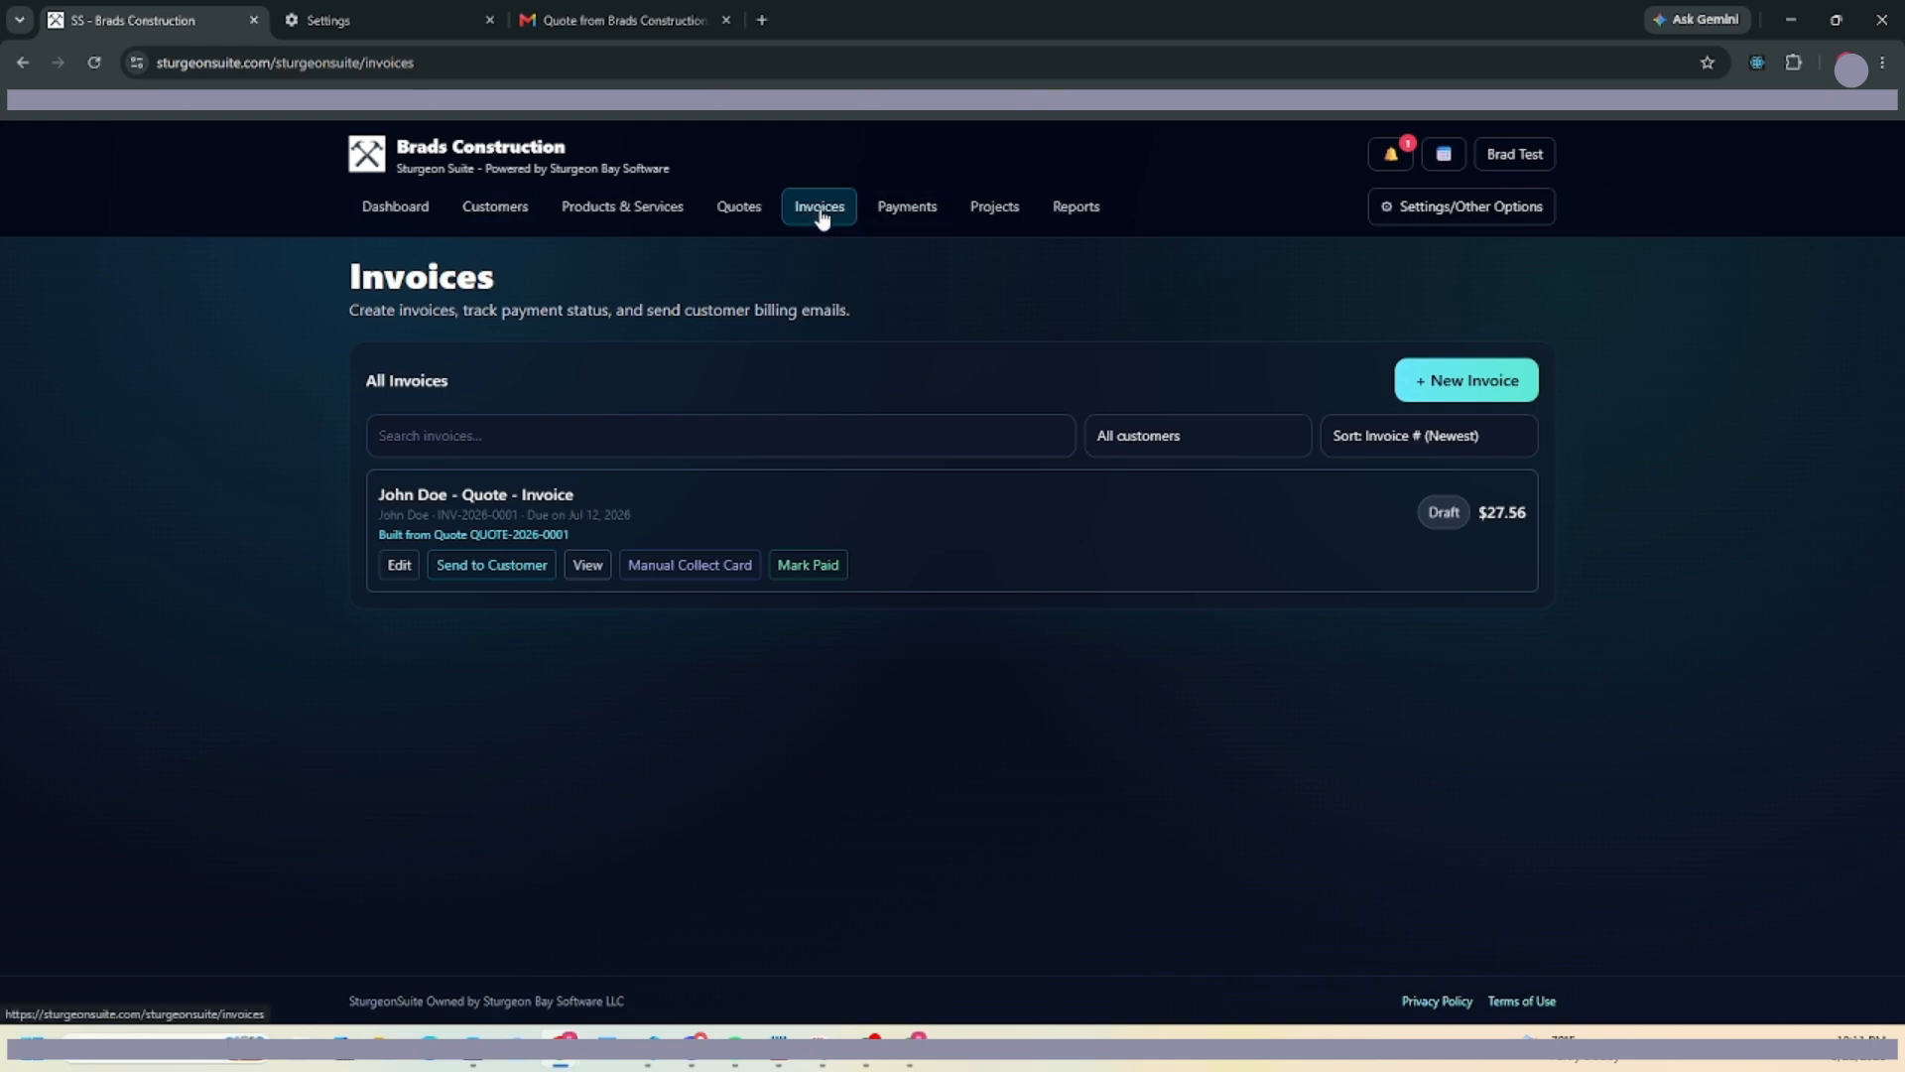
Review the $27.56 invoice preview, email it to the customer, and check the Gmail inbox.
{"action": "left_click", "coordinate": [587, 564]}
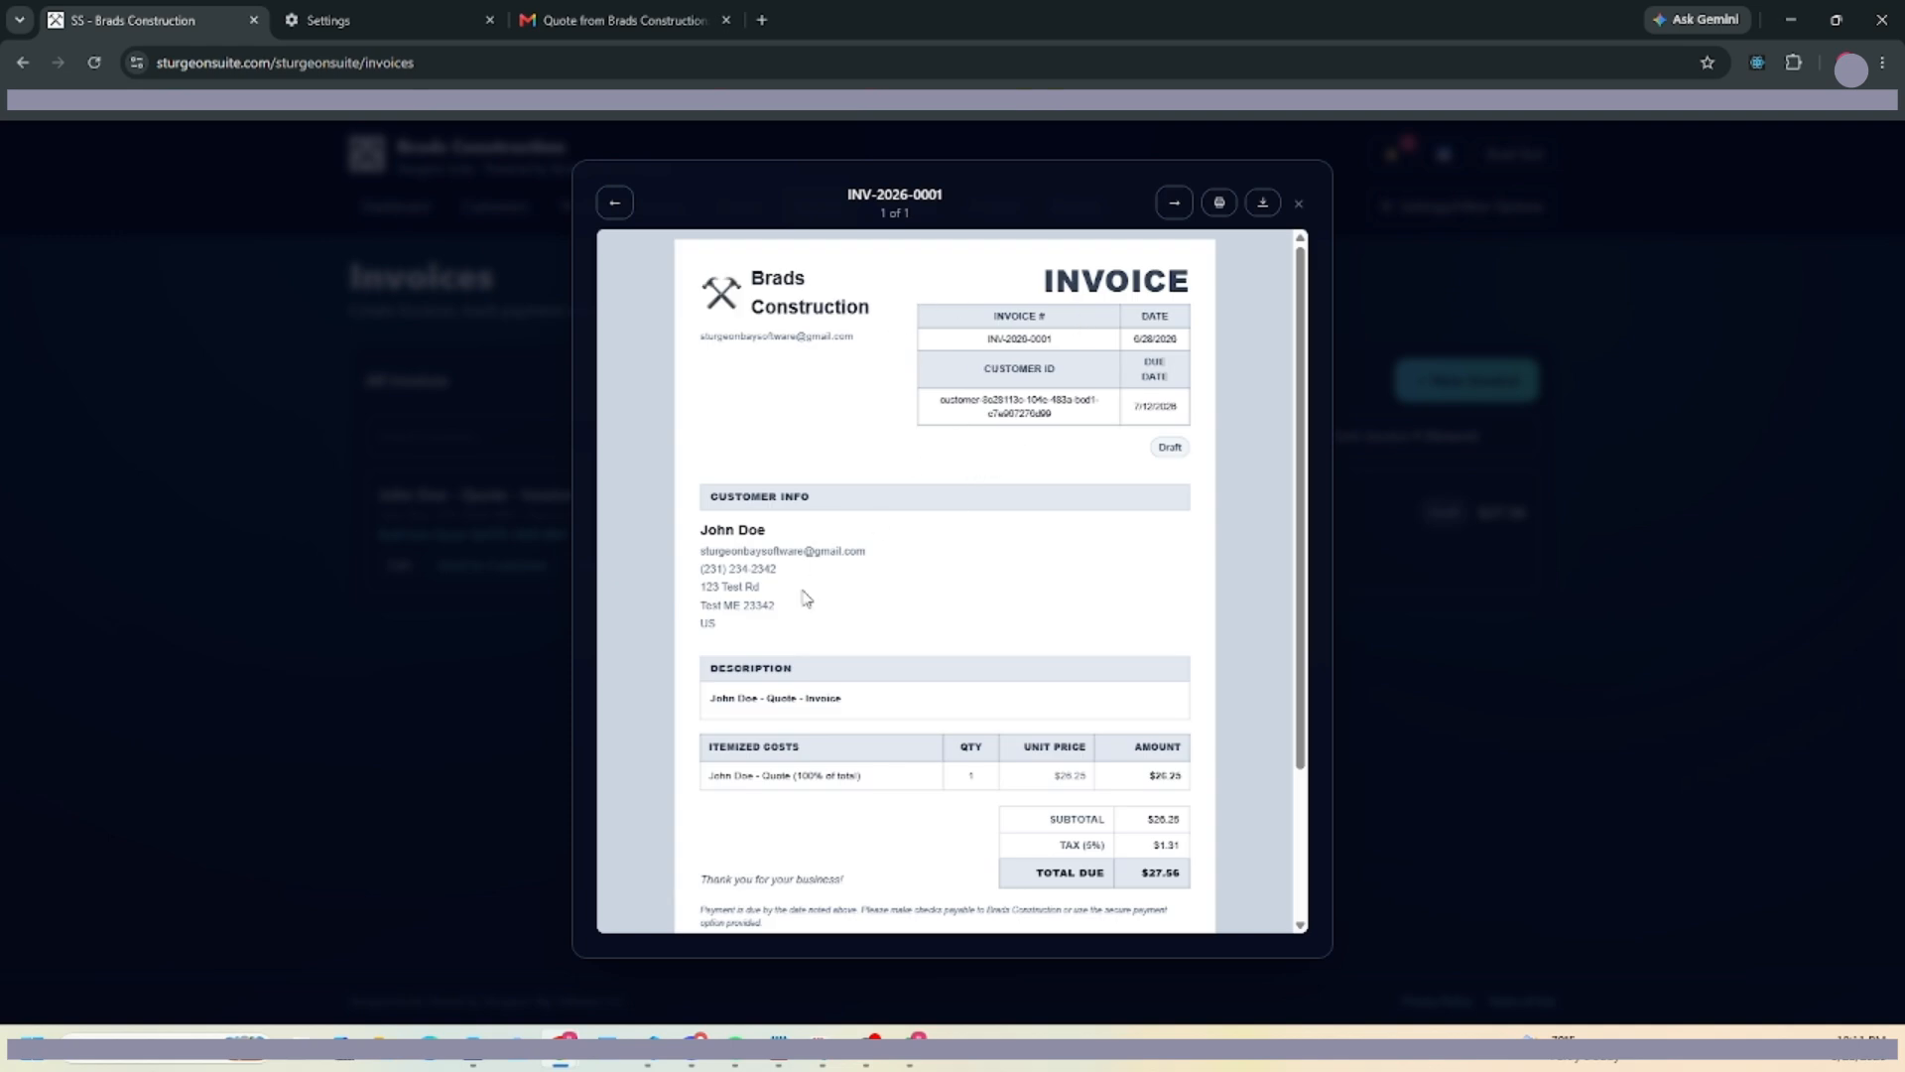
{"action": "scroll", "coordinate": [799, 630], "scroll_direction": "down", "scroll_amount": 3}
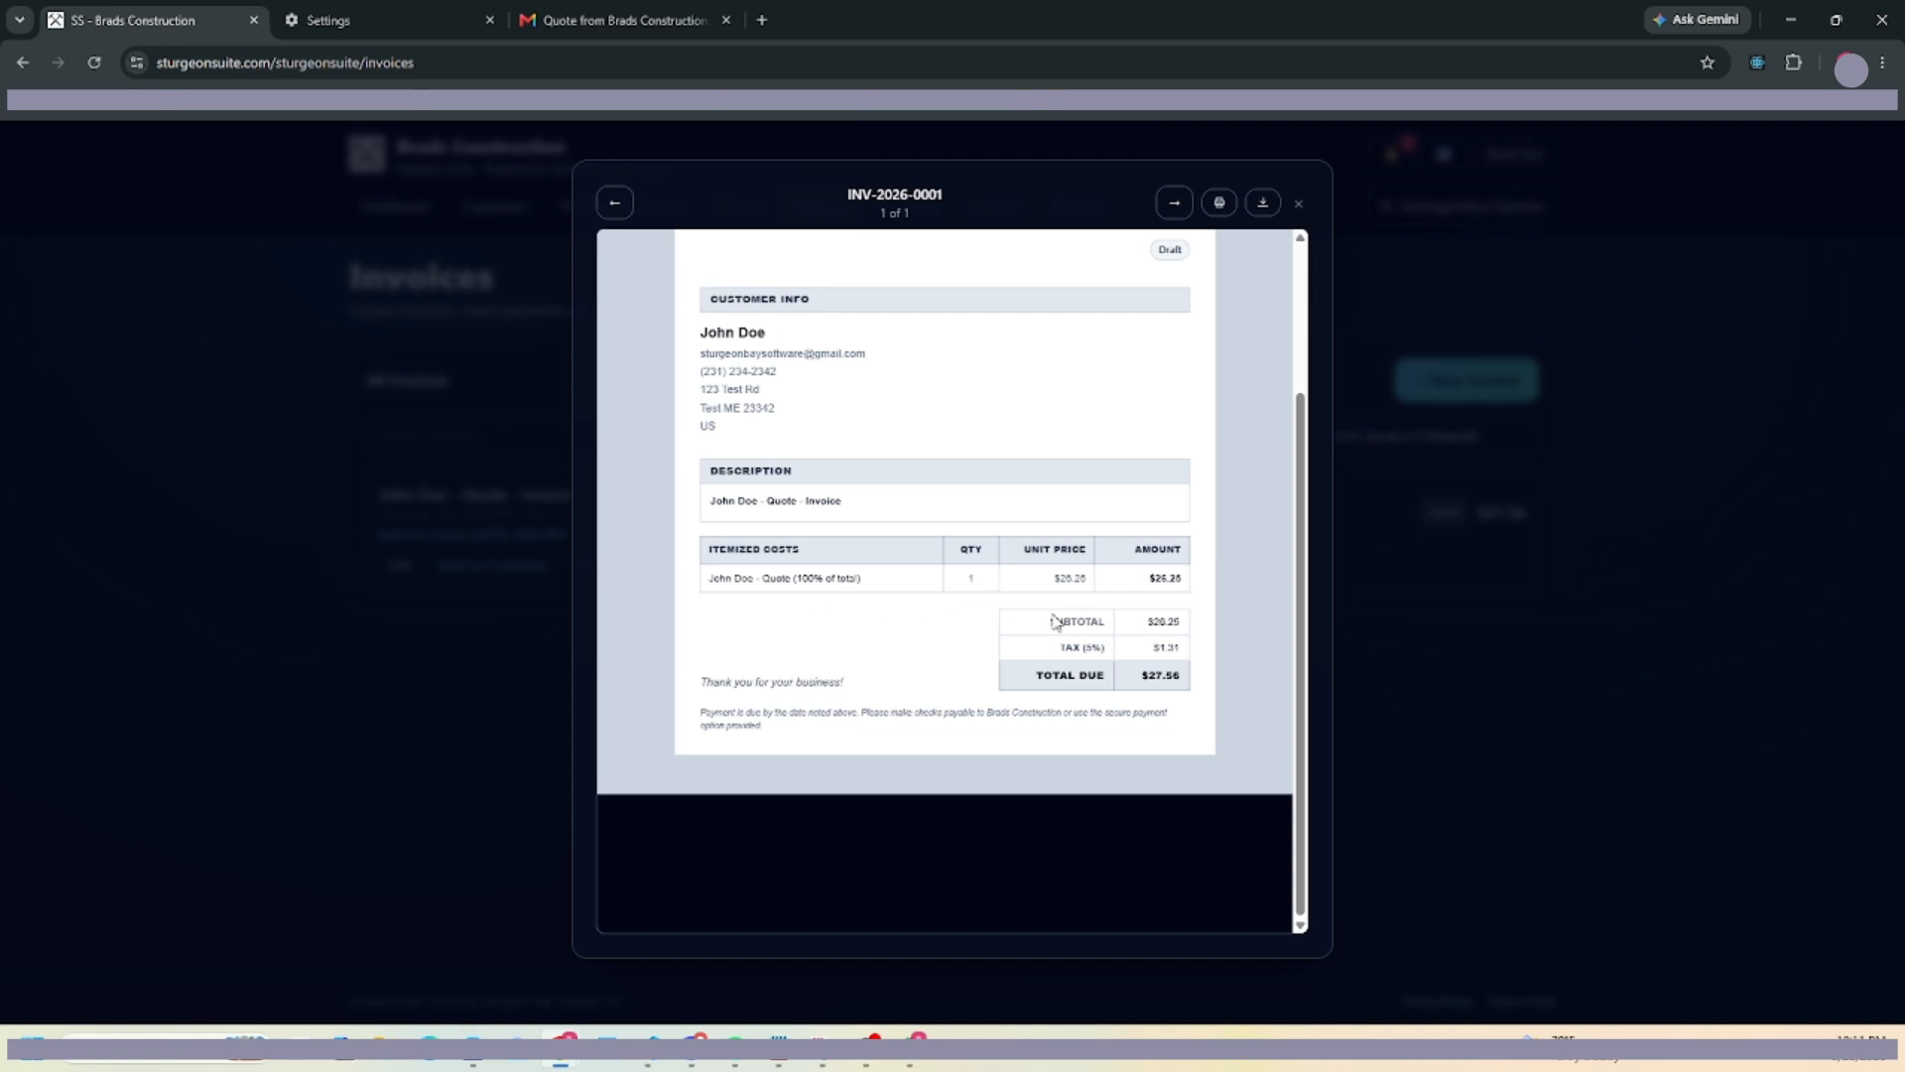
{"action": "scroll", "coordinate": [1105, 532], "scroll_direction": "up", "scroll_amount": 3}
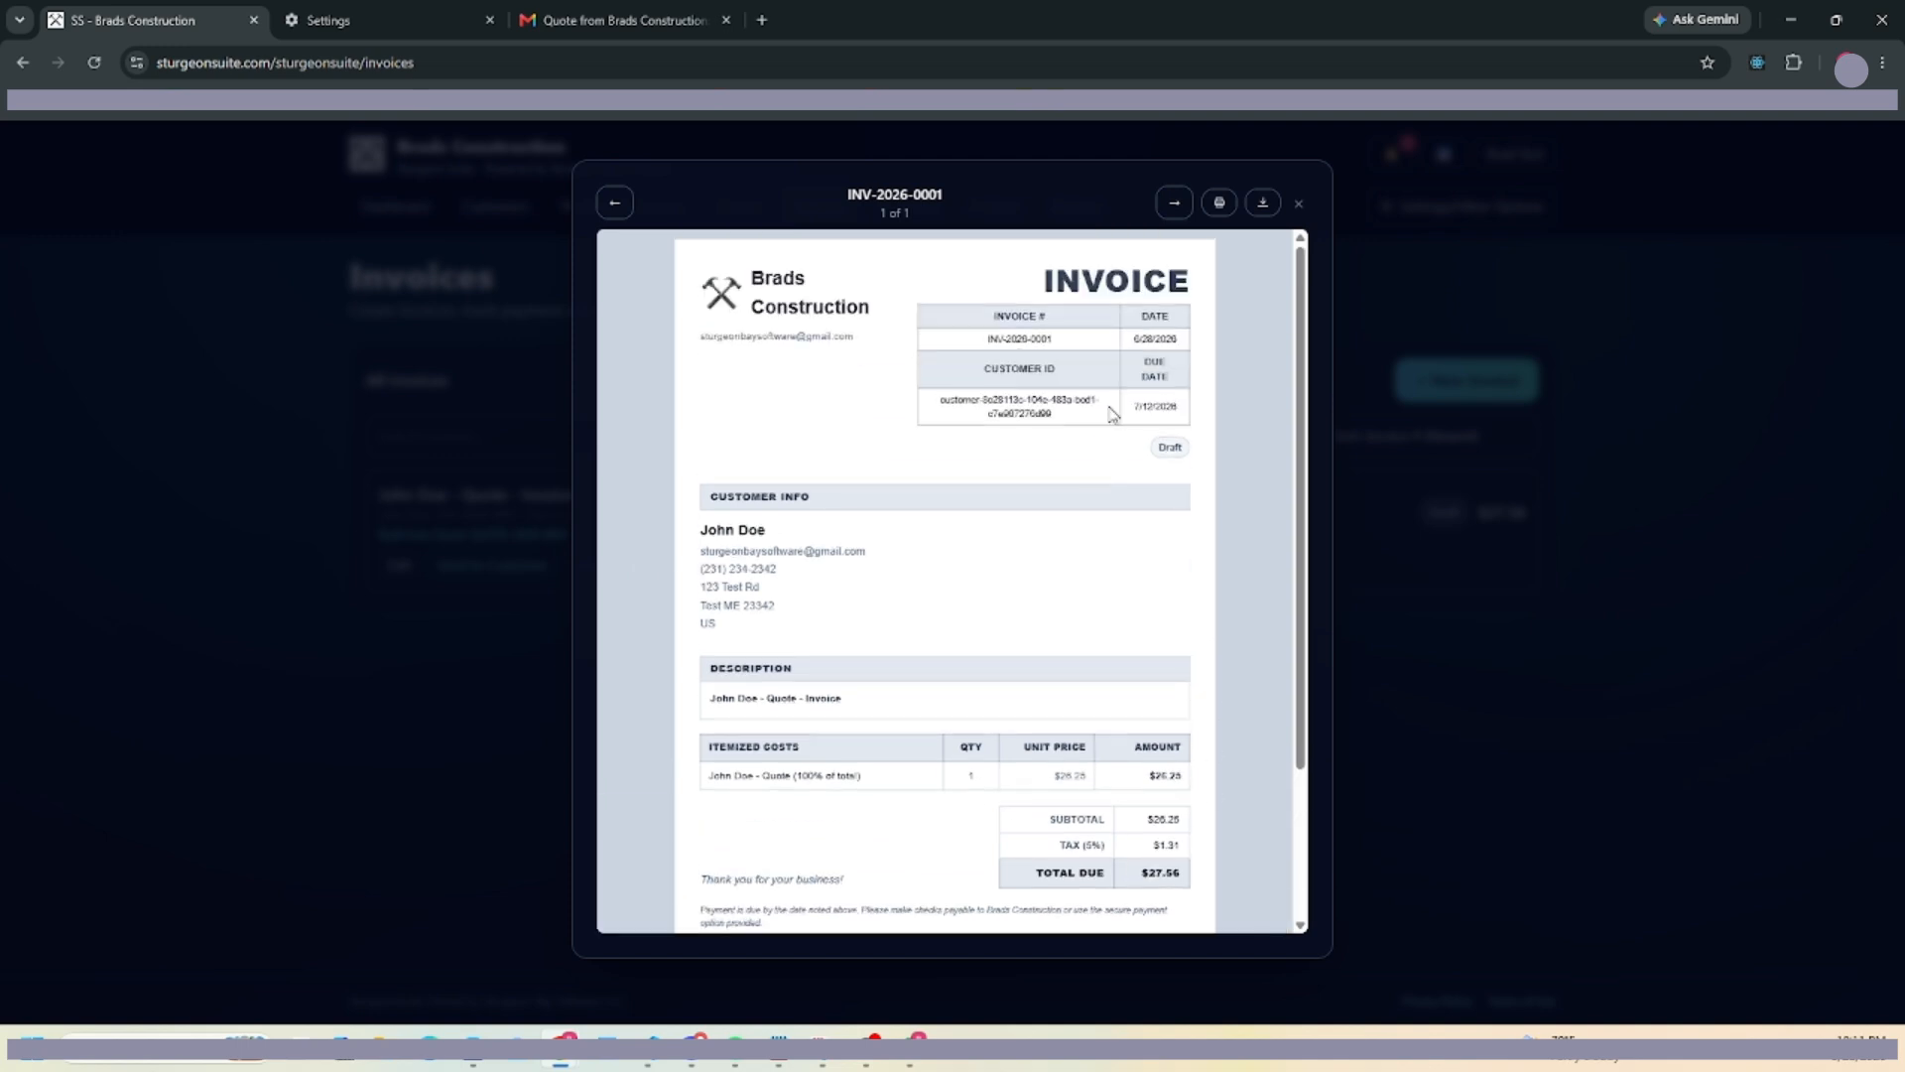
{"action": "left_click", "coordinate": [1299, 204]}
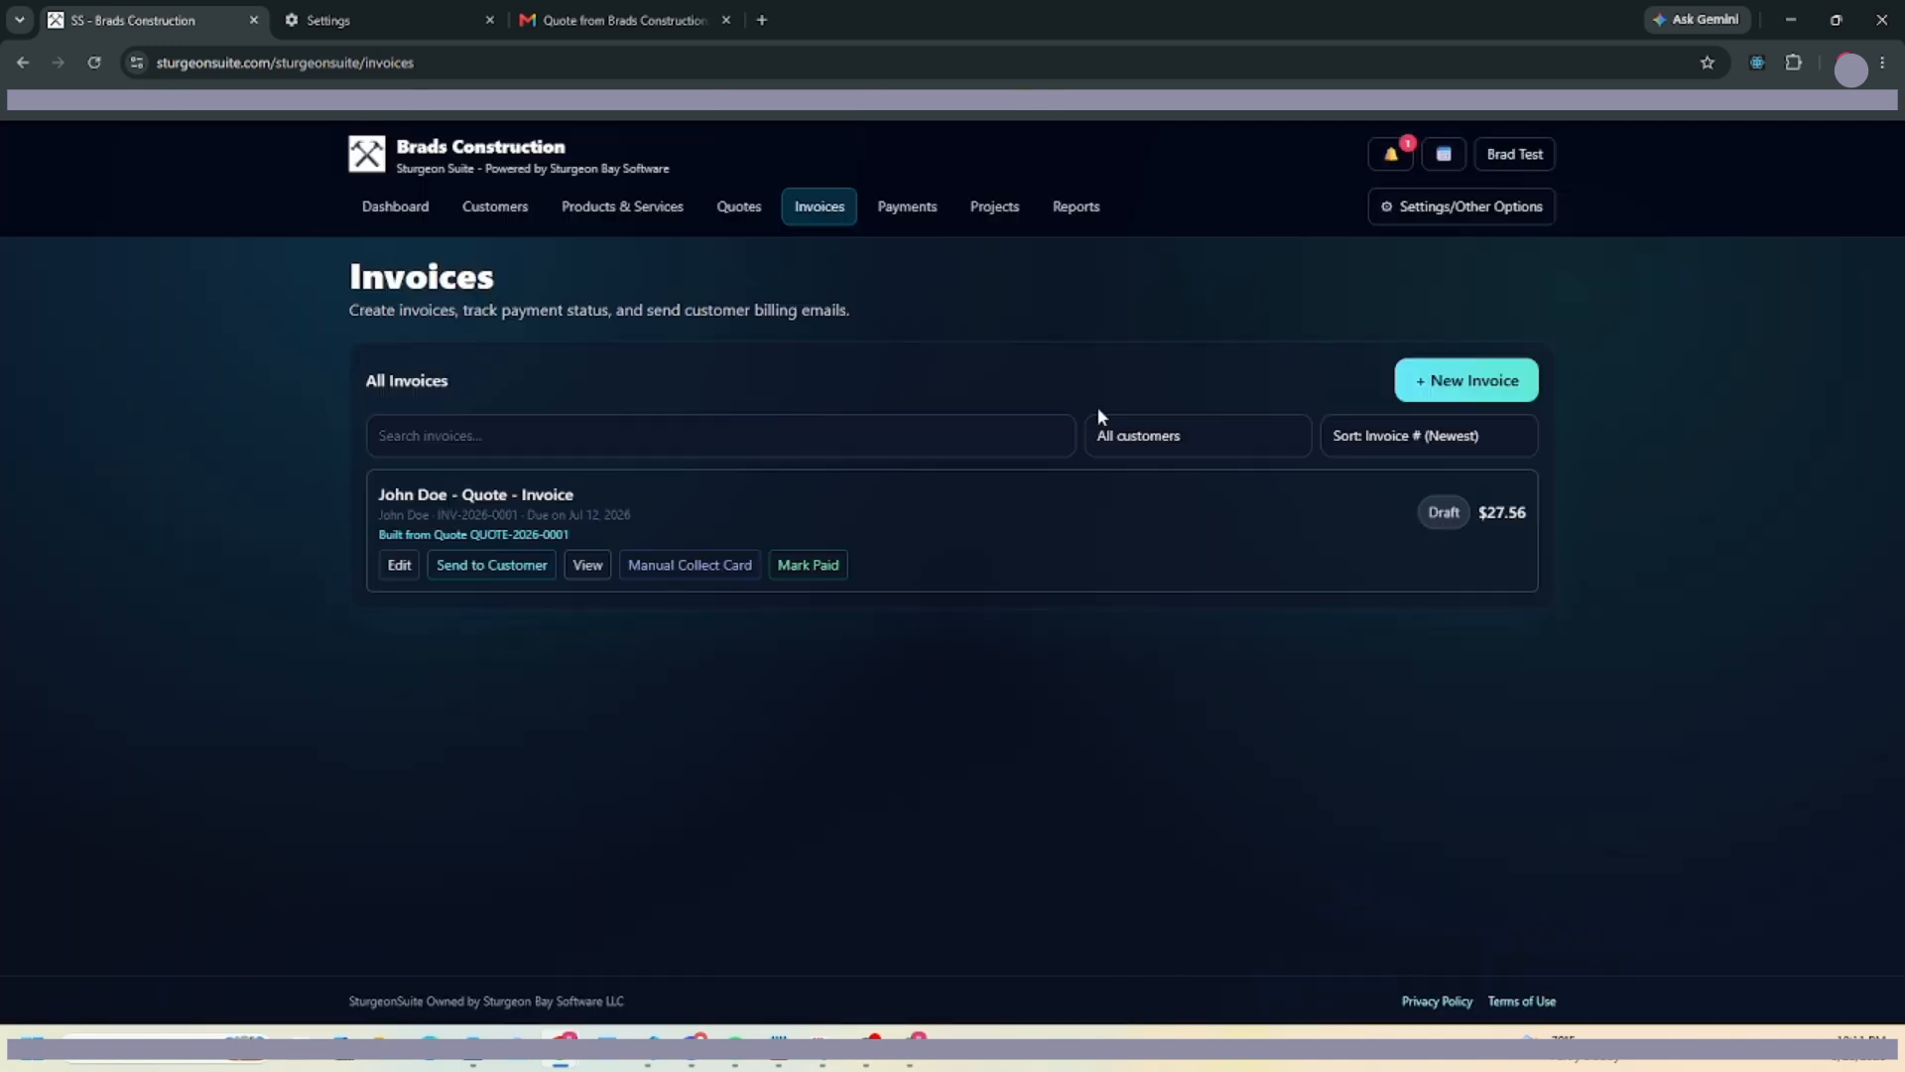
{"action": "left_click", "coordinate": [512, 567]}
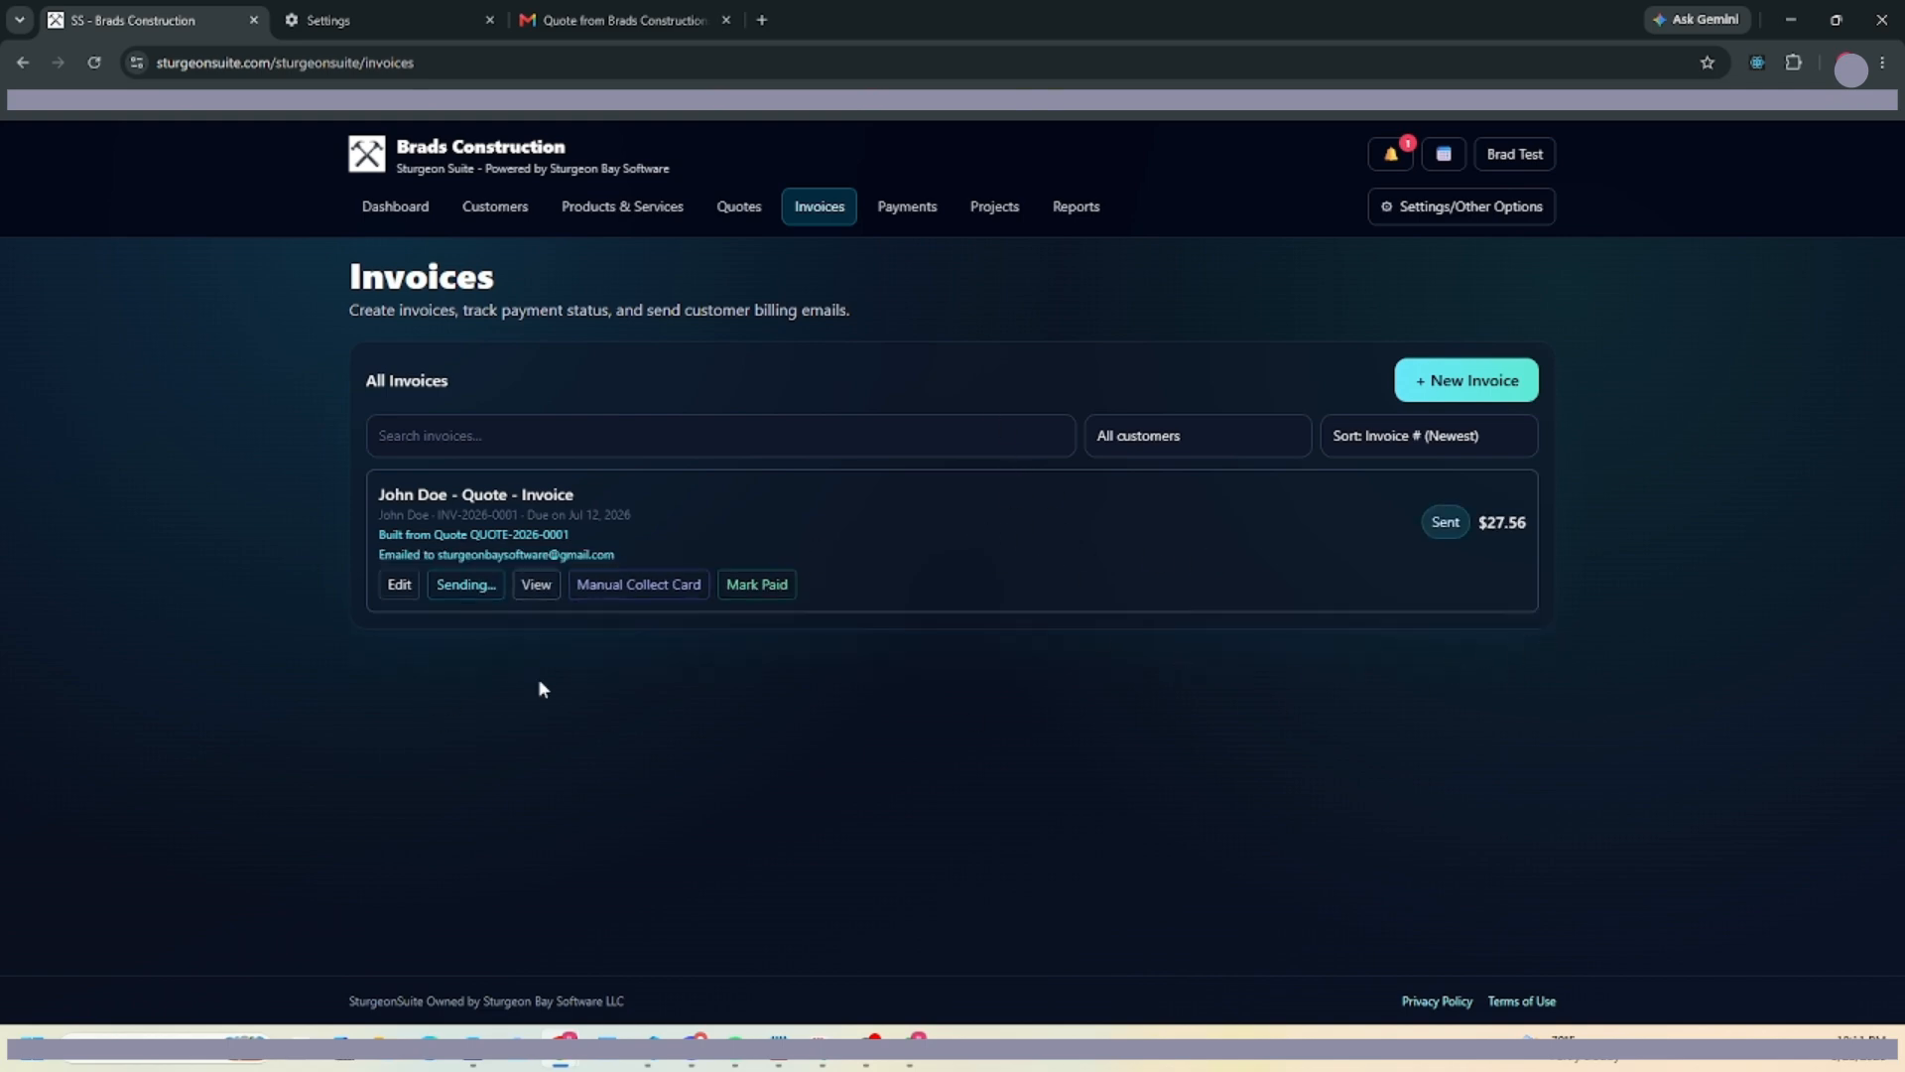
{"action": "left_click", "coordinate": [575, 19]}
{"action": "left_click", "coordinate": [119, 251]}
Copy the invoice email's access code and open its View & Pay link in an incognito window.
{"action": "left_click", "coordinate": [407, 278]}
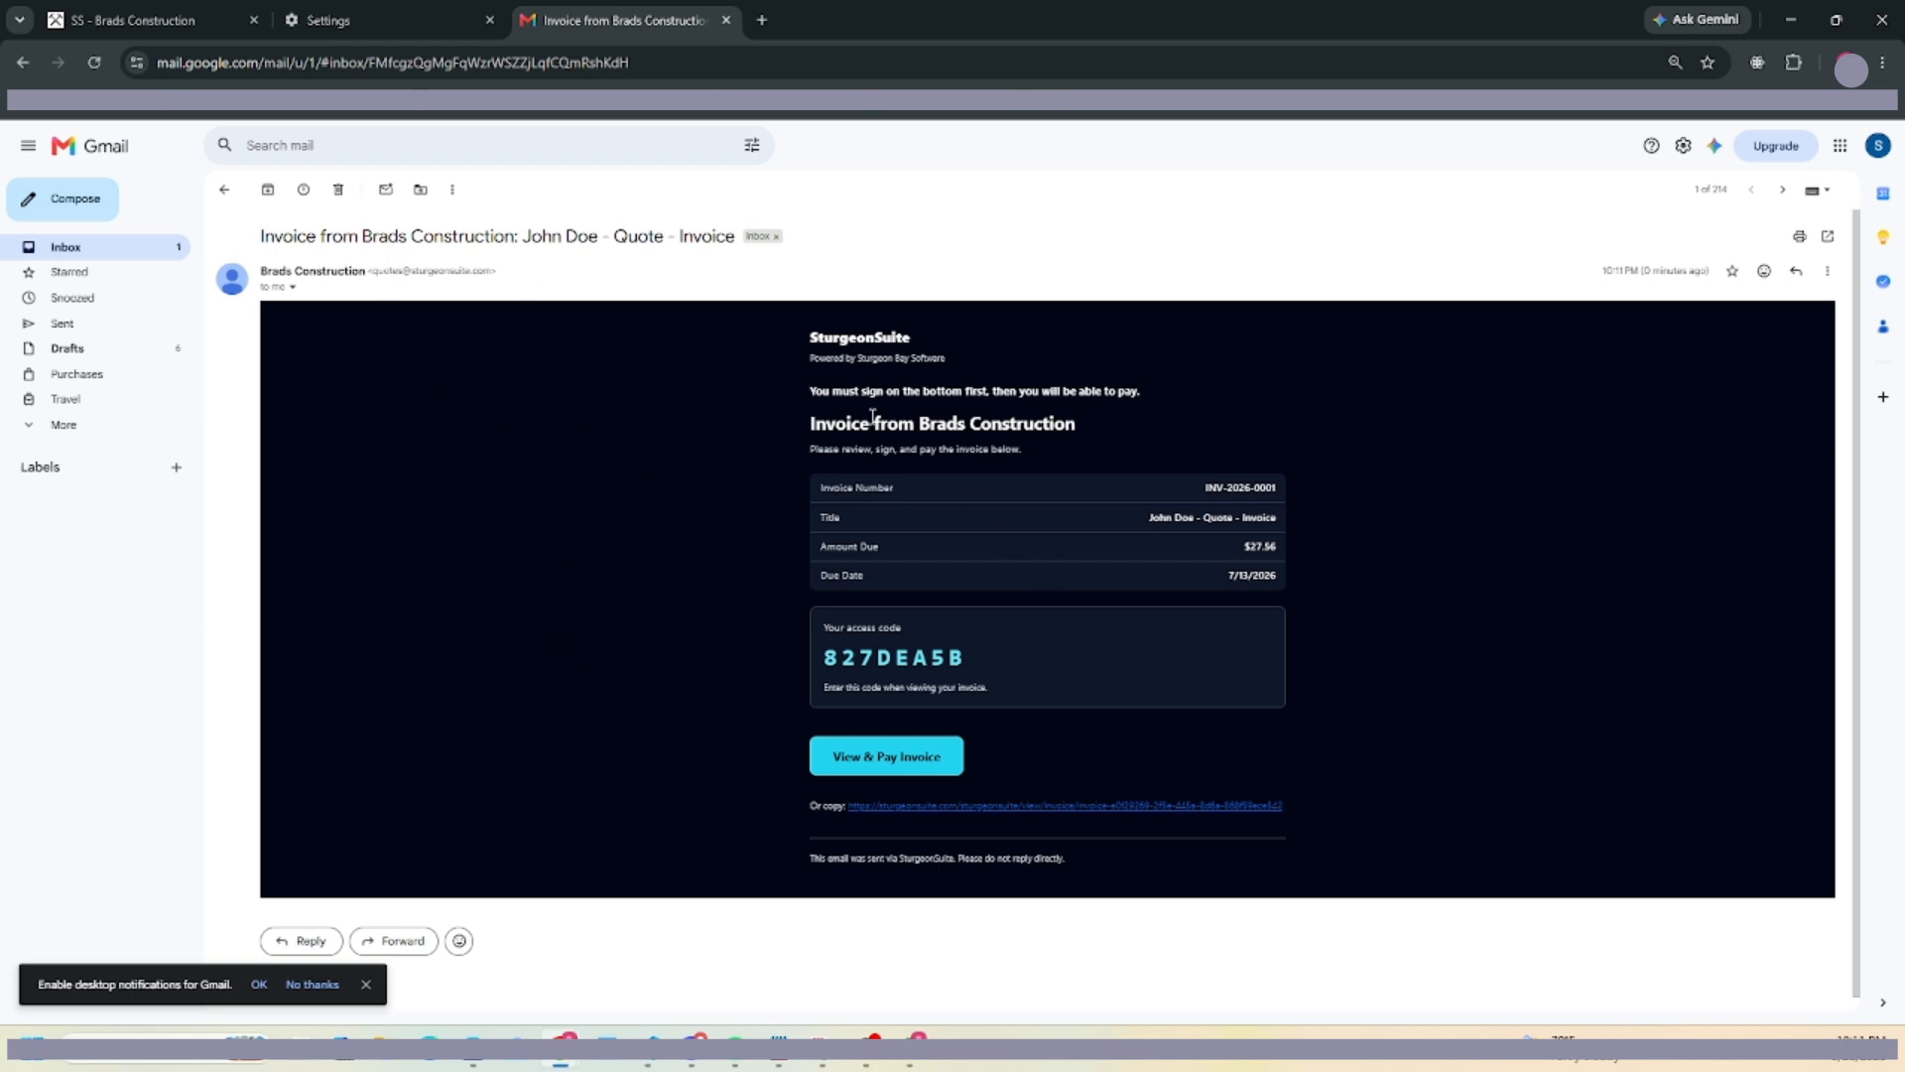
{"action": "left_click_drag", "start_coordinate": [968, 681], "coordinate": [766, 659]}
{"action": "key", "text": "ctrl+c"}
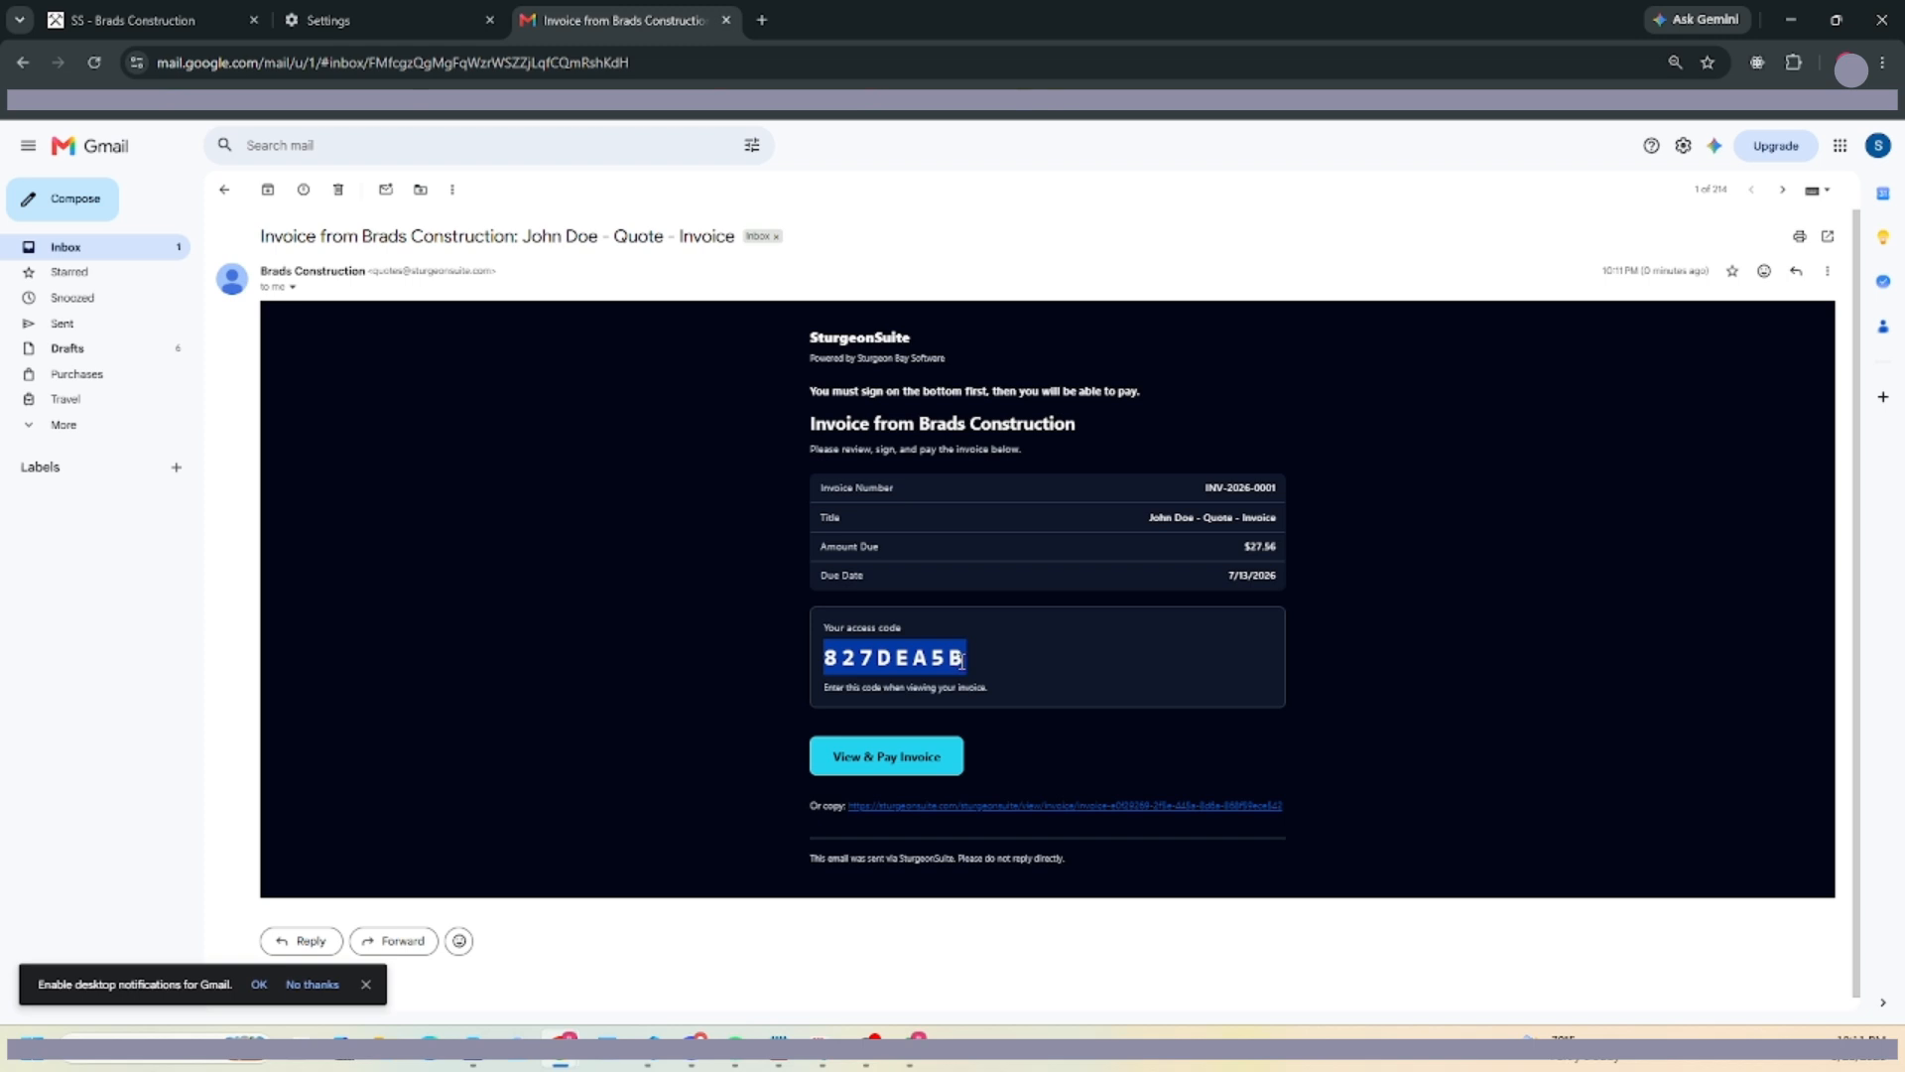
{"action": "left_click", "coordinate": [873, 759]}
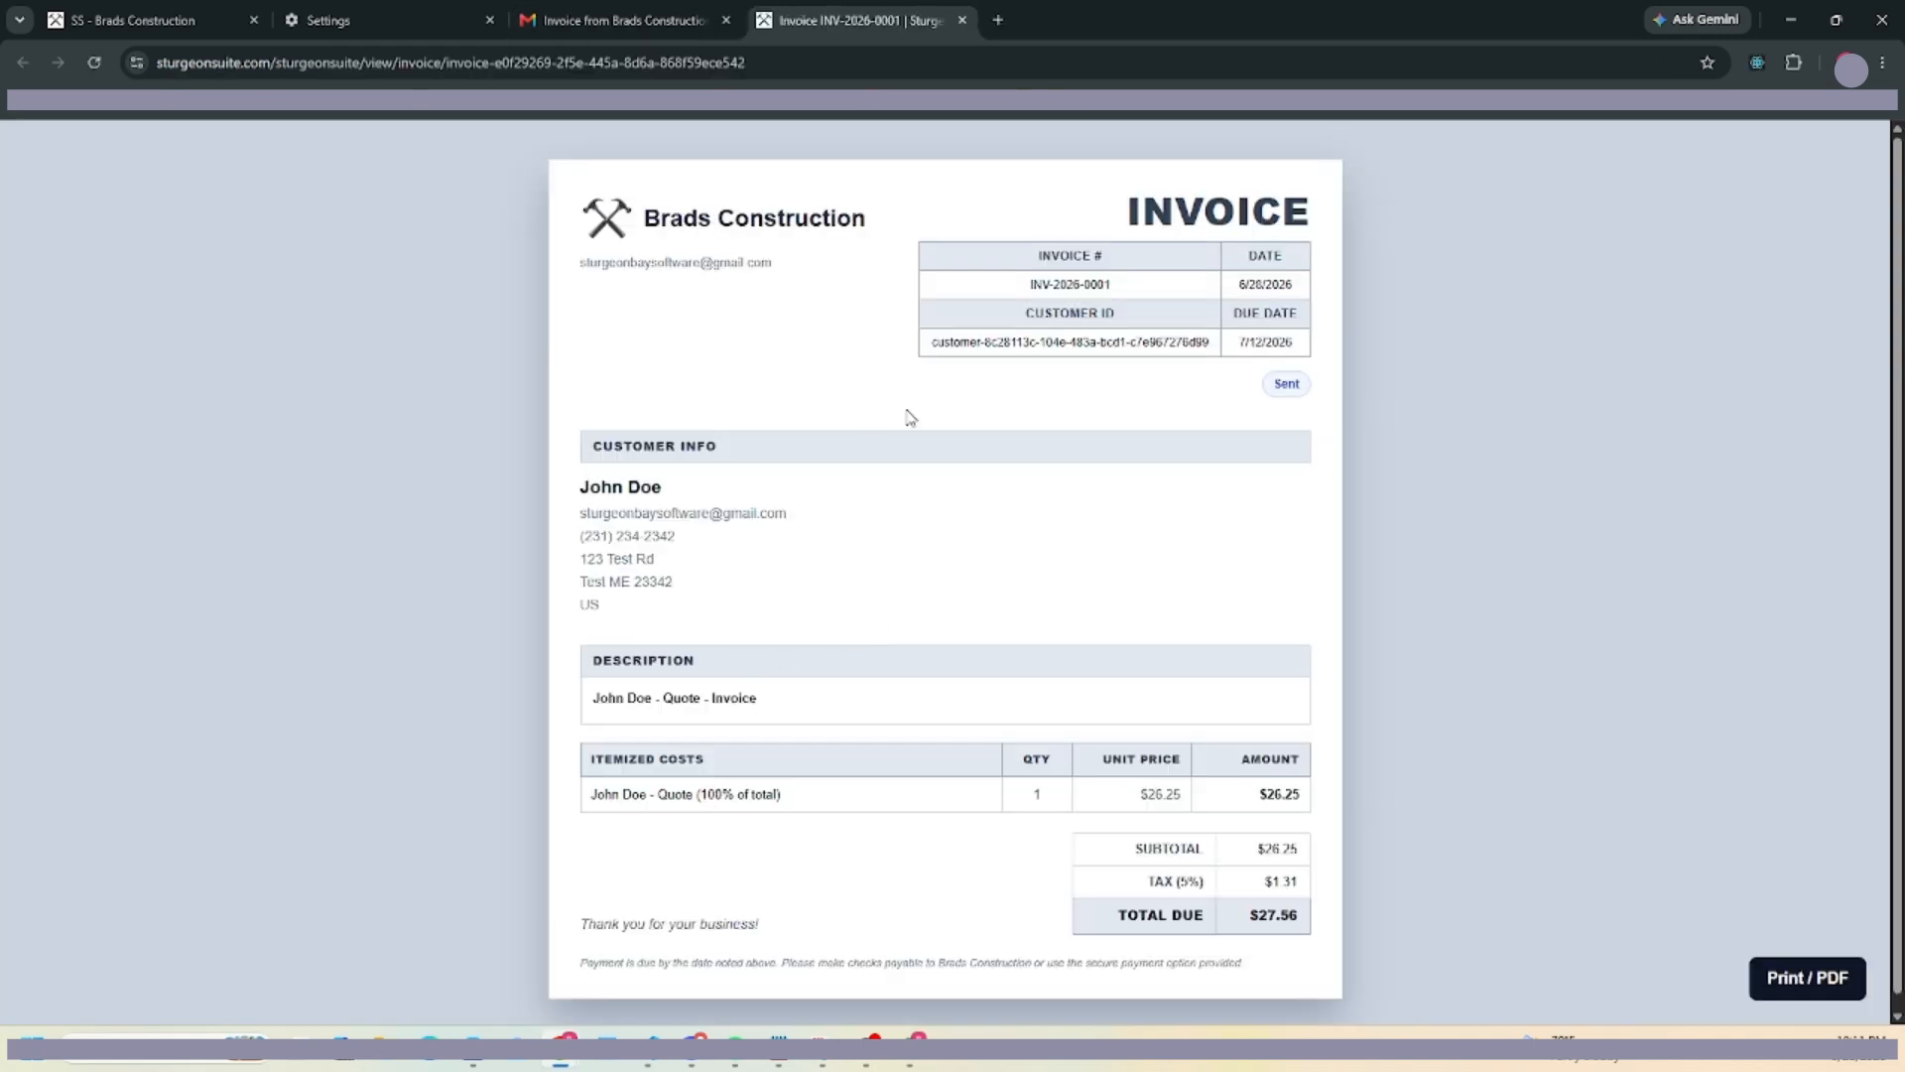
{"action": "left_click", "coordinate": [962, 20]}
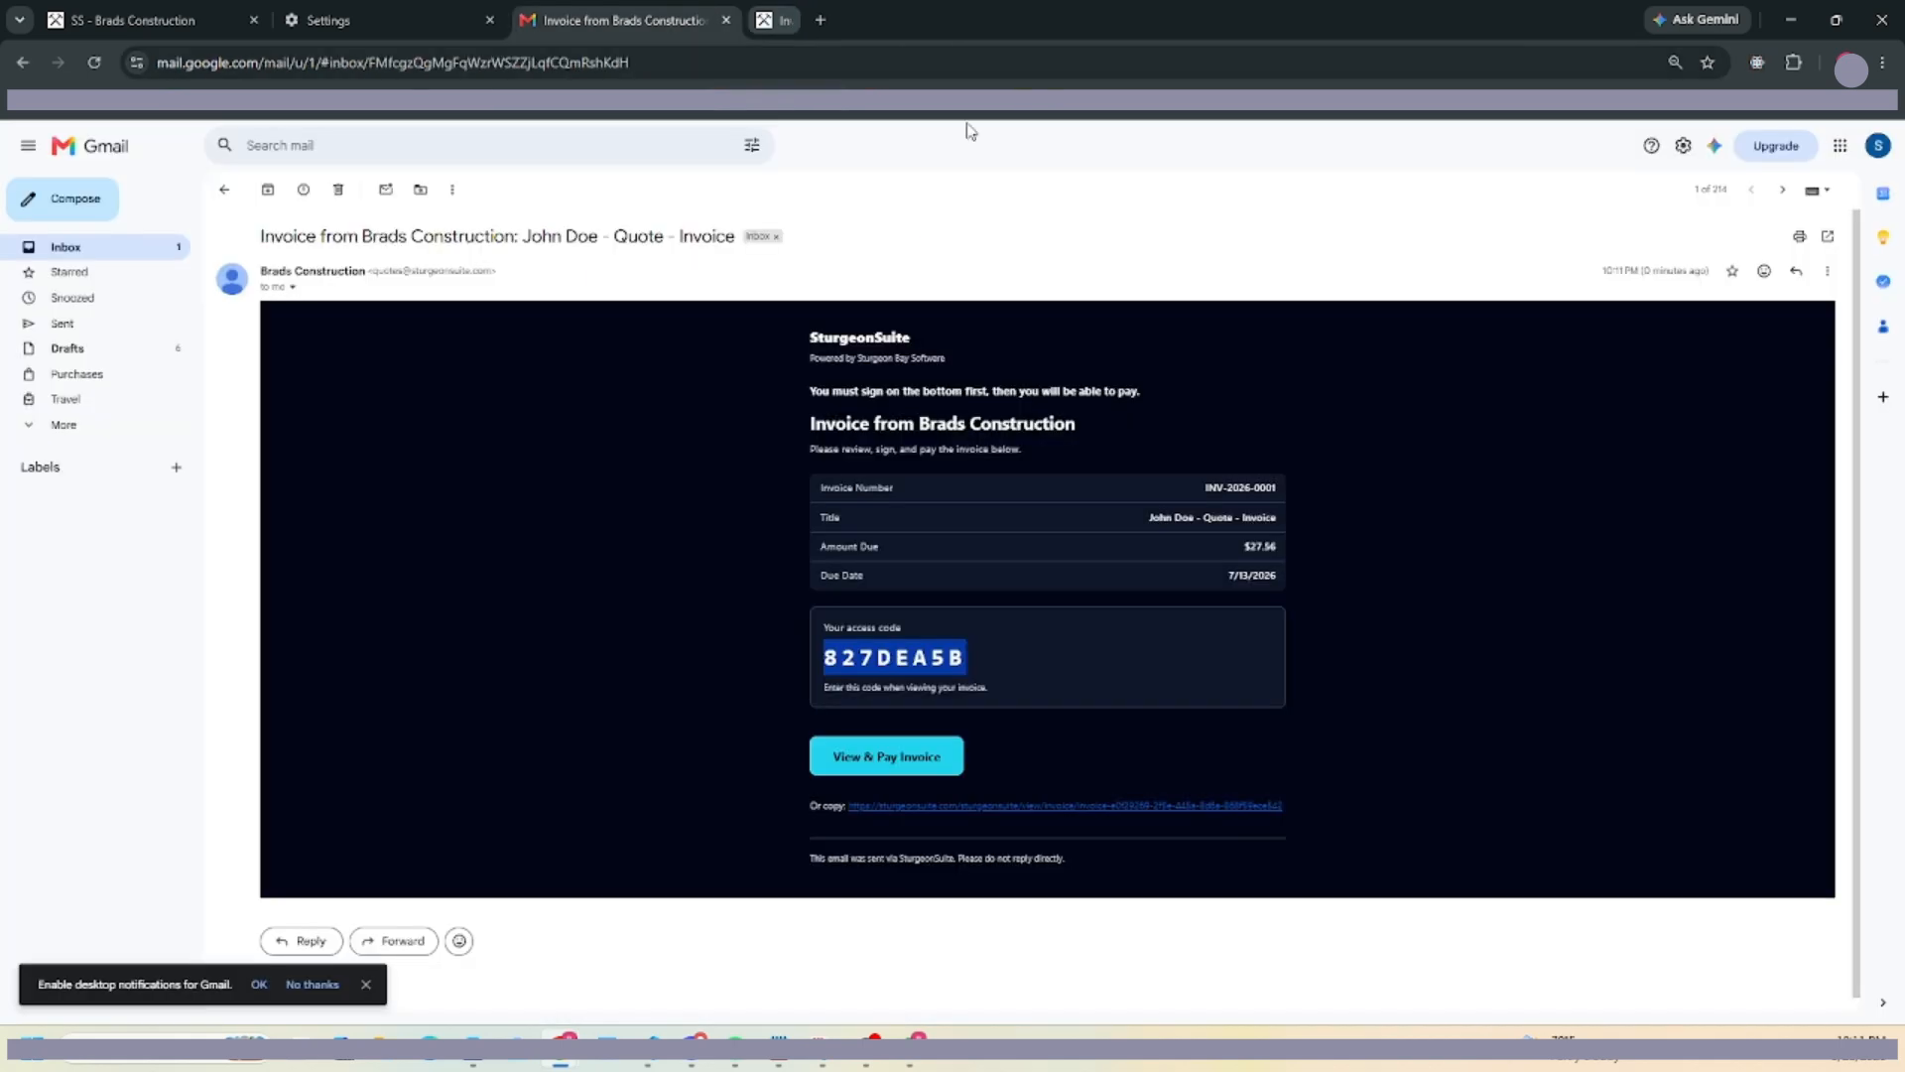
{"action": "right_click", "coordinate": [914, 757]}
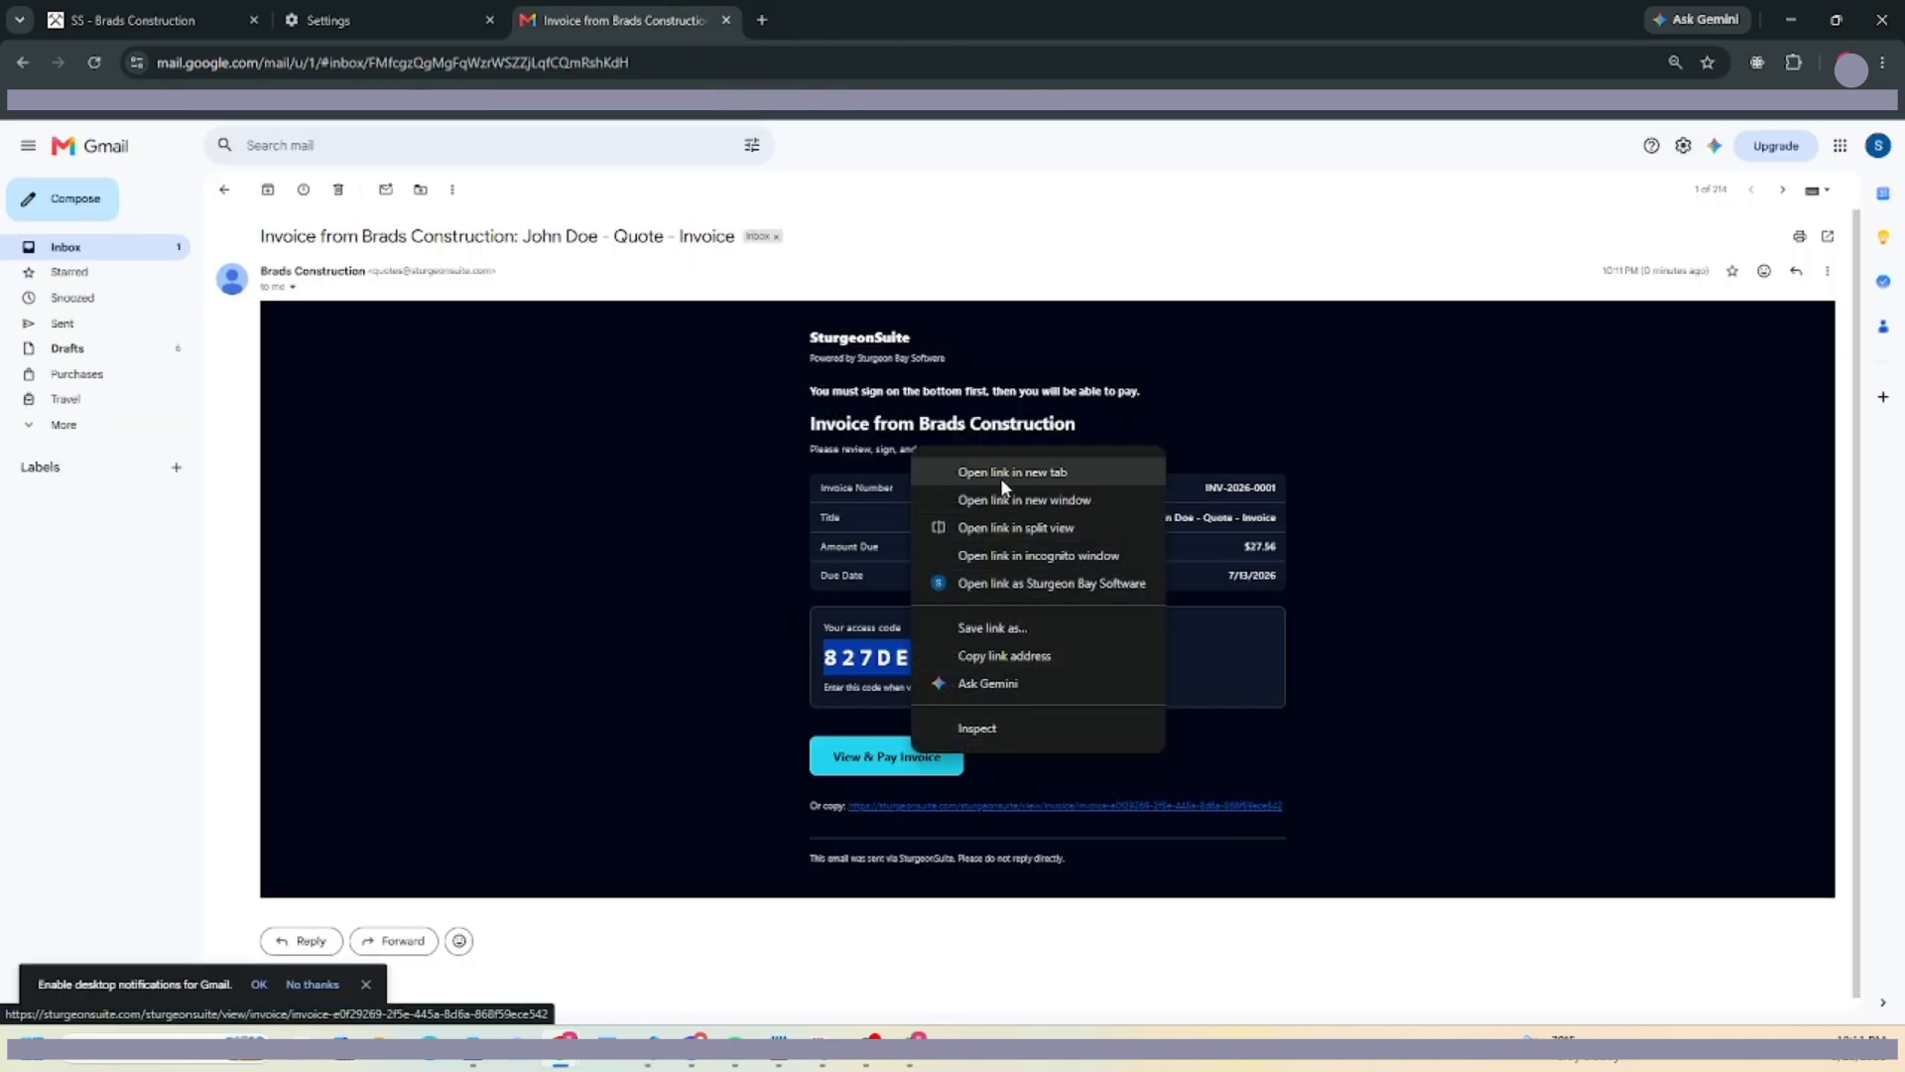
{"action": "left_click", "coordinate": [1040, 553]}
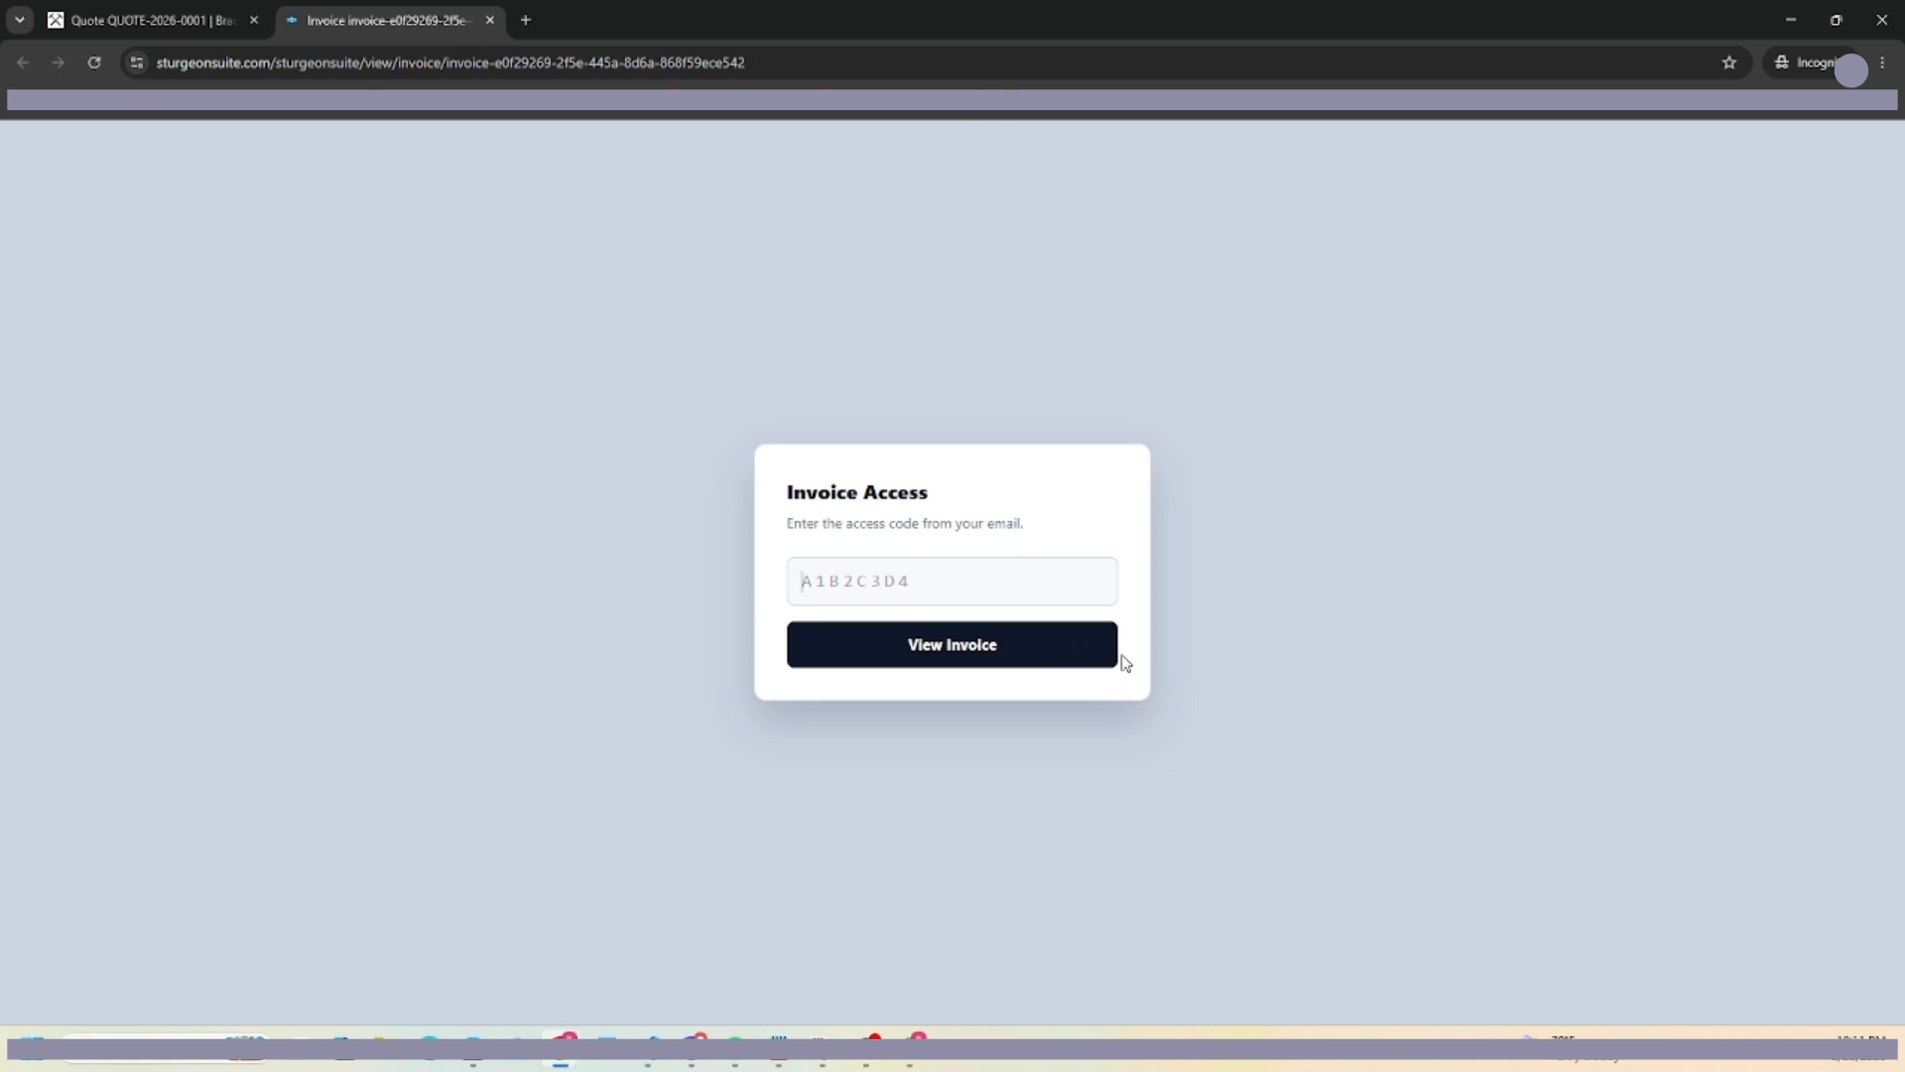
Unlock the invoice with the pasted access code and scroll to the signature box.
{"action": "key", "text": "ctrl+v"}
{"action": "left_click", "coordinate": [950, 663]}
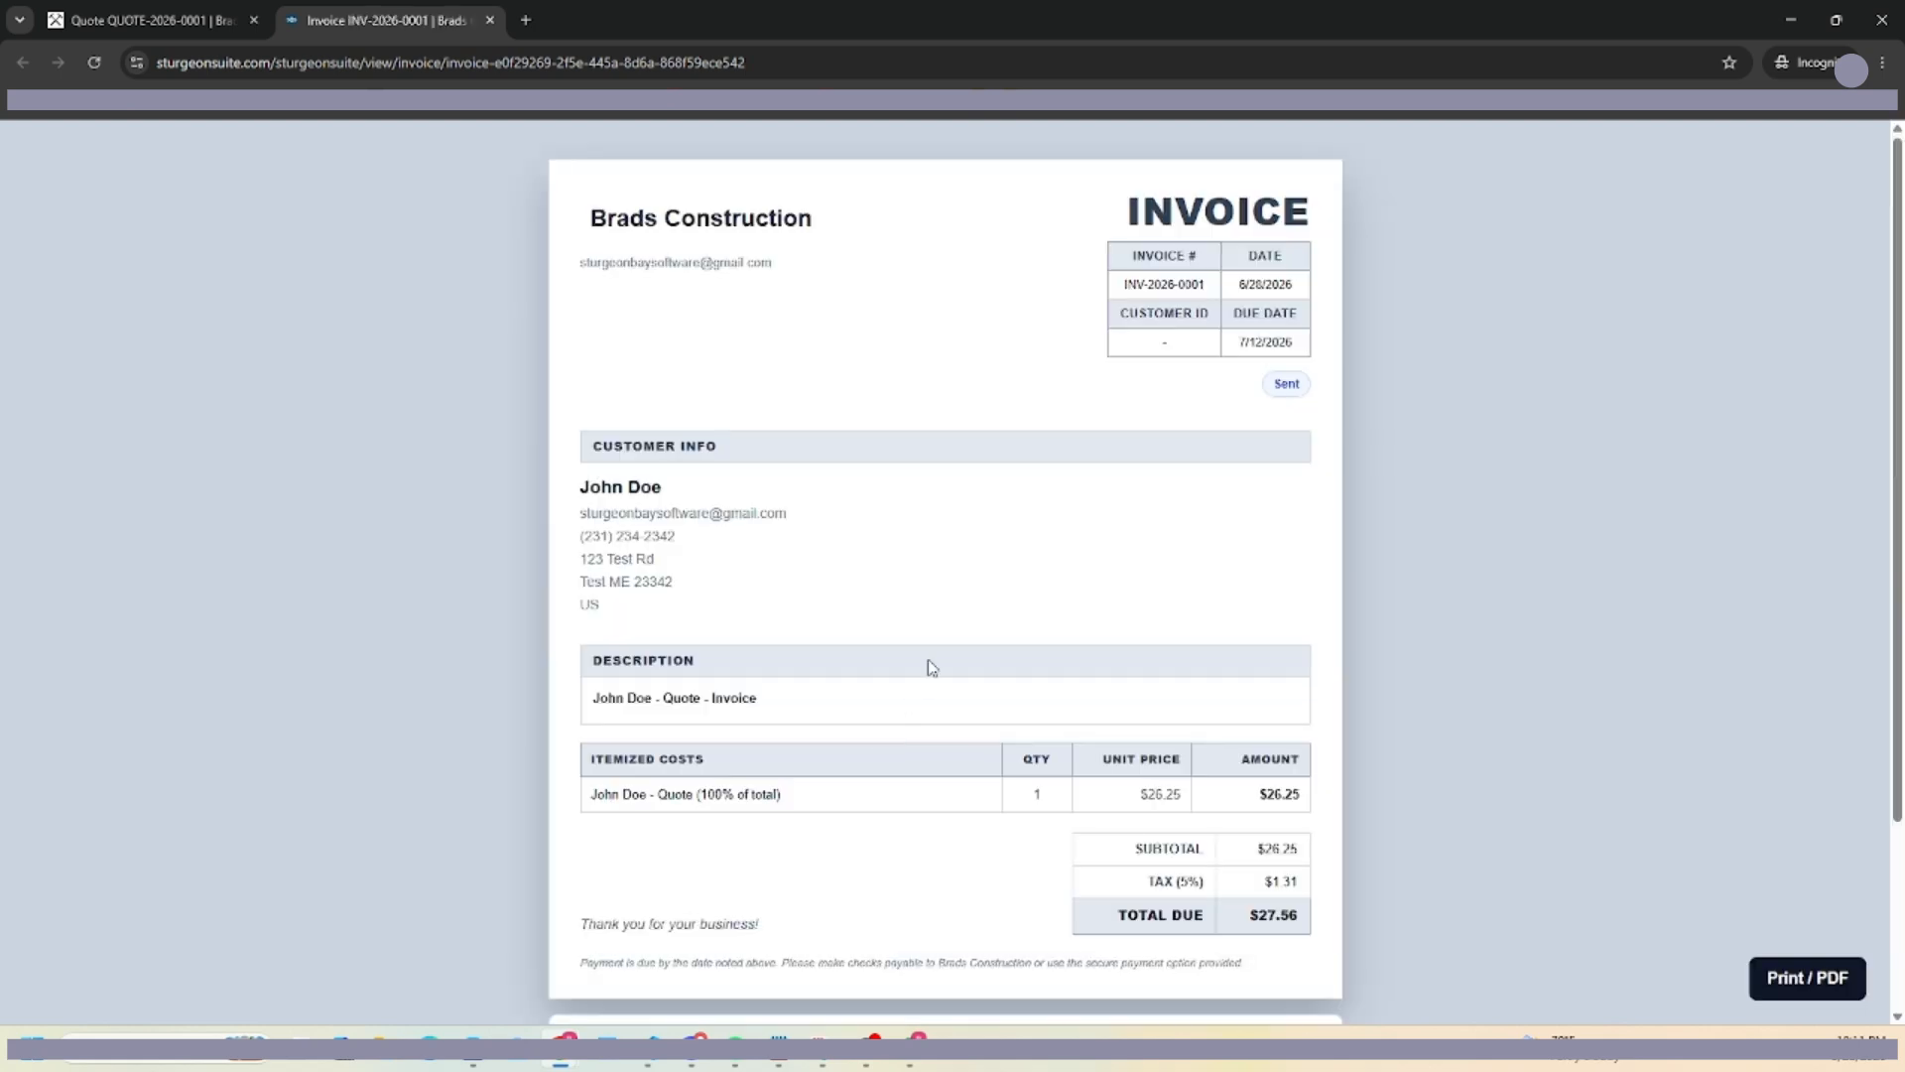
{"action": "scroll", "coordinate": [794, 546], "scroll_direction": "down", "scroll_amount": 1}
{"action": "scroll", "coordinate": [867, 532], "scroll_direction": "down", "scroll_amount": 2}
{"action": "scroll", "coordinate": [982, 348], "scroll_direction": "up", "scroll_amount": 3}
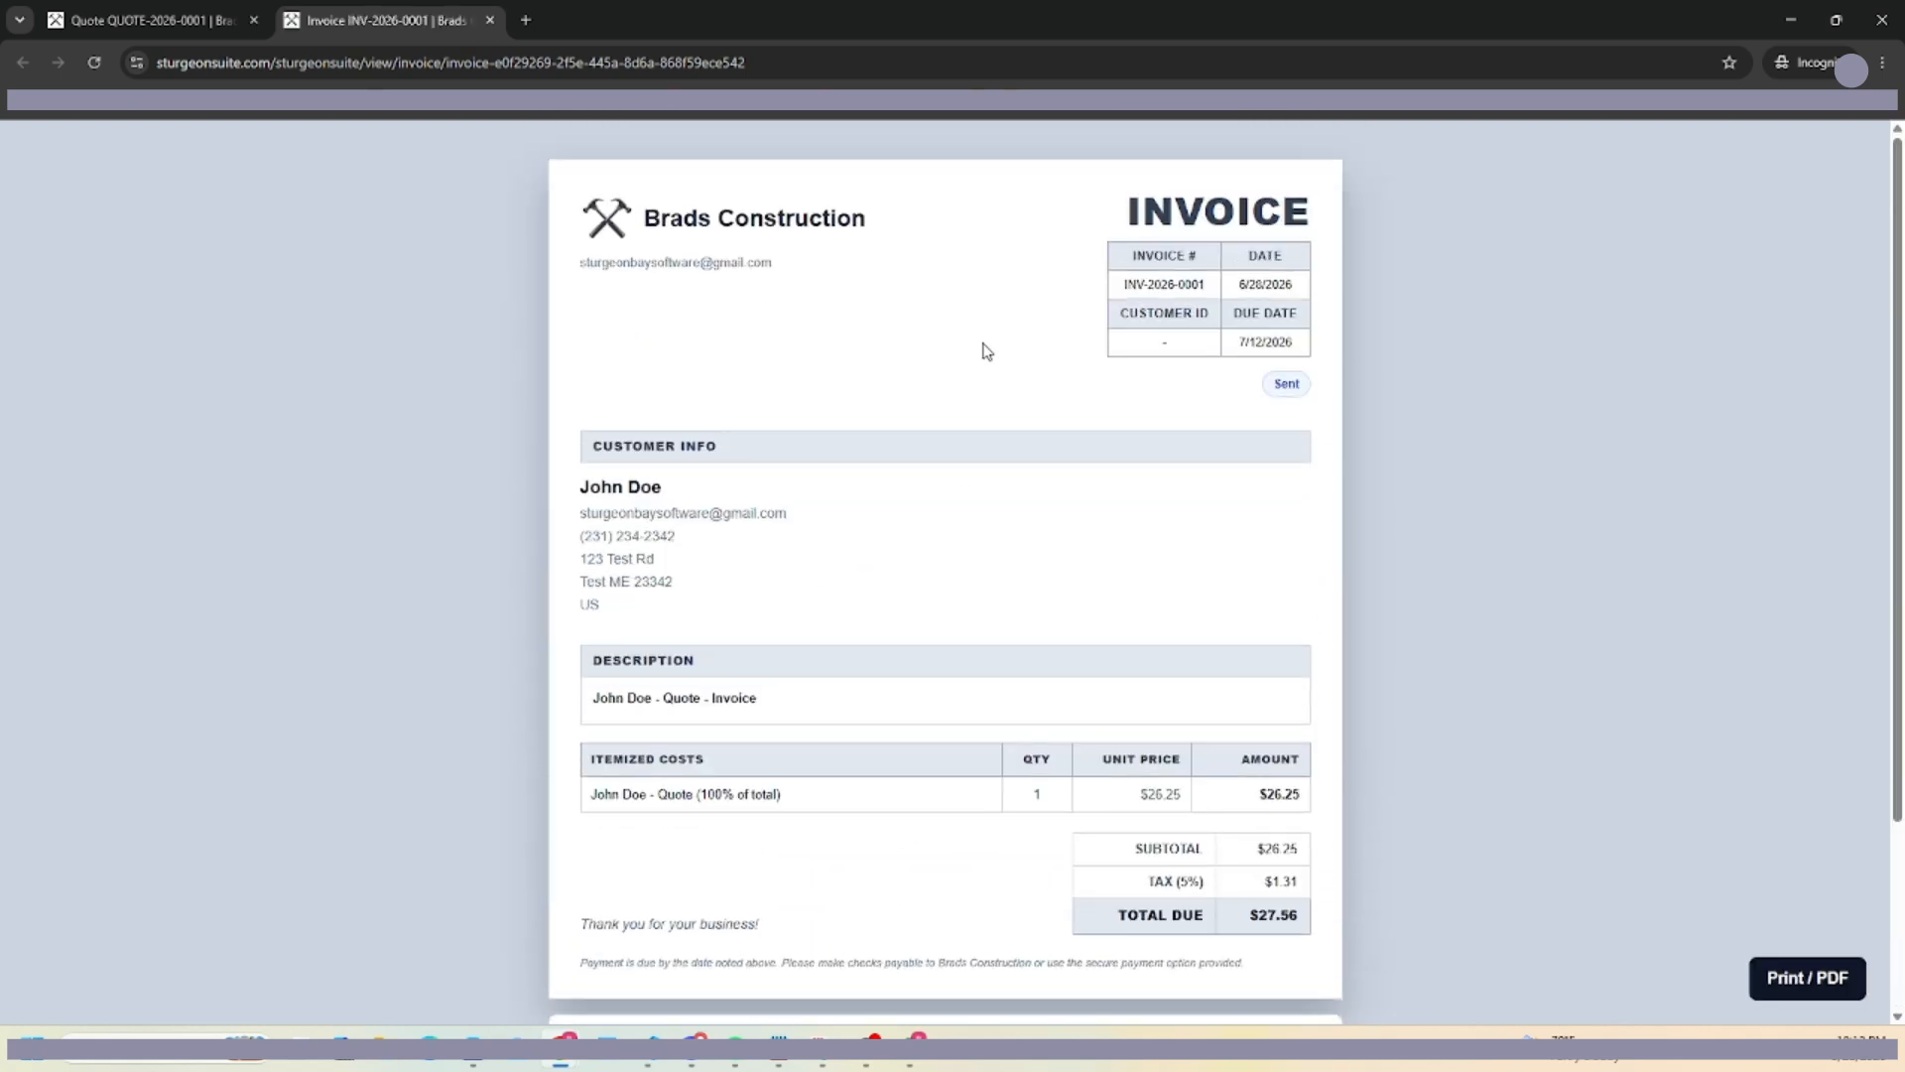
{"action": "scroll", "coordinate": [910, 786], "scroll_direction": "down", "scroll_amount": 3}
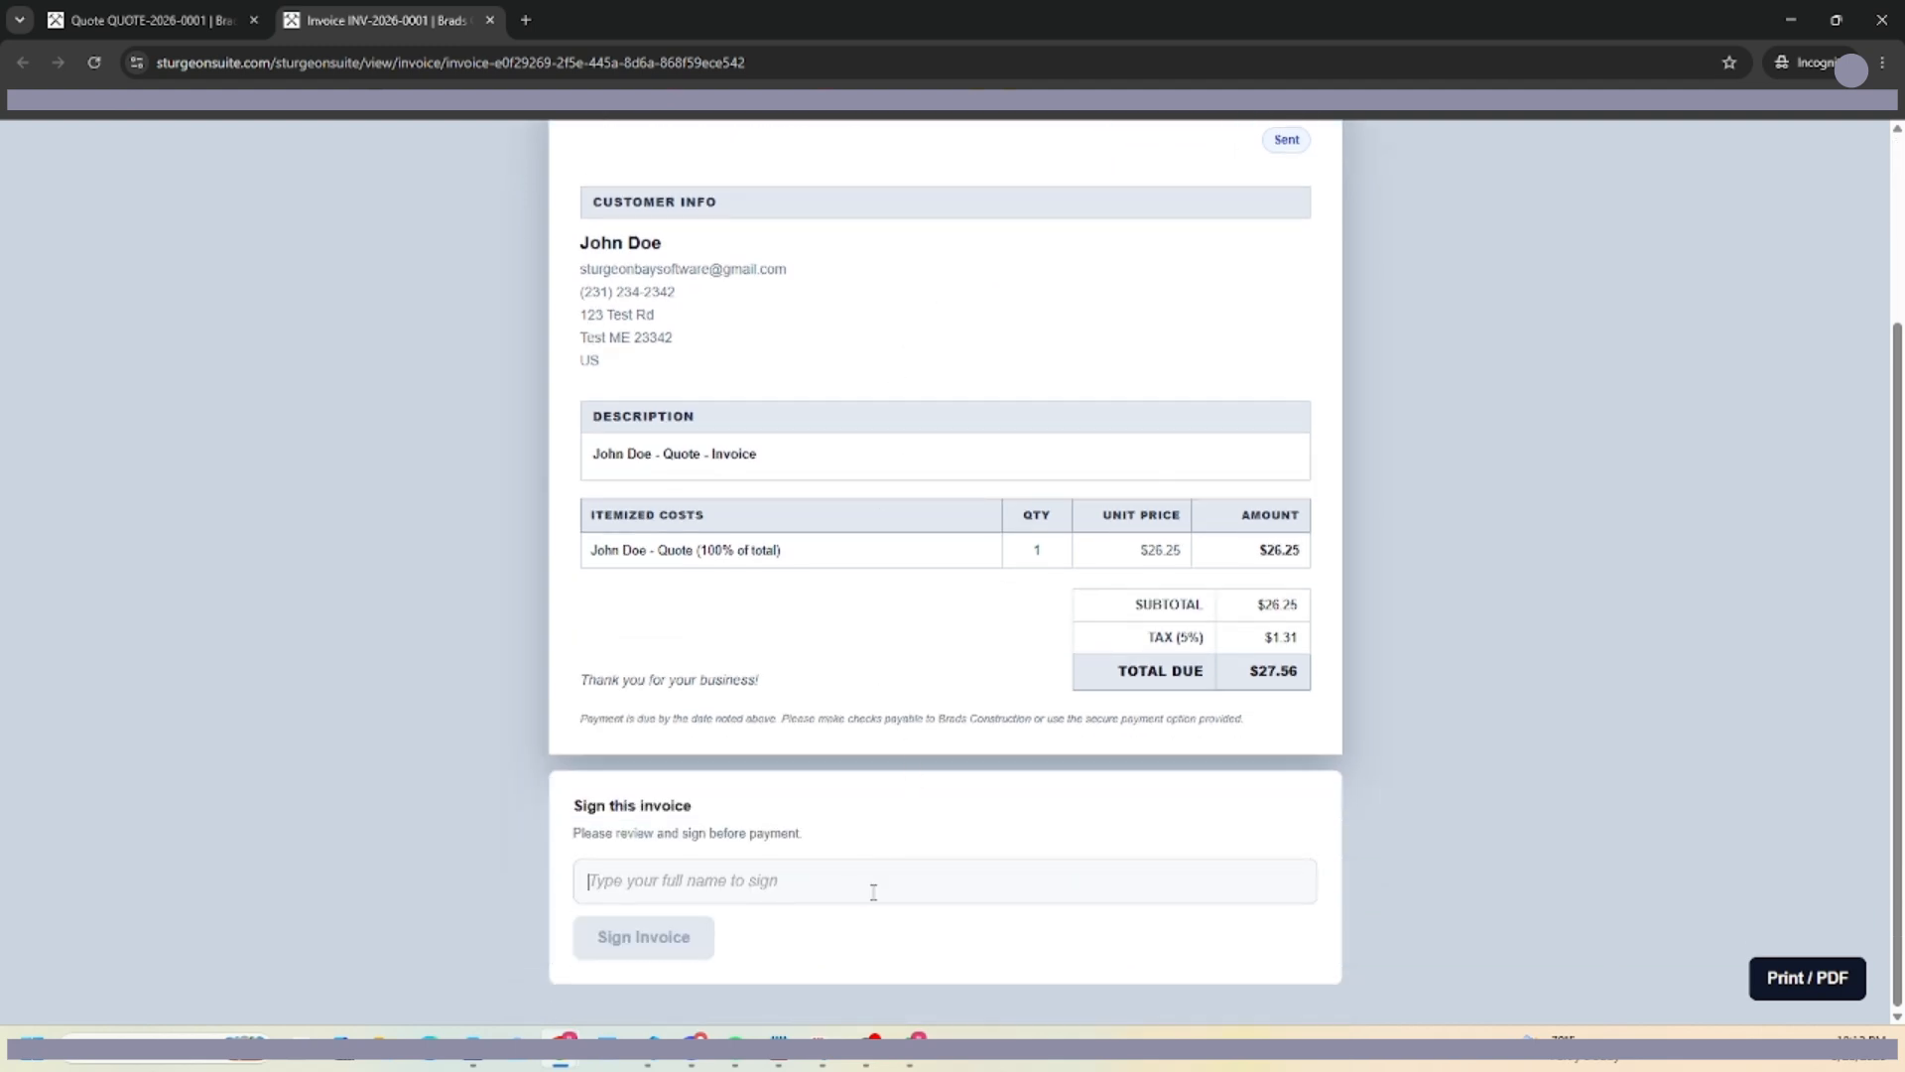
Type the customer's full name as the signature and sign the invoice.
{"action": "type", "text": "Brad"}
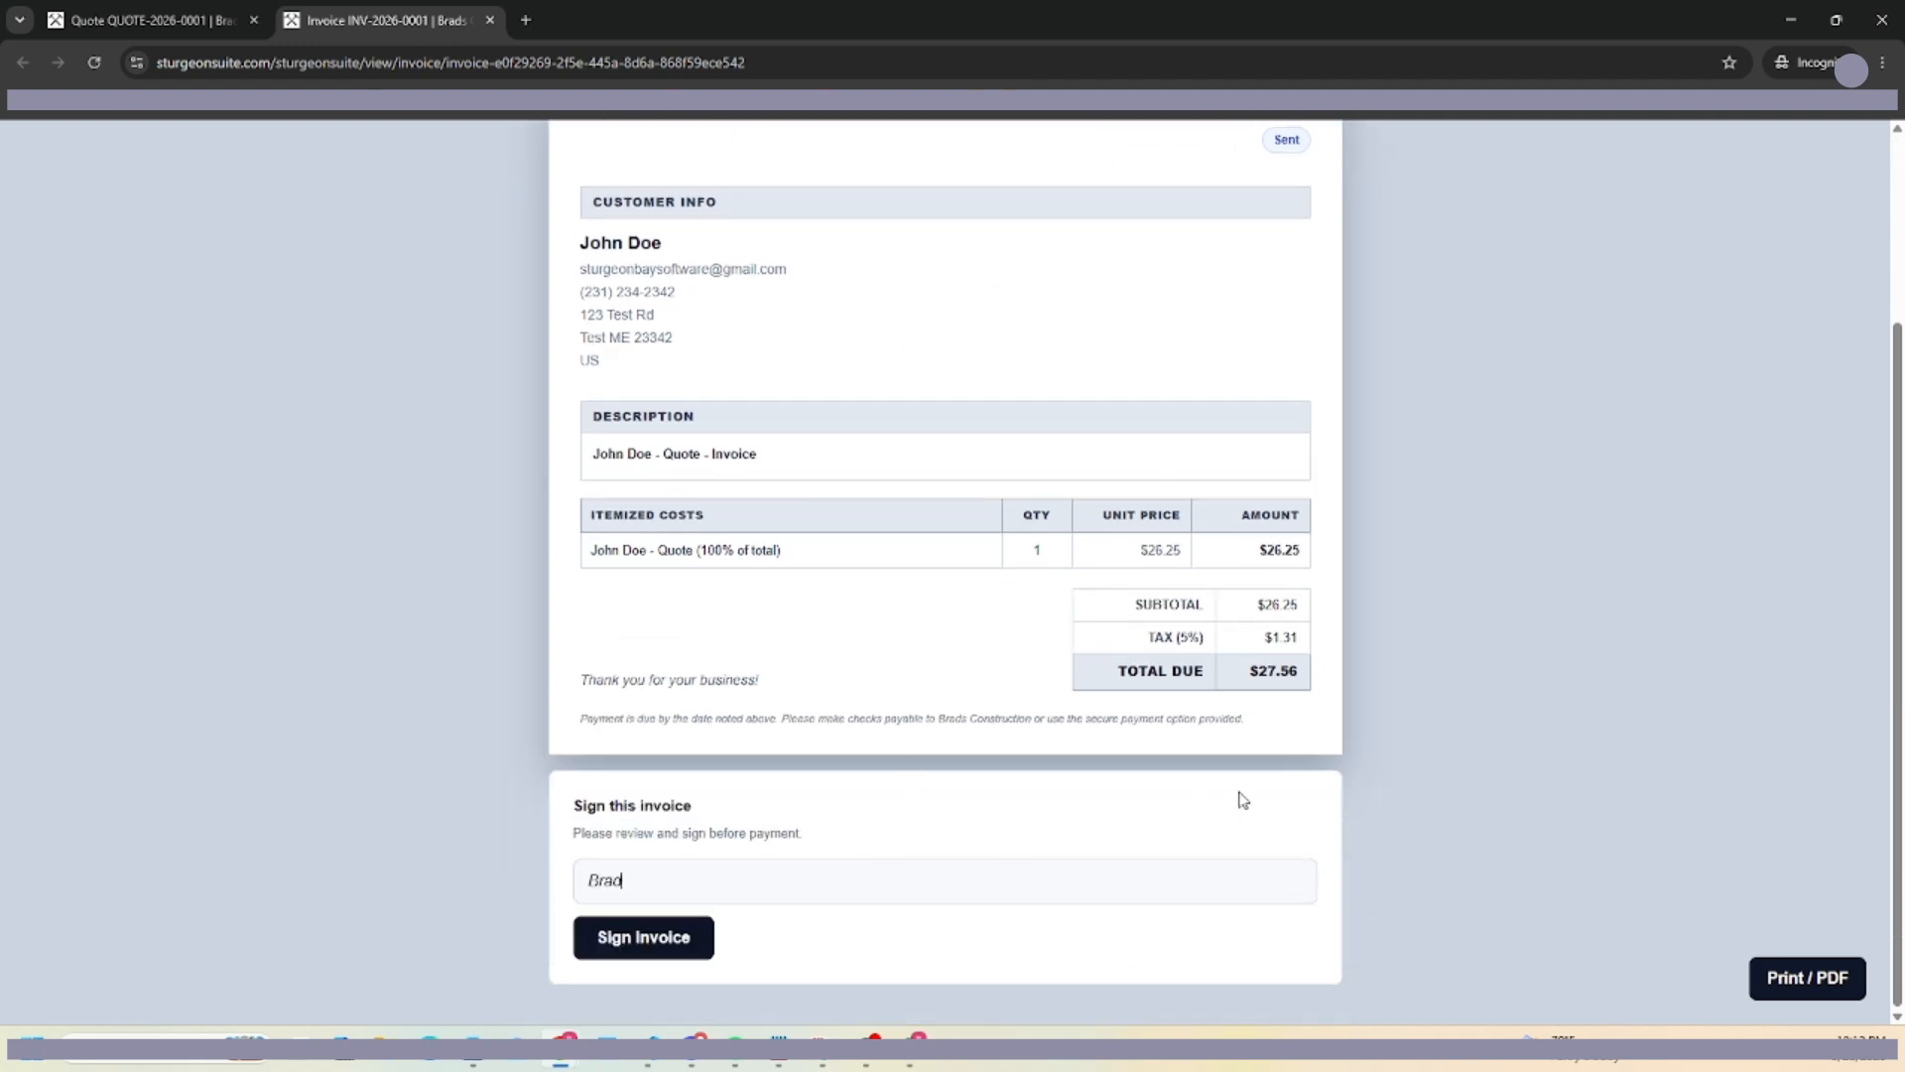
{"action": "key", "text": "BackSpace"}
{"action": "key", "text": "BackSpace"}
{"action": "key", "text": "BackSpace"}
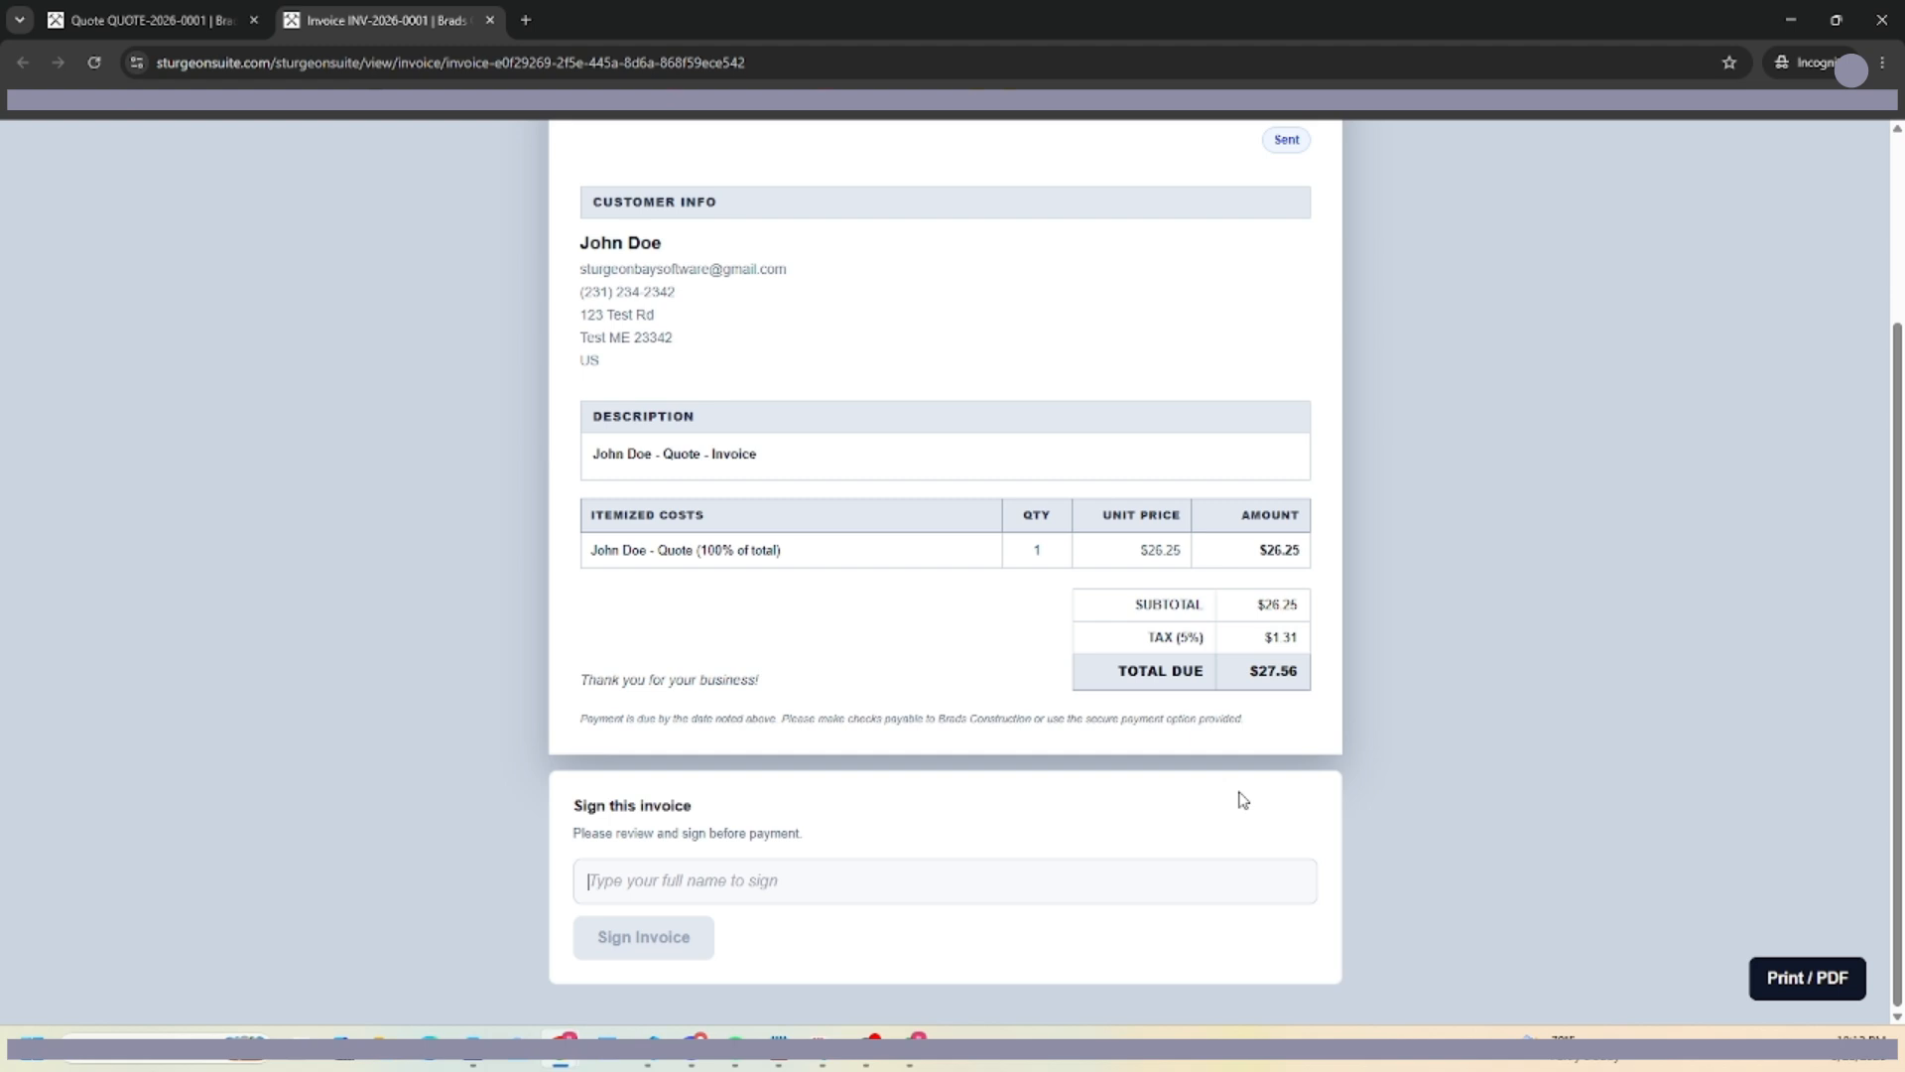
{"action": "type", "text": "J"}
{"action": "type", "text": "Brad Te"}
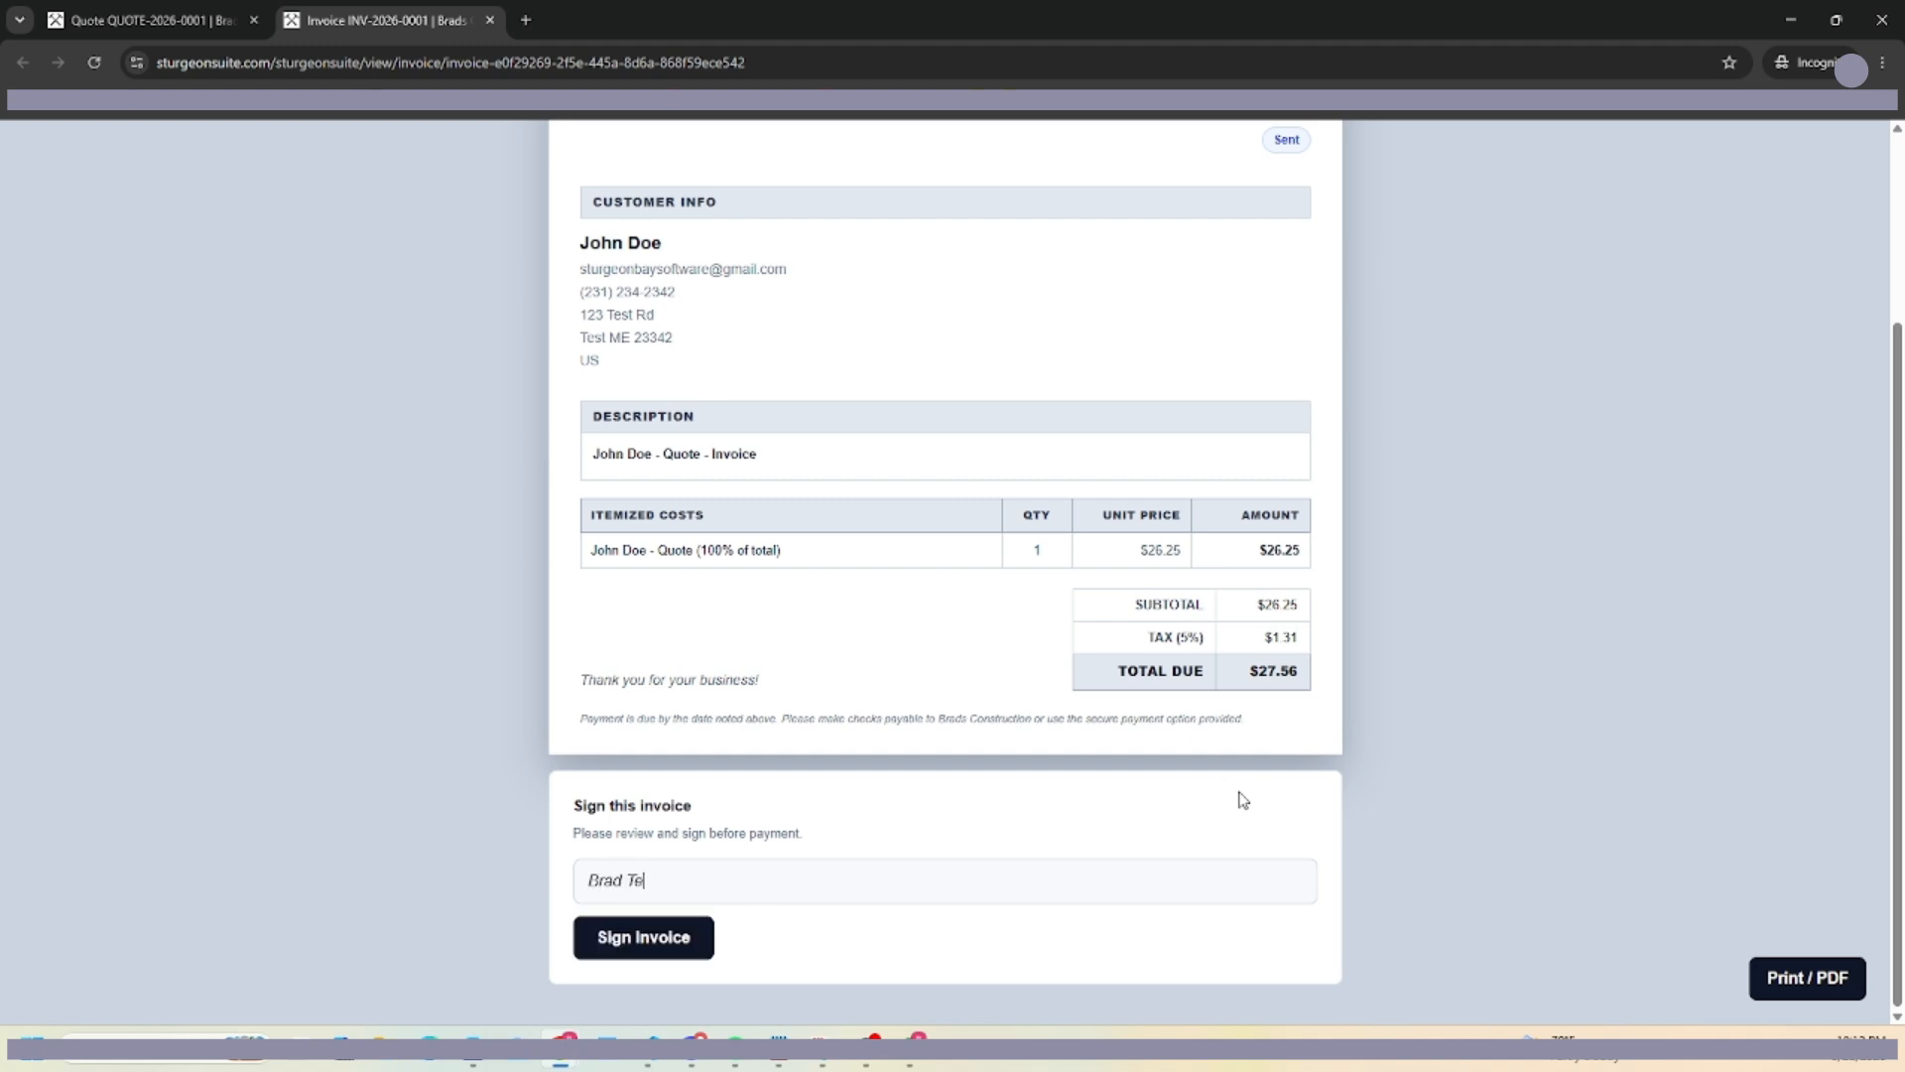
{"action": "type", "text": "st"}
{"action": "left_click", "coordinate": [631, 936]}
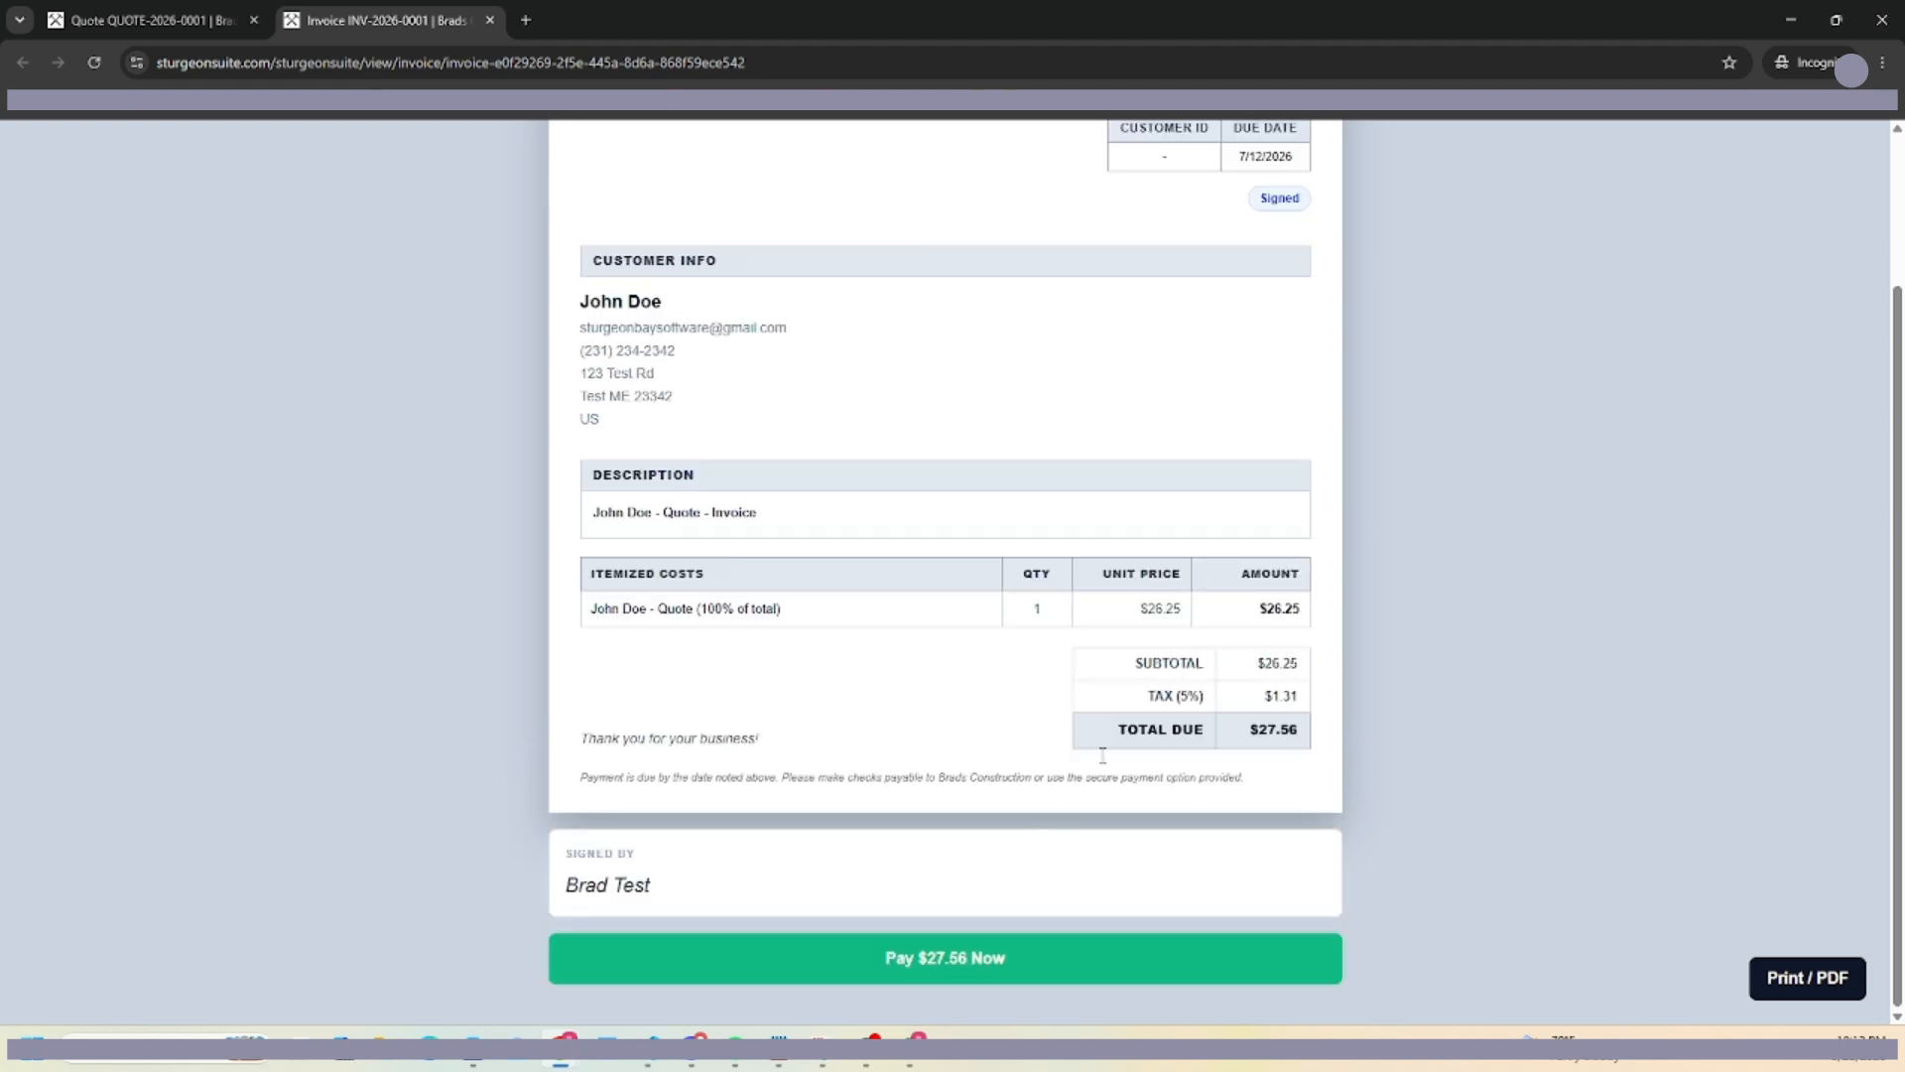
{"action": "scroll", "coordinate": [1229, 568], "scroll_direction": "up", "scroll_amount": 2}
{"action": "scroll", "coordinate": [1228, 567], "scroll_direction": "down", "scroll_amount": 2}
Open the $27.56 Stripe checkout, then close it and return to Sturgeon Suite.
{"action": "left_click", "coordinate": [921, 975]}
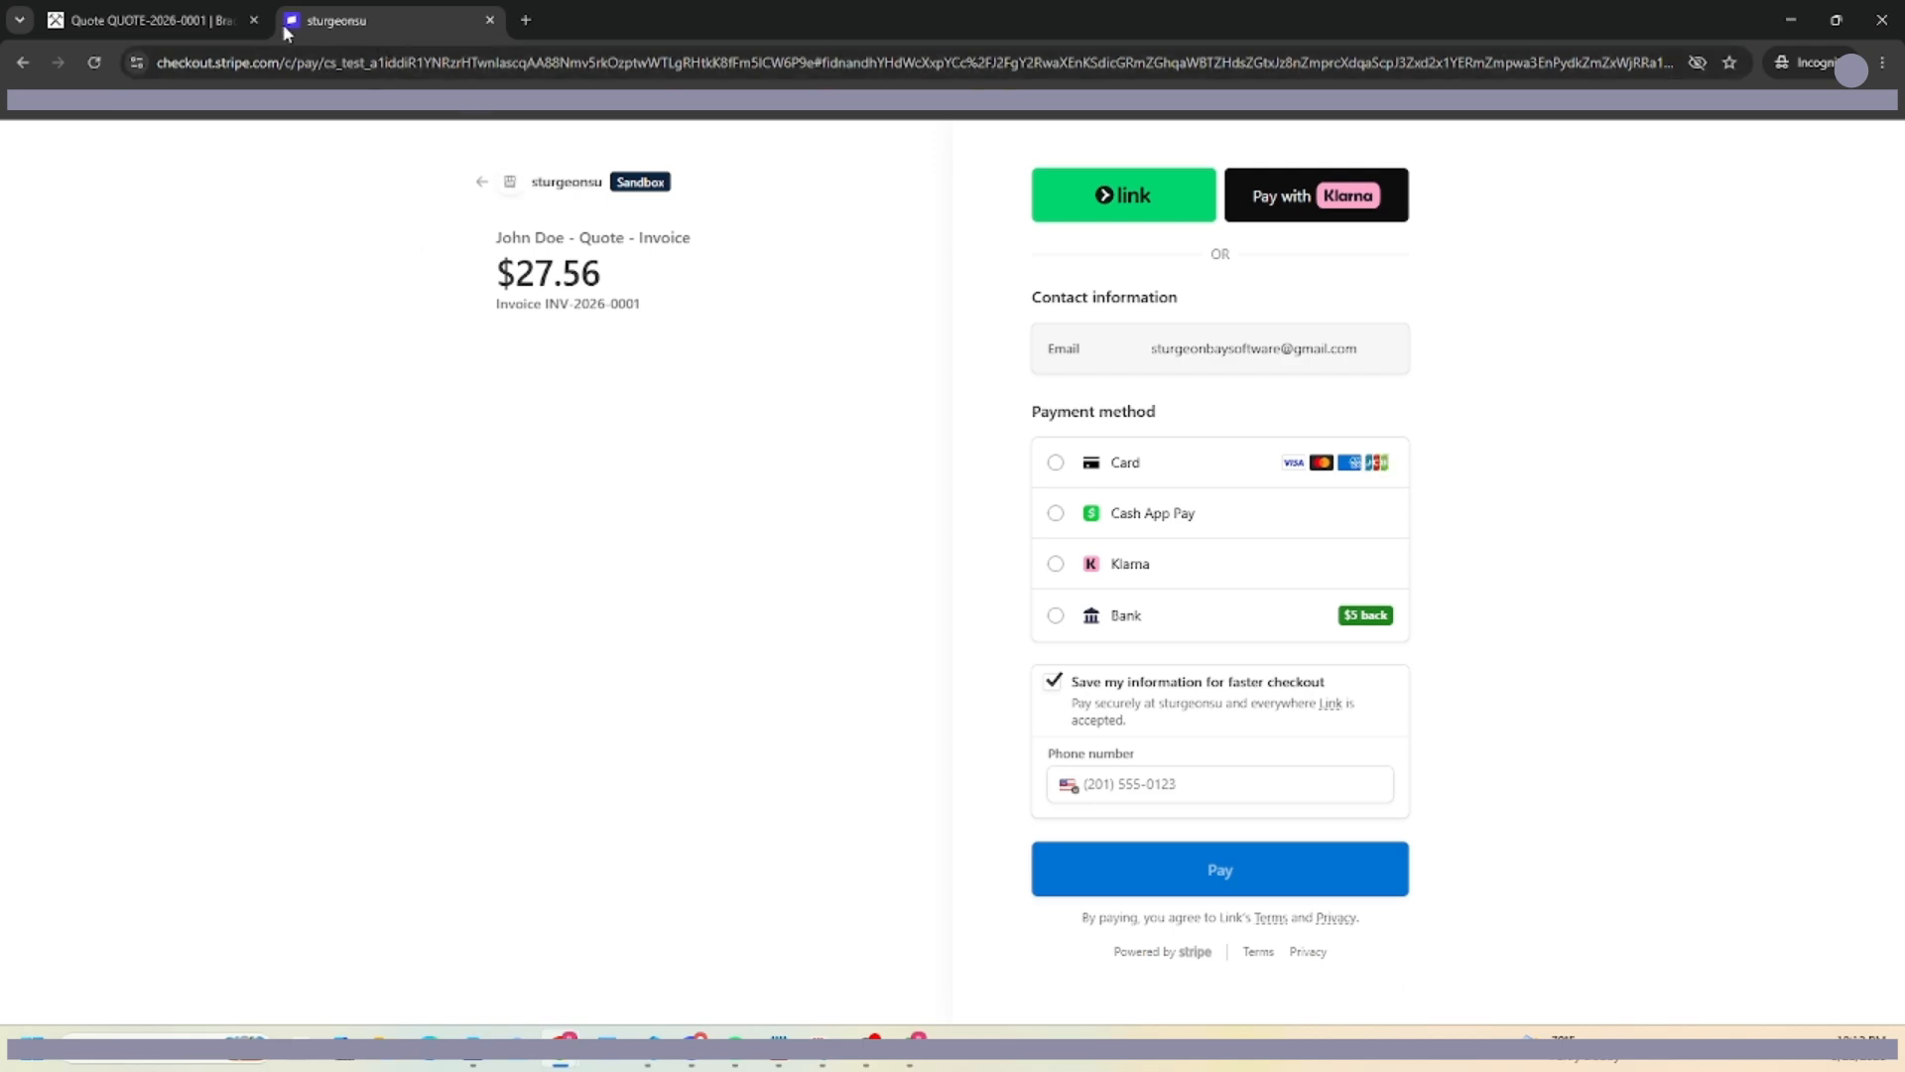
{"action": "left_click", "coordinate": [1882, 20]}
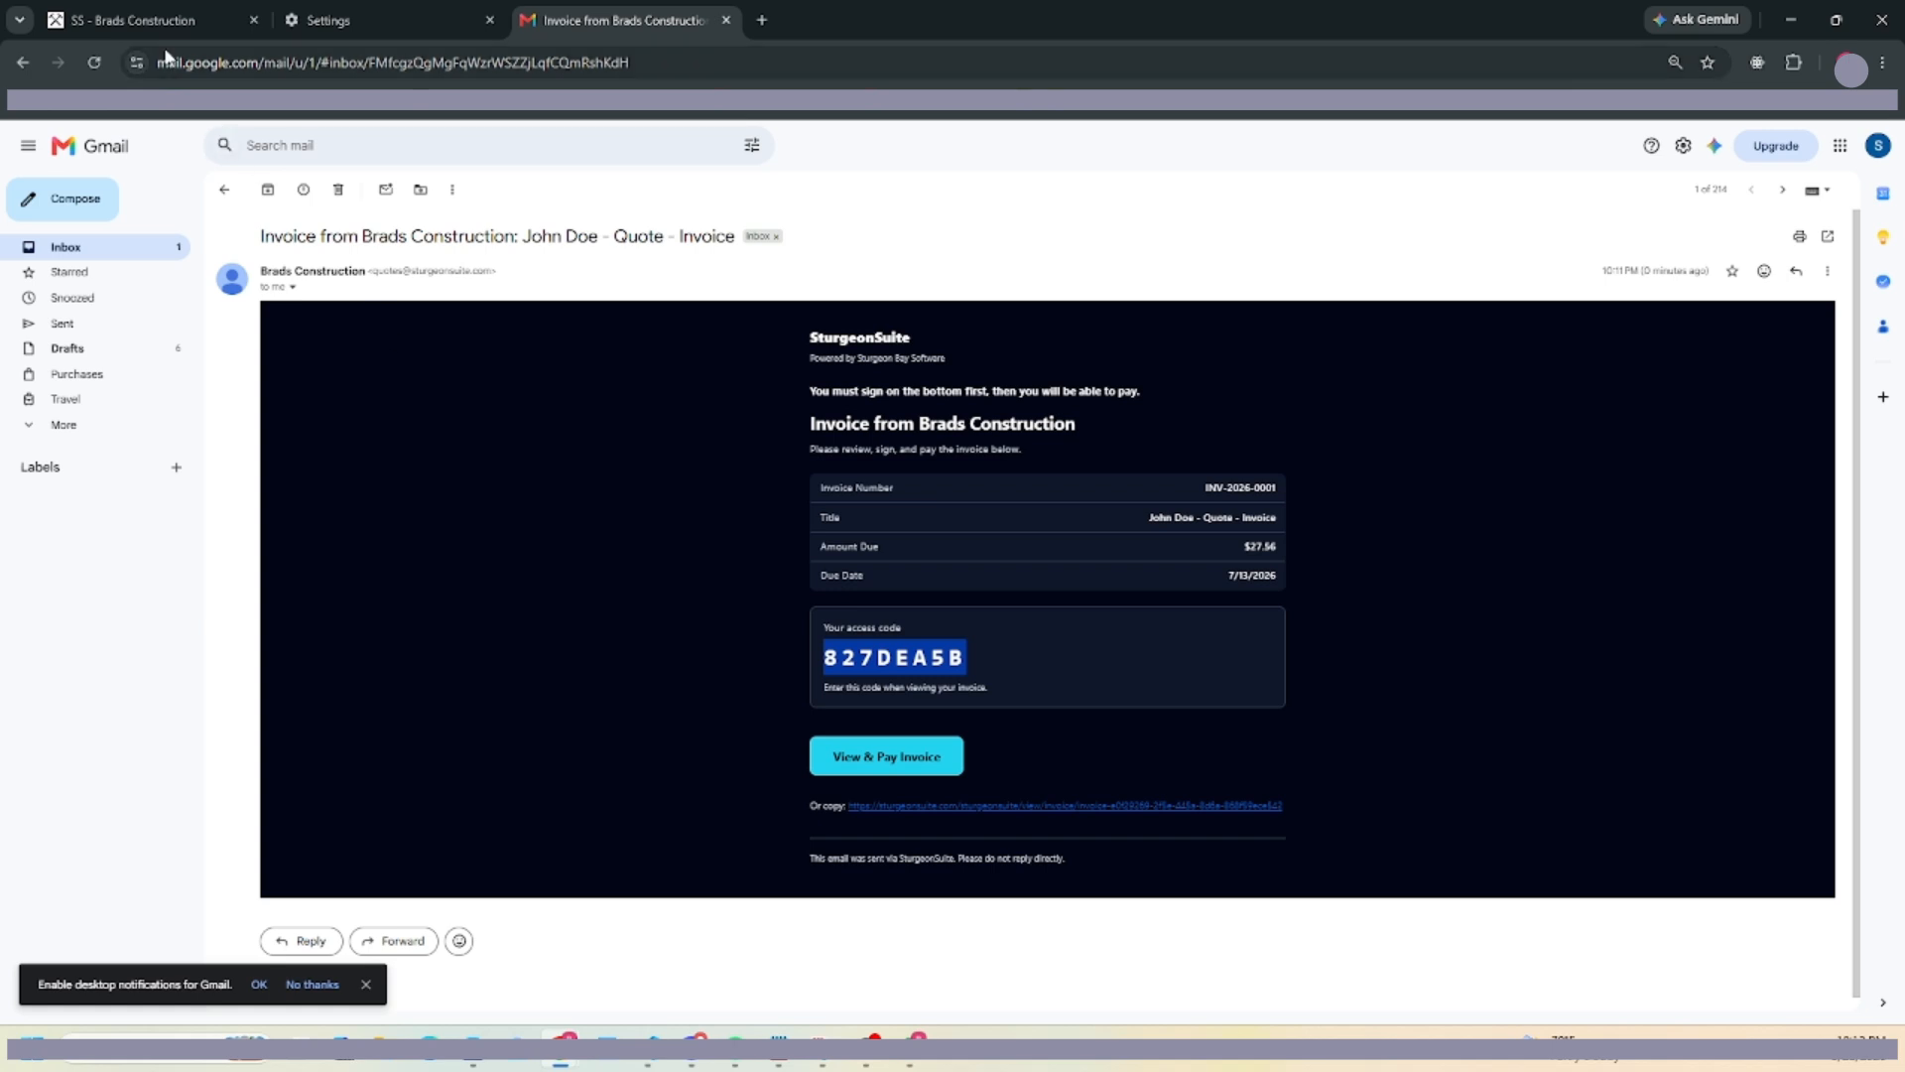
{"action": "left_click", "coordinate": [148, 19]}
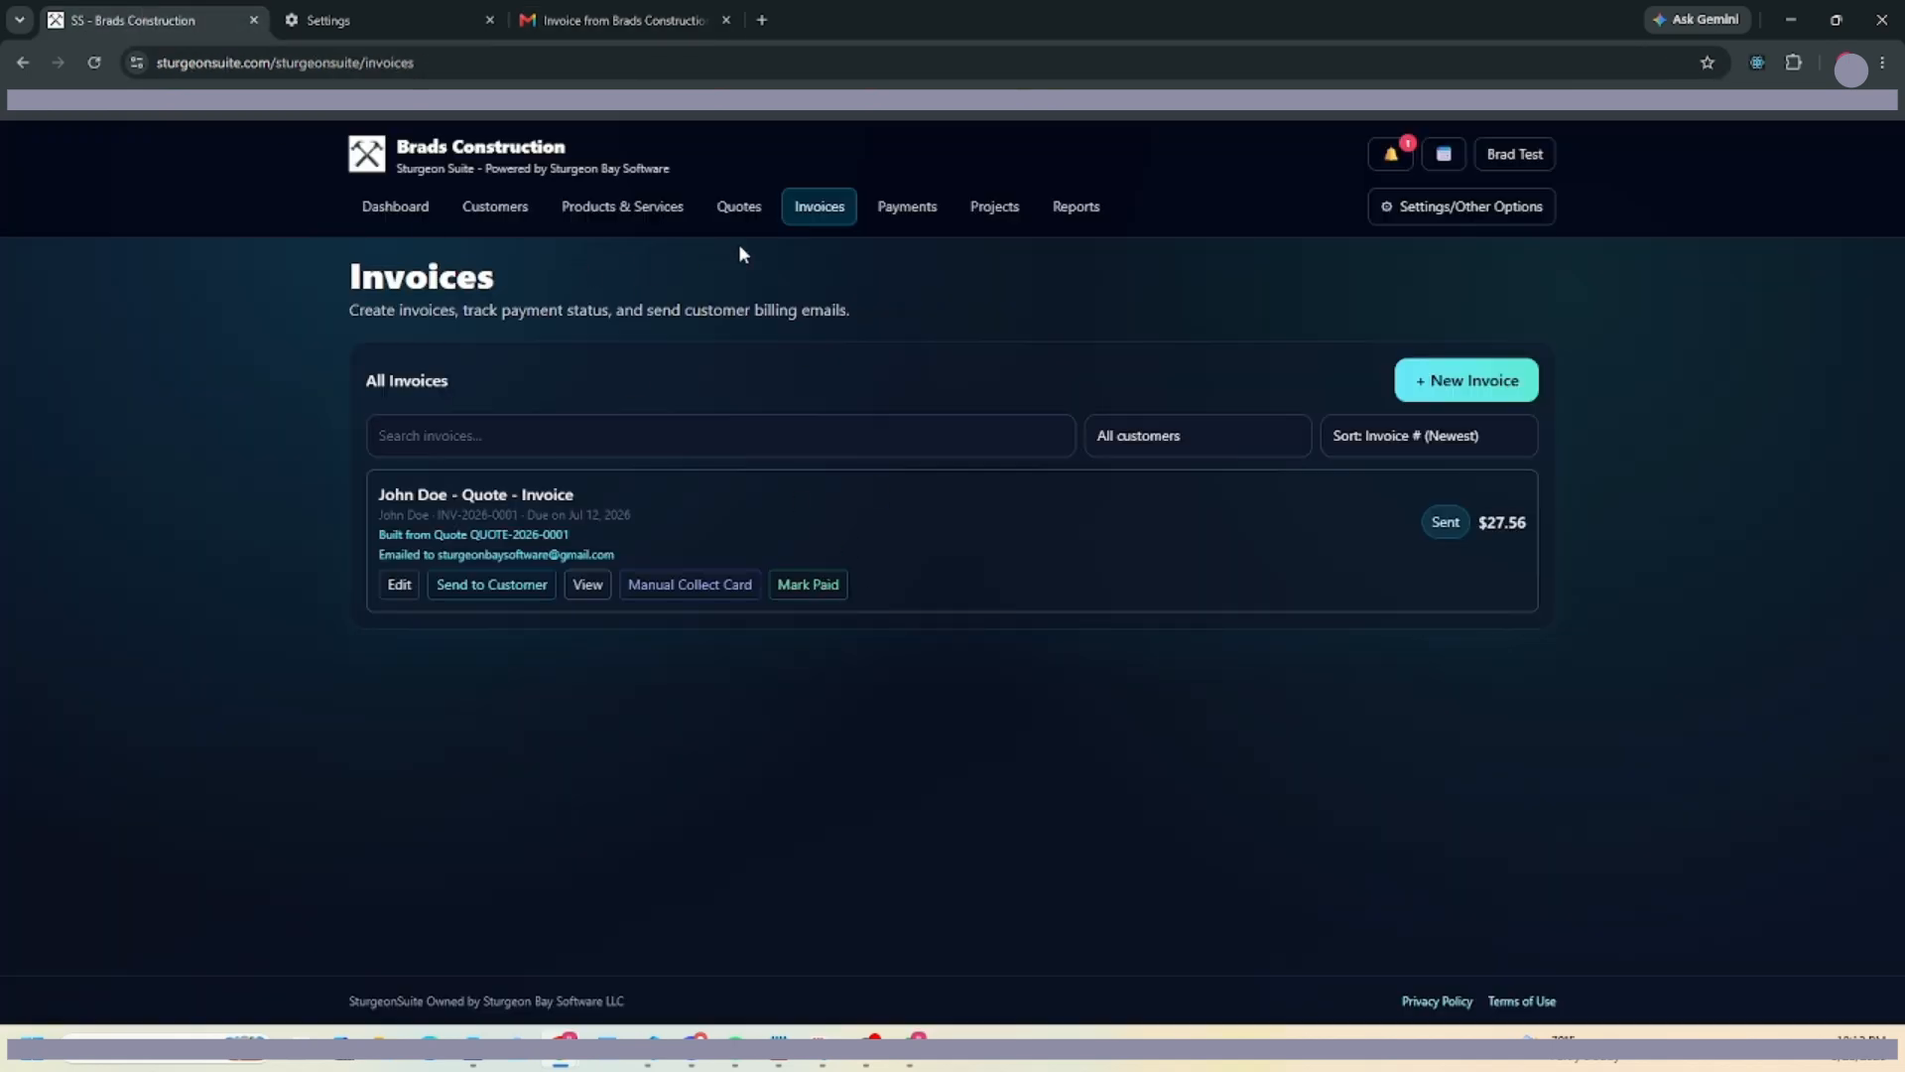
Visit the Dashboard, Customers, Products & Services, Quotes, Invoices and Payments pages in turn.
{"action": "left_click", "coordinate": [409, 207]}
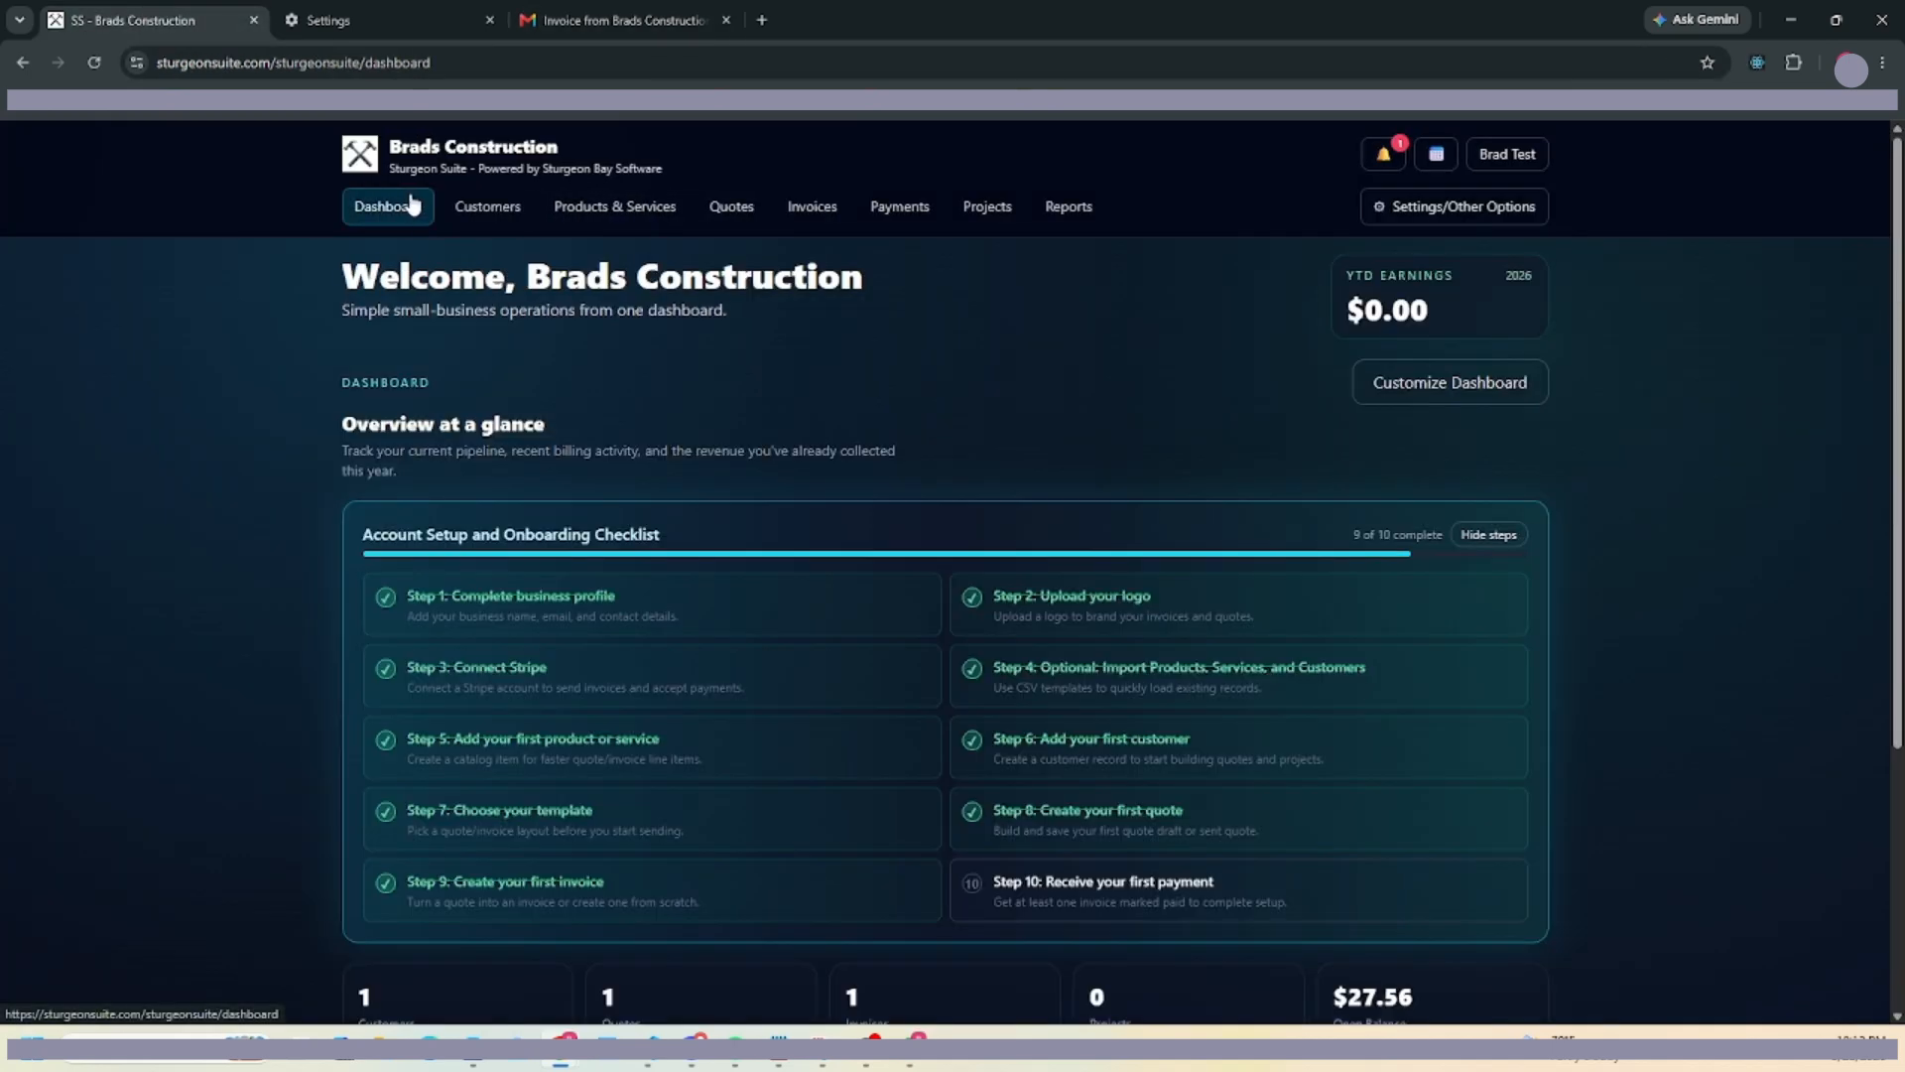
{"action": "left_click", "coordinate": [466, 220]}
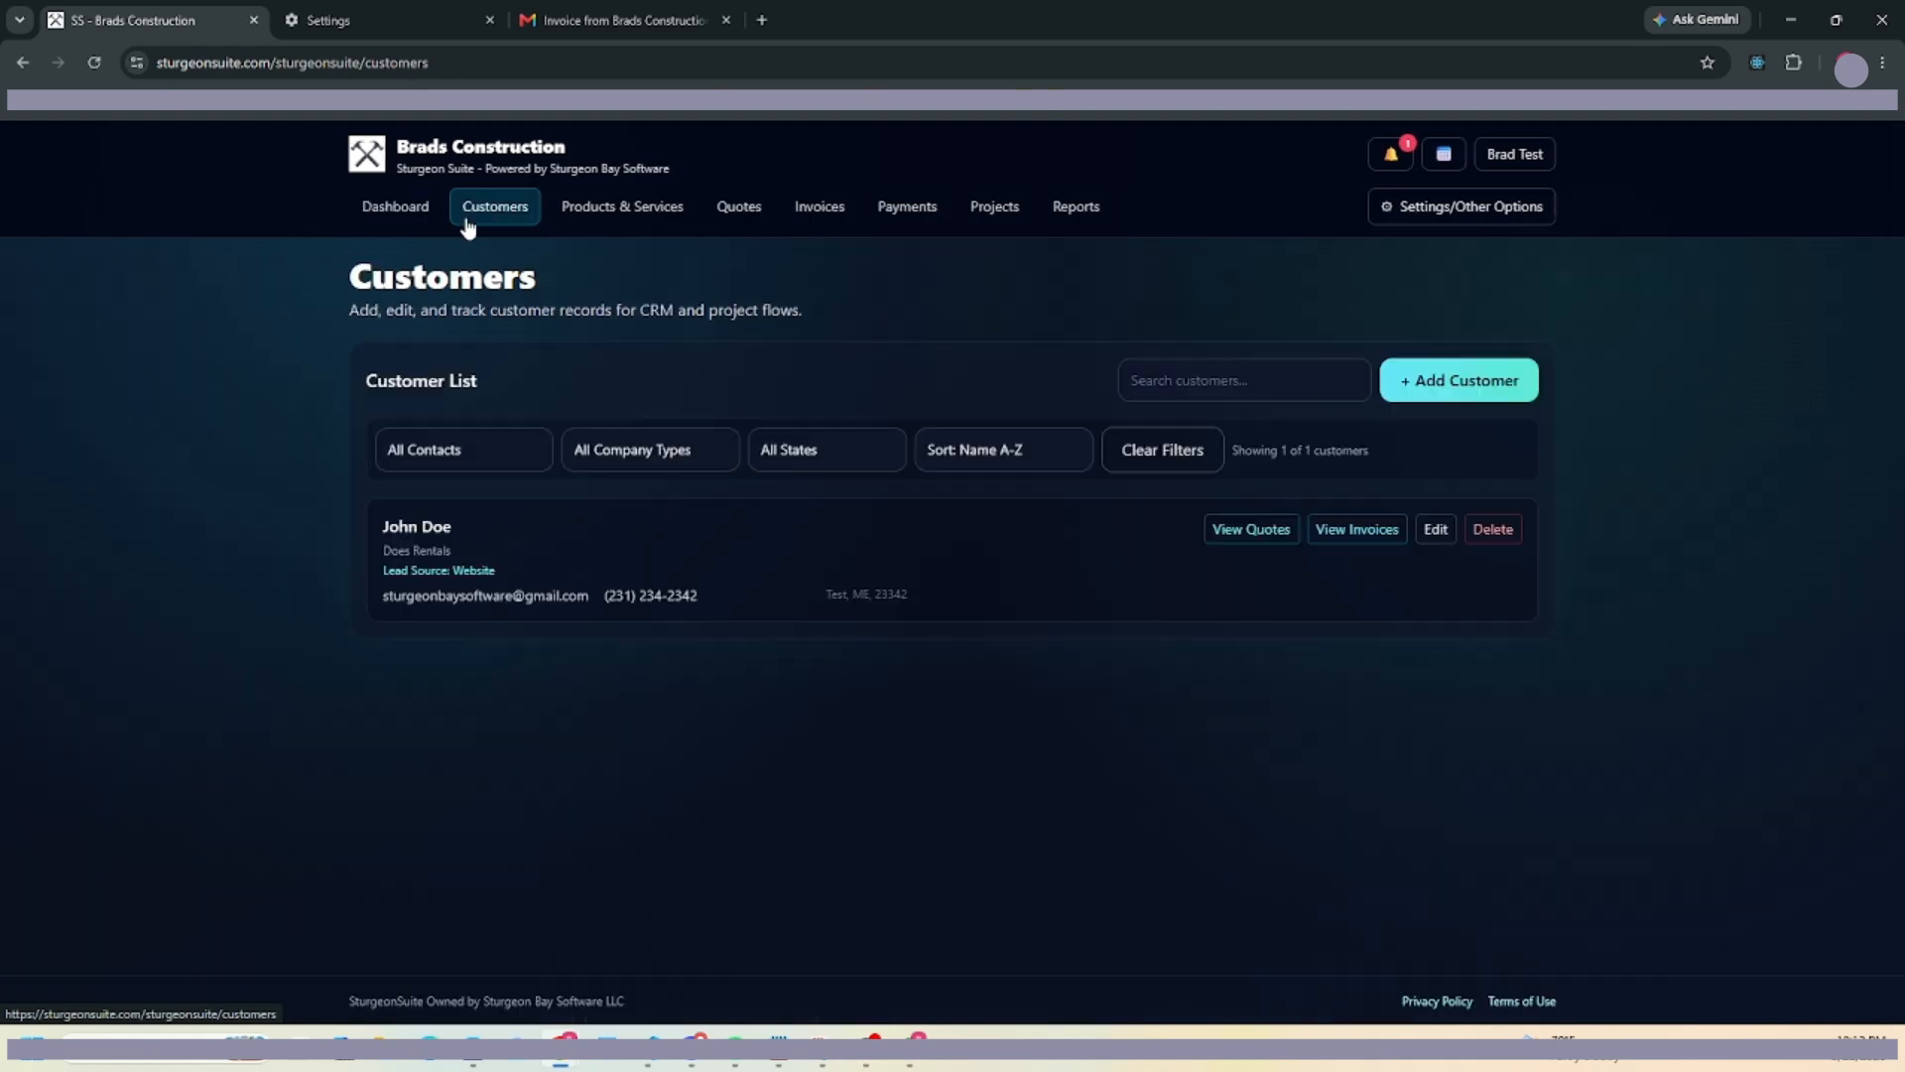
{"action": "left_click", "coordinate": [630, 206]}
{"action": "left_click", "coordinate": [724, 211]}
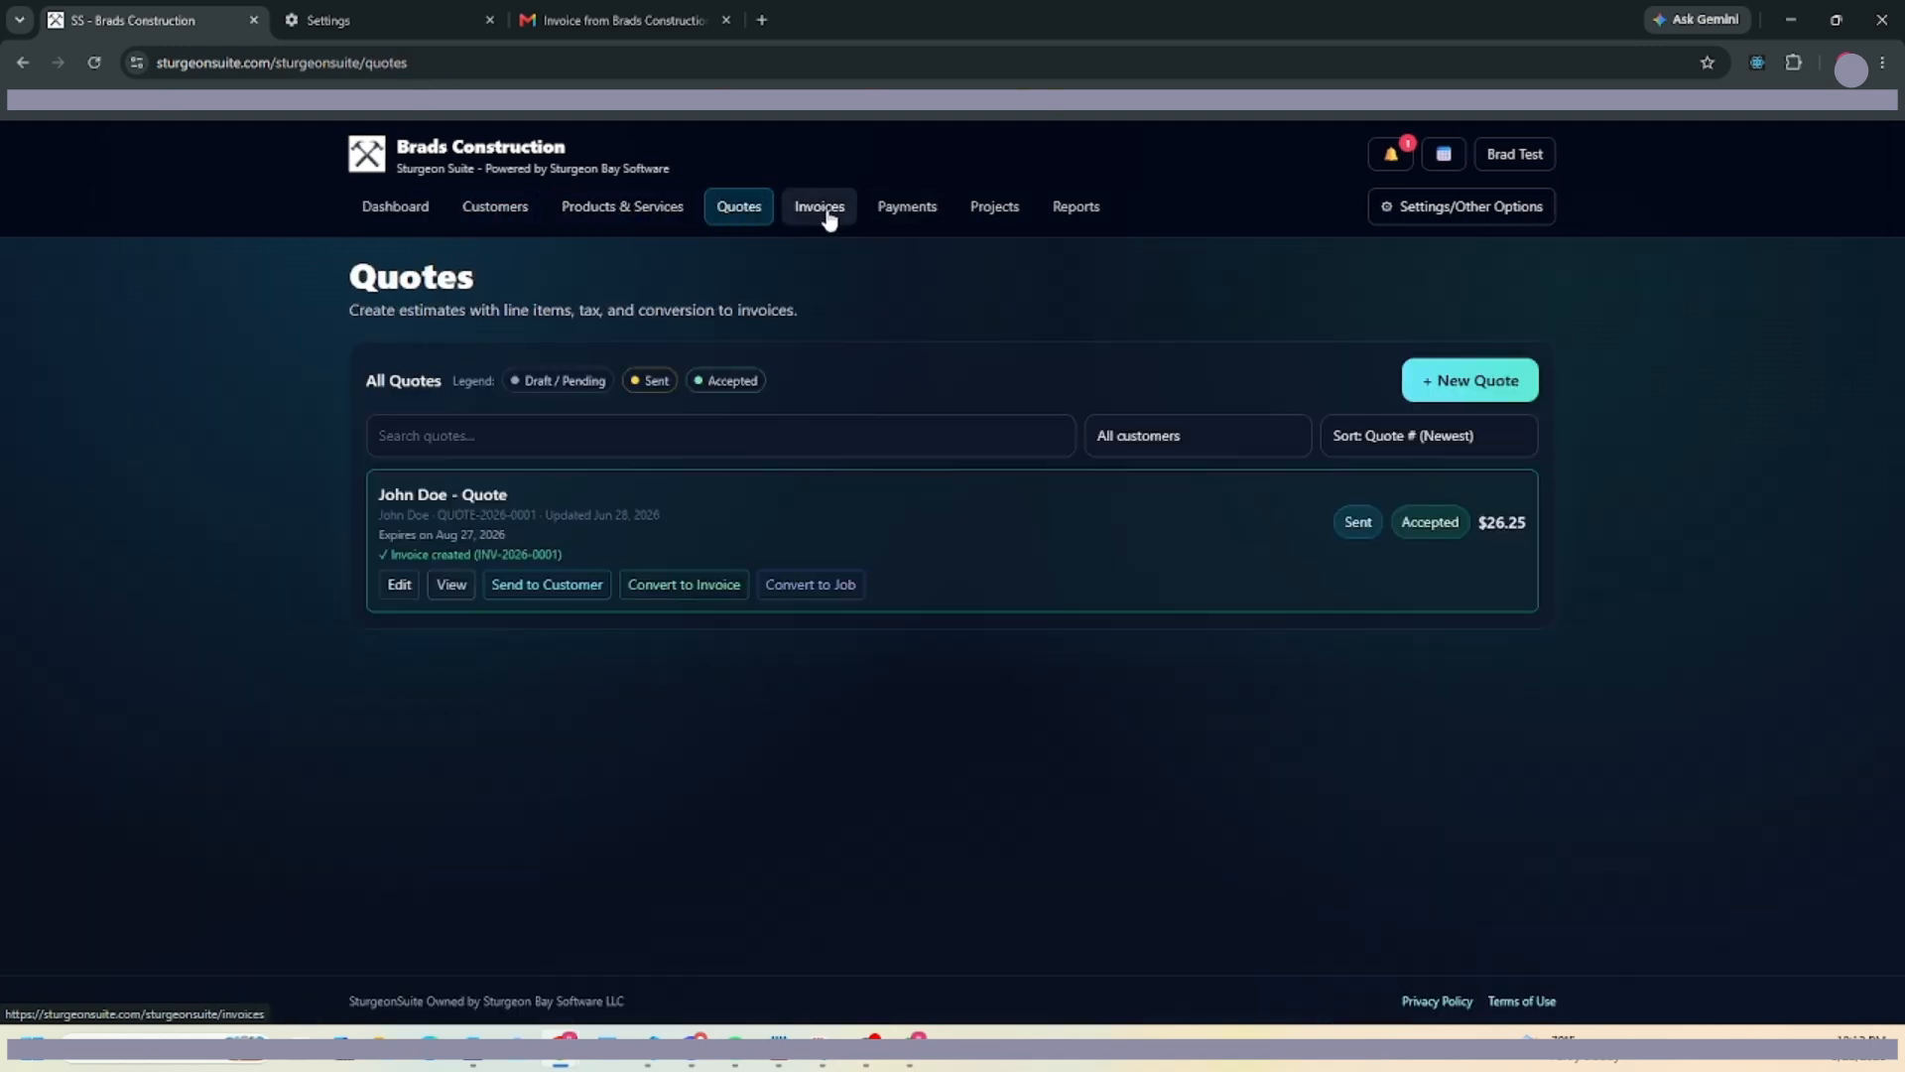
{"action": "left_click", "coordinate": [827, 211]}
{"action": "left_click", "coordinate": [894, 214]}
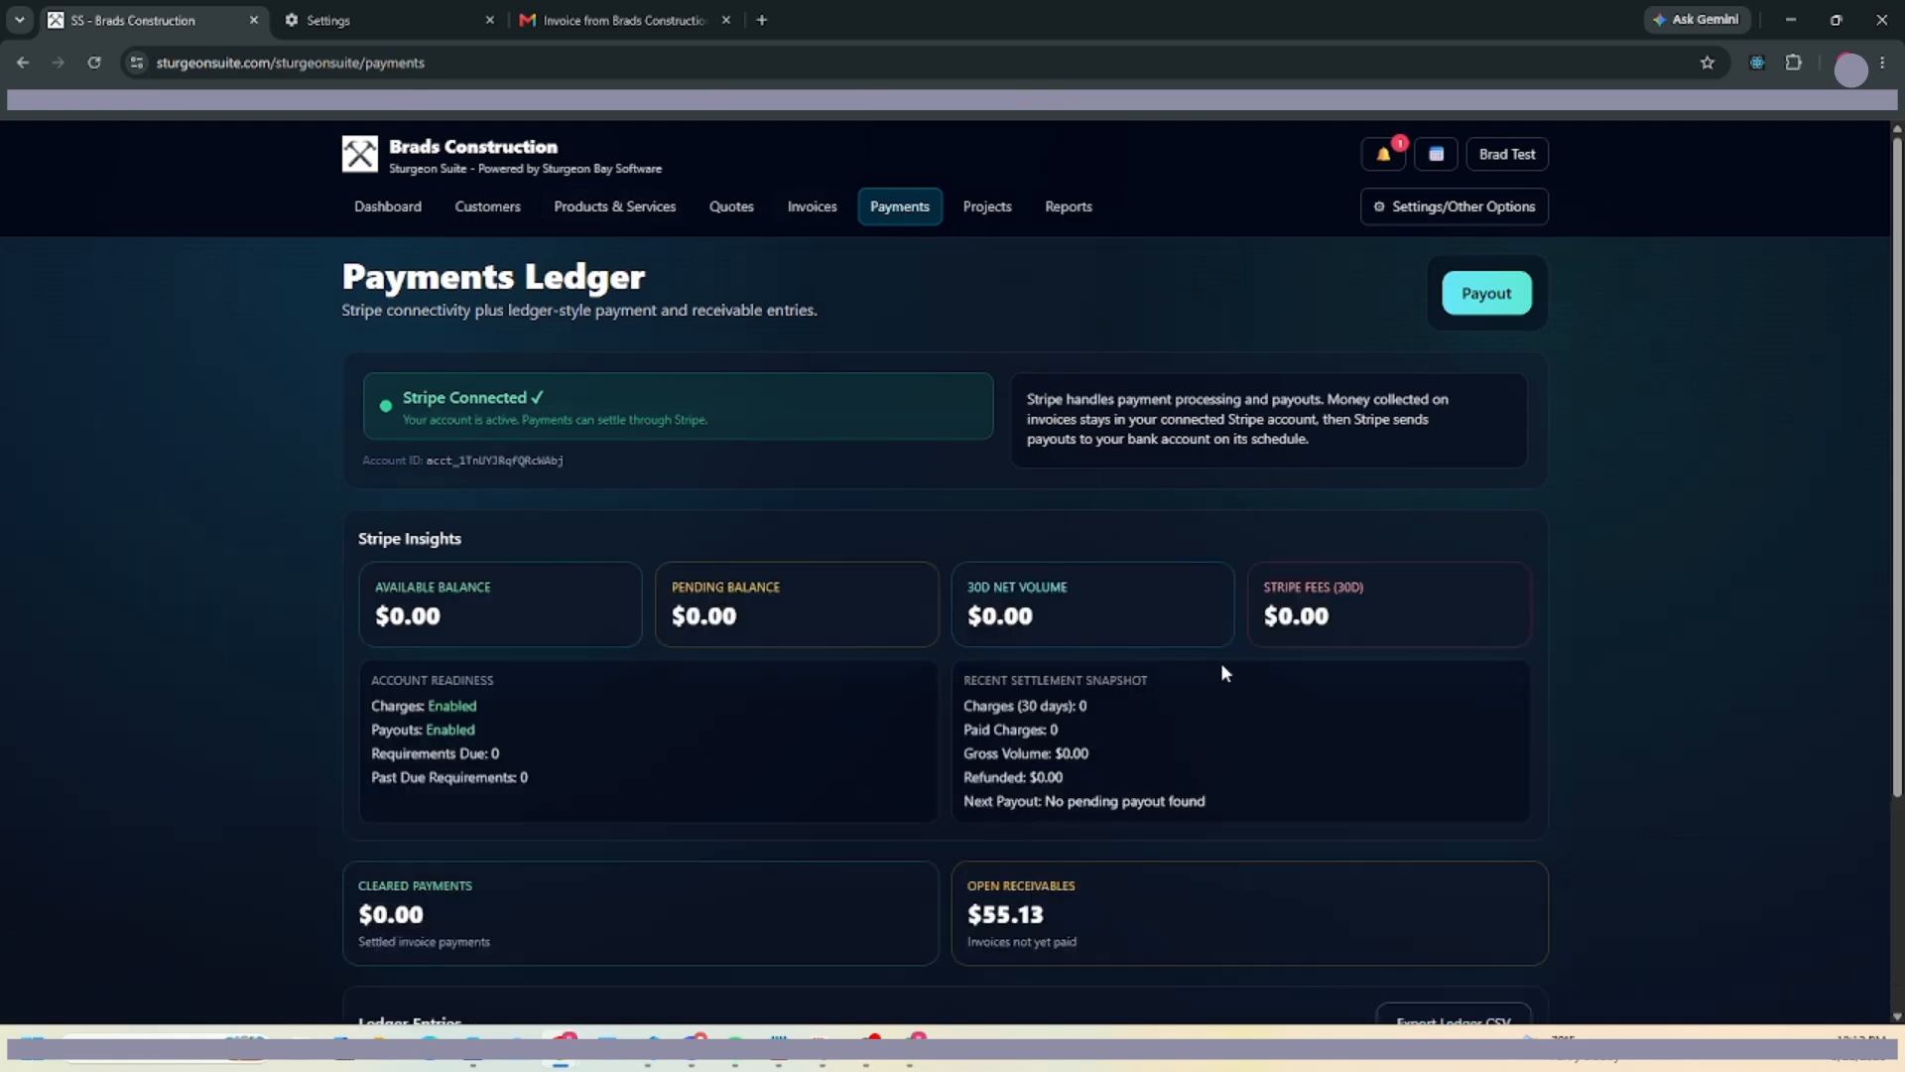
Review the ledger's $55.13 open receivables and $0.00 cleared payments, then return to the Dashboard.
{"action": "scroll", "coordinate": [592, 558], "scroll_direction": "down", "scroll_amount": 3}
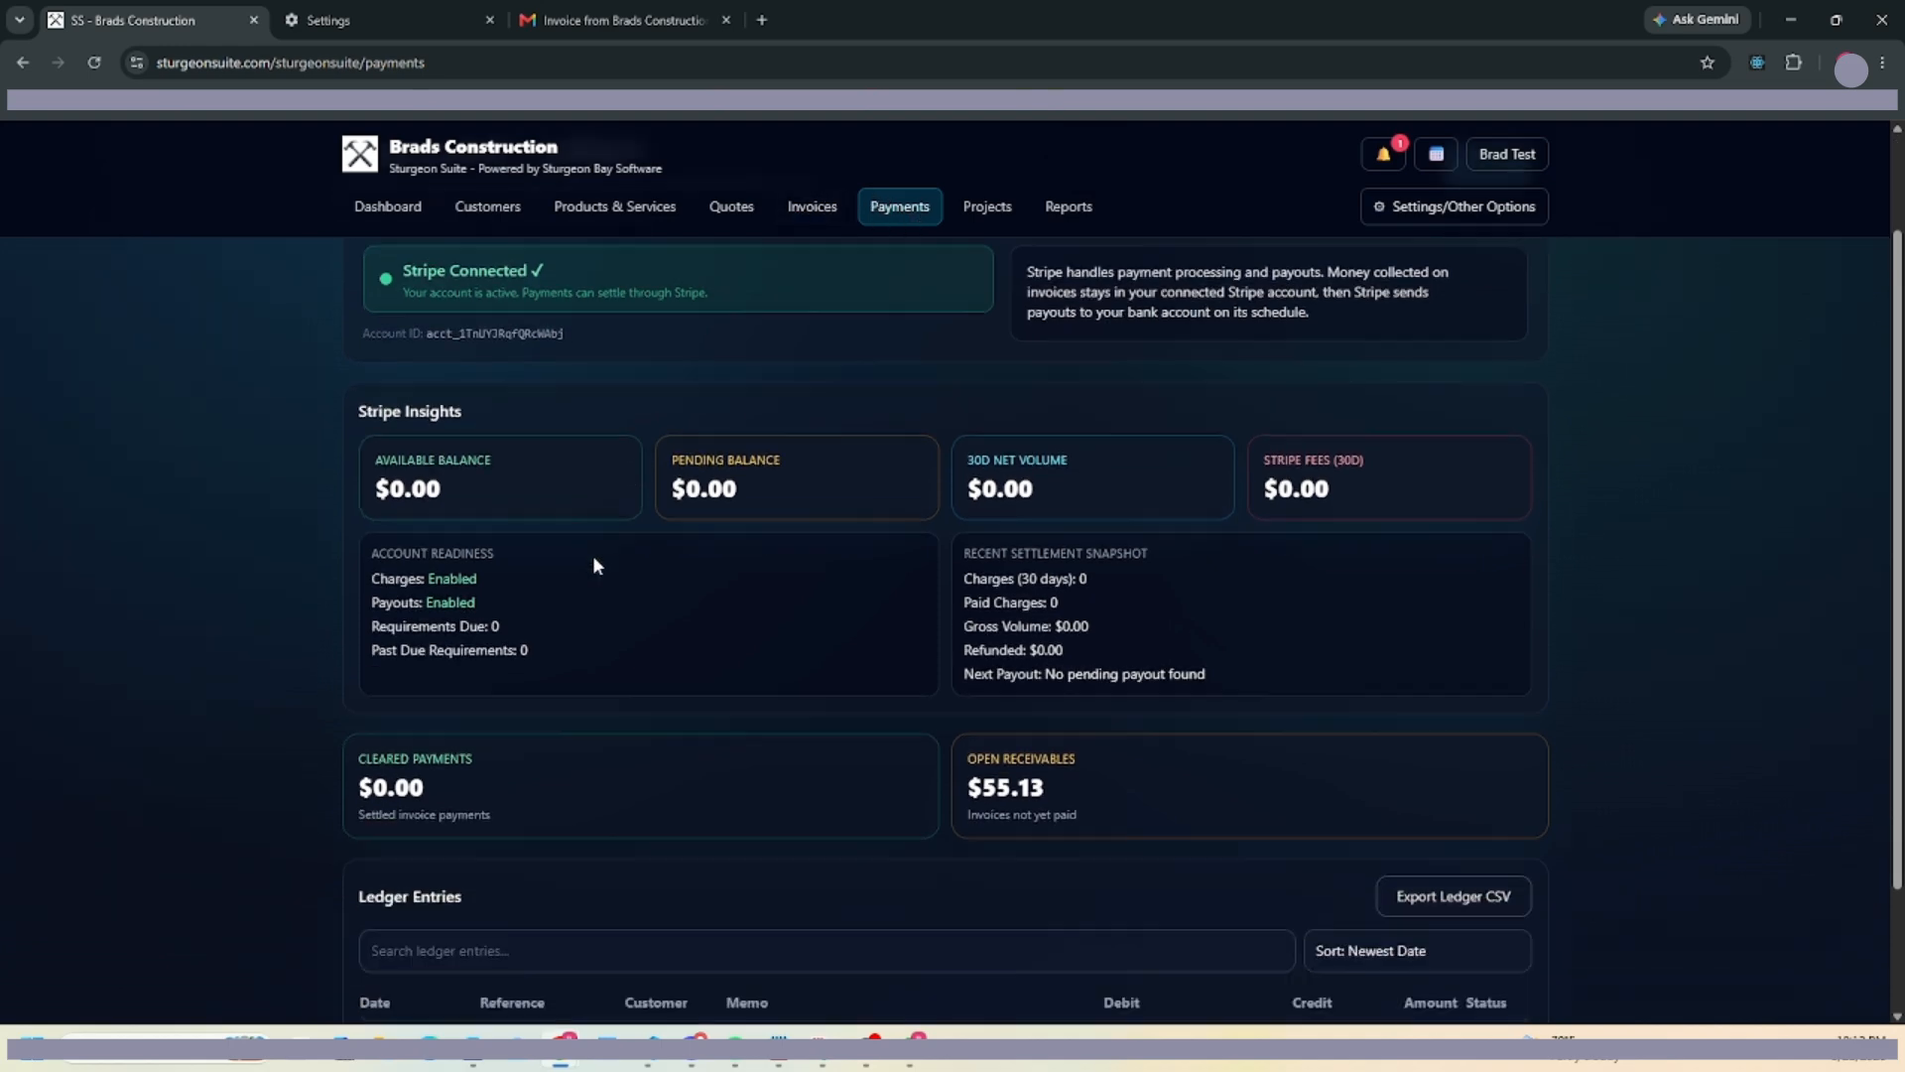
{"action": "left_click_drag", "start_coordinate": [1045, 628], "coordinate": [983, 629]}
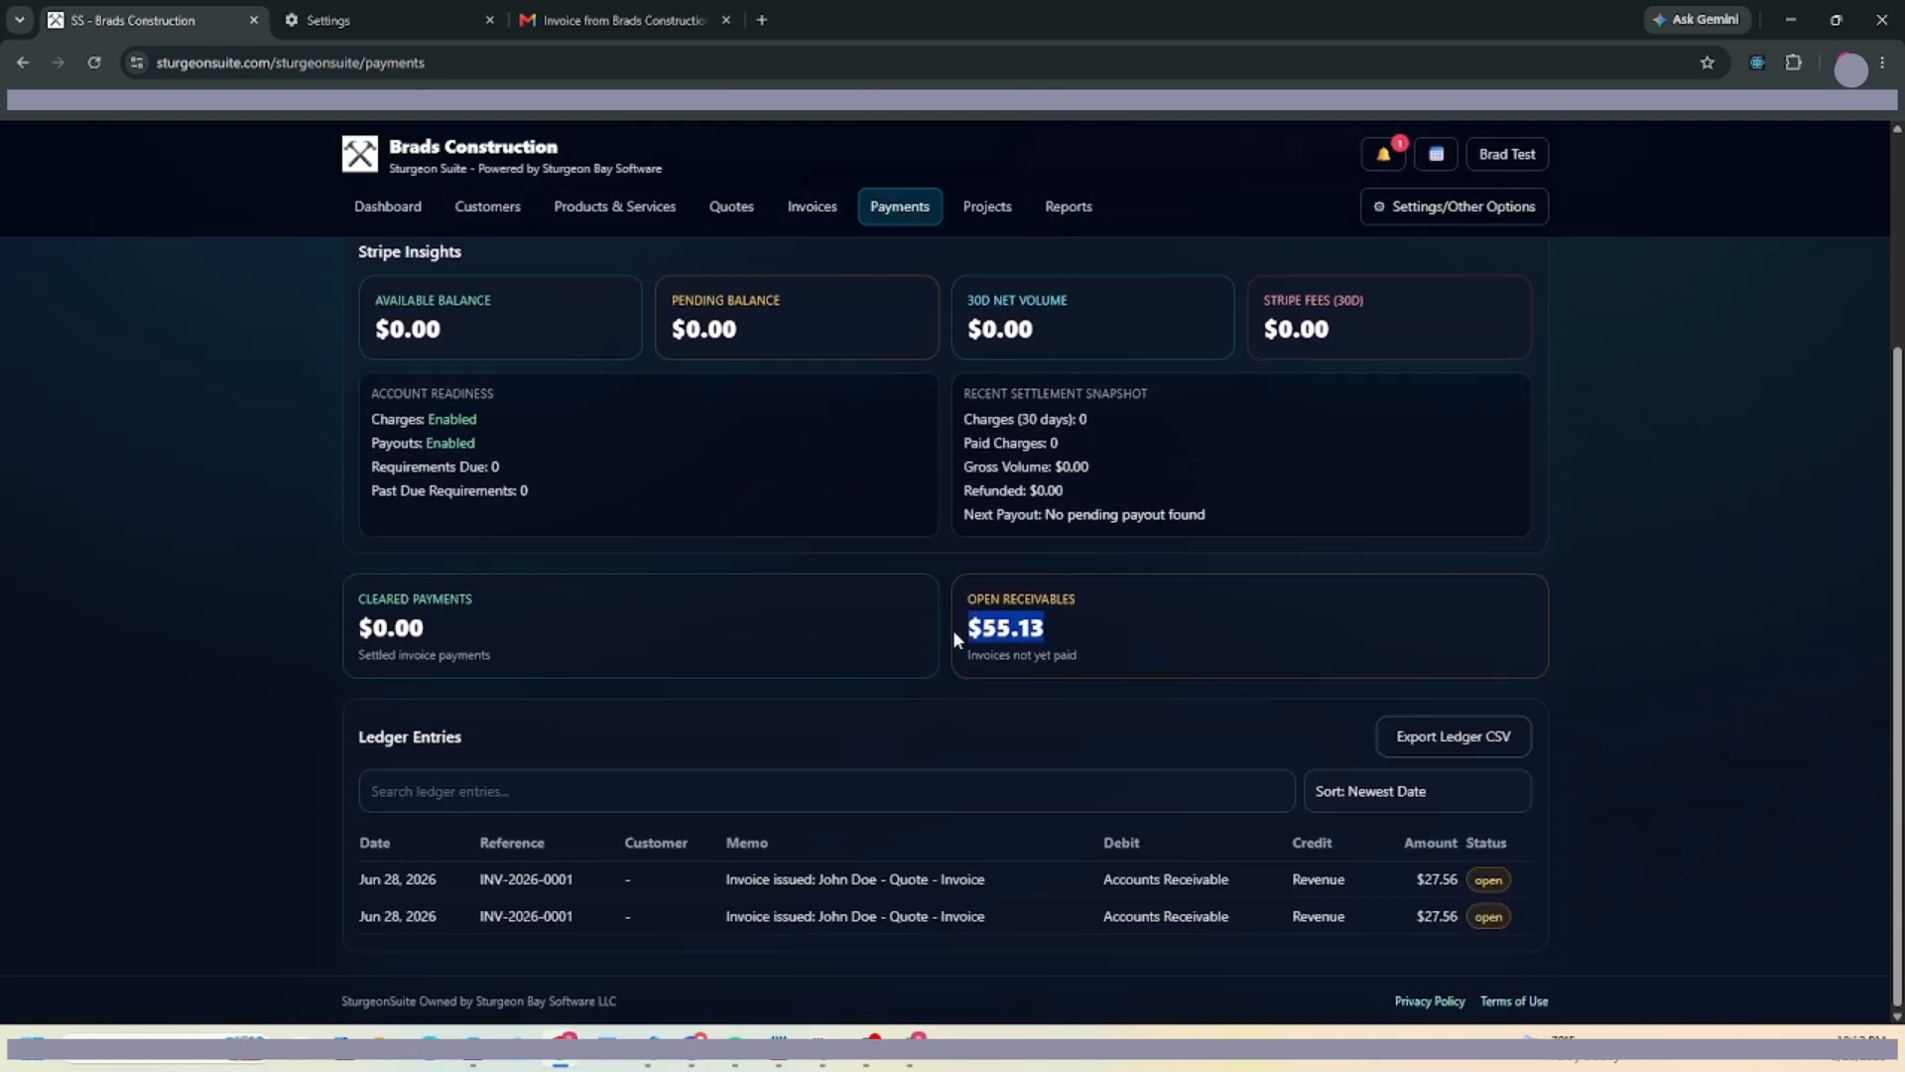
{"action": "left_click_drag", "start_coordinate": [470, 657], "coordinate": [337, 627]}
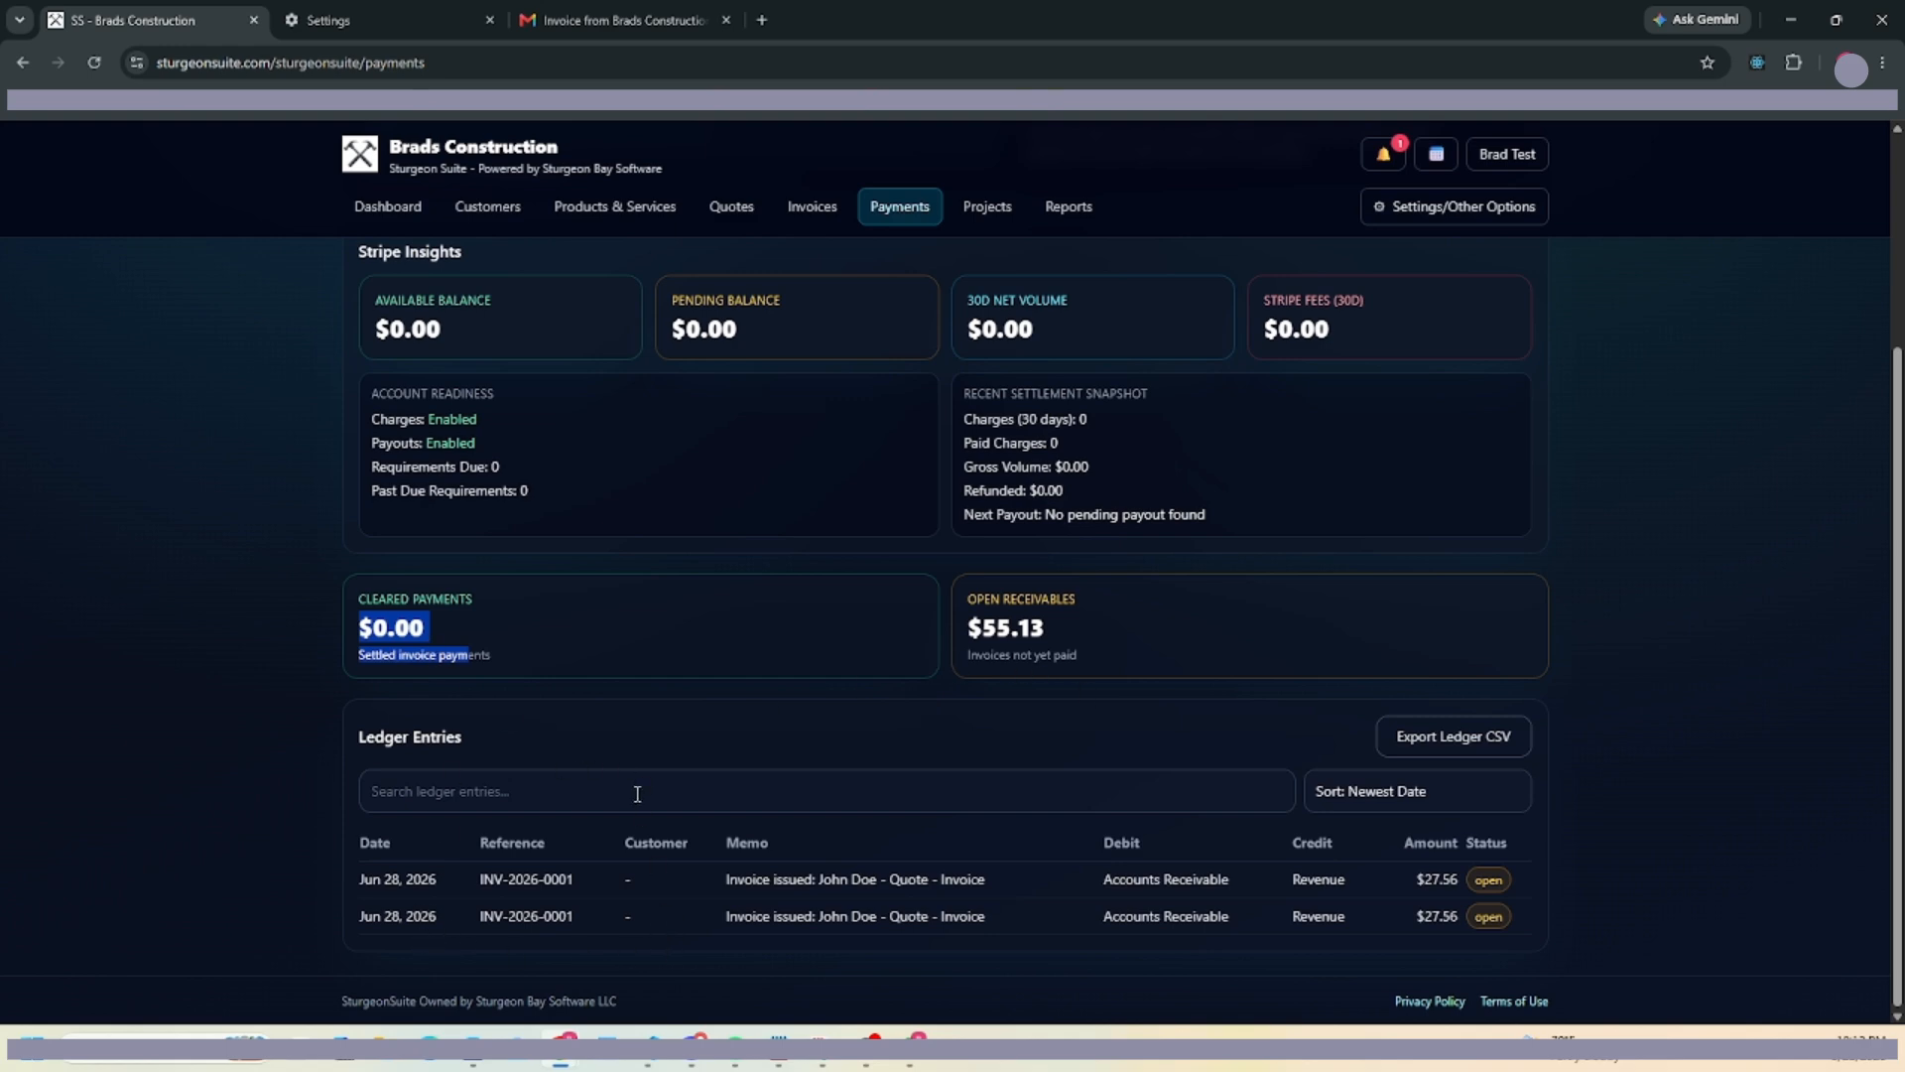
{"action": "left_click_drag", "start_coordinate": [465, 739], "coordinate": [355, 739]}
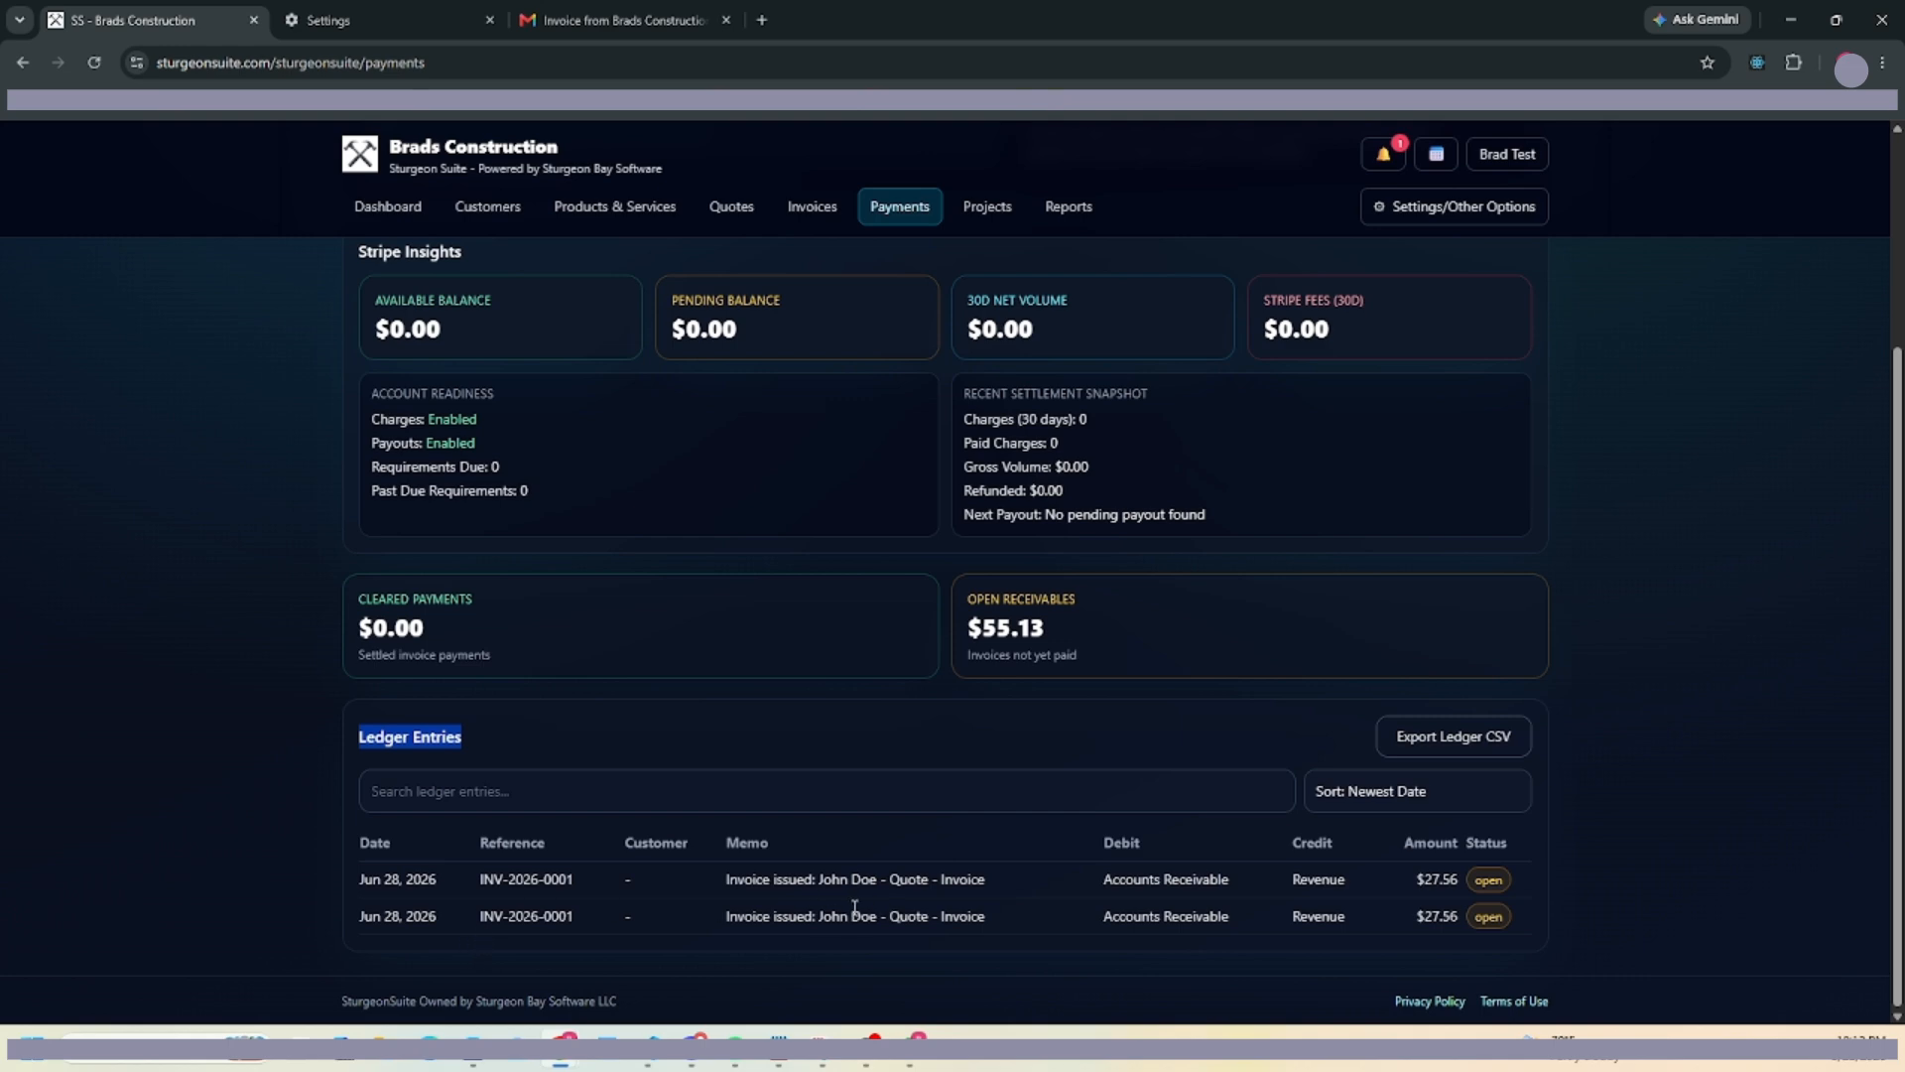
{"action": "scroll", "coordinate": [1219, 879], "scroll_direction": "up", "scroll_amount": 3}
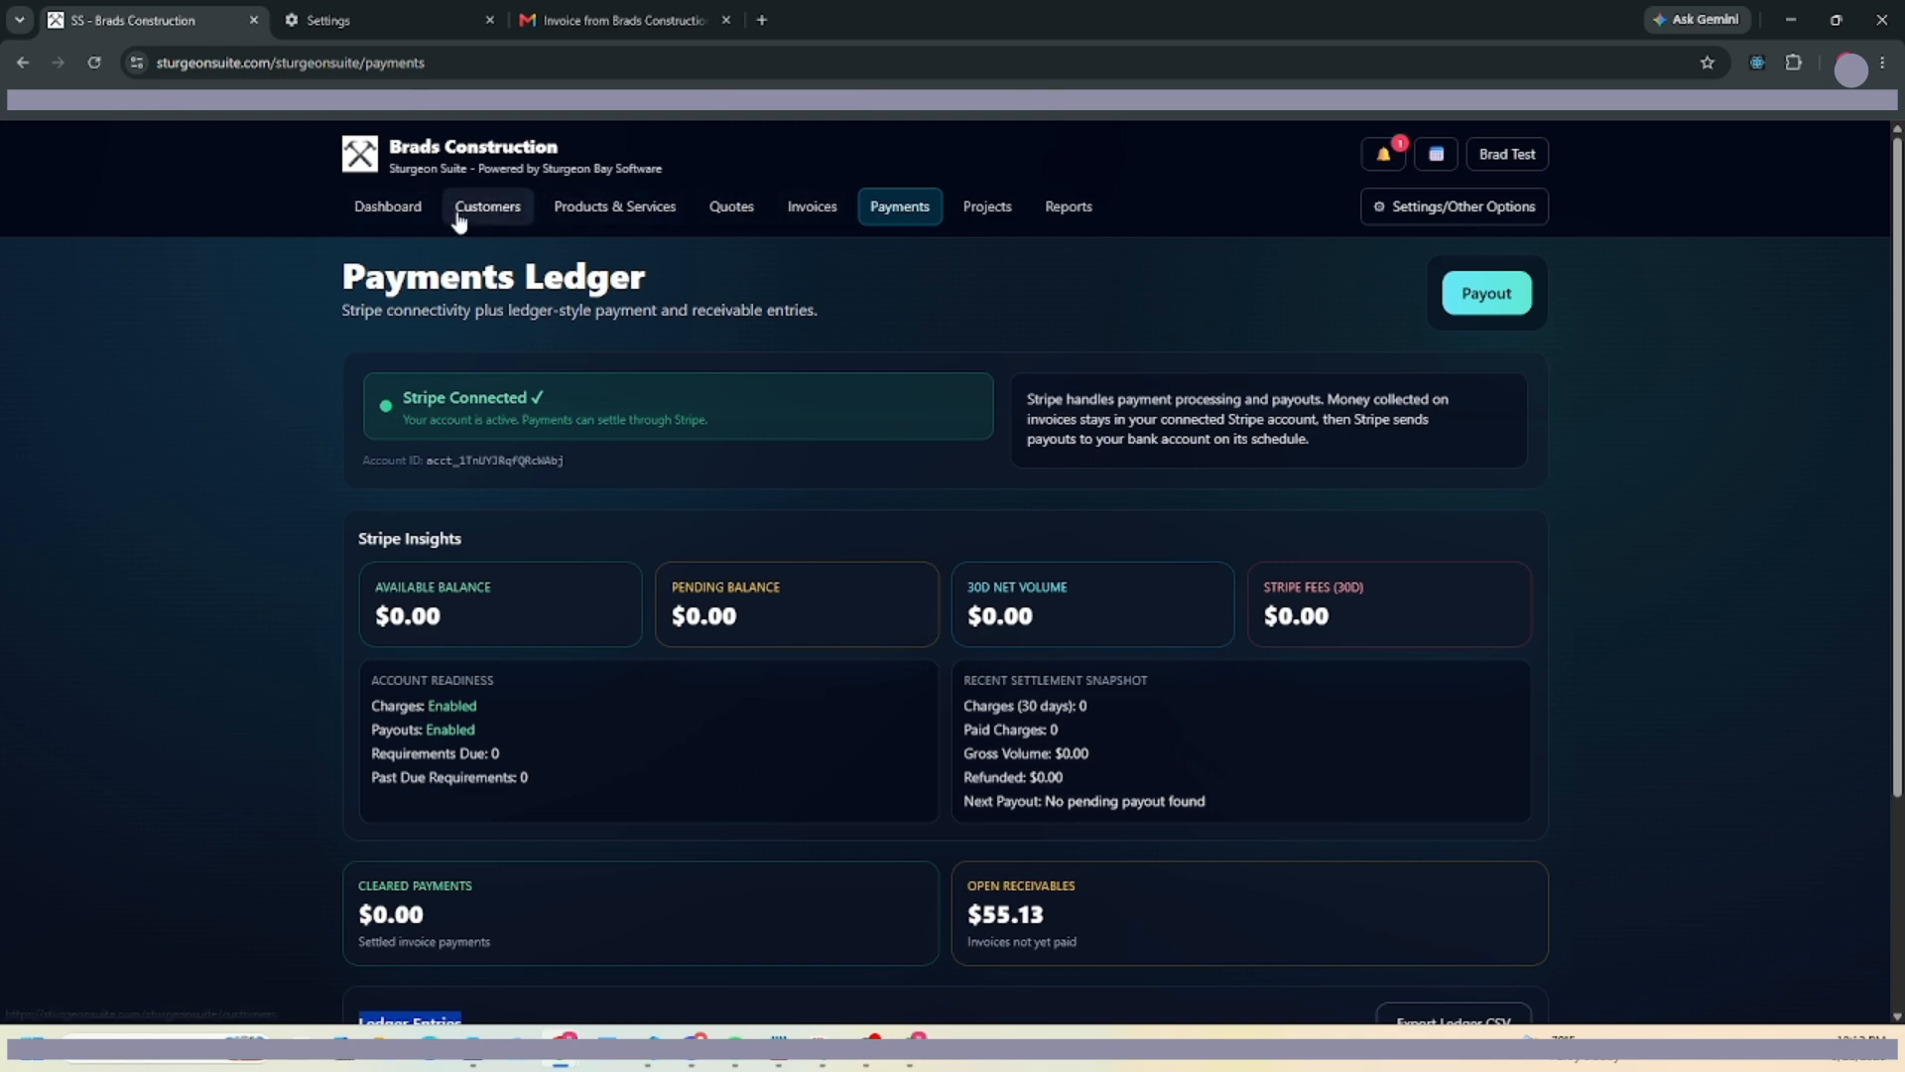
{"action": "left_click", "coordinate": [402, 208]}
{"action": "scroll", "coordinate": [665, 444], "scroll_direction": "down", "scroll_amount": 4}
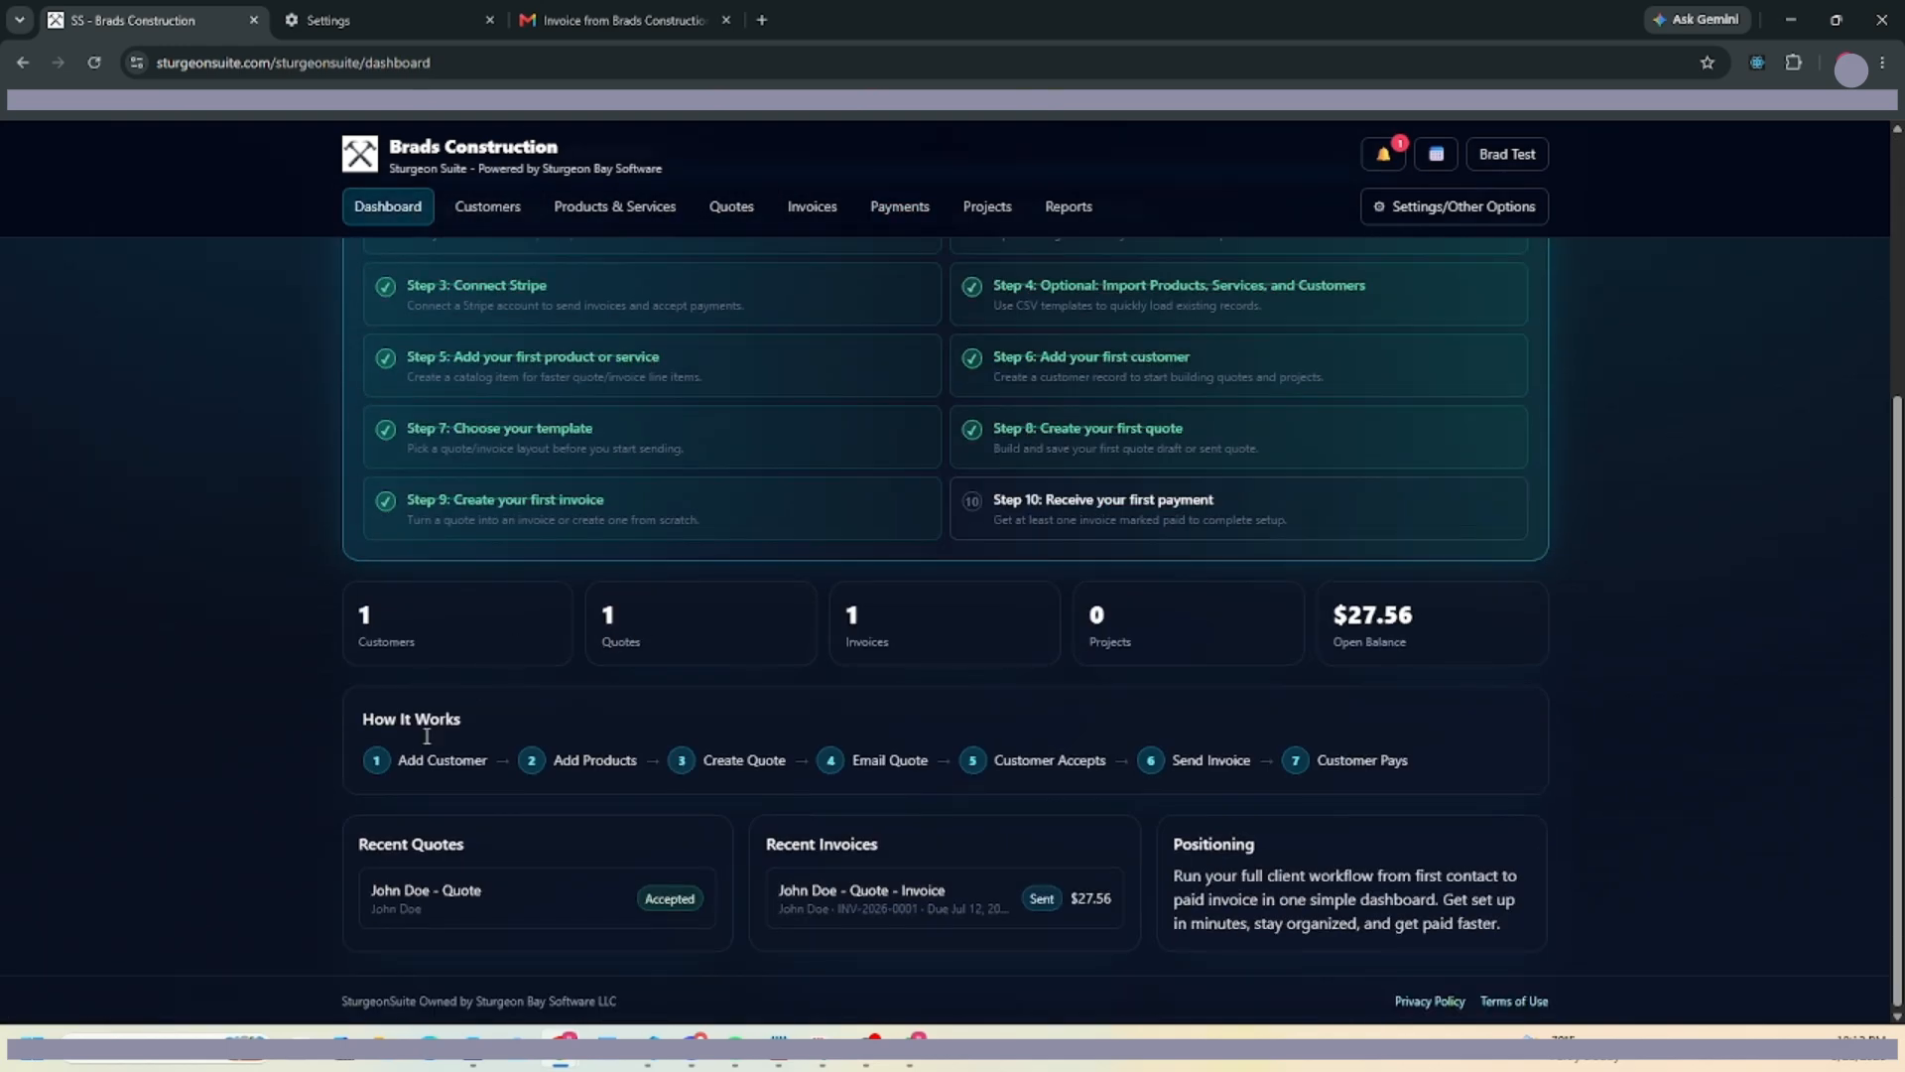
Highlight the How It Works heading and workflow steps through Customer Pays, then clear the highlight.
{"action": "left_click_drag", "start_coordinate": [357, 730], "coordinate": [503, 731]}
{"action": "left_click_drag", "start_coordinate": [383, 758], "coordinate": [1403, 761]}
{"action": "left_click", "coordinate": [480, 727]}
Return to the top of the dashboard and pick Calendar from the additional admin pages list.
{"action": "scroll", "coordinate": [1020, 282], "scroll_direction": "up", "scroll_amount": 4}
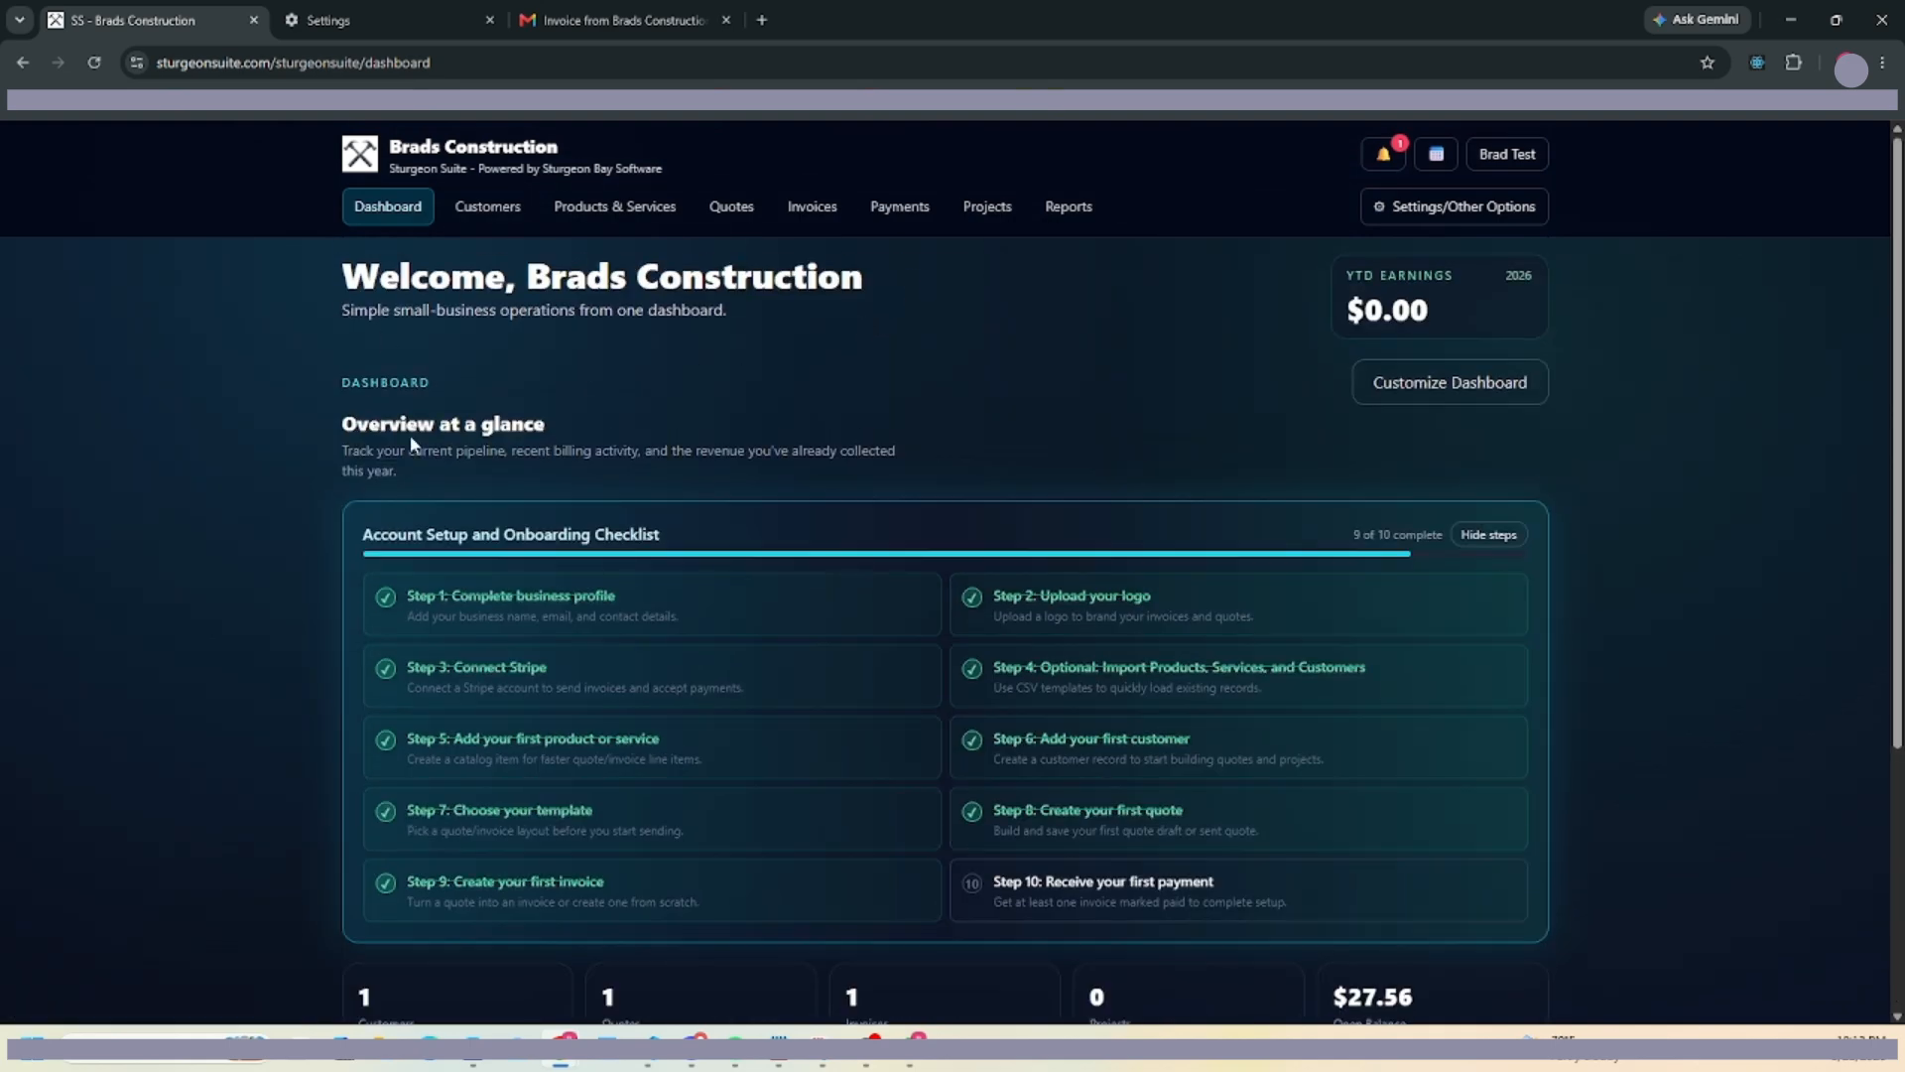
{"action": "left_click", "coordinate": [1449, 210]}
{"action": "left_click", "coordinate": [1201, 193]}
{"action": "left_click", "coordinate": [1401, 210]}
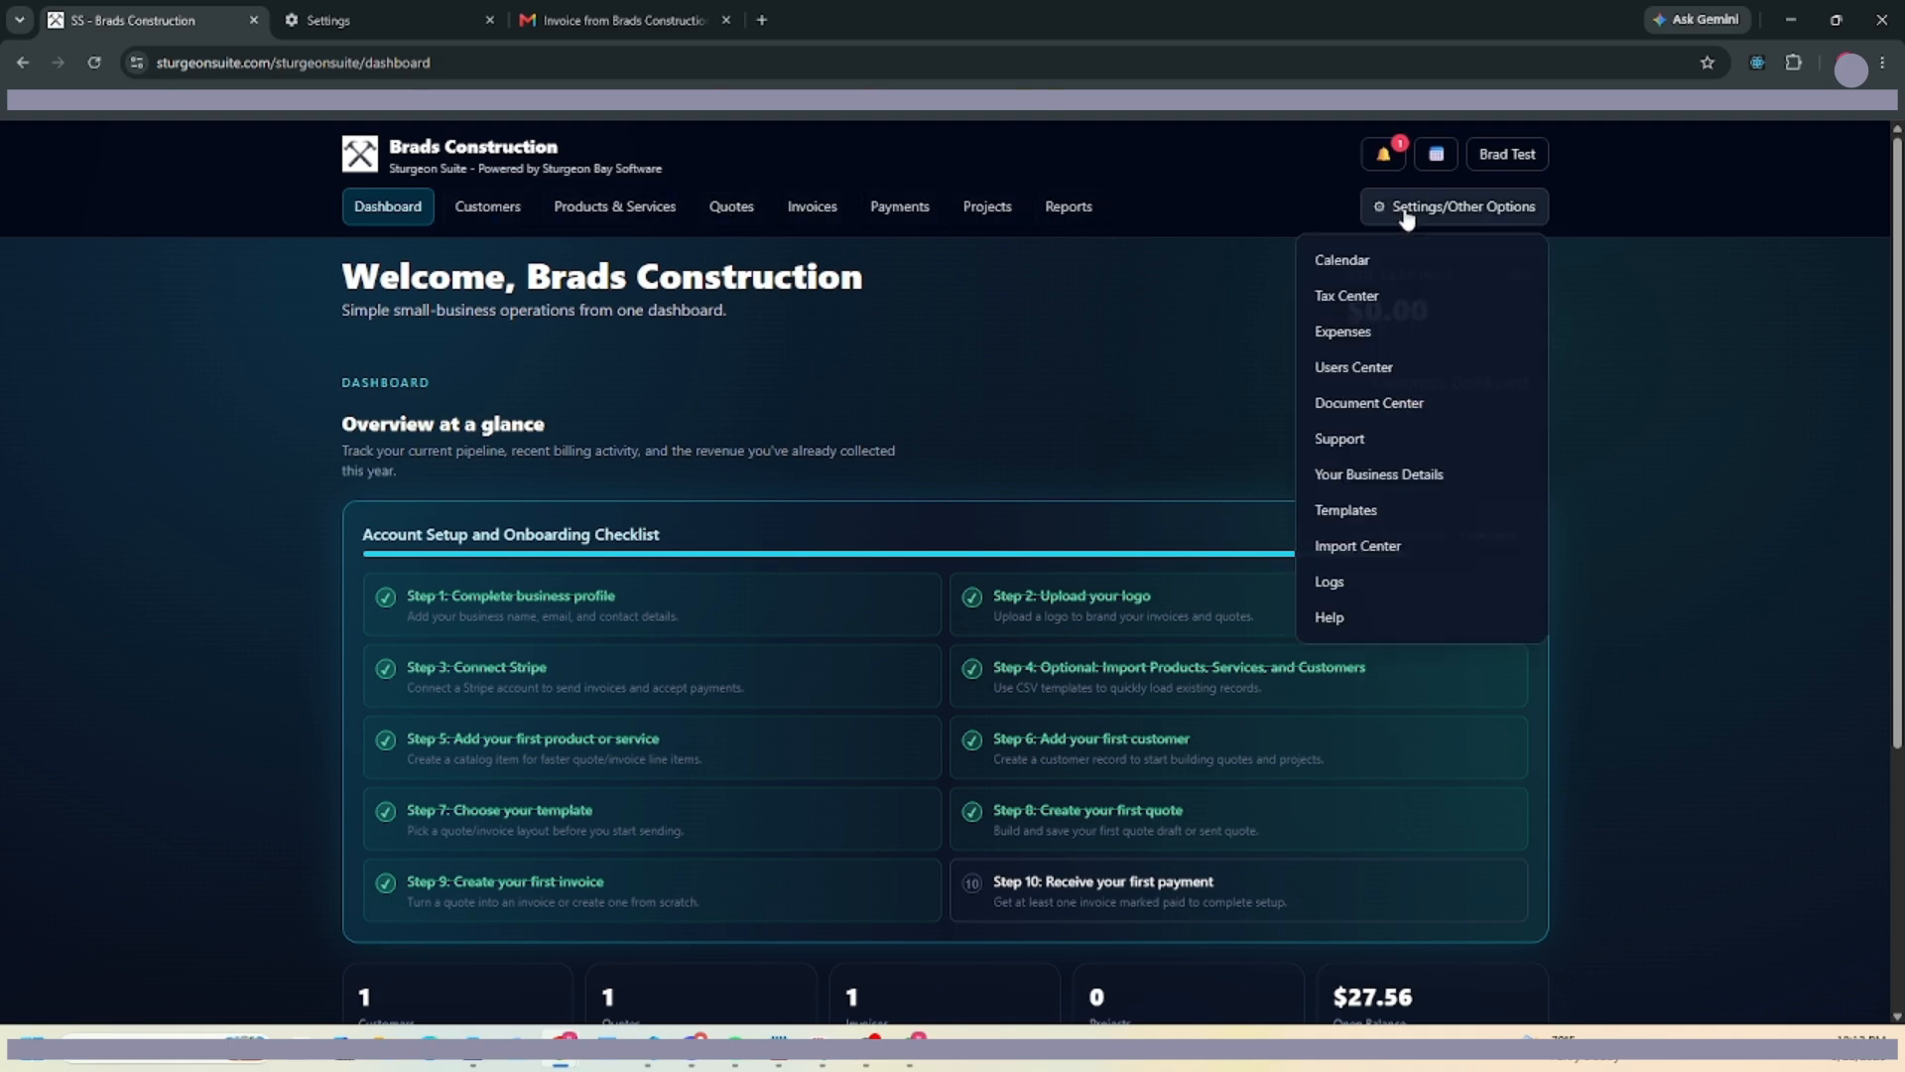
{"action": "left_click", "coordinate": [1342, 260]}
Filter the calendar to Invoice Due events, then view the Notification Center alerts.
{"action": "scroll", "coordinate": [681, 438], "scroll_direction": "down", "scroll_amount": 4}
{"action": "scroll", "coordinate": [800, 413], "scroll_direction": "up", "scroll_amount": 2}
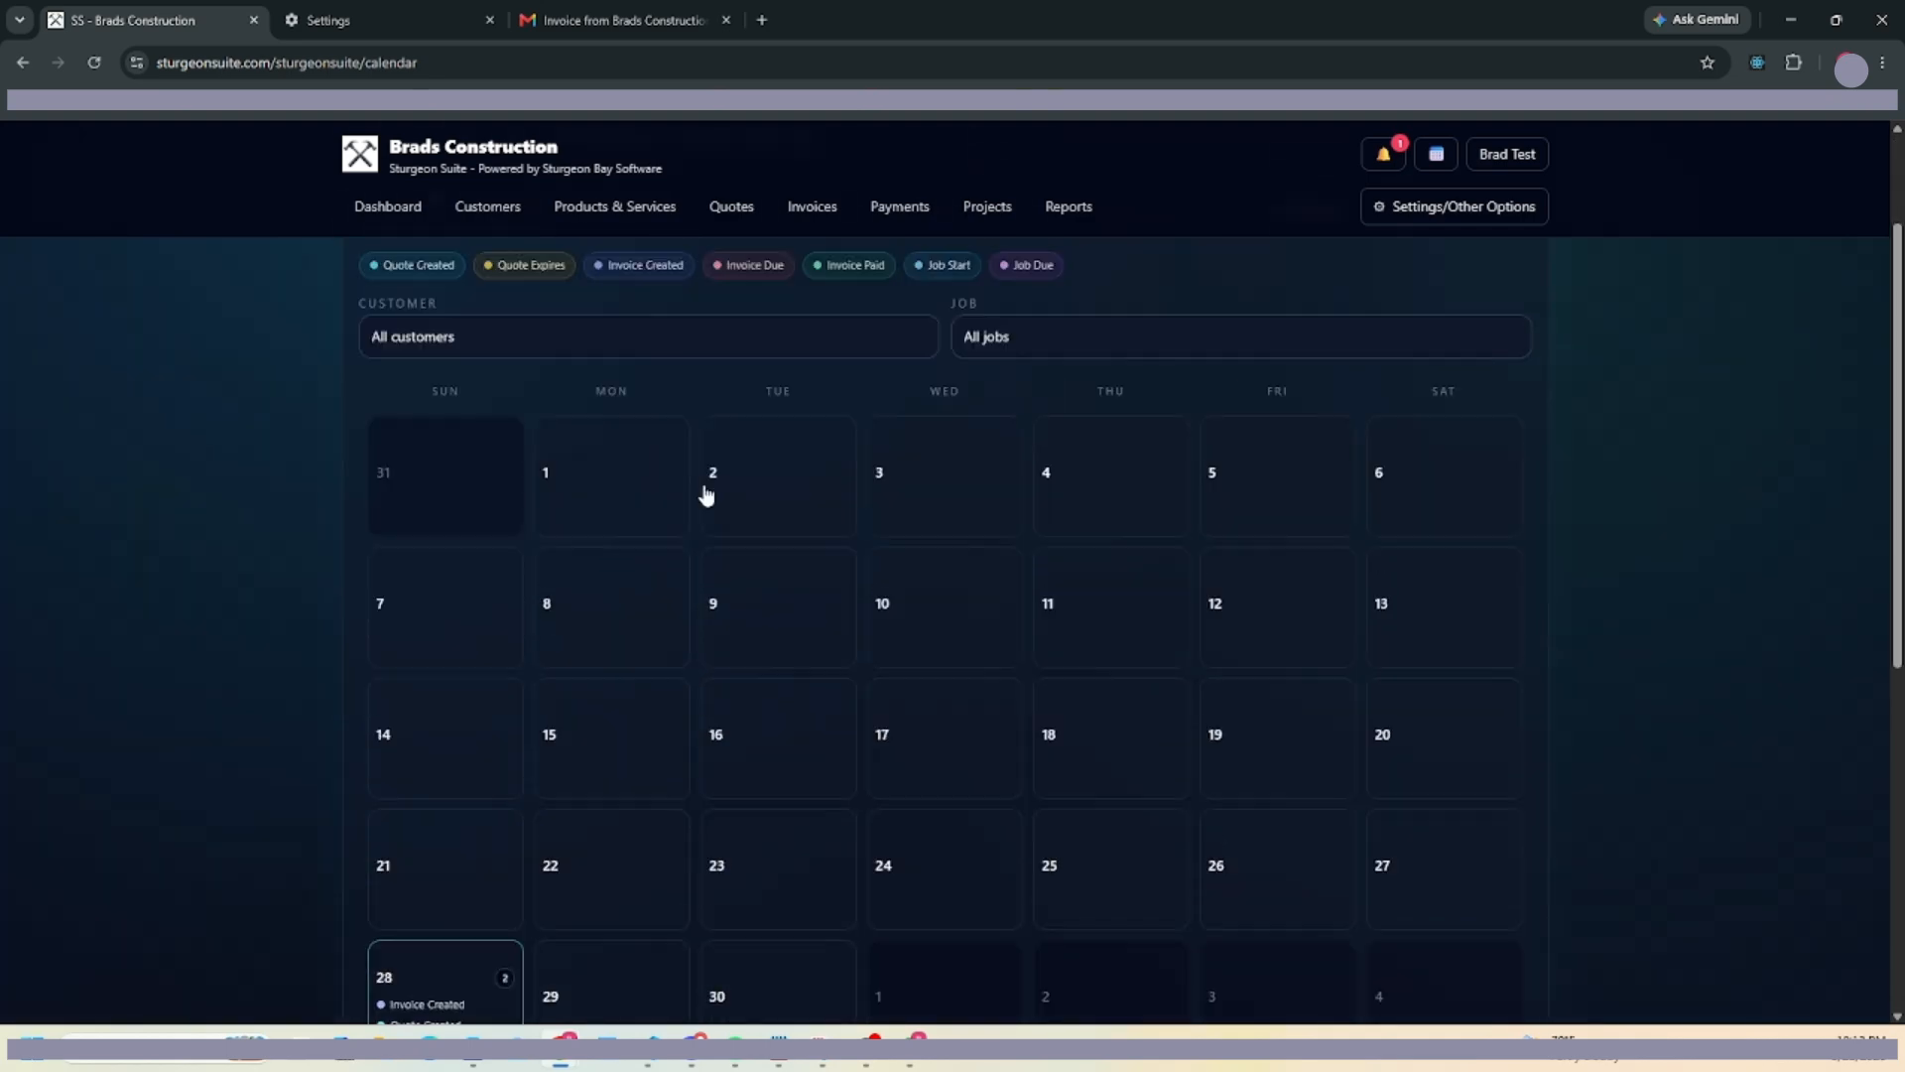
{"action": "scroll", "coordinate": [706, 494], "scroll_direction": "down", "scroll_amount": 3}
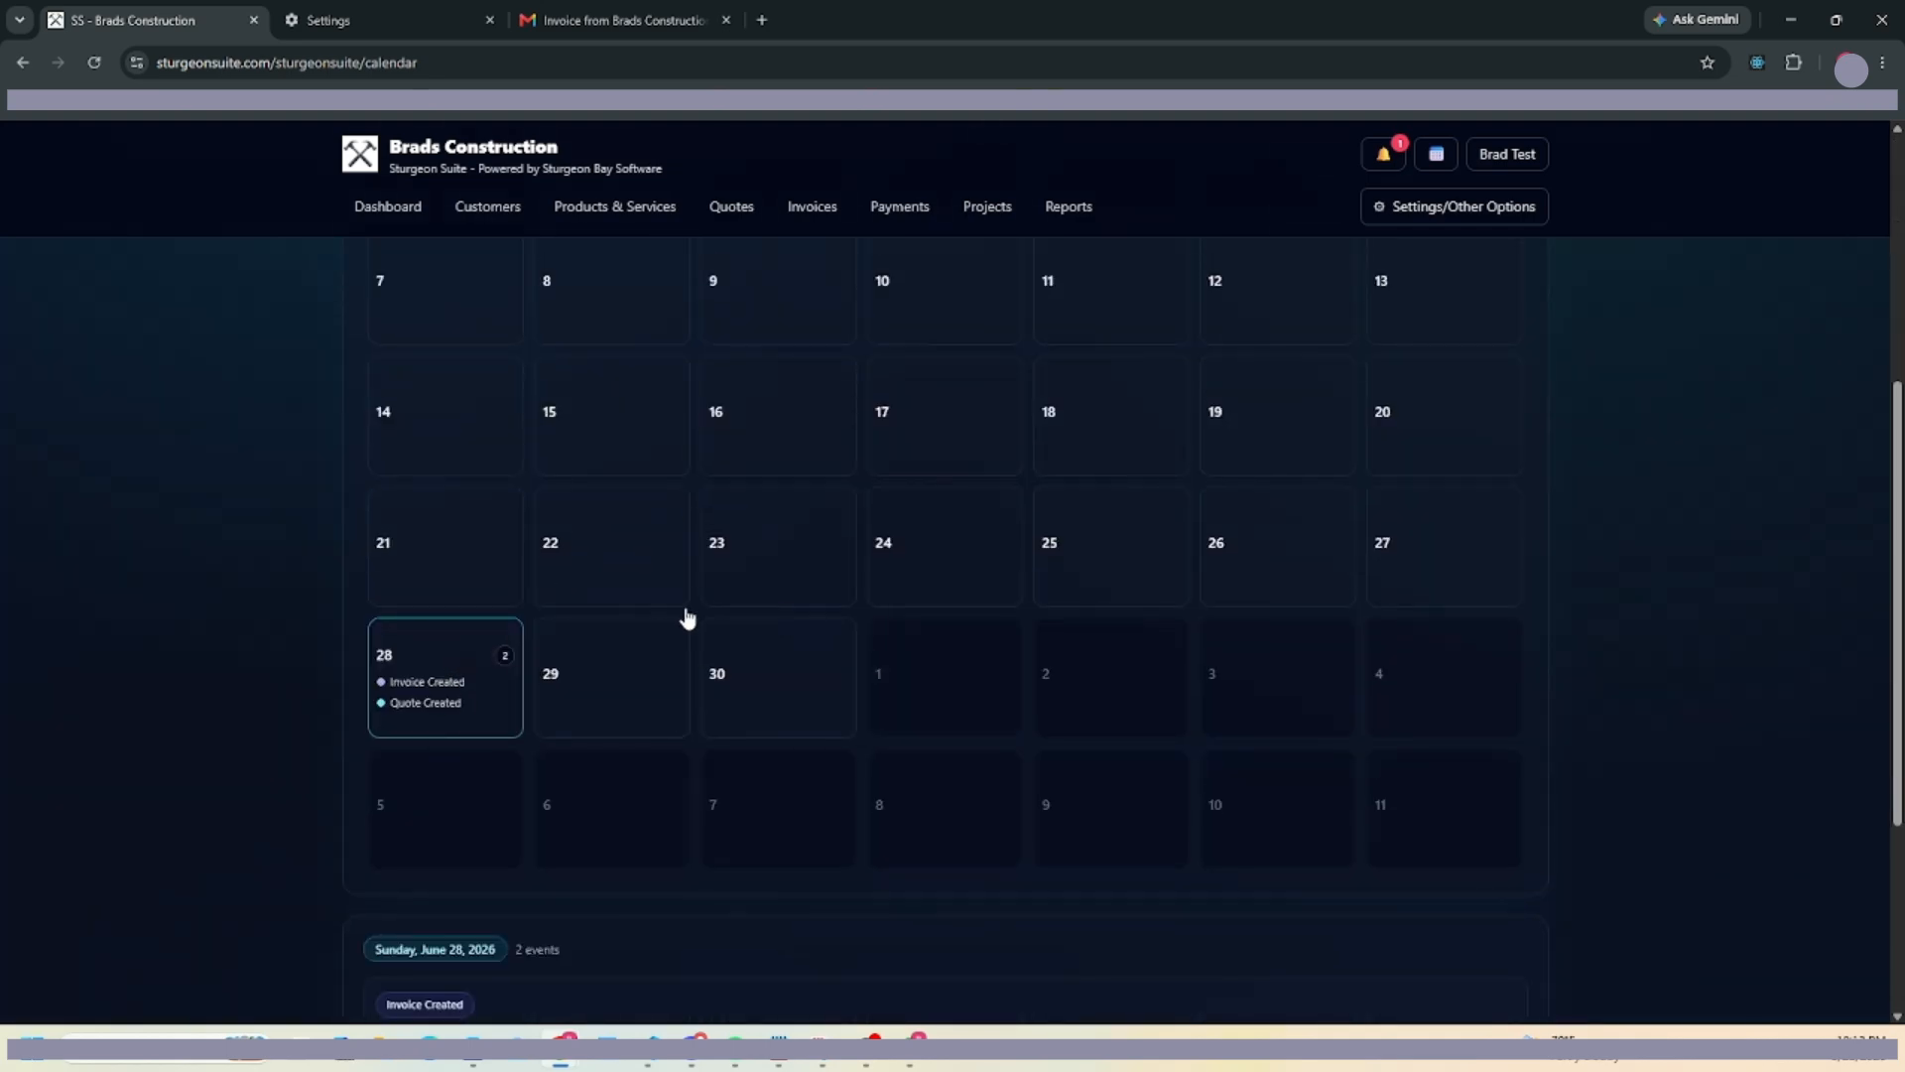
{"action": "scroll", "coordinate": [1012, 396], "scroll_direction": "up", "scroll_amount": 5}
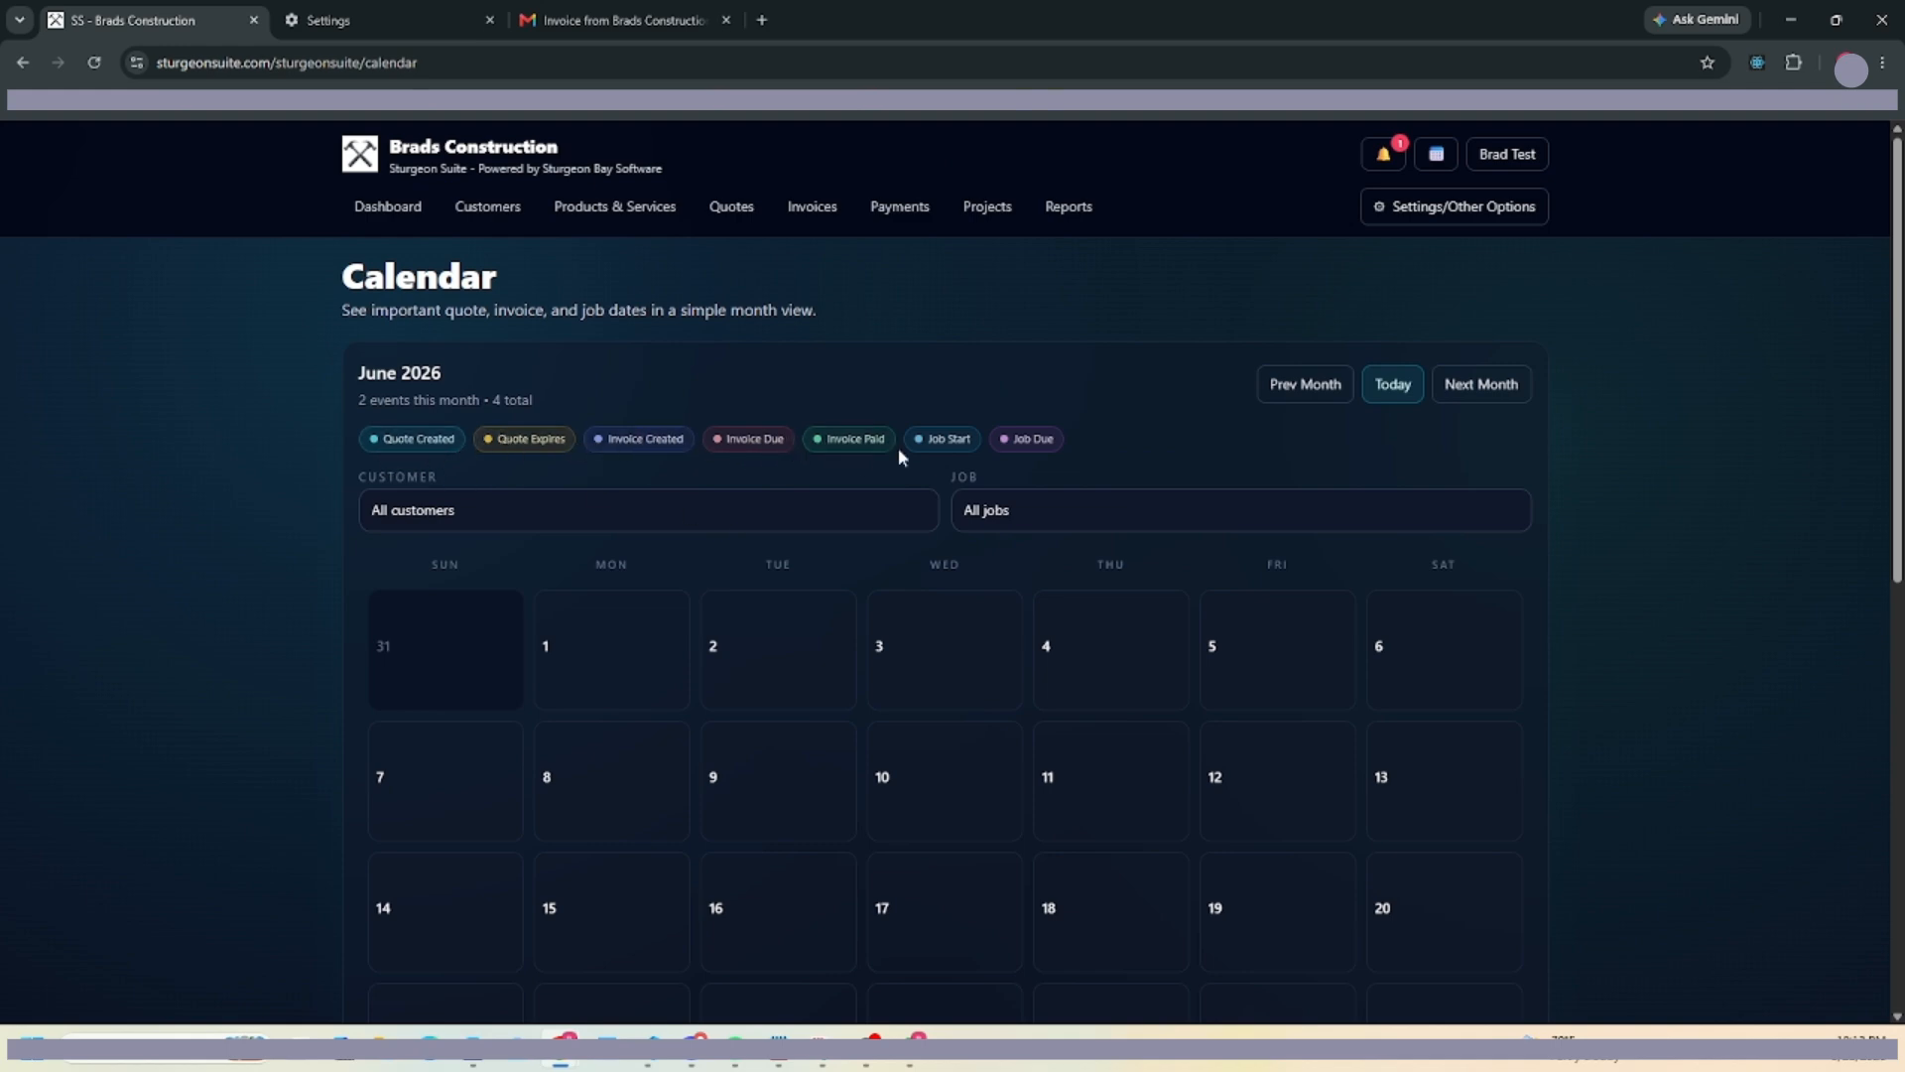
{"action": "left_click", "coordinate": [738, 451]}
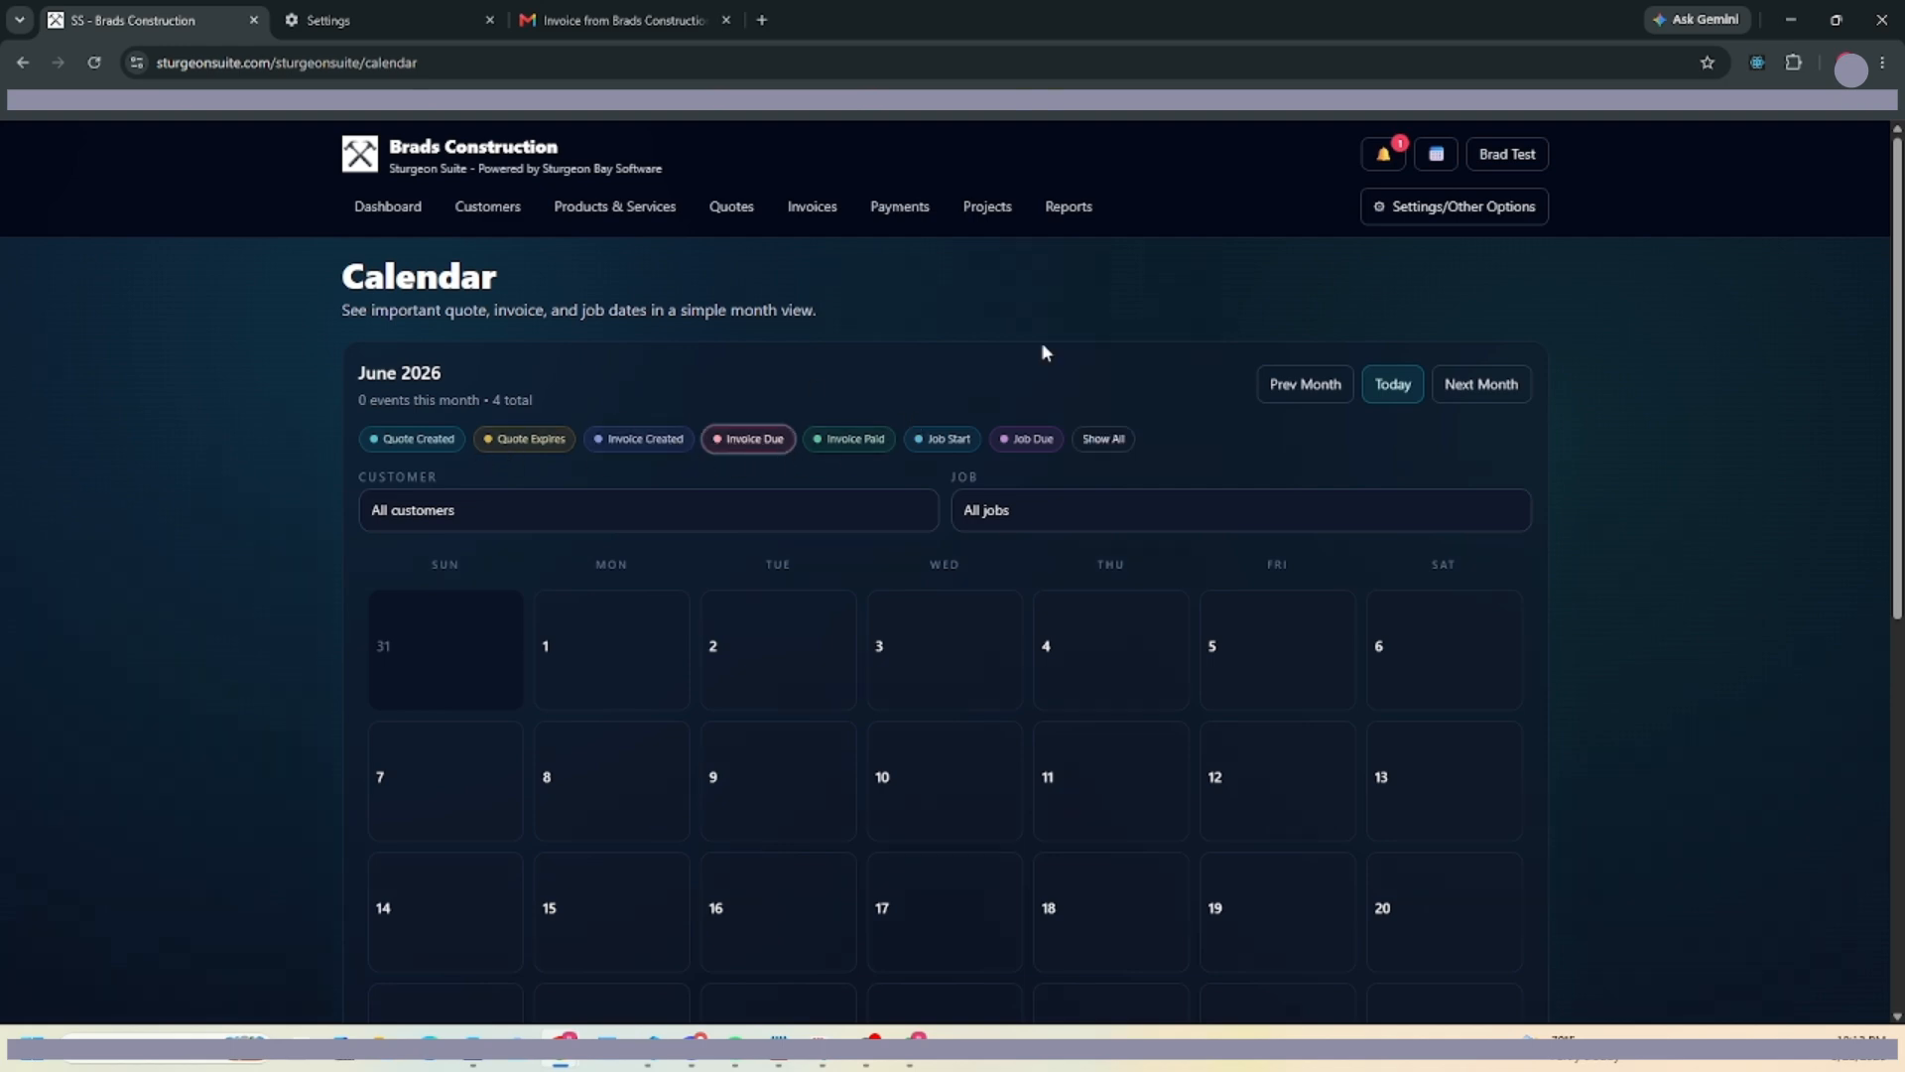
{"action": "left_click", "coordinate": [1382, 162]}
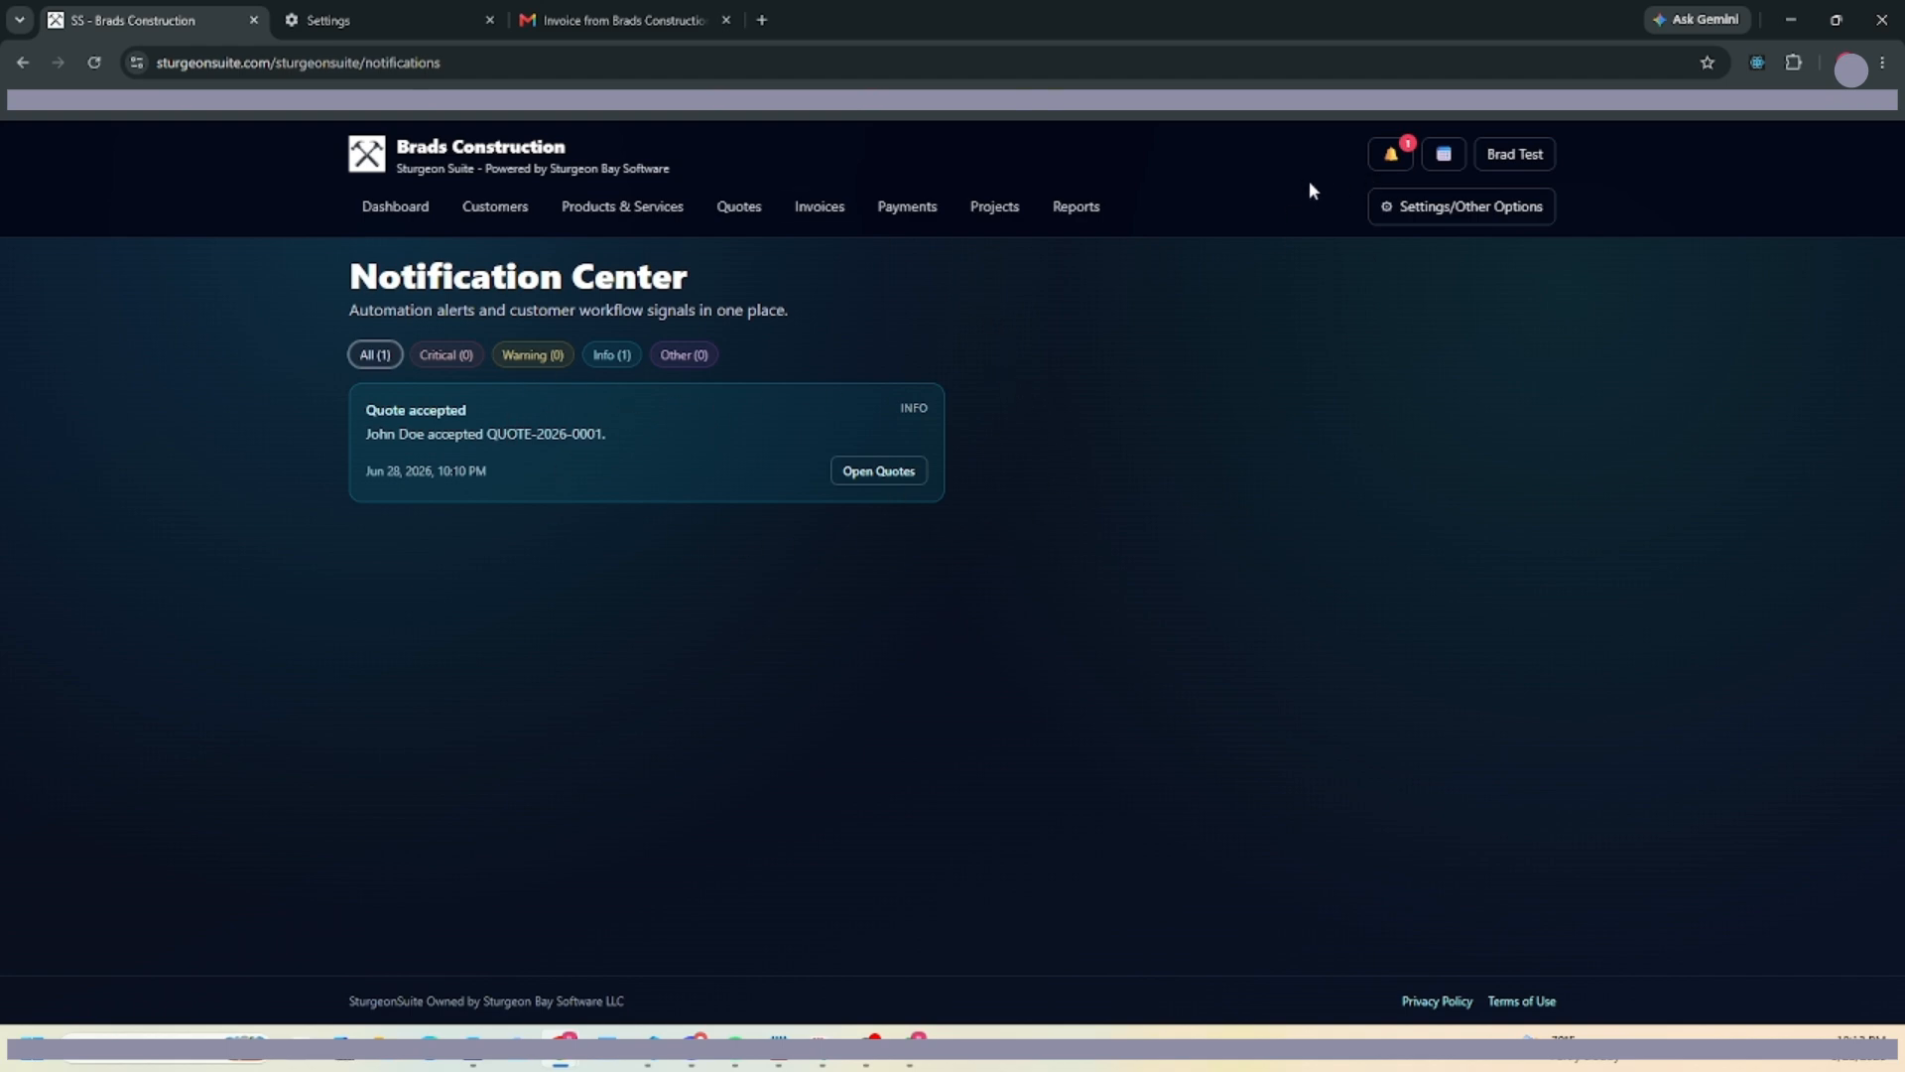
Open Help & Workflows from the account menu, skim the guide, then show the admin pages list.
{"action": "left_click", "coordinate": [1508, 160]}
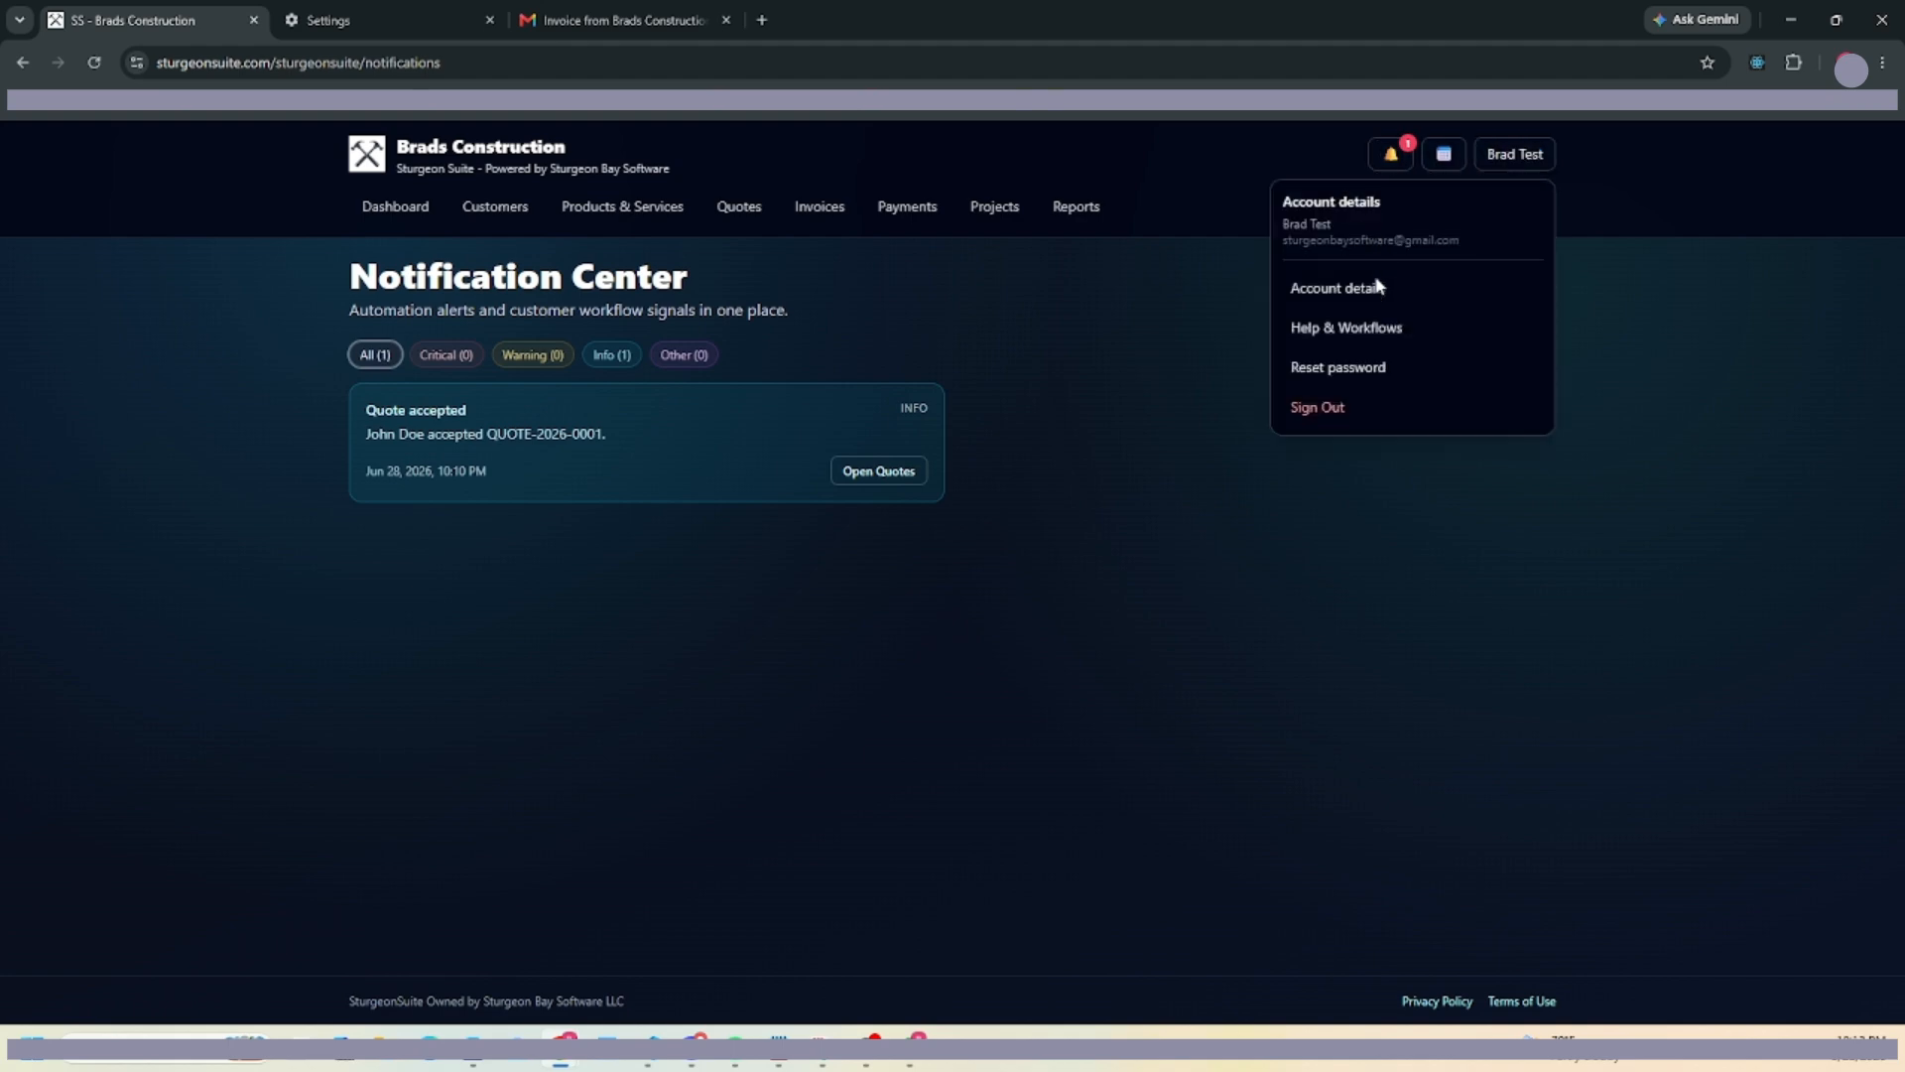
{"action": "left_click", "coordinate": [1424, 327]}
{"action": "scroll", "coordinate": [921, 454], "scroll_direction": "down", "scroll_amount": 15}
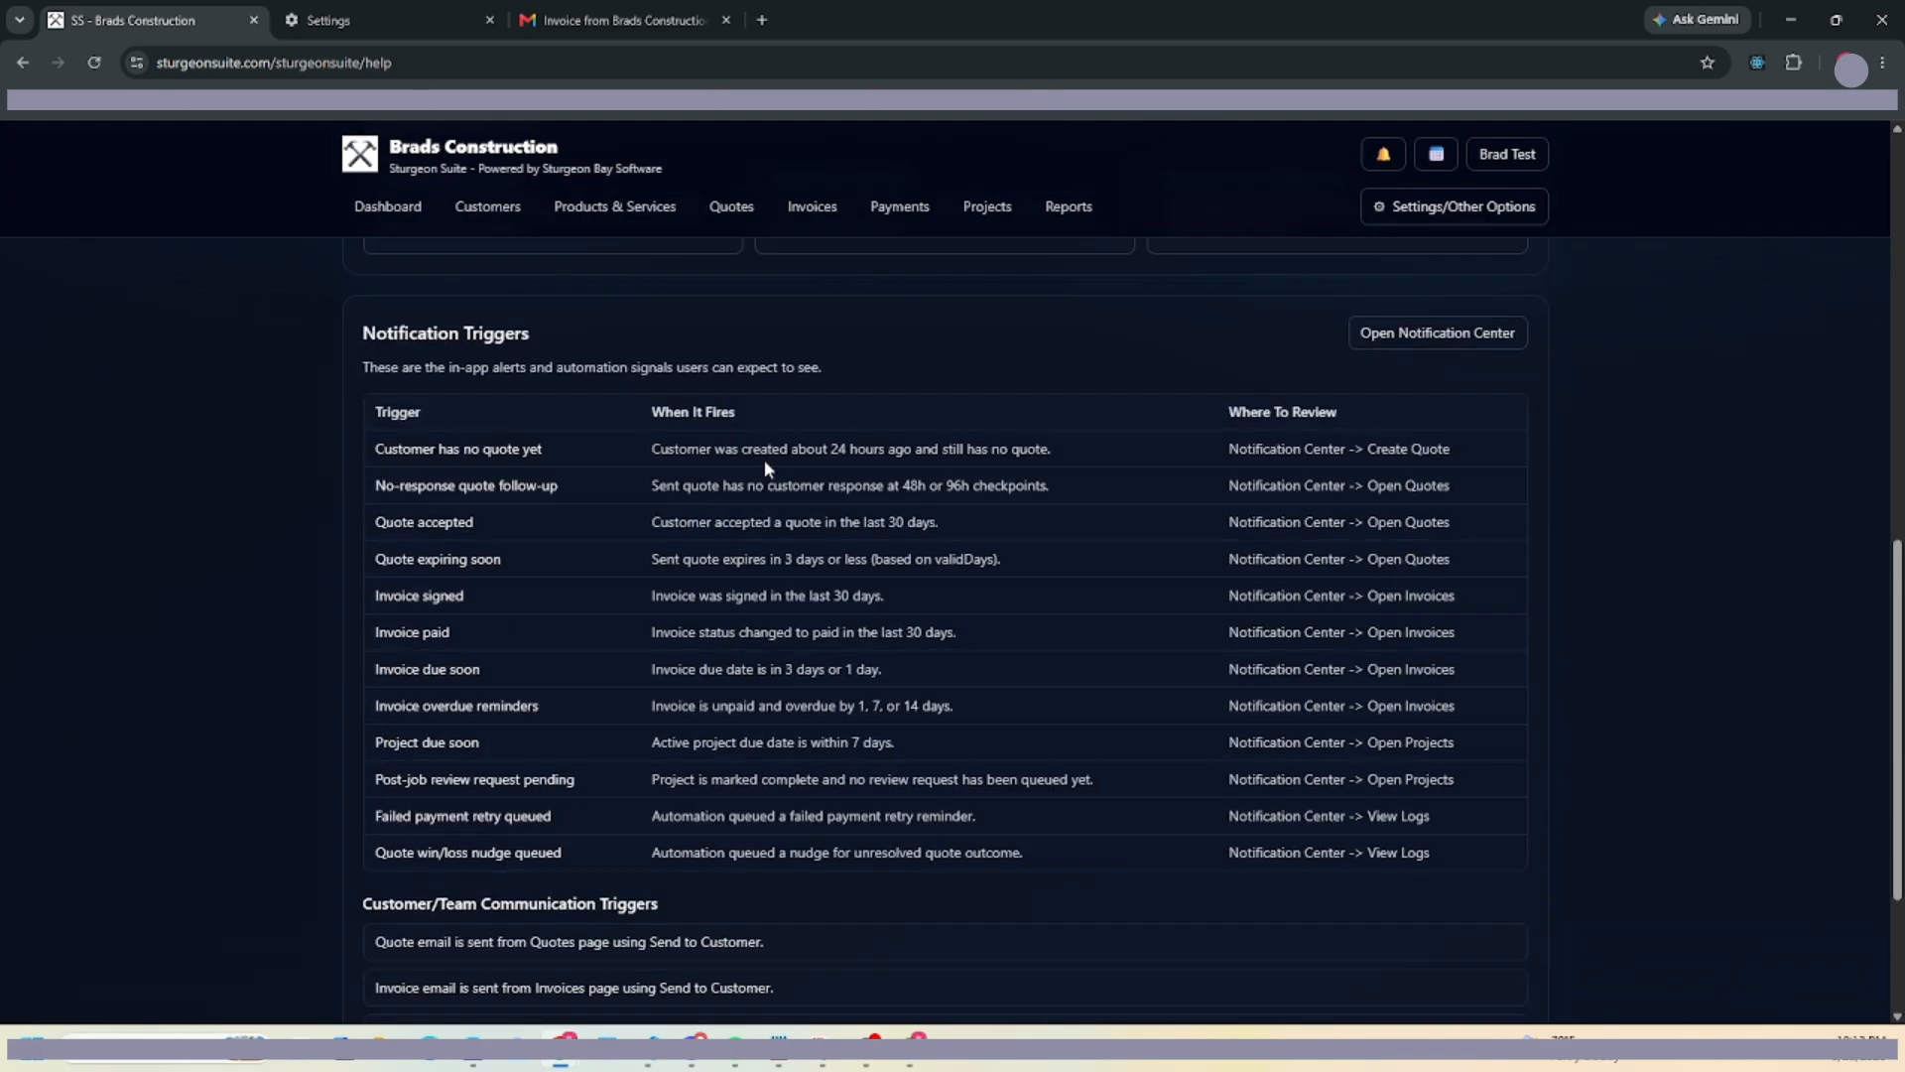
{"action": "scroll", "coordinate": [1091, 447], "scroll_direction": "up", "scroll_amount": 15}
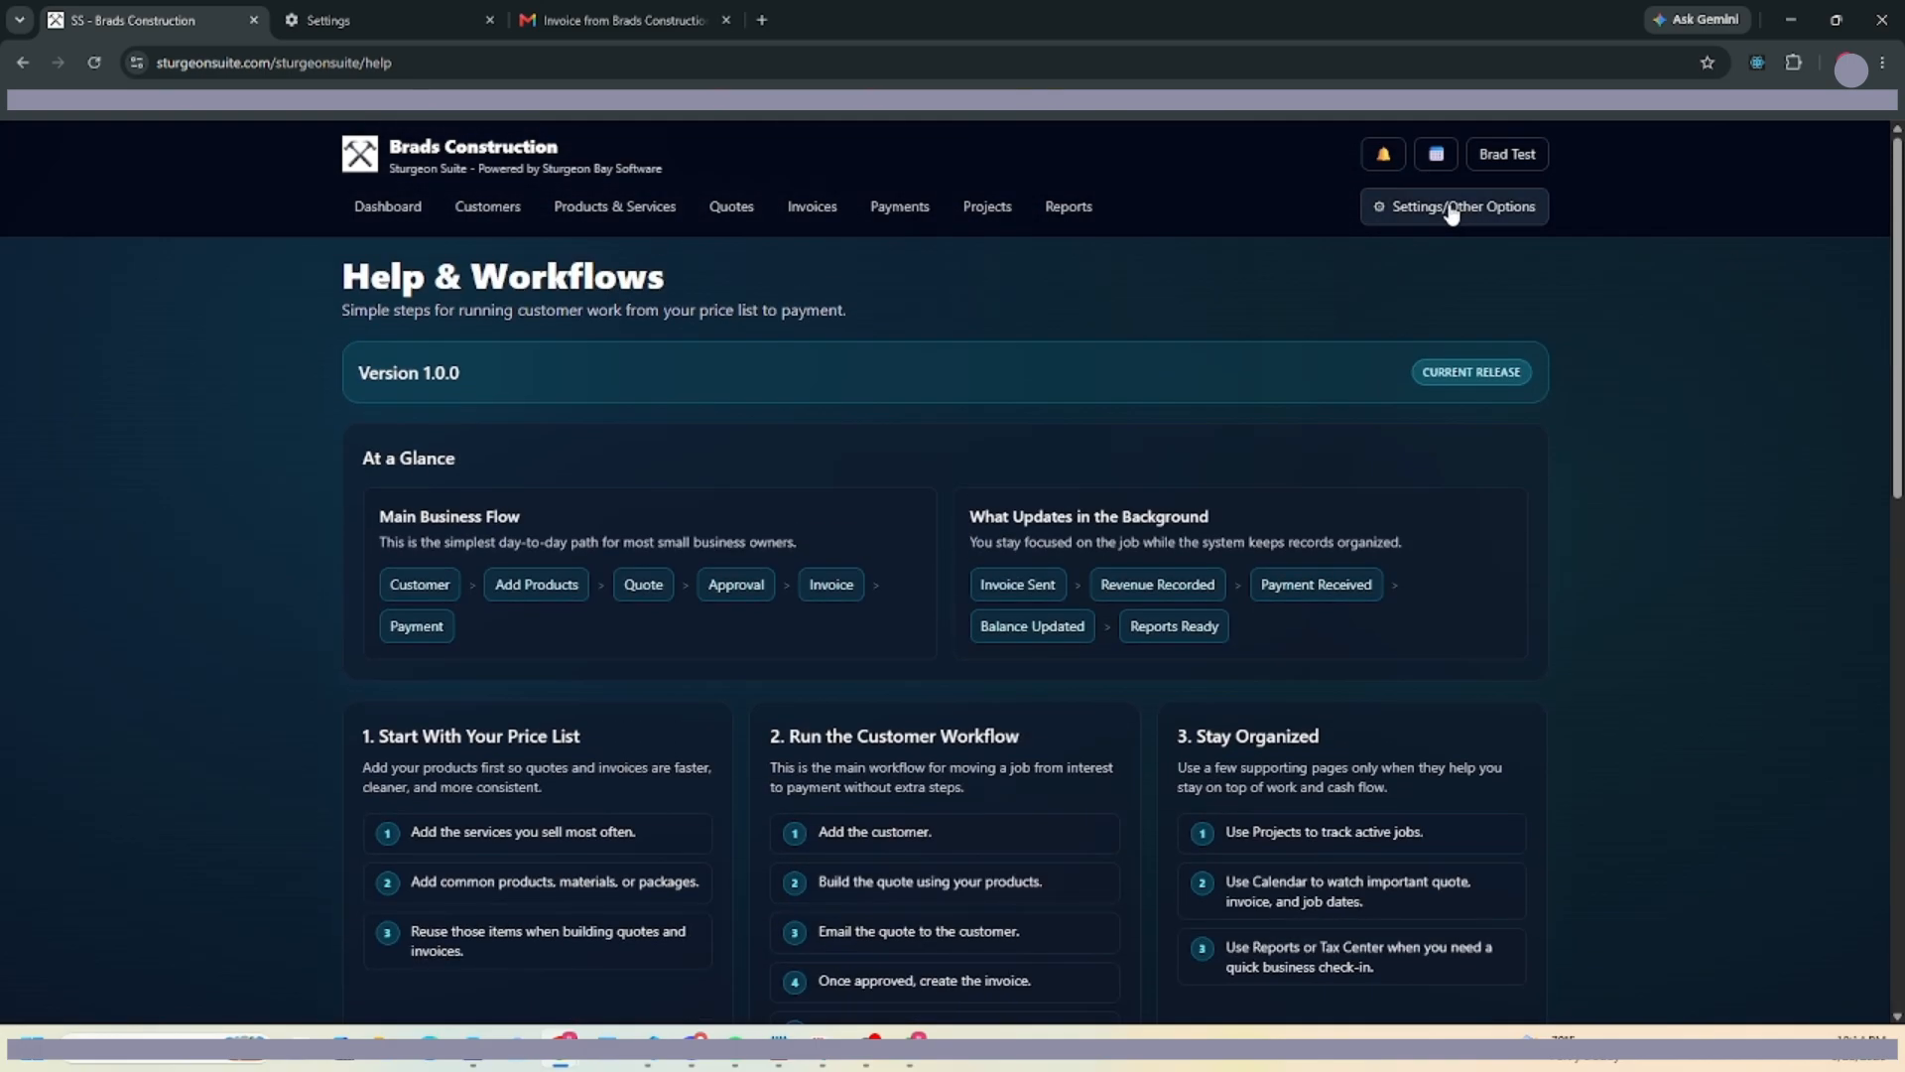
{"action": "left_click", "coordinate": [1459, 207]}
Visit Expenses, start and cancel a new expense, then go to Reports Export.
{"action": "left_click", "coordinate": [1369, 332]}
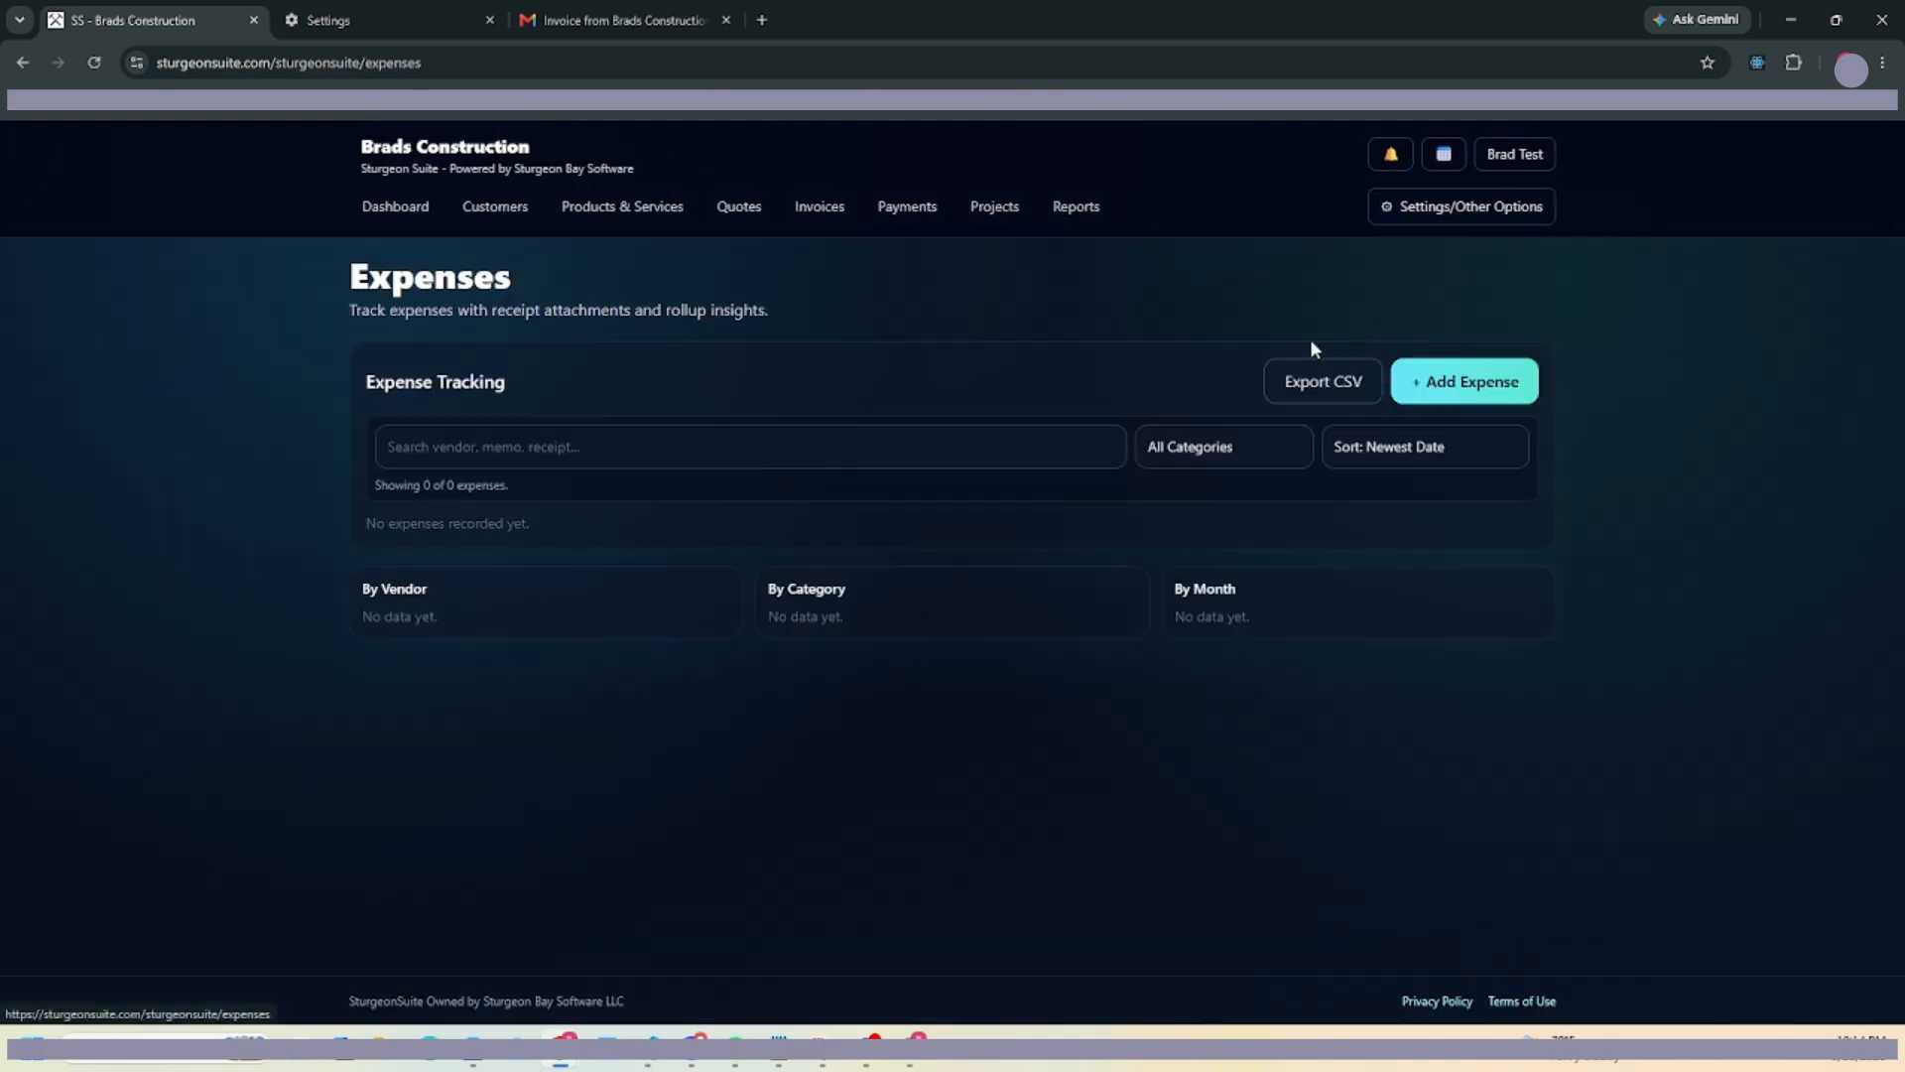
{"action": "left_click", "coordinate": [1495, 381]}
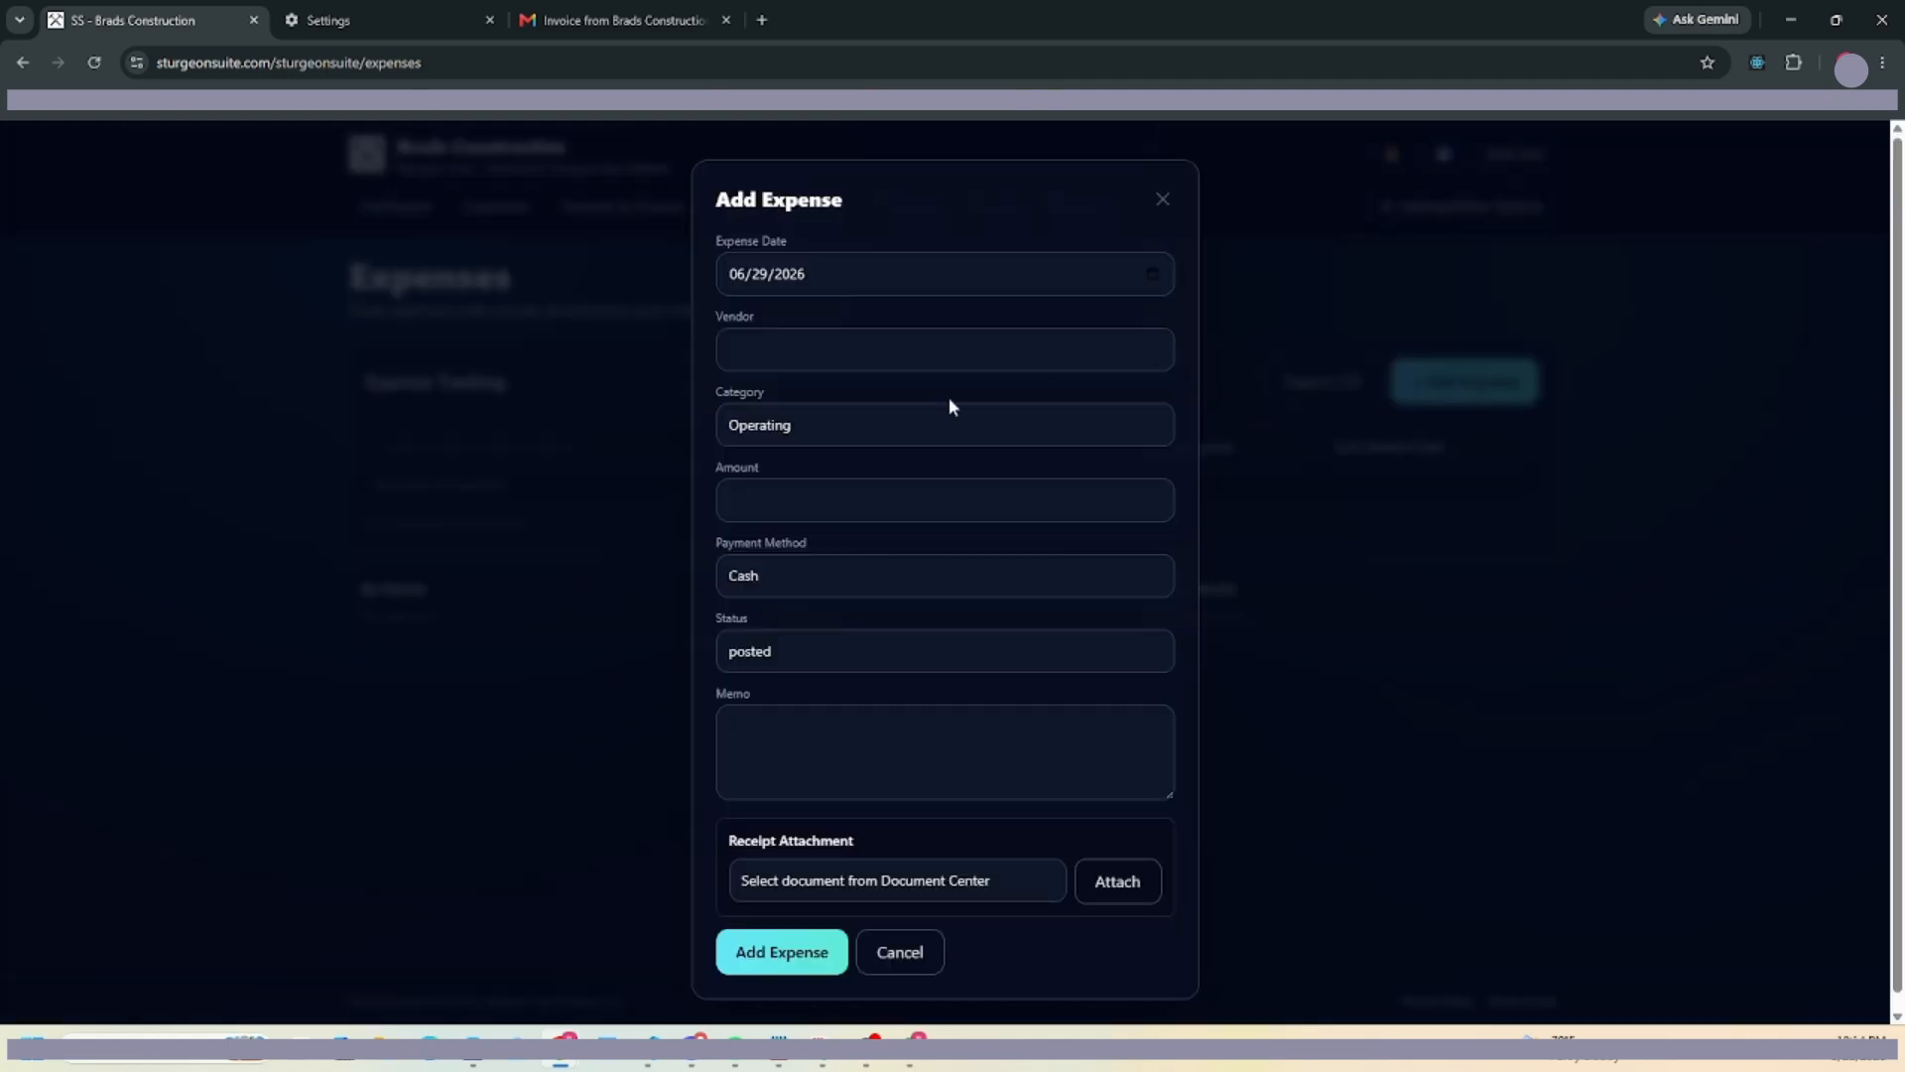
{"action": "left_click", "coordinate": [1162, 199]}
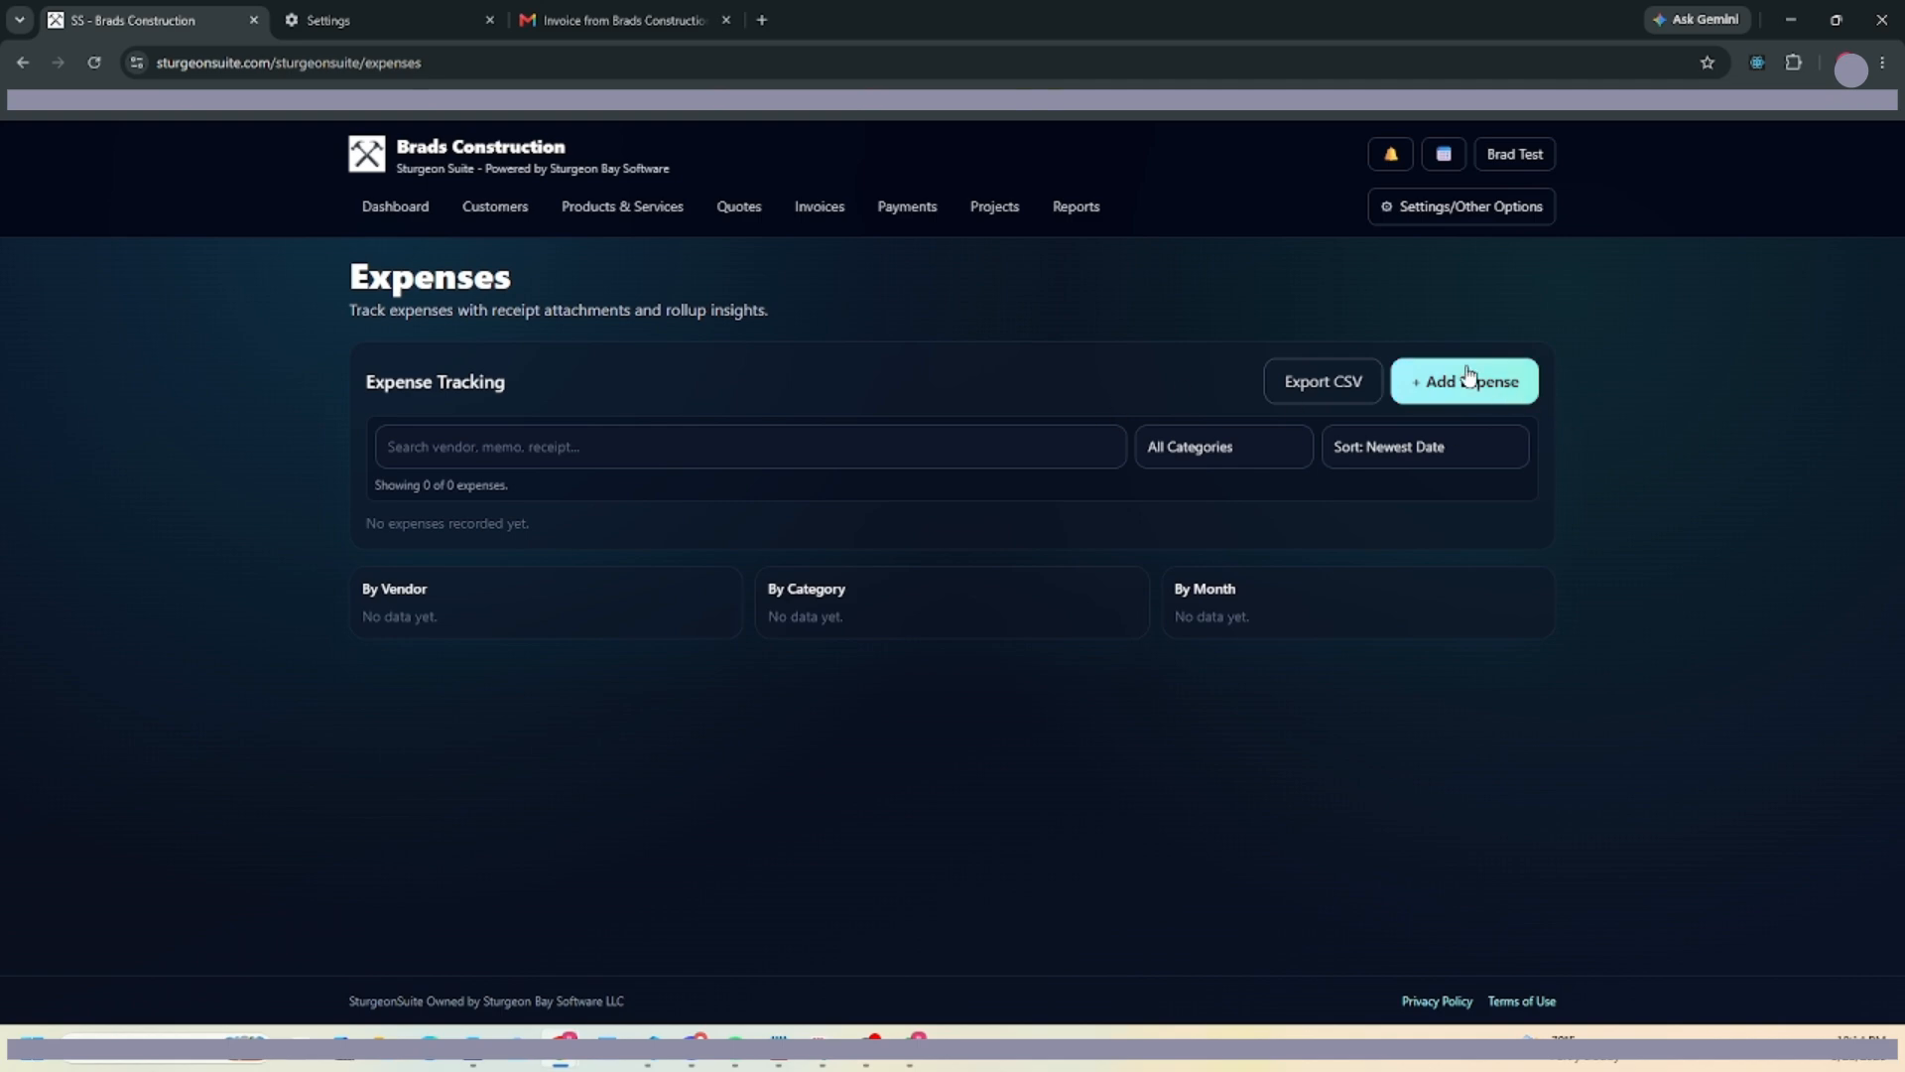
{"action": "left_click", "coordinate": [1076, 208]}
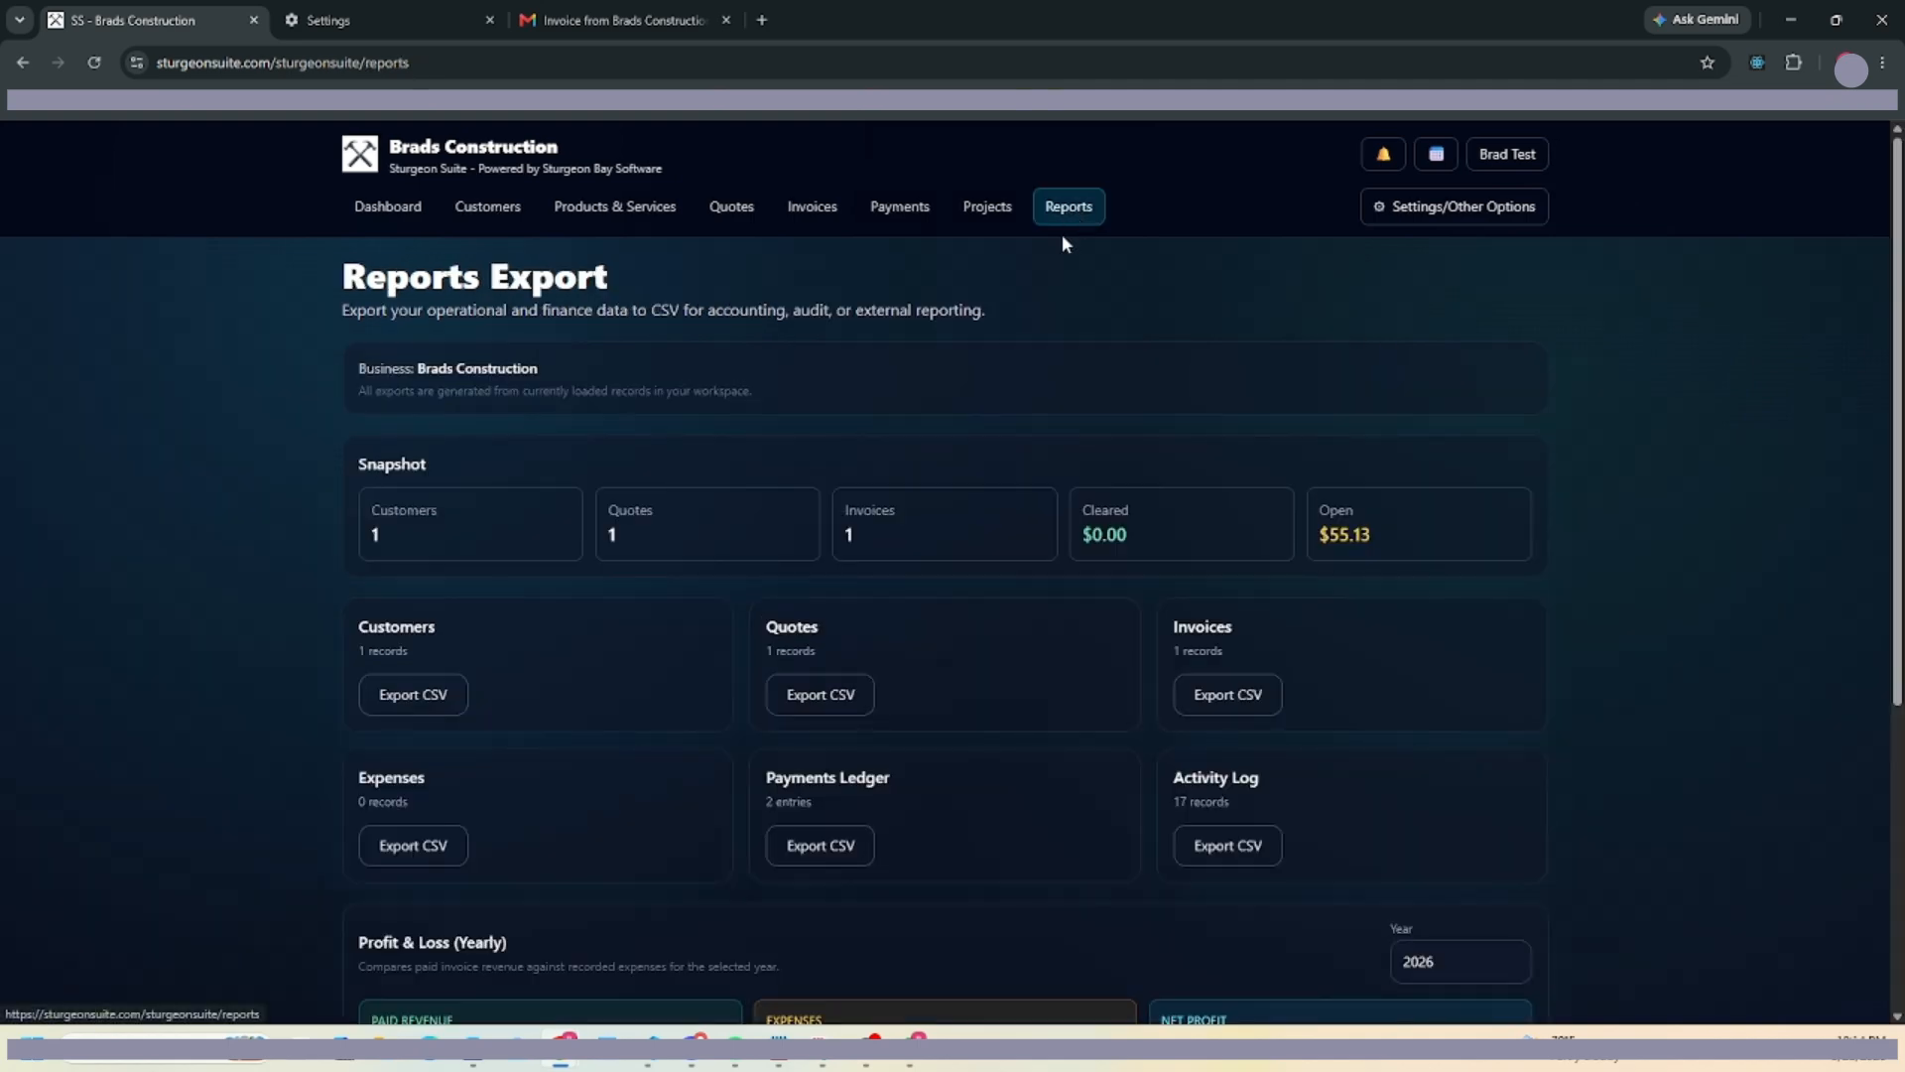
Look over the Reports Export page, briefly showing and dismissing the admin pages list.
{"action": "scroll", "coordinate": [594, 627], "scroll_direction": "down", "scroll_amount": 1}
{"action": "scroll", "coordinate": [593, 636], "scroll_direction": "down", "scroll_amount": 4}
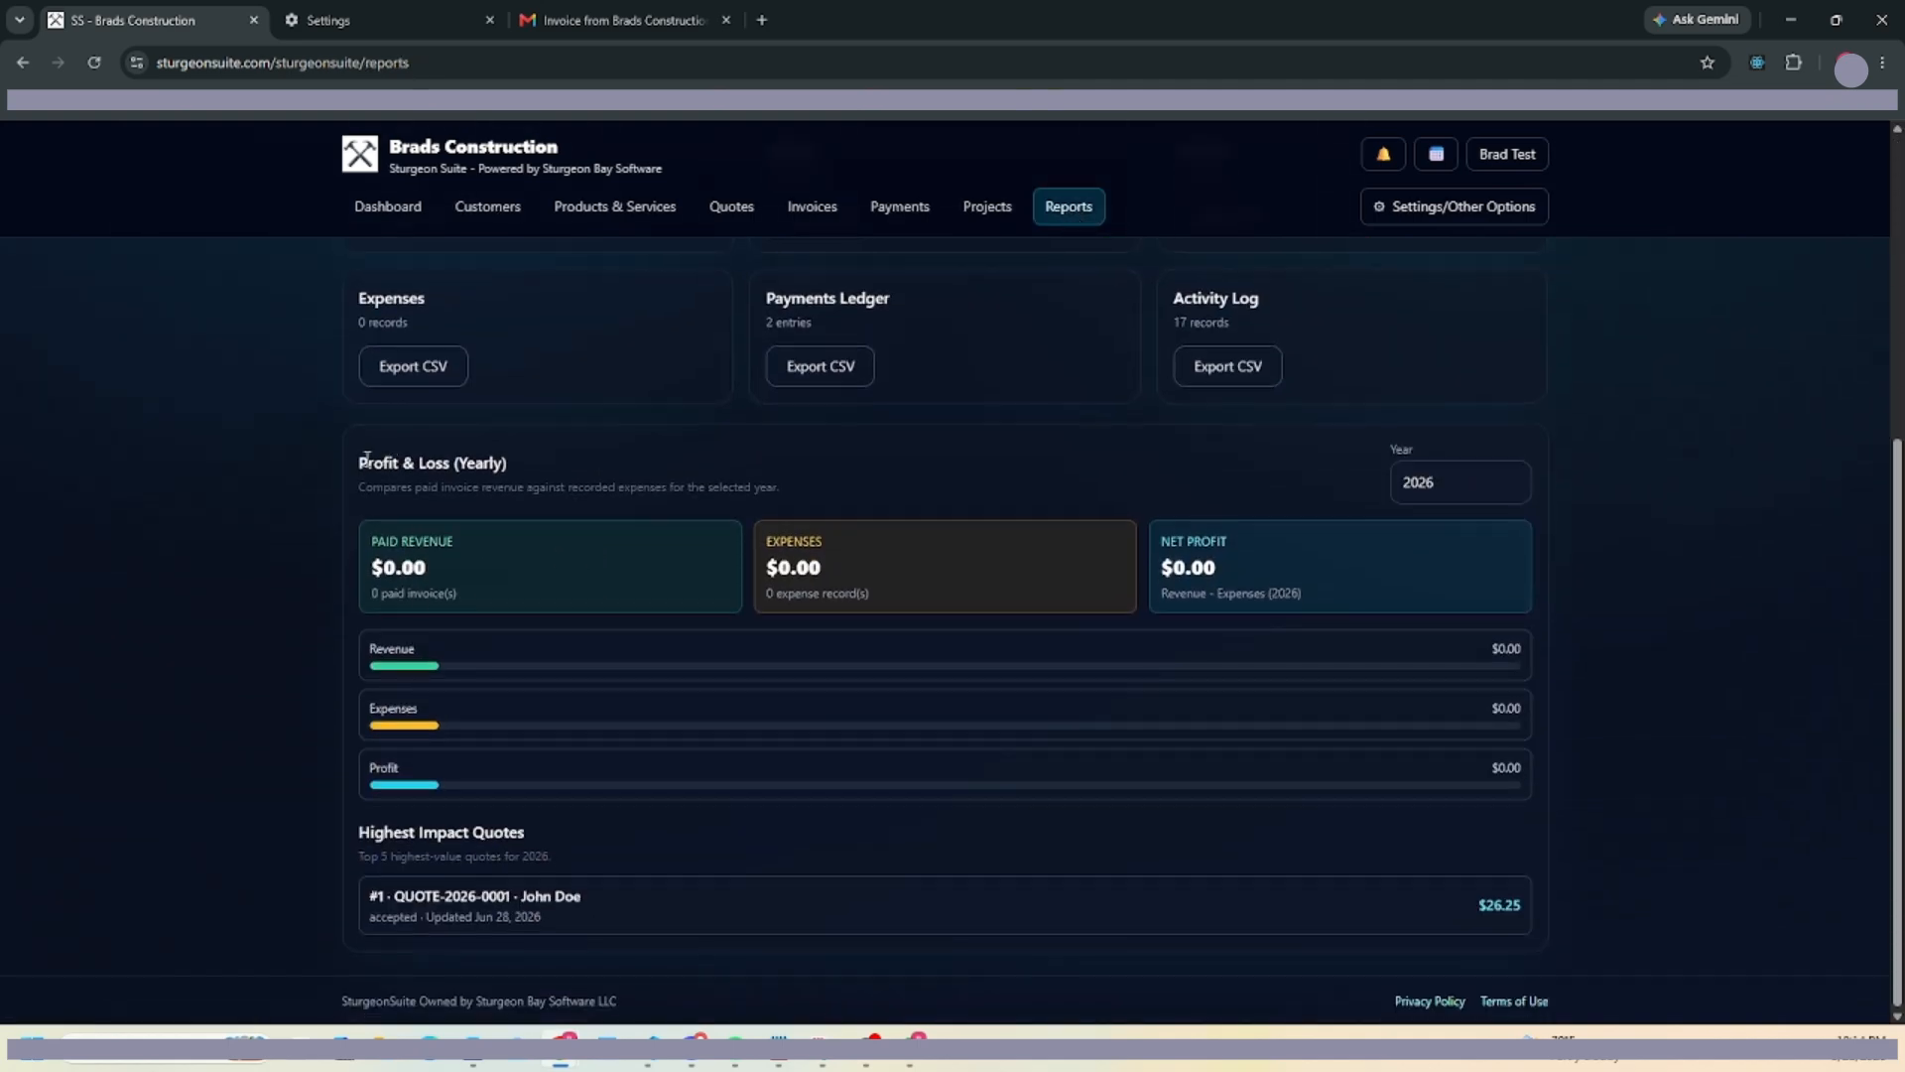
{"action": "left_click_drag", "start_coordinate": [361, 463], "coordinate": [735, 476]}
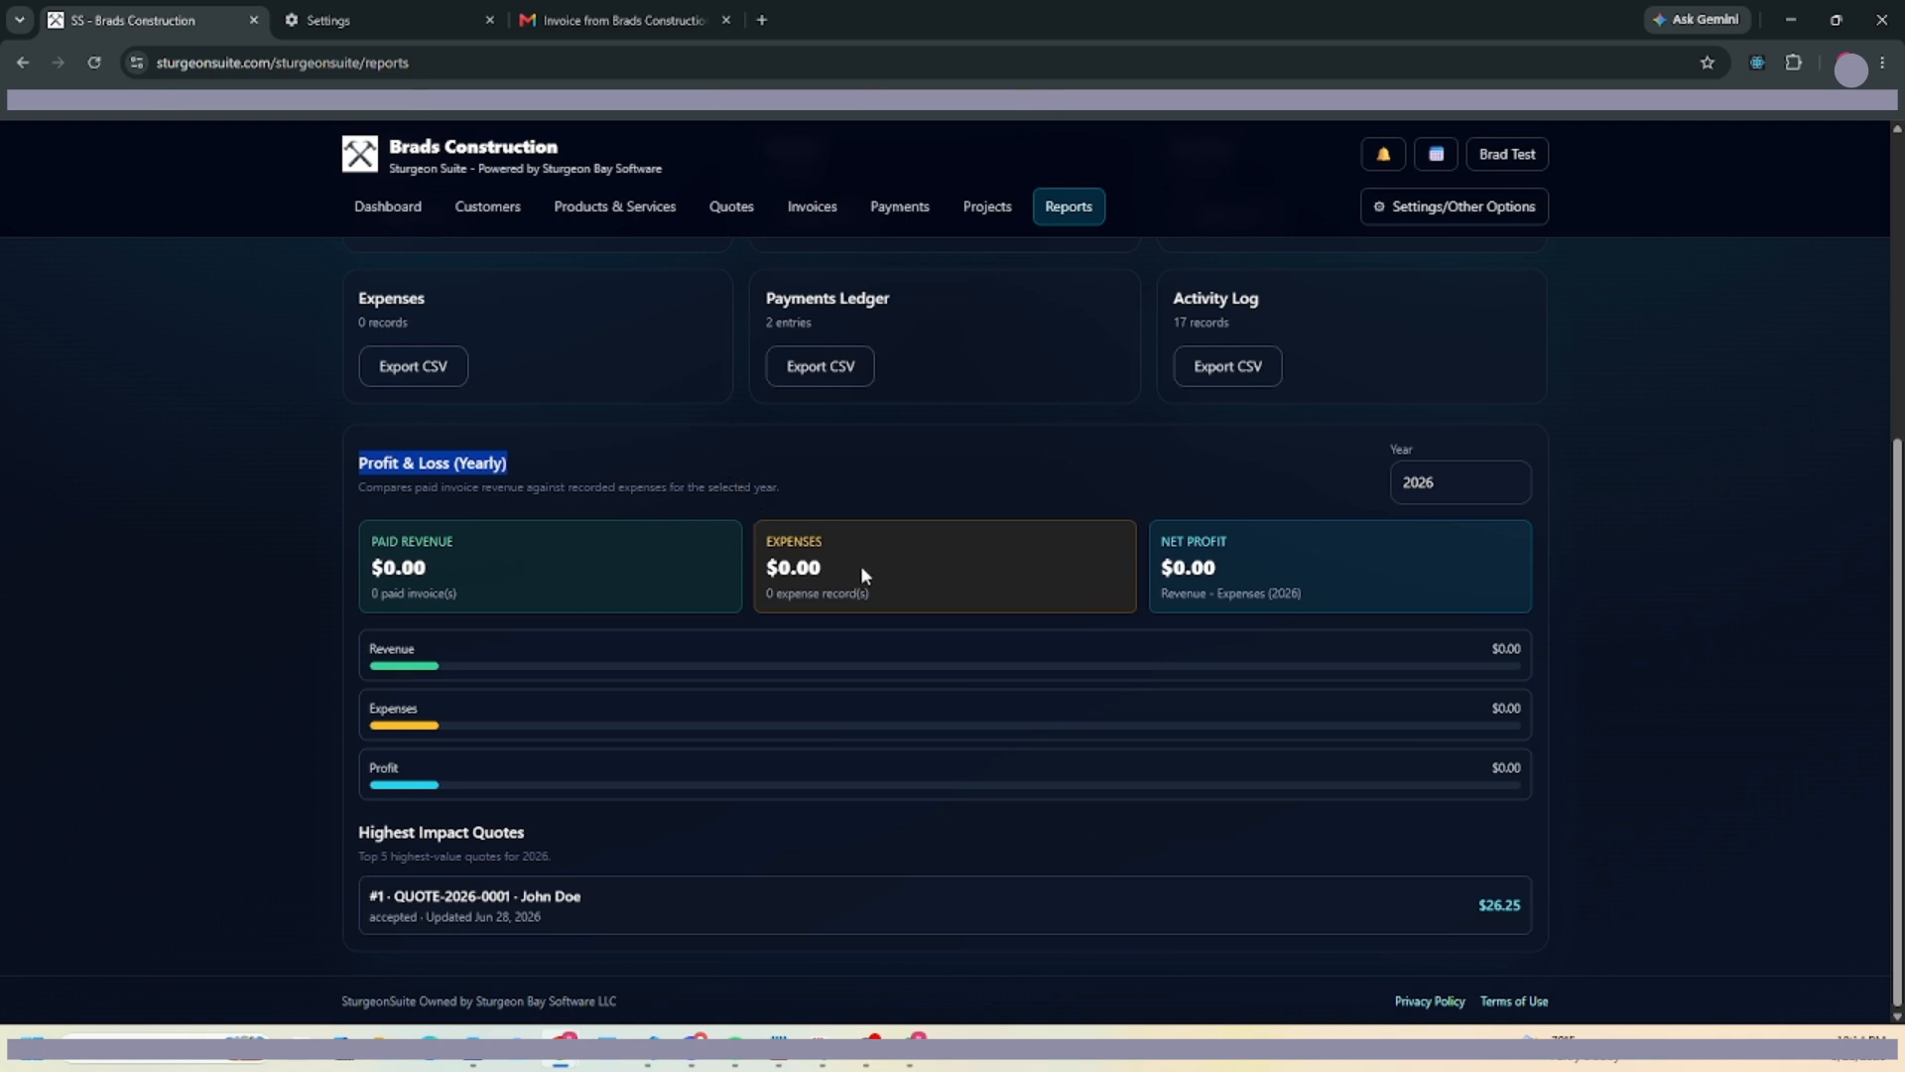
{"action": "scroll", "coordinate": [923, 556], "scroll_direction": "up", "scroll_amount": 2}
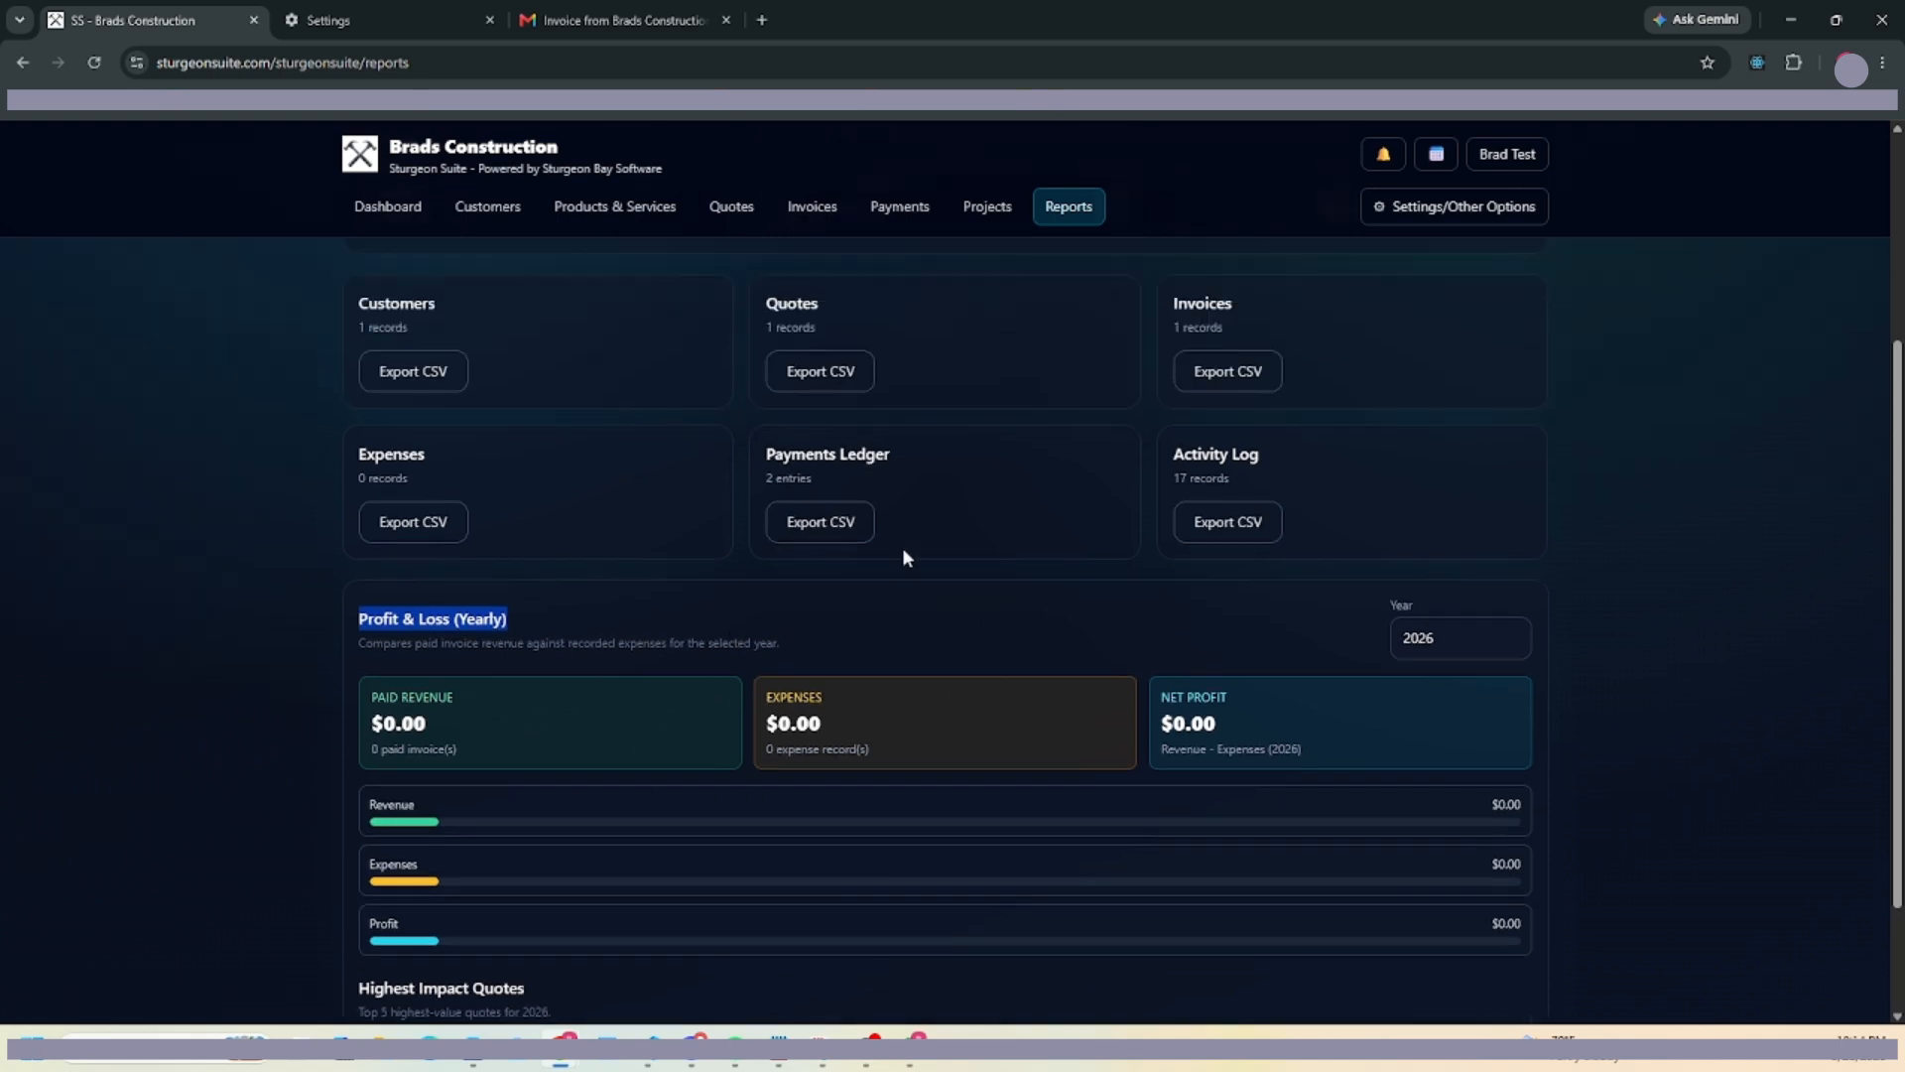
{"action": "scroll", "coordinate": [1335, 695], "scroll_direction": "up", "scroll_amount": 3}
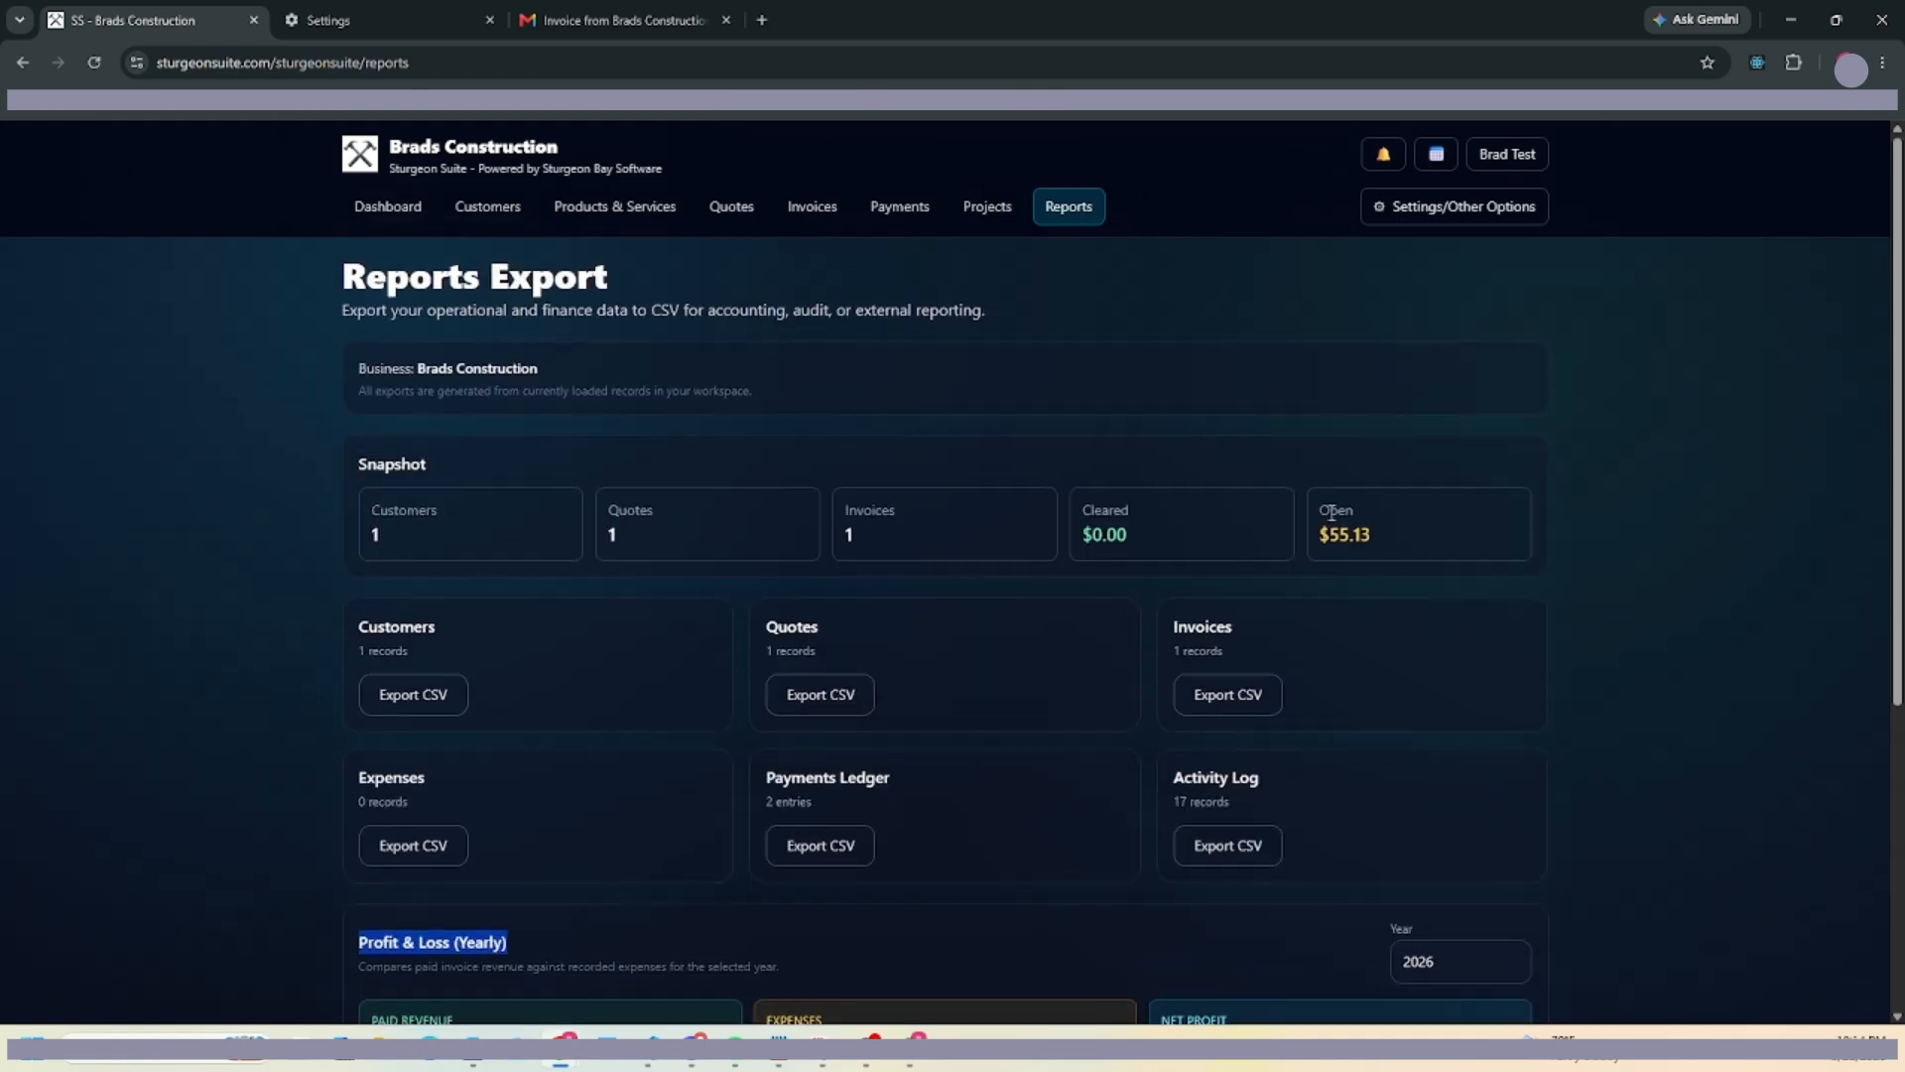
{"action": "left_click", "coordinate": [1454, 207]}
{"action": "left_click", "coordinate": [1080, 214]}
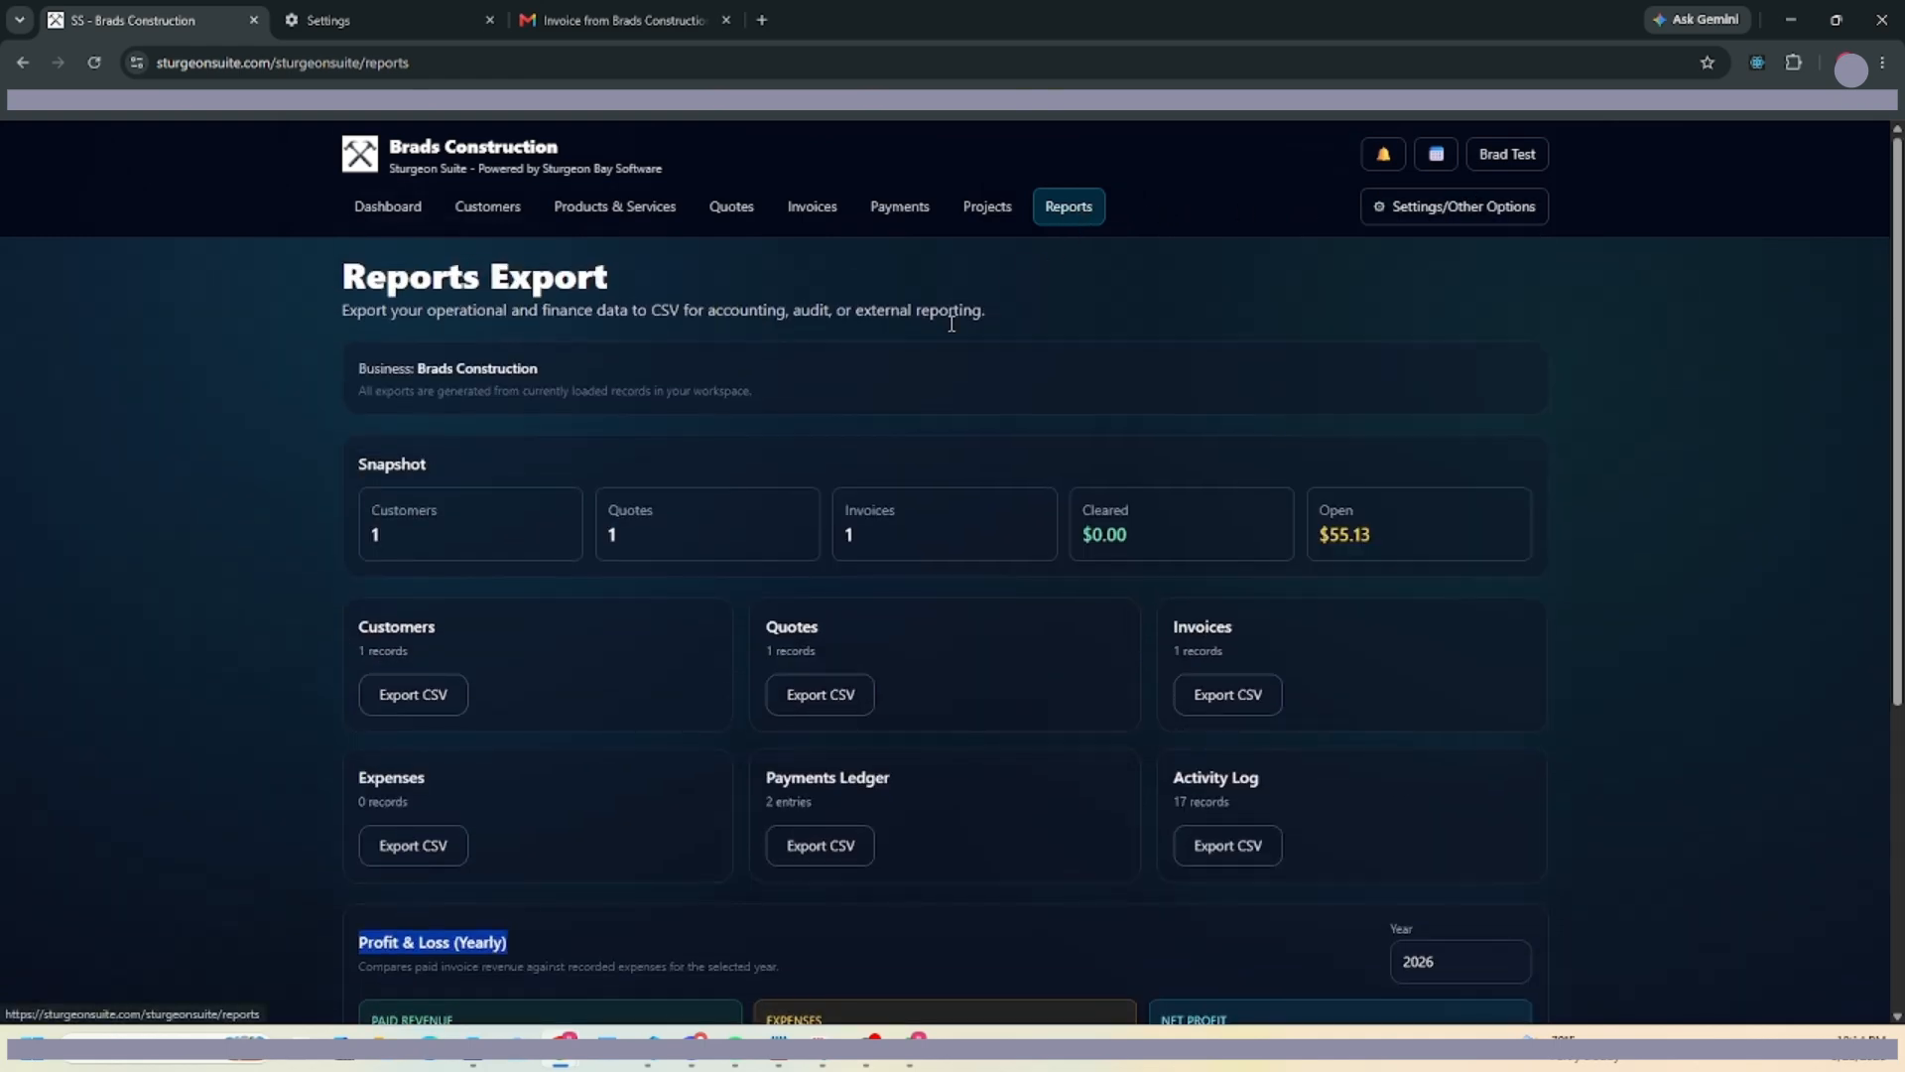
{"action": "scroll", "coordinate": [491, 405], "scroll_direction": "down", "scroll_amount": 4}
{"action": "scroll", "coordinate": [624, 534], "scroll_direction": "up", "scroll_amount": 4}
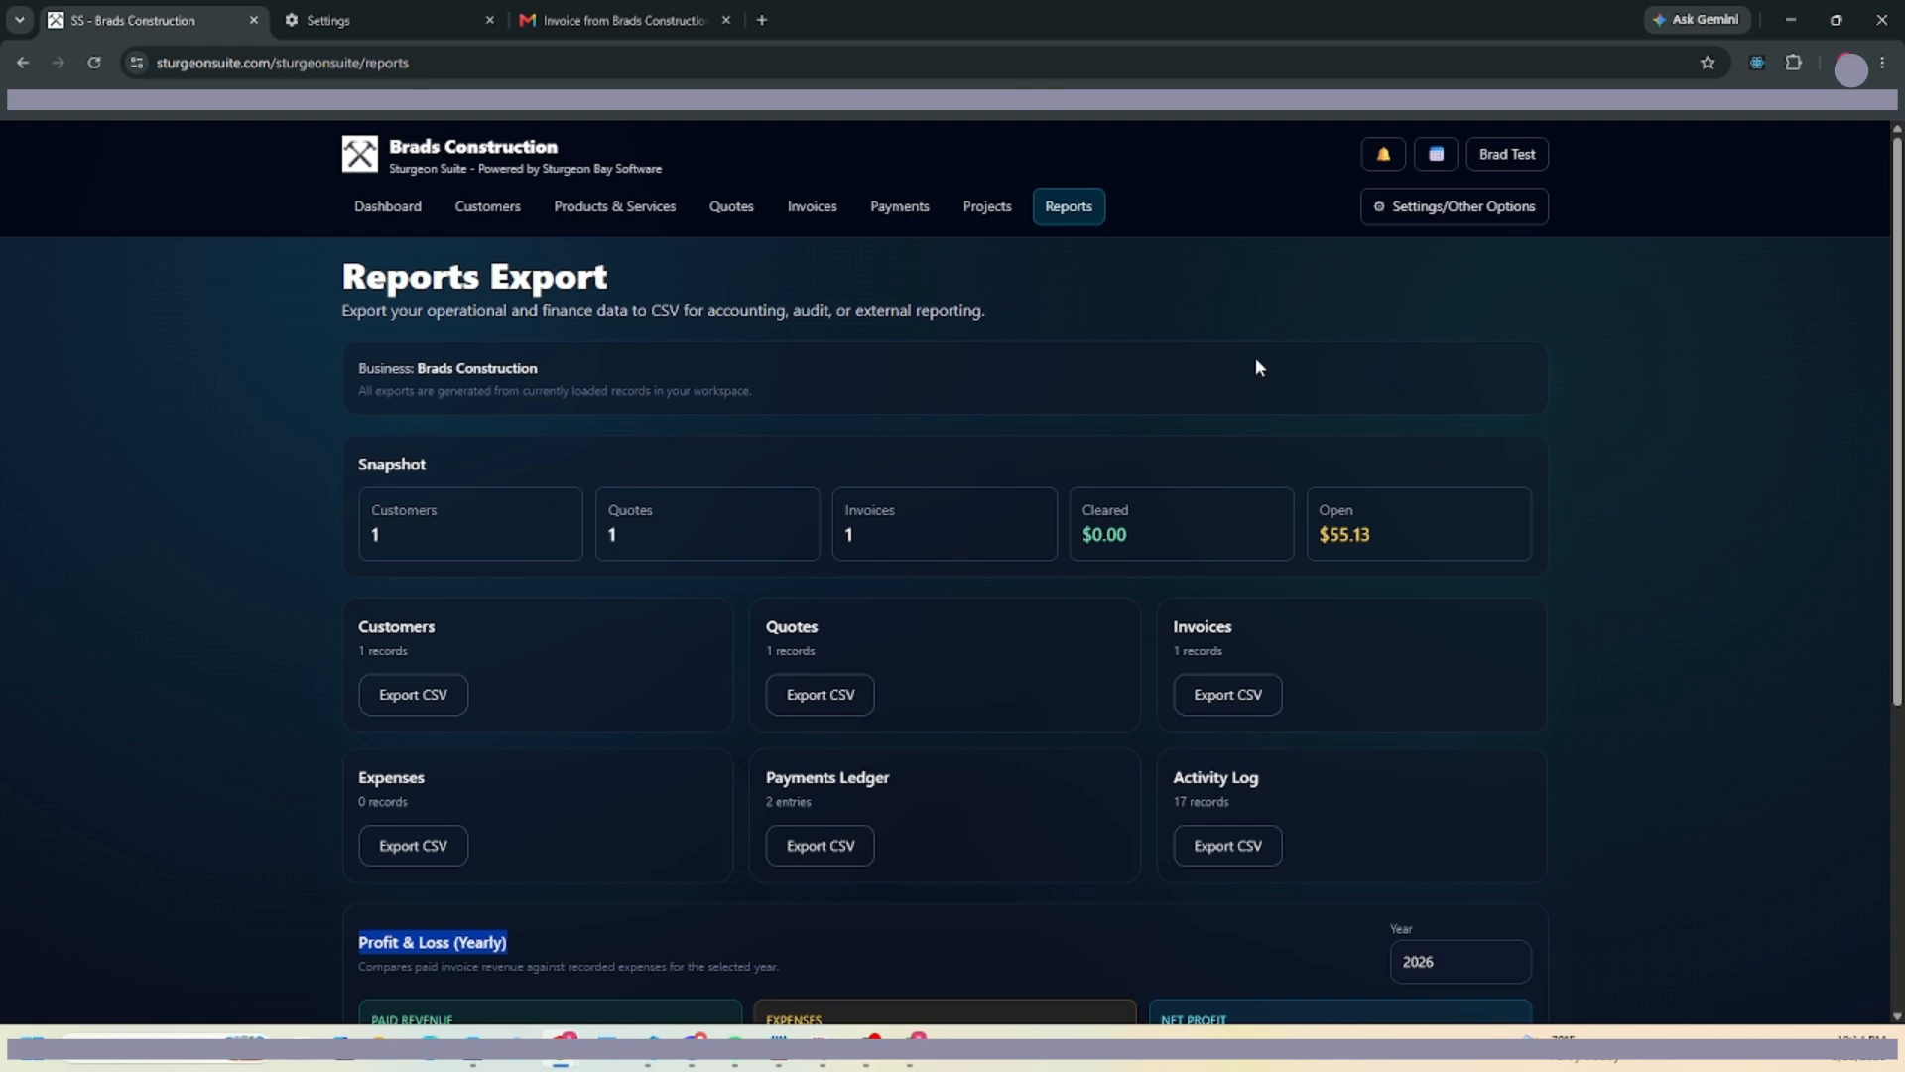
Export quotes to CSV, check it in Excel, then review the 2026 Profit & Loss.
{"action": "left_click", "coordinate": [807, 707]}
{"action": "left_click", "coordinate": [1613, 121]}
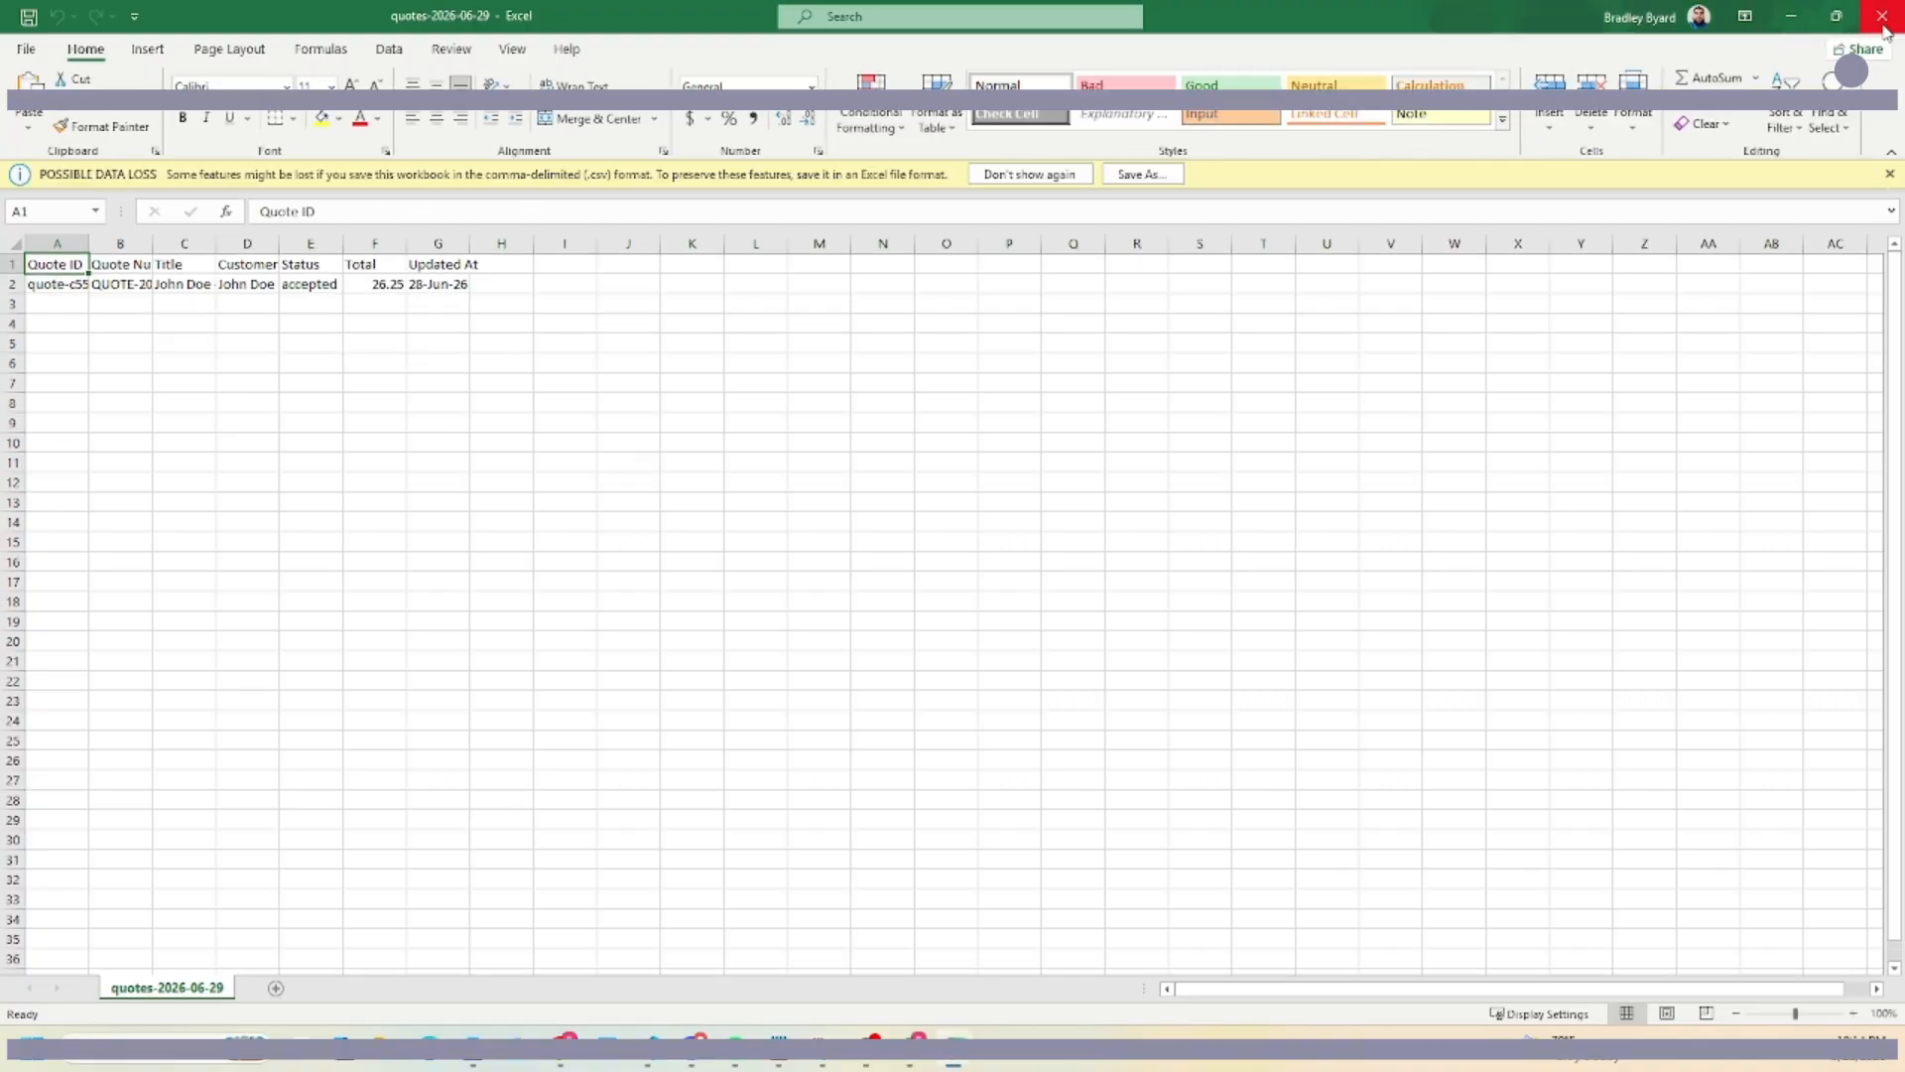
{"action": "left_click", "coordinate": [1884, 28]}
{"action": "scroll", "coordinate": [794, 594], "scroll_direction": "down", "scroll_amount": 3}
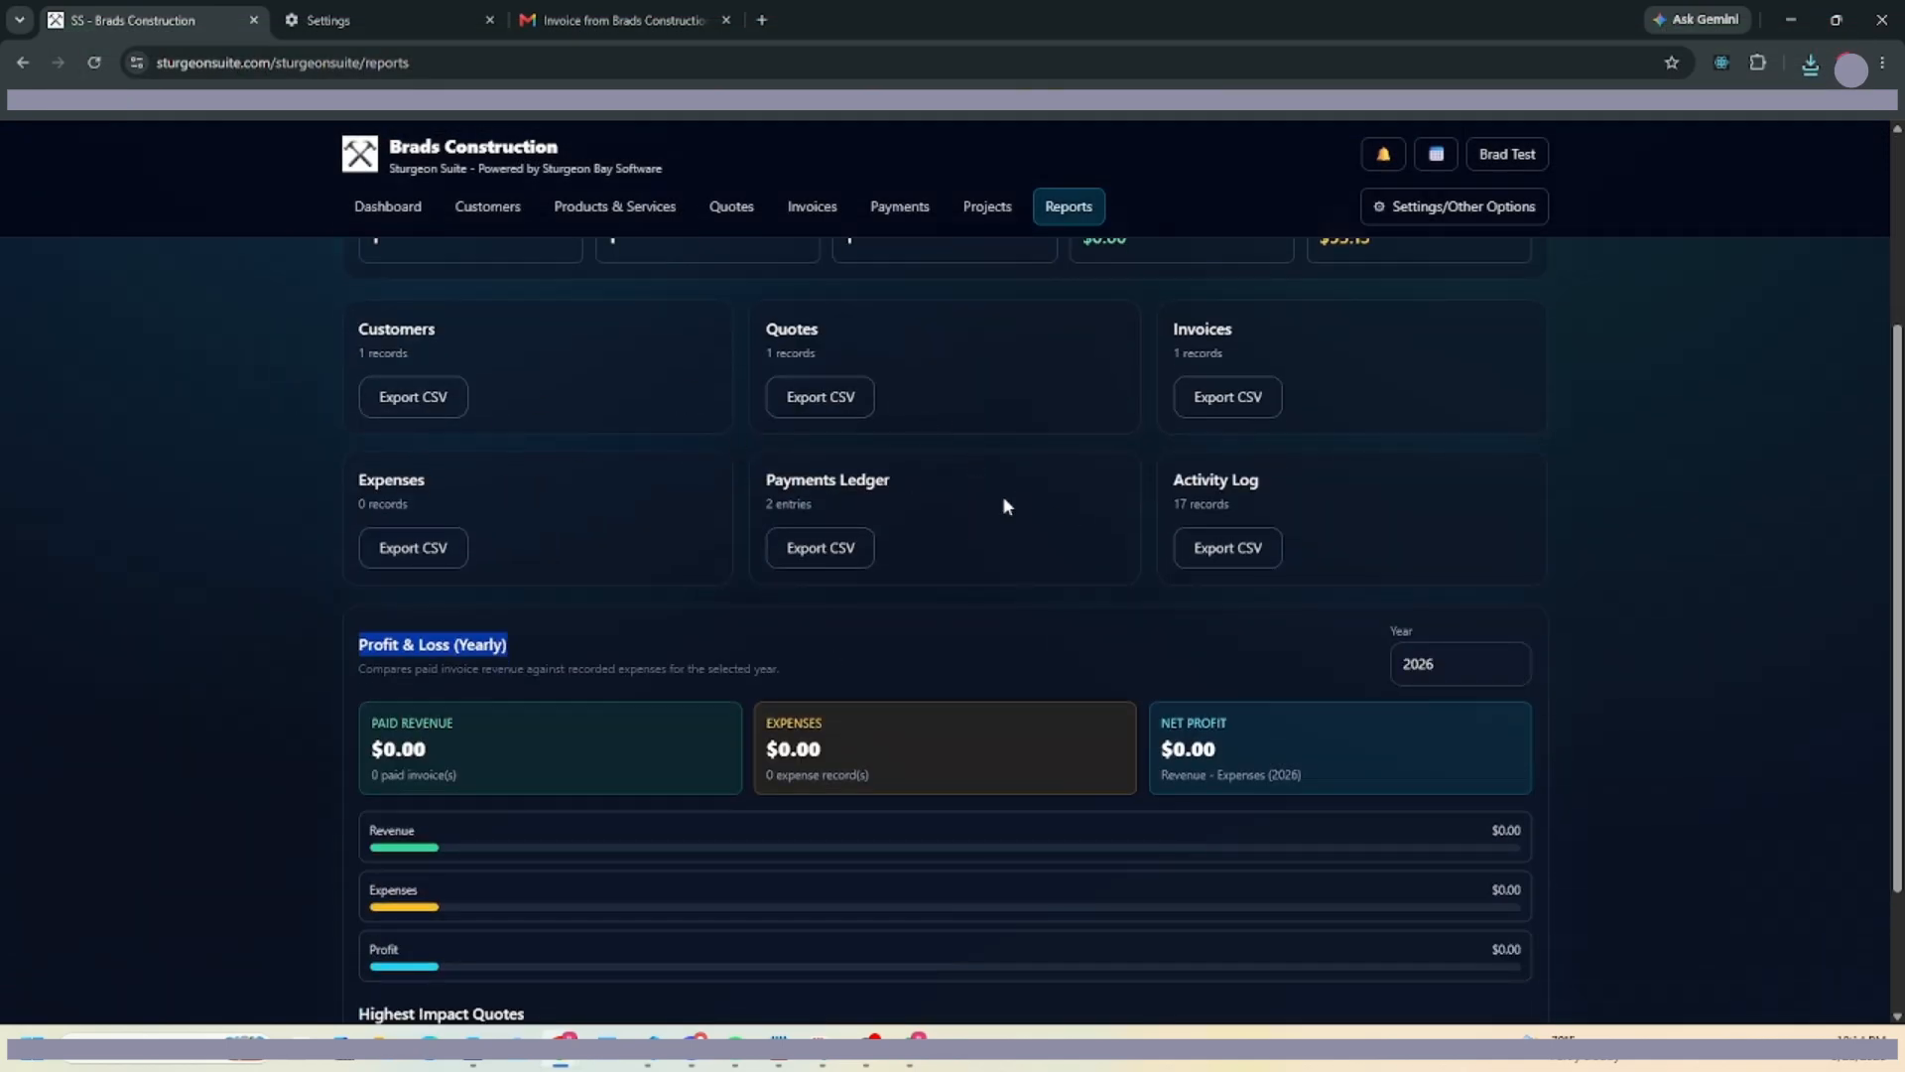
{"action": "scroll", "coordinate": [992, 526], "scroll_direction": "down", "scroll_amount": 2}
Visit Users Center, Document Center and Support, then view the Your Business Details defaults.
{"action": "scroll", "coordinate": [937, 560], "scroll_direction": "up", "scroll_amount": 5}
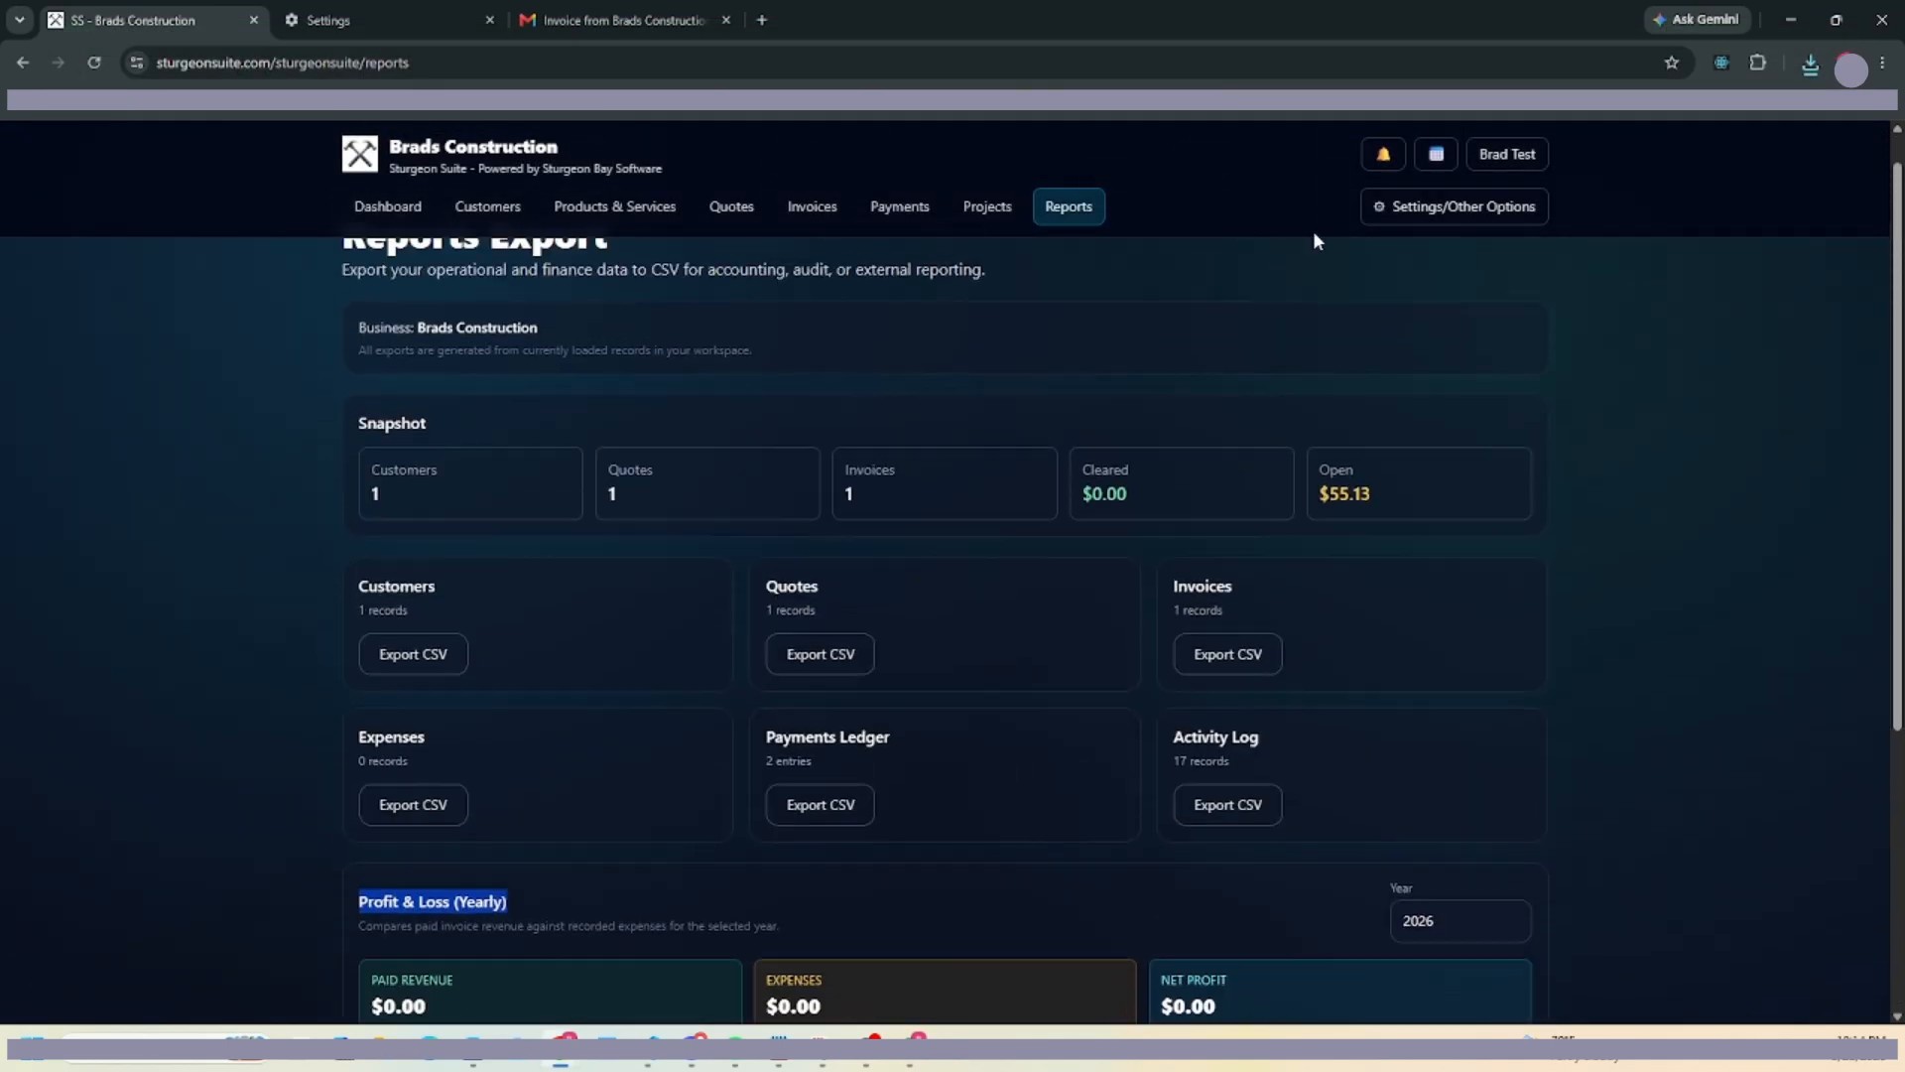
{"action": "left_click", "coordinate": [1392, 210]}
{"action": "left_click", "coordinate": [1375, 366]}
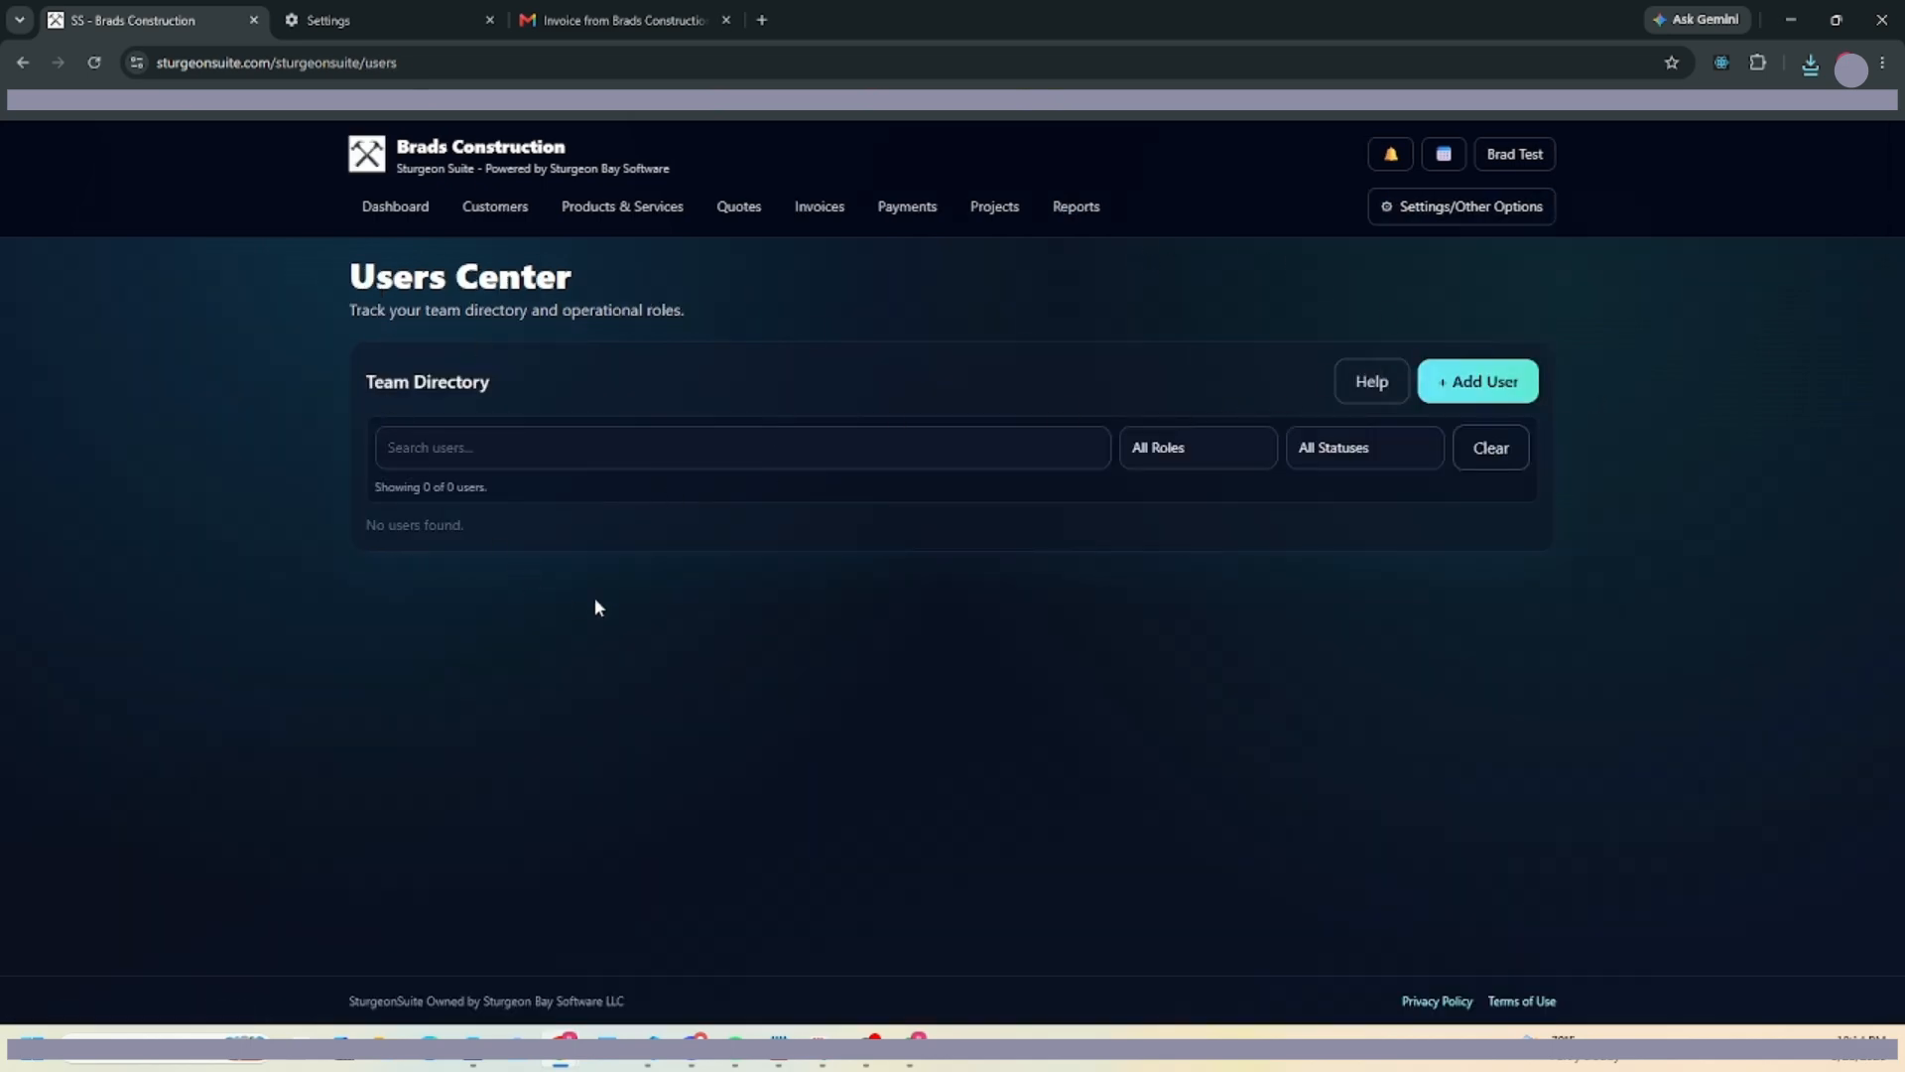
{"action": "left_click", "coordinate": [1394, 211]}
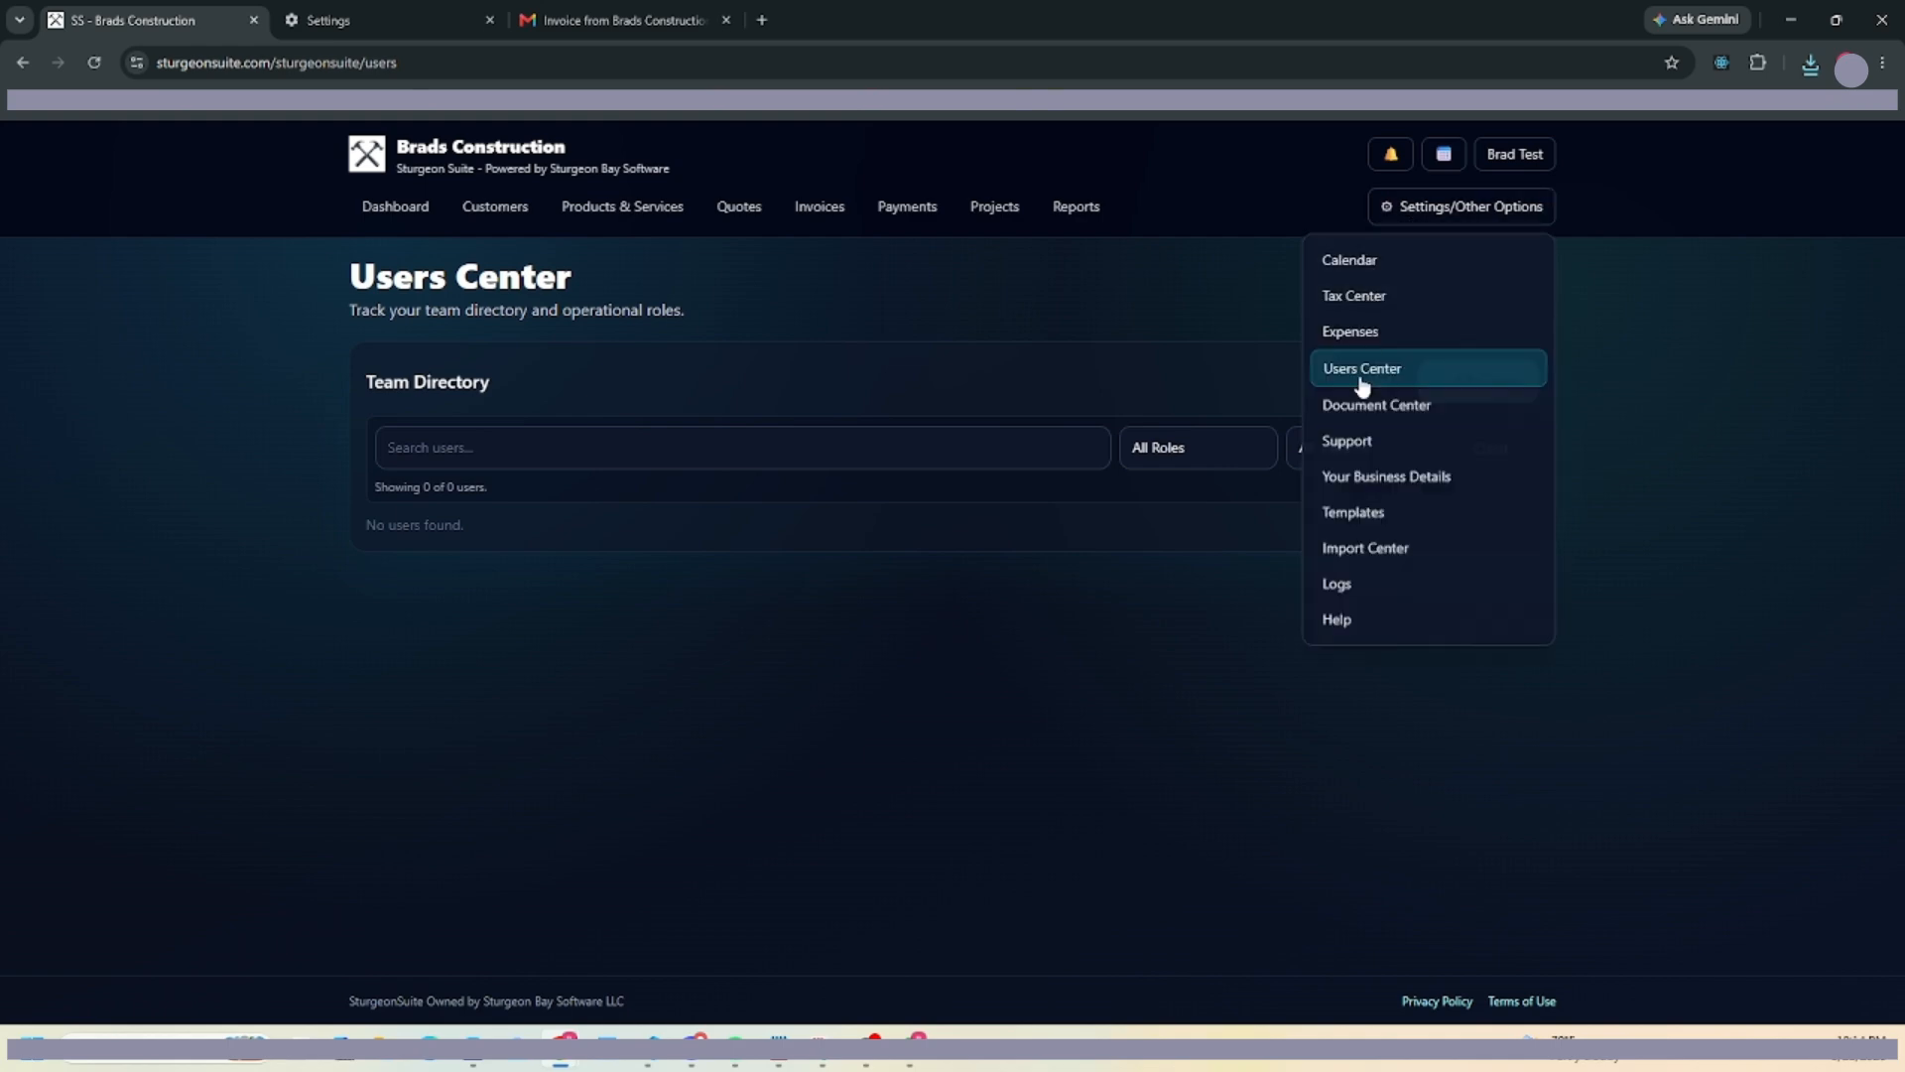
{"action": "left_click", "coordinate": [1369, 405]}
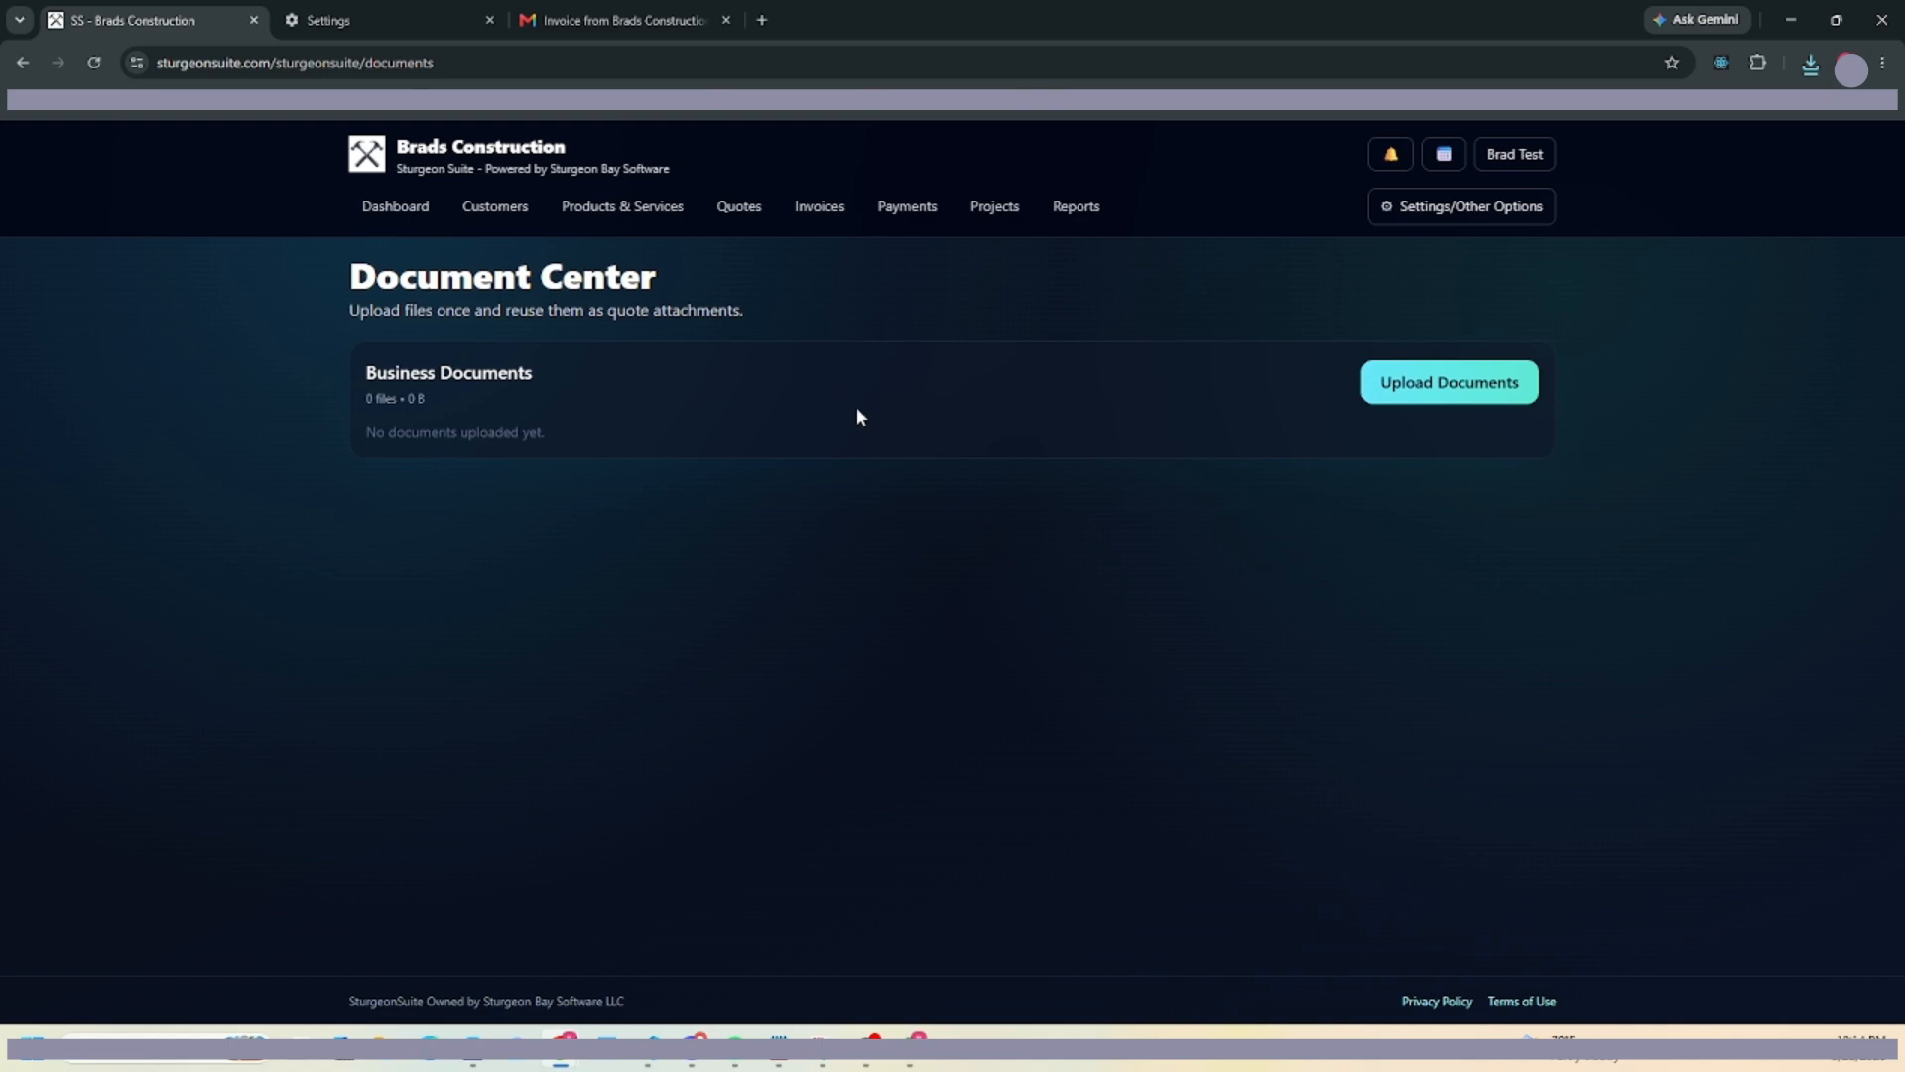
{"action": "left_click", "coordinate": [1448, 206]}
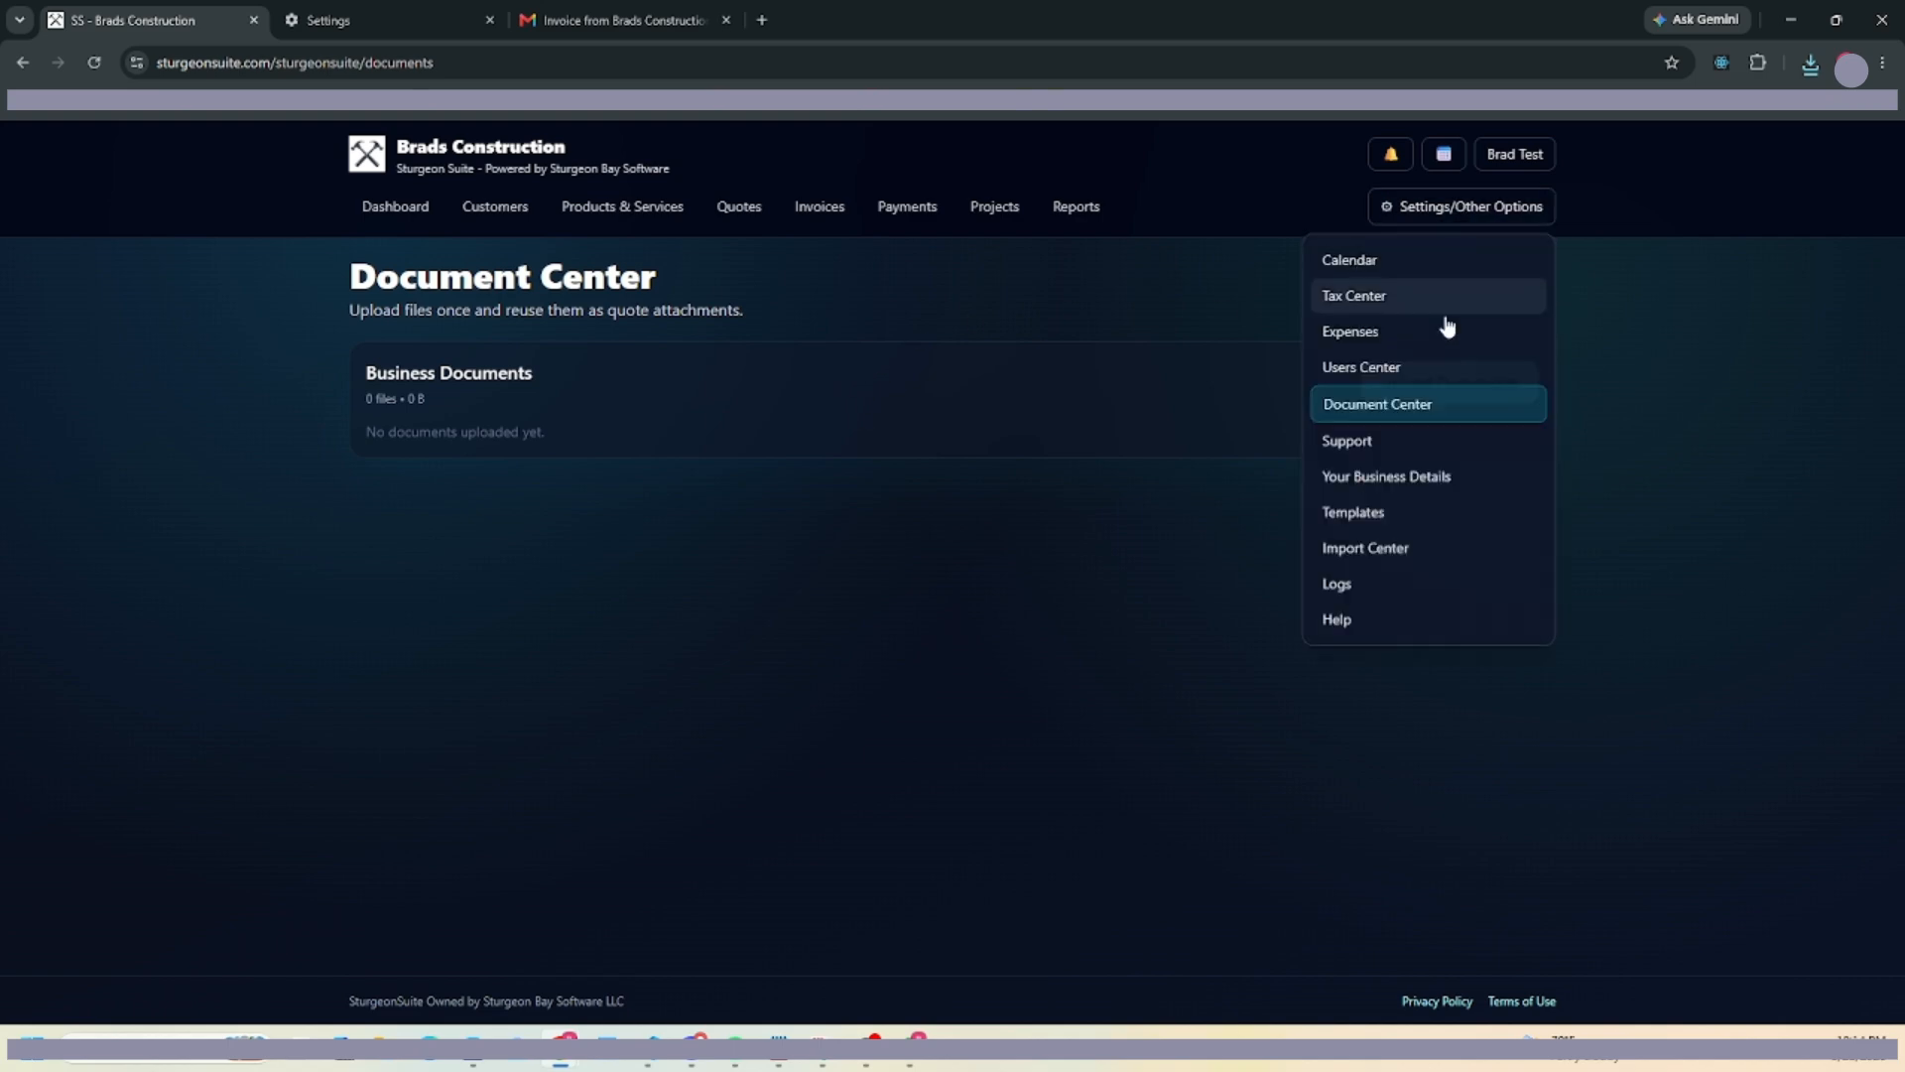
{"action": "left_click", "coordinate": [1370, 453]}
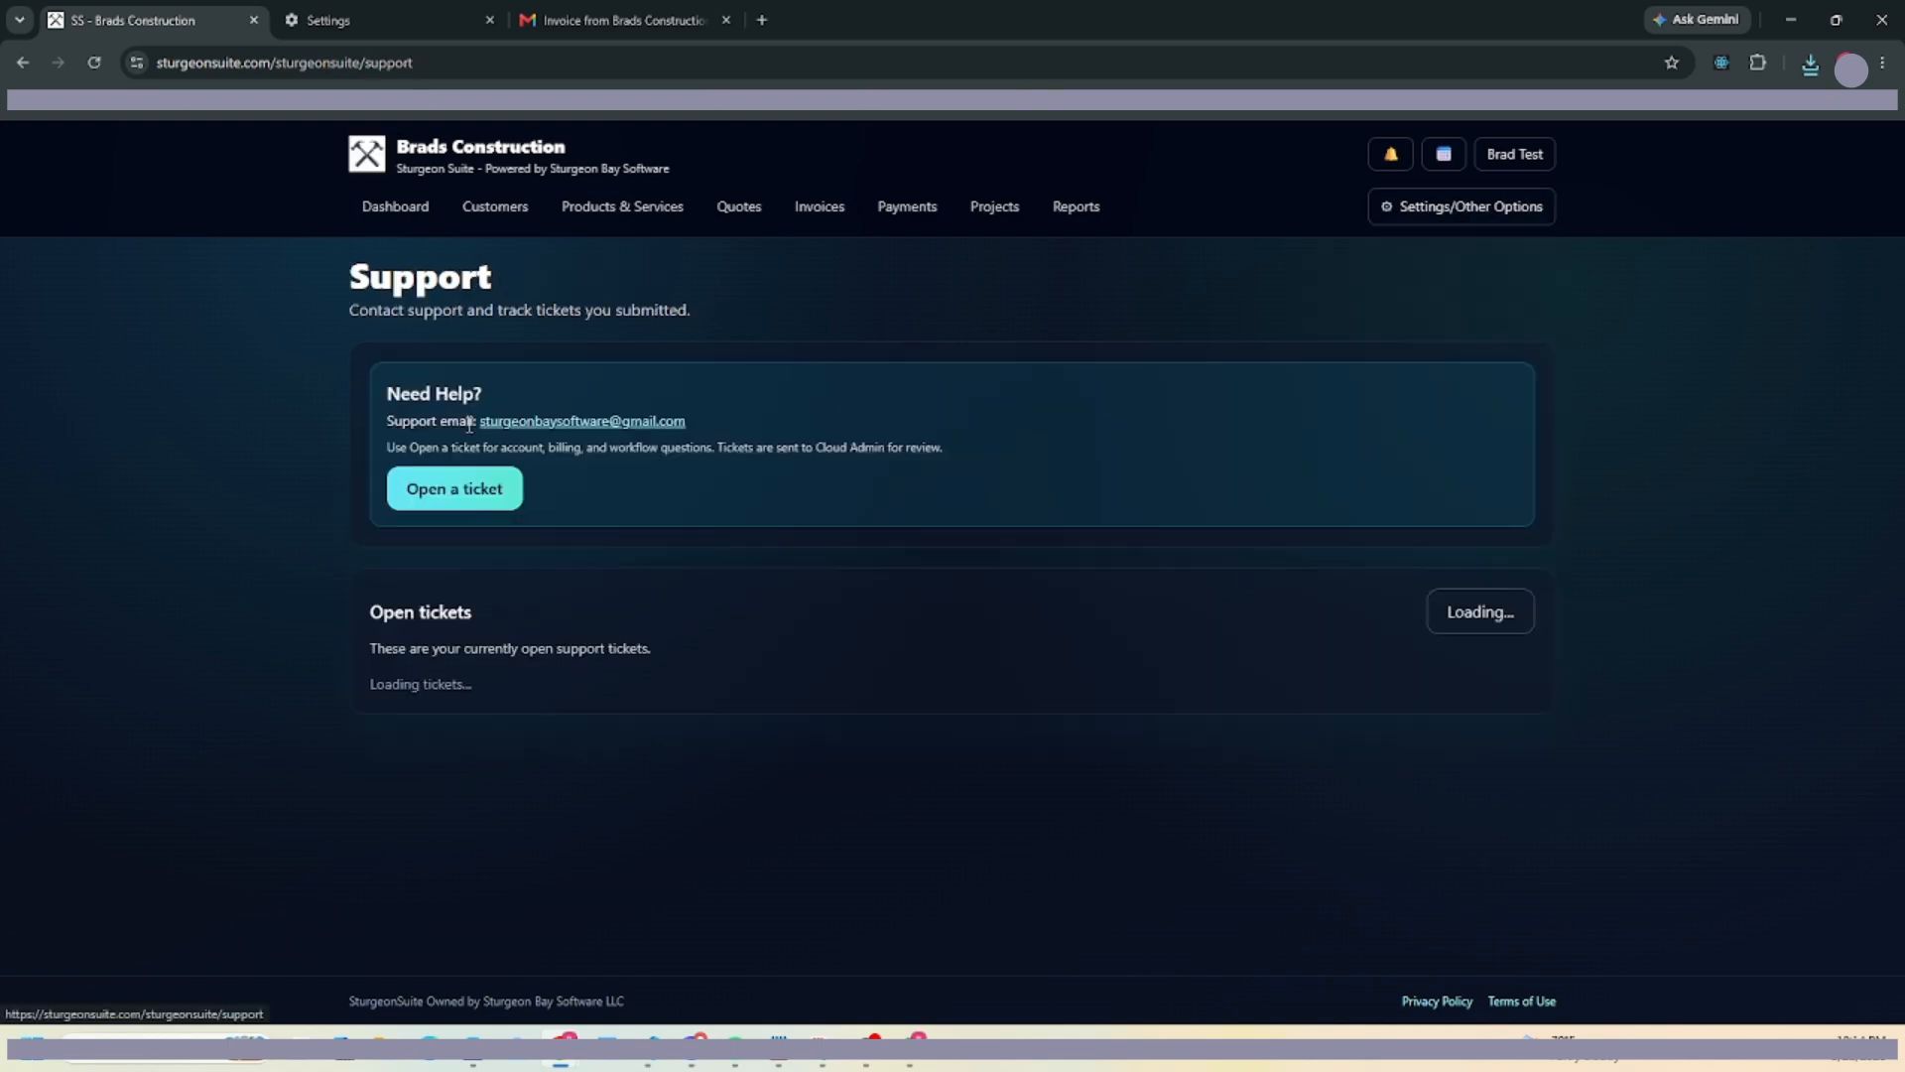
{"action": "left_click", "coordinate": [1436, 214]}
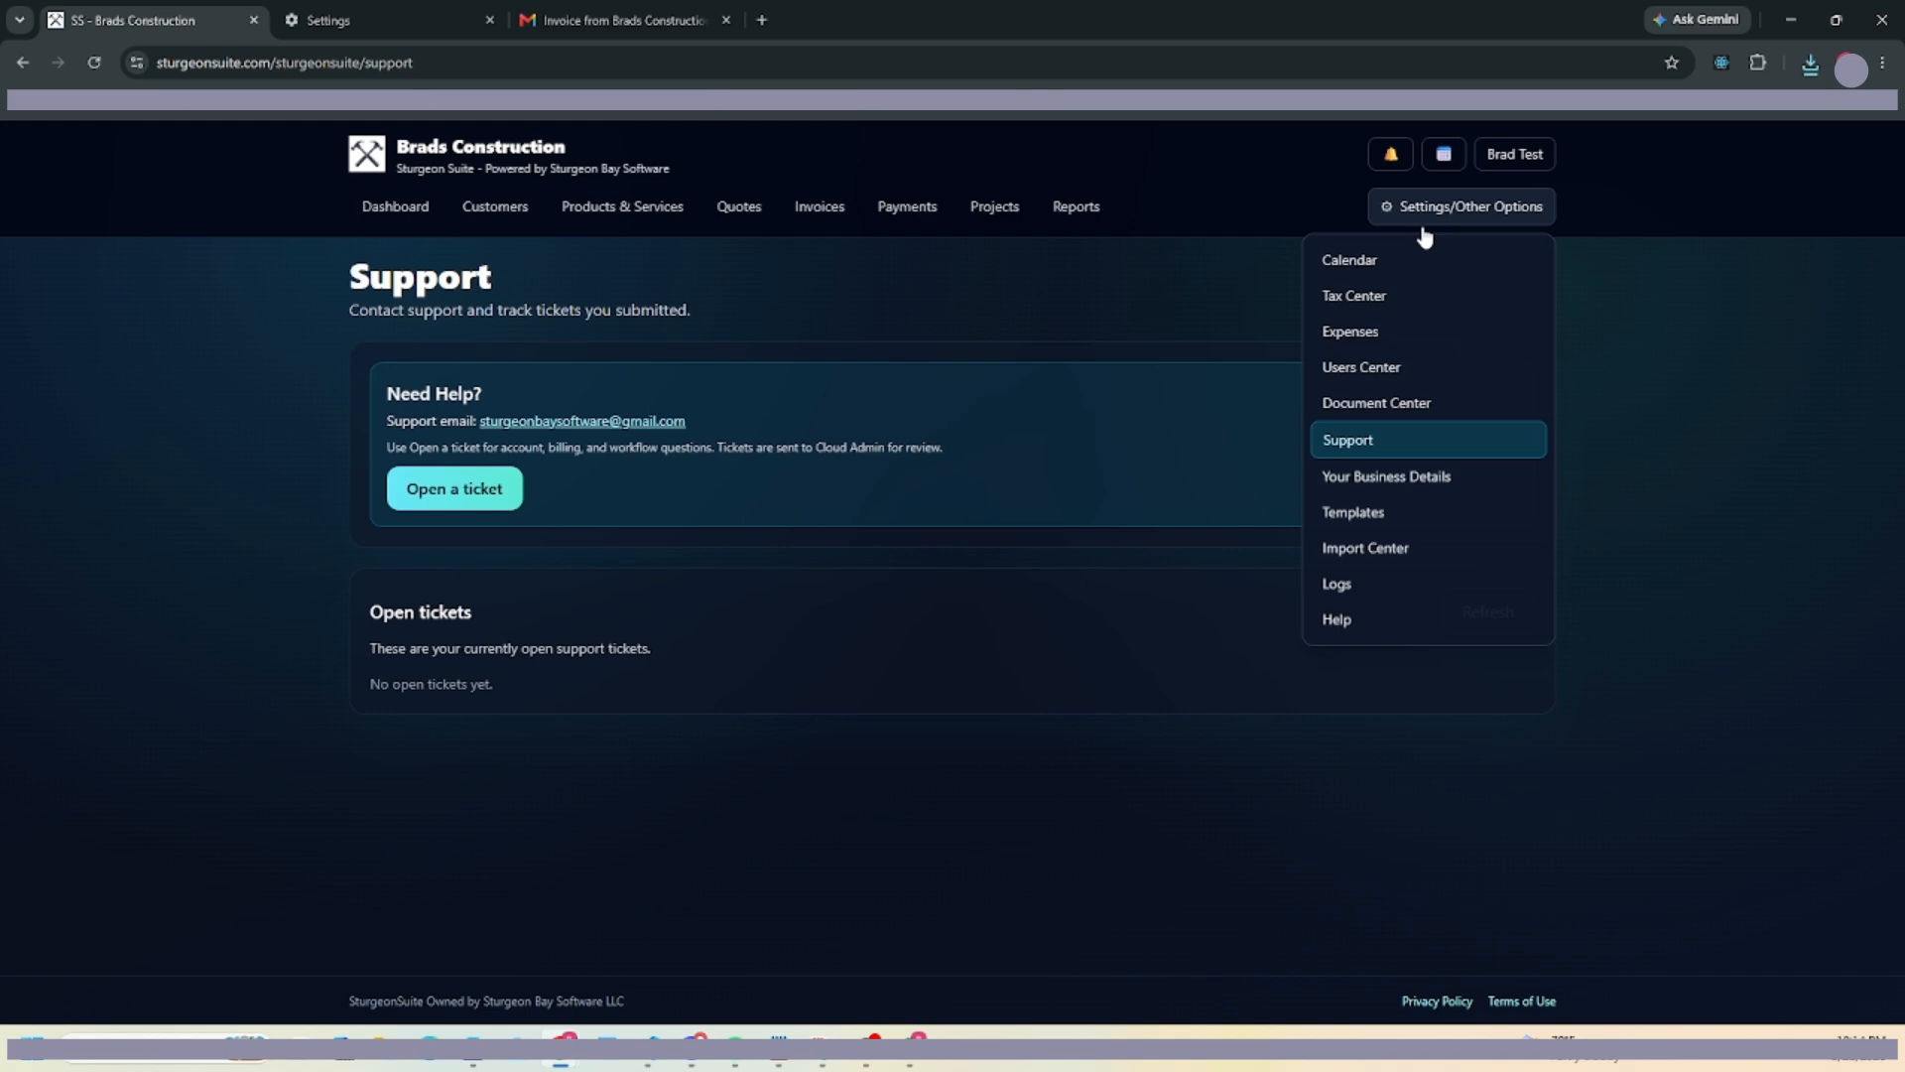
{"action": "left_click", "coordinate": [1359, 492]}
{"action": "scroll", "coordinate": [659, 459], "scroll_direction": "down", "scroll_amount": 10}
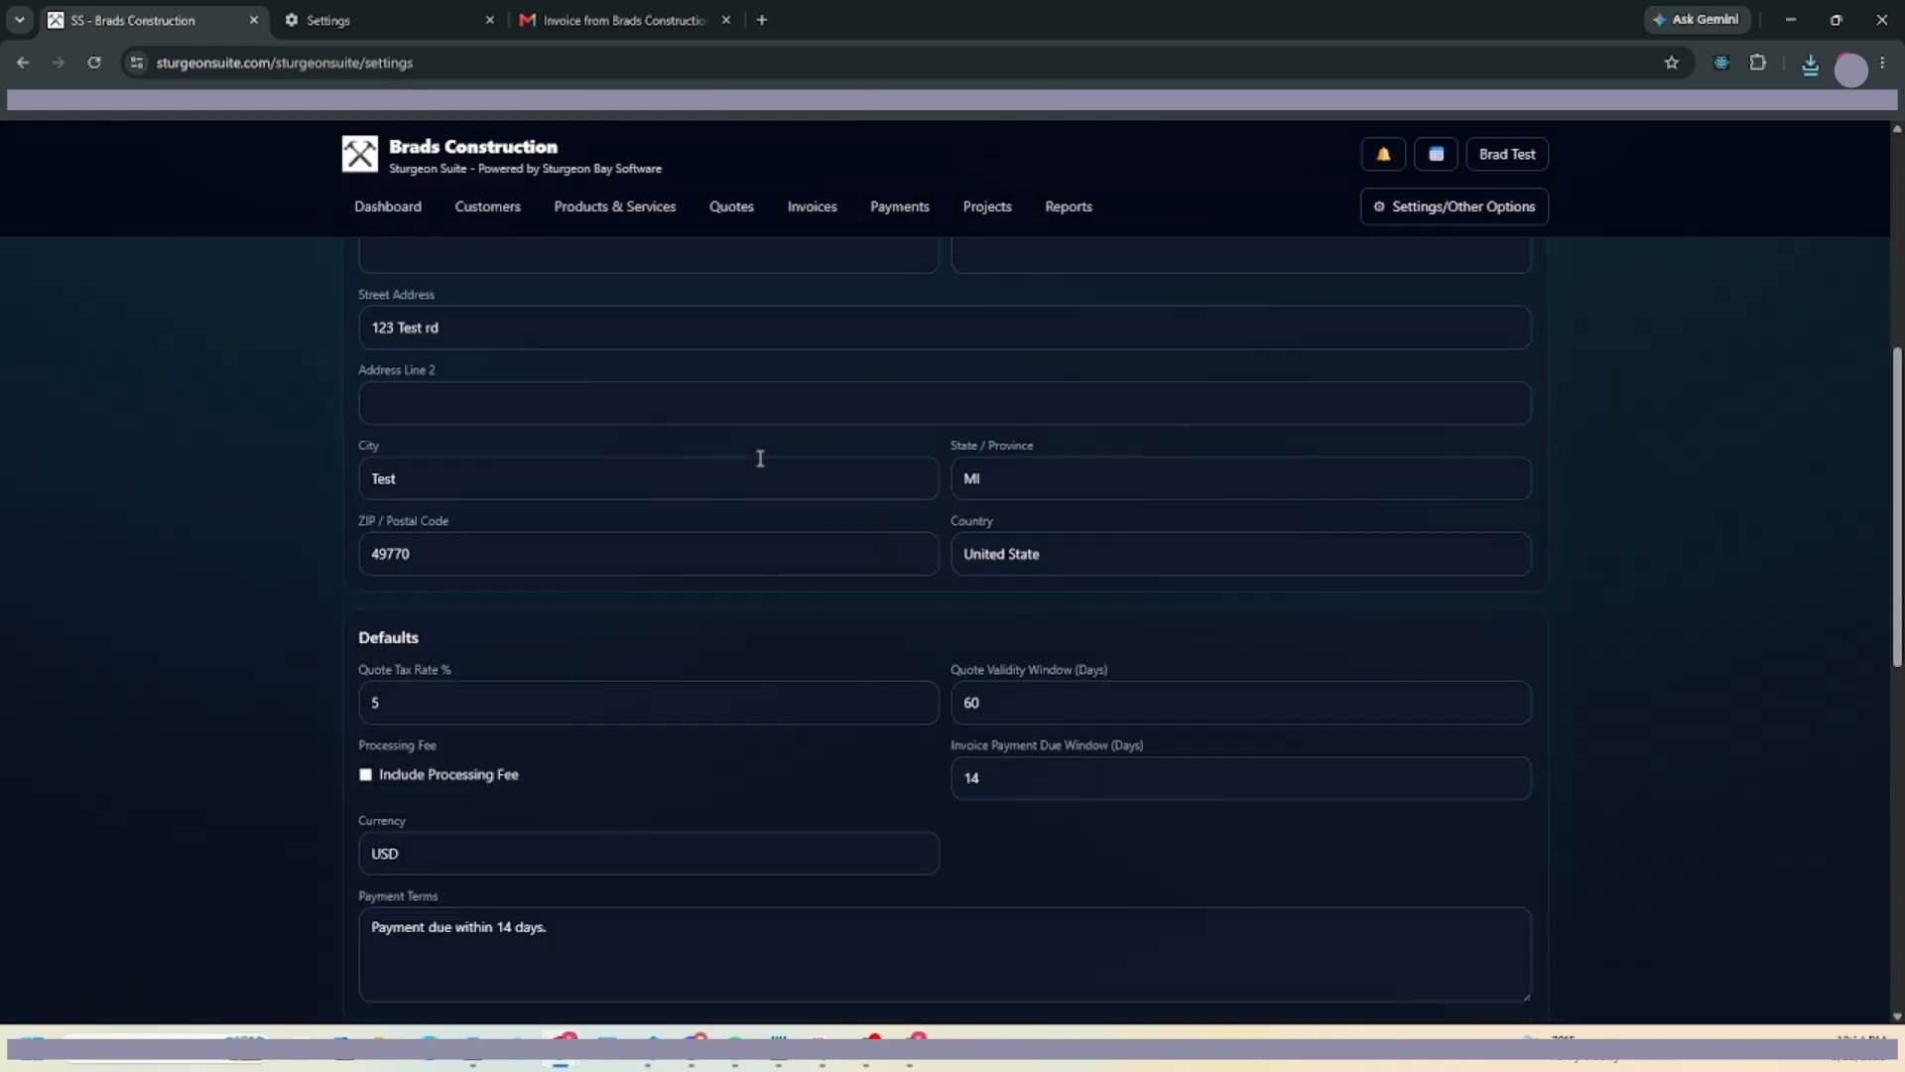
{"action": "scroll", "coordinate": [774, 473], "scroll_direction": "down", "scroll_amount": 3}
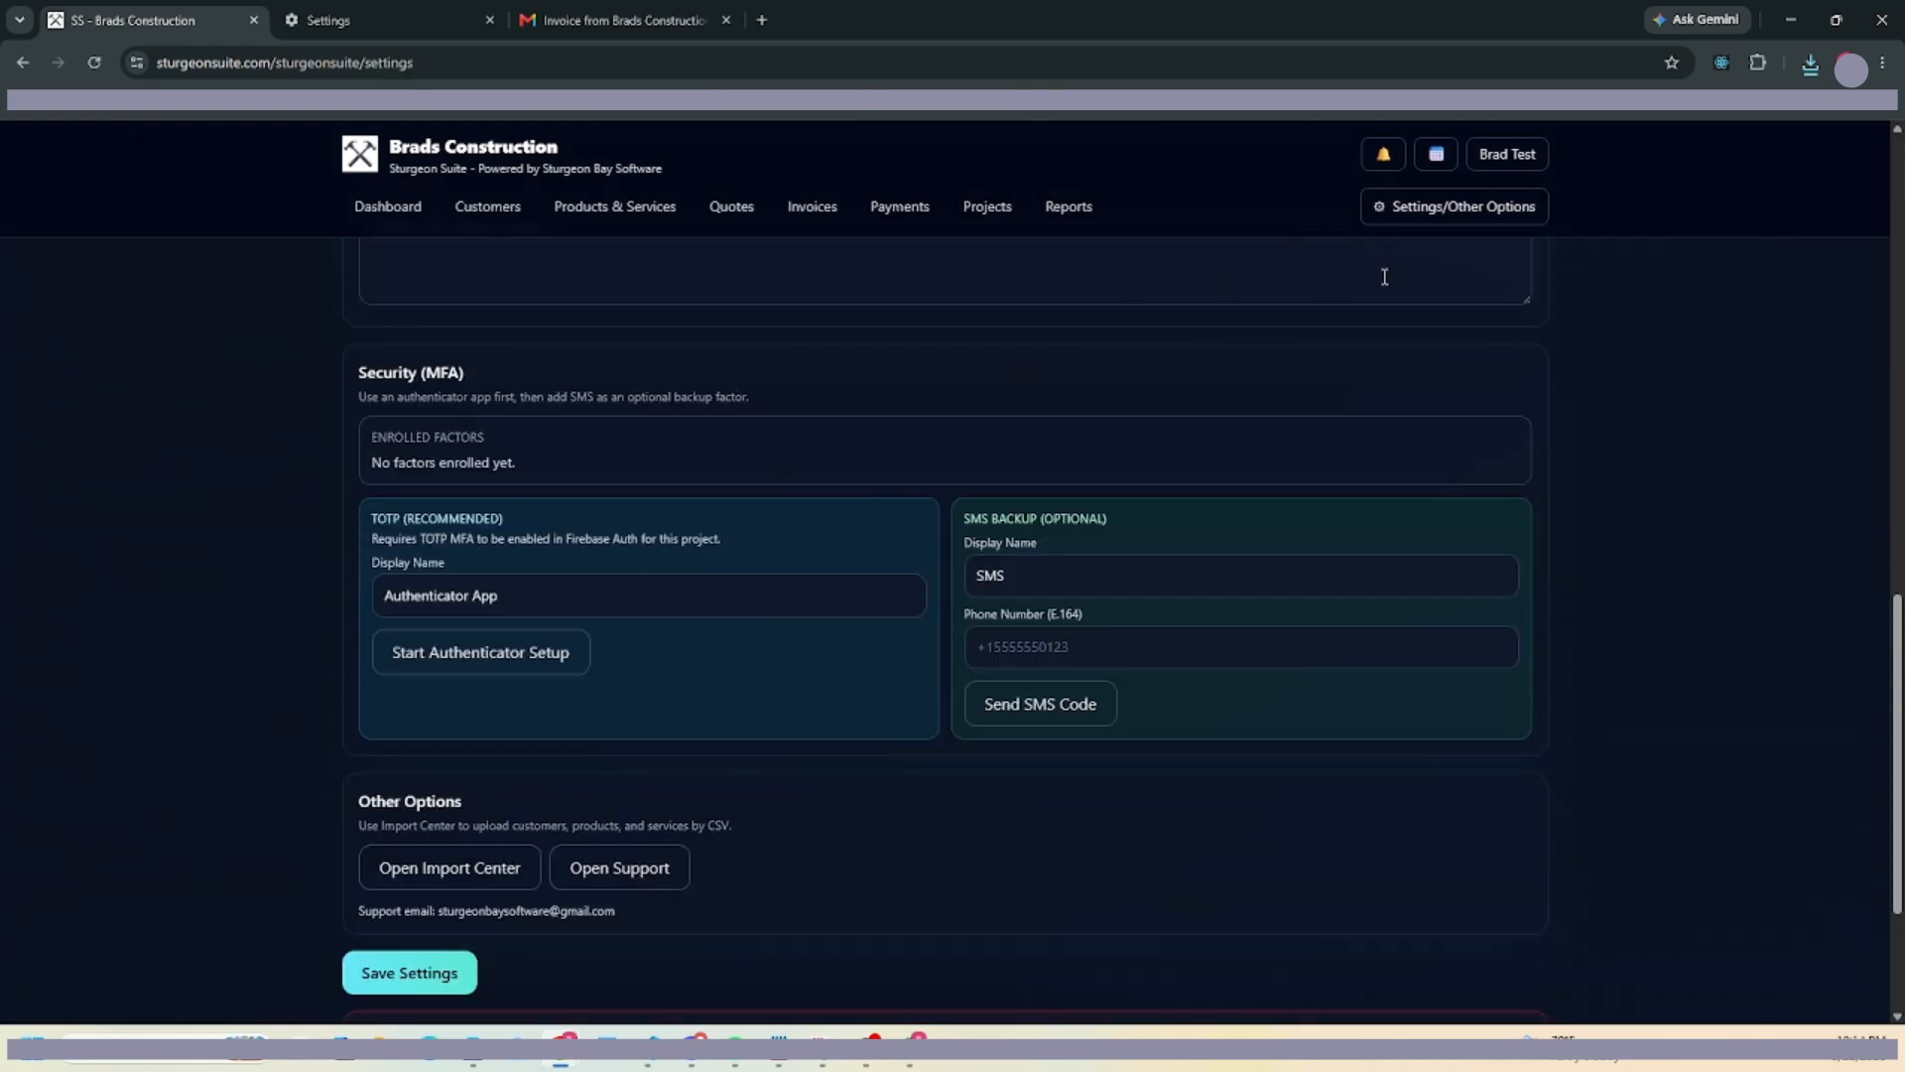
{"action": "scroll", "coordinate": [791, 663], "scroll_direction": "up", "scroll_amount": 5}
{"action": "scroll", "coordinate": [510, 745], "scroll_direction": "down", "scroll_amount": 4}
{"action": "scroll", "coordinate": [516, 754], "scroll_direction": "down", "scroll_amount": 4}
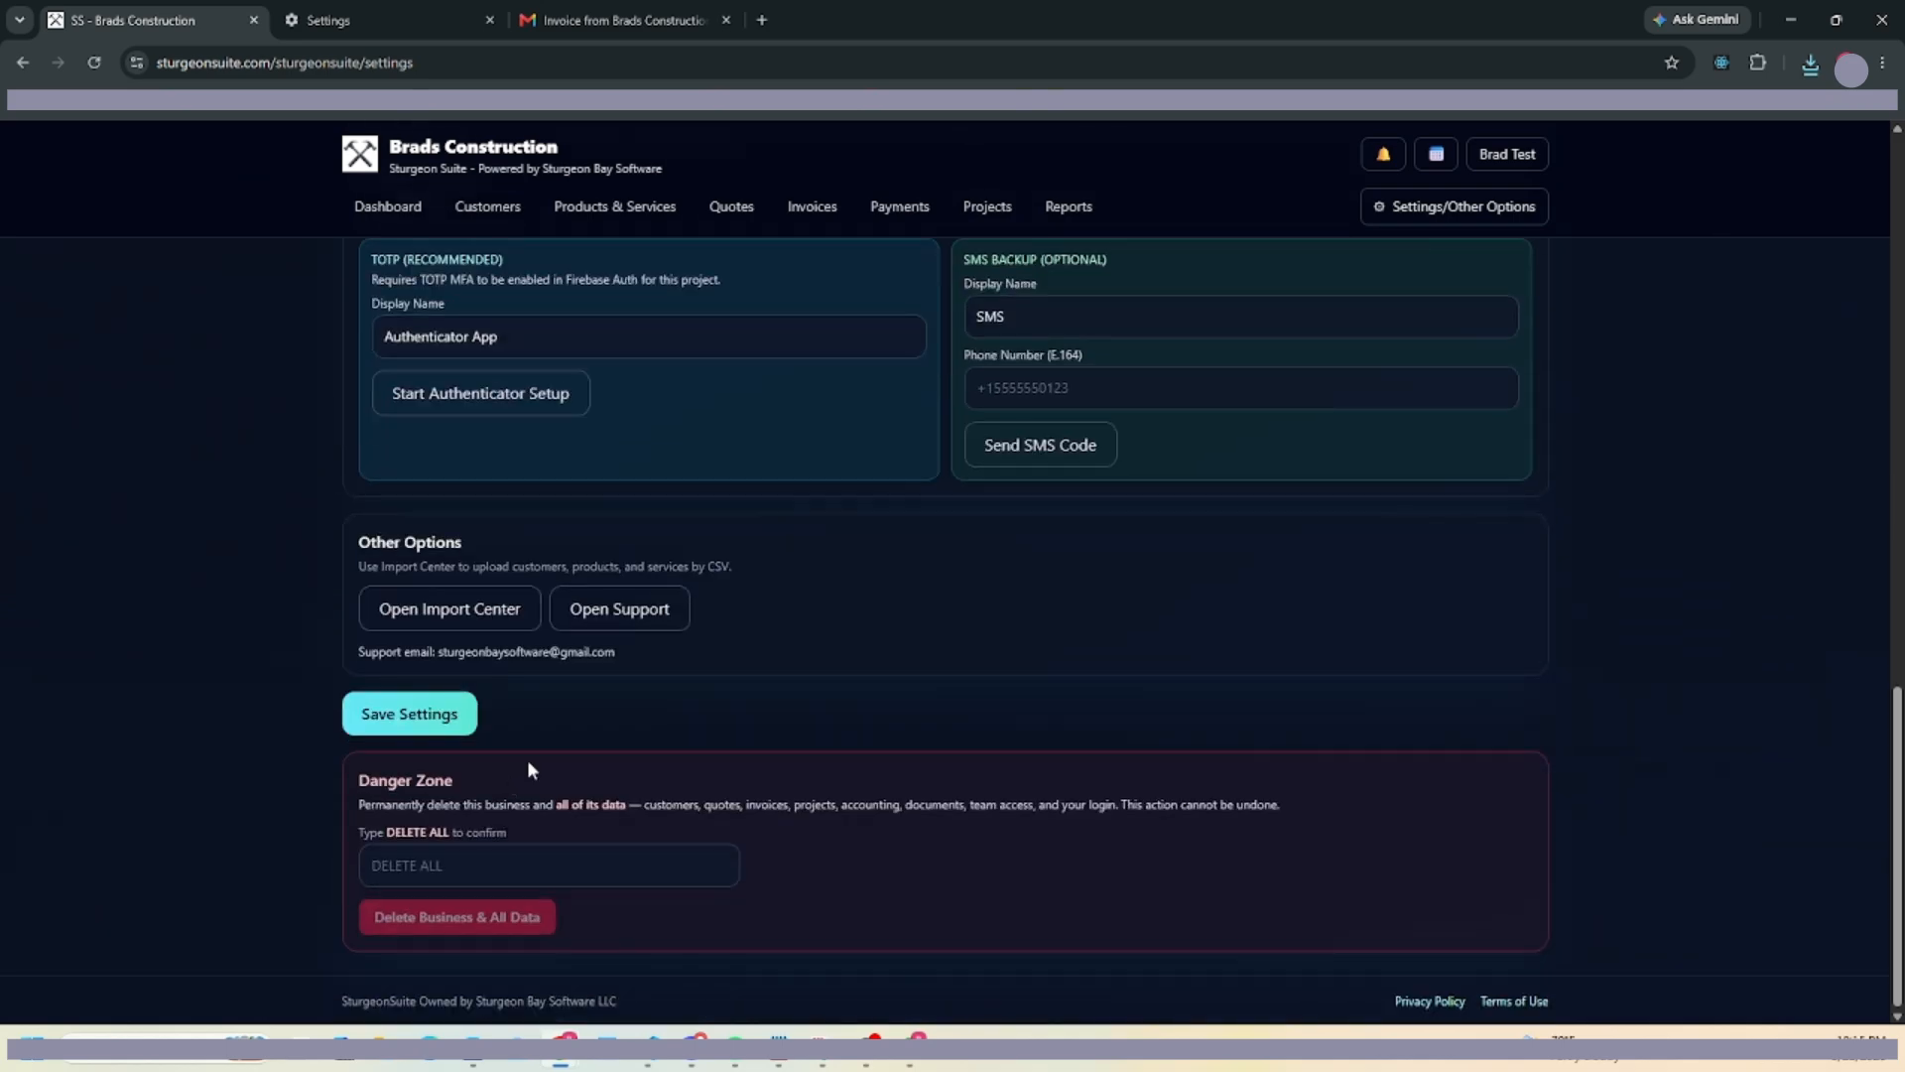
{"action": "scroll", "coordinate": [527, 759], "scroll_direction": "up", "scroll_amount": 10}
{"action": "left_click", "coordinate": [1438, 210]}
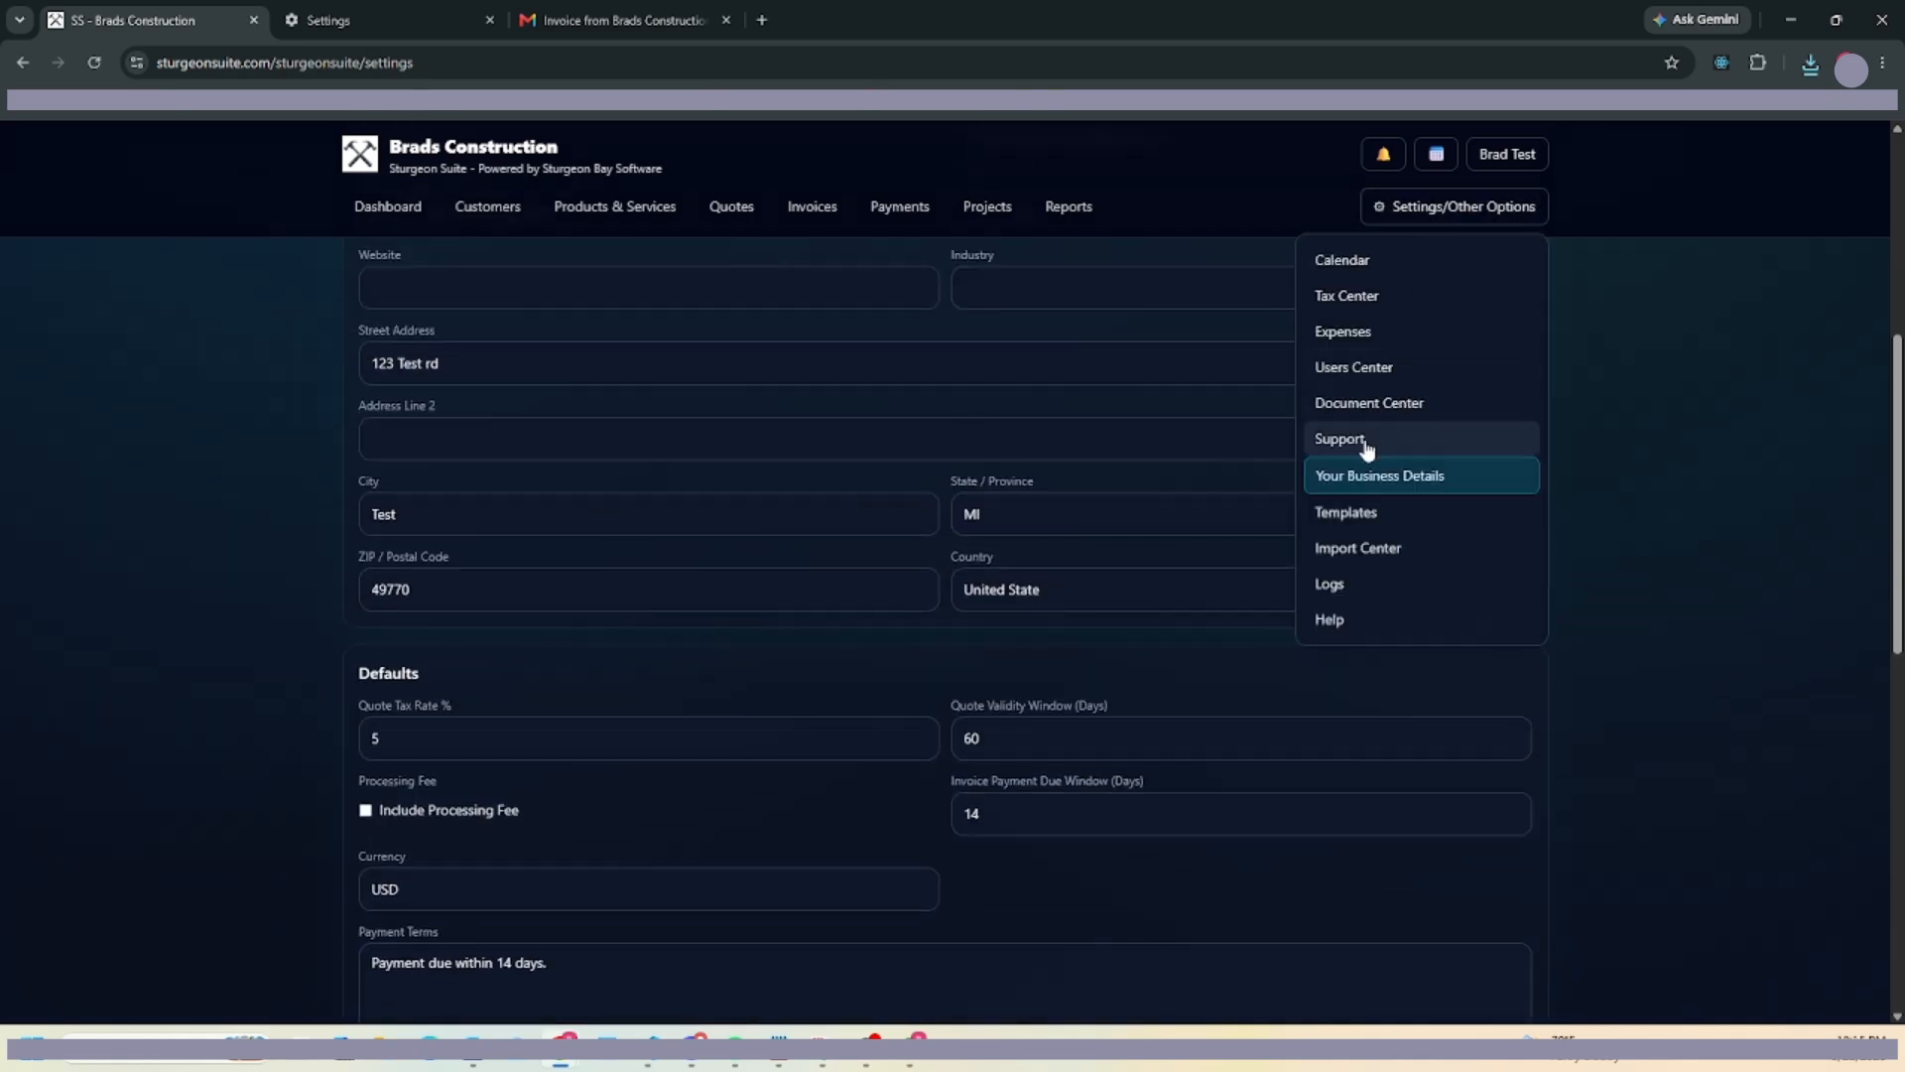
{"action": "left_click", "coordinate": [1360, 512]}
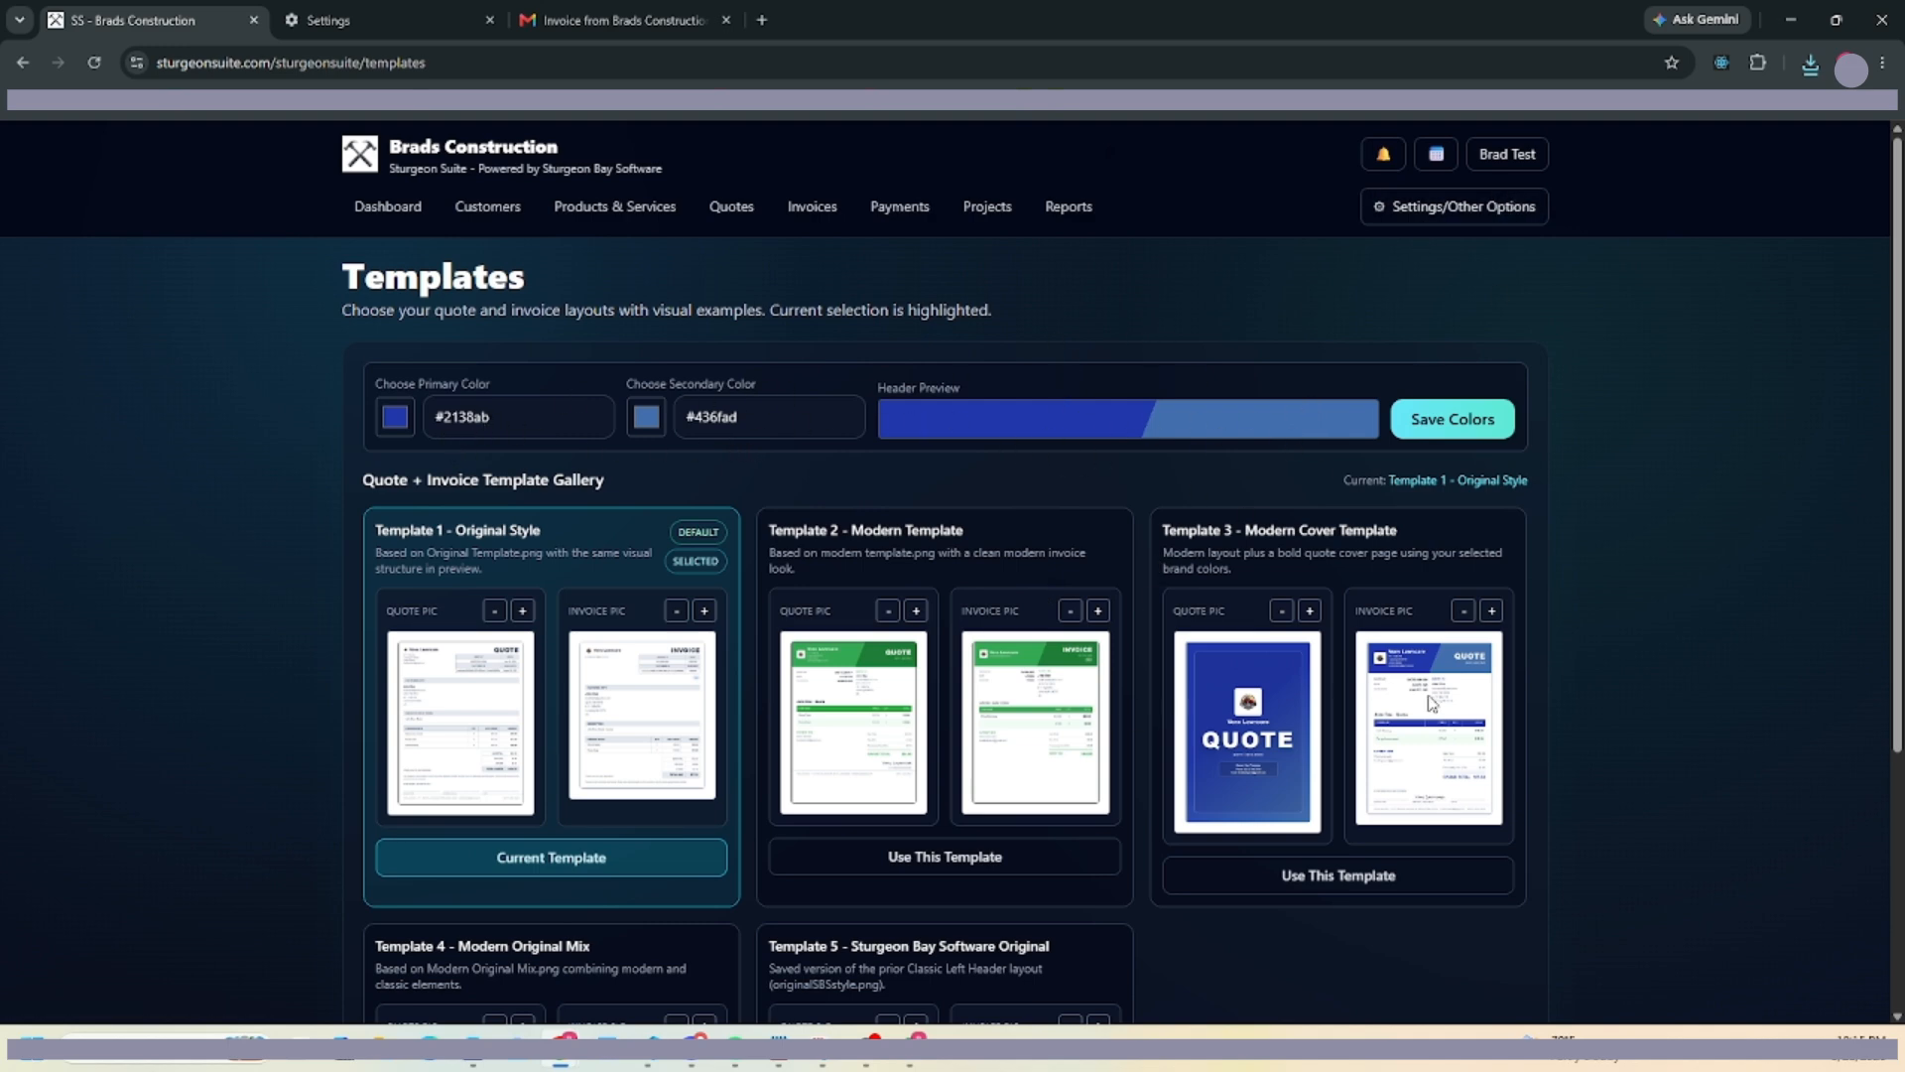
Download the customers import template from Import Center and review it in Excel.
{"action": "left_click", "coordinate": [1452, 210]}
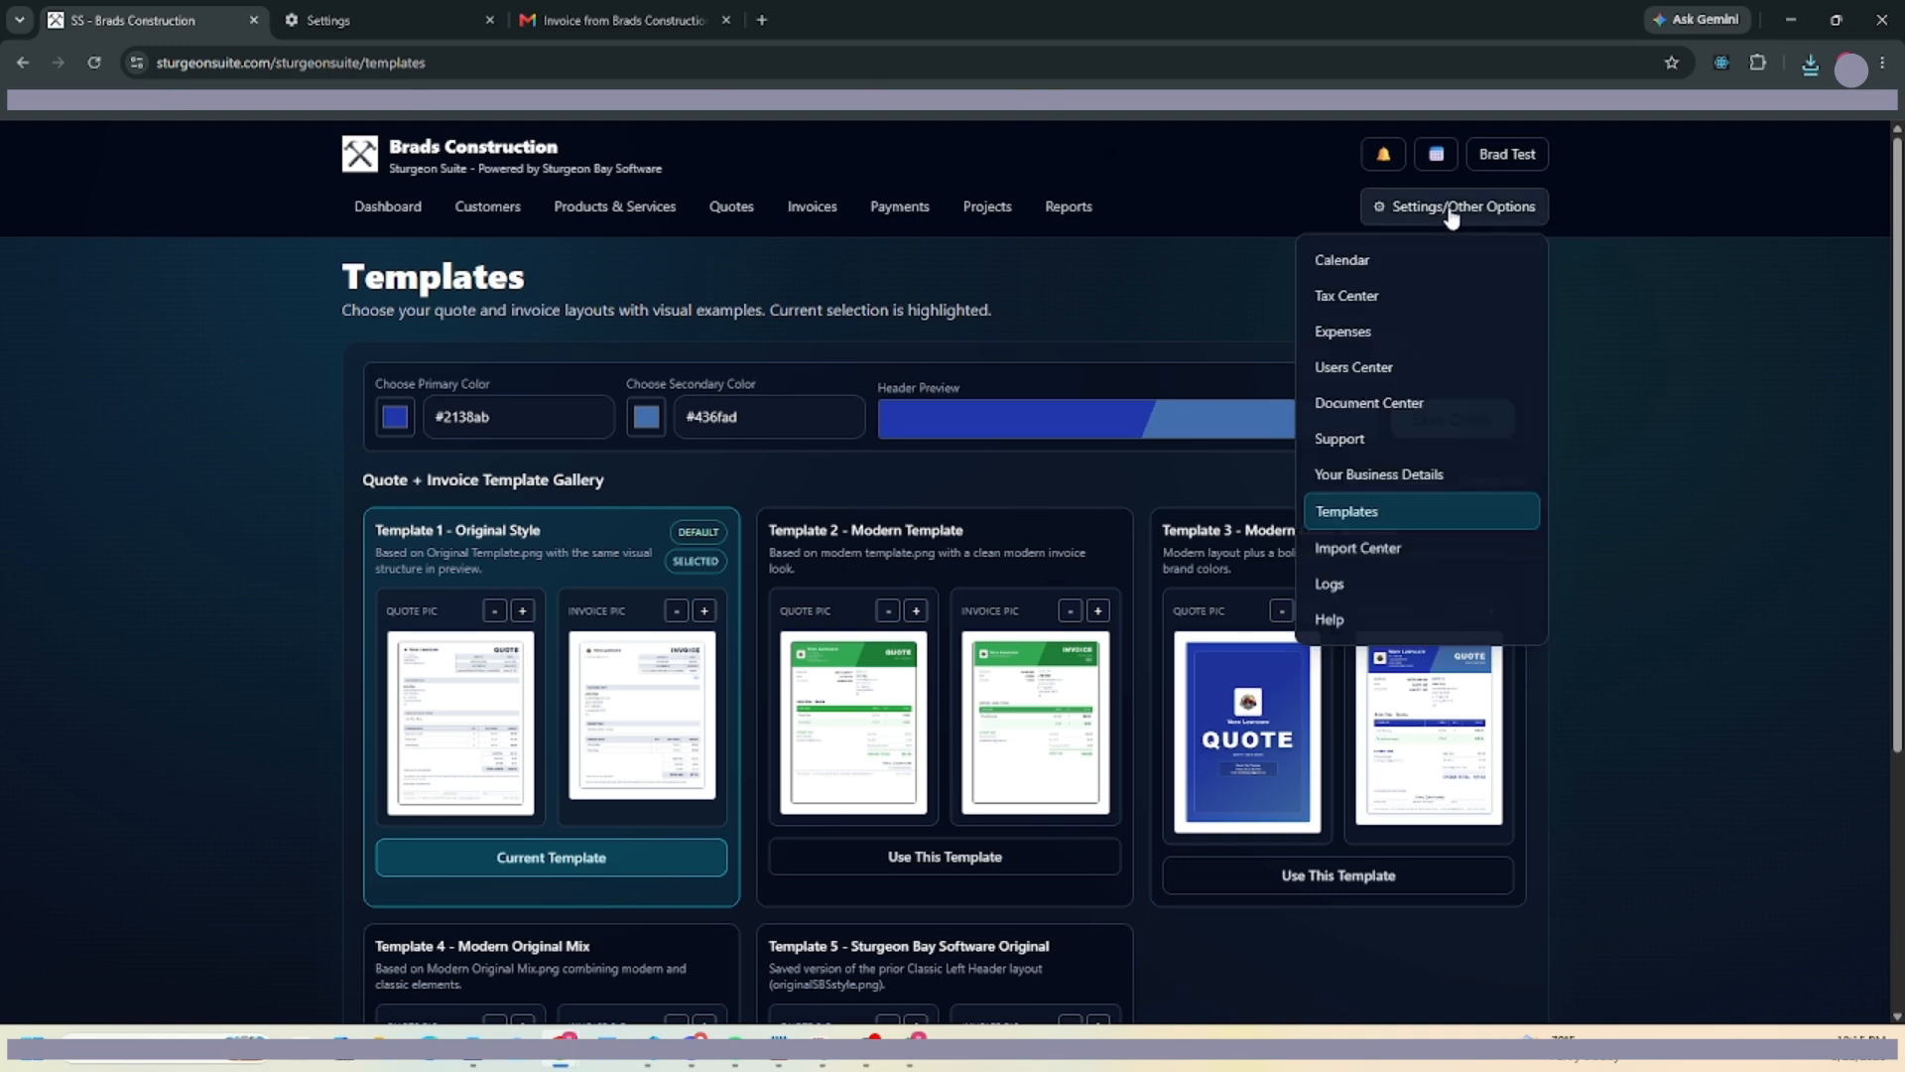
{"action": "left_click", "coordinate": [1338, 548]}
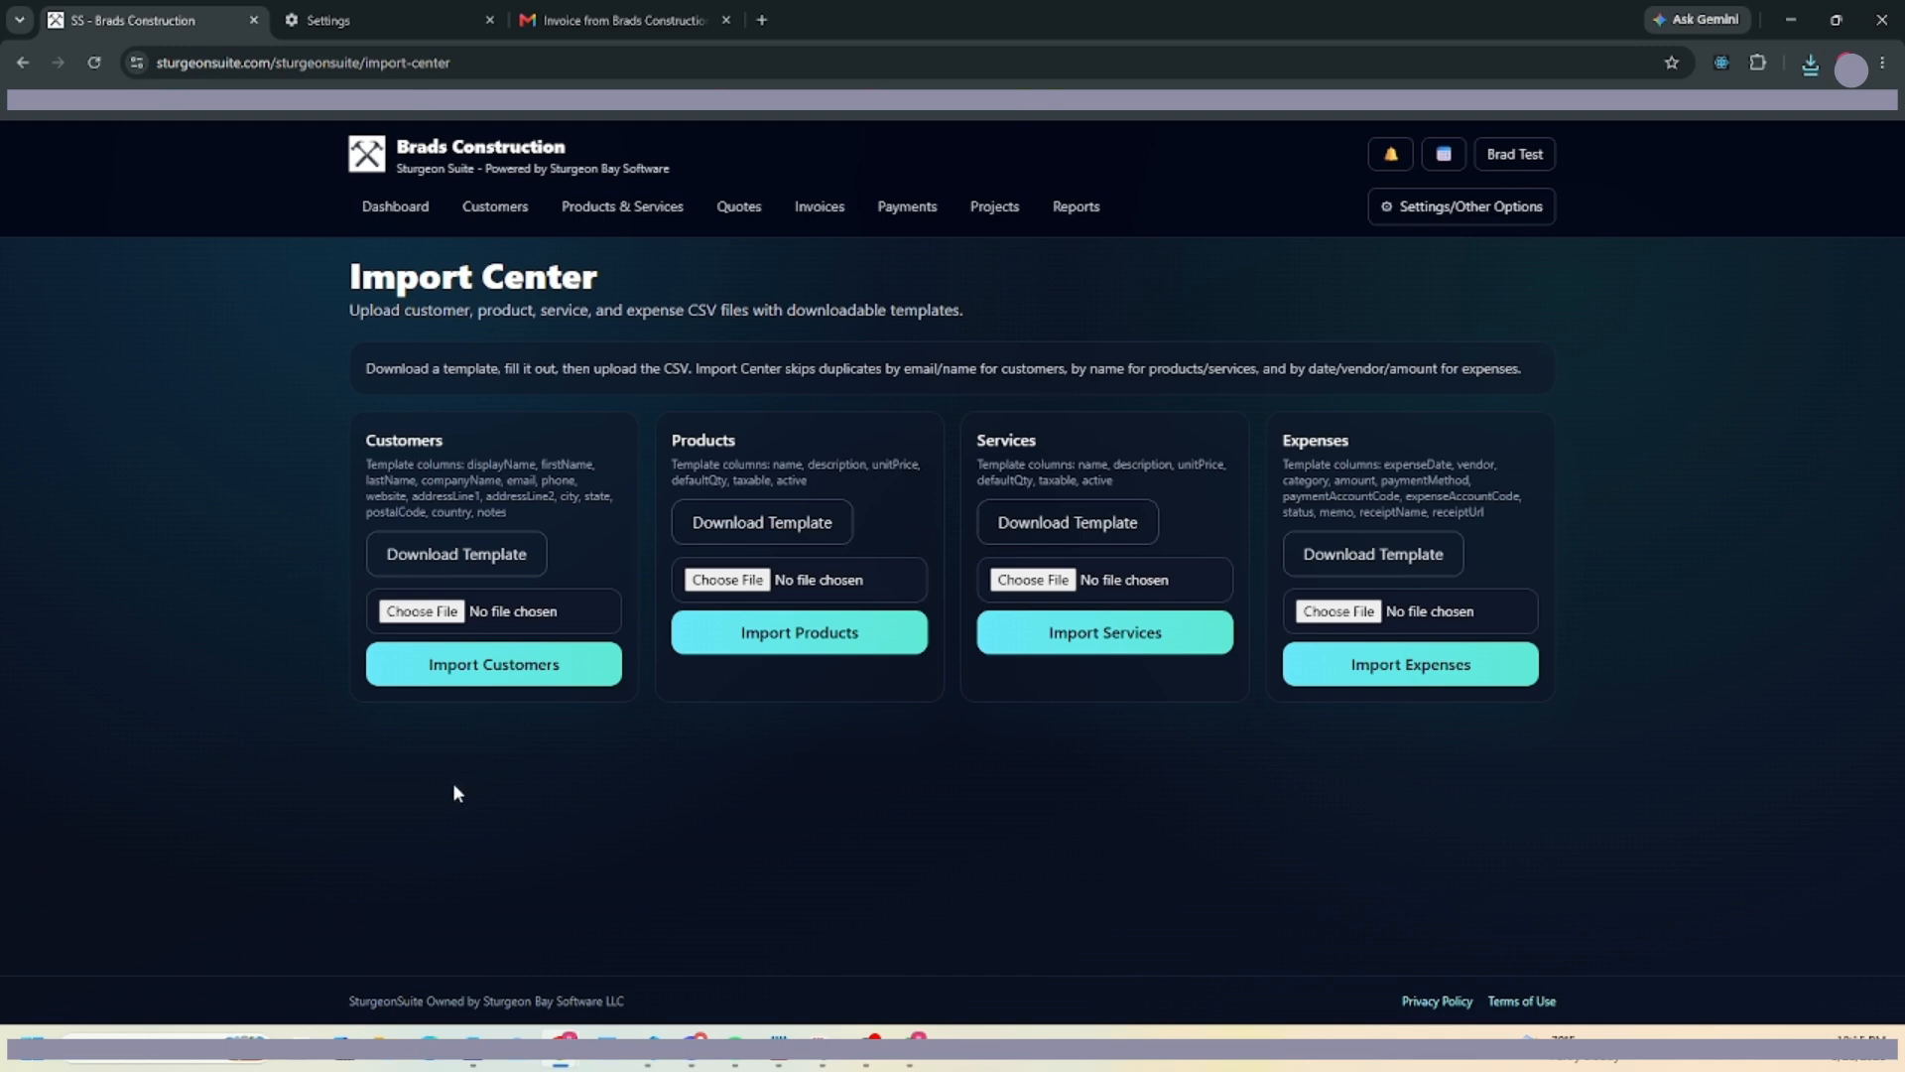
{"action": "left_click", "coordinate": [490, 554]}
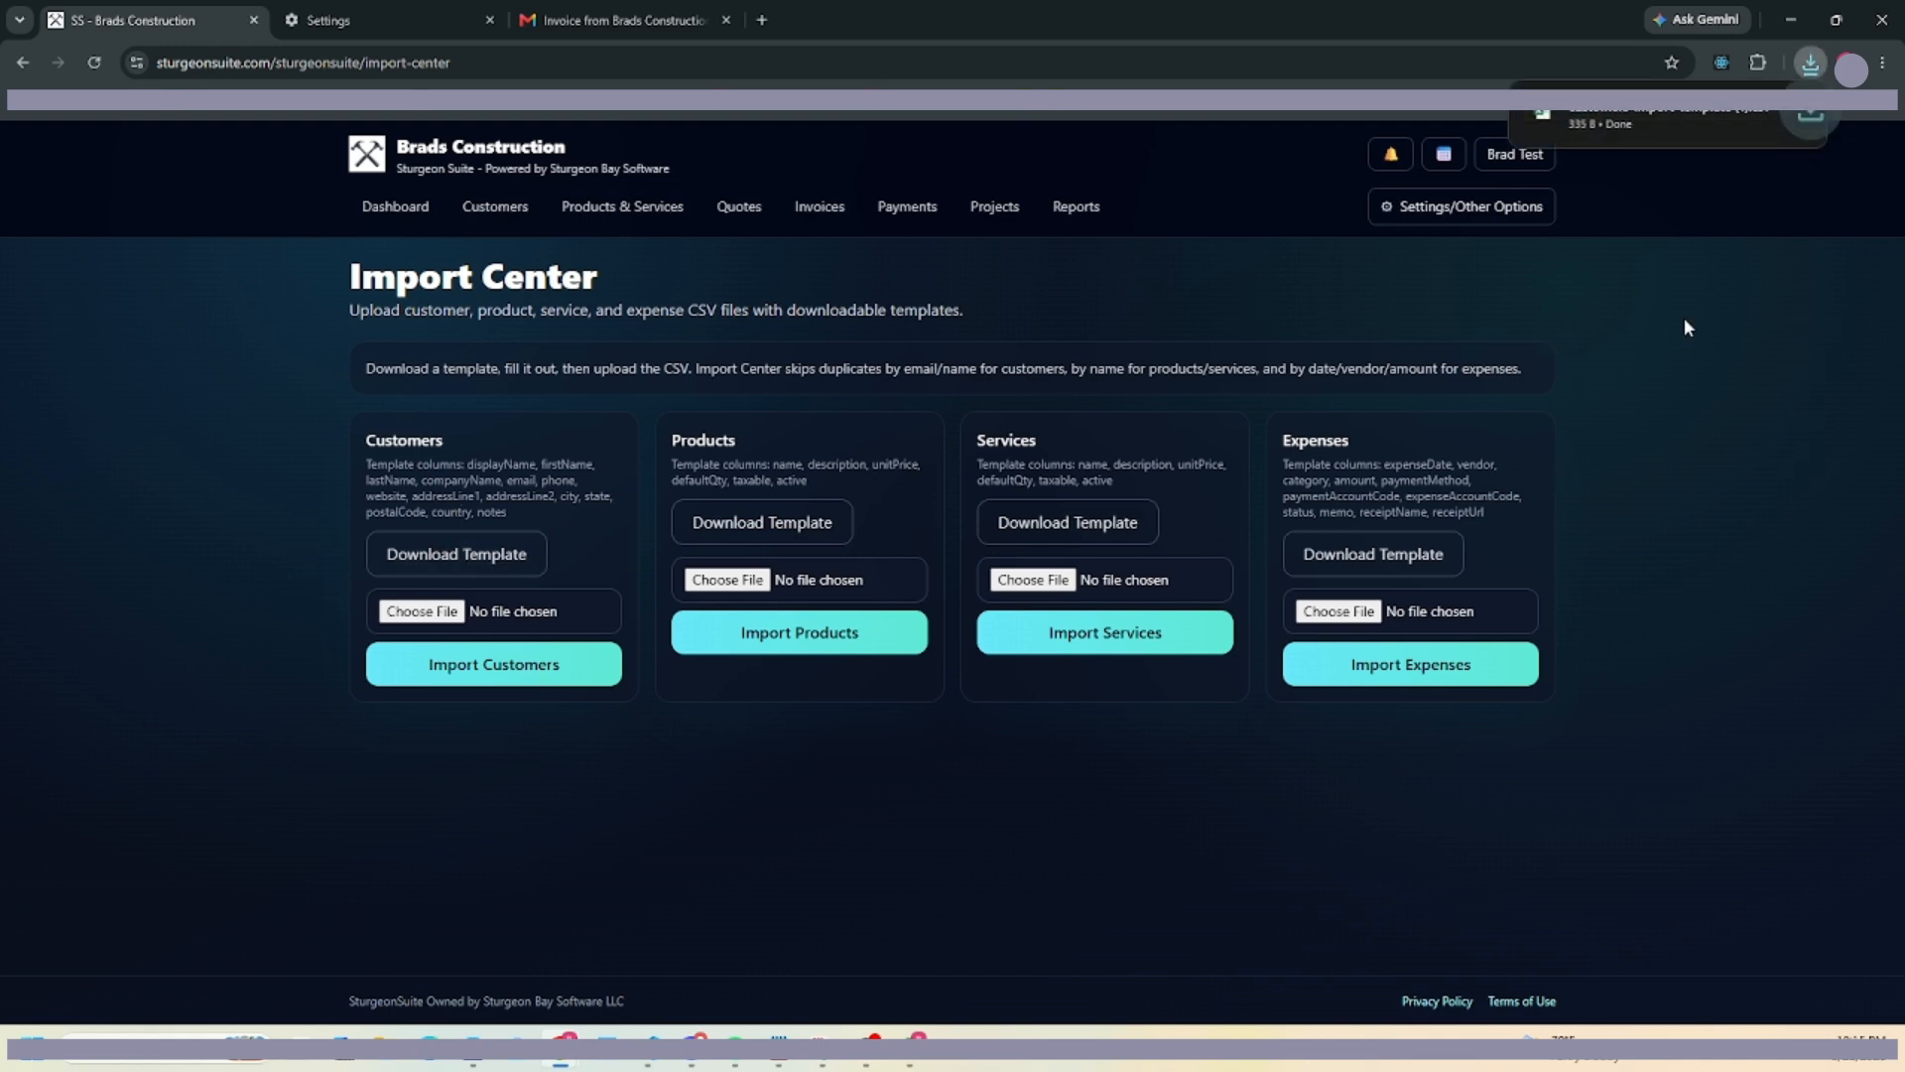
{"action": "left_click", "coordinate": [1600, 129]}
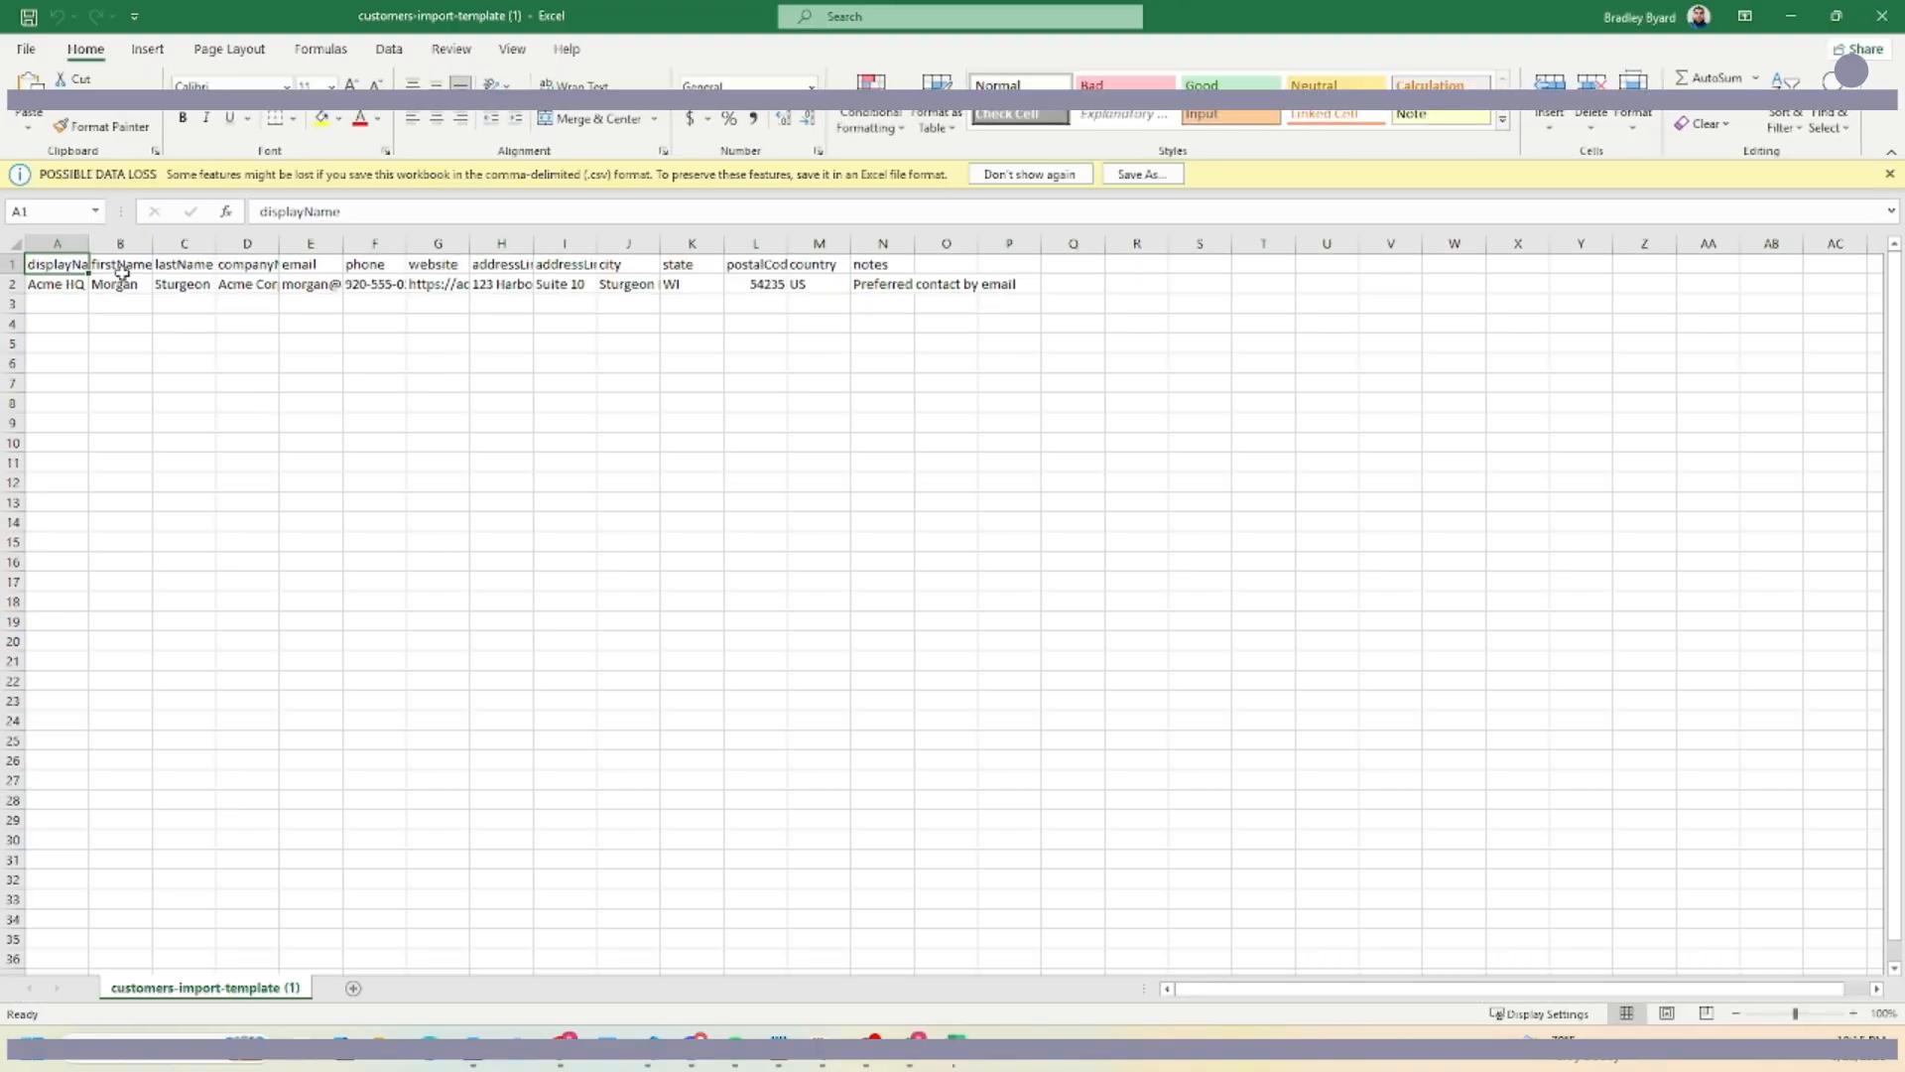
{"action": "left_click", "coordinate": [1882, 16]}
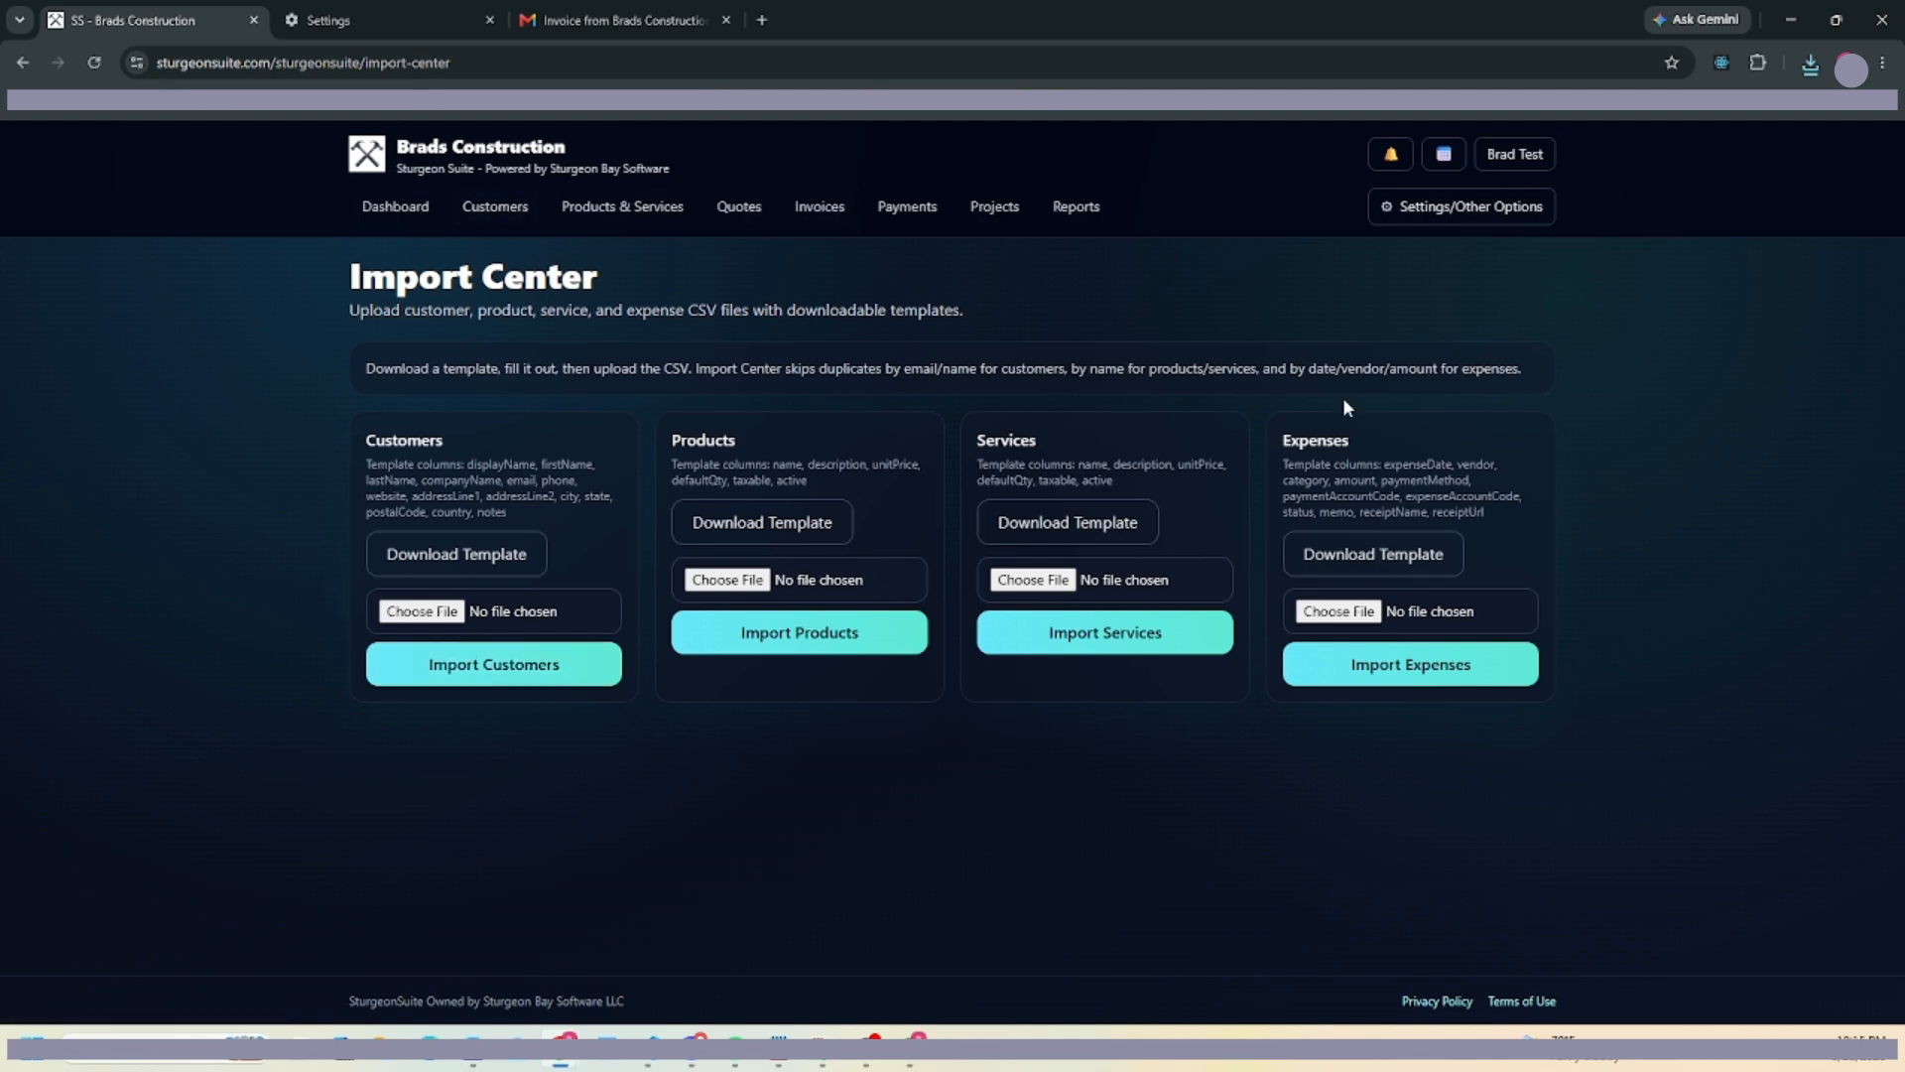
Open the Logs page listing 19 activity events, then dismiss the admin pages list.
{"action": "left_click", "coordinate": [1489, 205]}
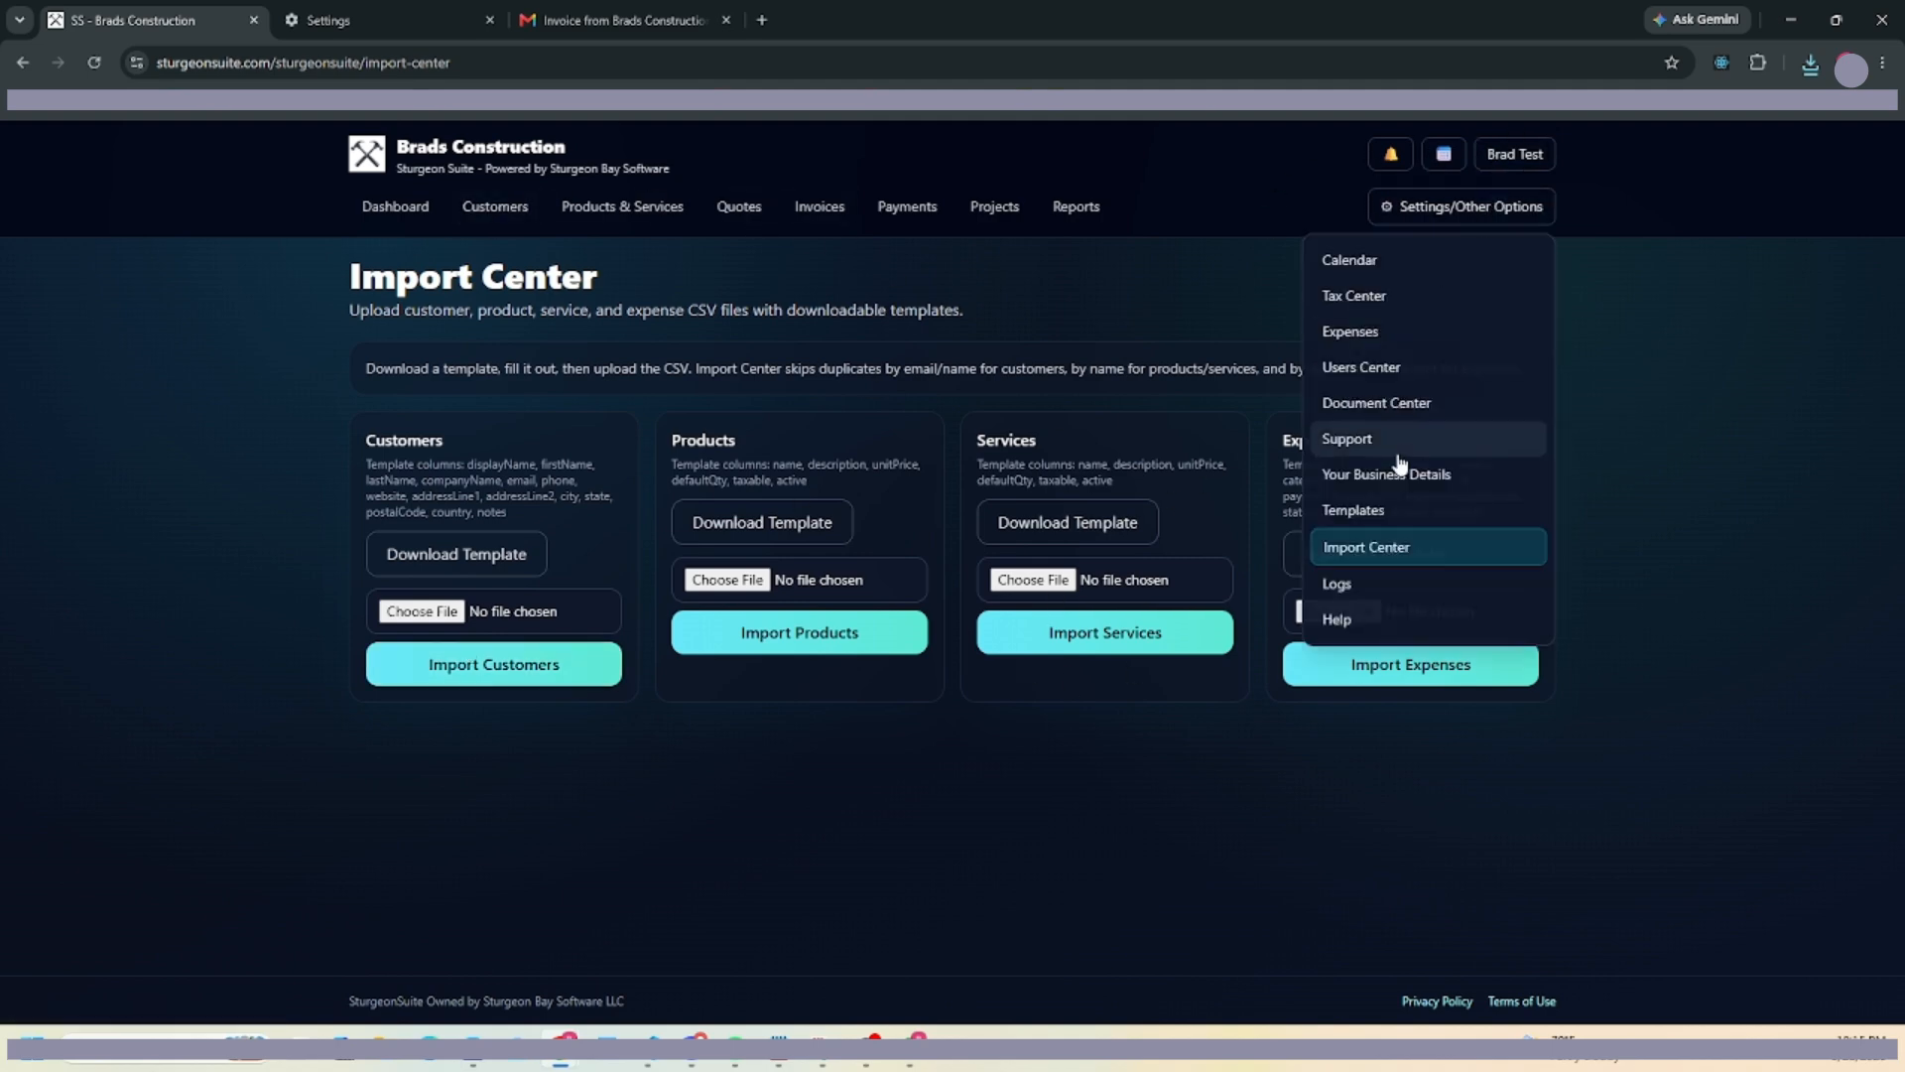
{"action": "left_click", "coordinate": [1383, 593]}
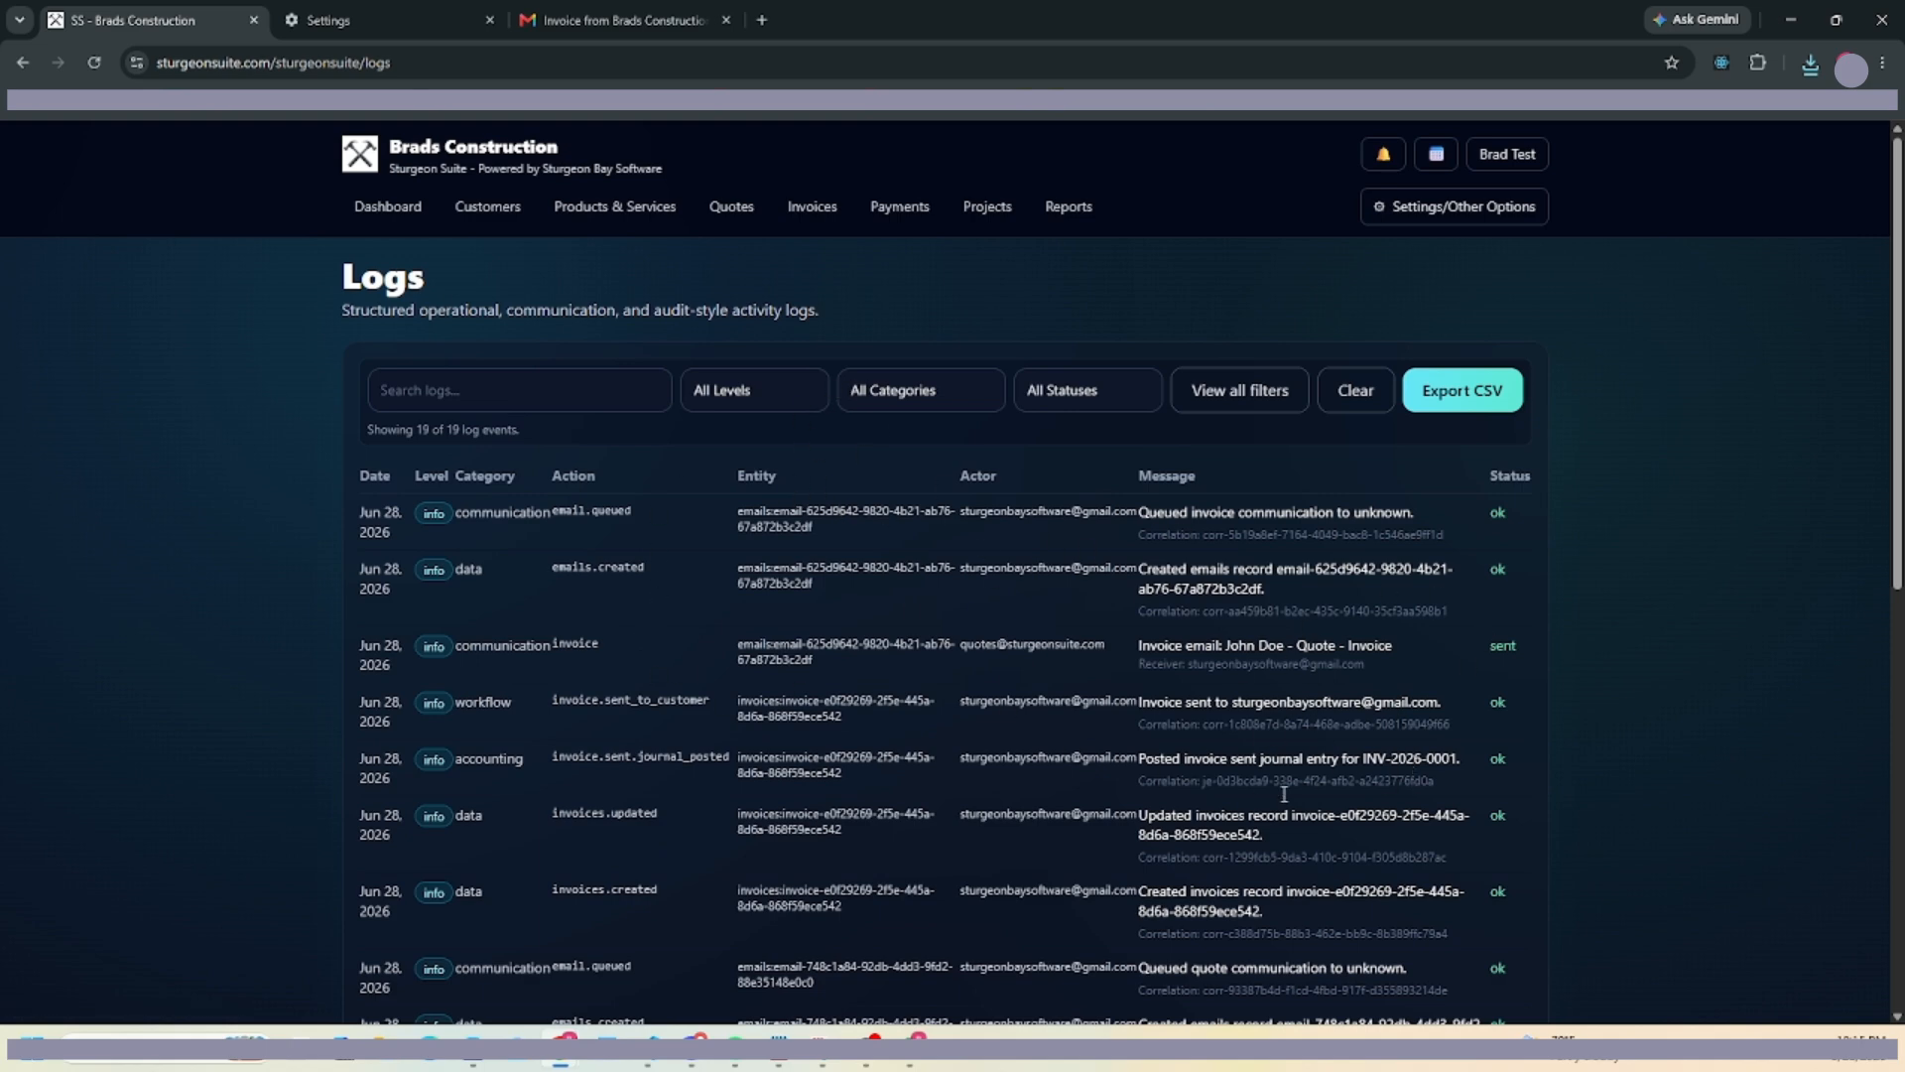
{"action": "left_click", "coordinate": [1523, 206]}
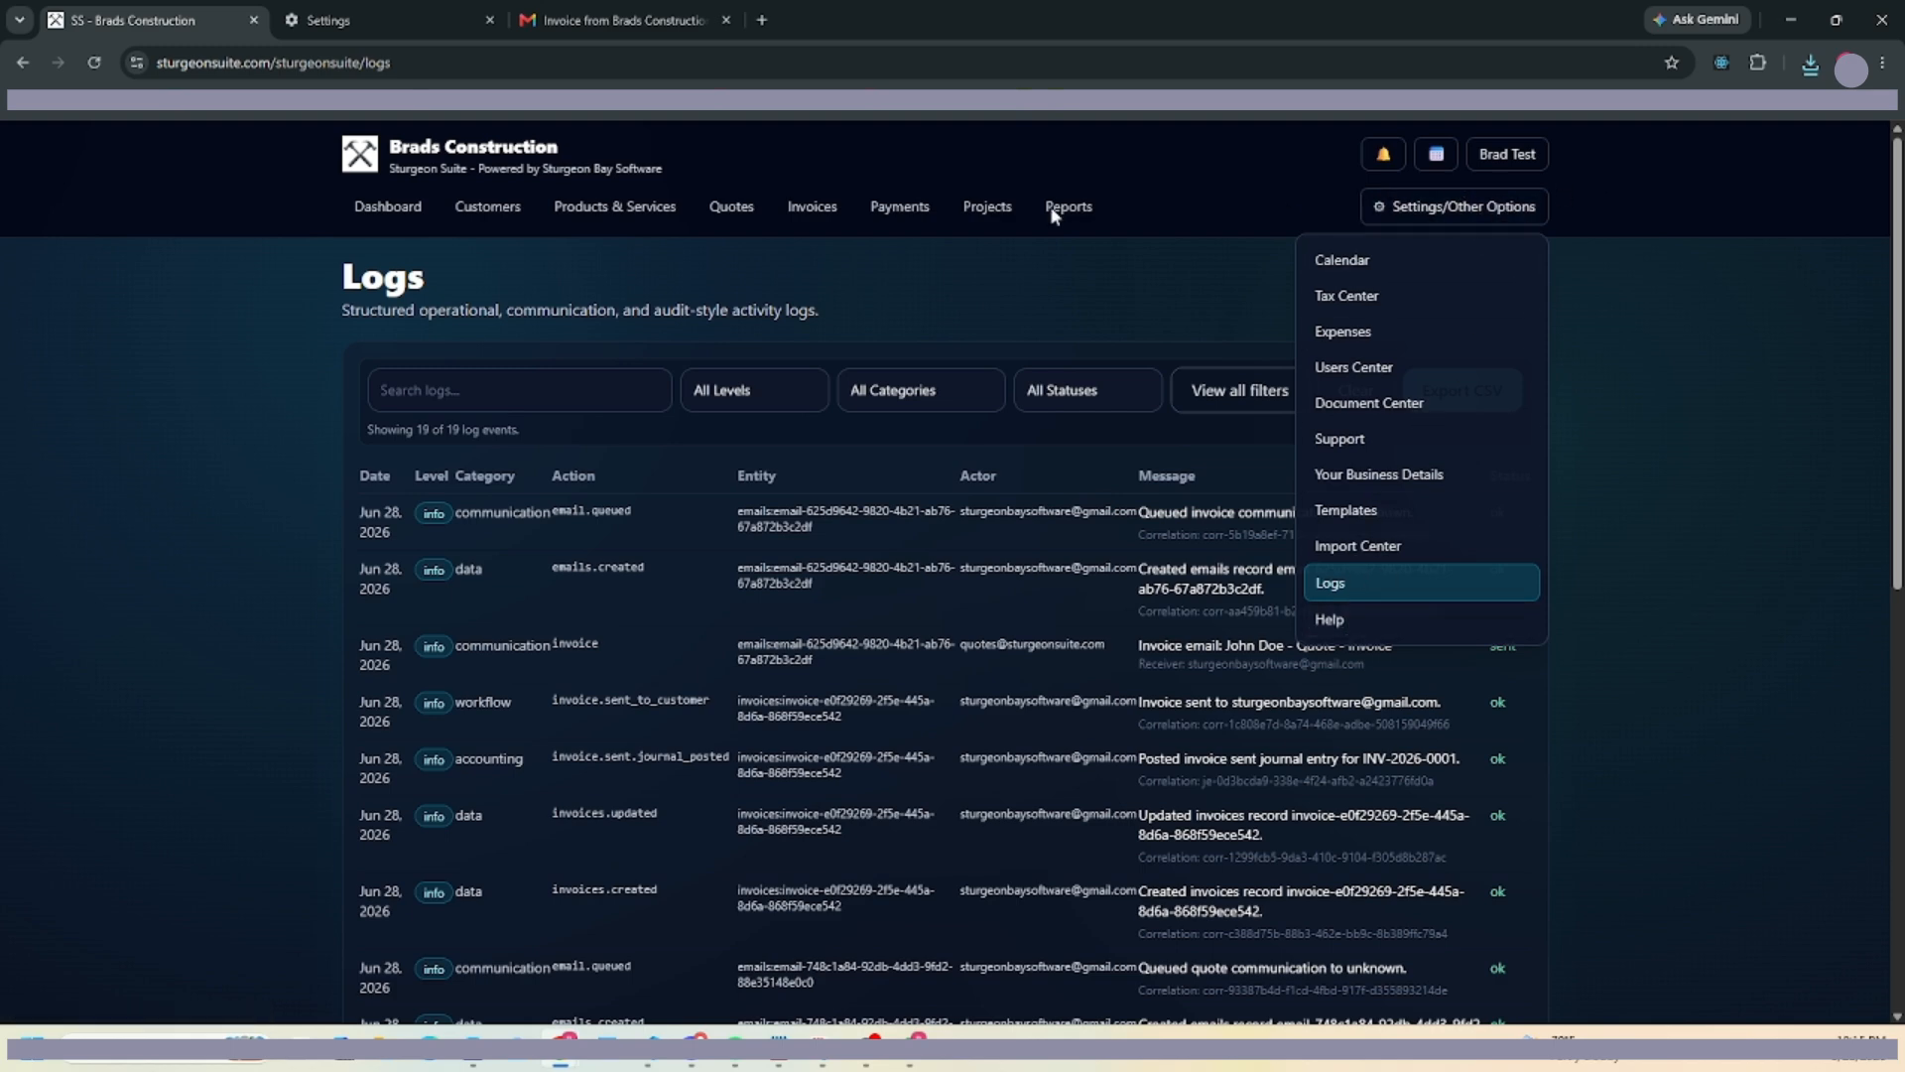
{"action": "left_click", "coordinate": [1046, 133]}
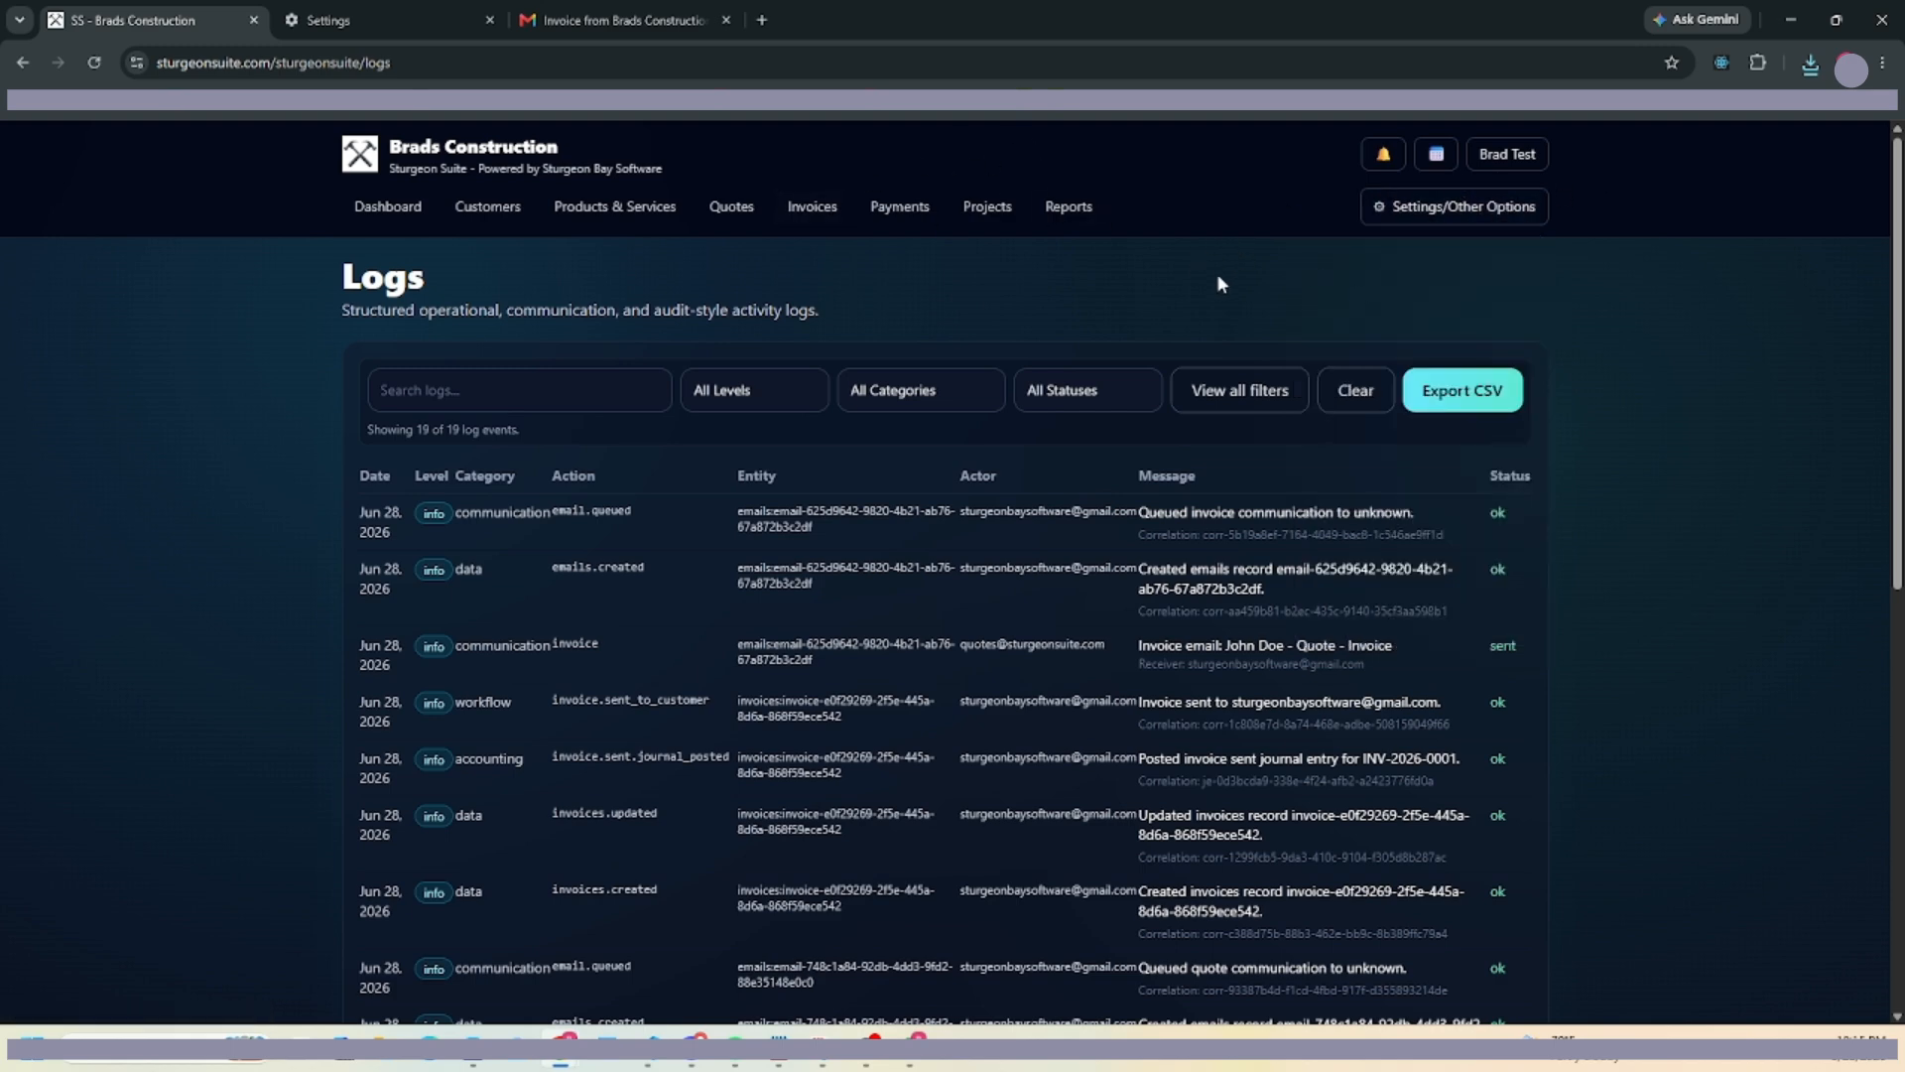